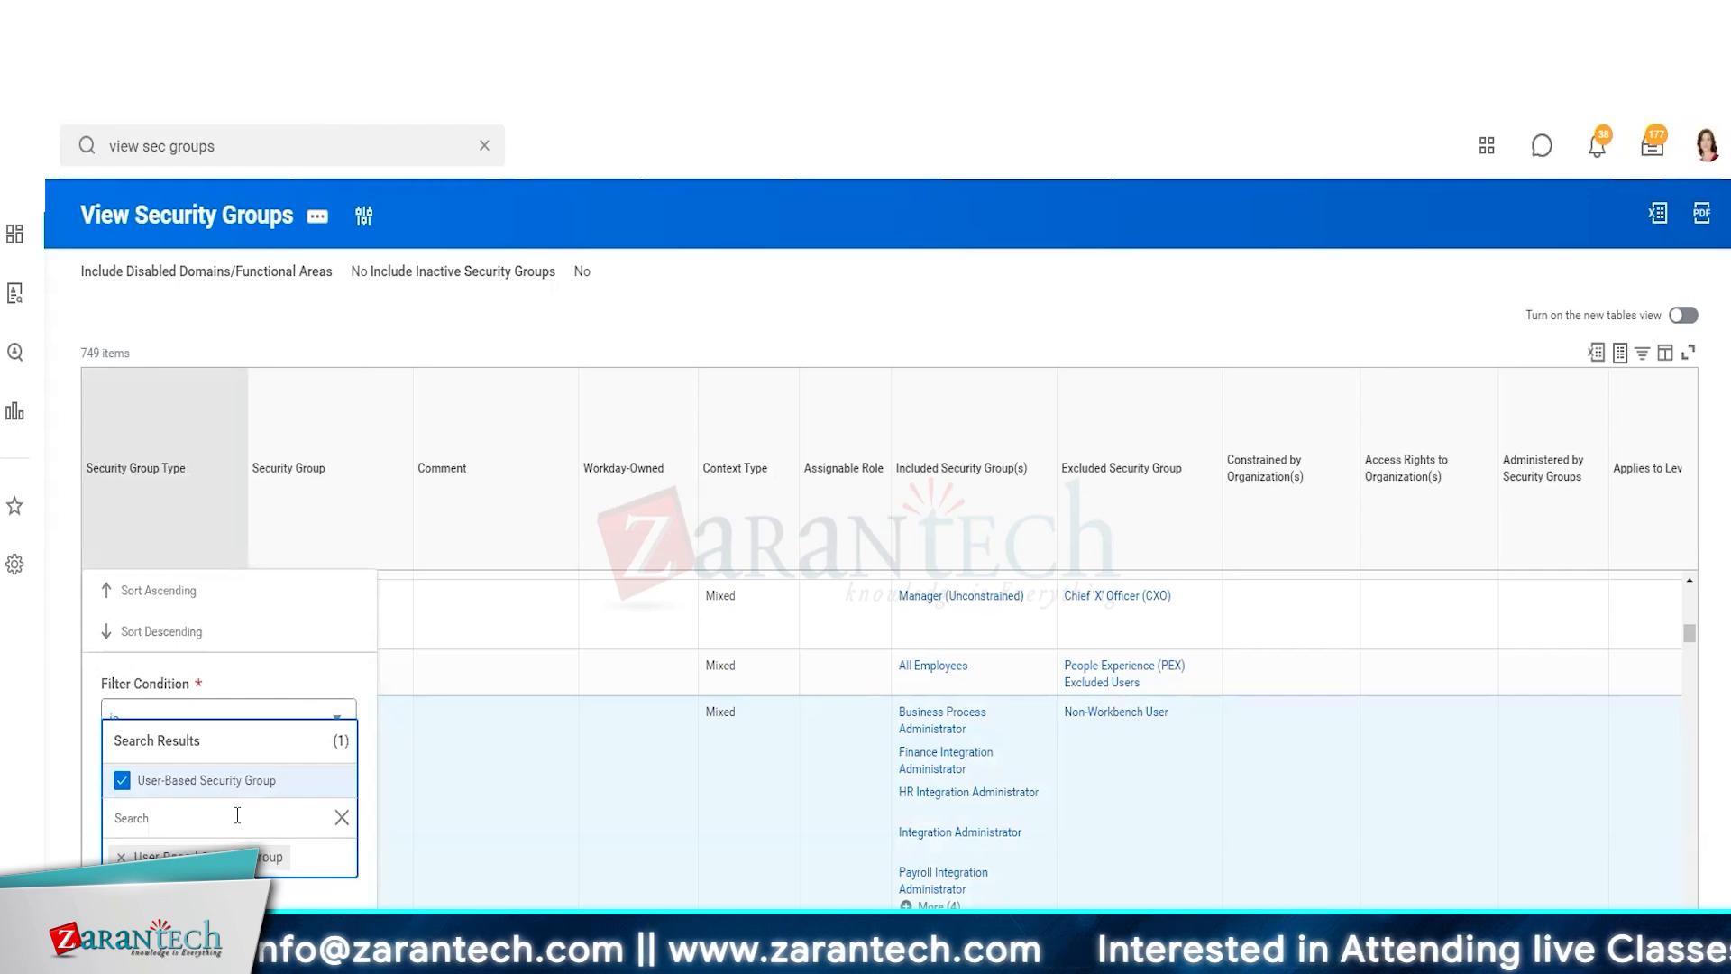
# Filter the security groups list to Security Group Type is User-Based Security Group
pyautogui.click(488, 894)
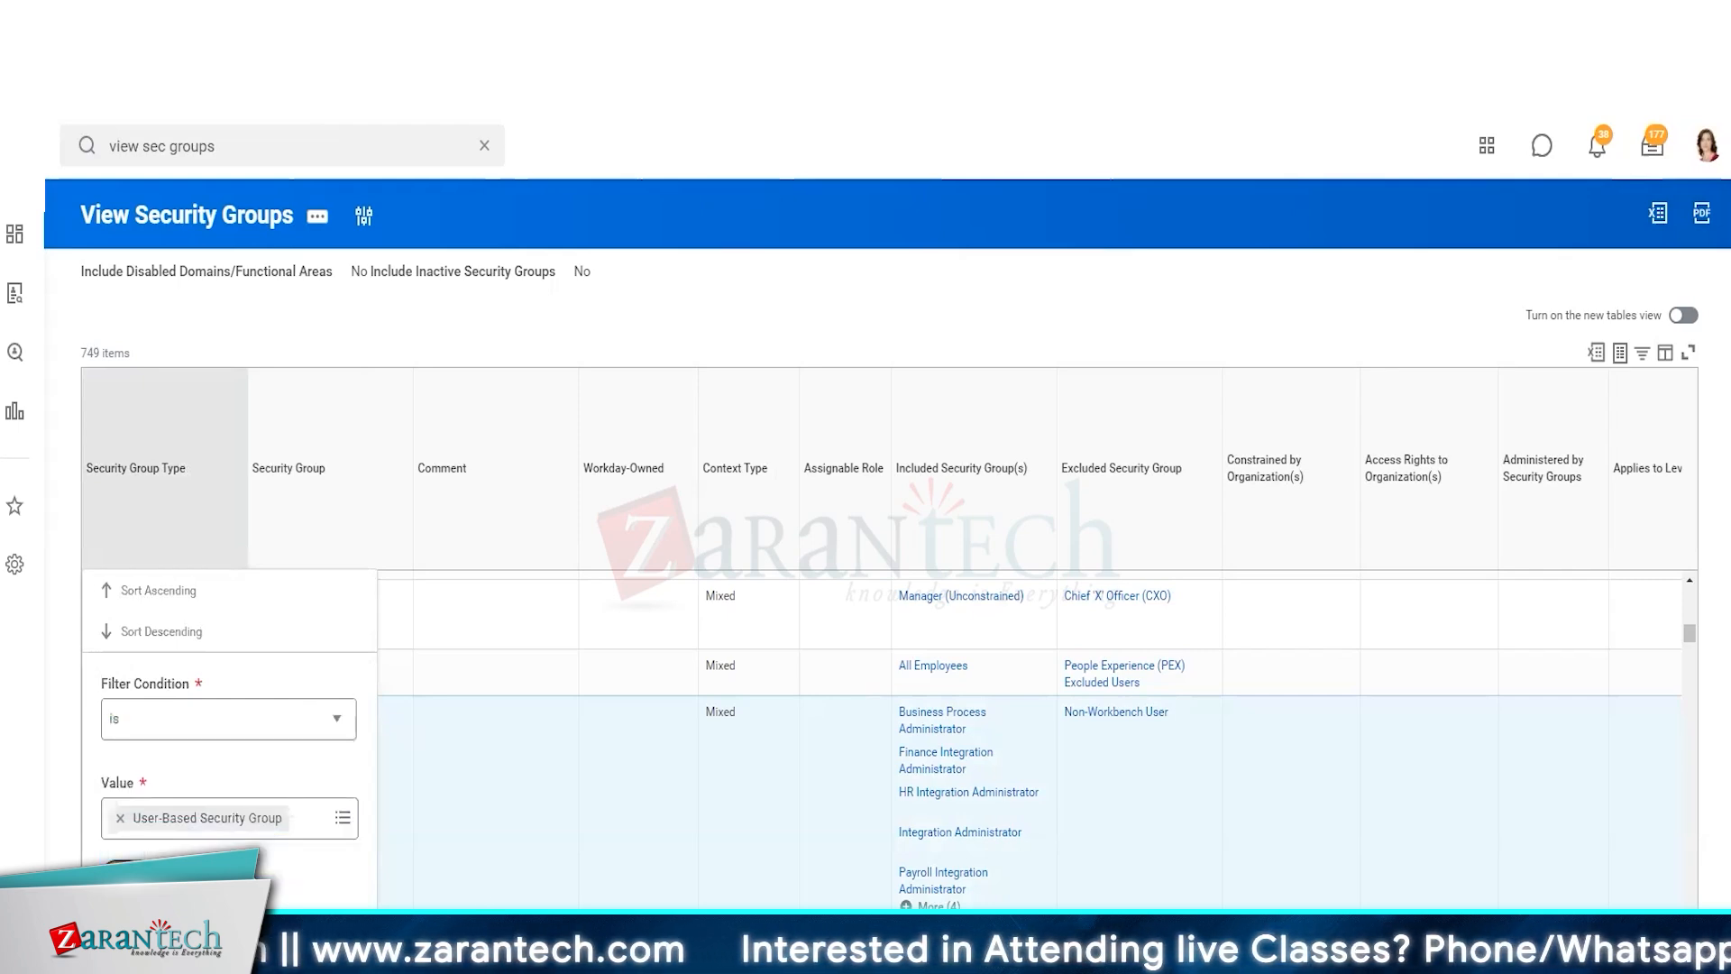
pyautogui.click(553, 810)
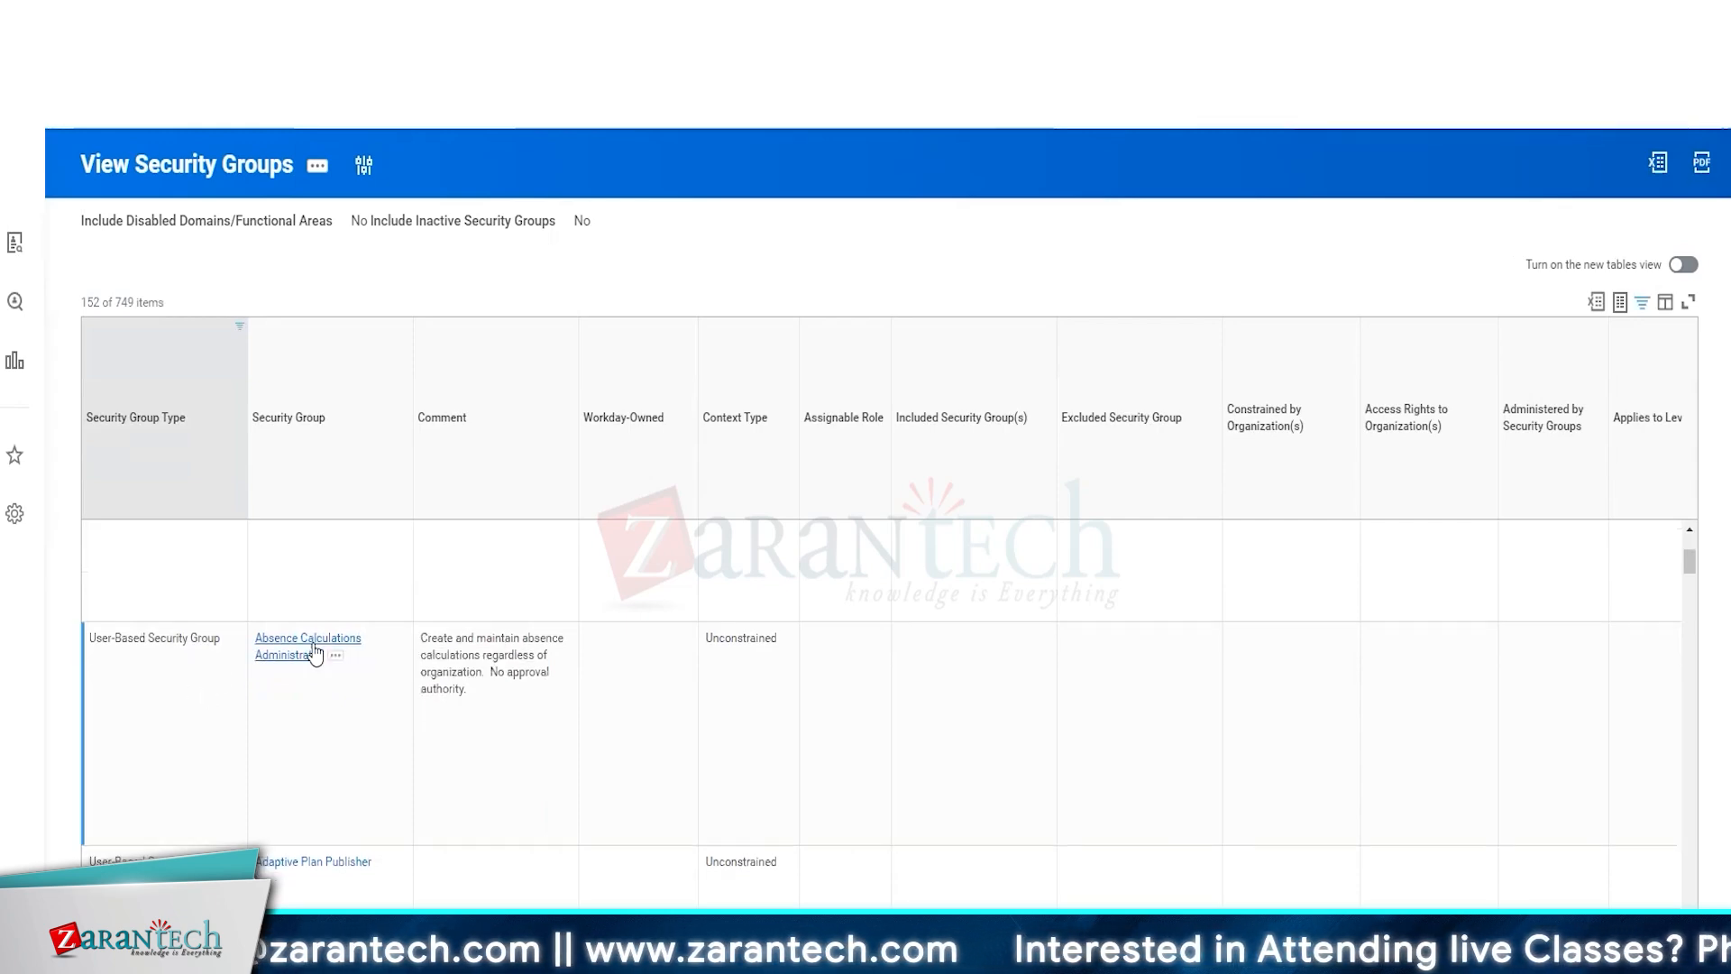
# Open the Assign Users task for the Alternate Approver security group
pyautogui.scroll(-10, 316, 650)
pyautogui.scroll(5, 315, 651)
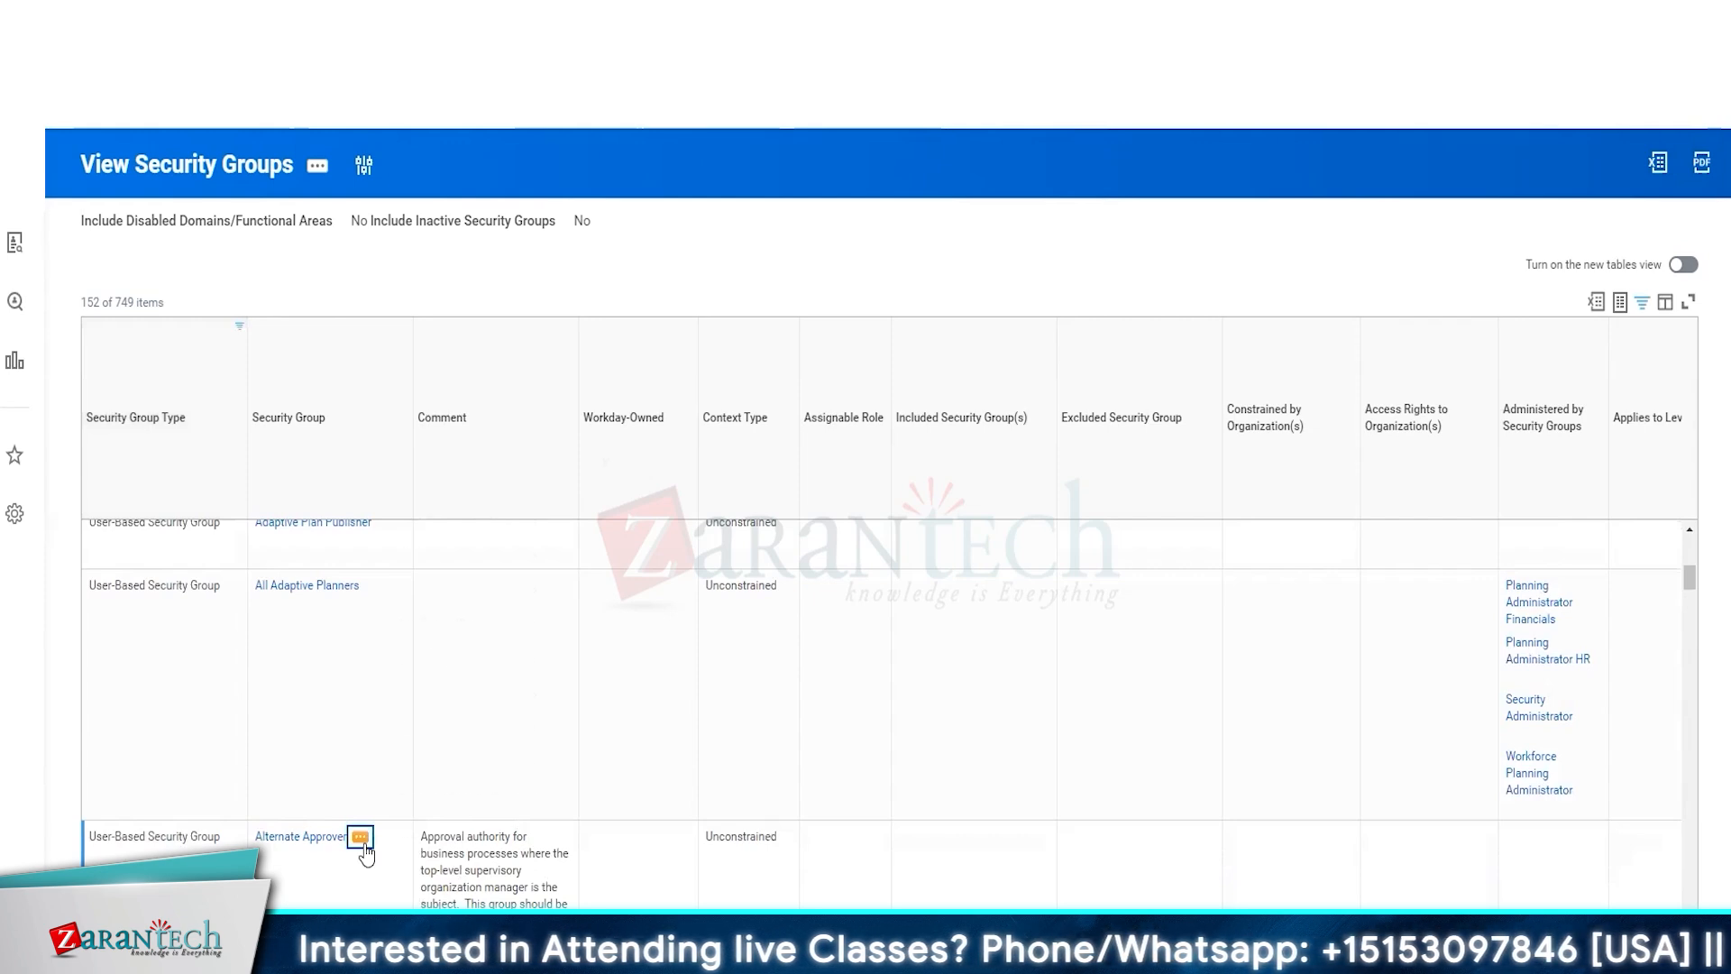
pyautogui.click(362, 840)
pyautogui.moveTo(415, 532)
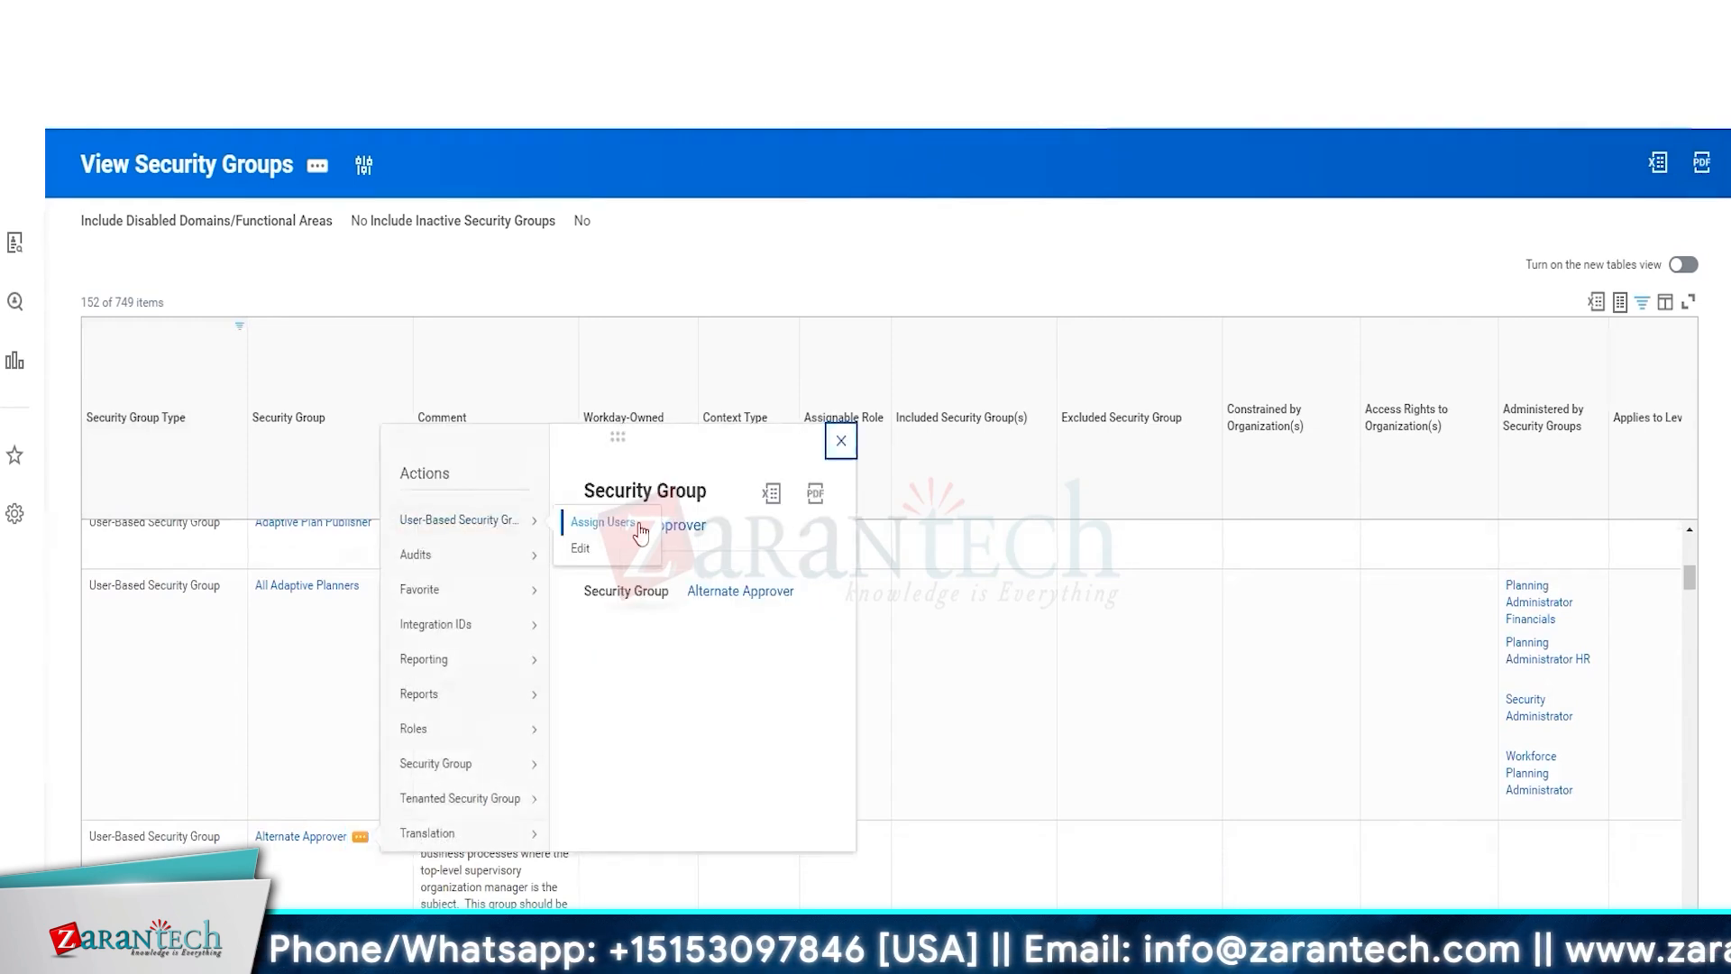
pyautogui.click(640, 534)
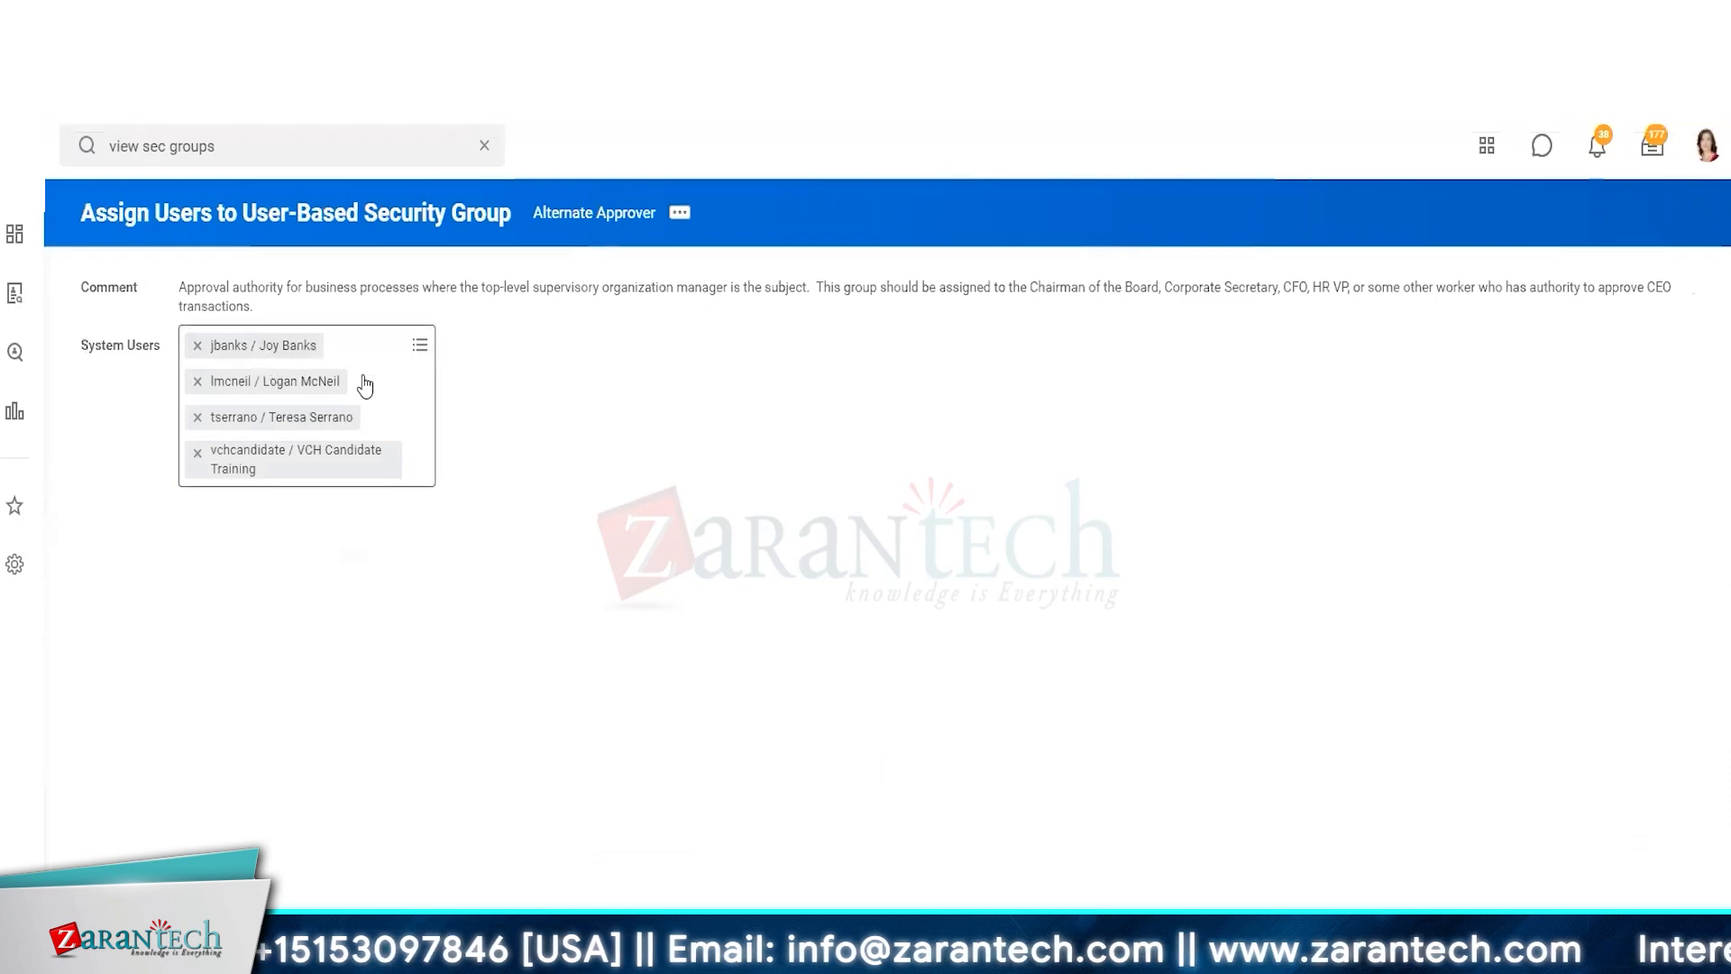
# Add the worker's system user account to the group's System Users and submit
pyautogui.click(391, 394)
pyautogui.write('e')
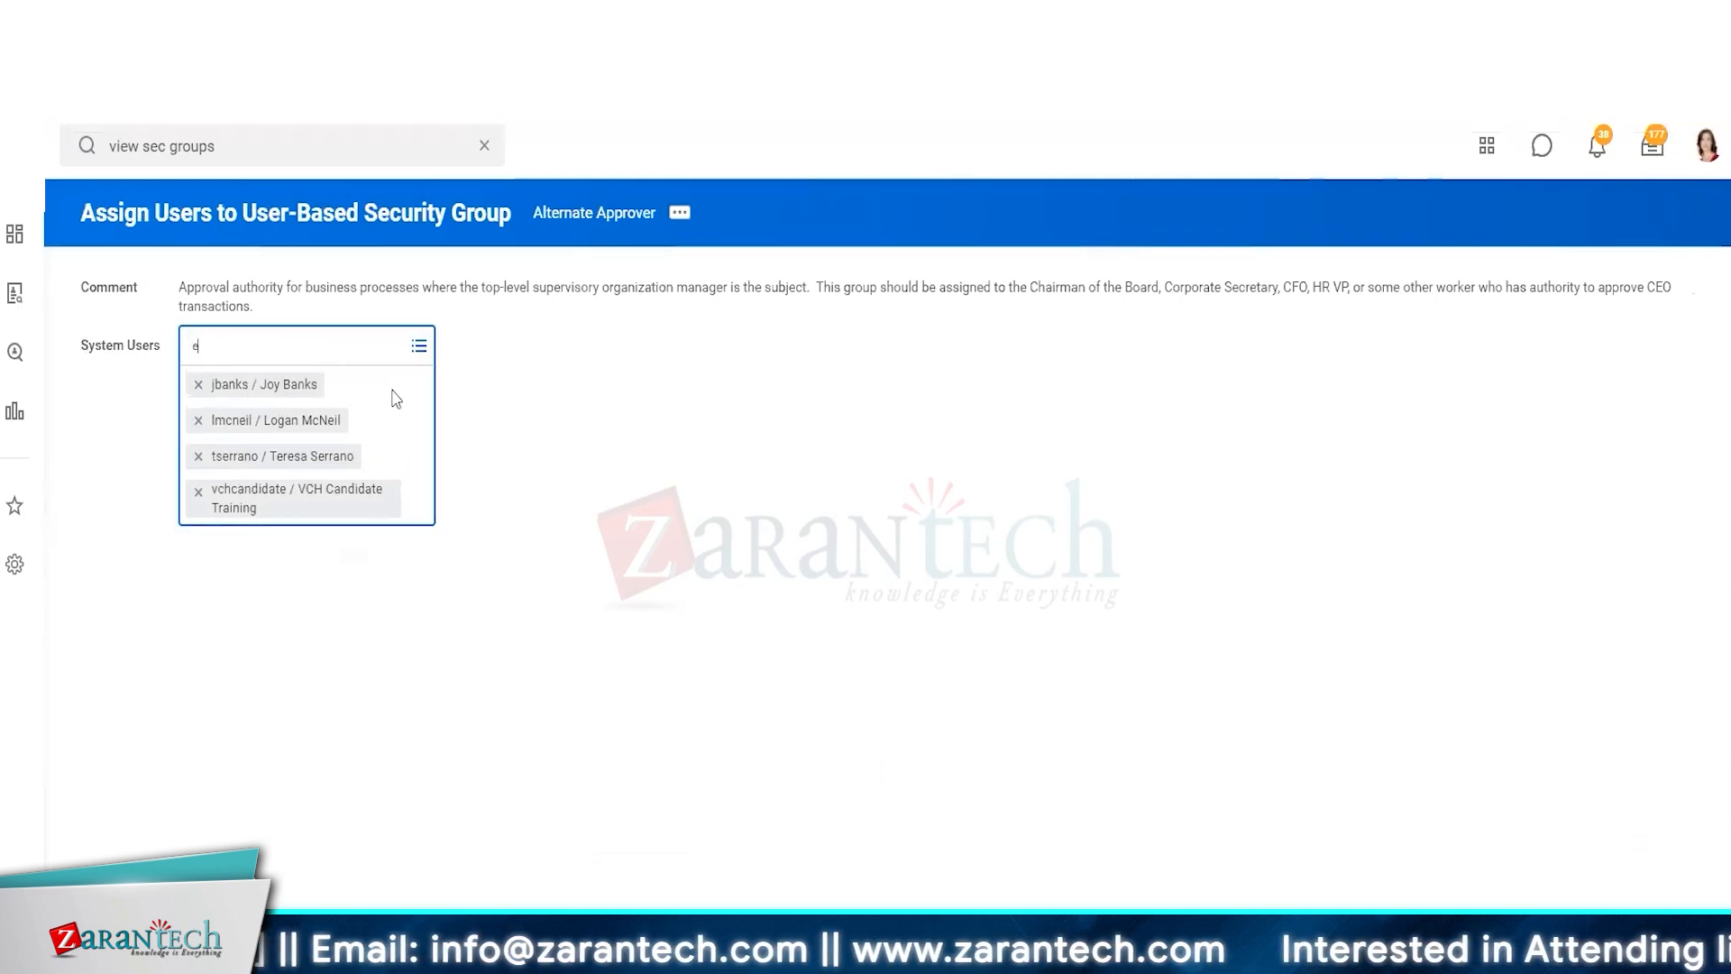
pyautogui.write('lla phil')
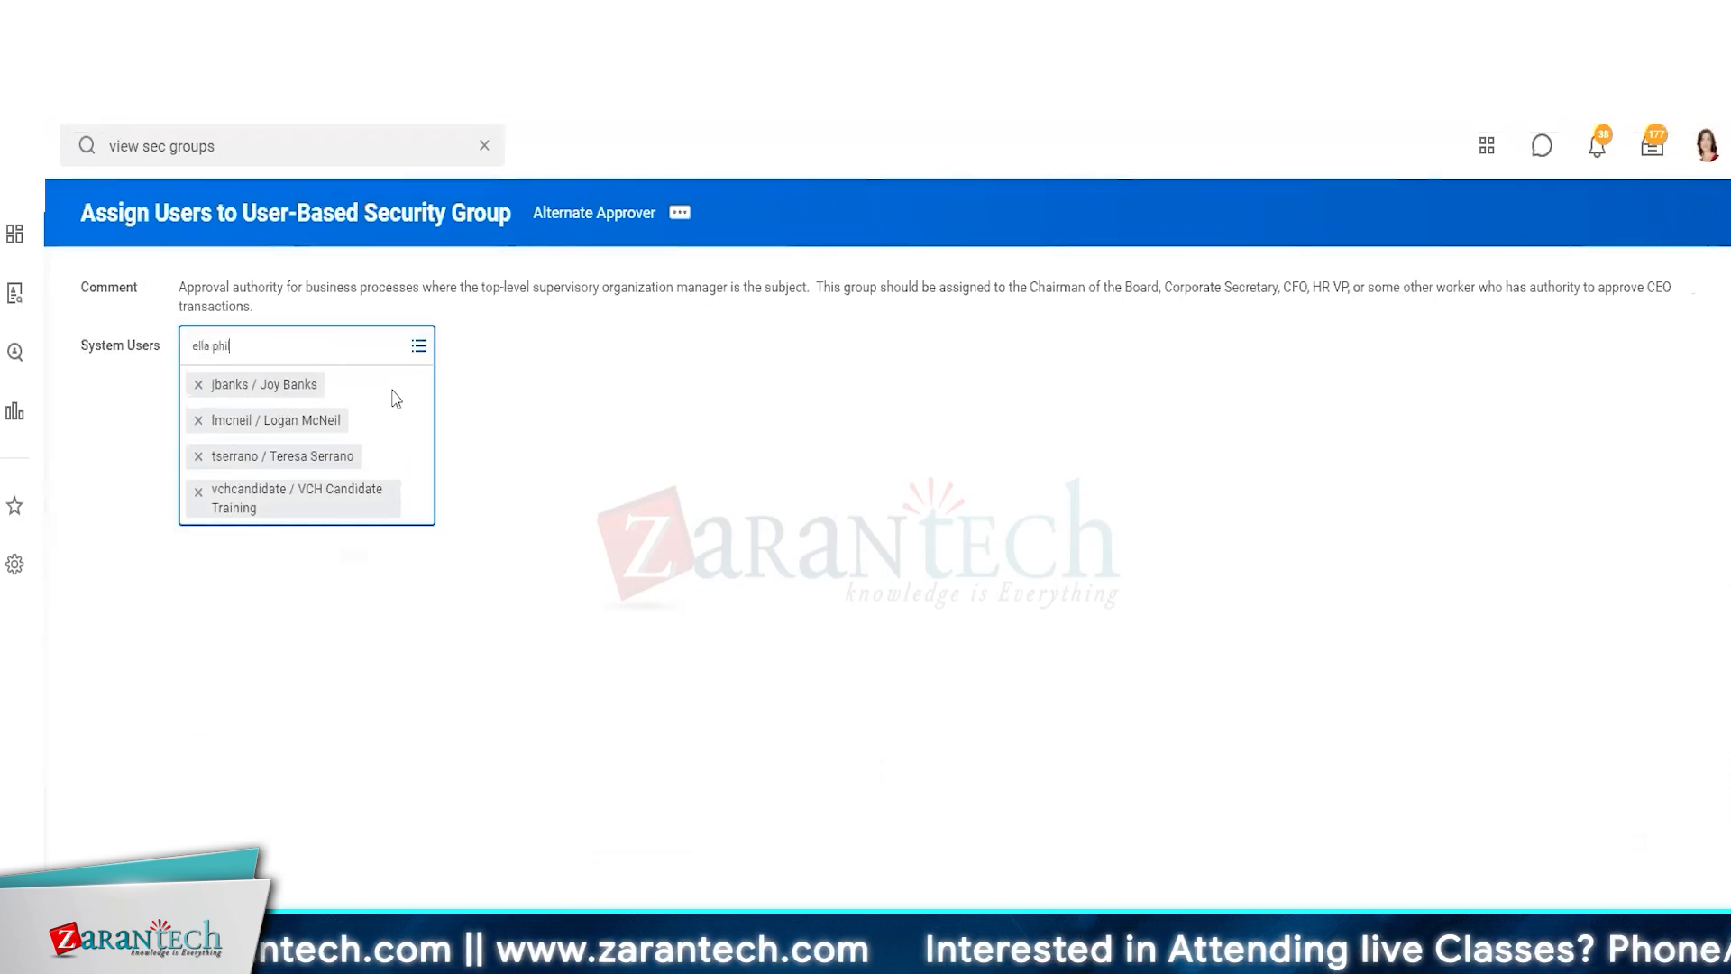
pyautogui.press('Return')
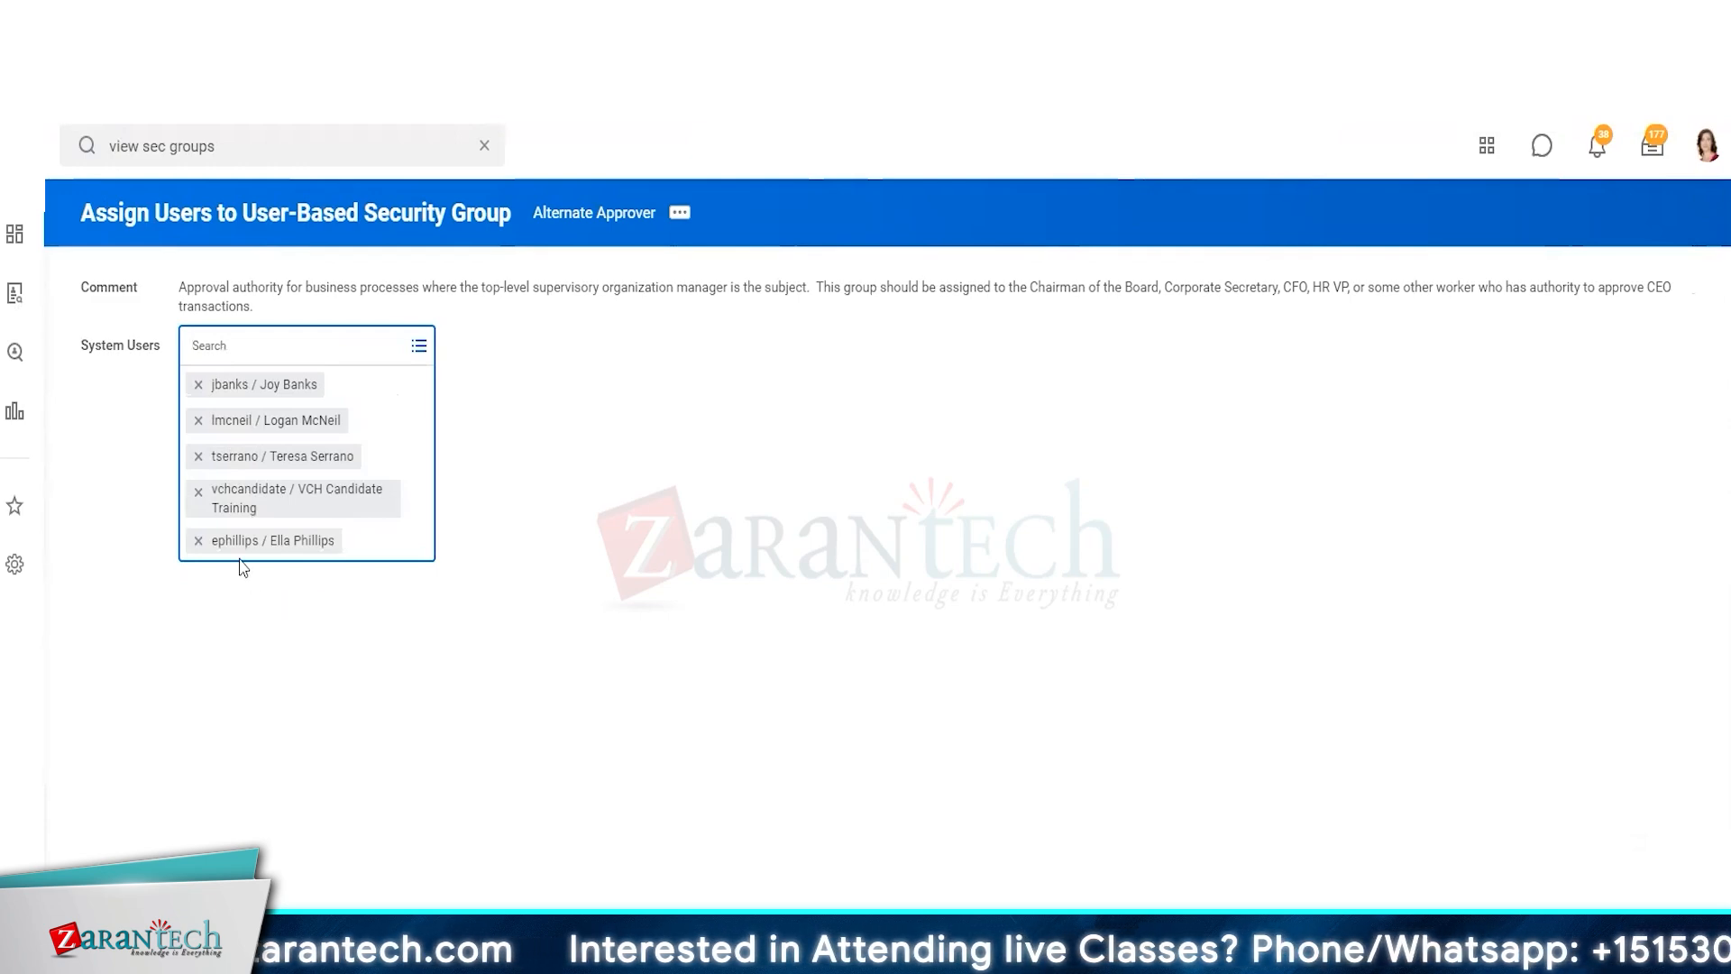
pyautogui.click(361, 877)
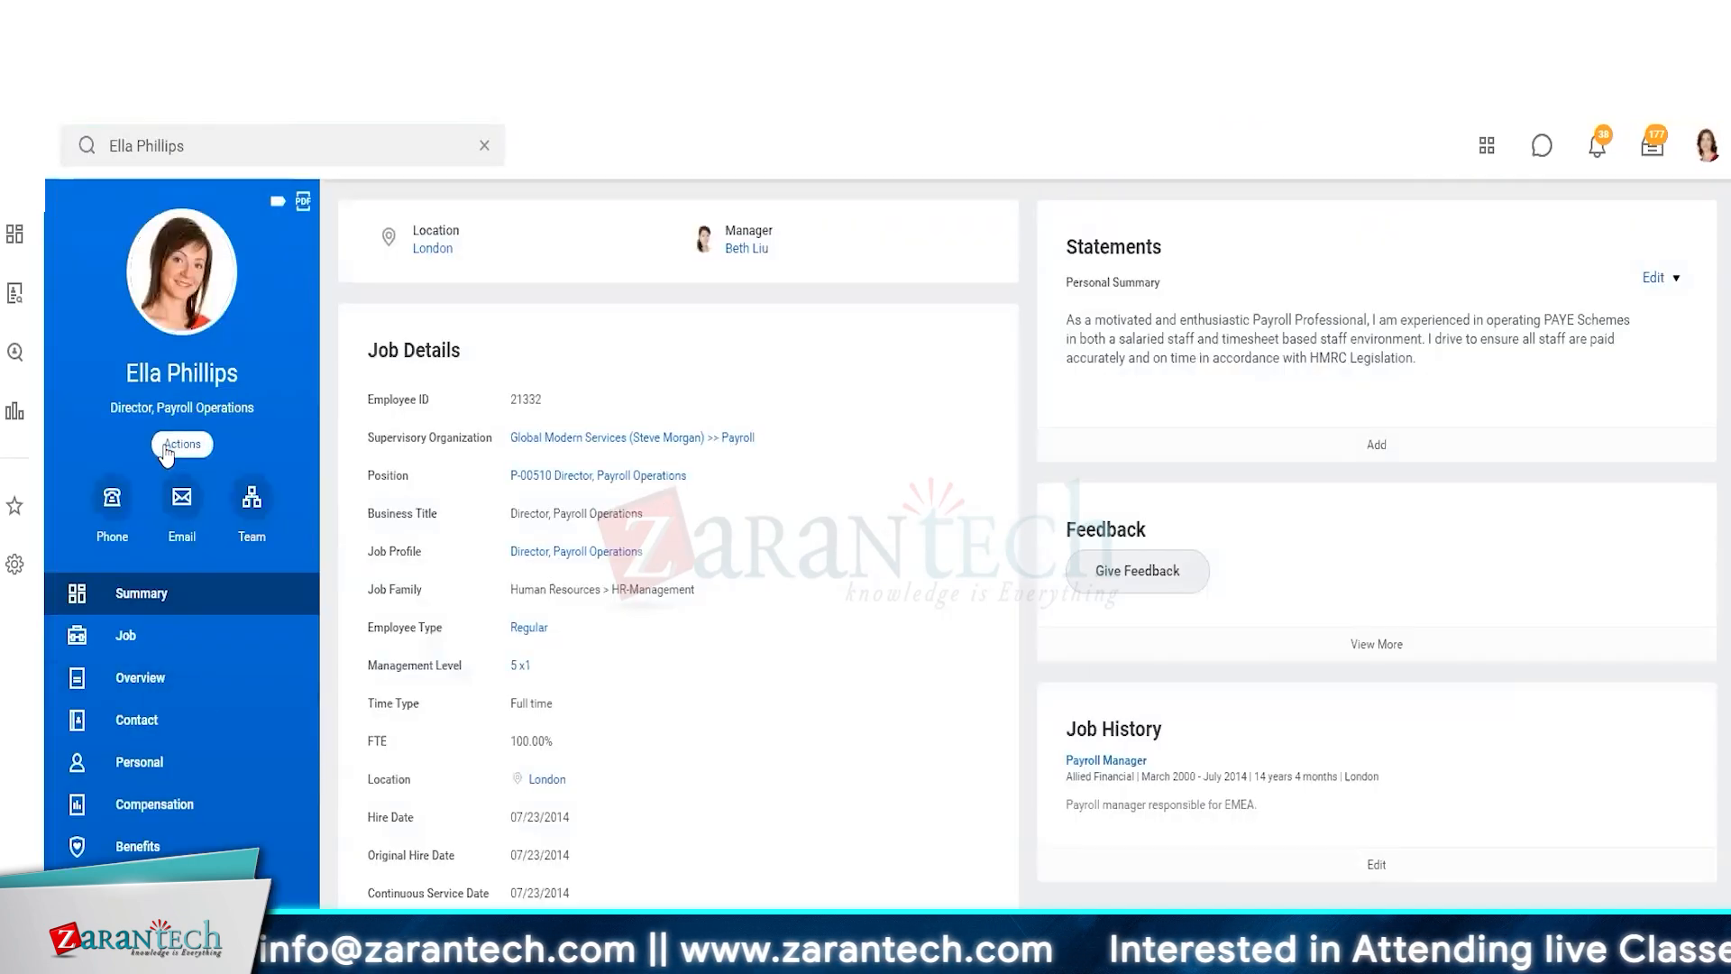
# Open the Assign Roles - Add/Remove task from the worker's security profile actions
pyautogui.click(182, 444)
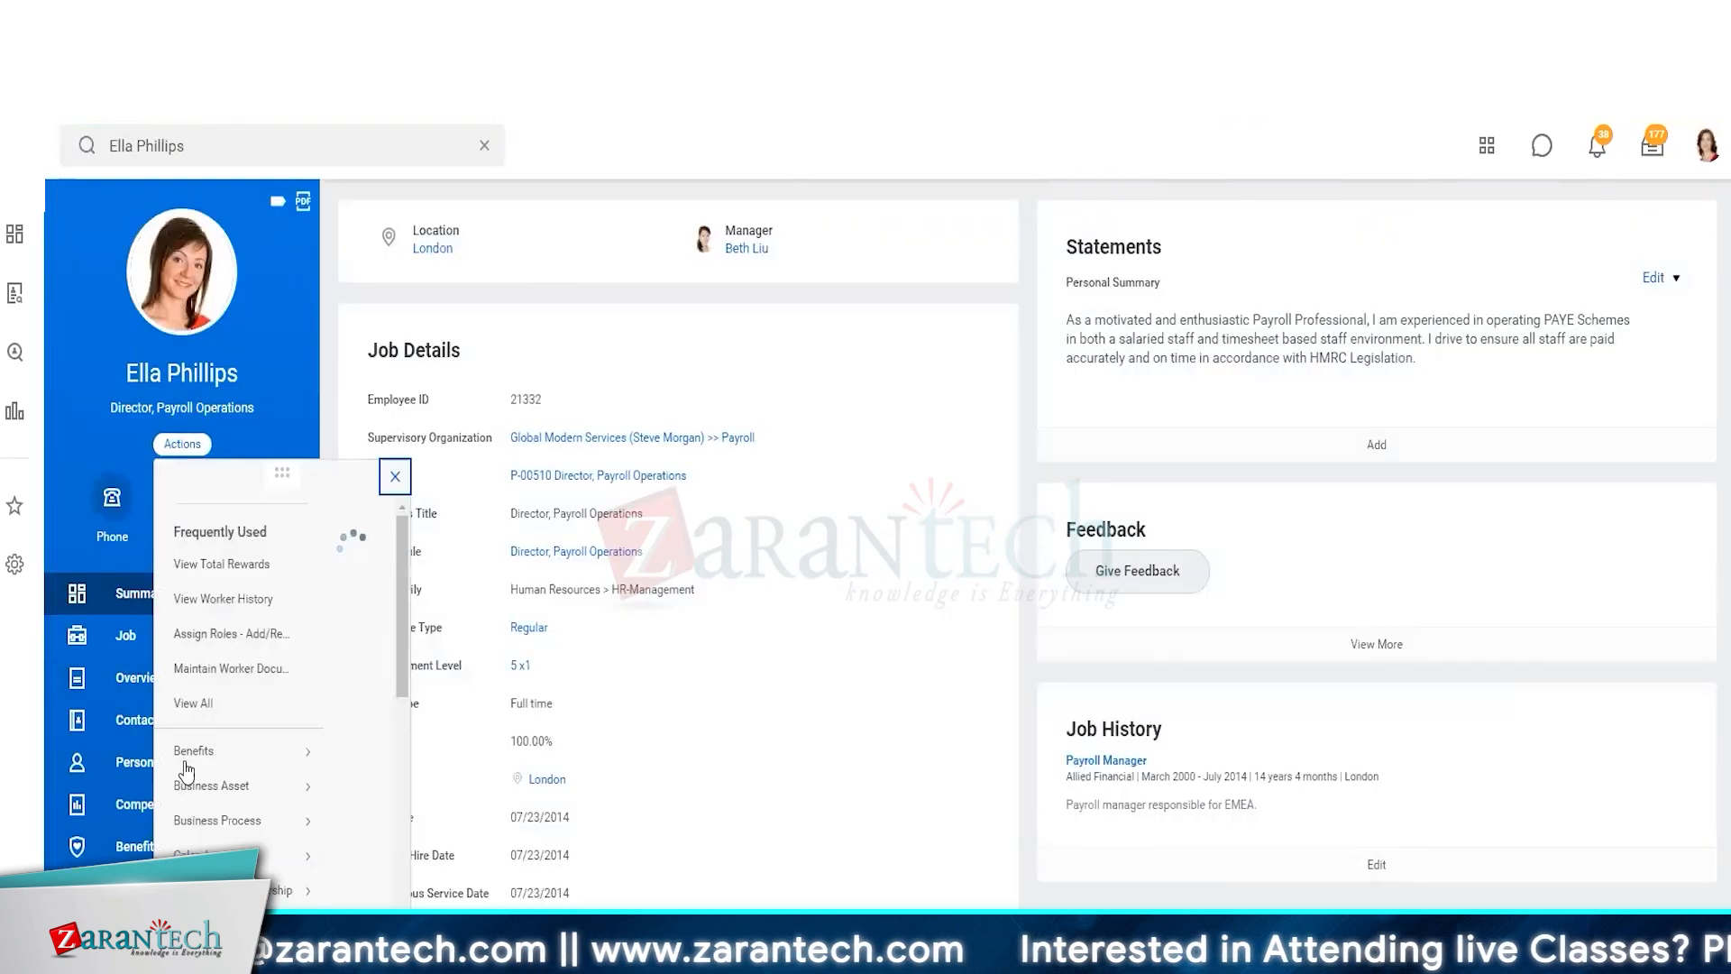
pyautogui.scroll(-2, 230, 662)
pyautogui.moveTo(217, 660)
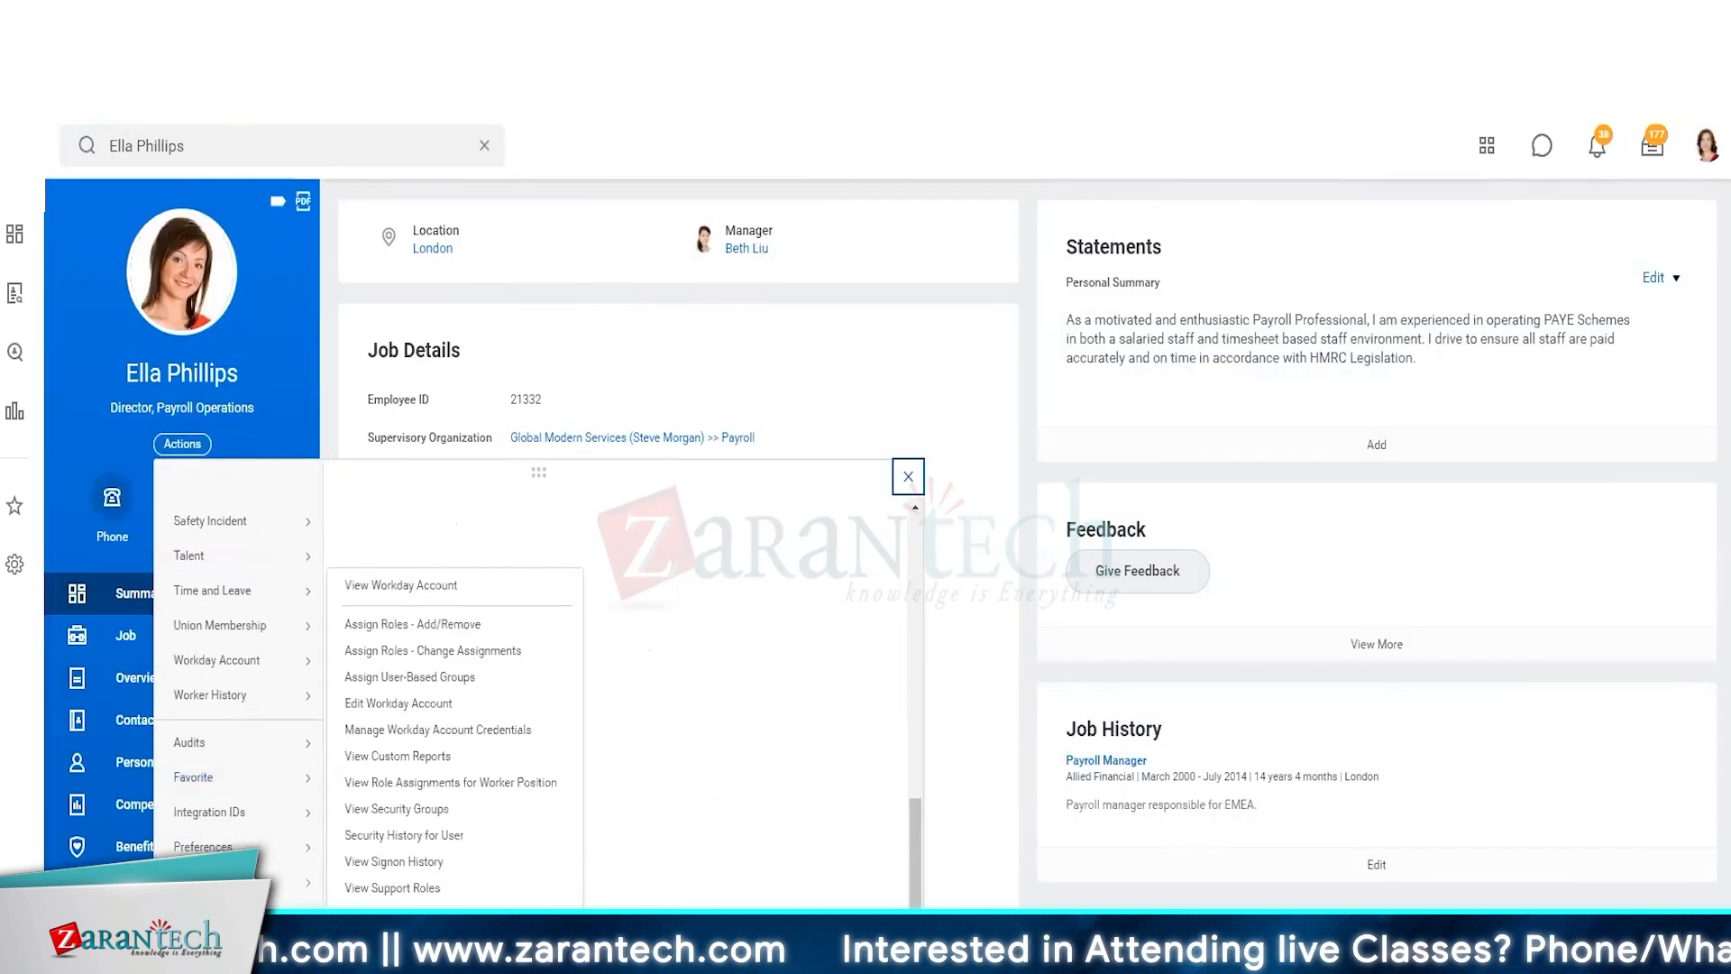
pyautogui.click(486, 637)
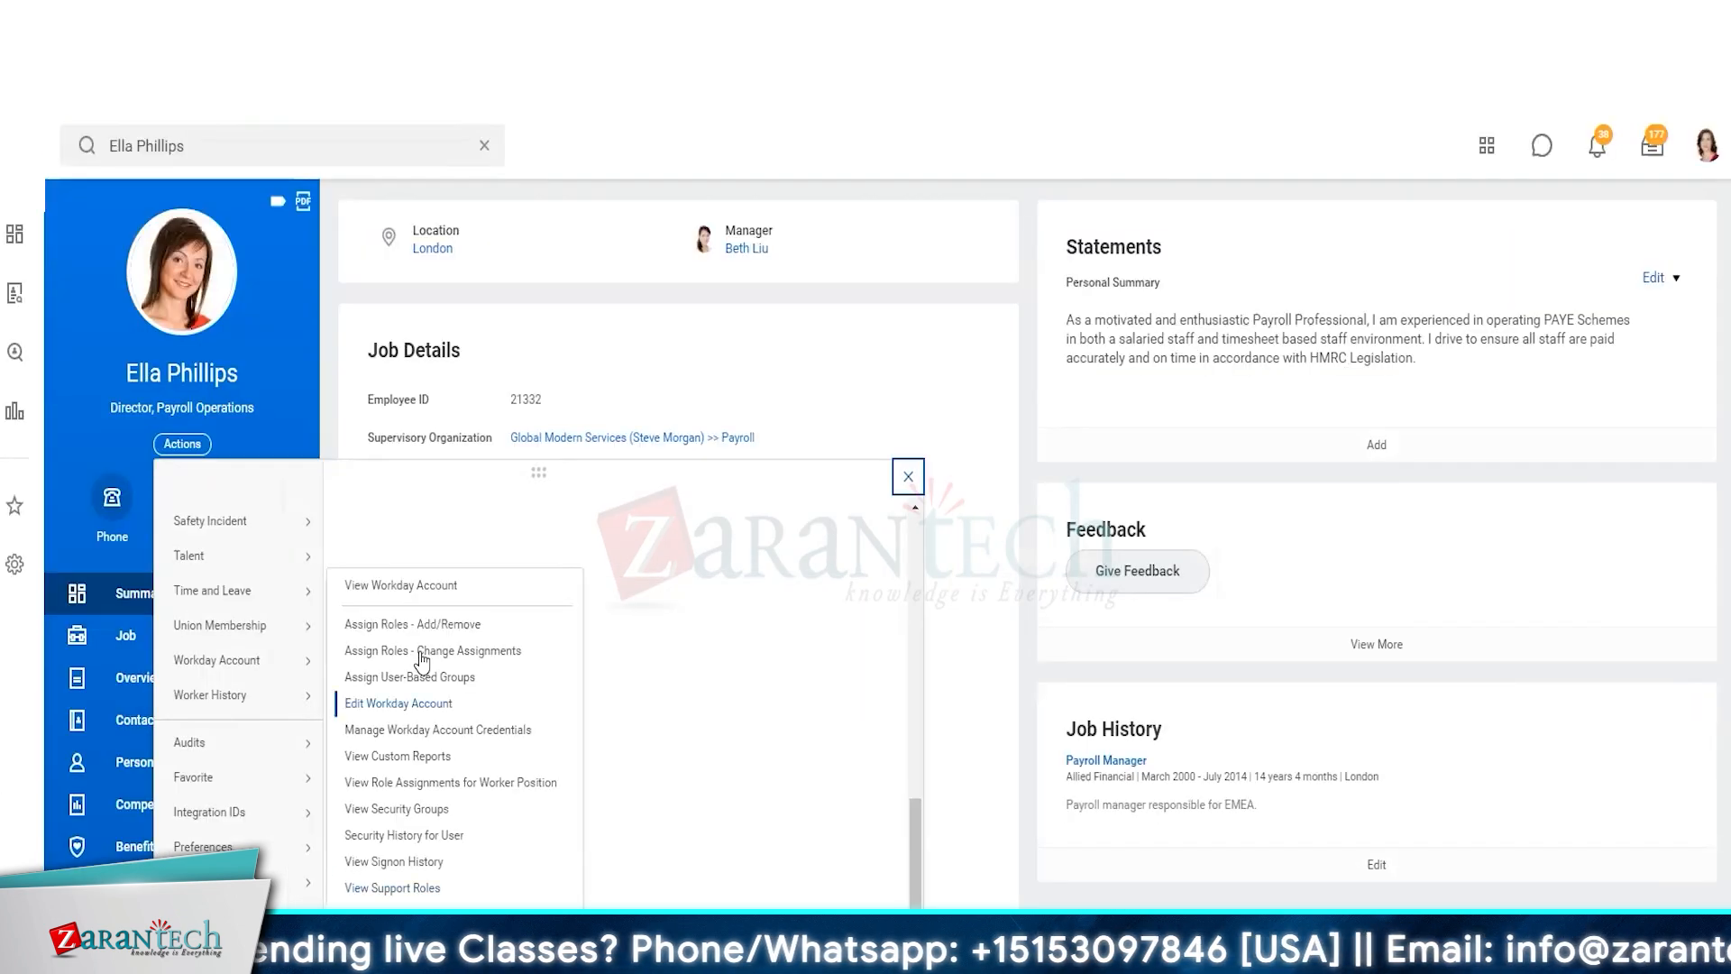
pyautogui.click(431, 673)
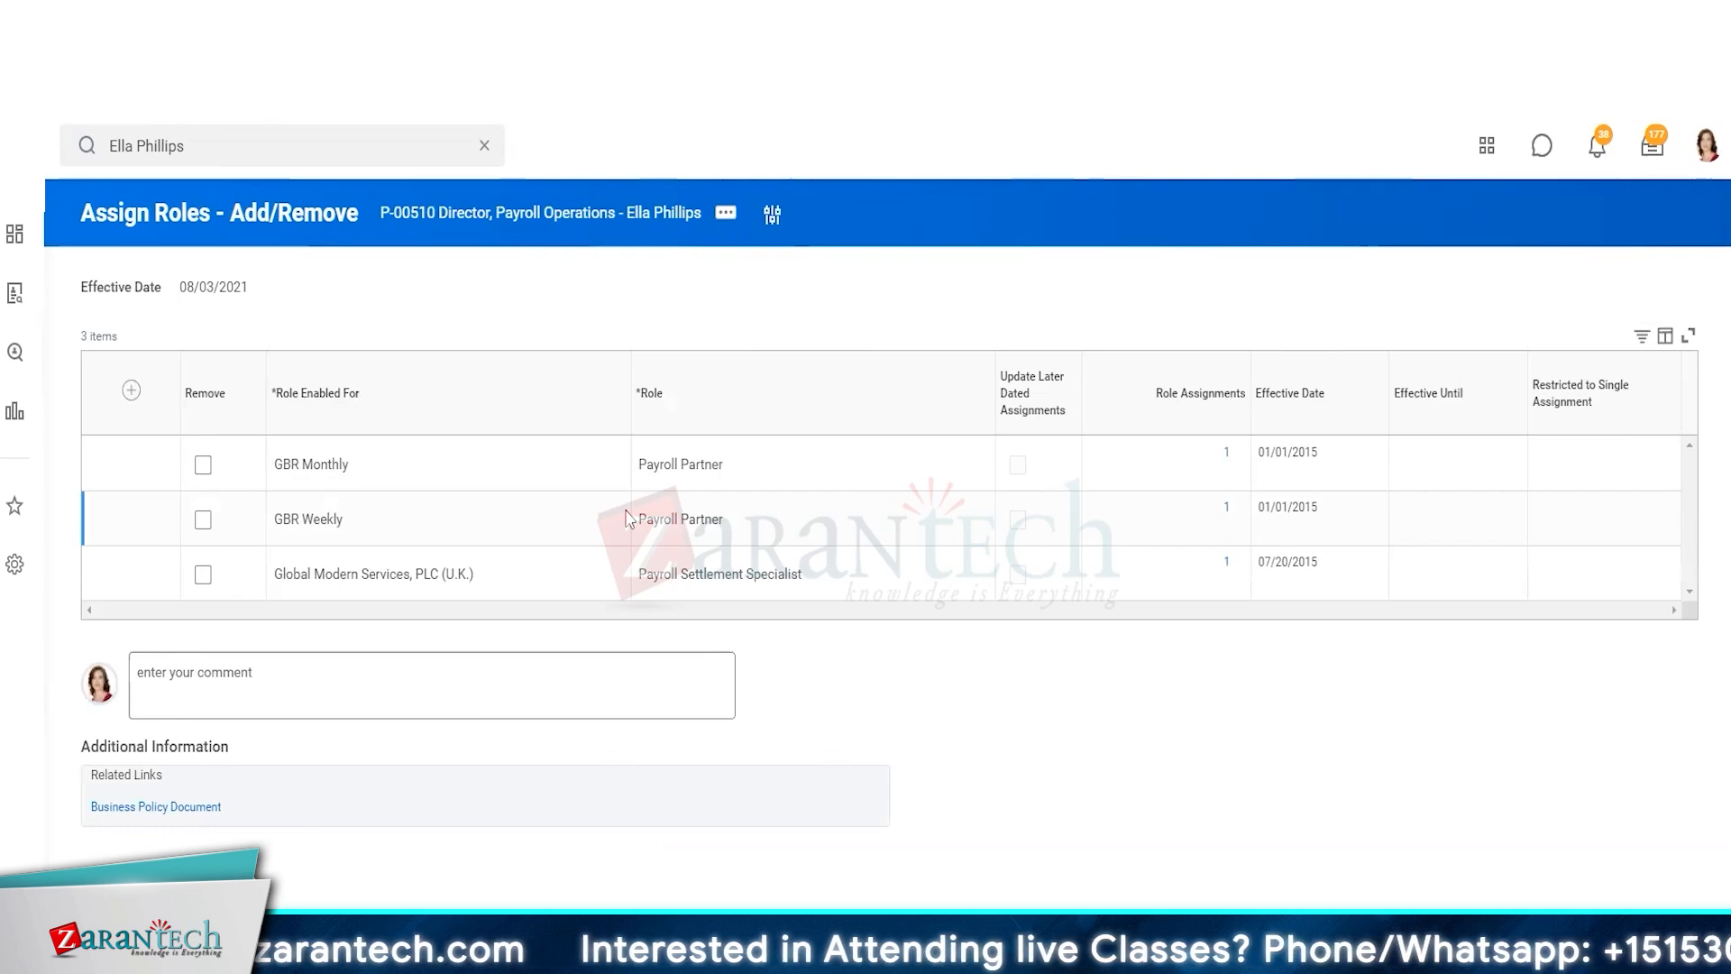
# Add a new role row and search for pay in its Role Enabled For field
pyautogui.click(131, 393)
pyautogui.click(378, 466)
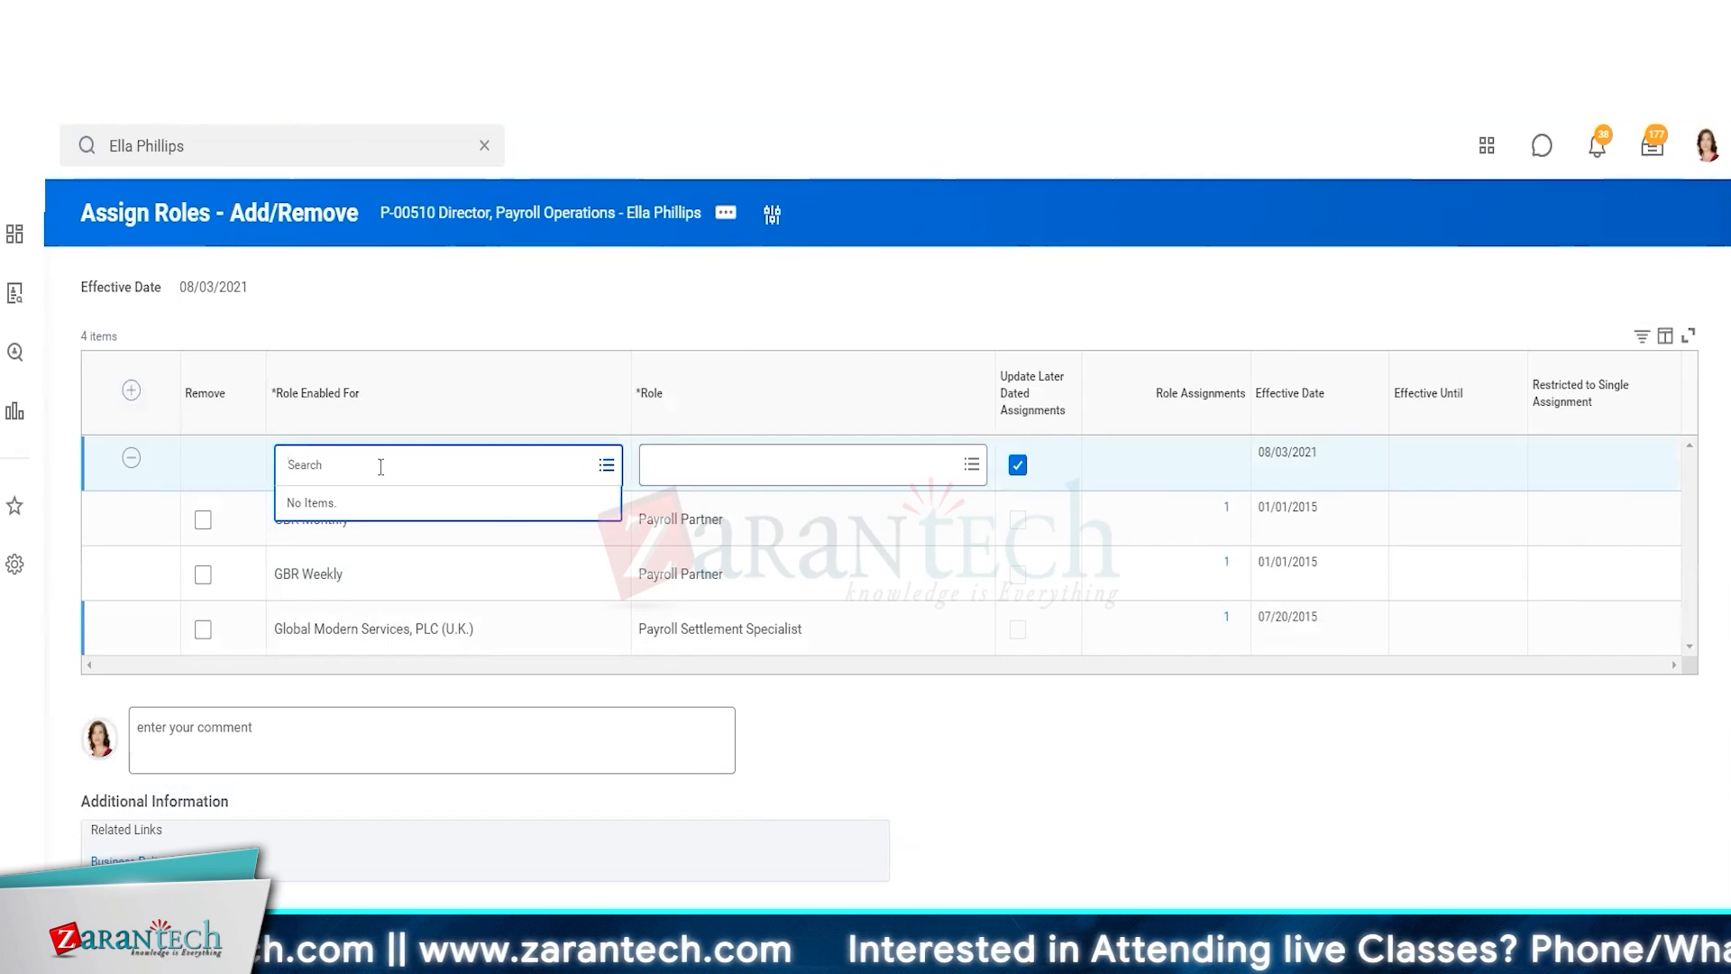
pyautogui.write('payroll')
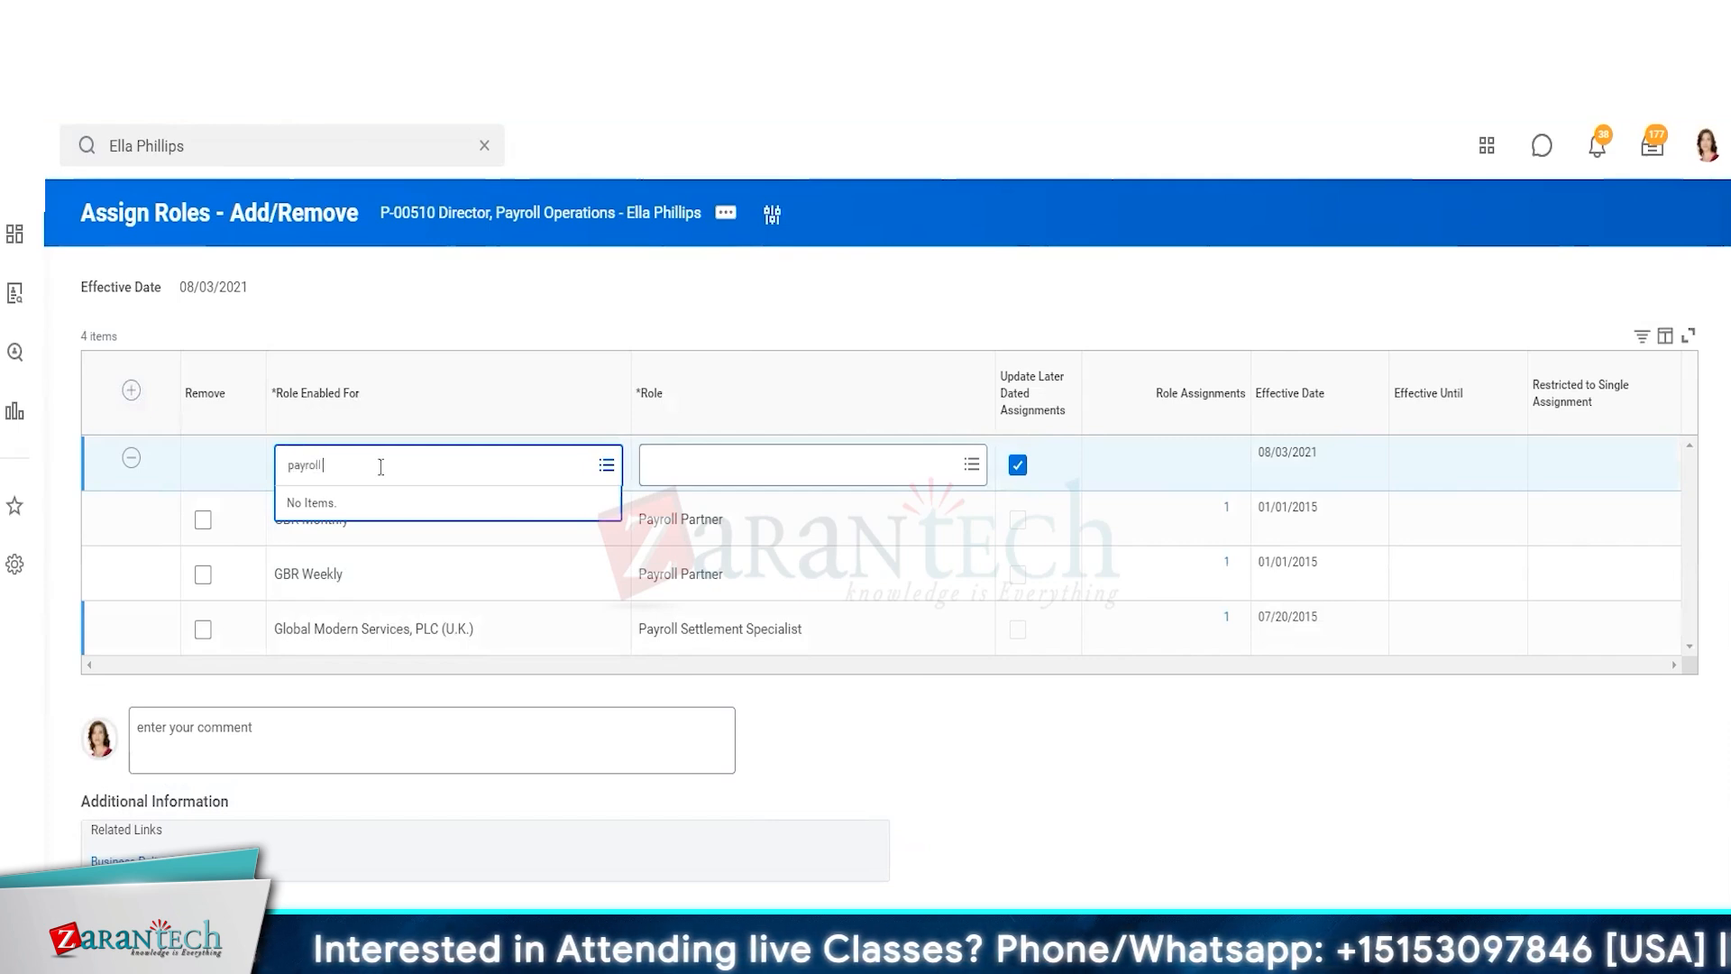
pyautogui.click(491, 320)
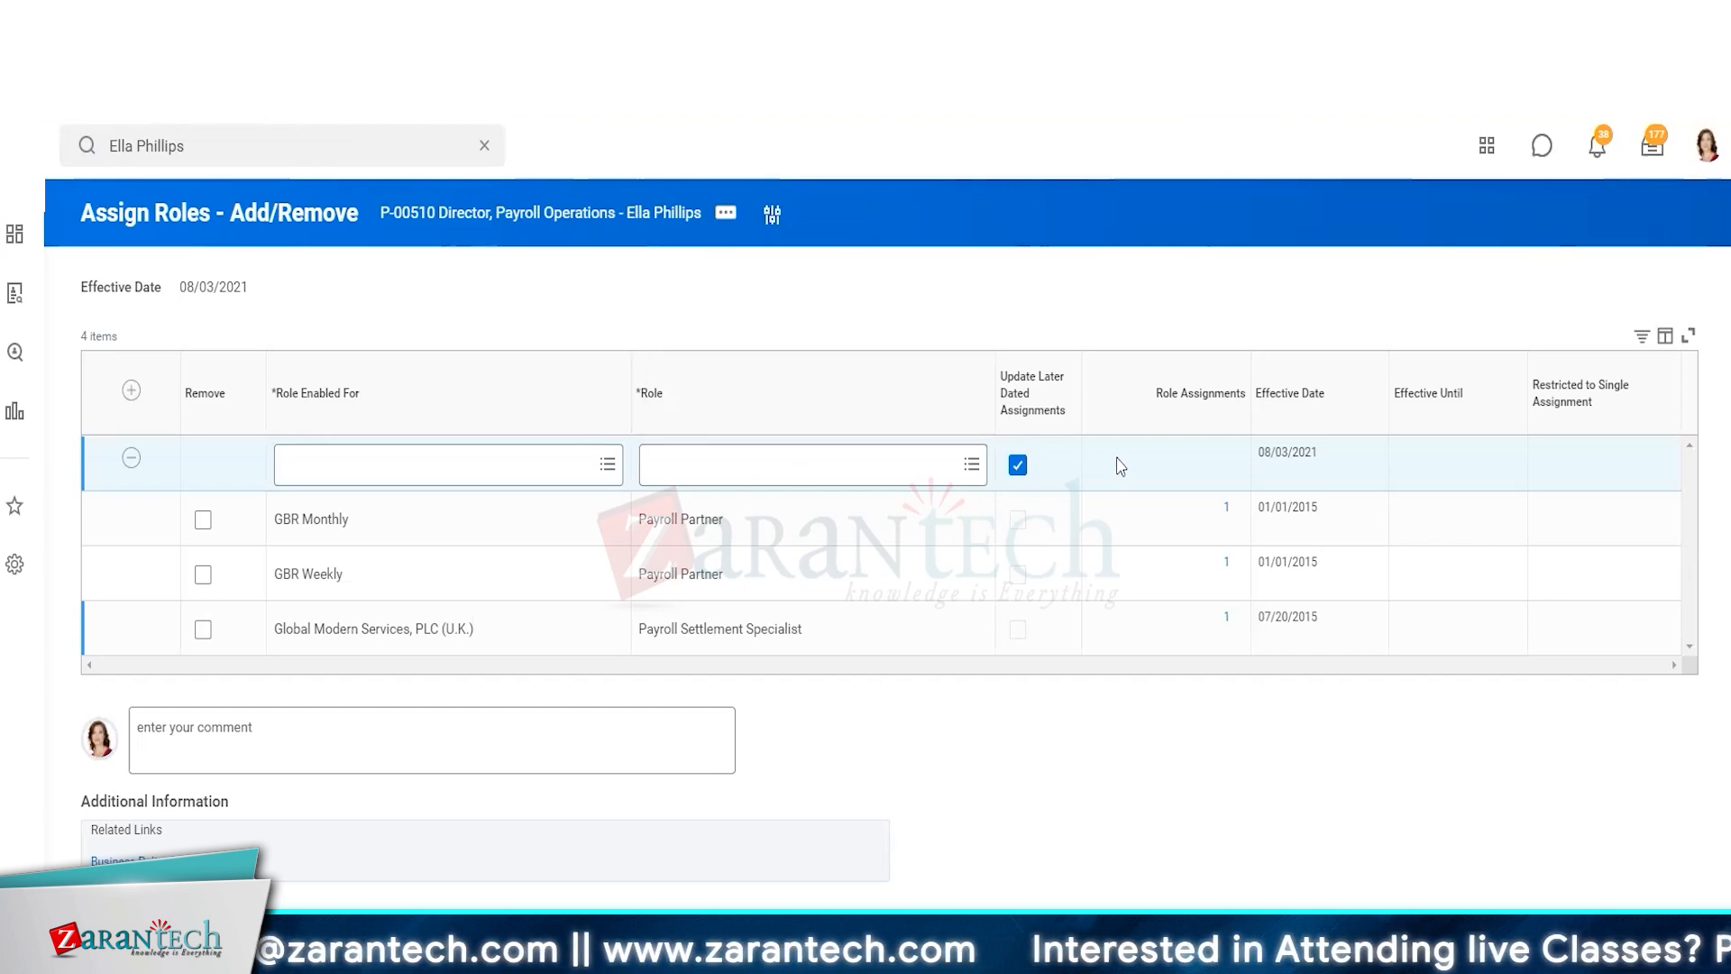
# Clear Update Later Dated Assignments and try the Role Enabled For and Role prompts again
pyautogui.click(1018, 466)
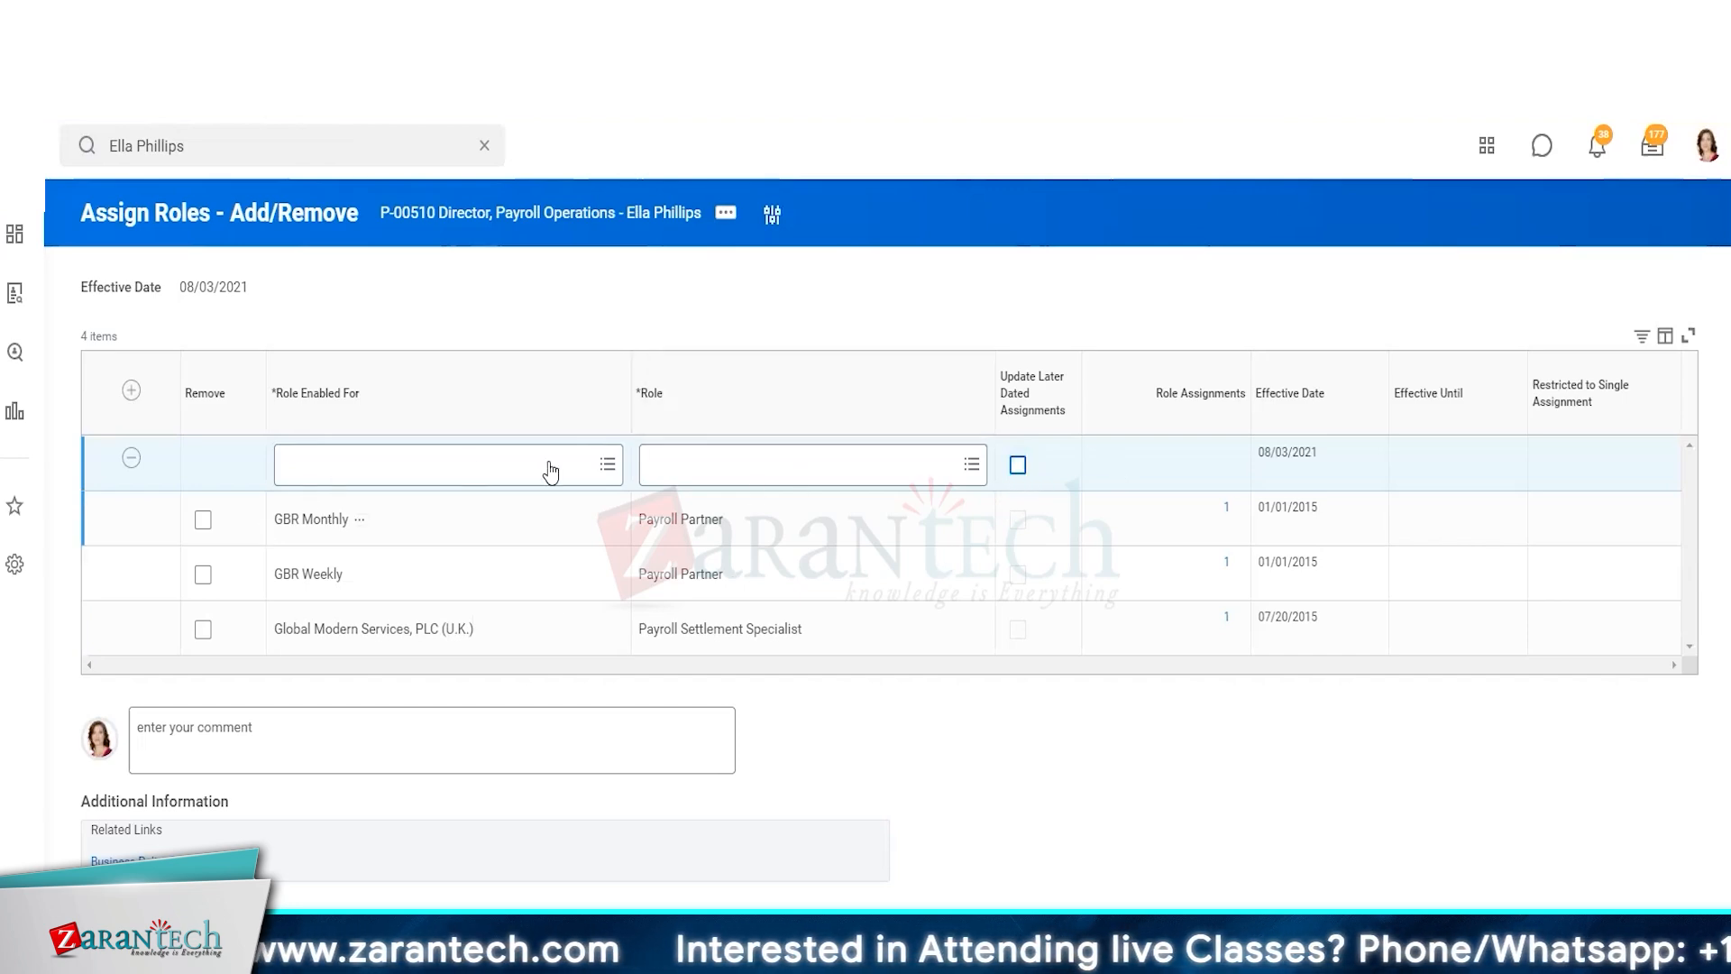
pyautogui.click(603, 461)
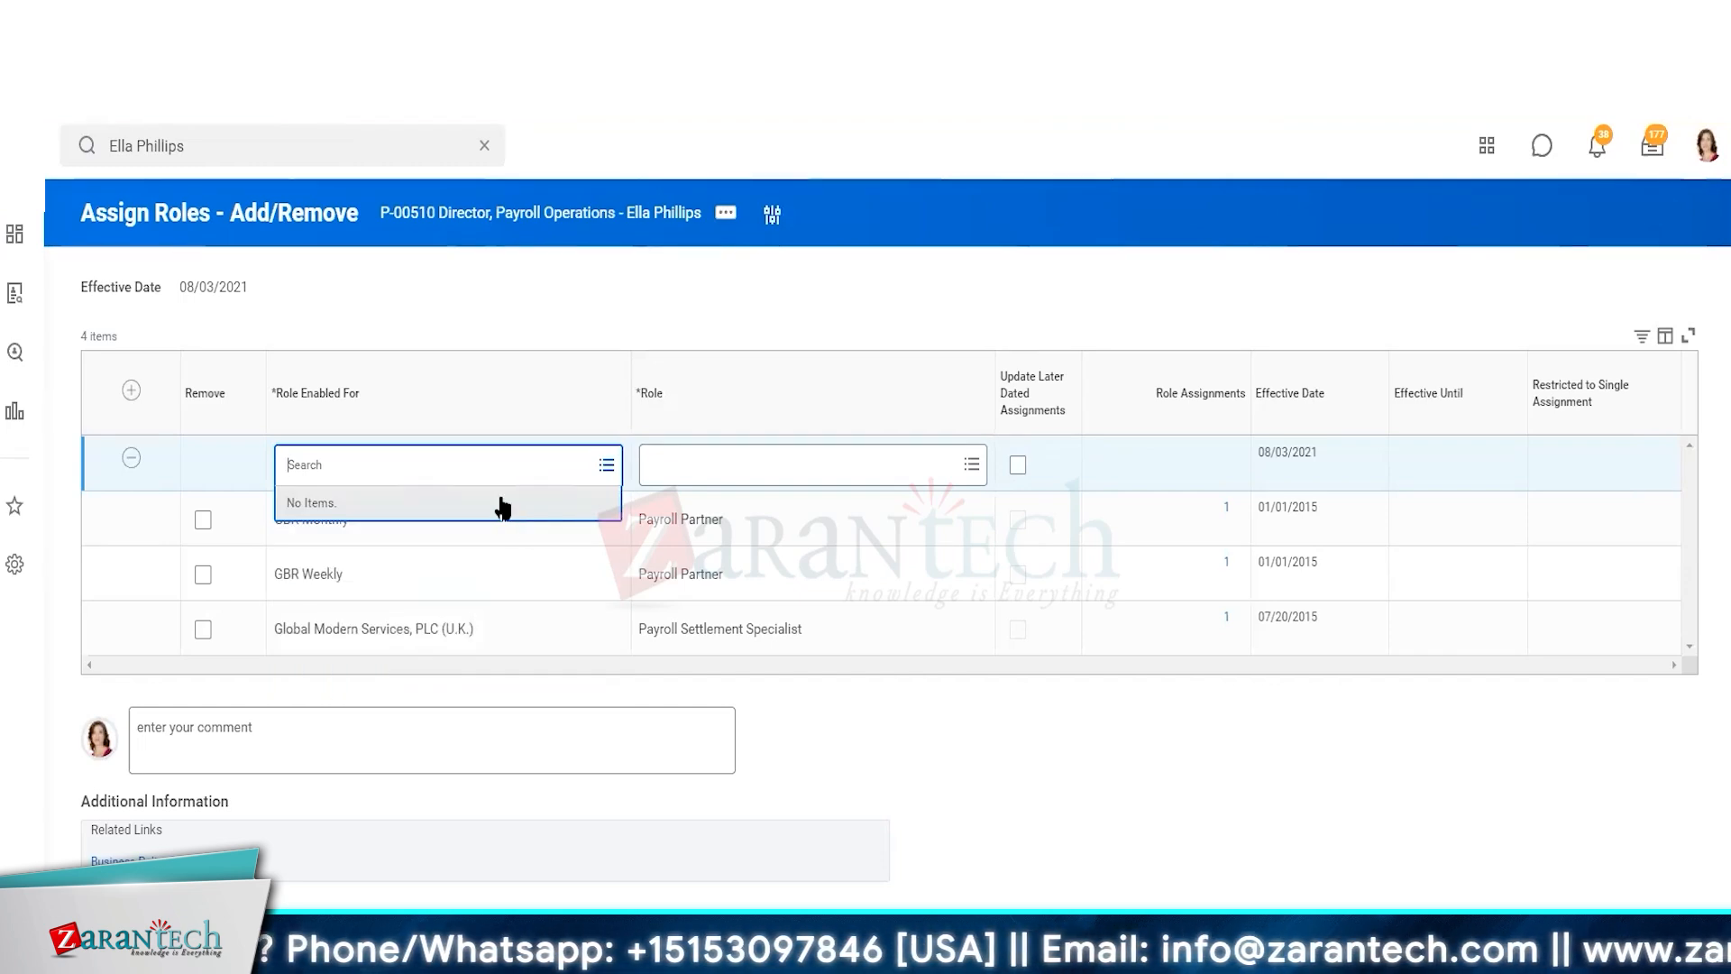
pyautogui.click(718, 465)
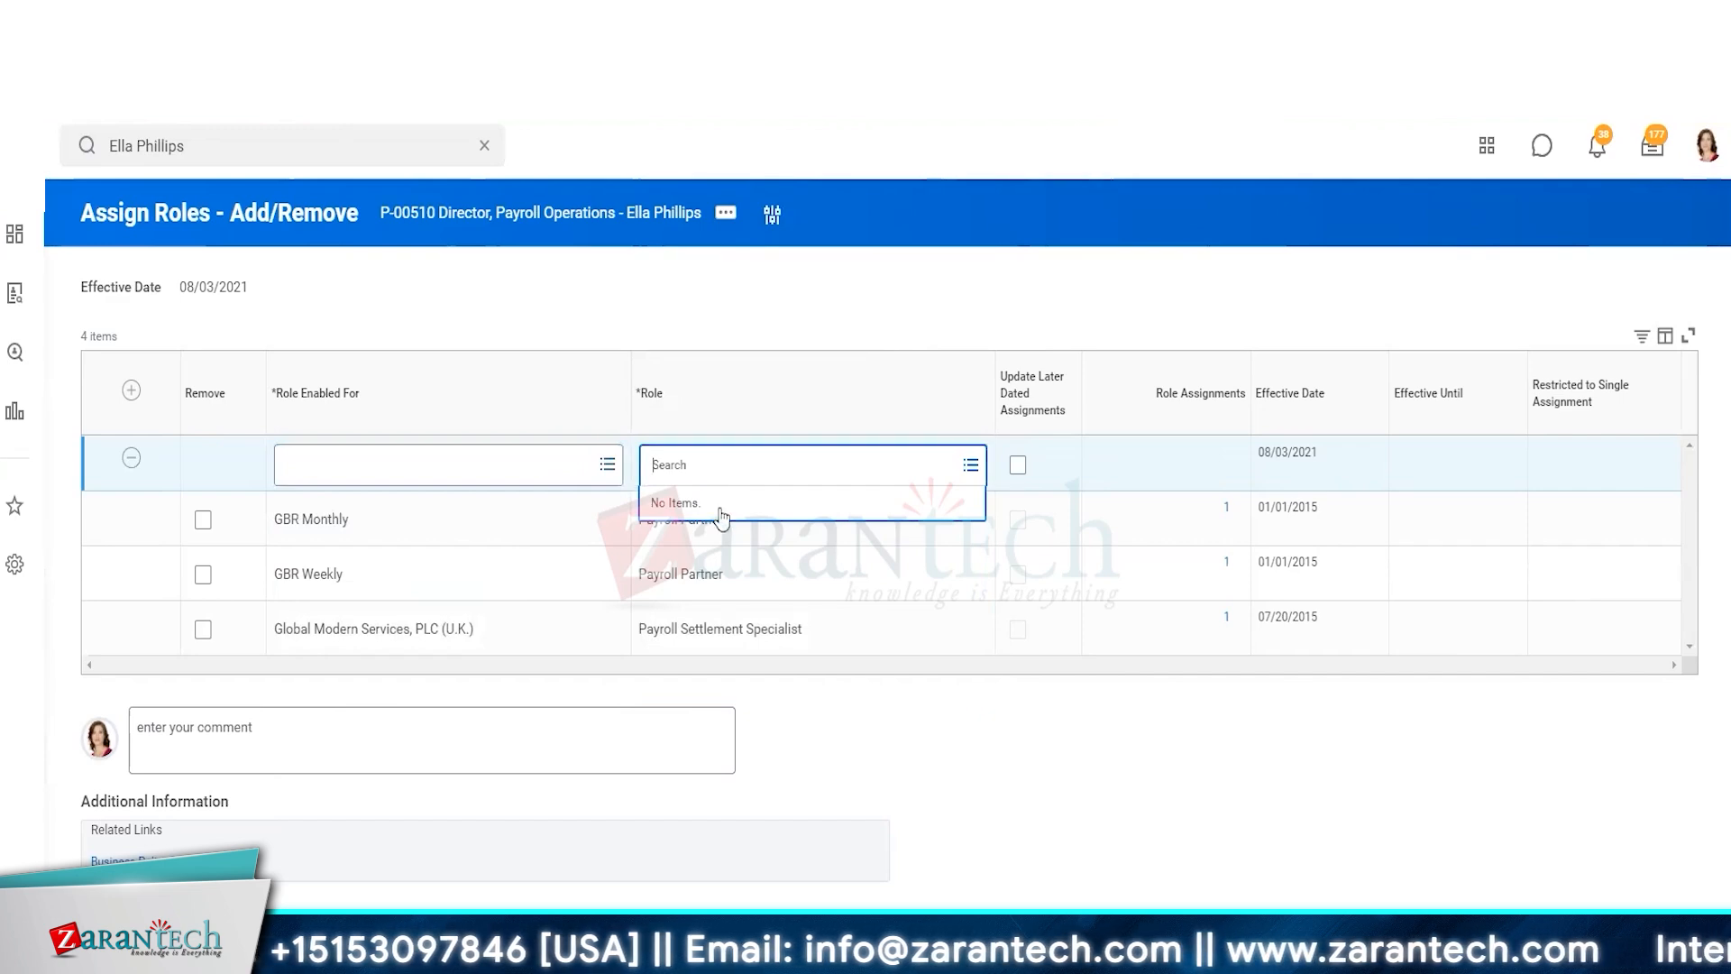
pyautogui.click(984, 744)
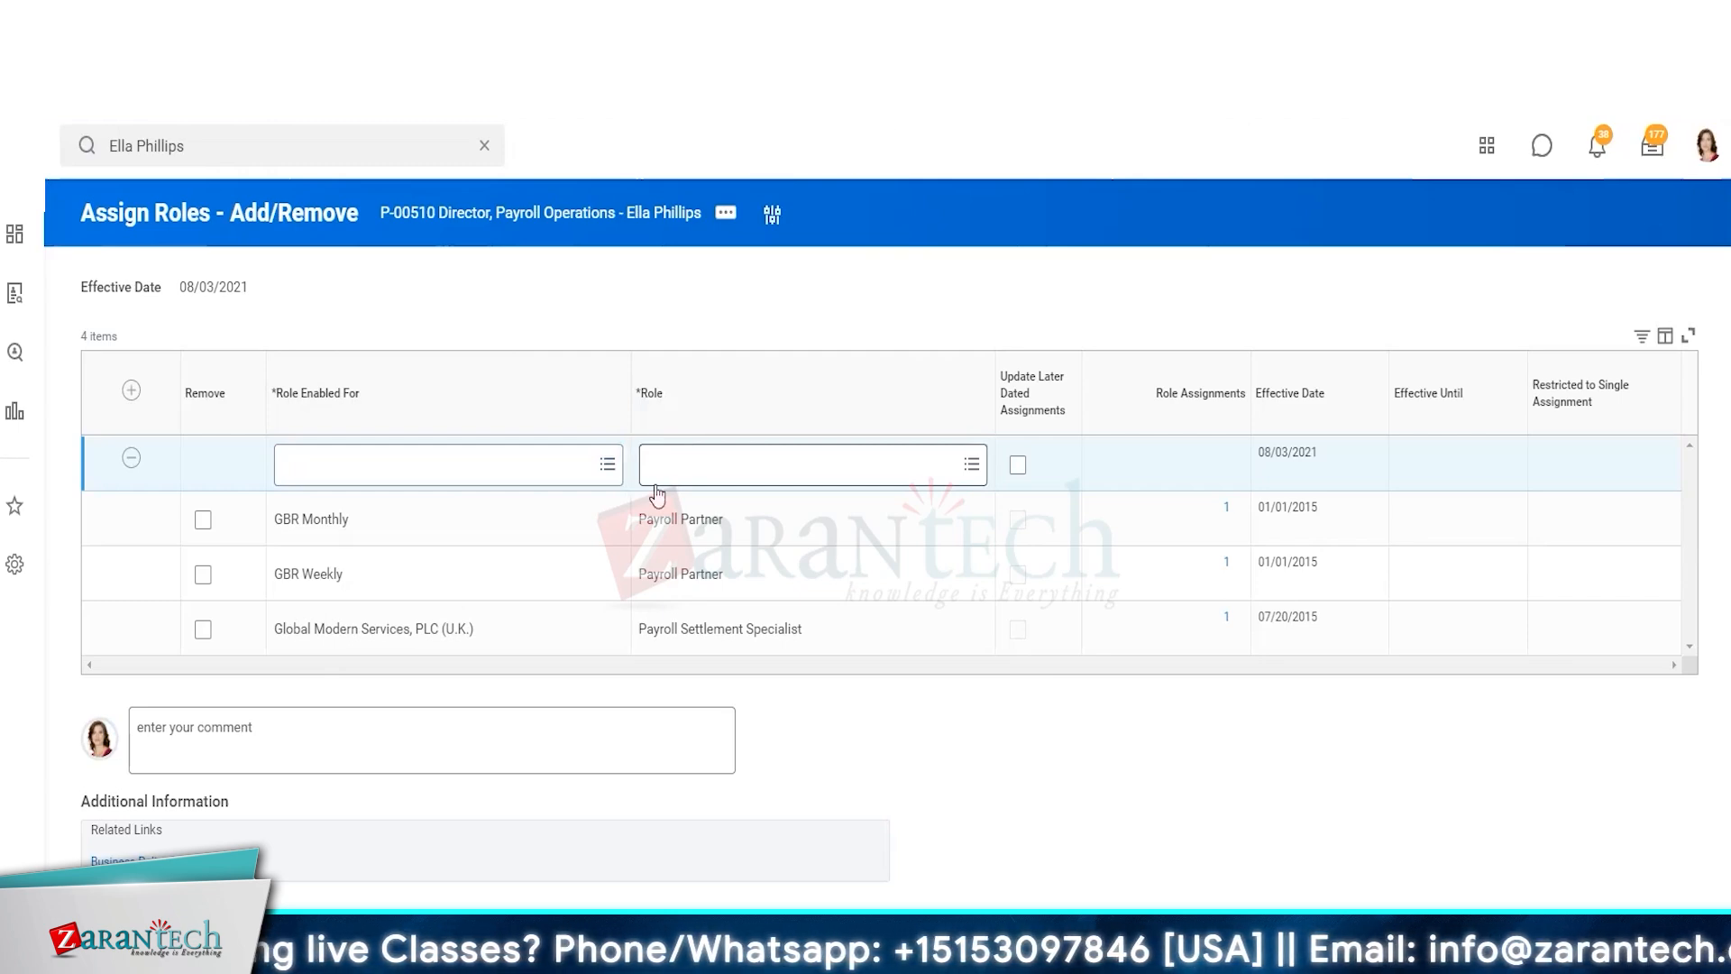
pyautogui.click(622, 482)
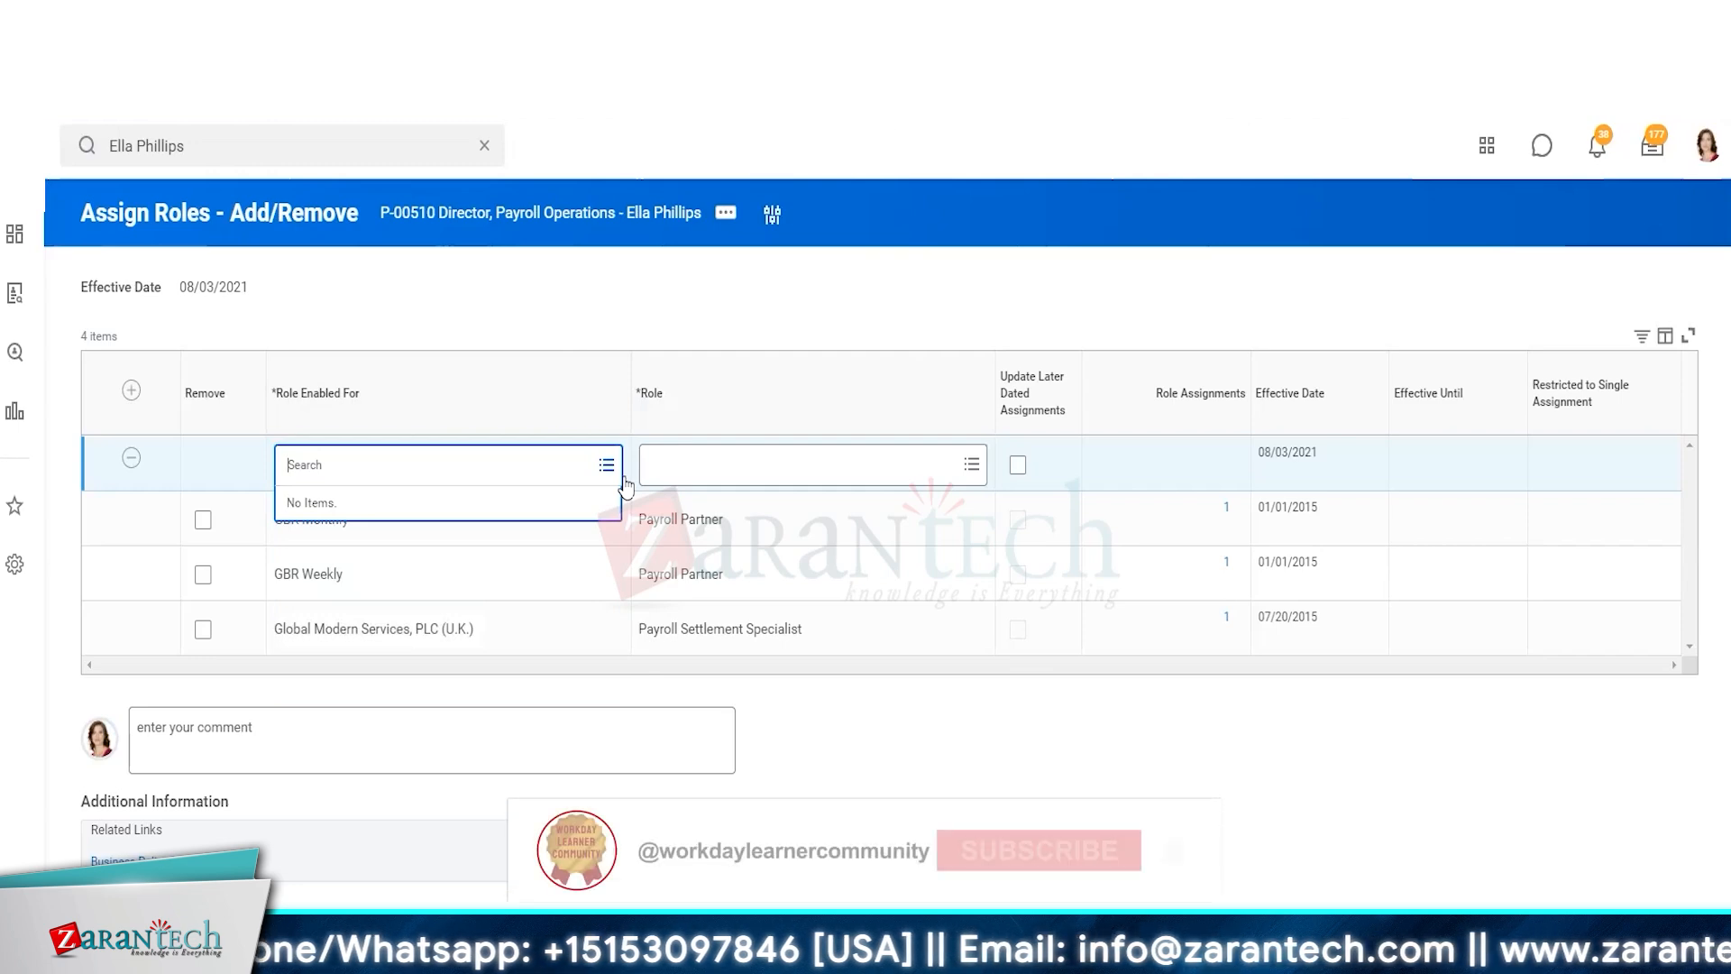
pyautogui.click(979, 470)
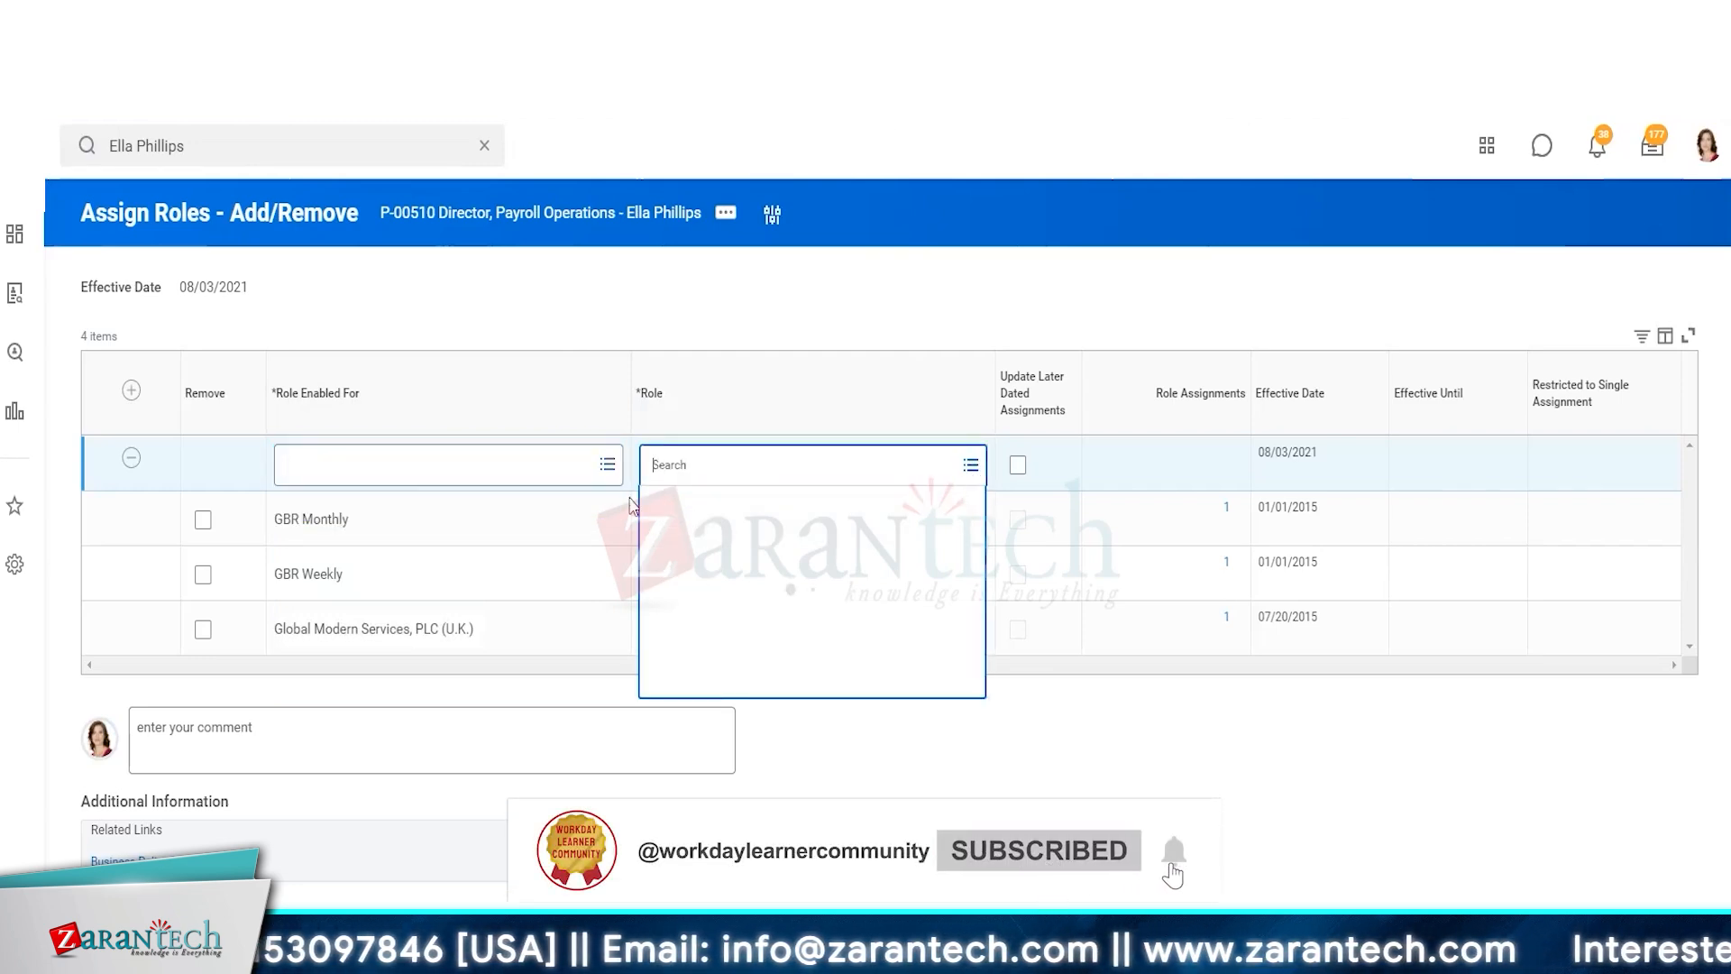
pyautogui.click(971, 466)
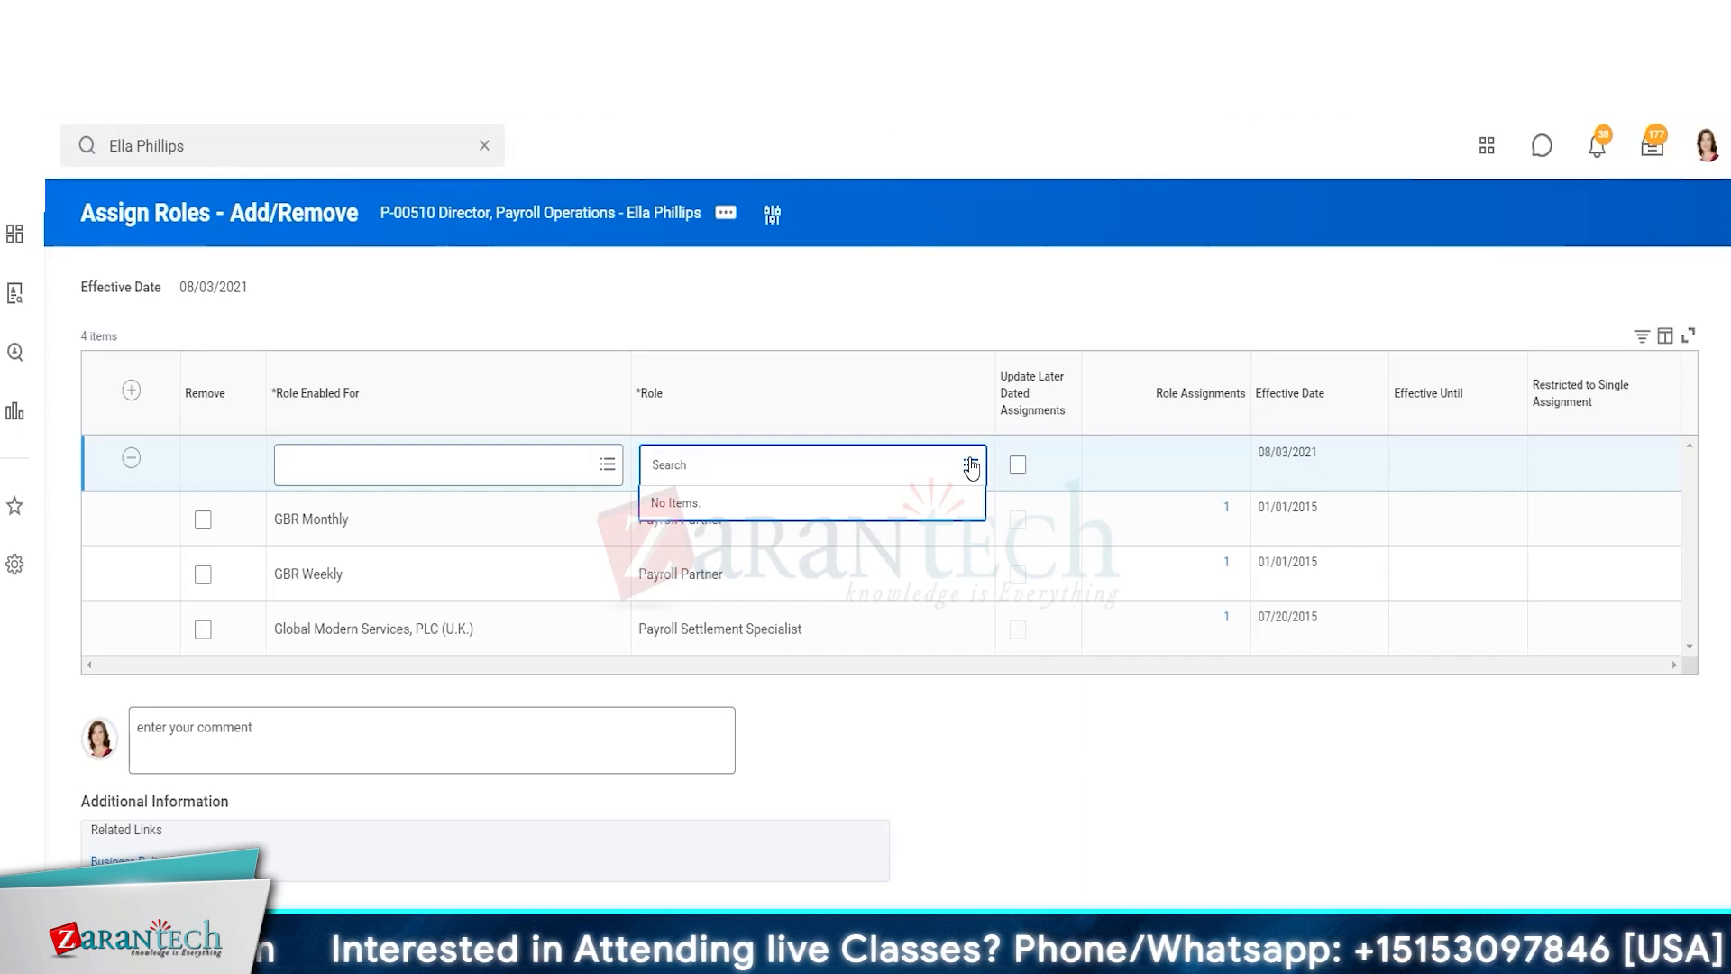
pyautogui.click(971, 464)
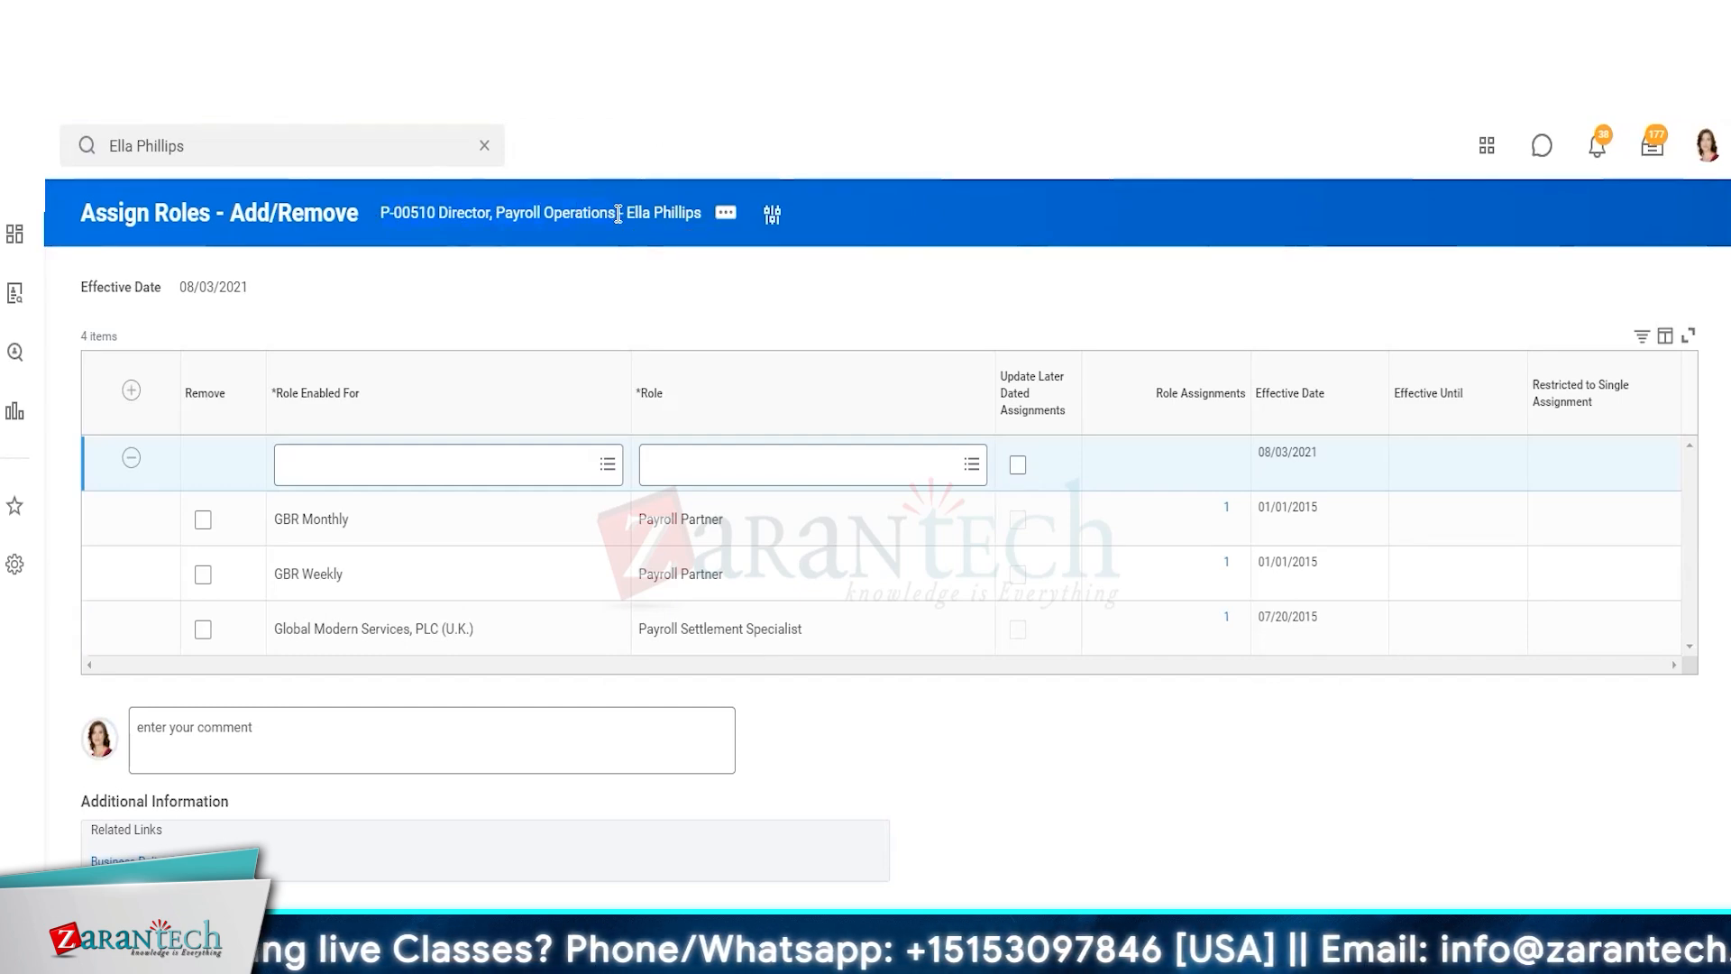
# Search for the position P-00510 Director, Payroll Operations, discarding the unsaved role changes
pyautogui.click(190, 140)
pyautogui.write('P-00510 Director, Payroll Operations')
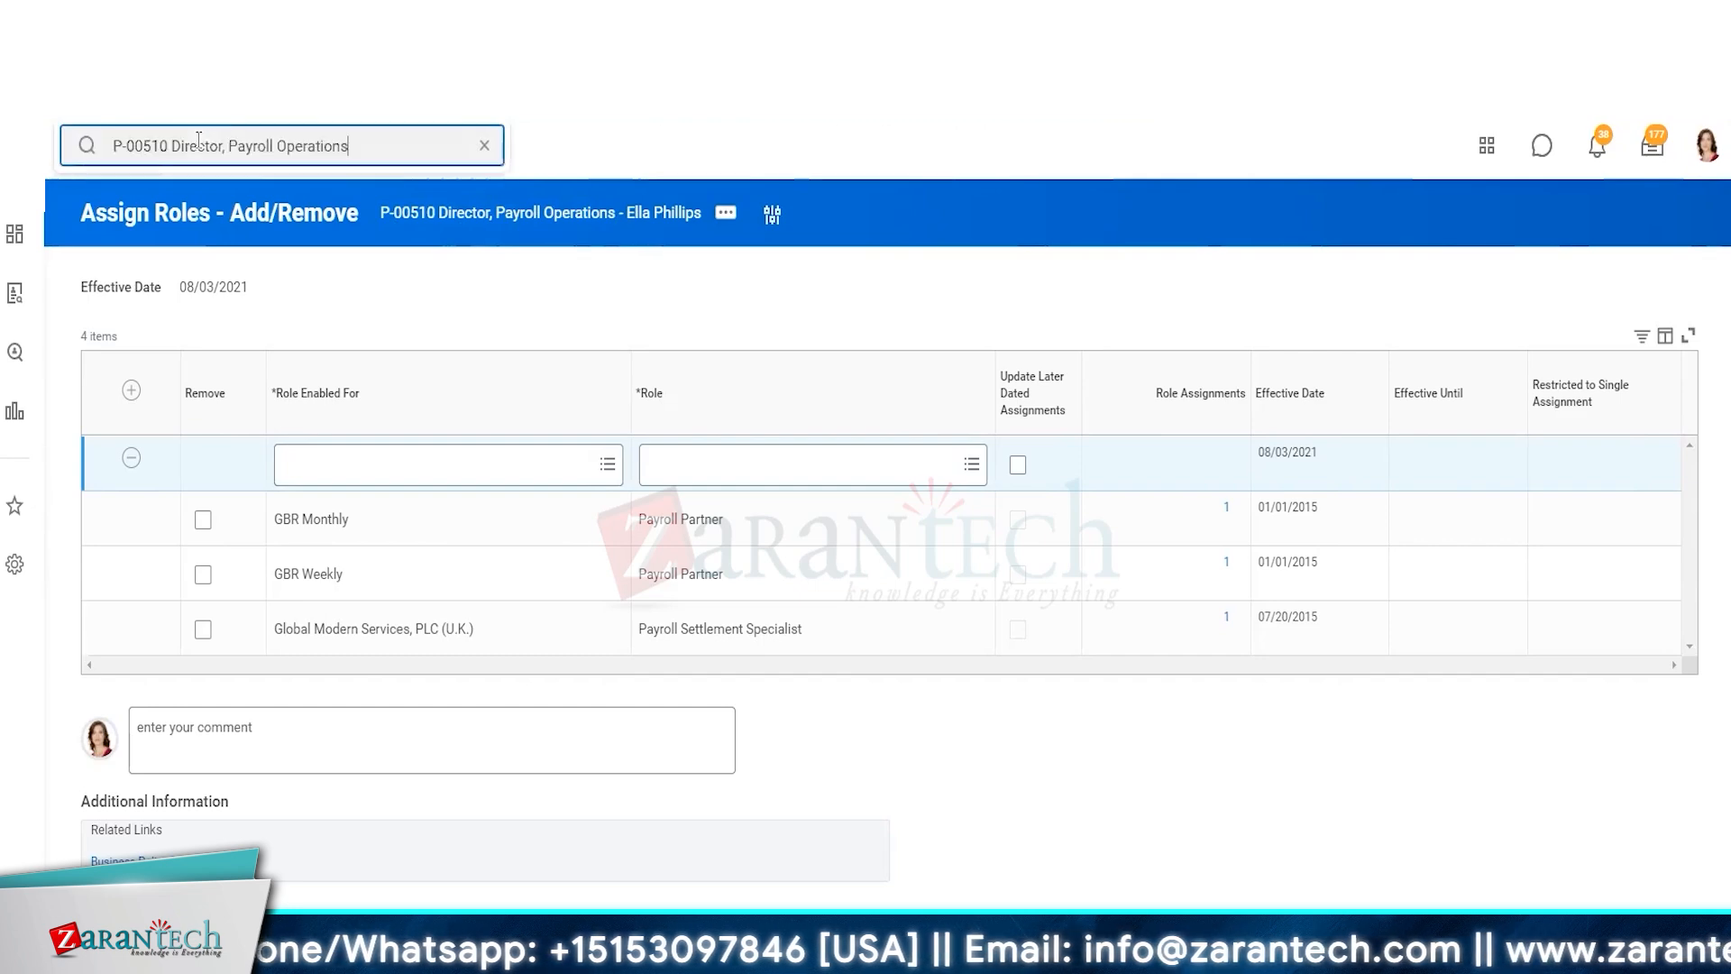
pyautogui.press('Return')
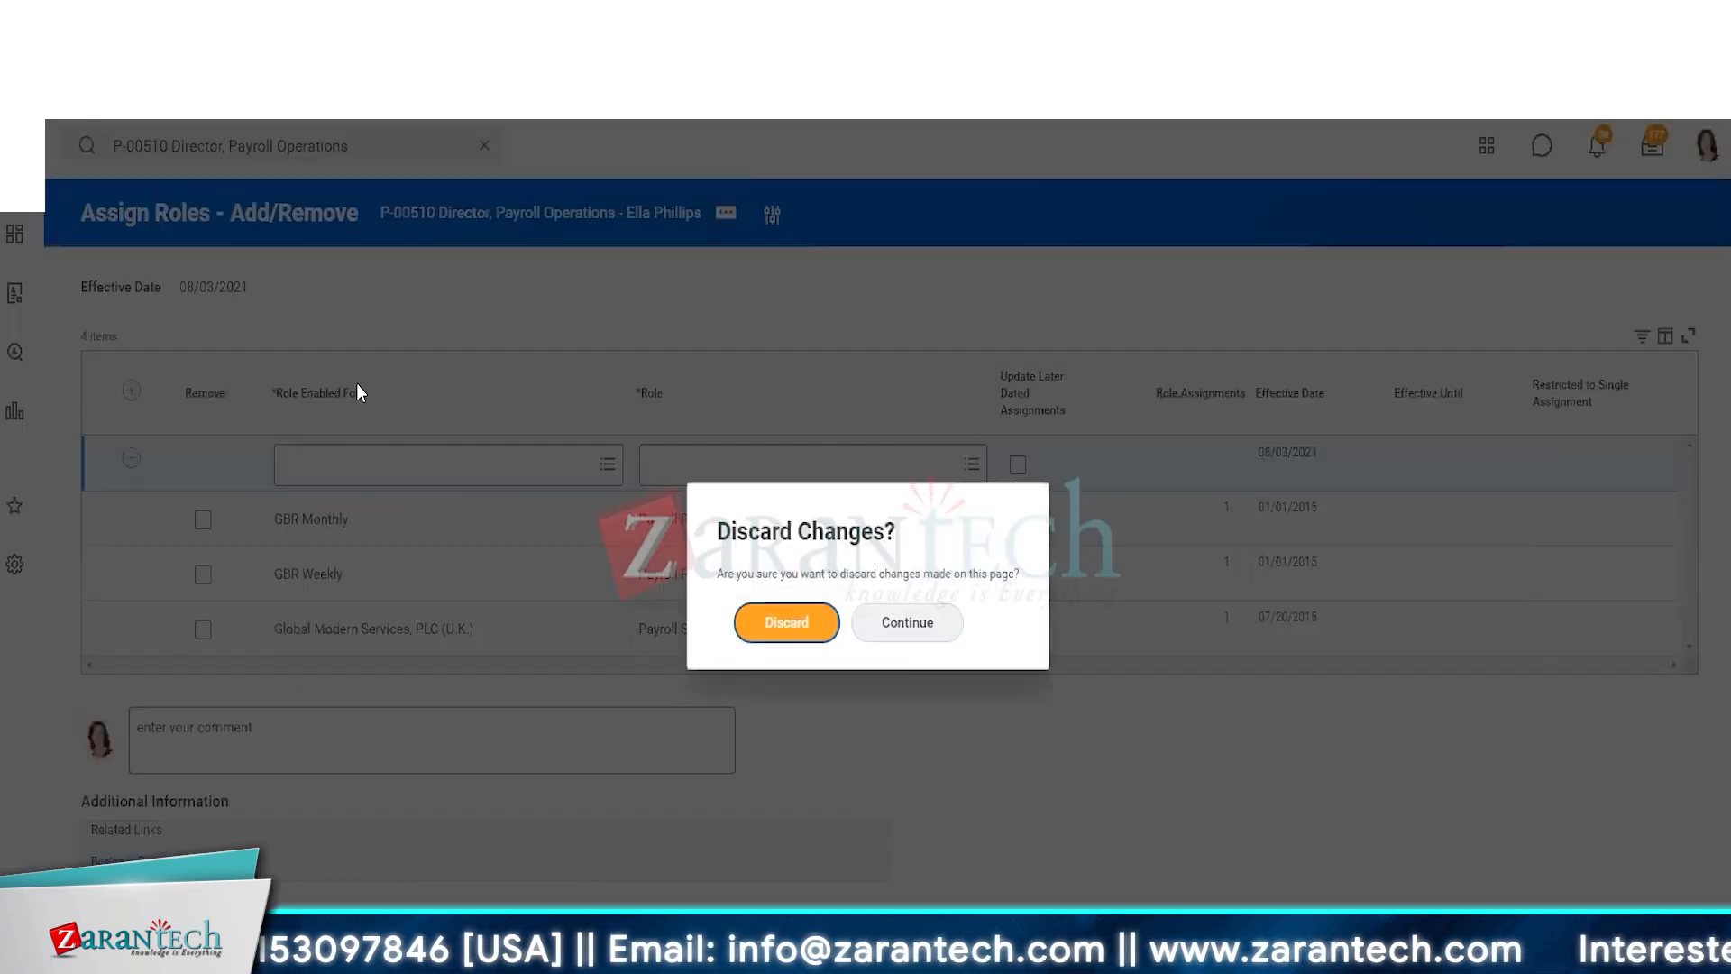
pyautogui.click(777, 640)
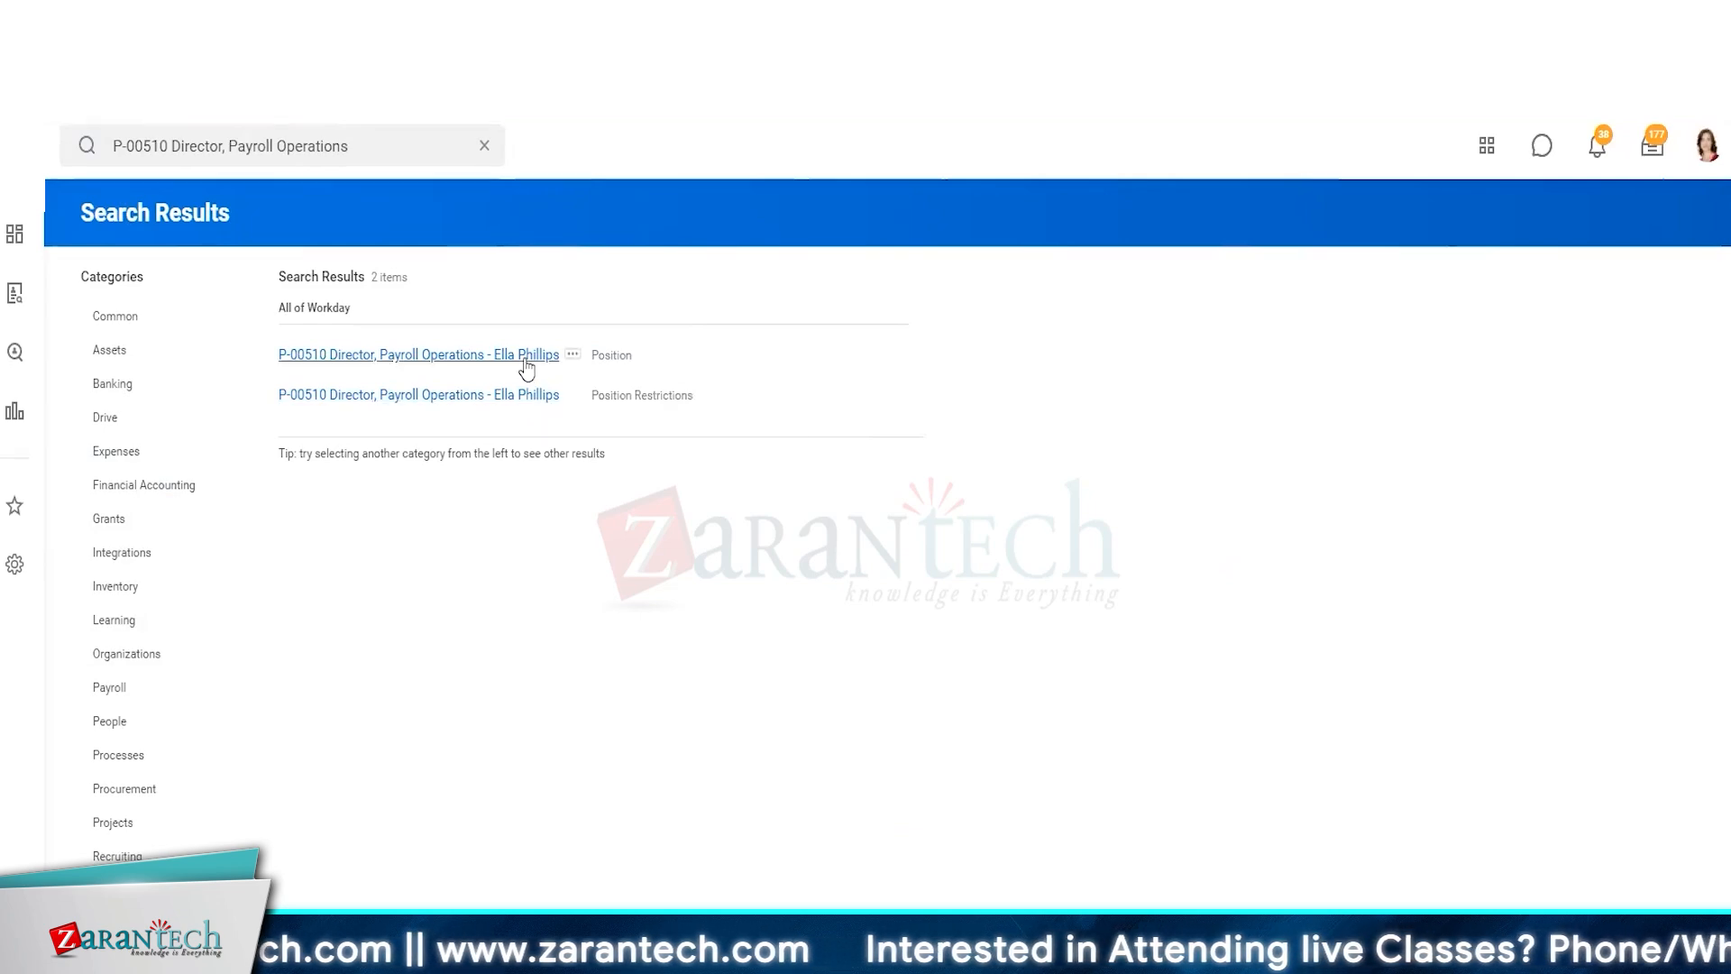
# Search for the worker and open the Organizations tab of her Job details
pyautogui.click(425, 166)
pyautogui.write('ella')
pyautogui.click(279, 379)
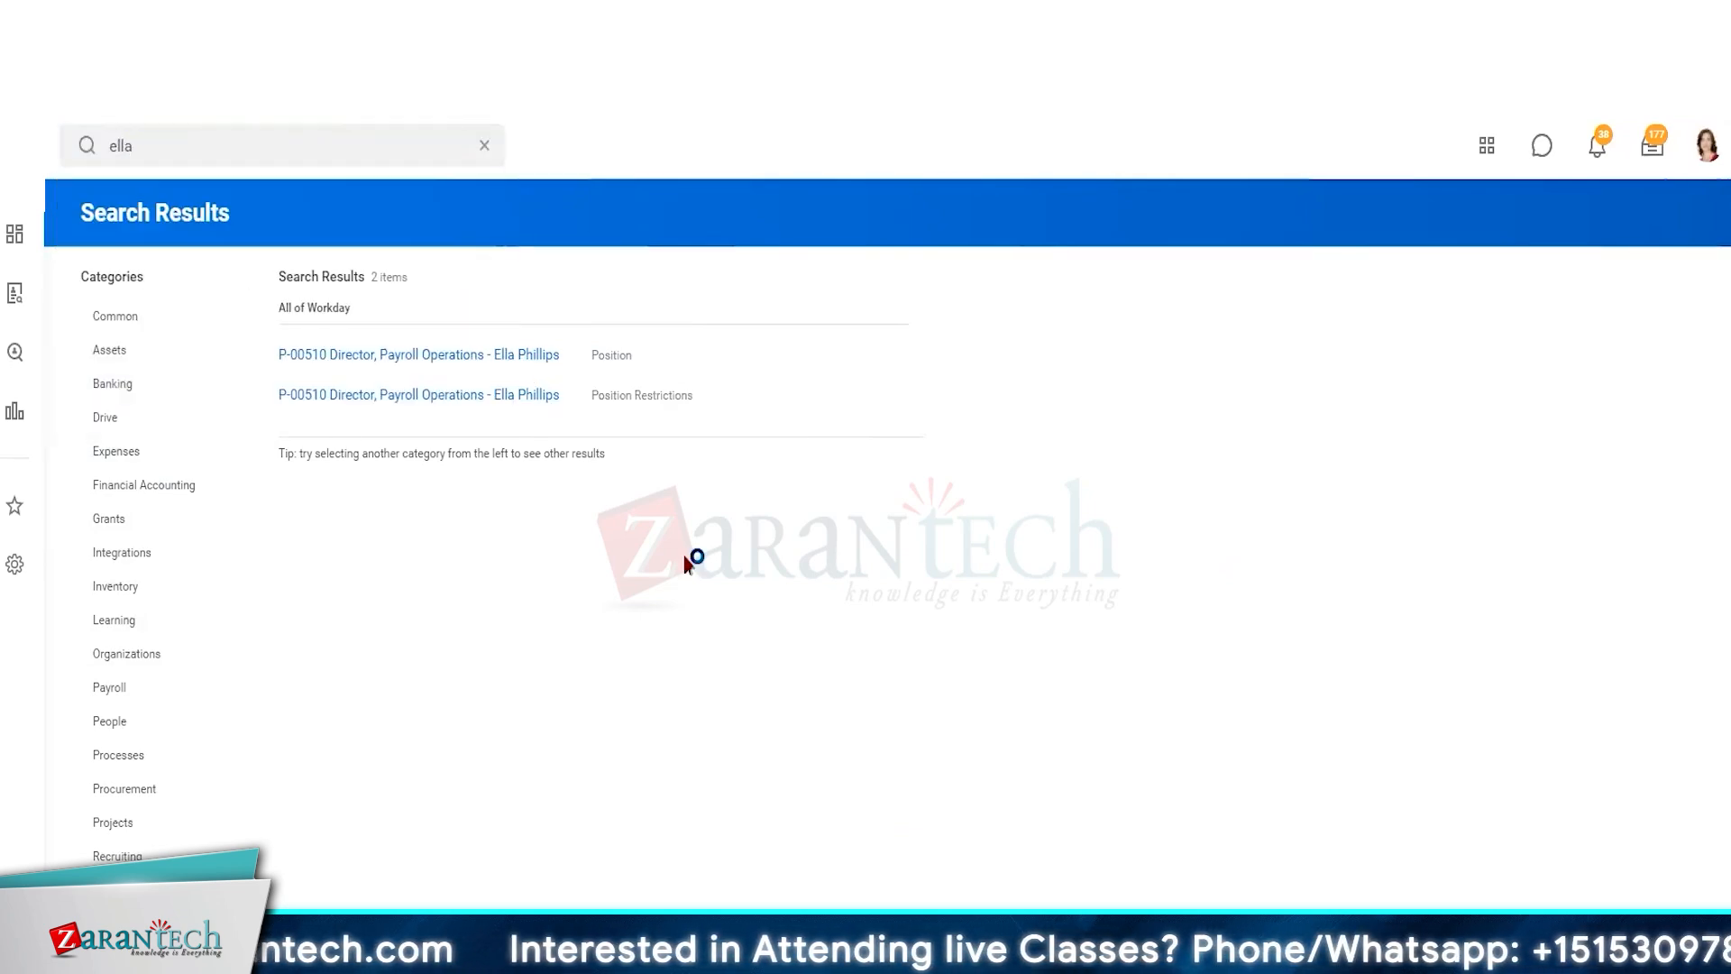
pyautogui.click(212, 642)
pyautogui.click(505, 230)
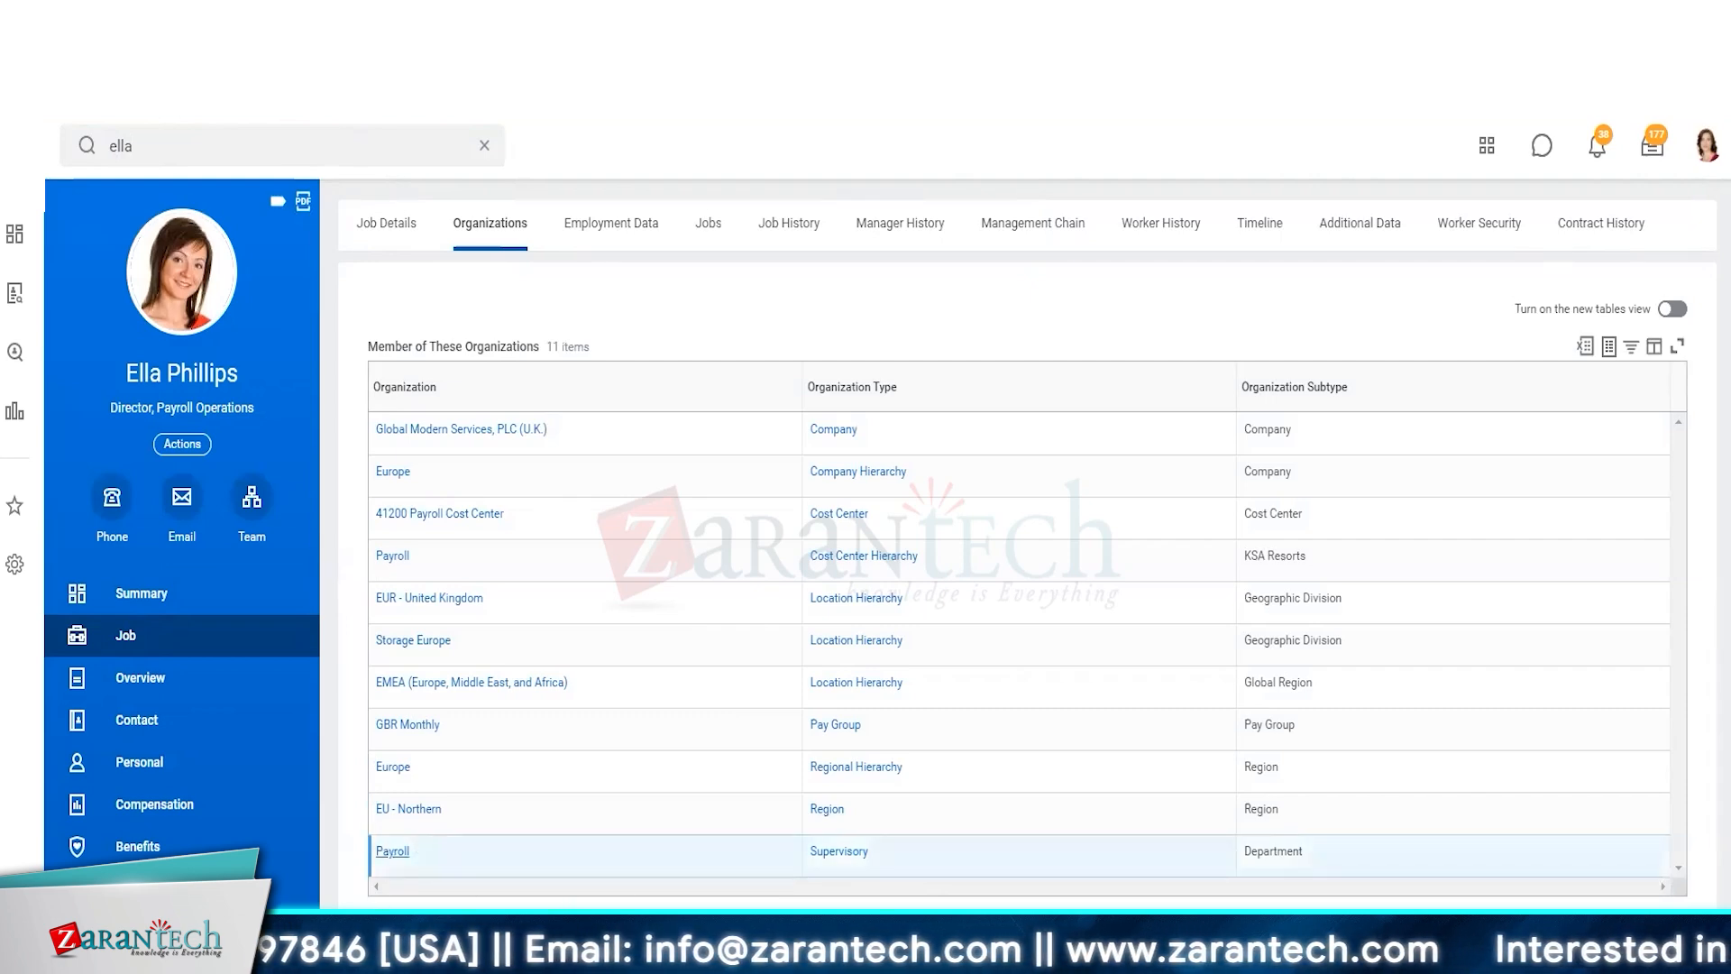
# Open the Payroll supervisory organization and review the roles assigned within it
pyautogui.click(393, 852)
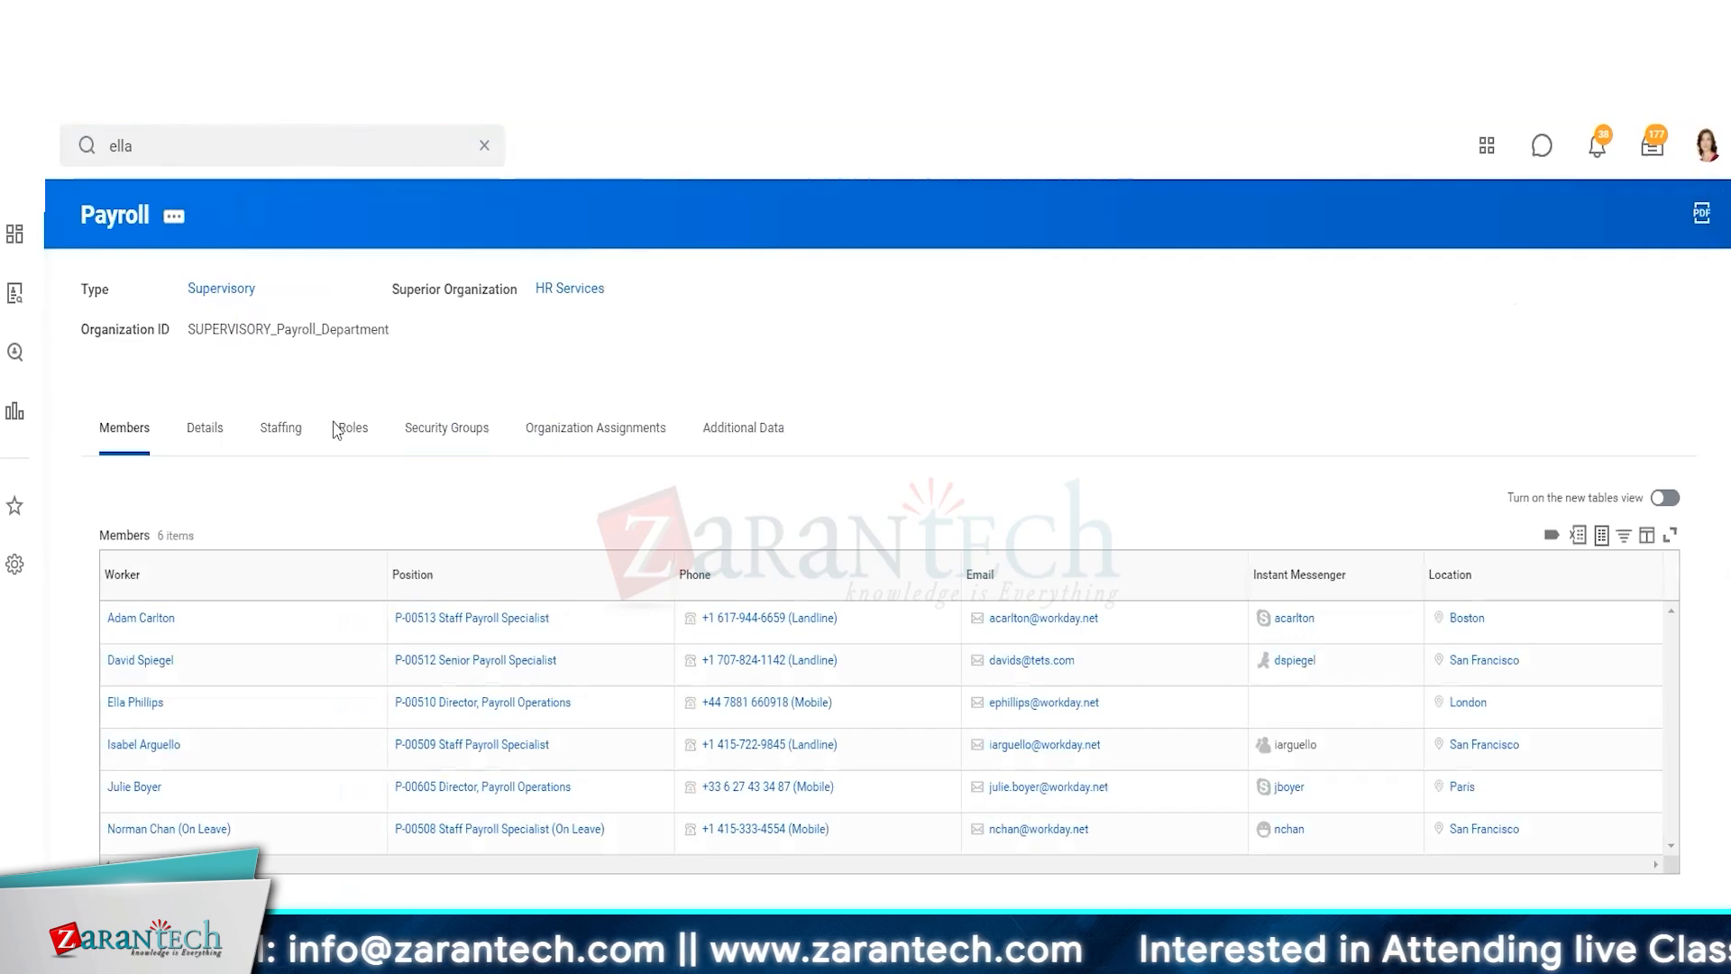
pyautogui.click(338, 429)
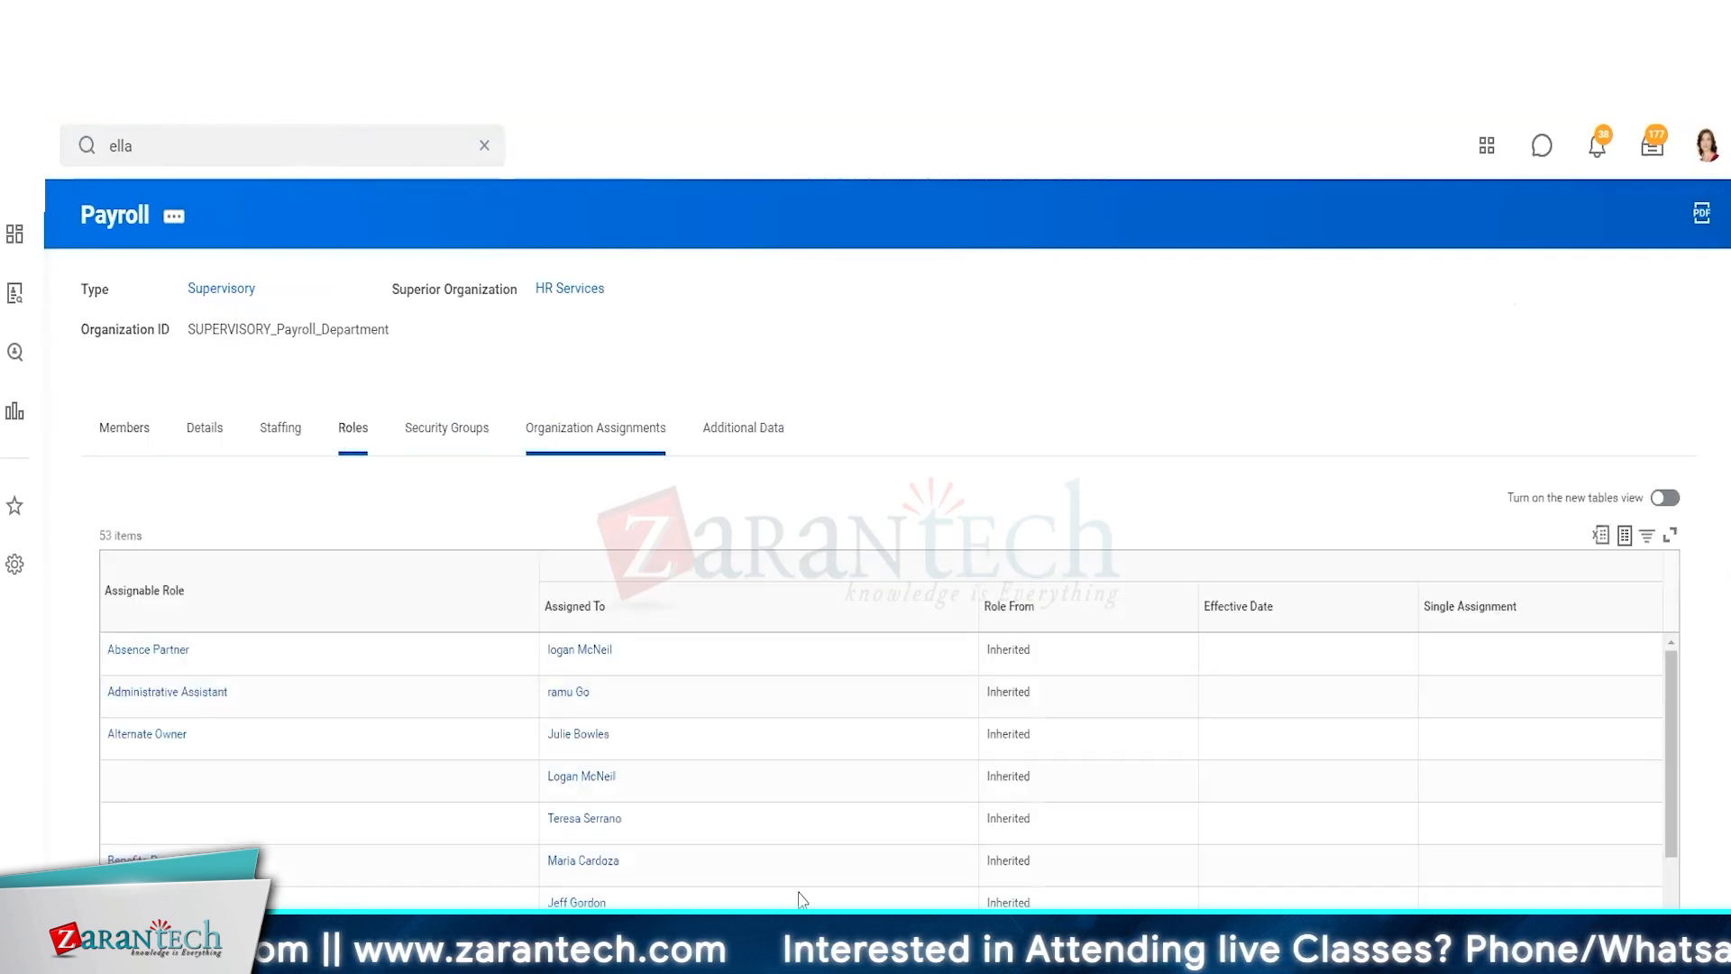
pyautogui.scroll(-10, 595, 855)
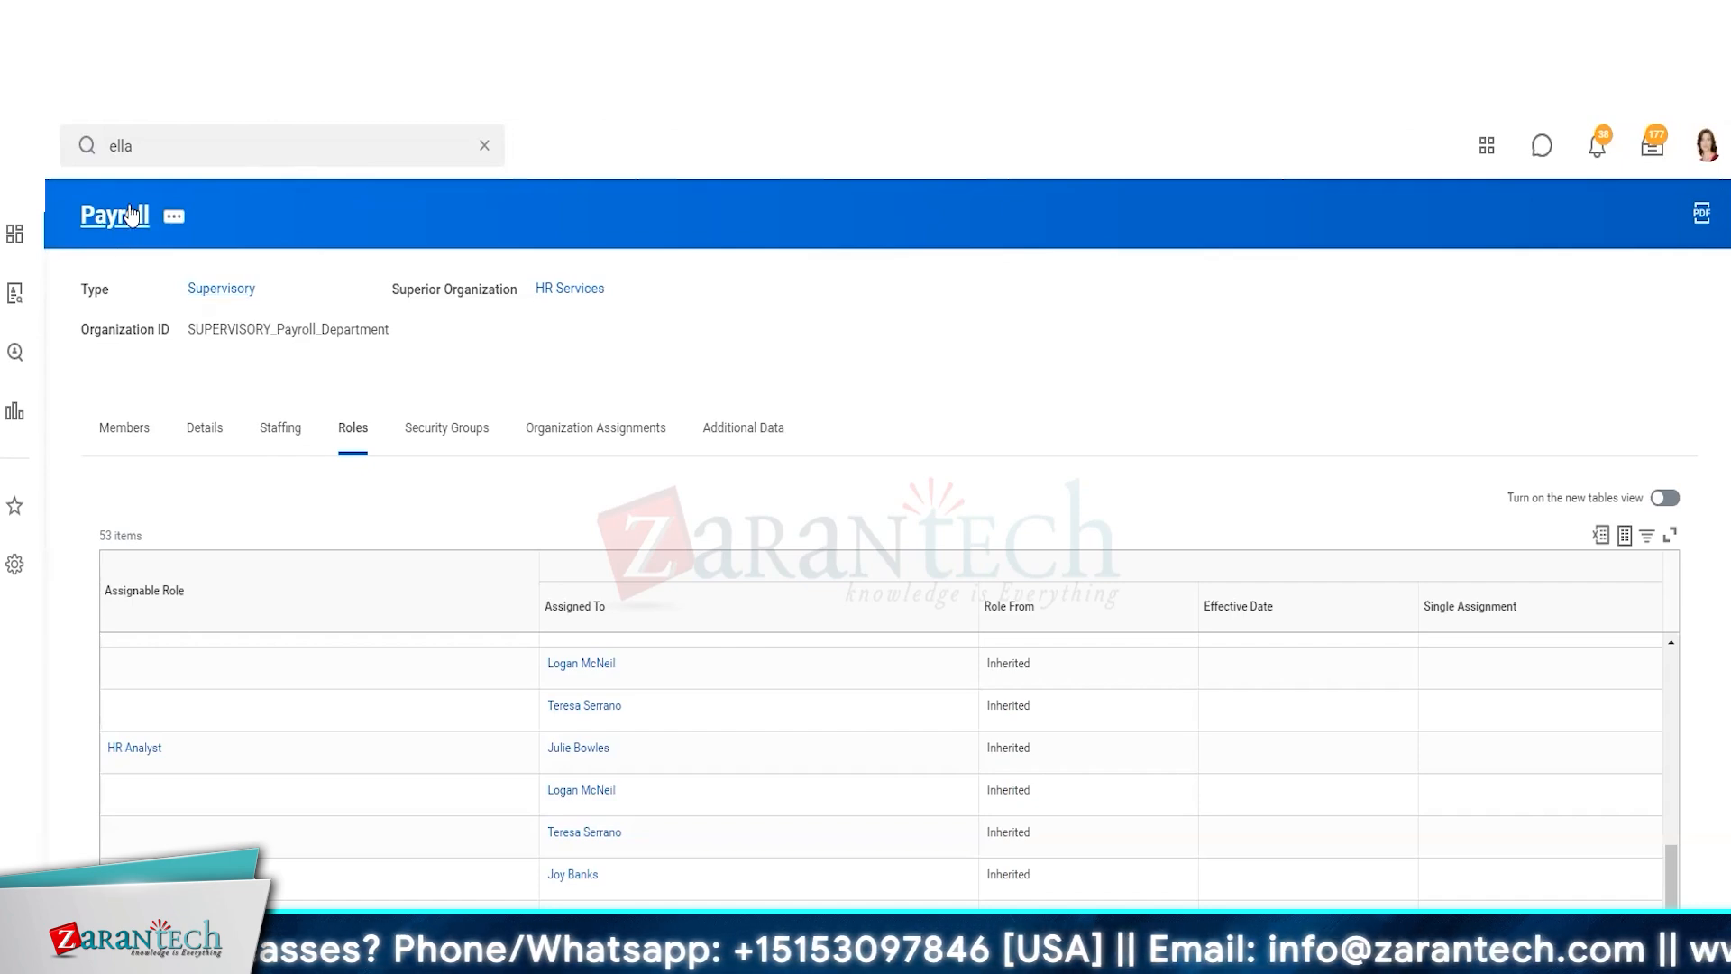
# Return to the organization's members and open the worker's team org chart
pyautogui.click(122, 427)
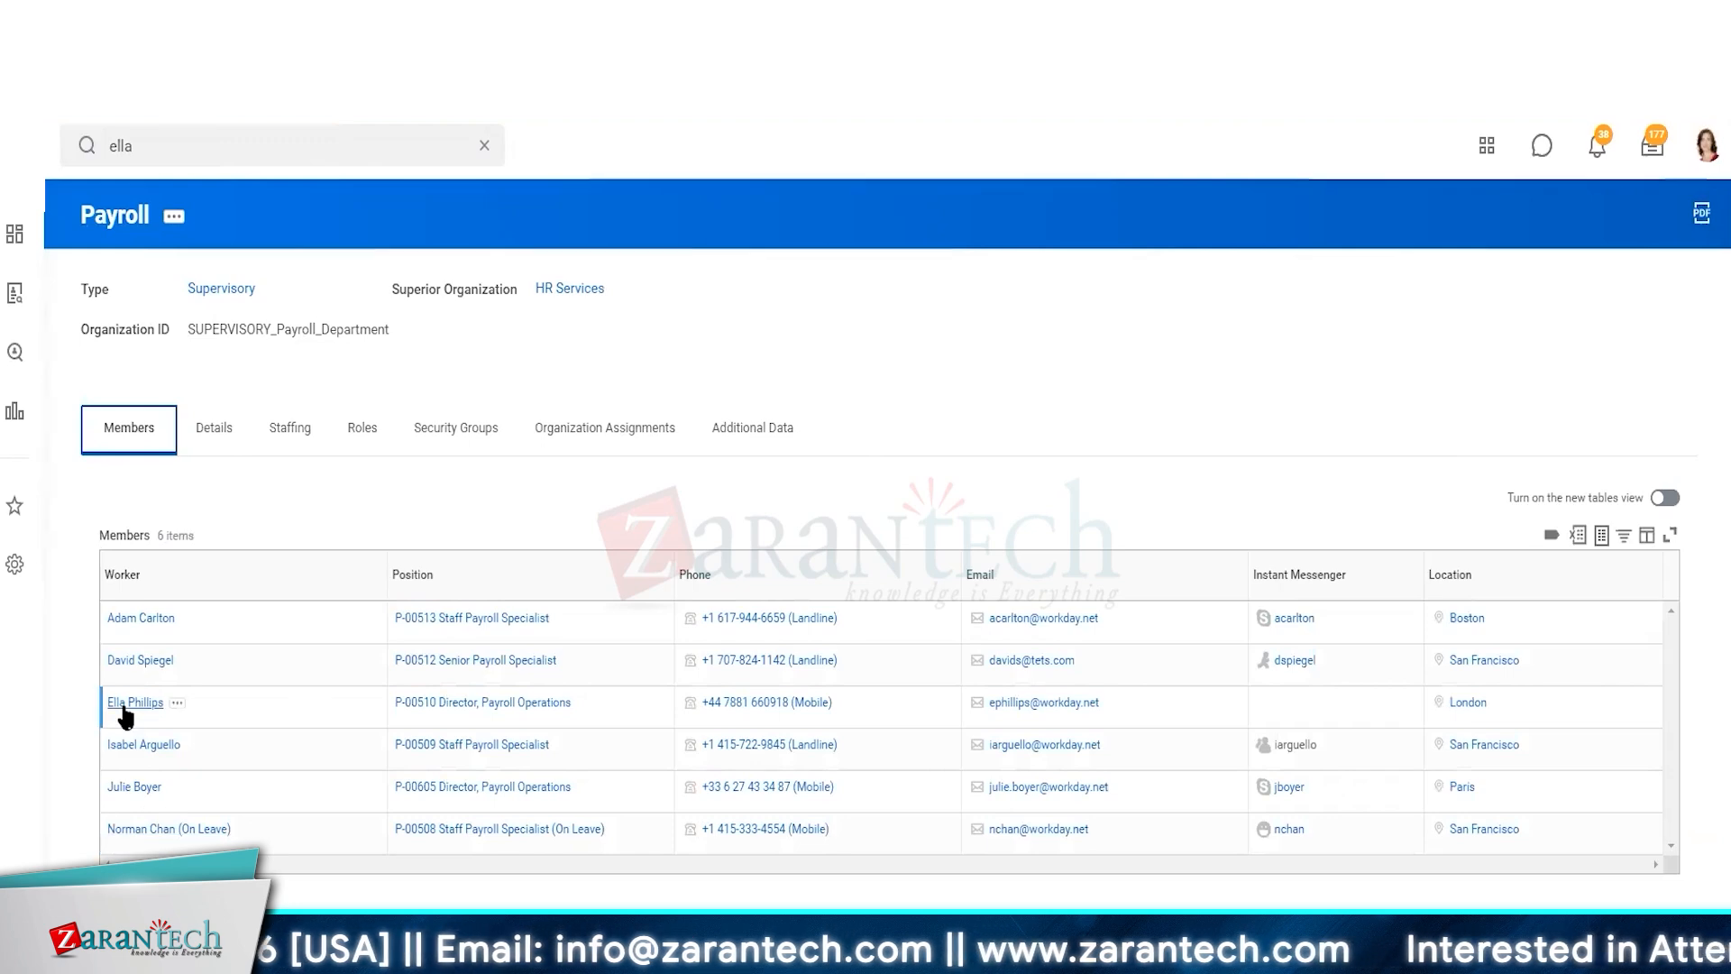
pyautogui.click(123, 710)
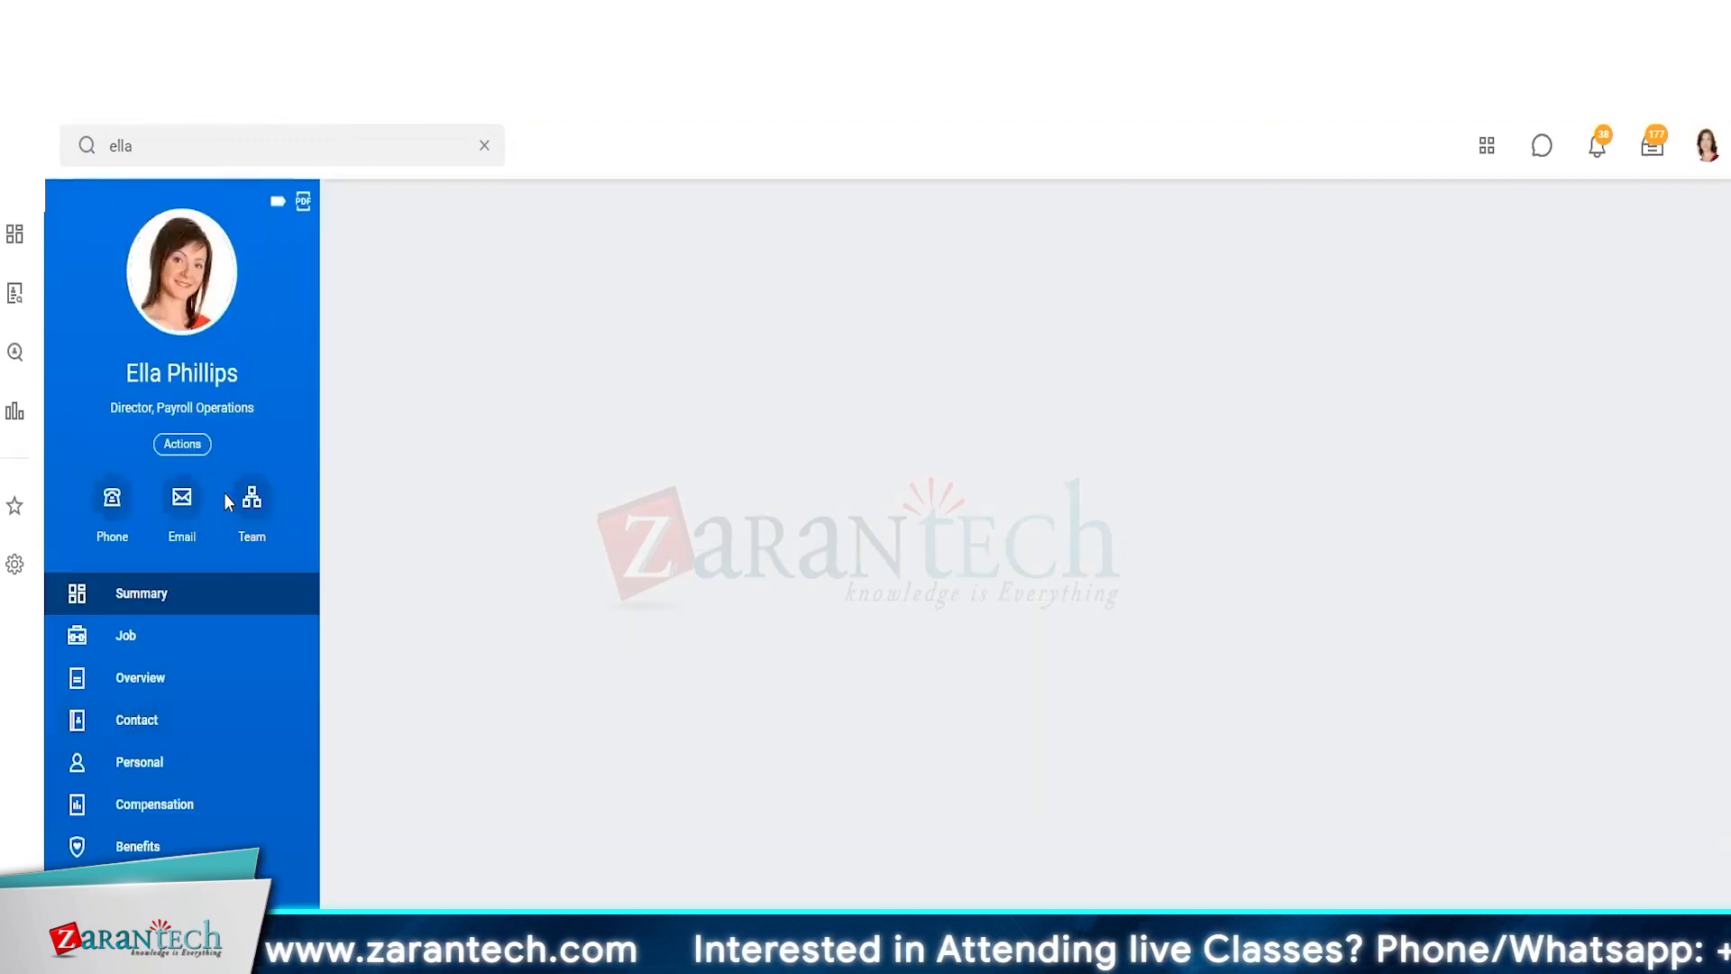
pyautogui.click(255, 503)
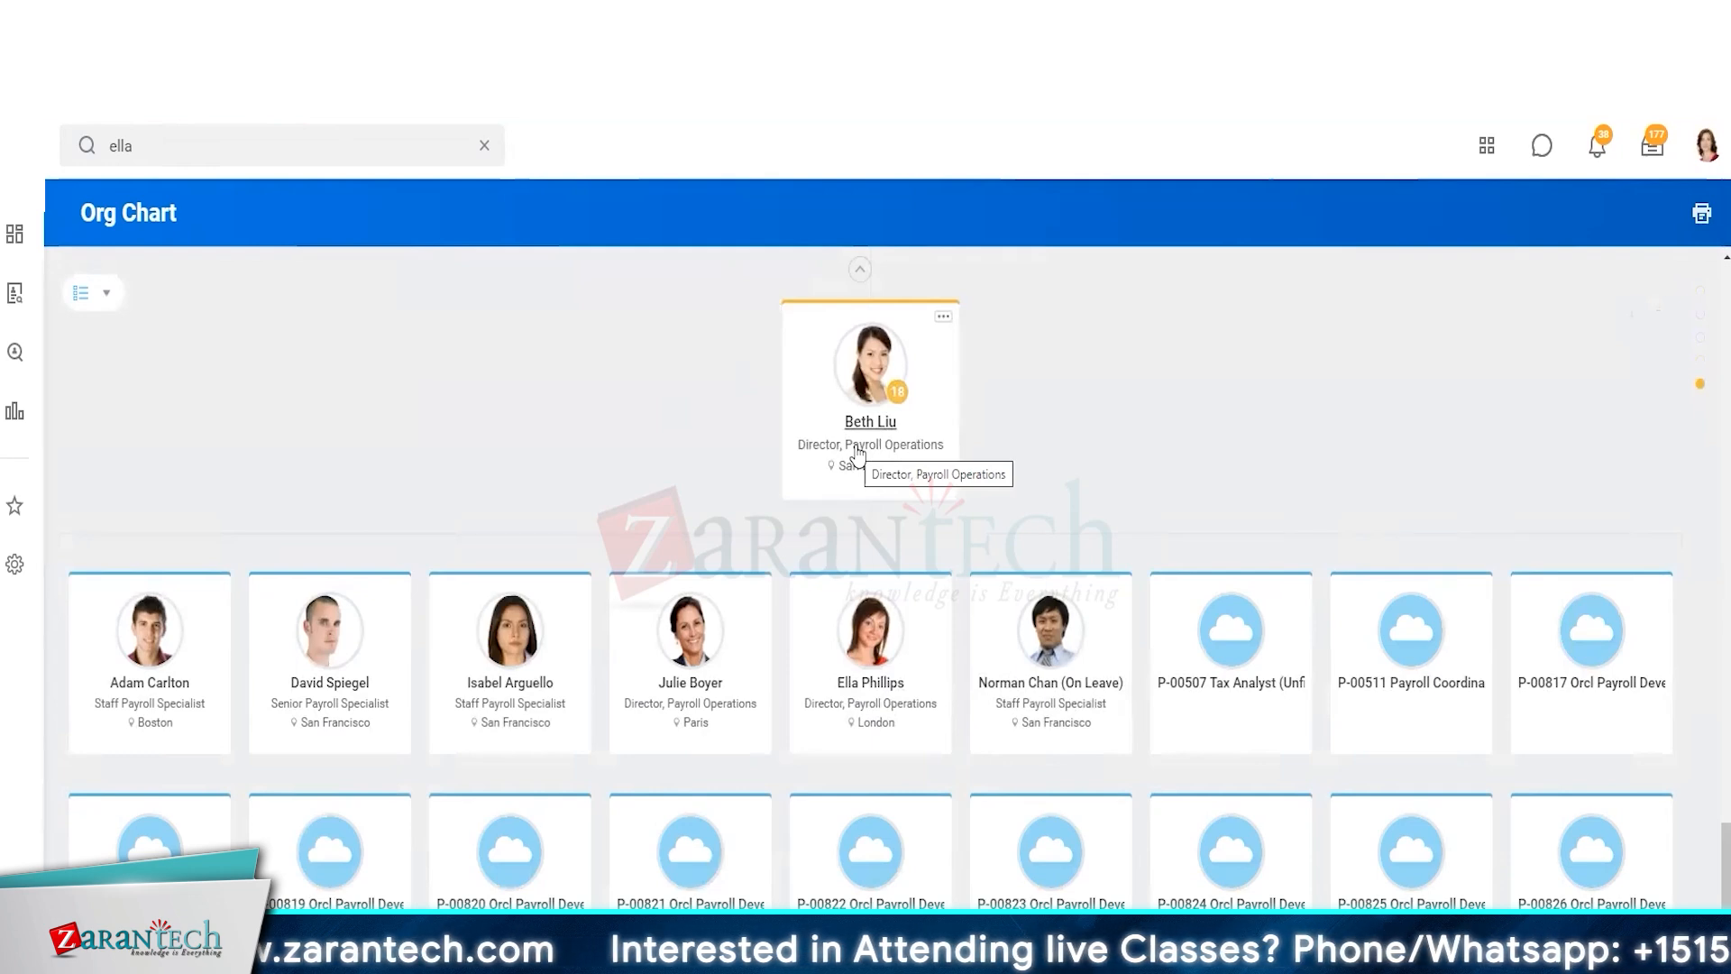
# Open the worker's Payroll supervisory organization from the org chart and start its Assign Roles task
pyautogui.click(890, 682)
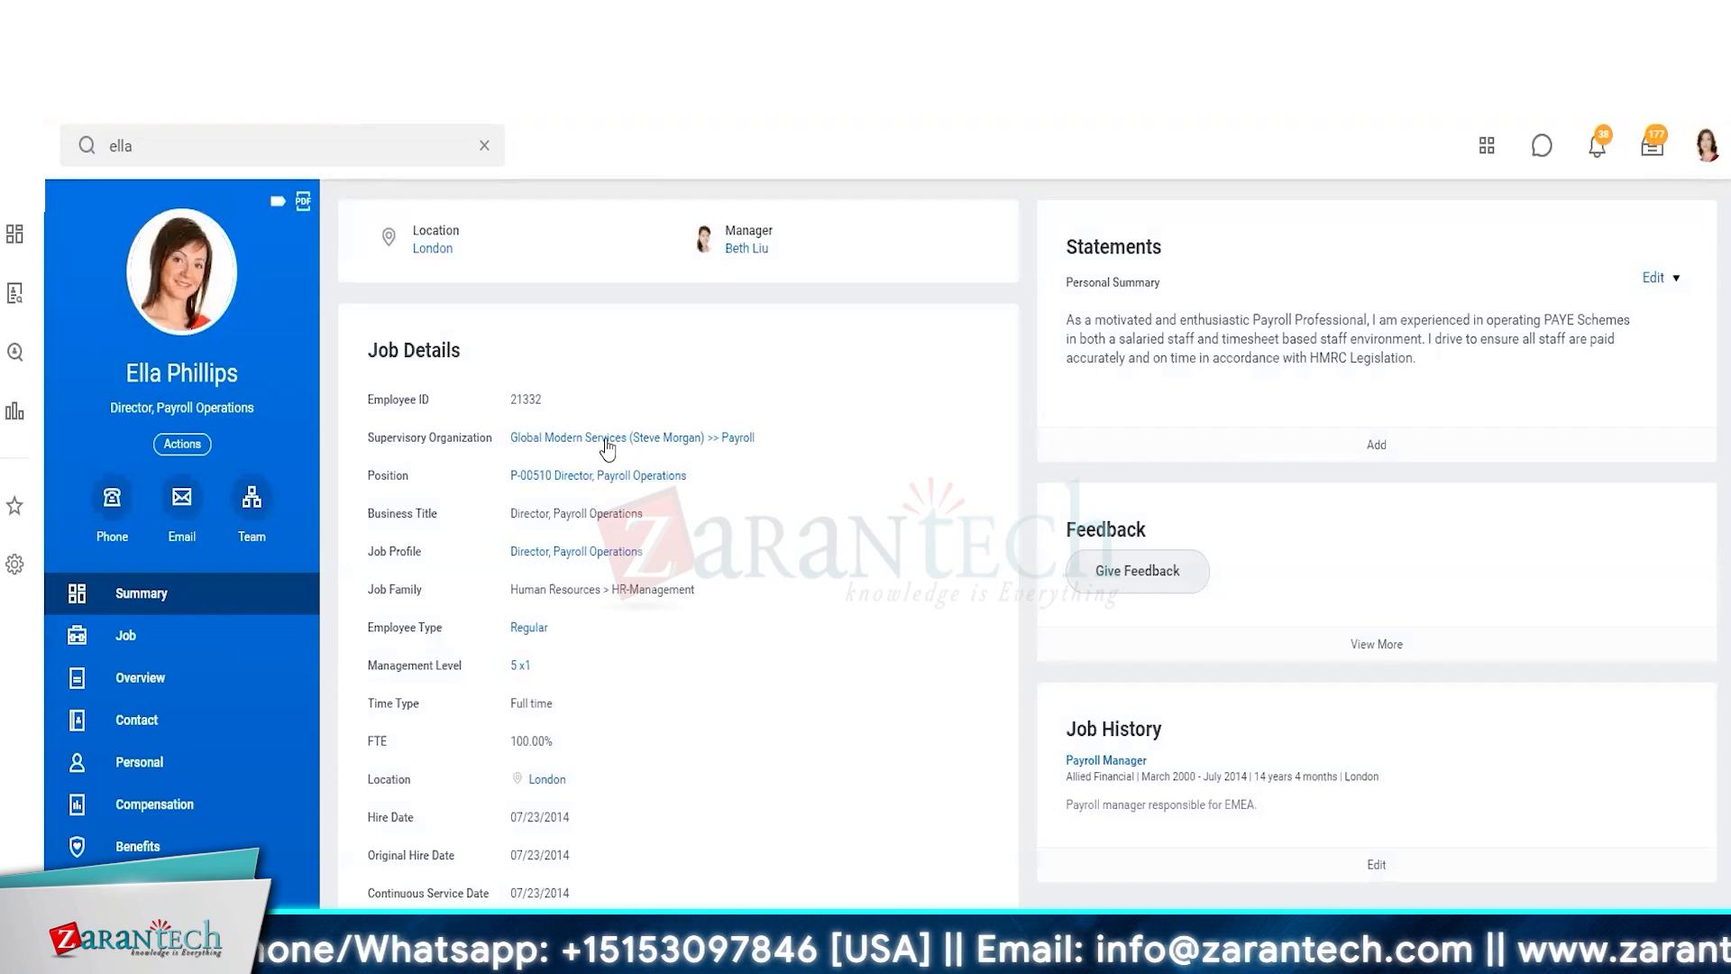
pyautogui.click(637, 439)
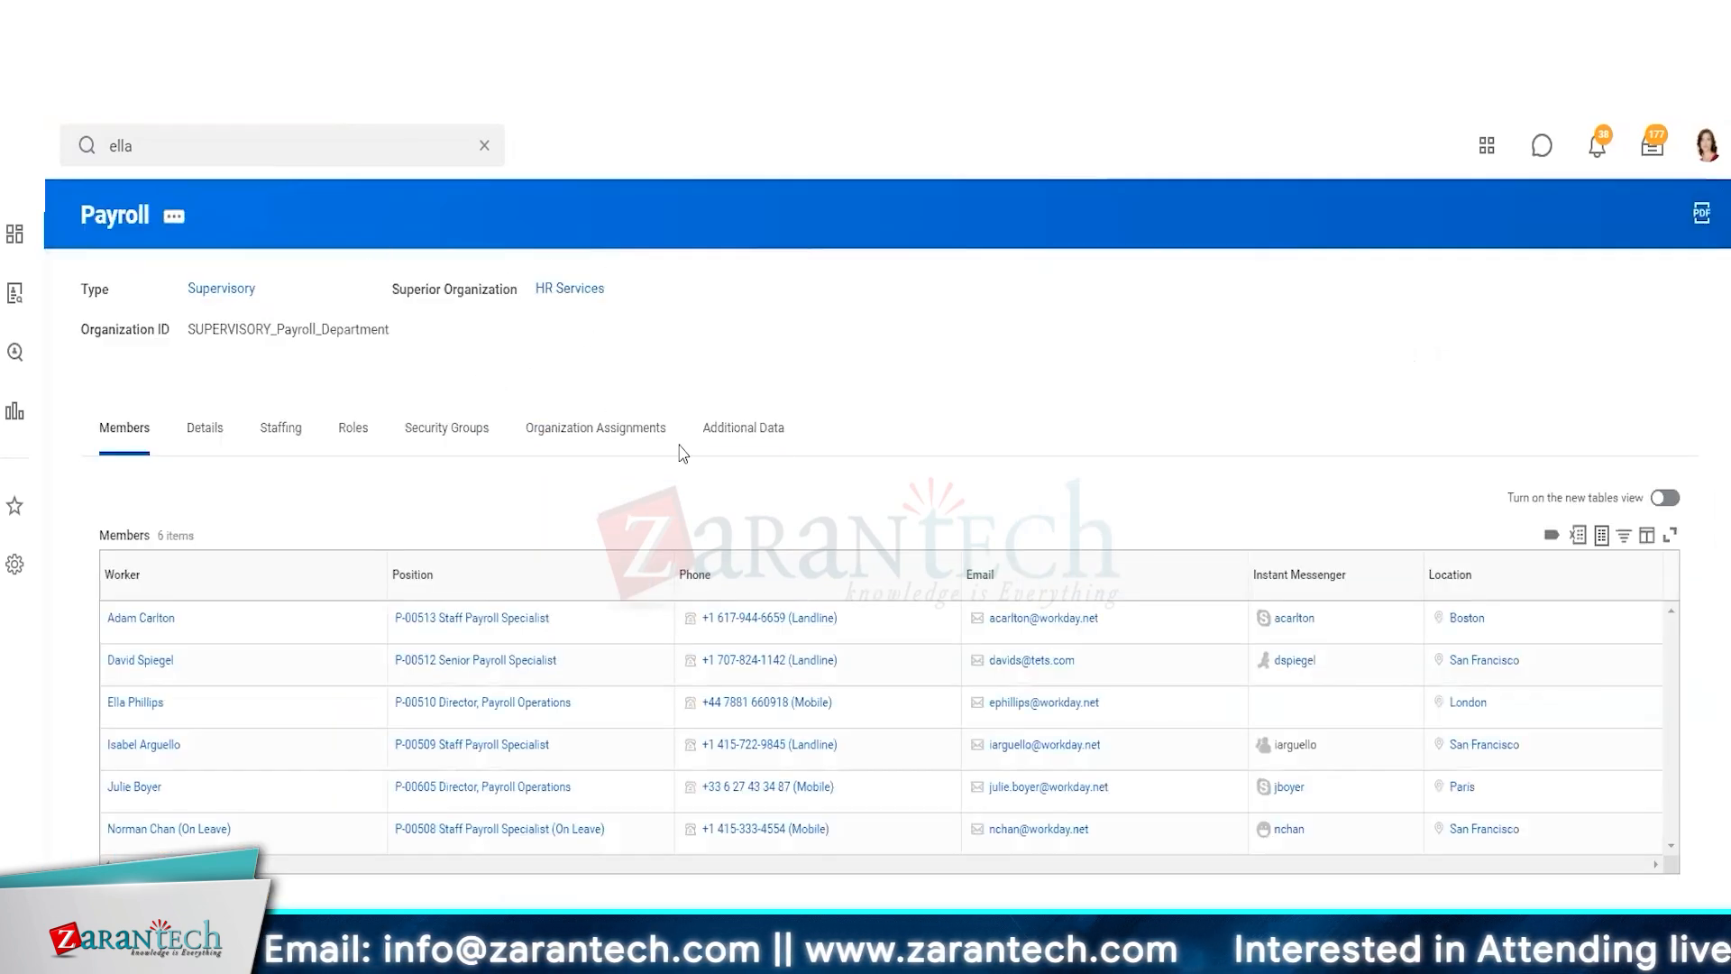
pyautogui.click(344, 440)
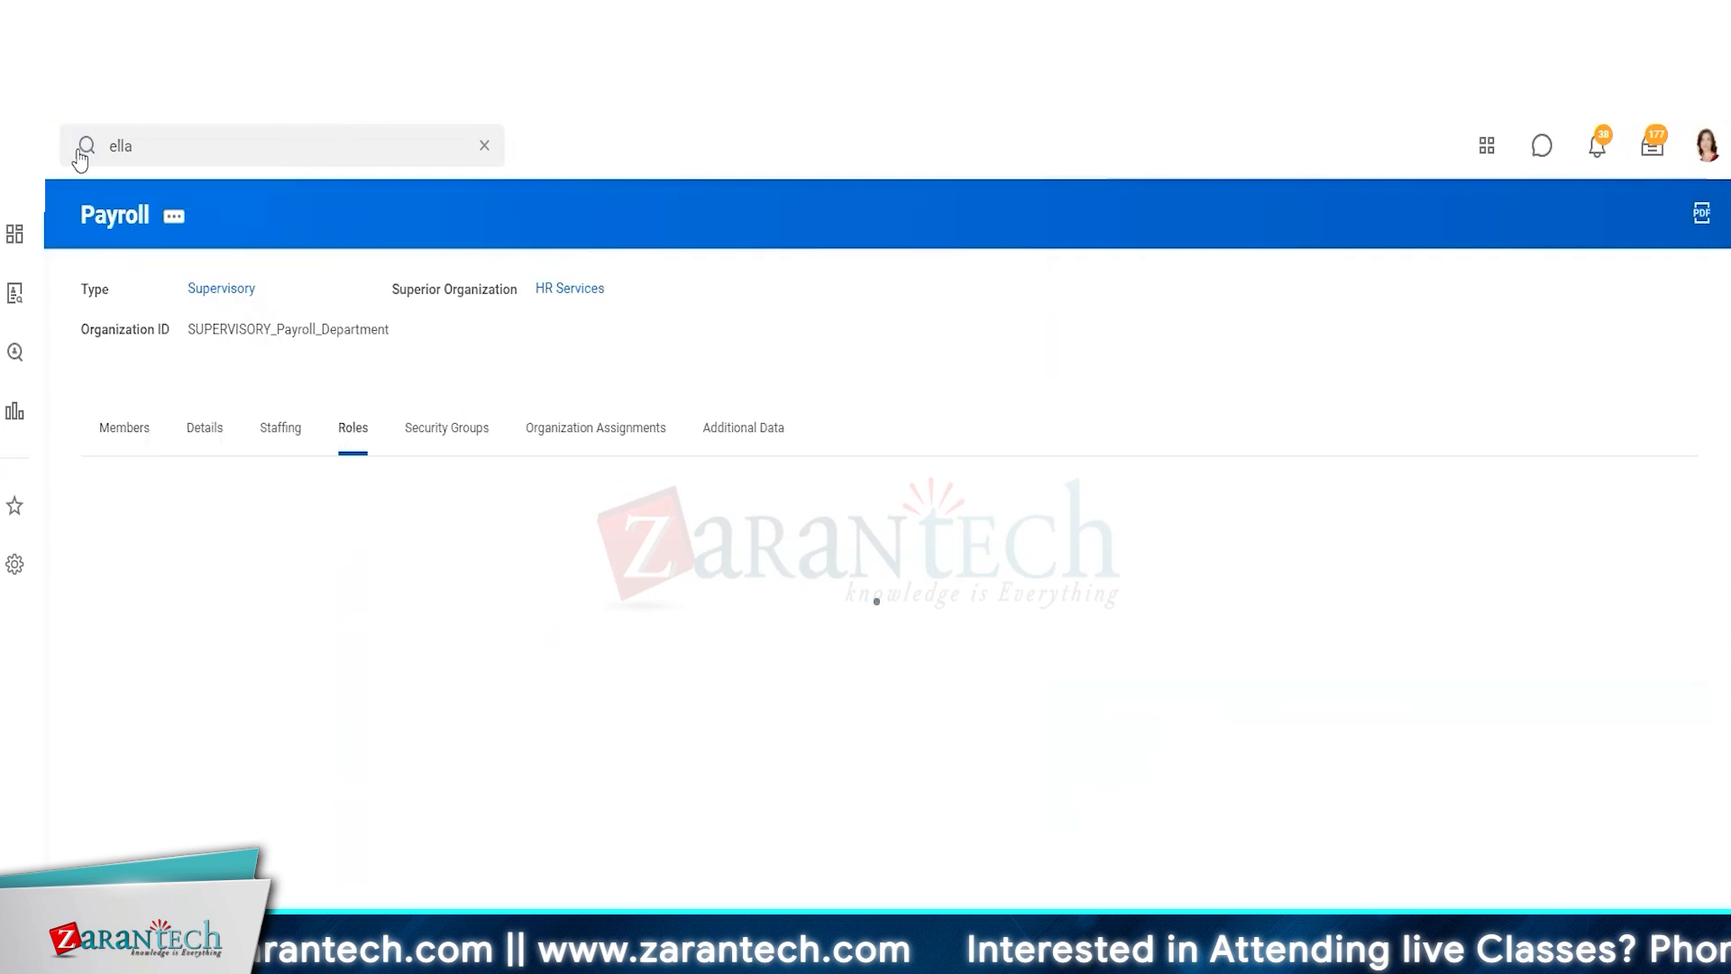
pyautogui.click(174, 216)
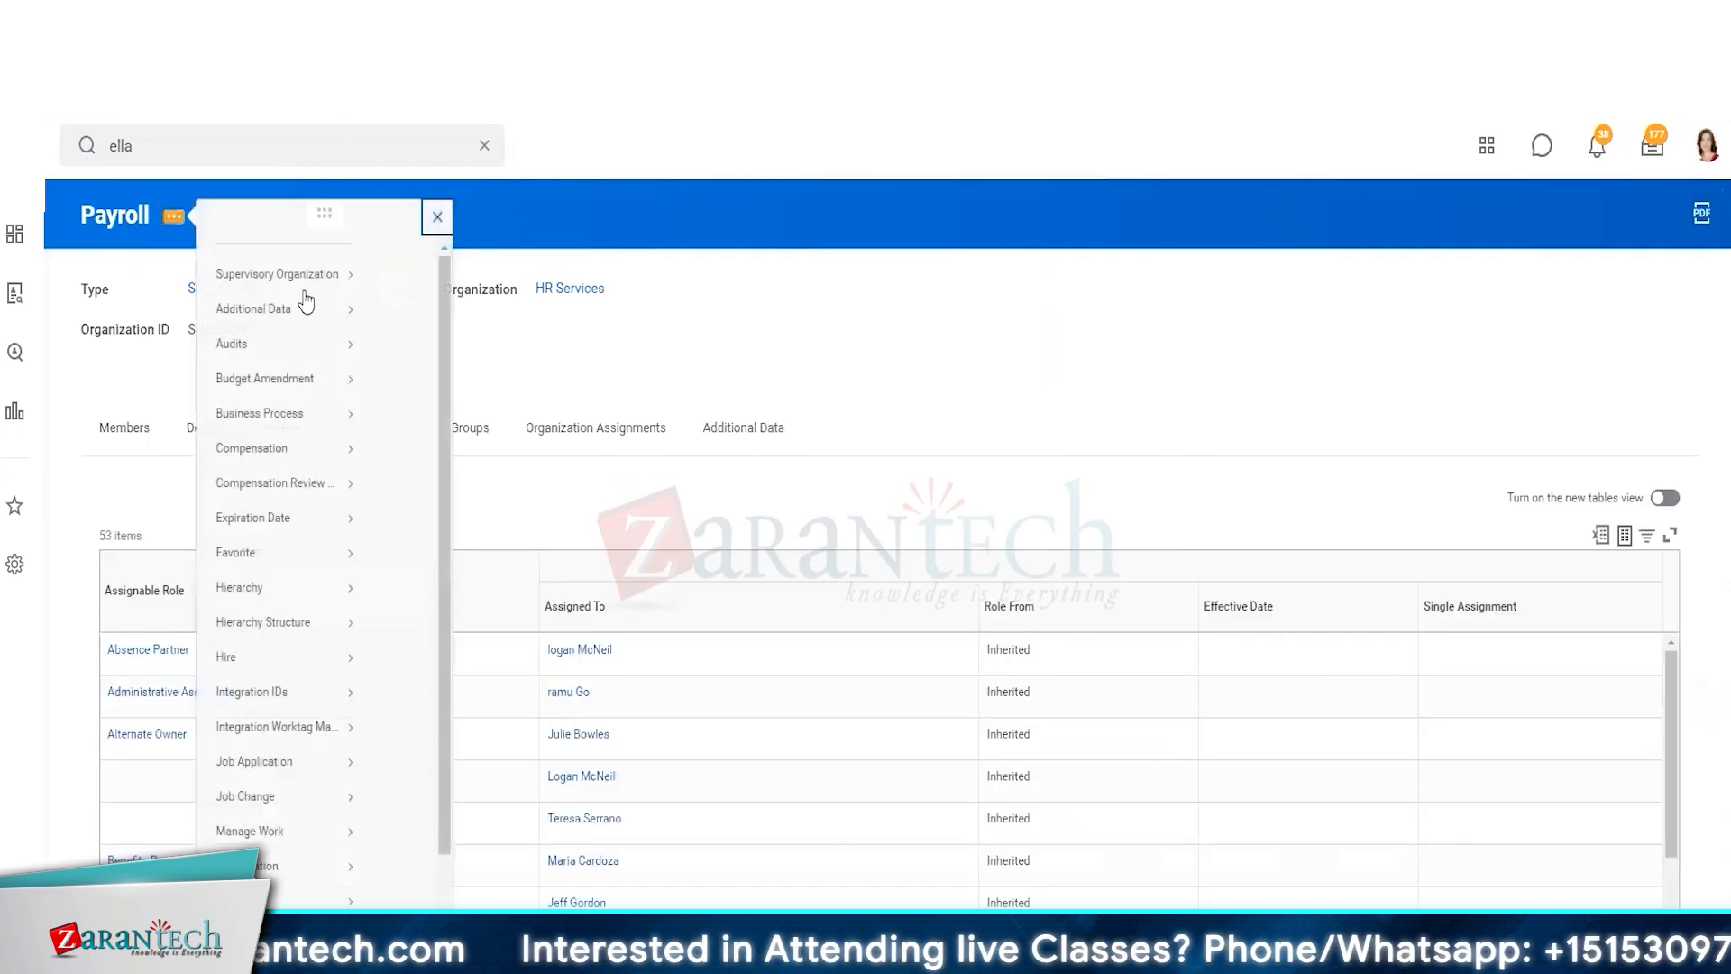
pyautogui.scroll(-3, 280, 631)
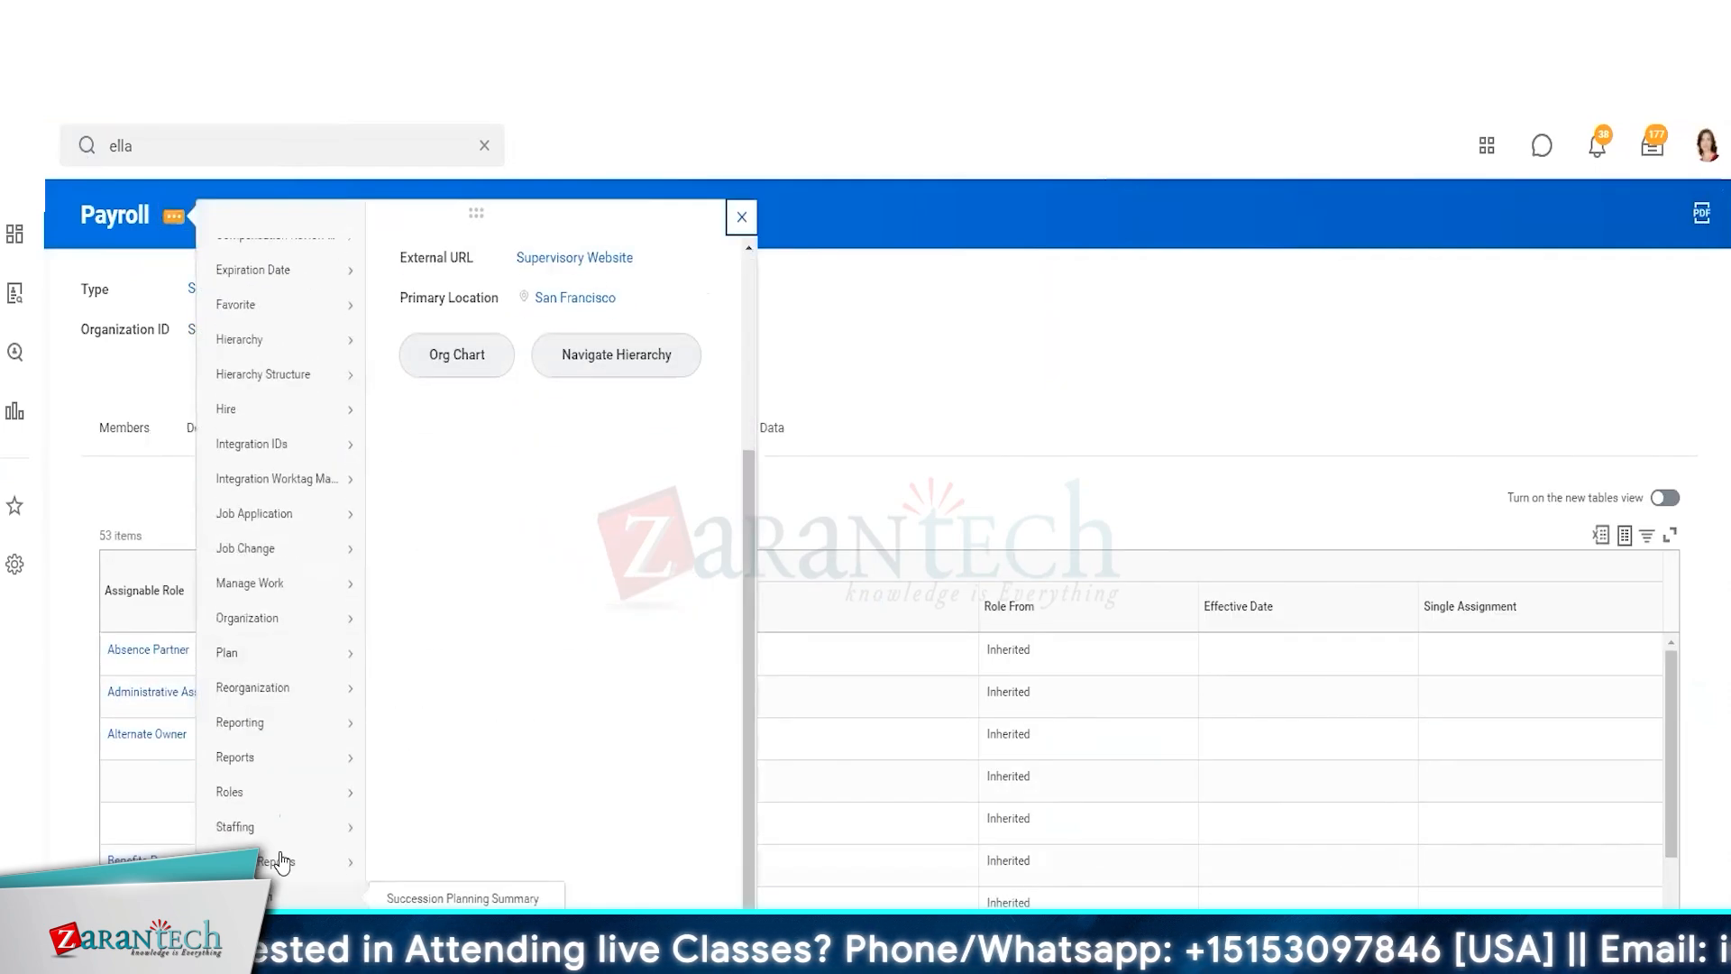
pyautogui.click(433, 838)
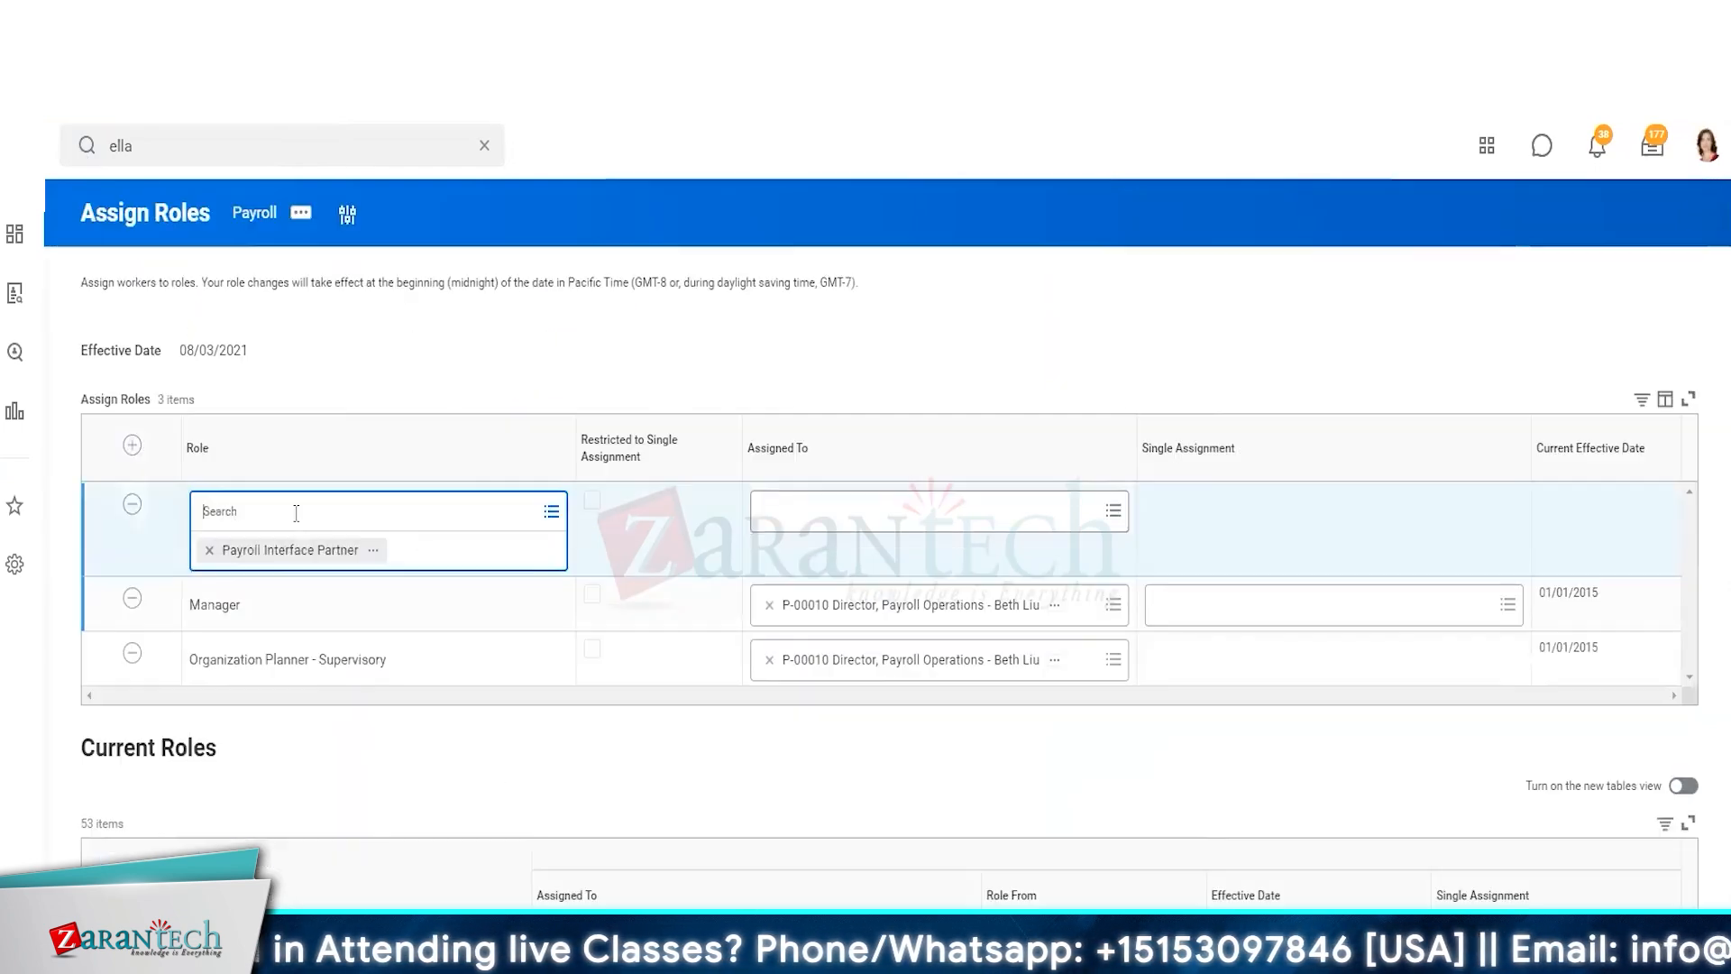
# Assign the Payroll Interface Partner role to the position P-00510 Director, Payroll Operations held by the worker
pyautogui.click(907, 498)
pyautogui.write('ella')
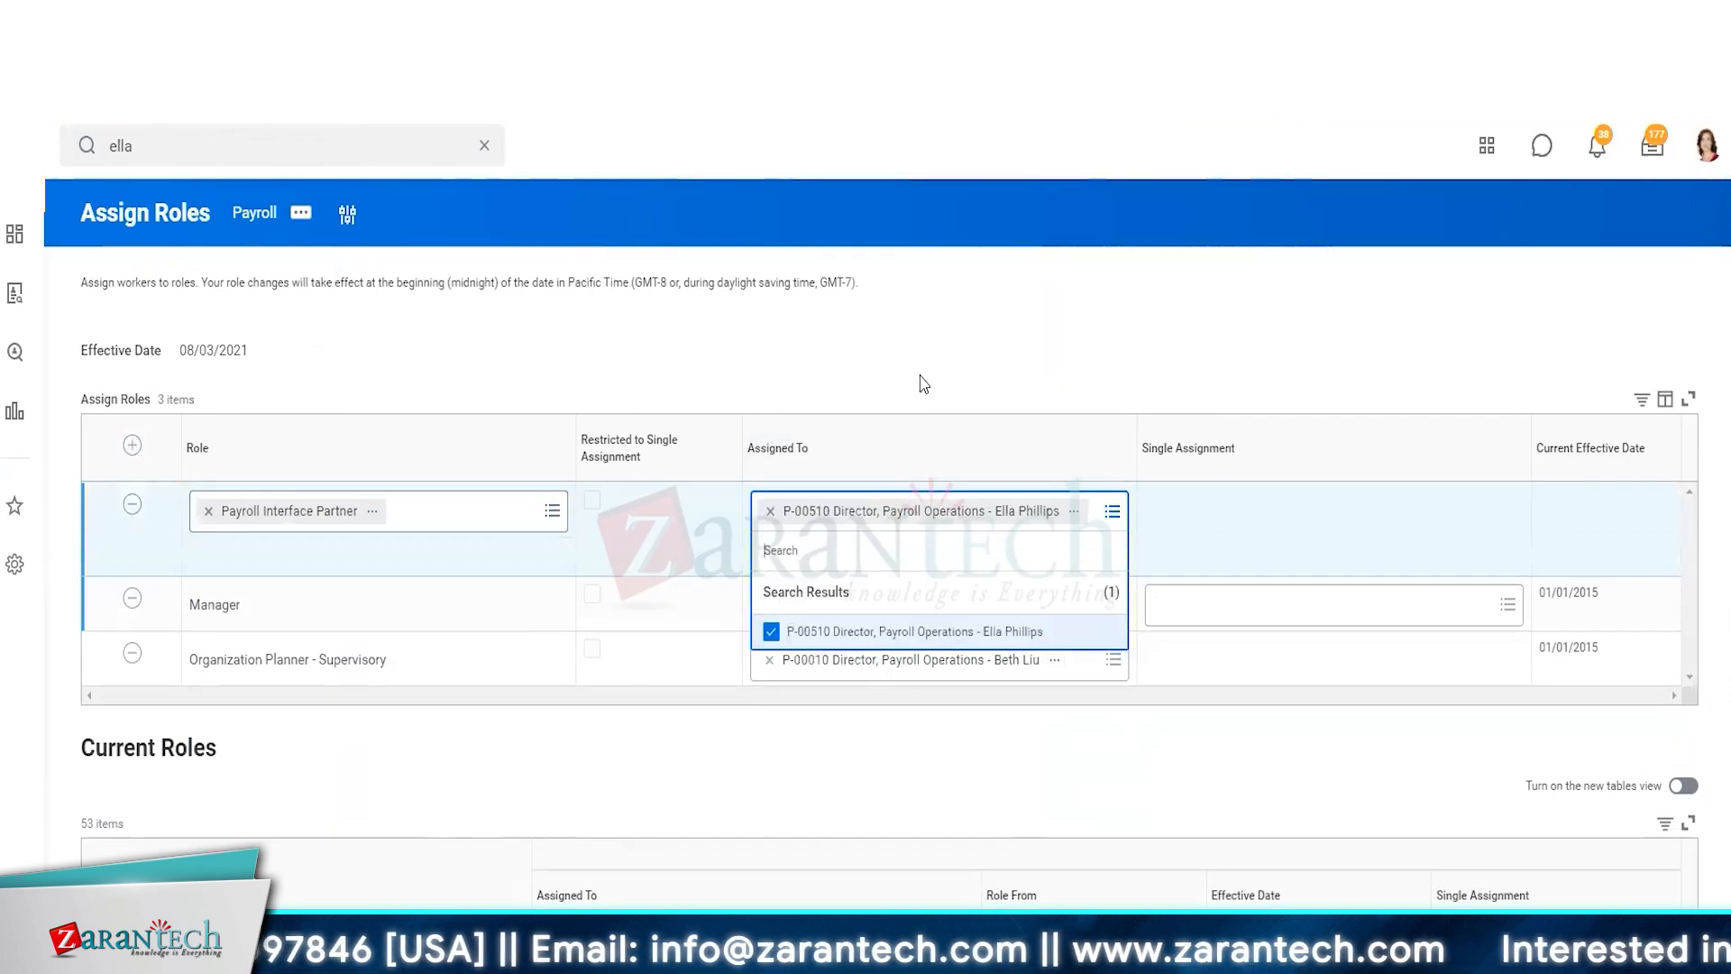
pyautogui.click(923, 383)
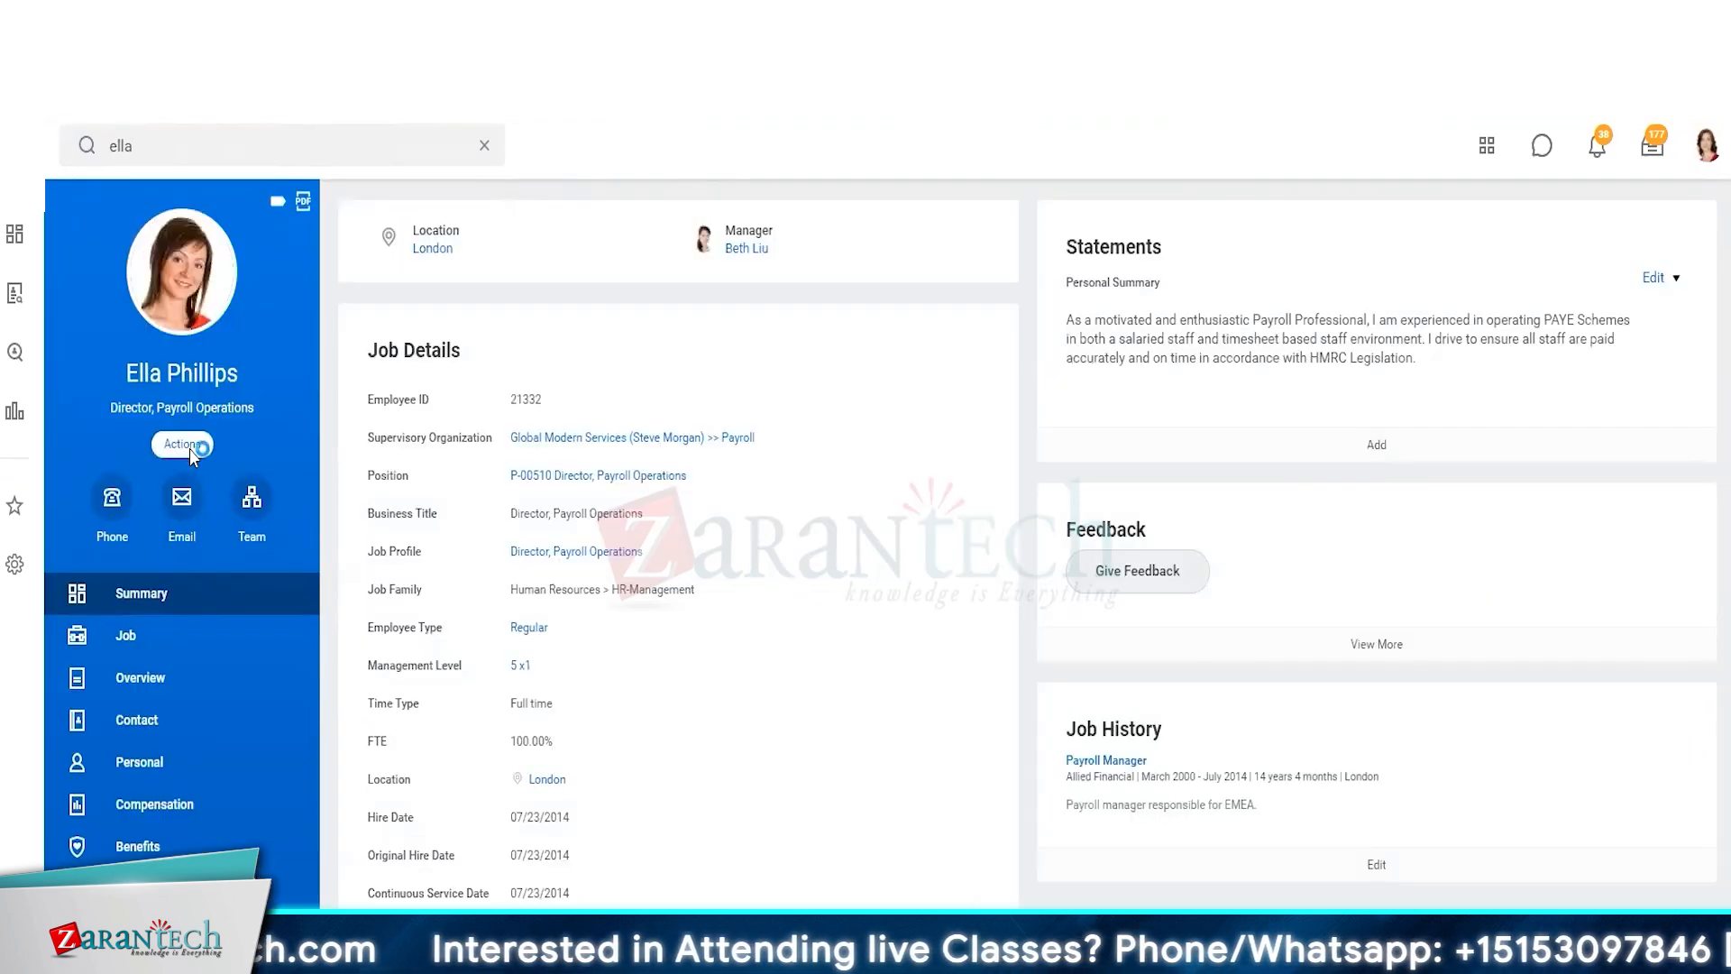
# Open Assign Roles - Add/Remove for the worker's position and mark the GBR Monthly Payroll Partner role for removal
pyautogui.click(183, 444)
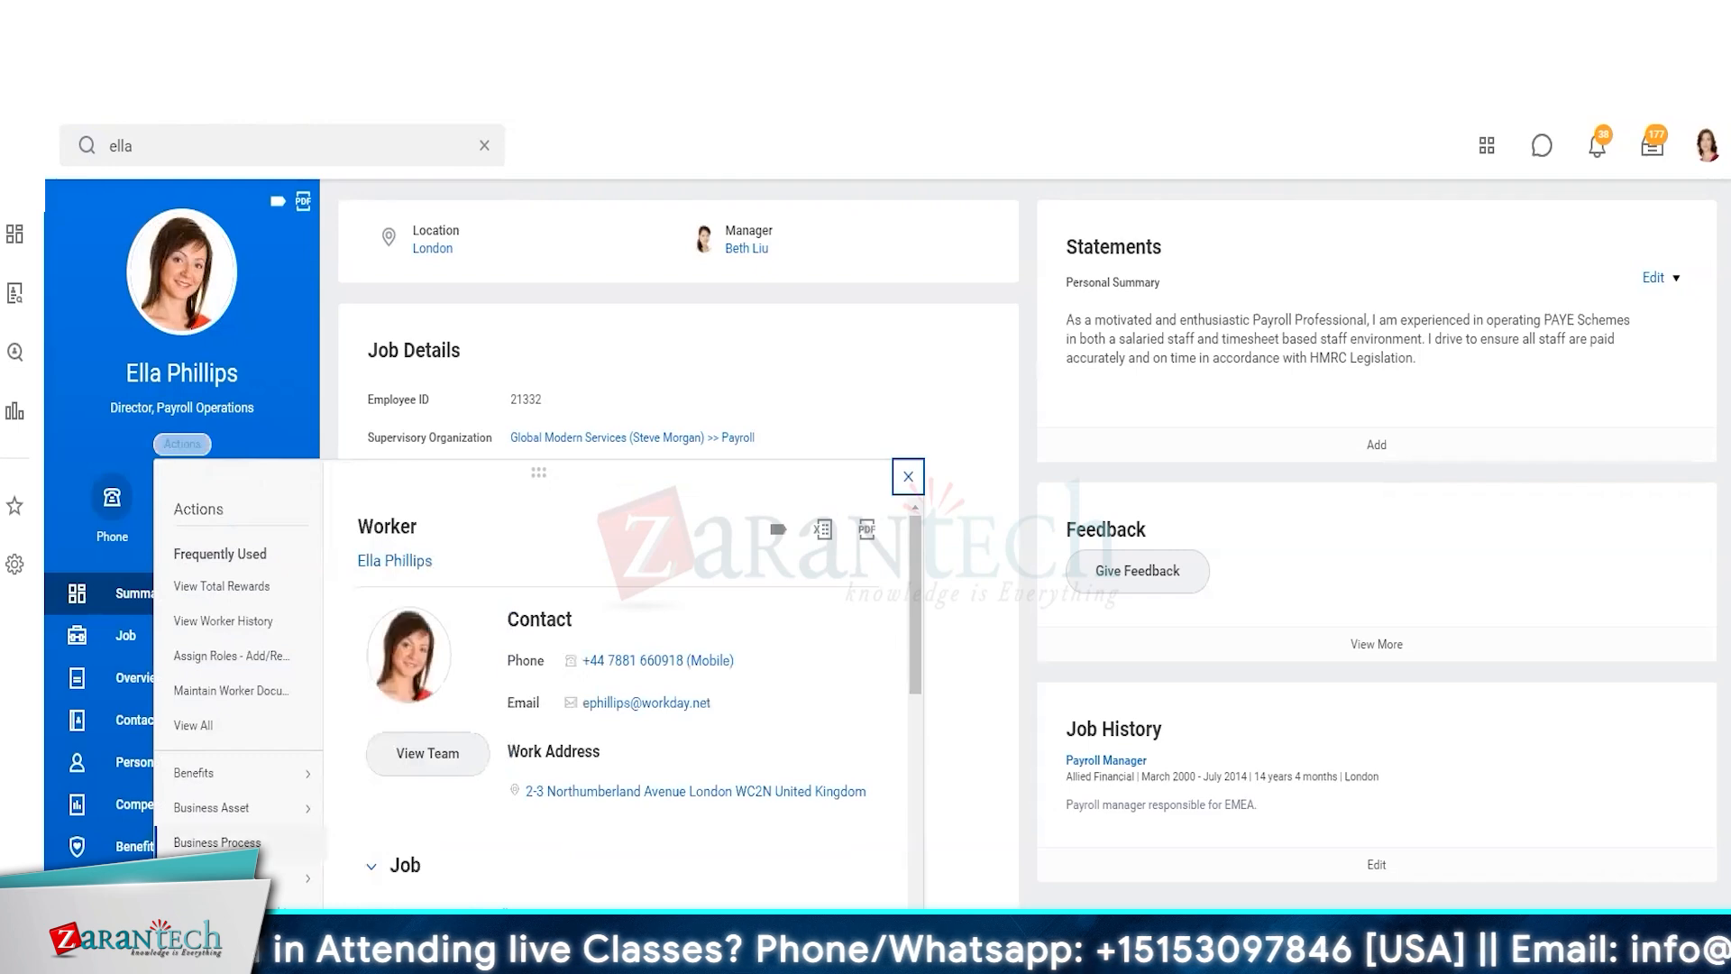
pyautogui.scroll(-5, 265, 851)
pyautogui.click(244, 711)
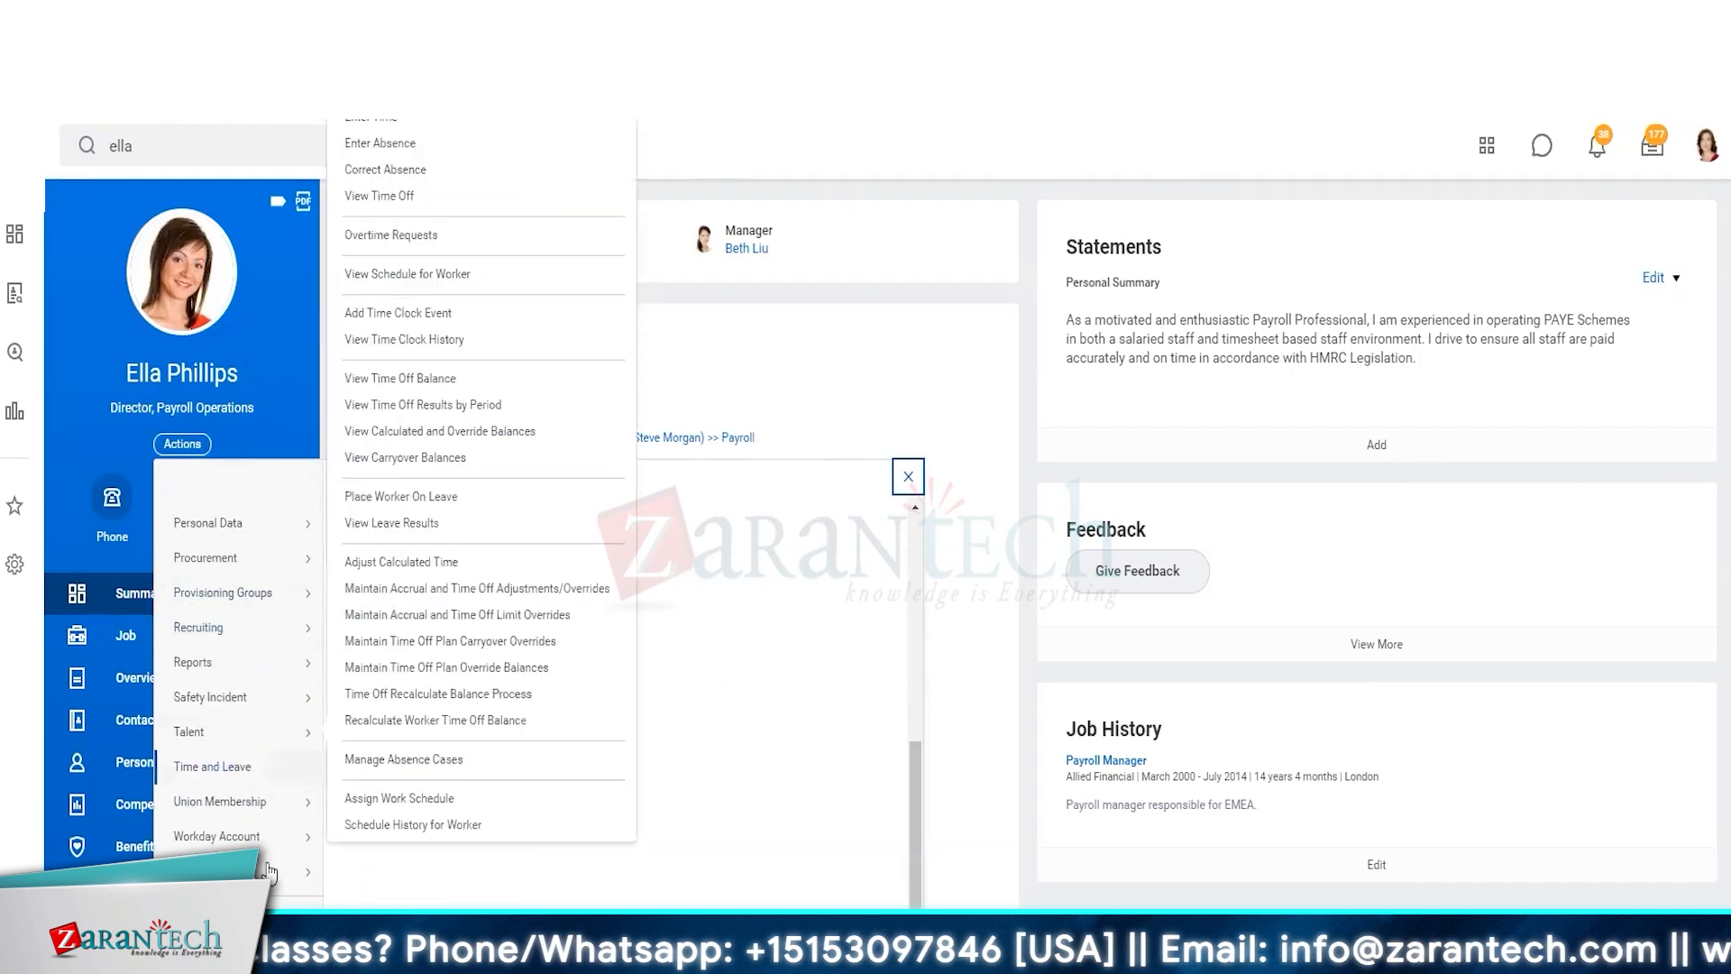
pyautogui.scroll(-3, 267, 871)
pyautogui.click(225, 660)
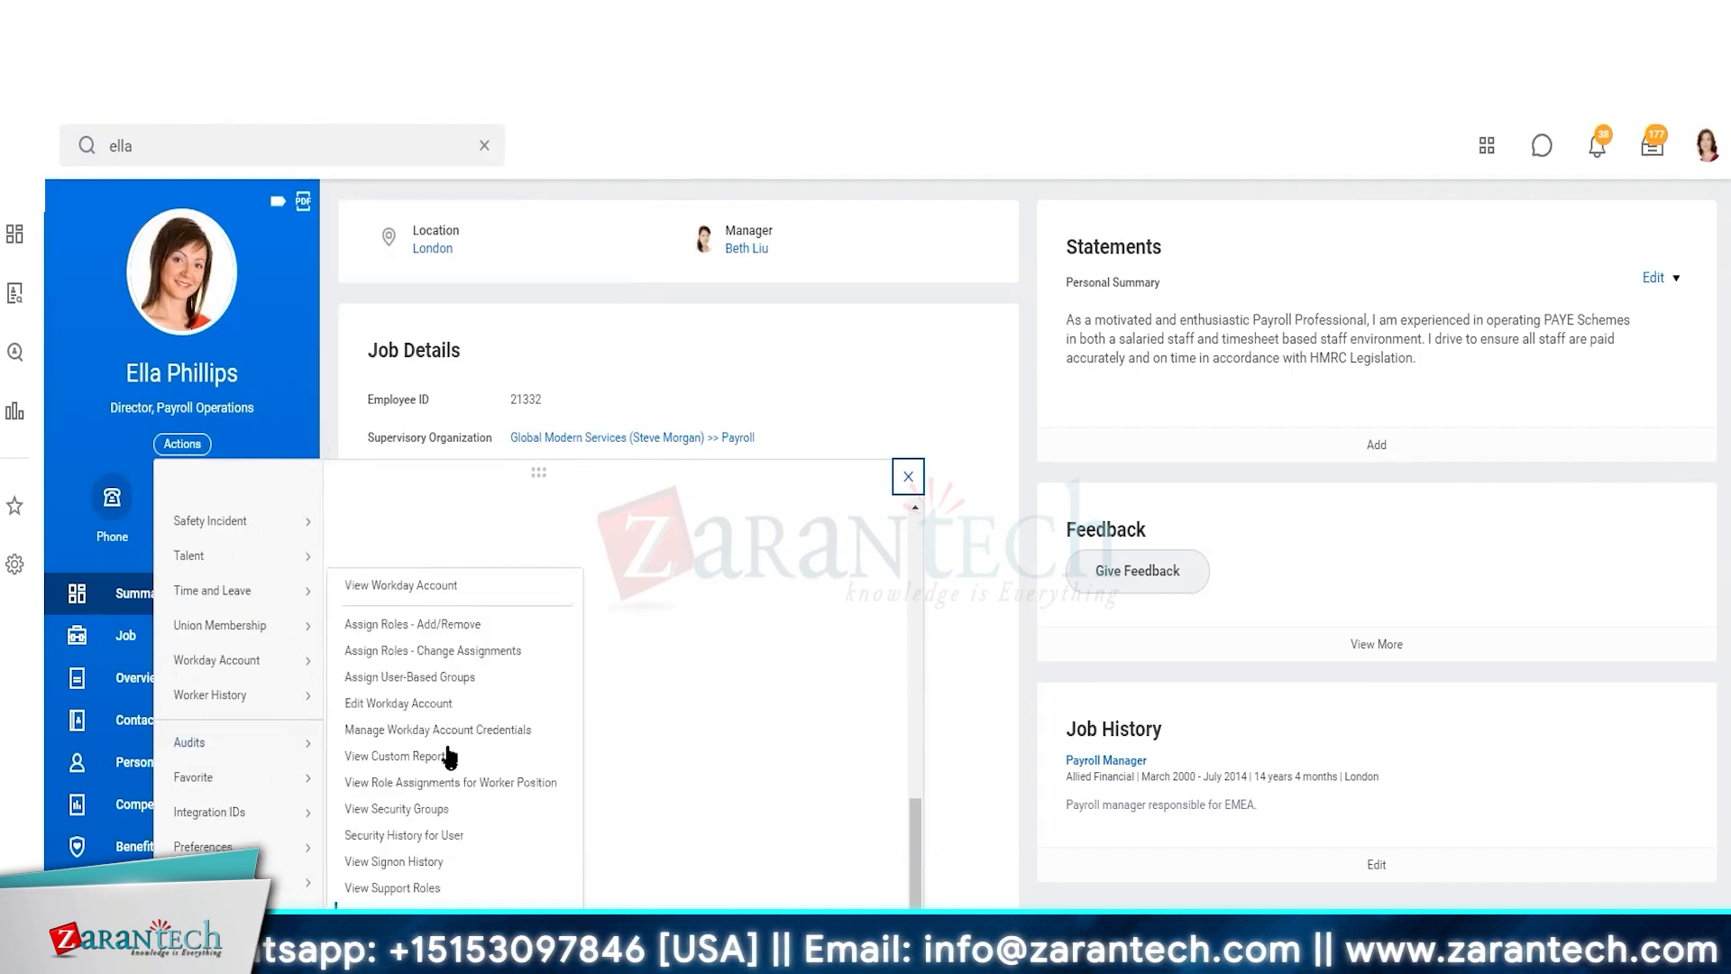
pyautogui.click(464, 631)
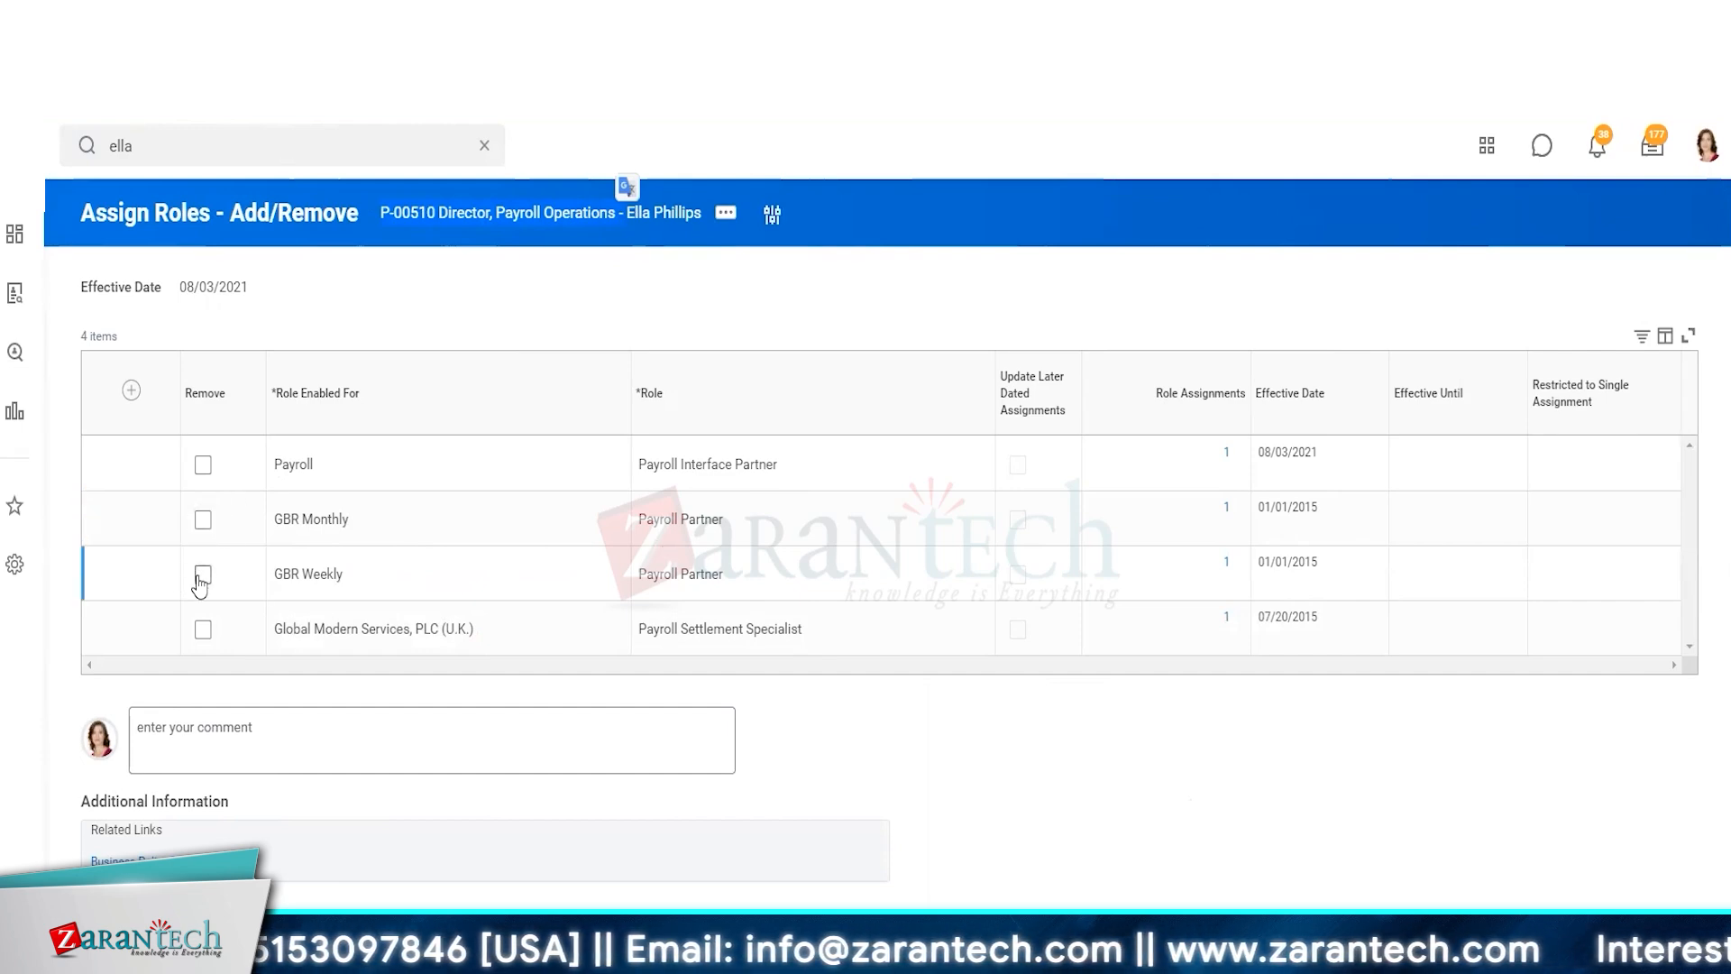
pyautogui.click(202, 523)
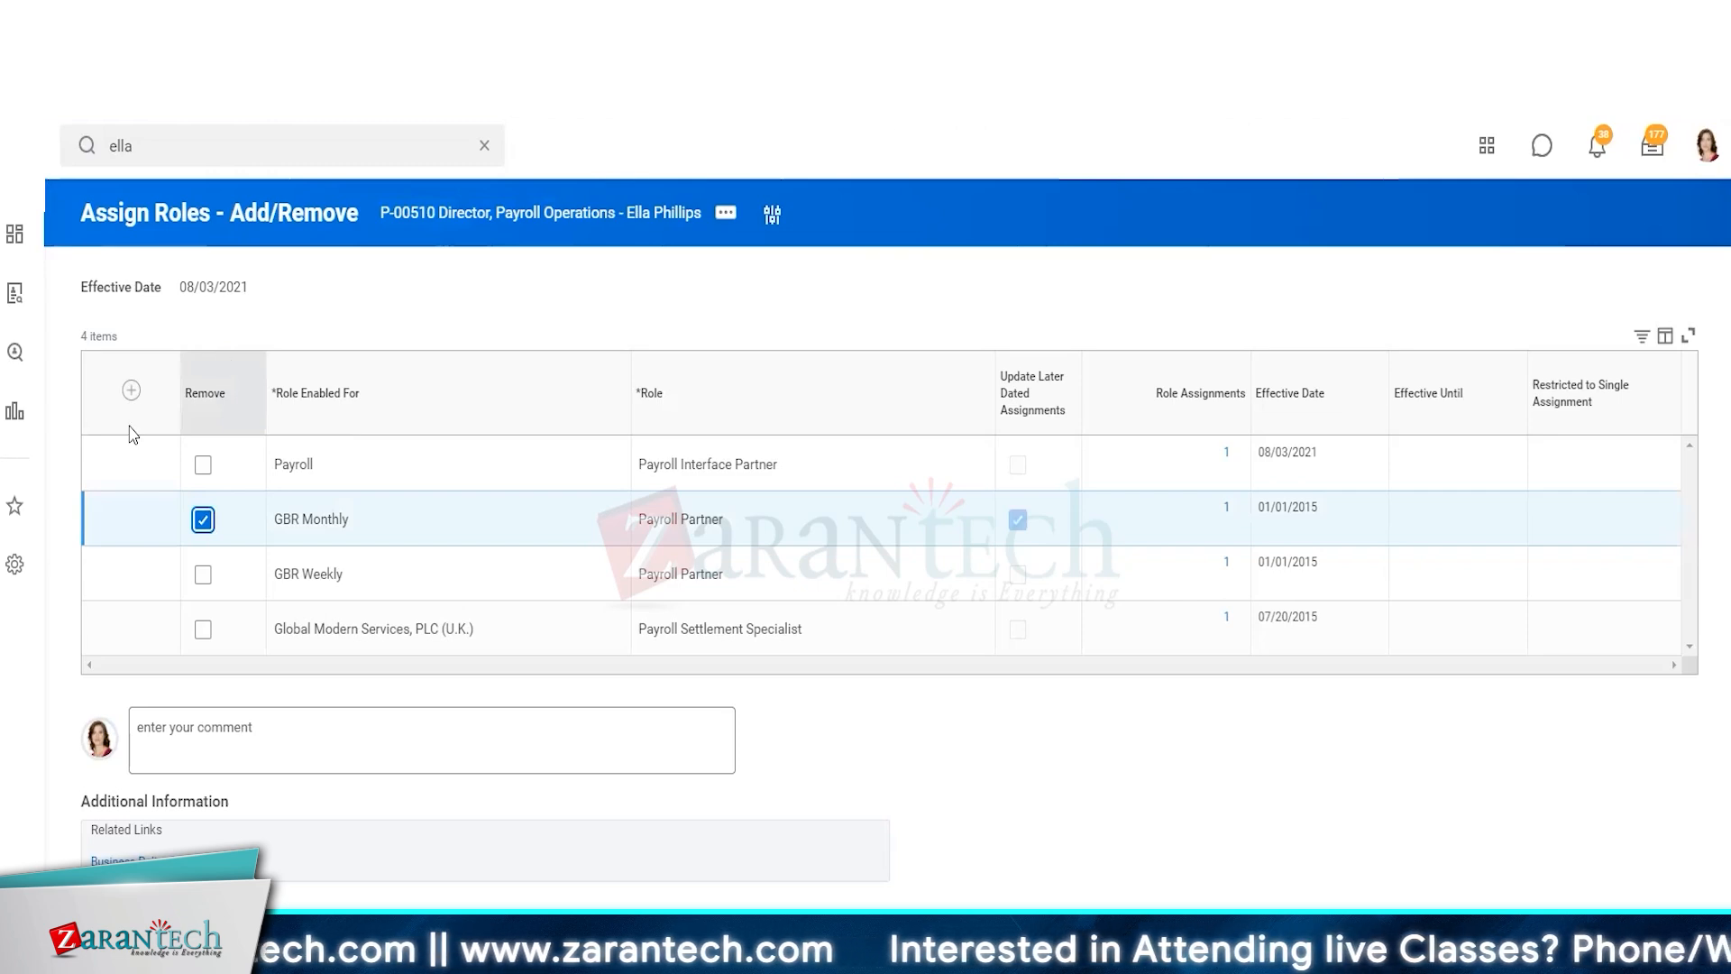
pyautogui.click(131, 390)
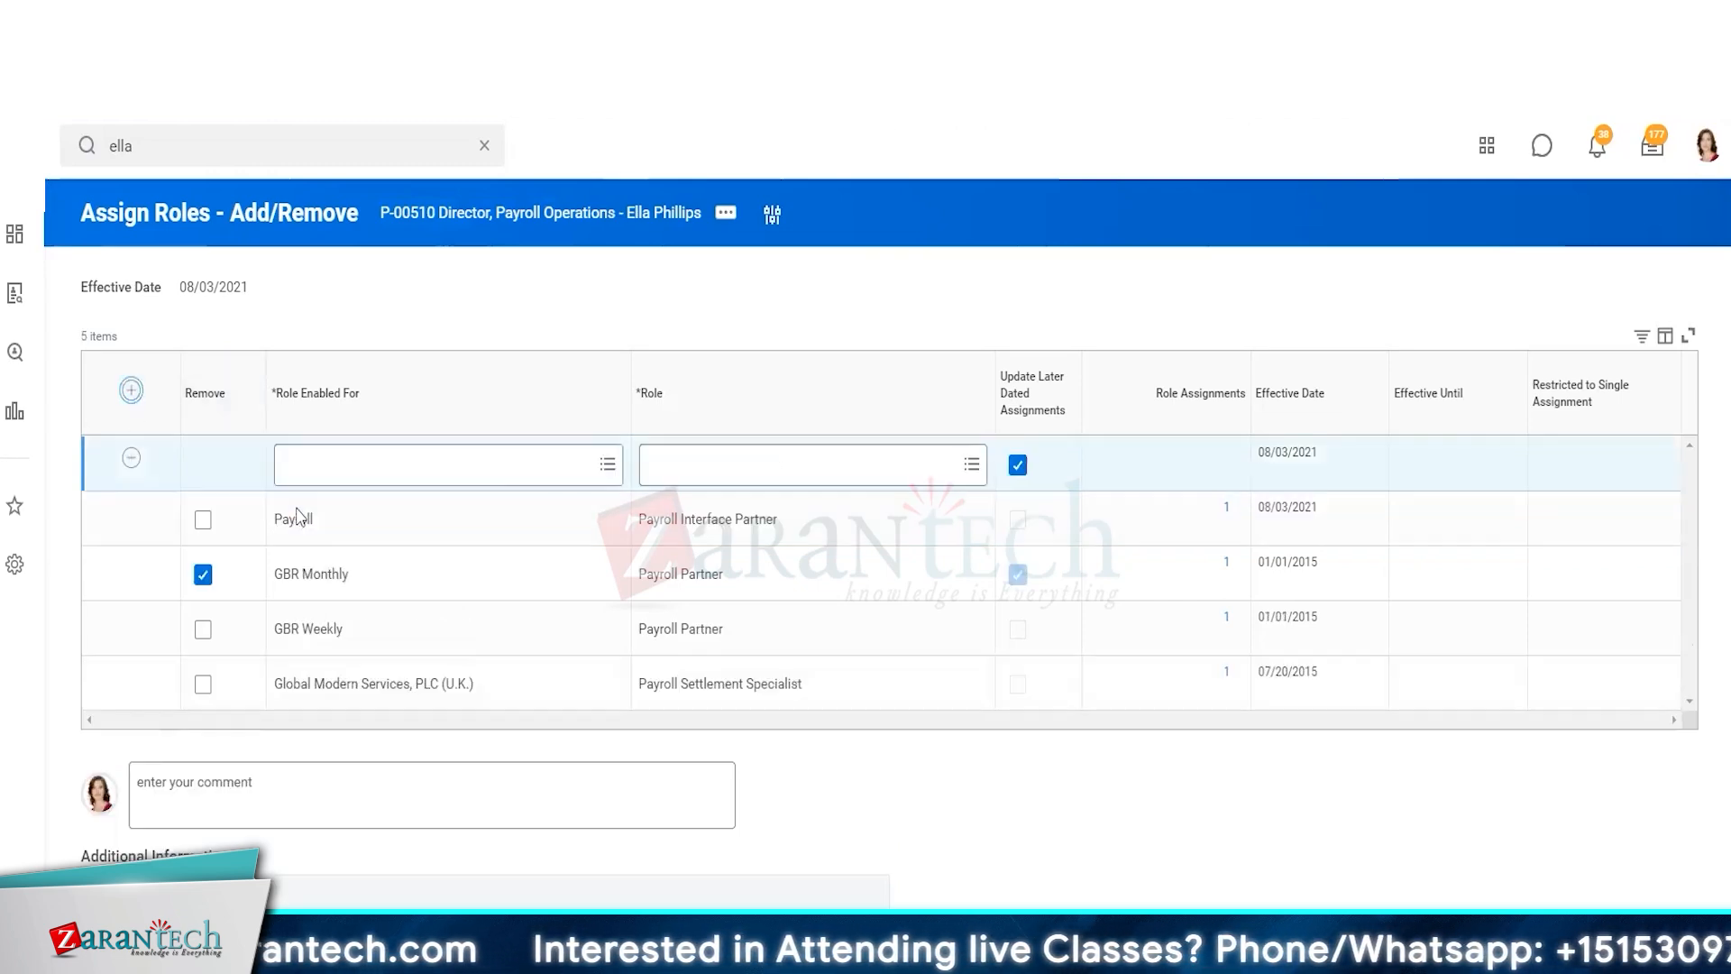
pyautogui.click(439, 476)
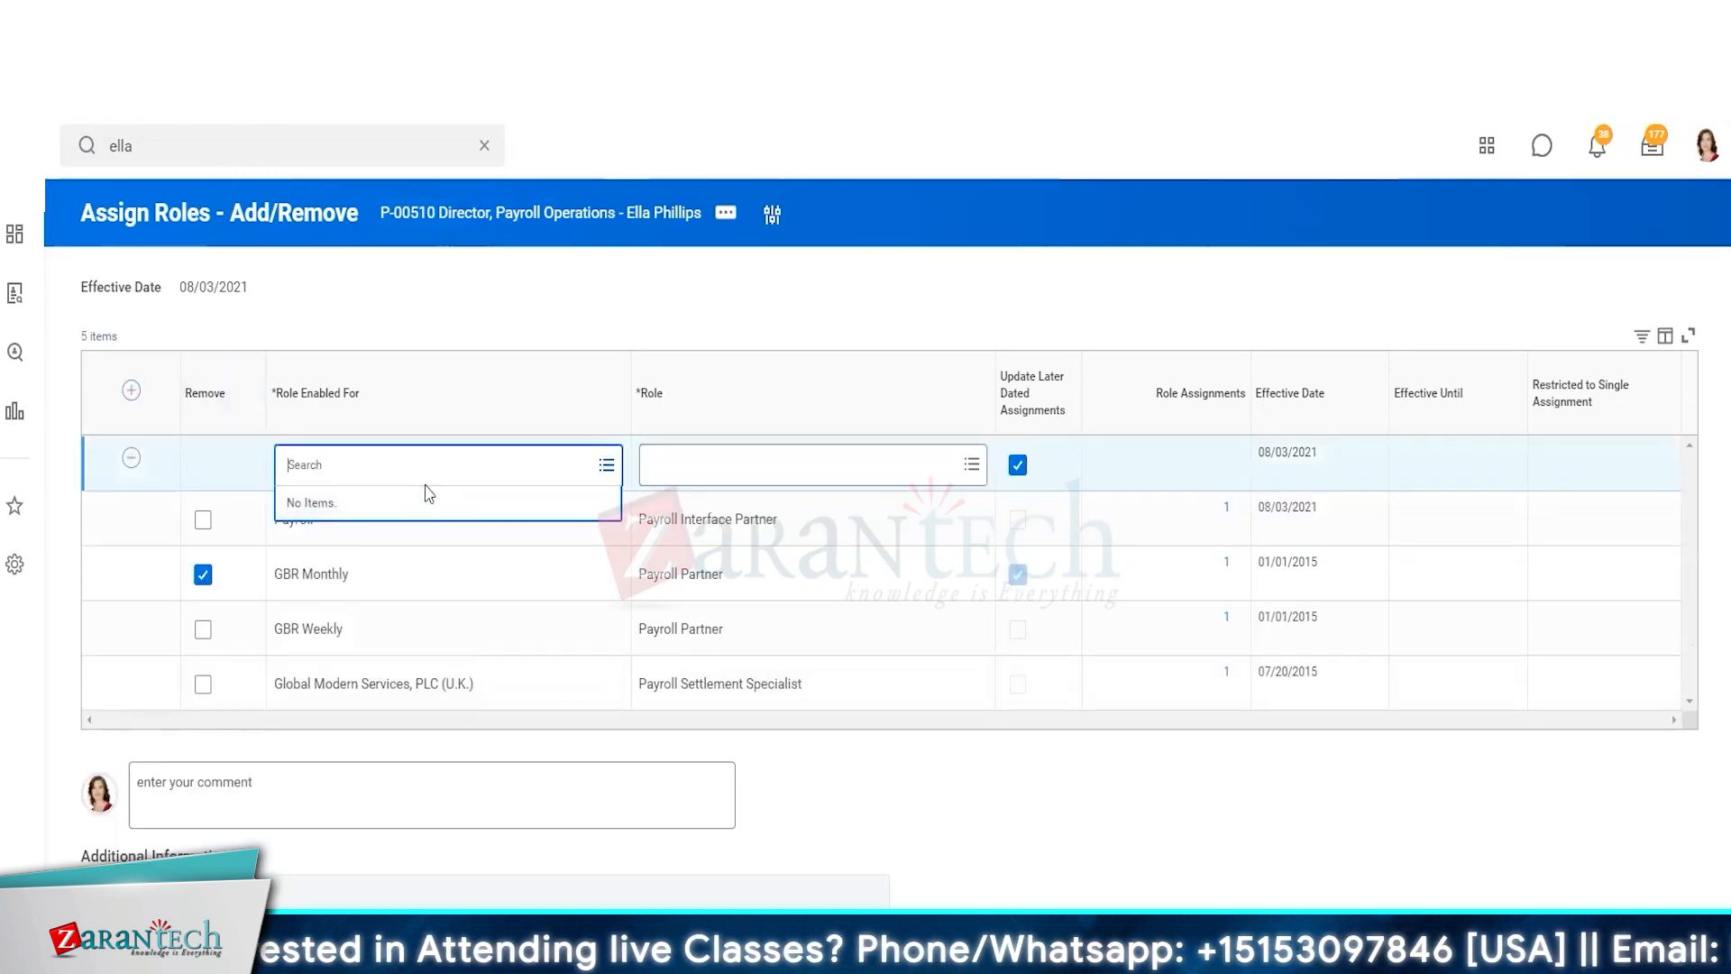
pyautogui.click(863, 468)
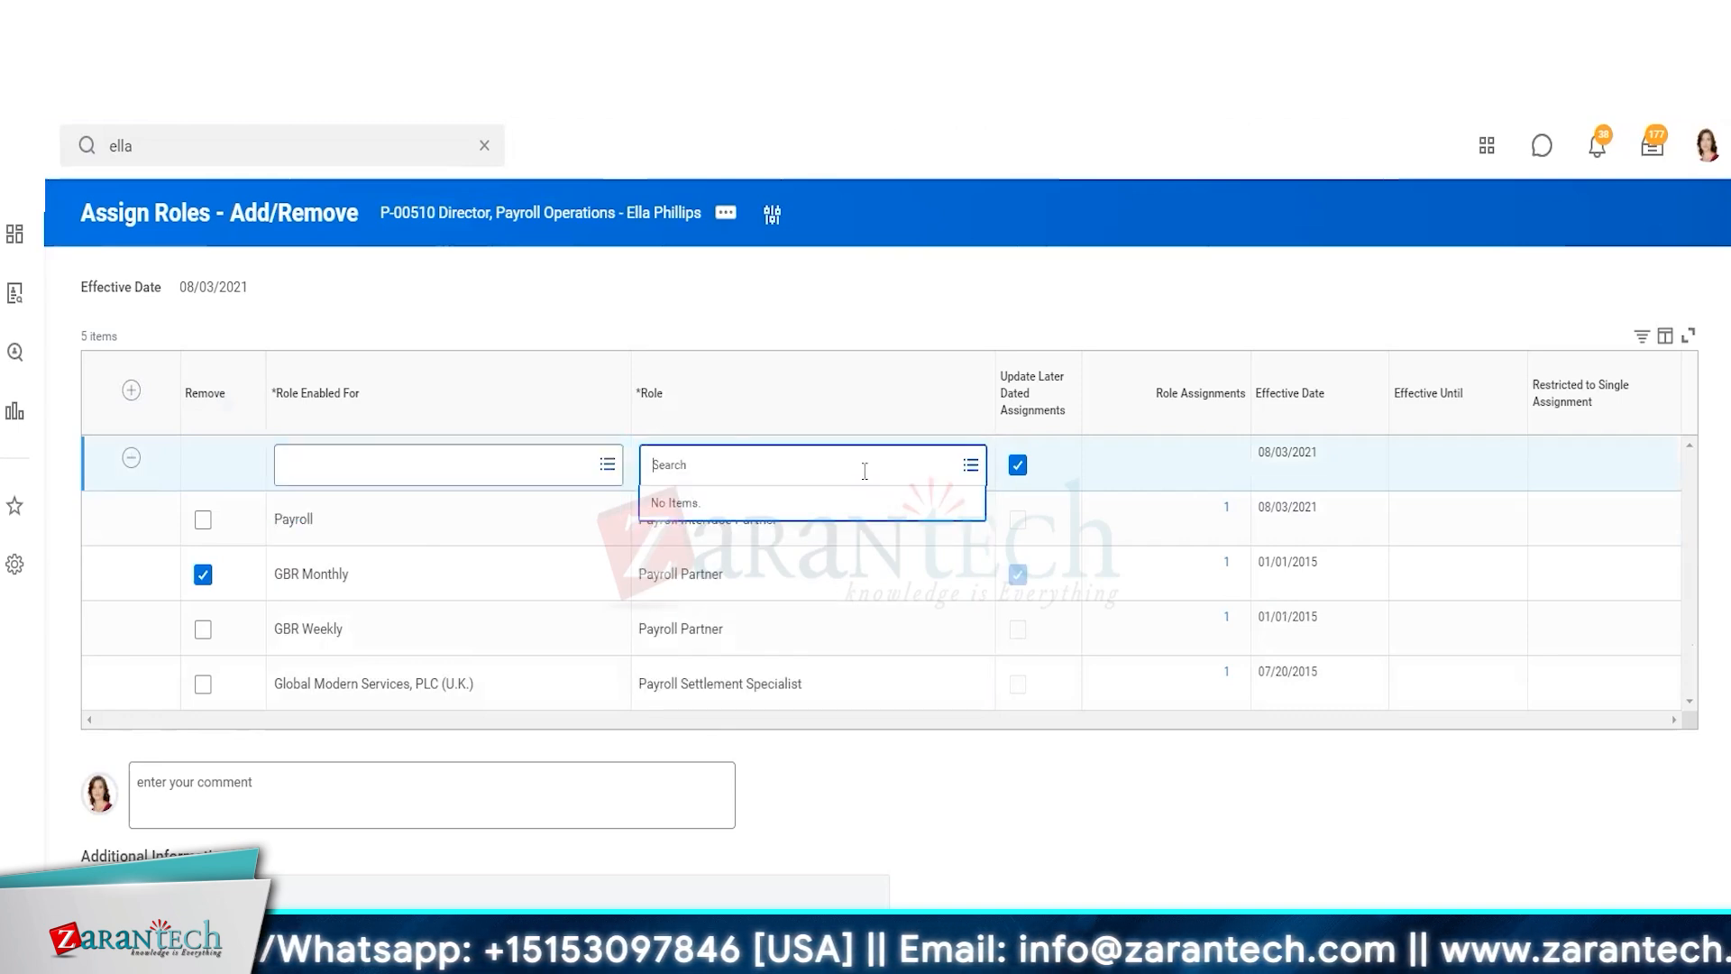
pyautogui.click(664, 309)
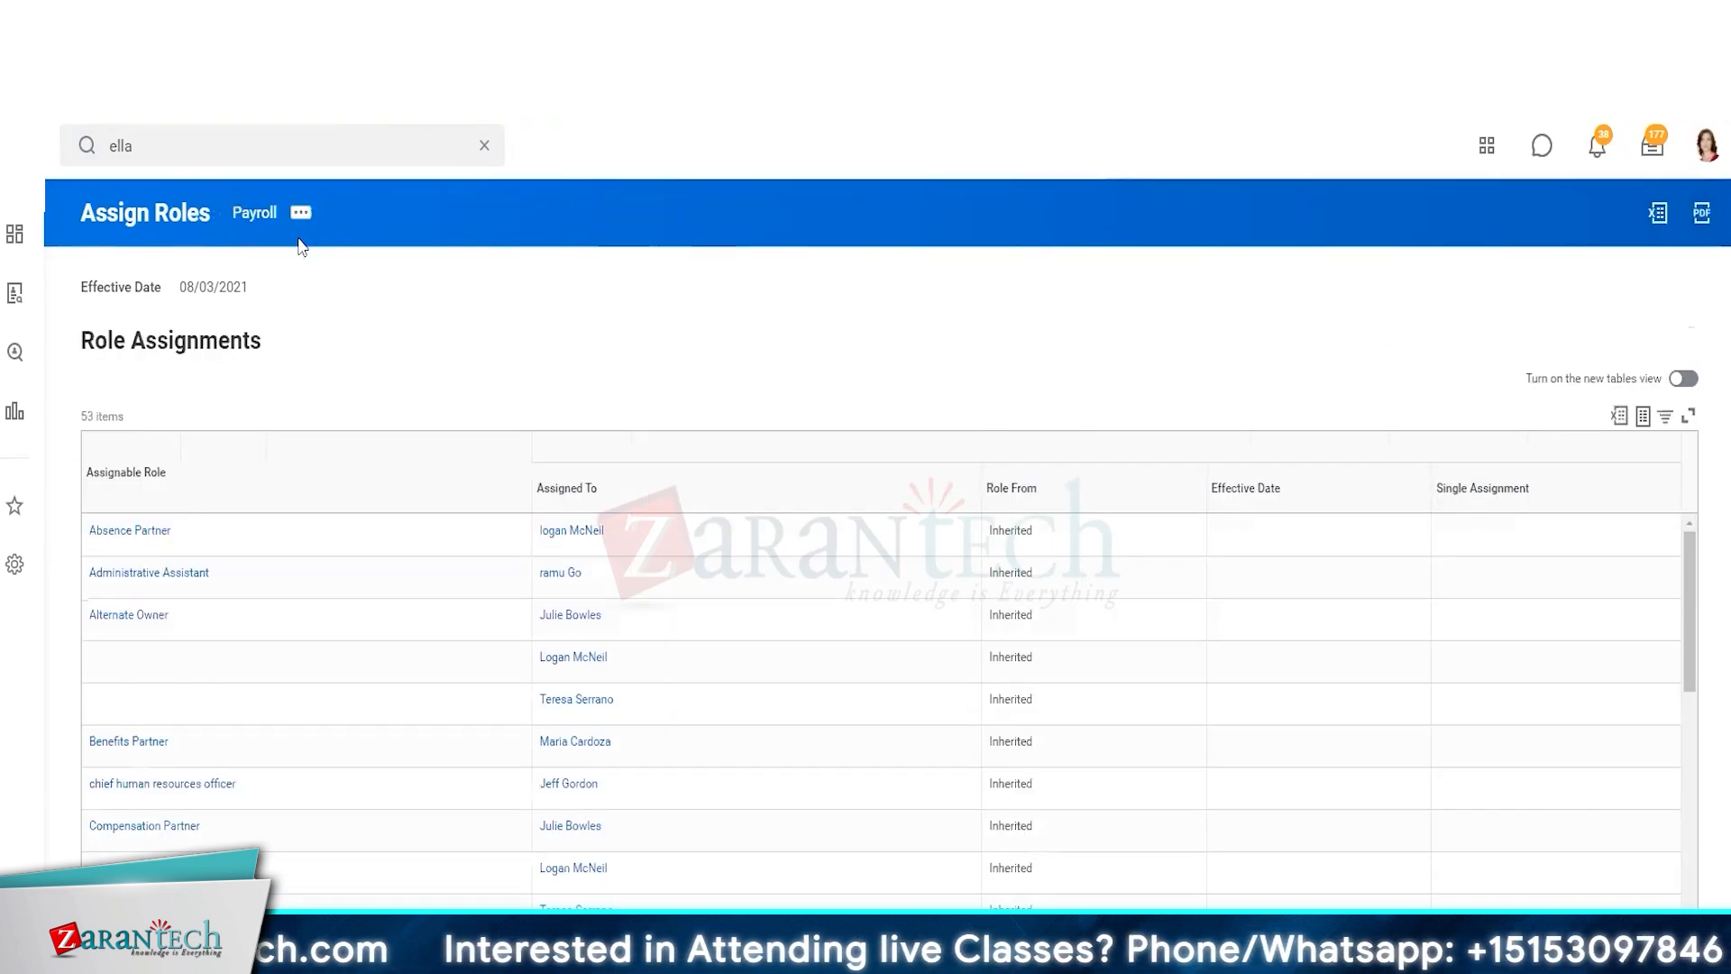
pyautogui.click(255, 213)
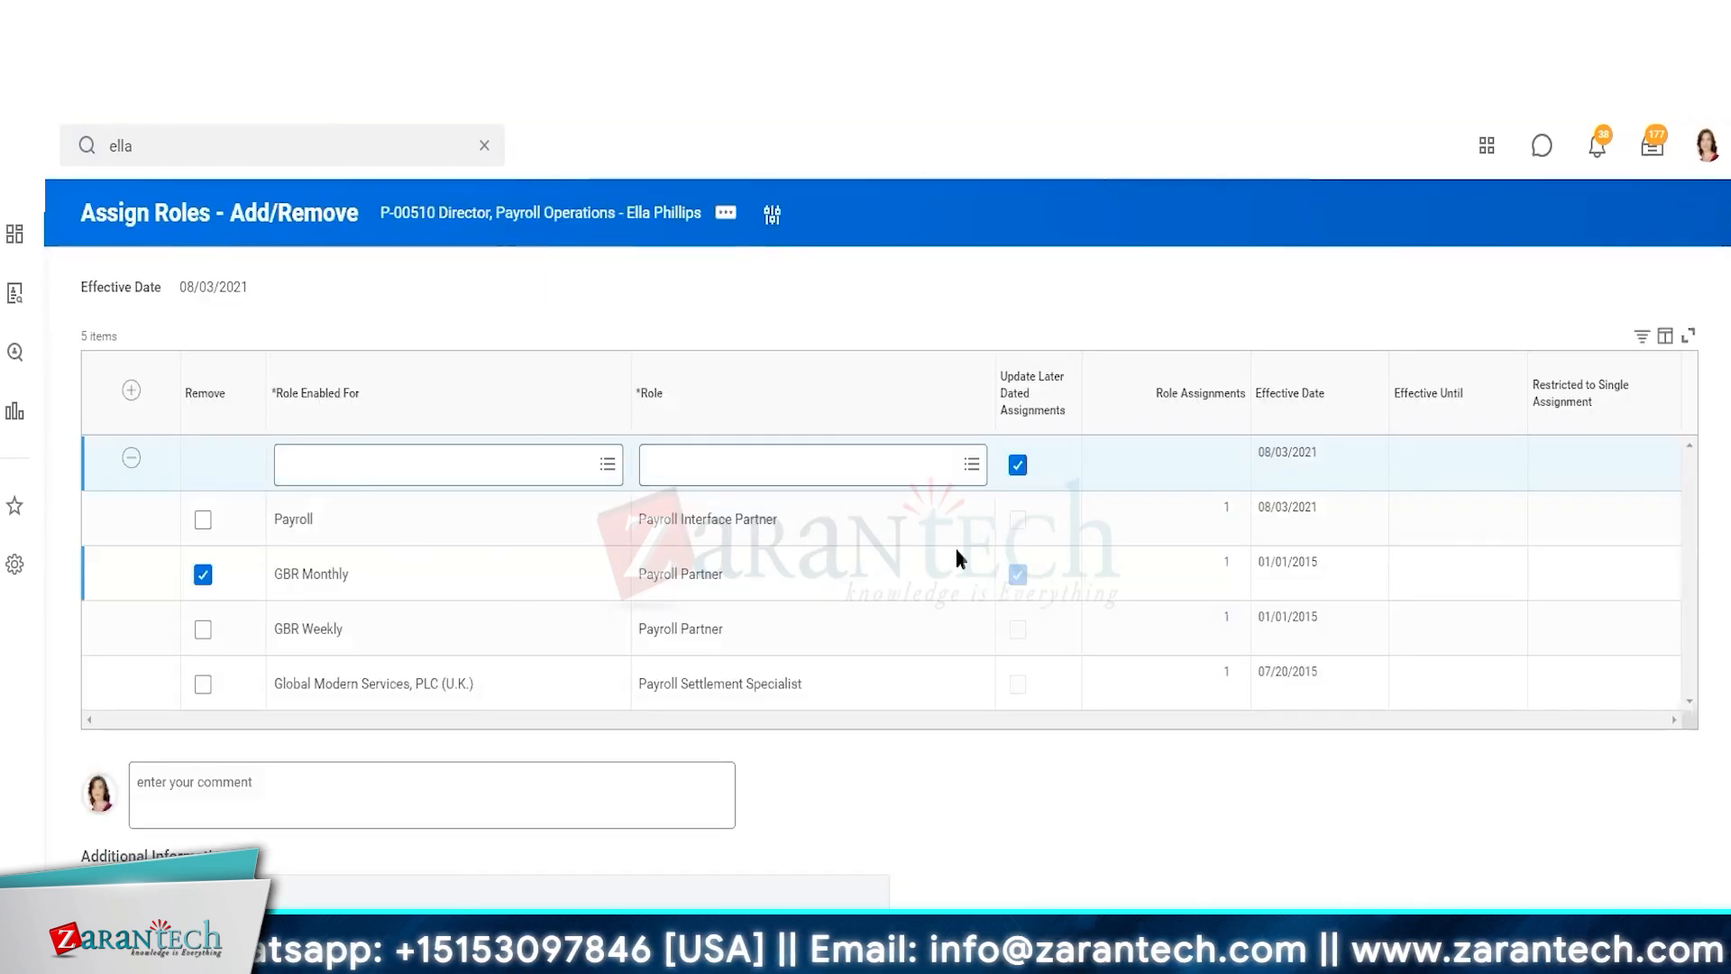
pyautogui.click(131, 458)
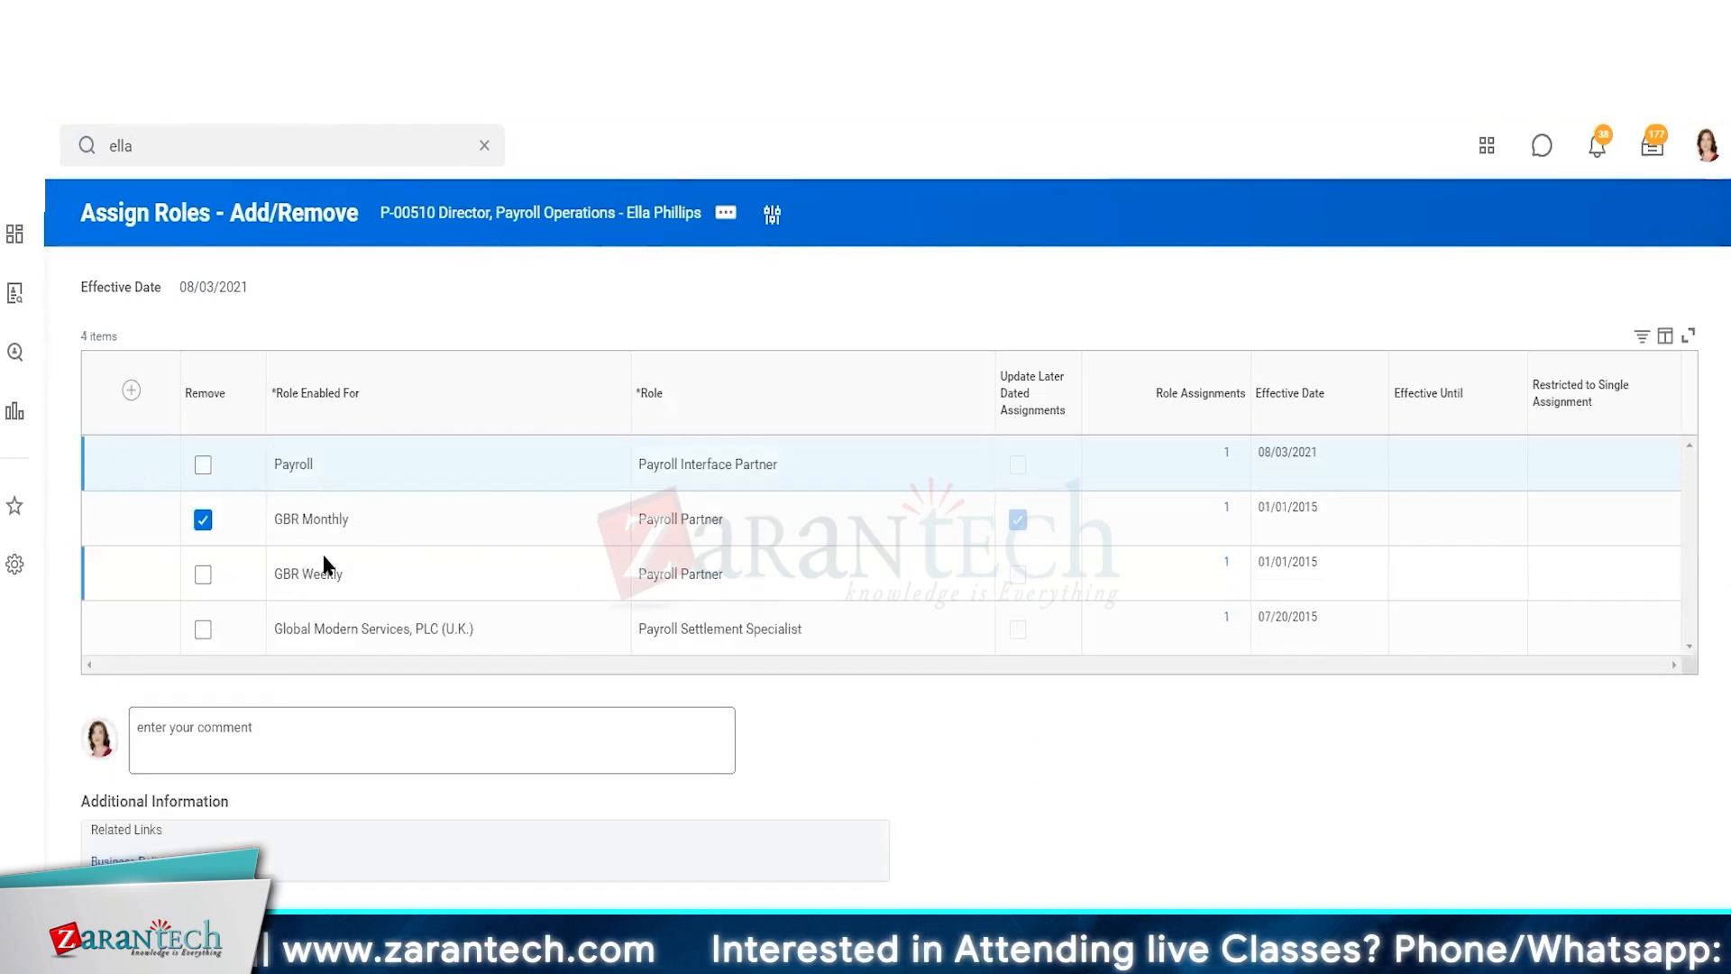
# Mark the Payroll Interface Partner role on Payroll for removal as well
pyautogui.click(203, 465)
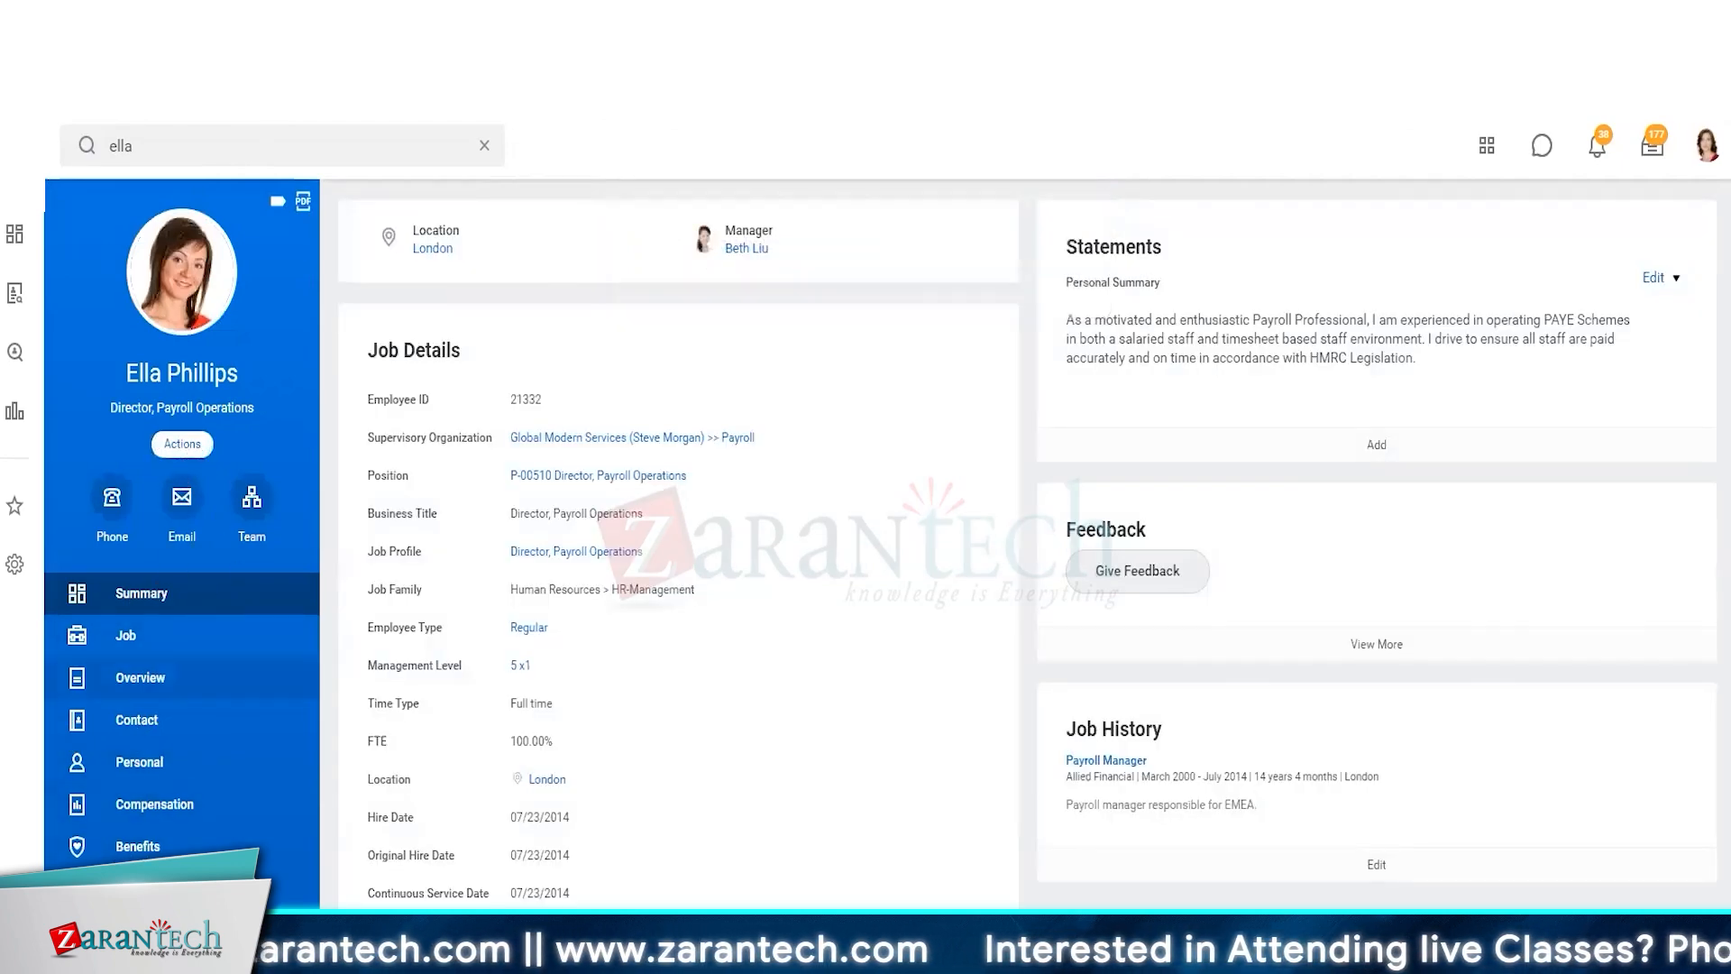
# Reopen Assign Roles - Add/Remove for the worker's position to review the roles left on it
pyautogui.click(182, 443)
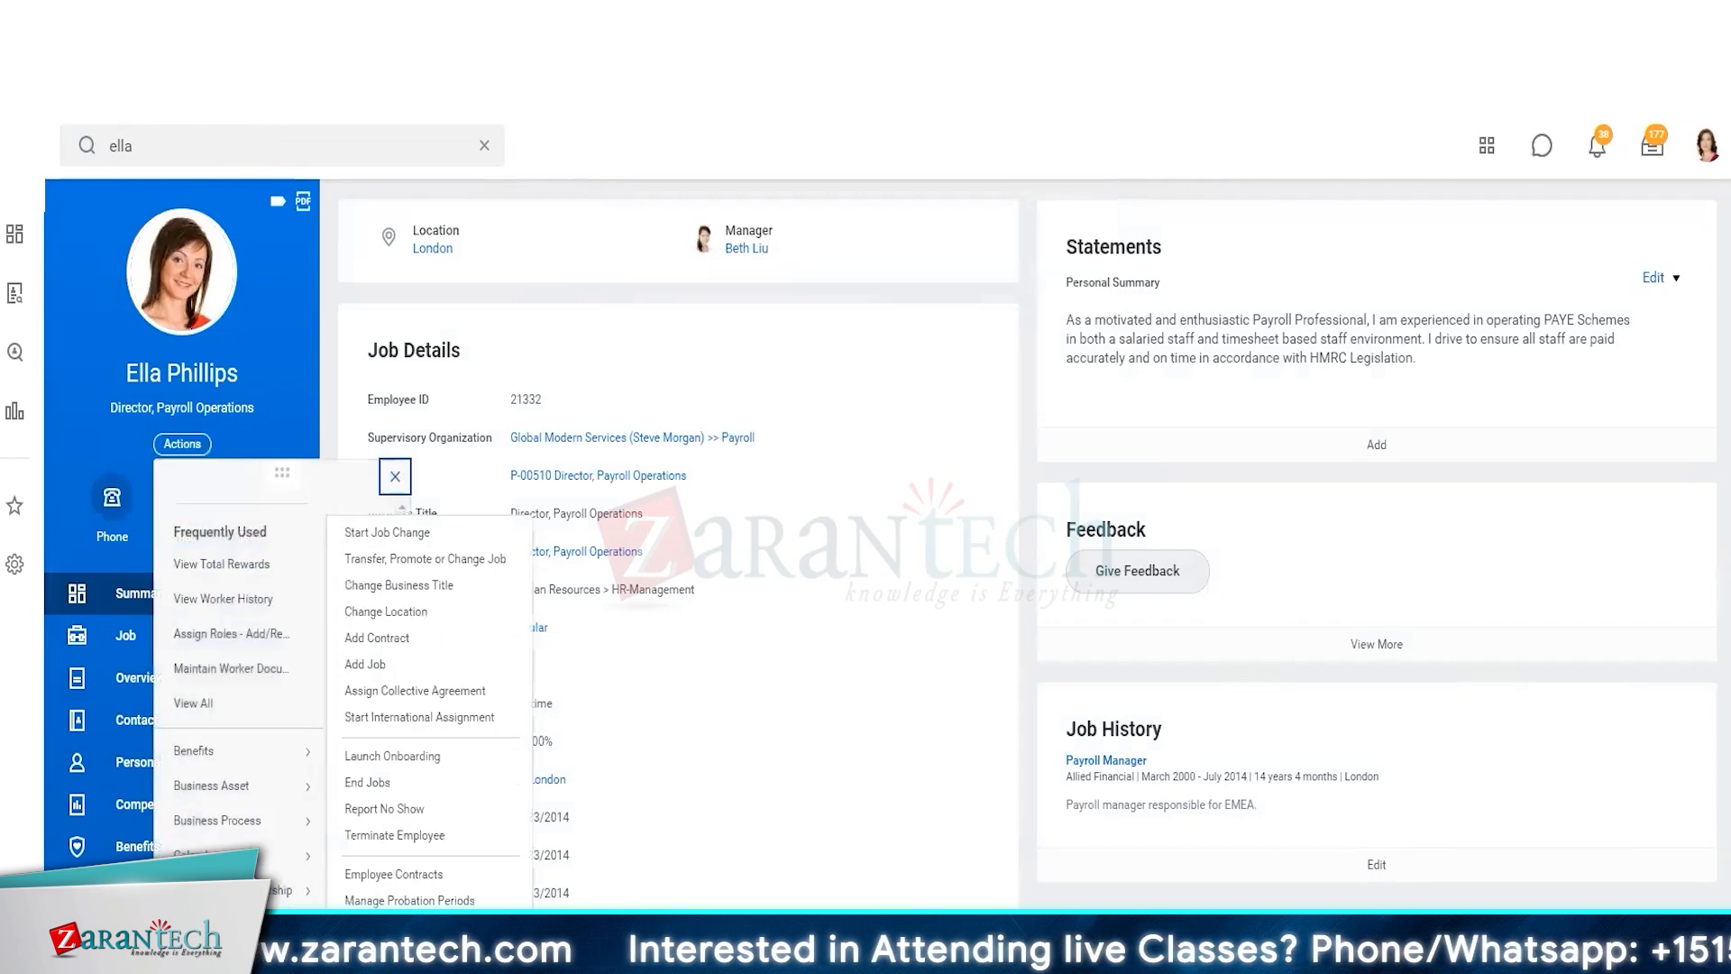
pyautogui.scroll(-4, 236, 870)
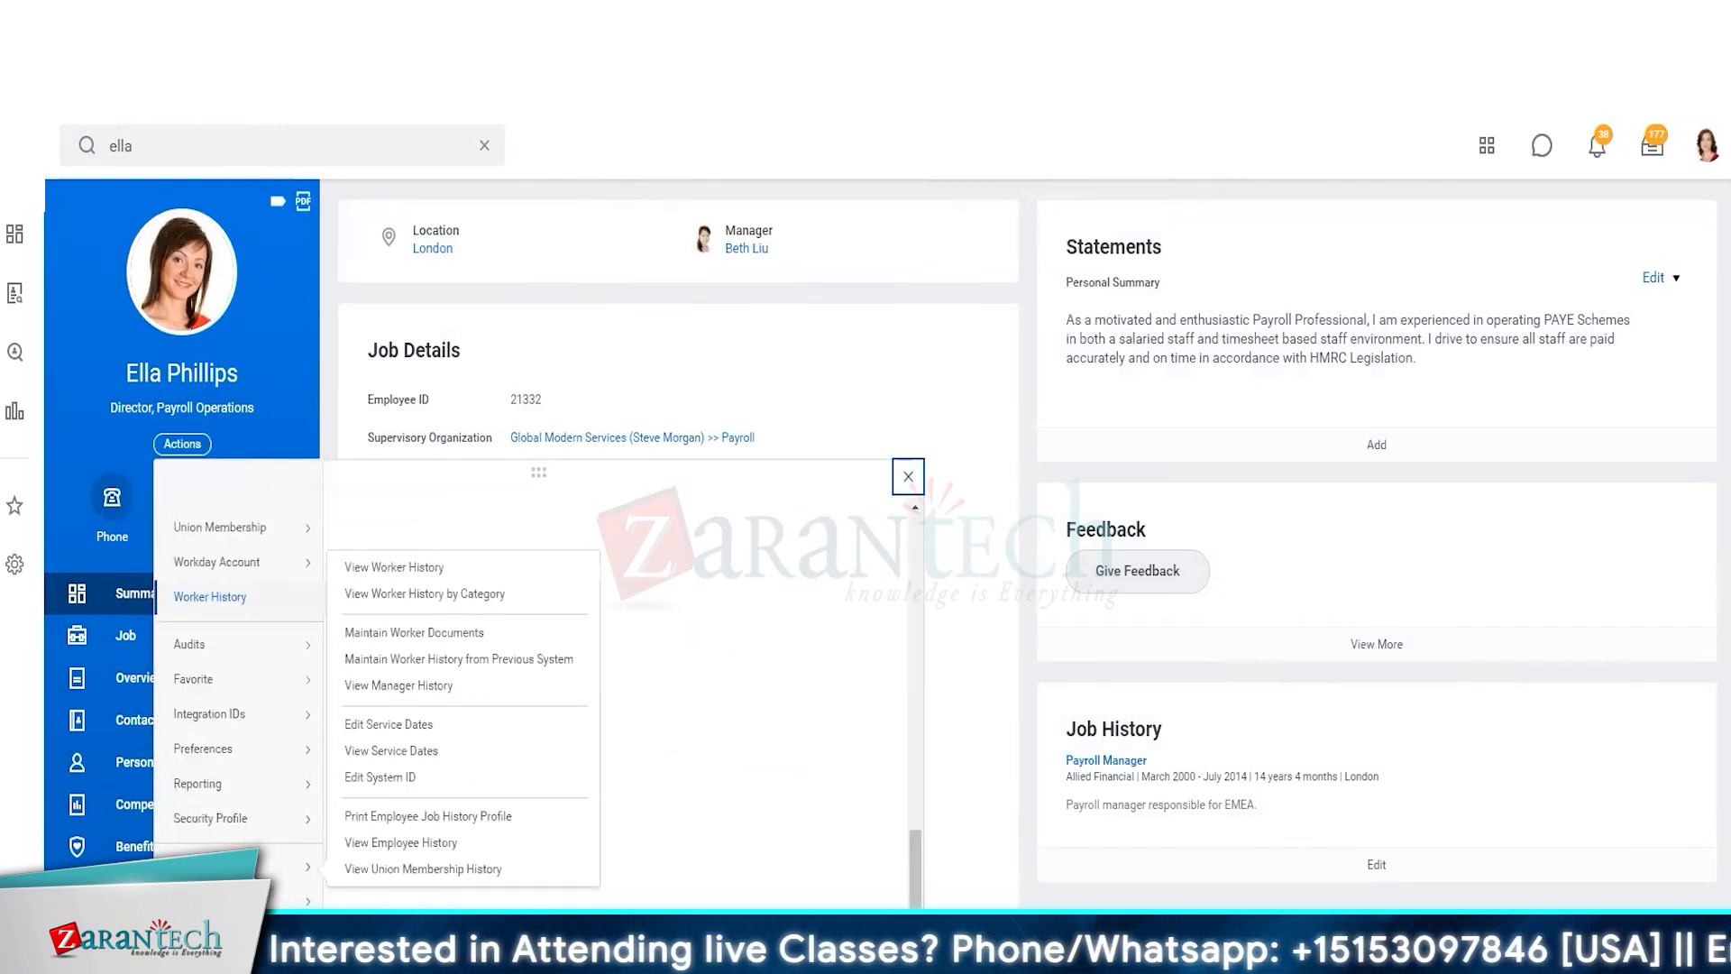
pyautogui.moveTo(256, 748)
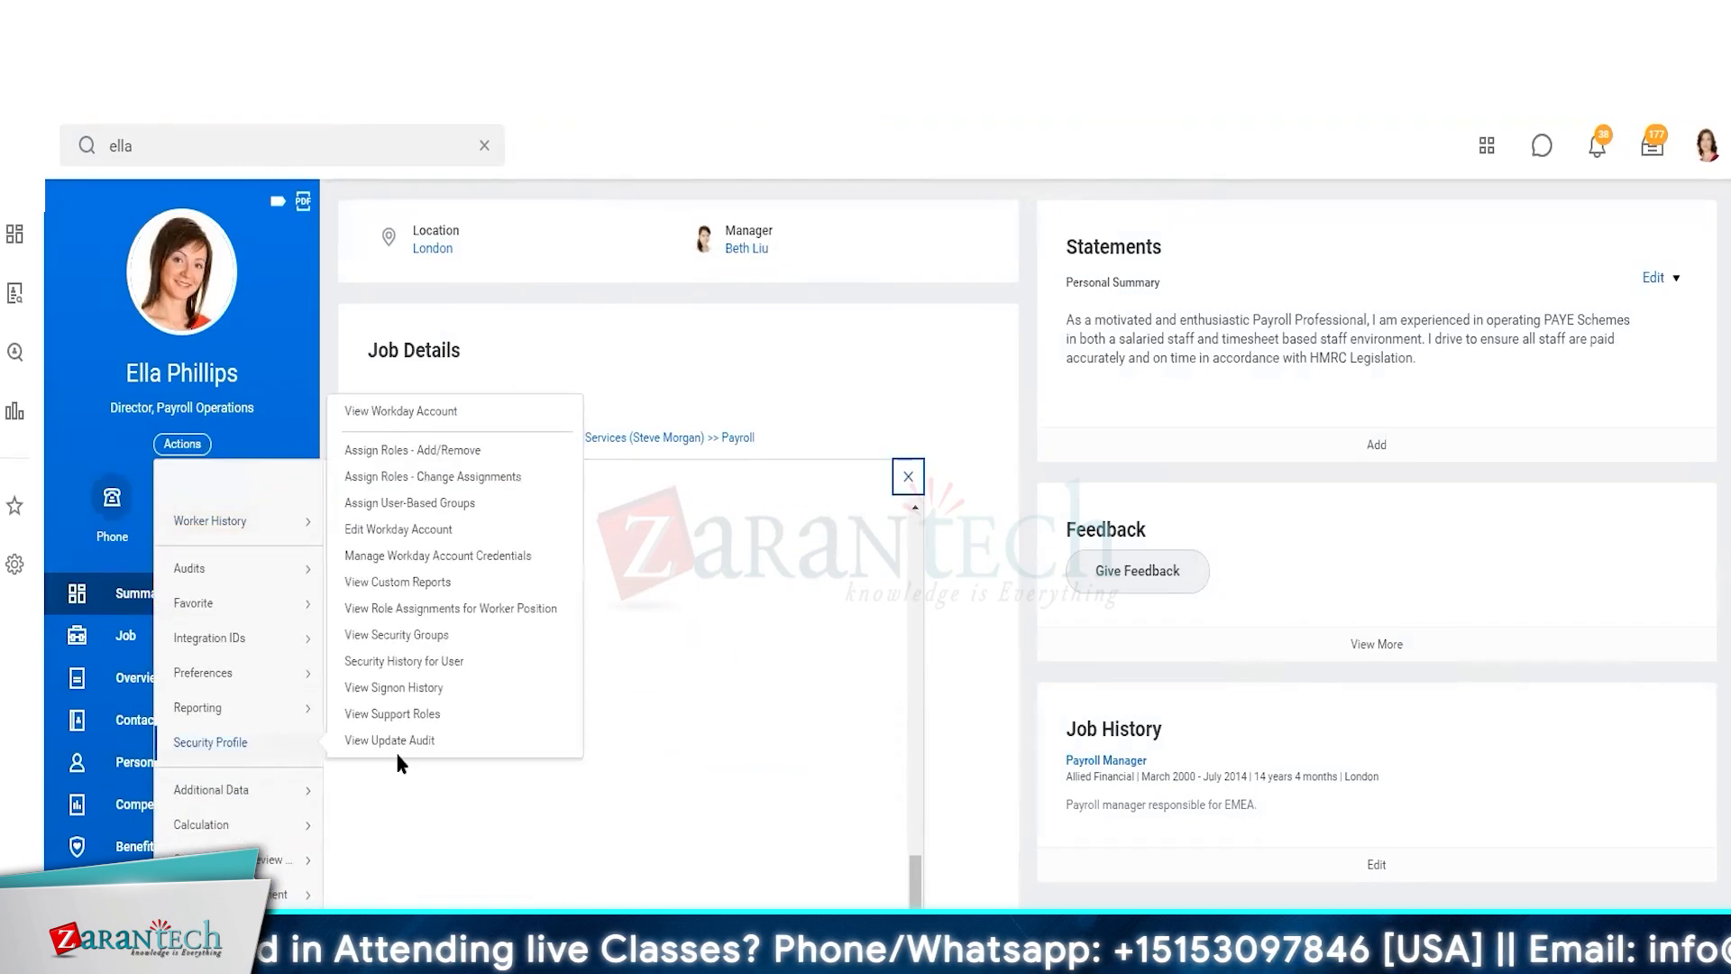
pyautogui.click(417, 449)
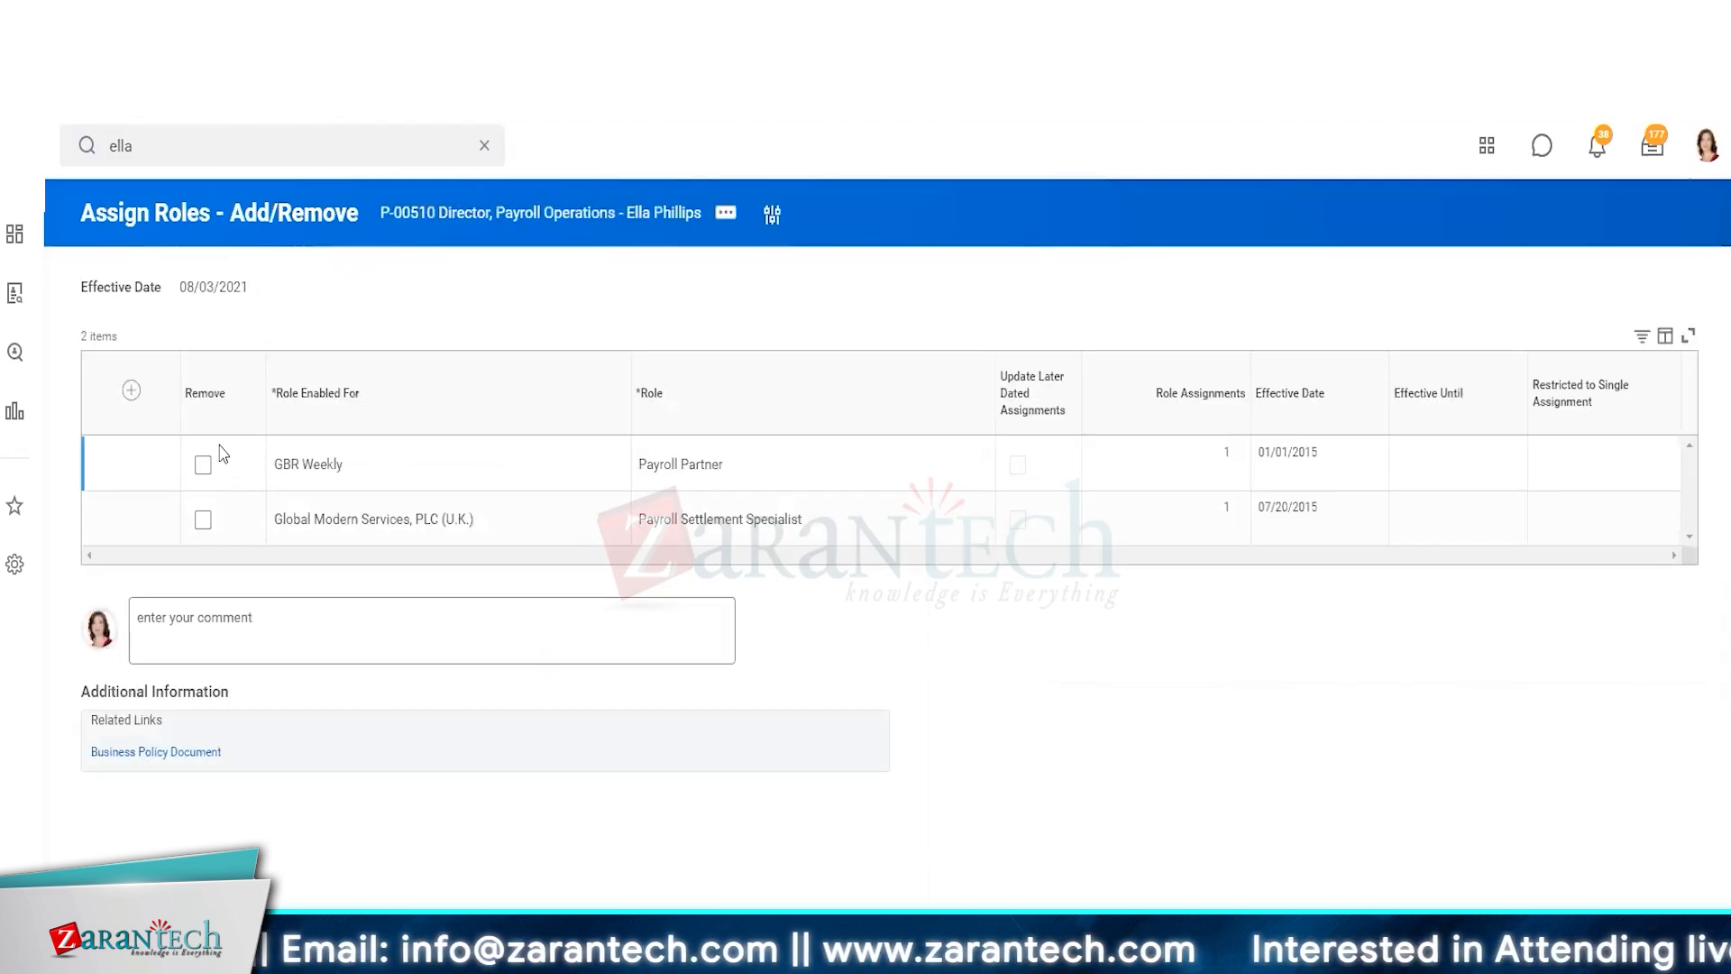
# Search for the worker by name and open her profile
pyautogui.click(265, 144)
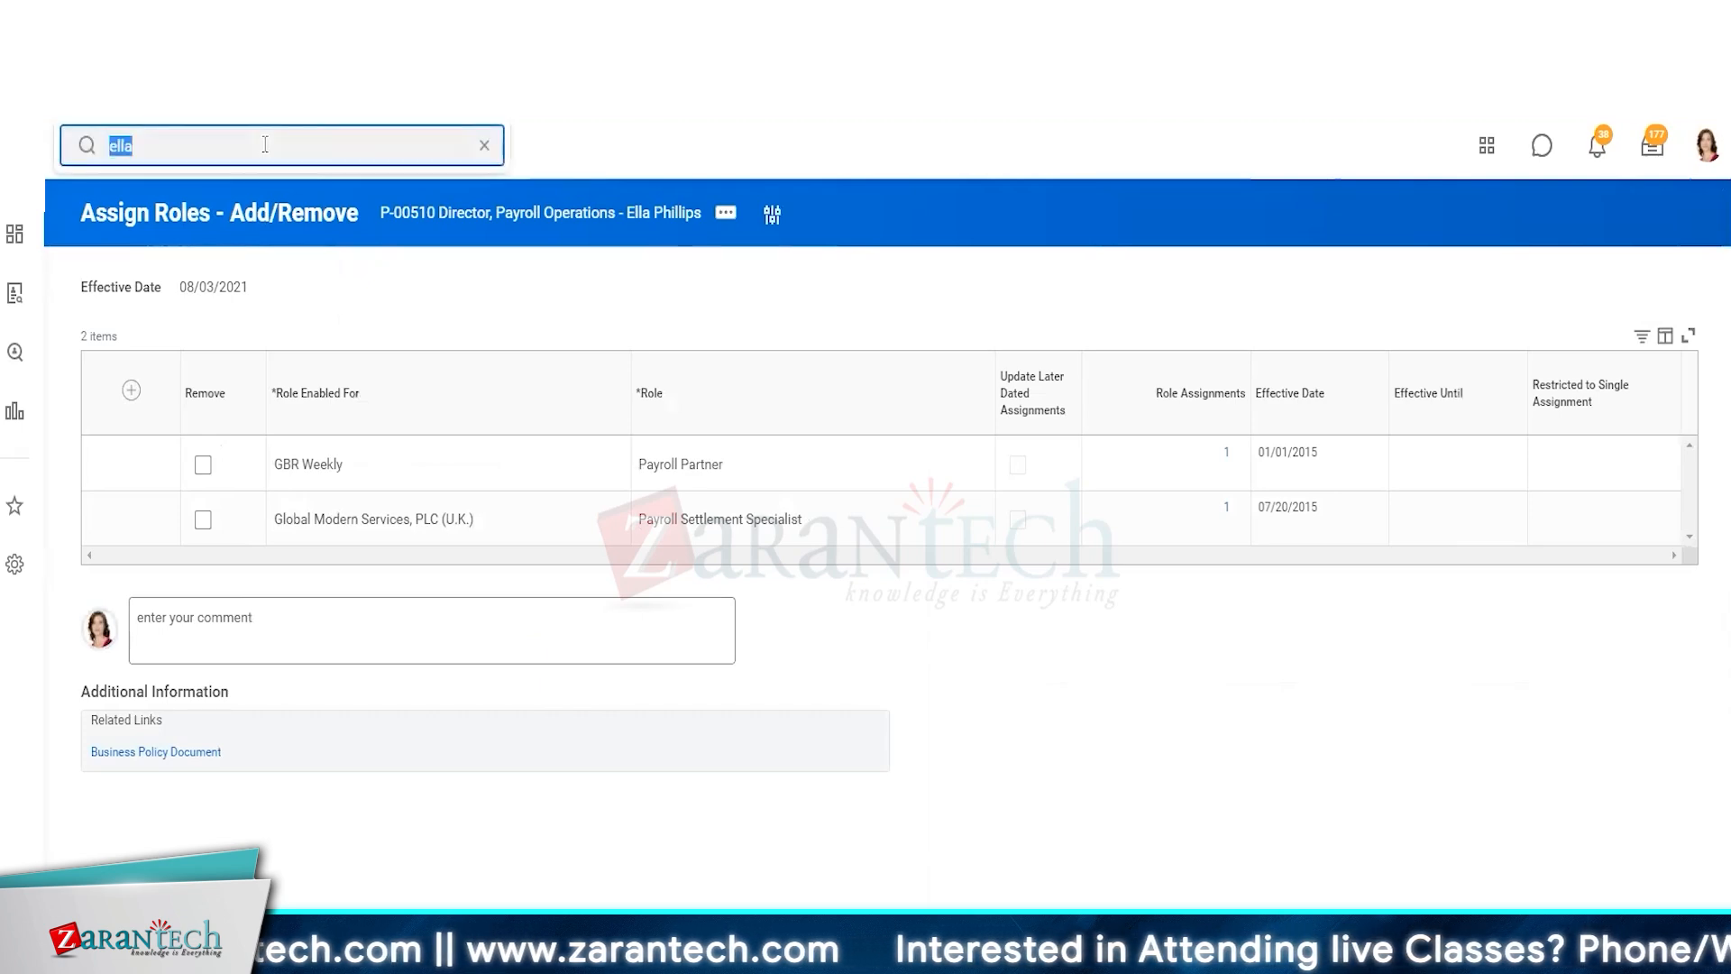
pyautogui.write('ell')
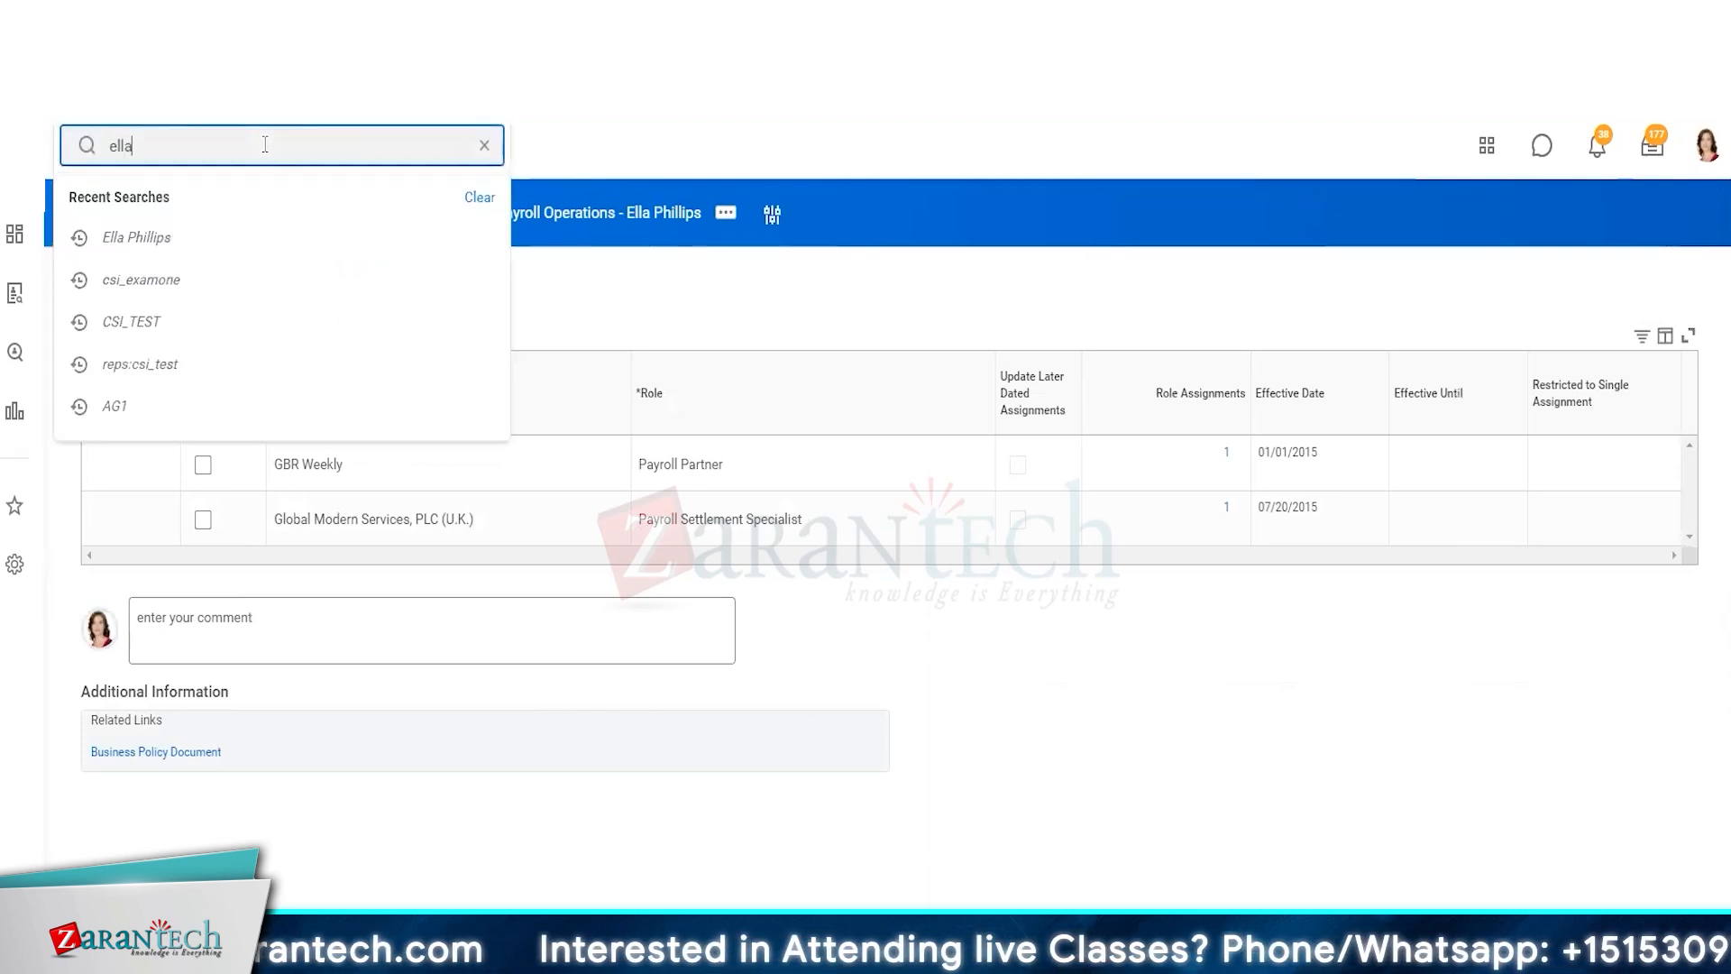
pyautogui.write('a')
pyautogui.press('Down')
pyautogui.press('Down')
pyautogui.press('Down')
pyautogui.press('Down')
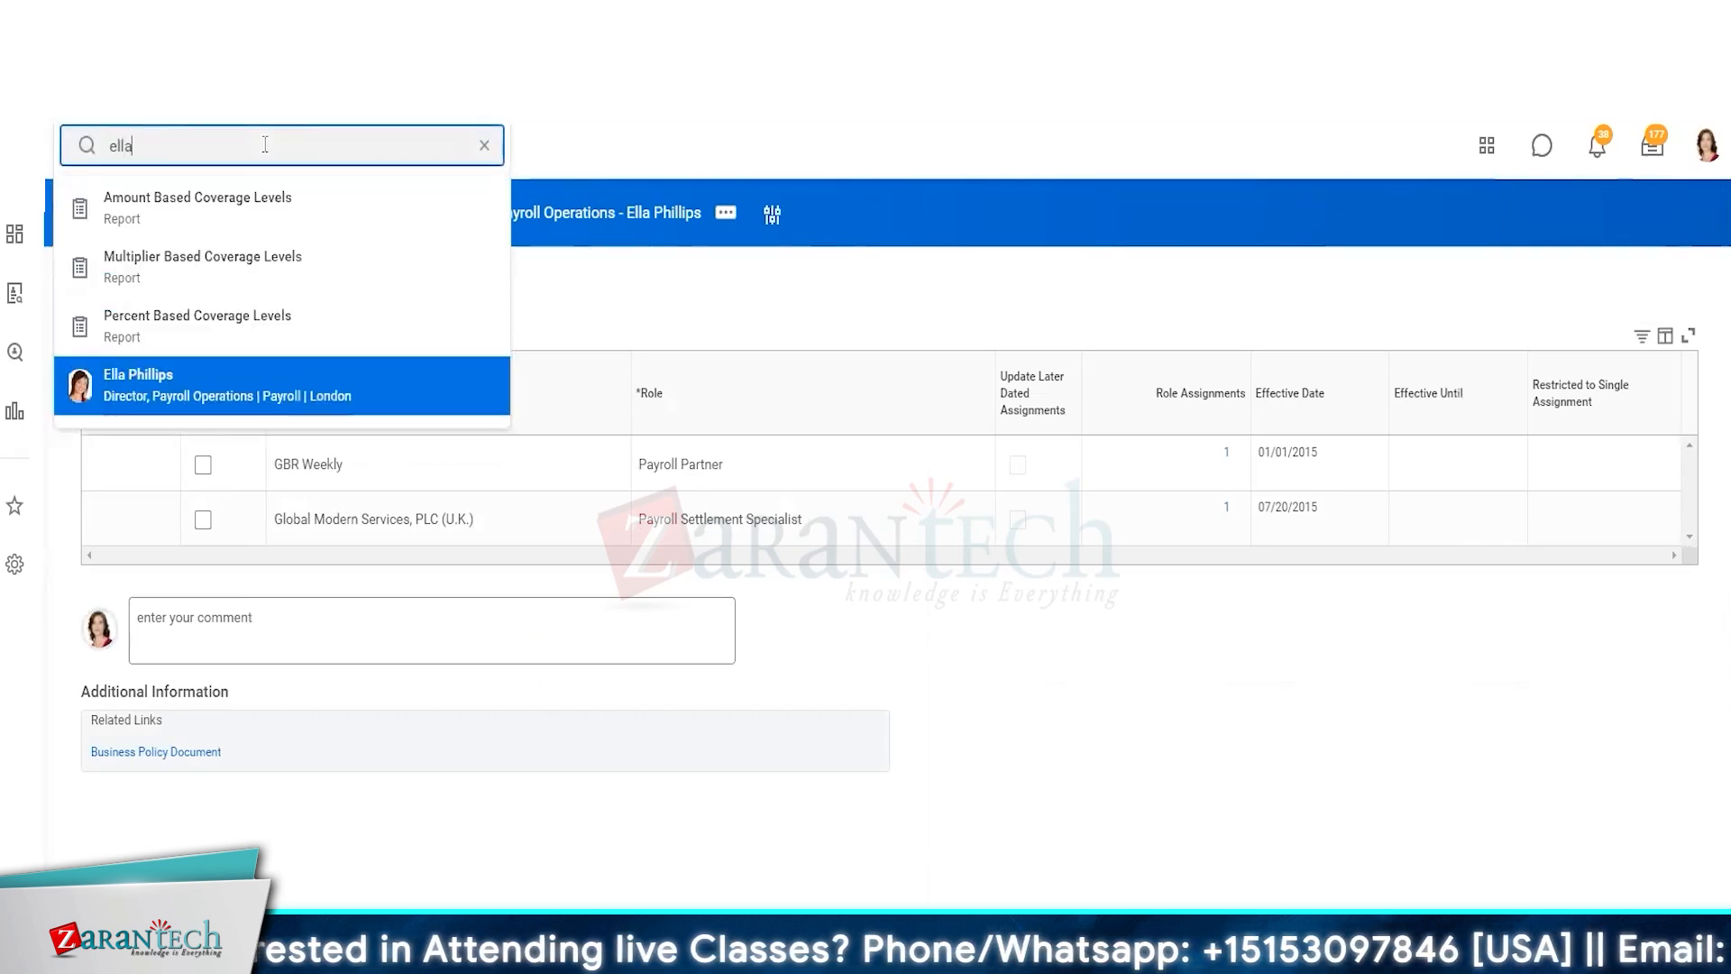
pyautogui.press('Return')
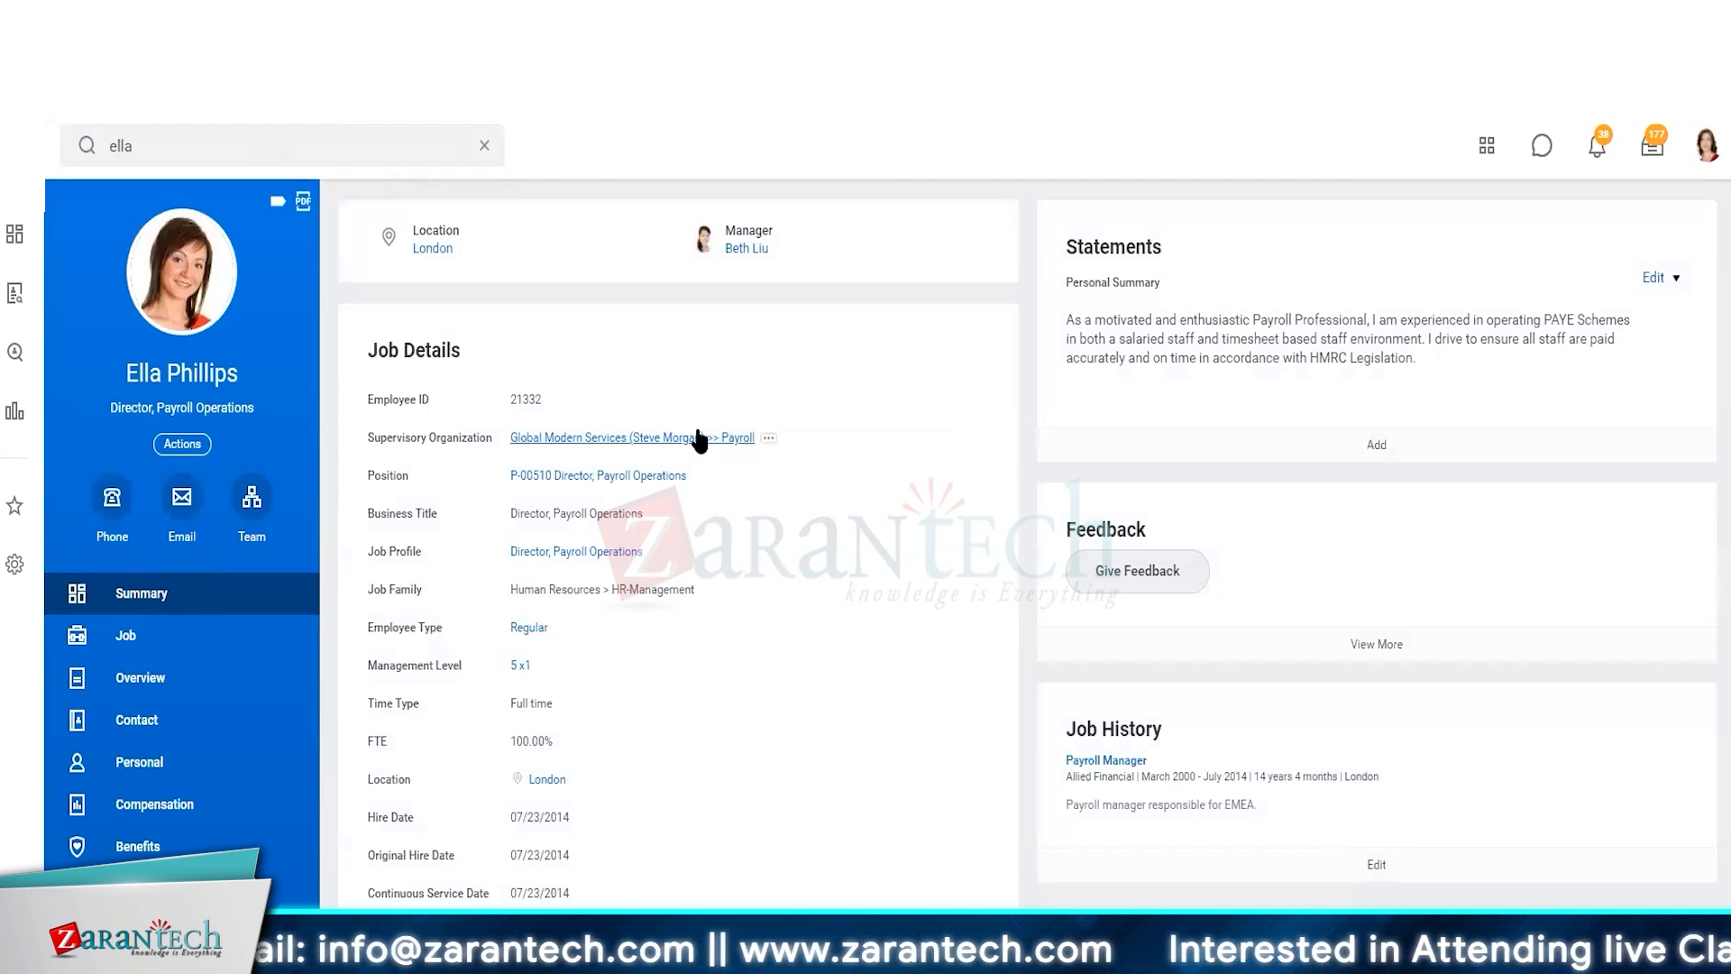
# Open Assign Roles for the worker's Payroll supervisory organization
pyautogui.click(586, 440)
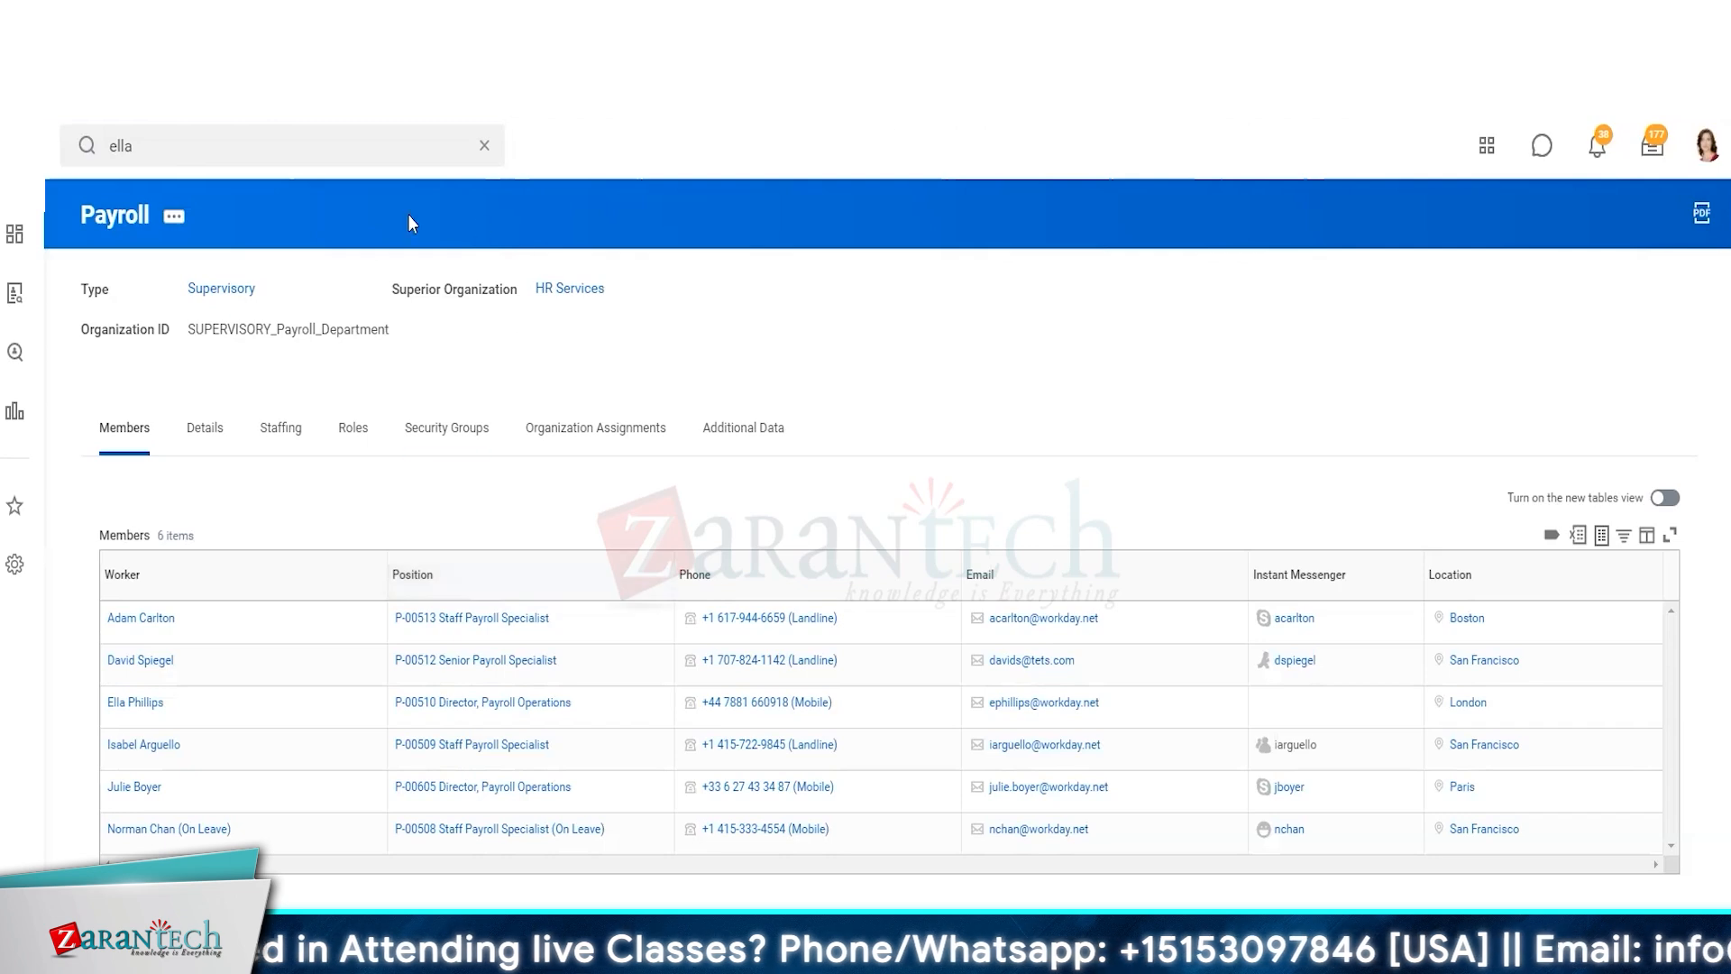
pyautogui.click(177, 217)
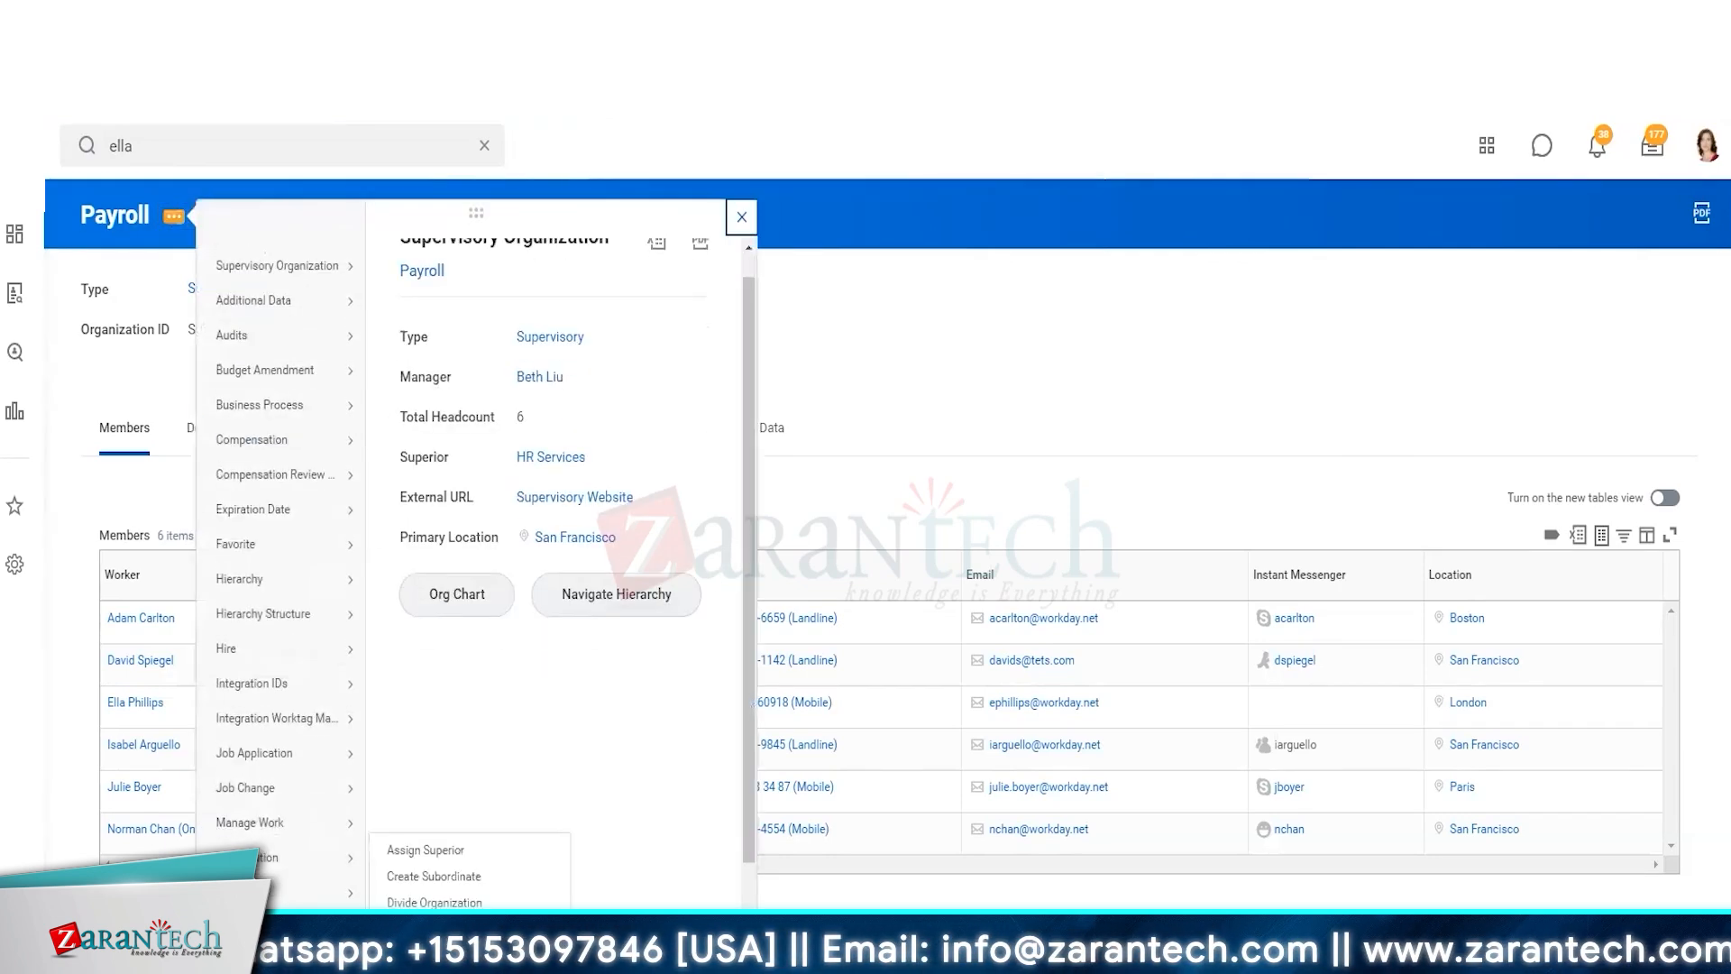
pyautogui.scroll(-3, 271, 721)
pyautogui.moveTo(252, 793)
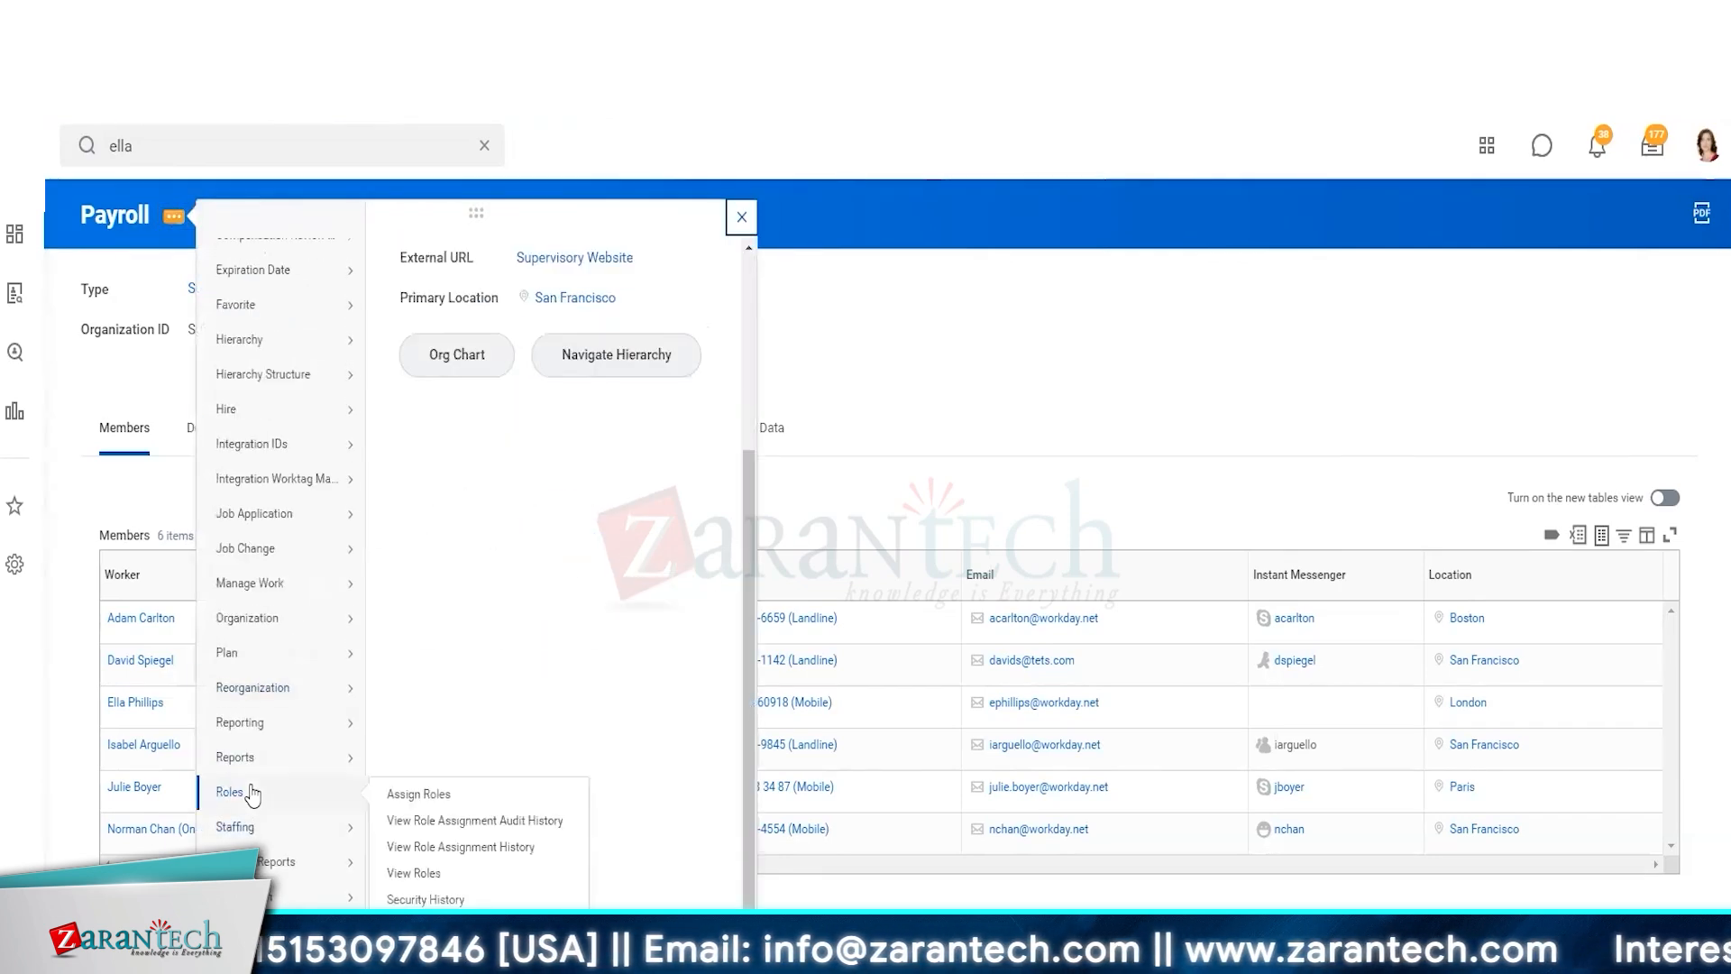
pyautogui.click(432, 798)
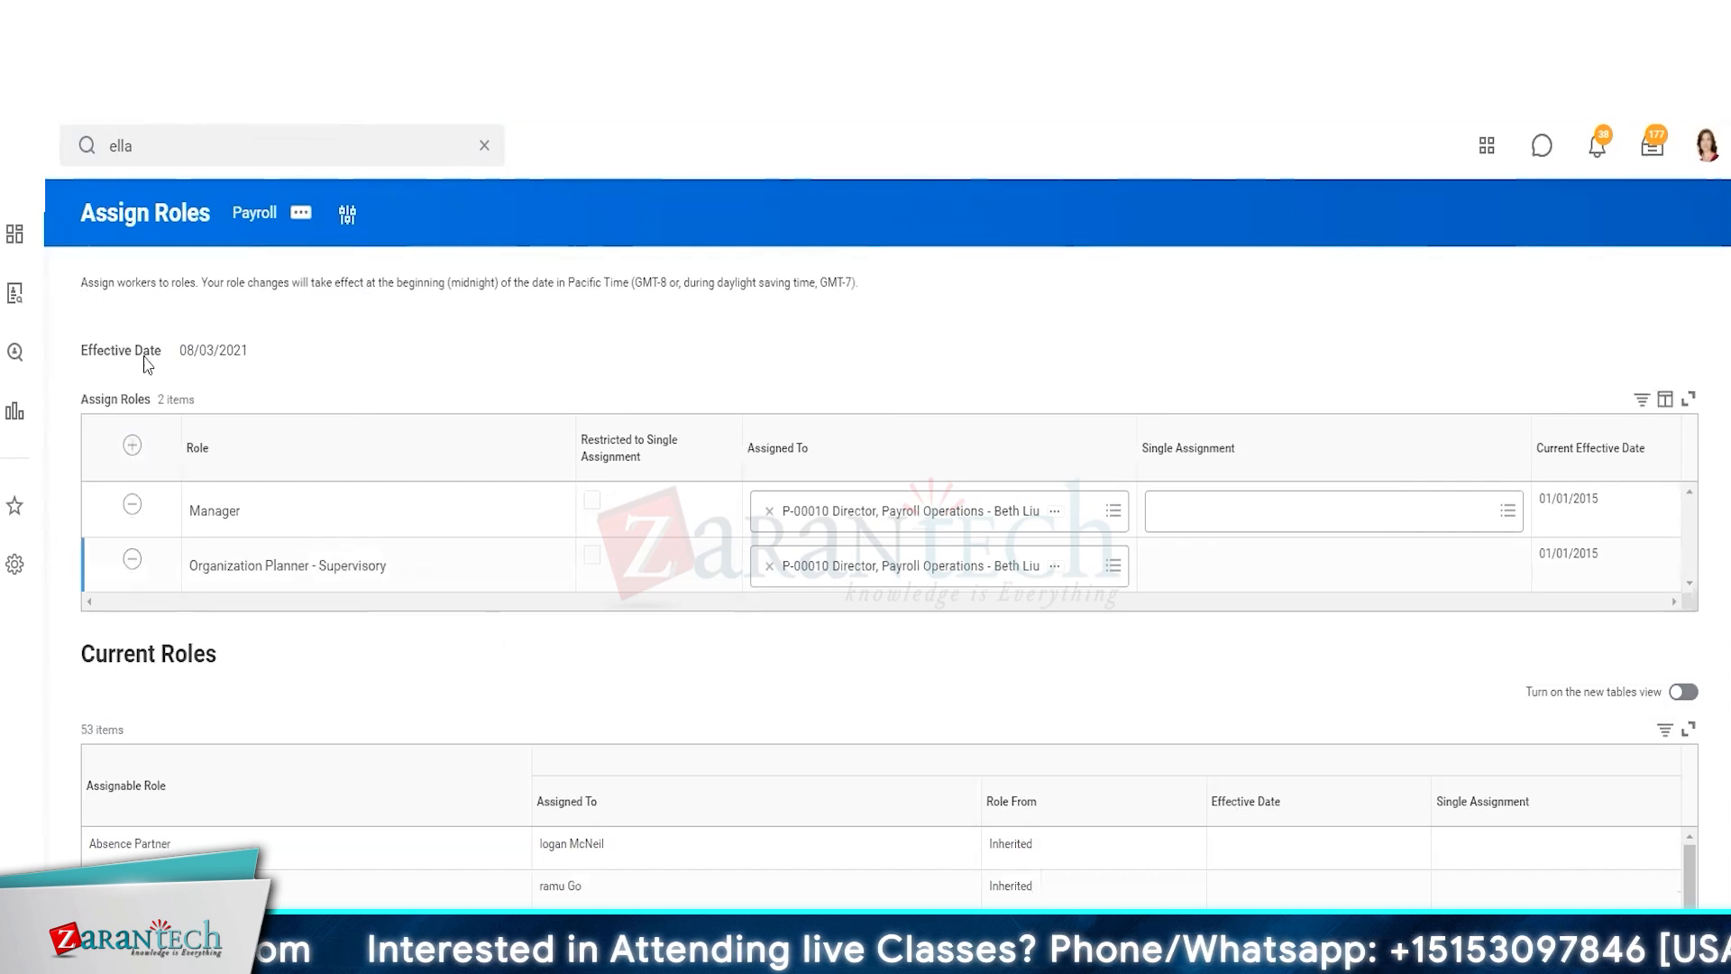
# Add a Payroll Interface Partner role assignment for position P-00510 Director, Payroll Operations
pyautogui.click(131, 444)
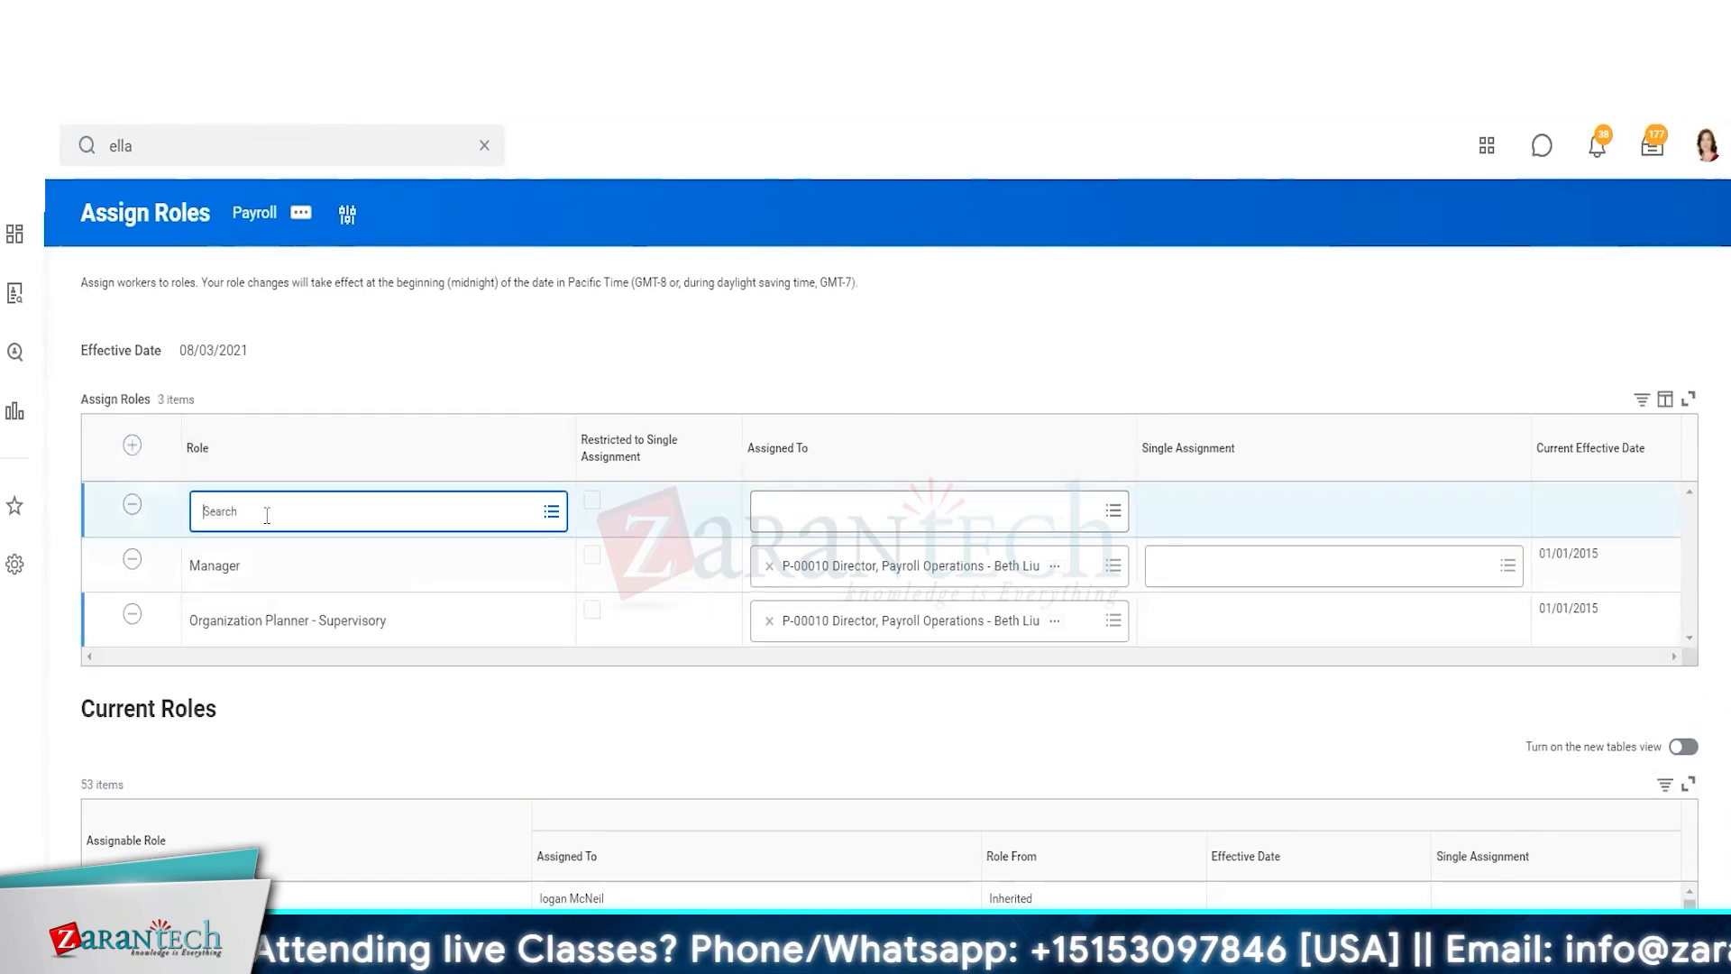
pyautogui.click(266, 515)
pyautogui.write('pay')
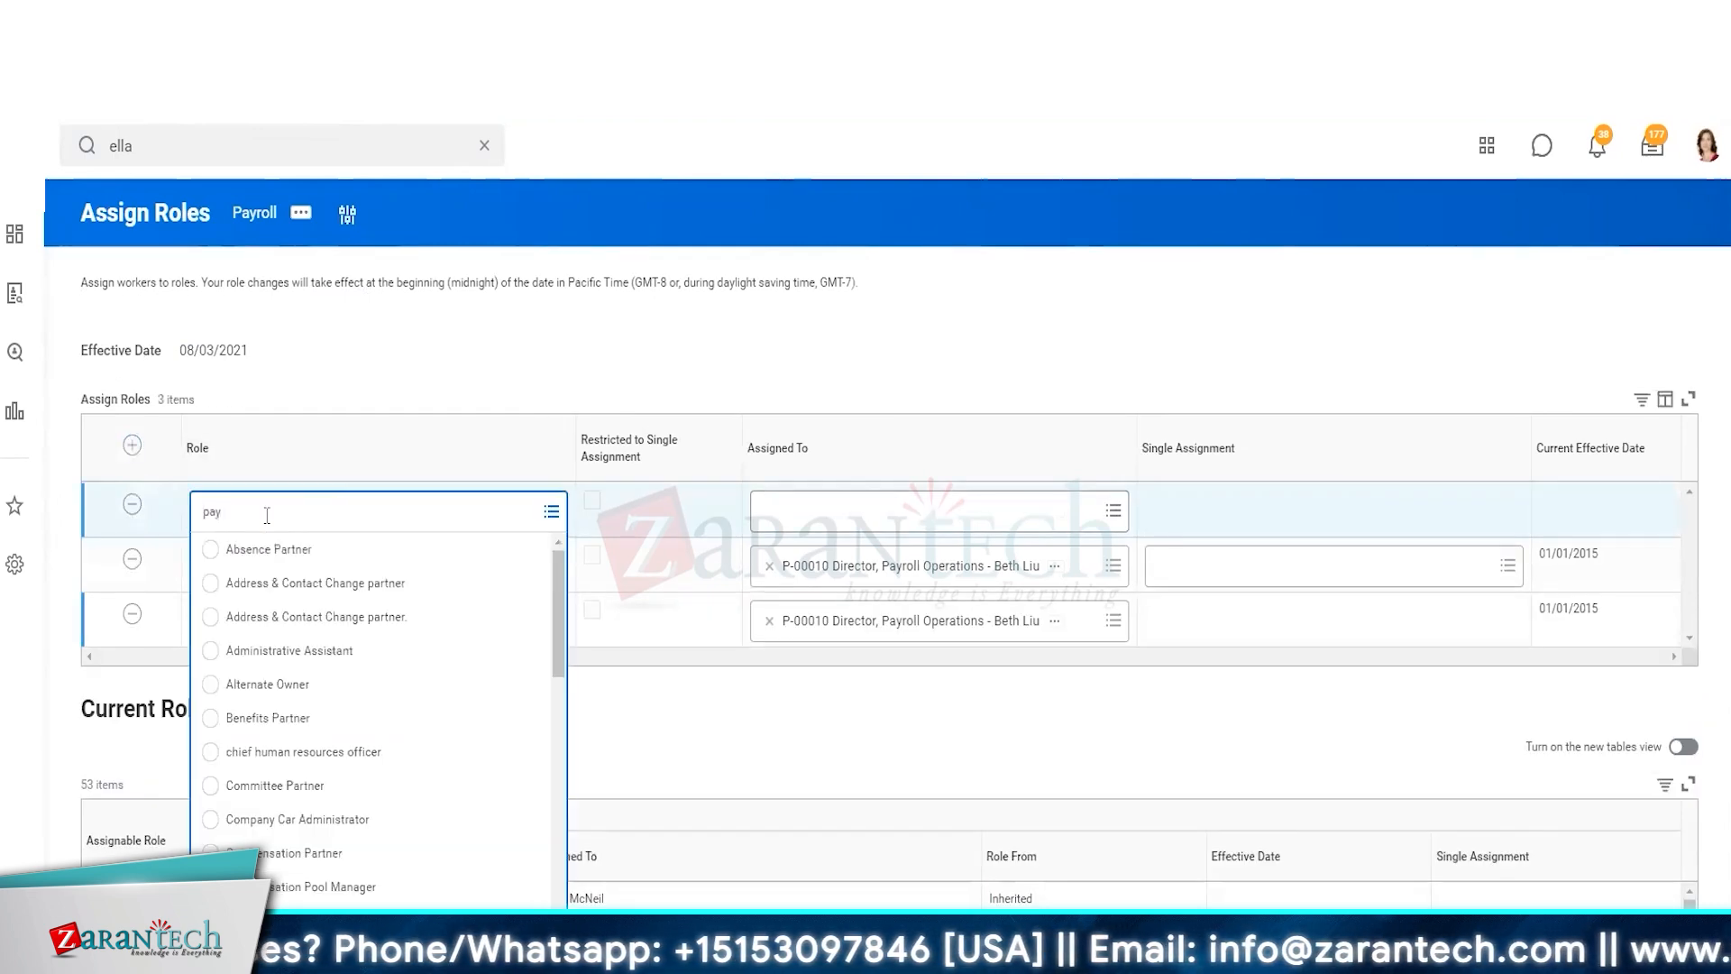
pyautogui.write('roll')
pyautogui.press('Return')
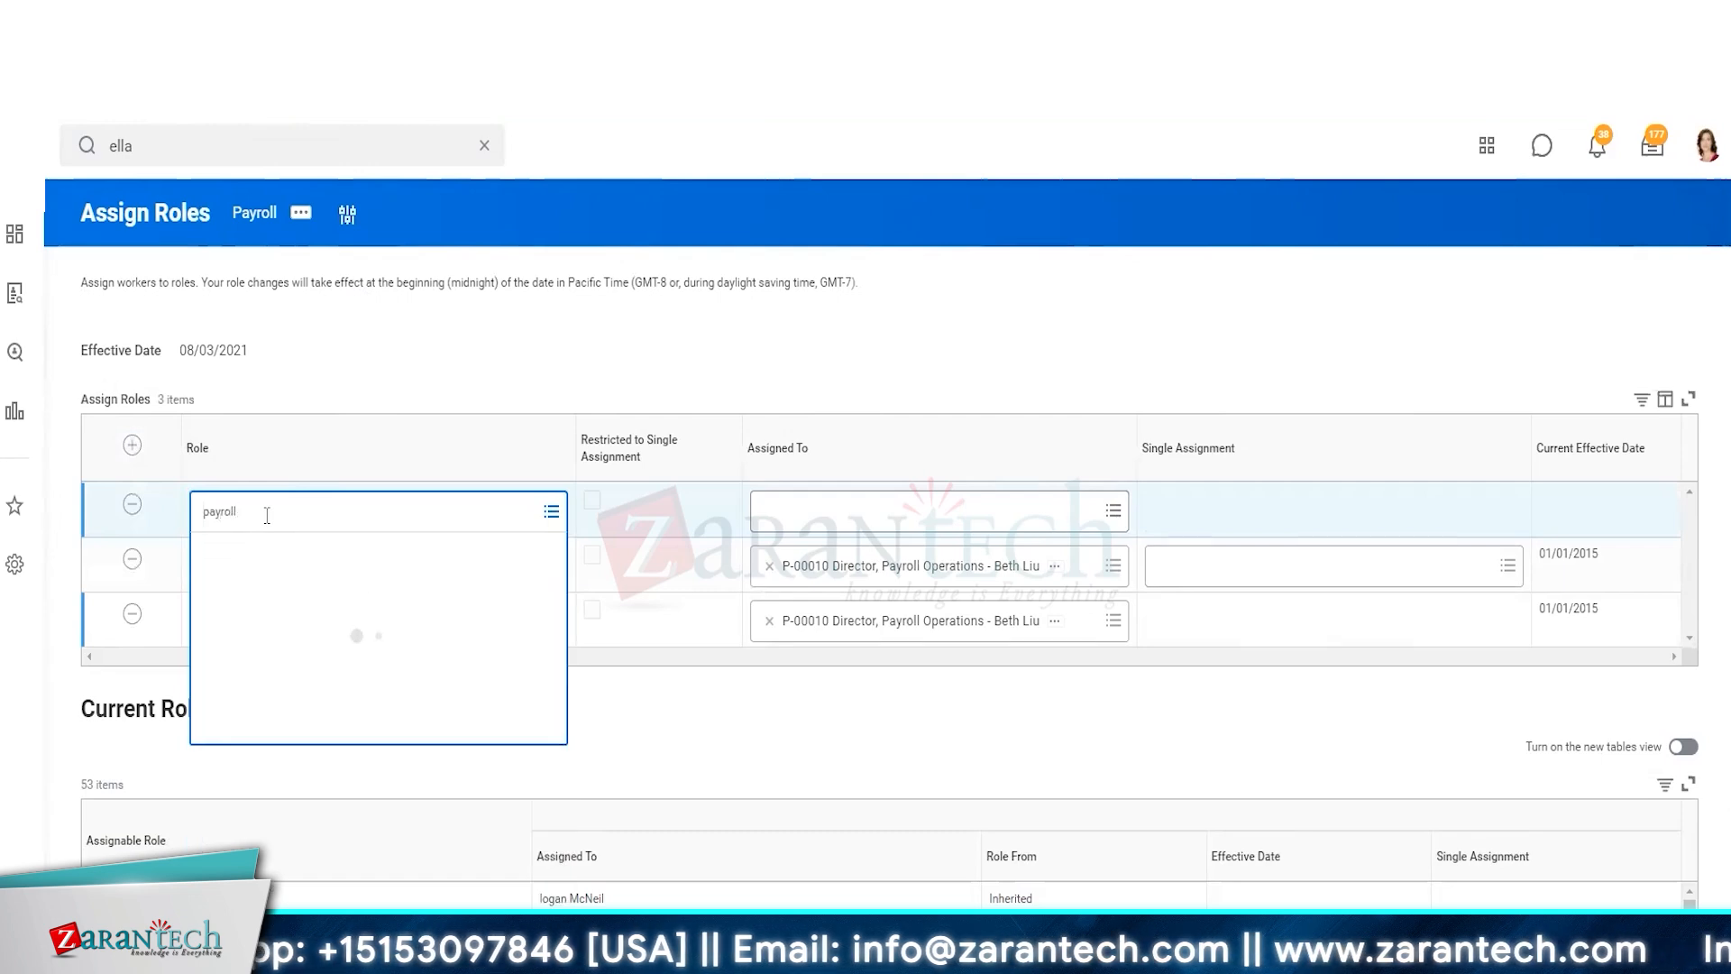
pyautogui.click(982, 515)
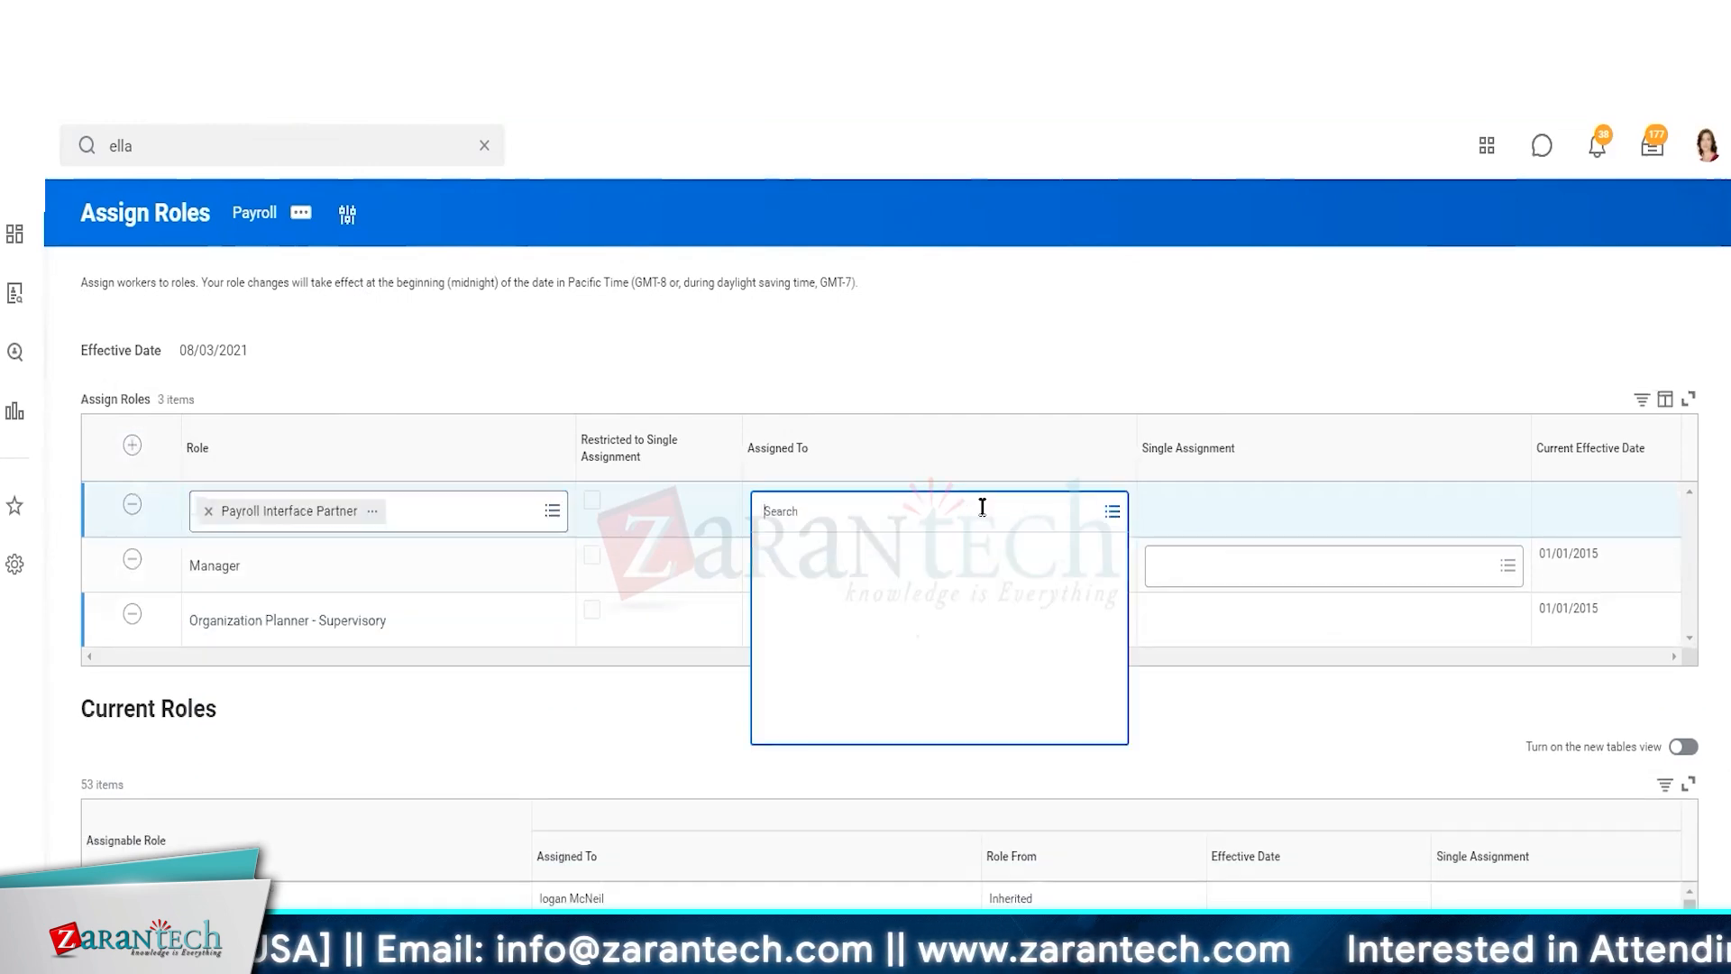
pyautogui.write('elaa')
pyautogui.press('Return')
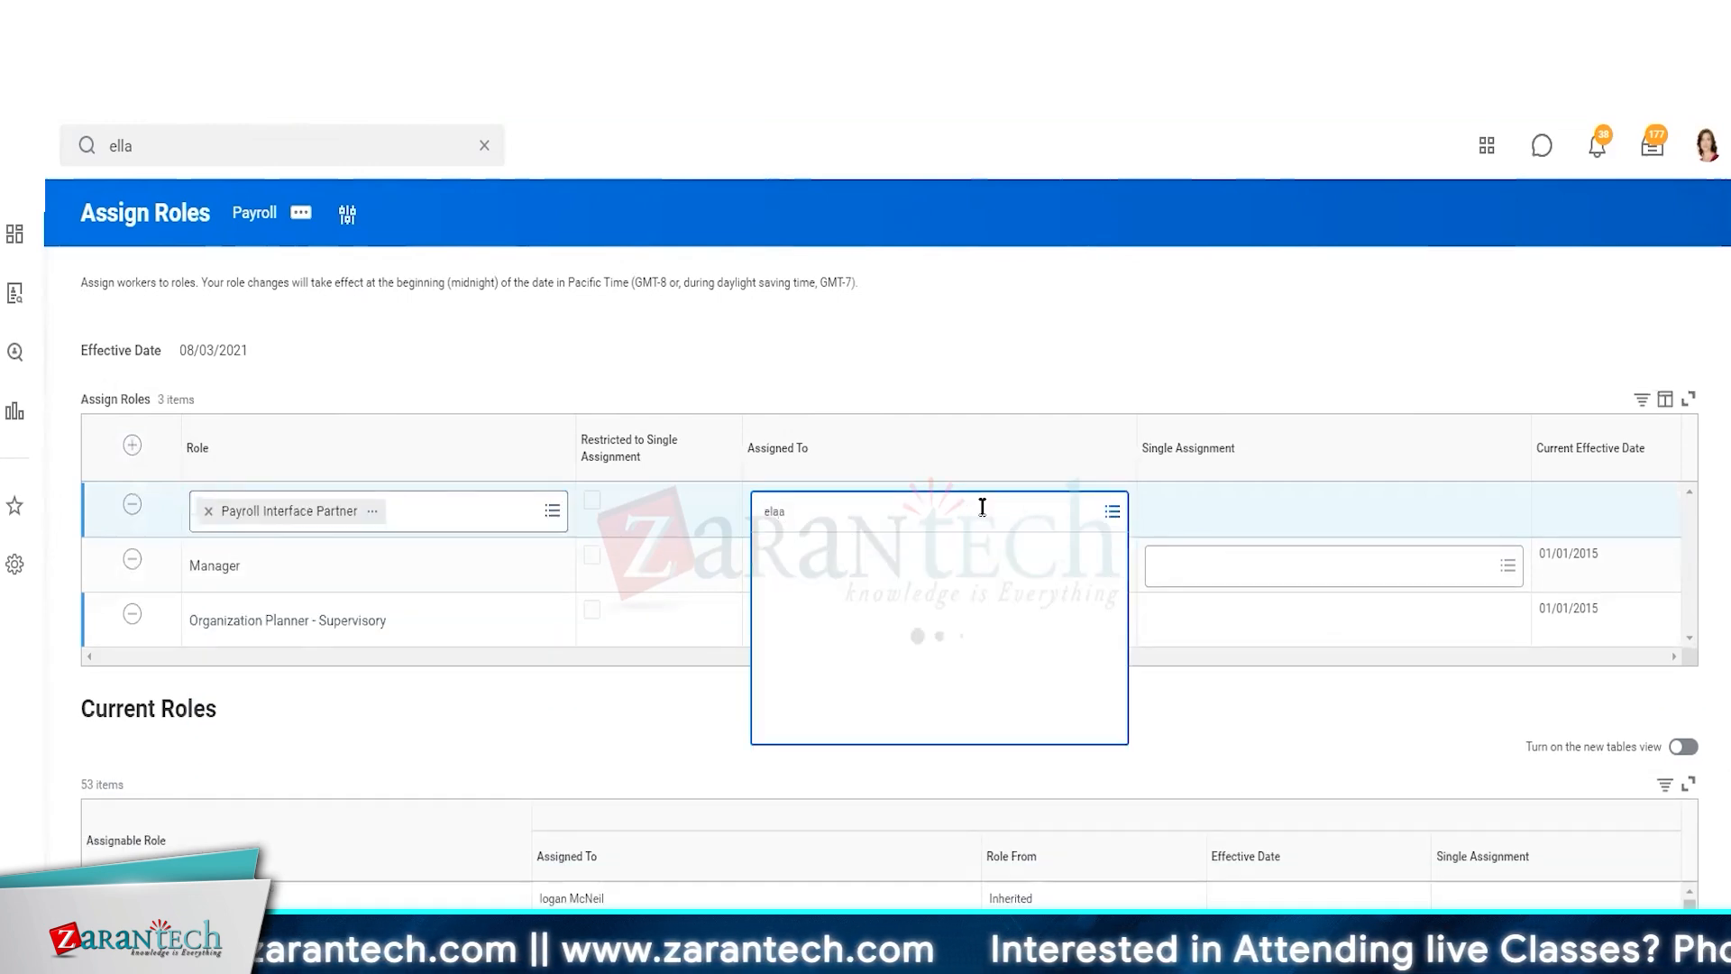
pyautogui.write('e')
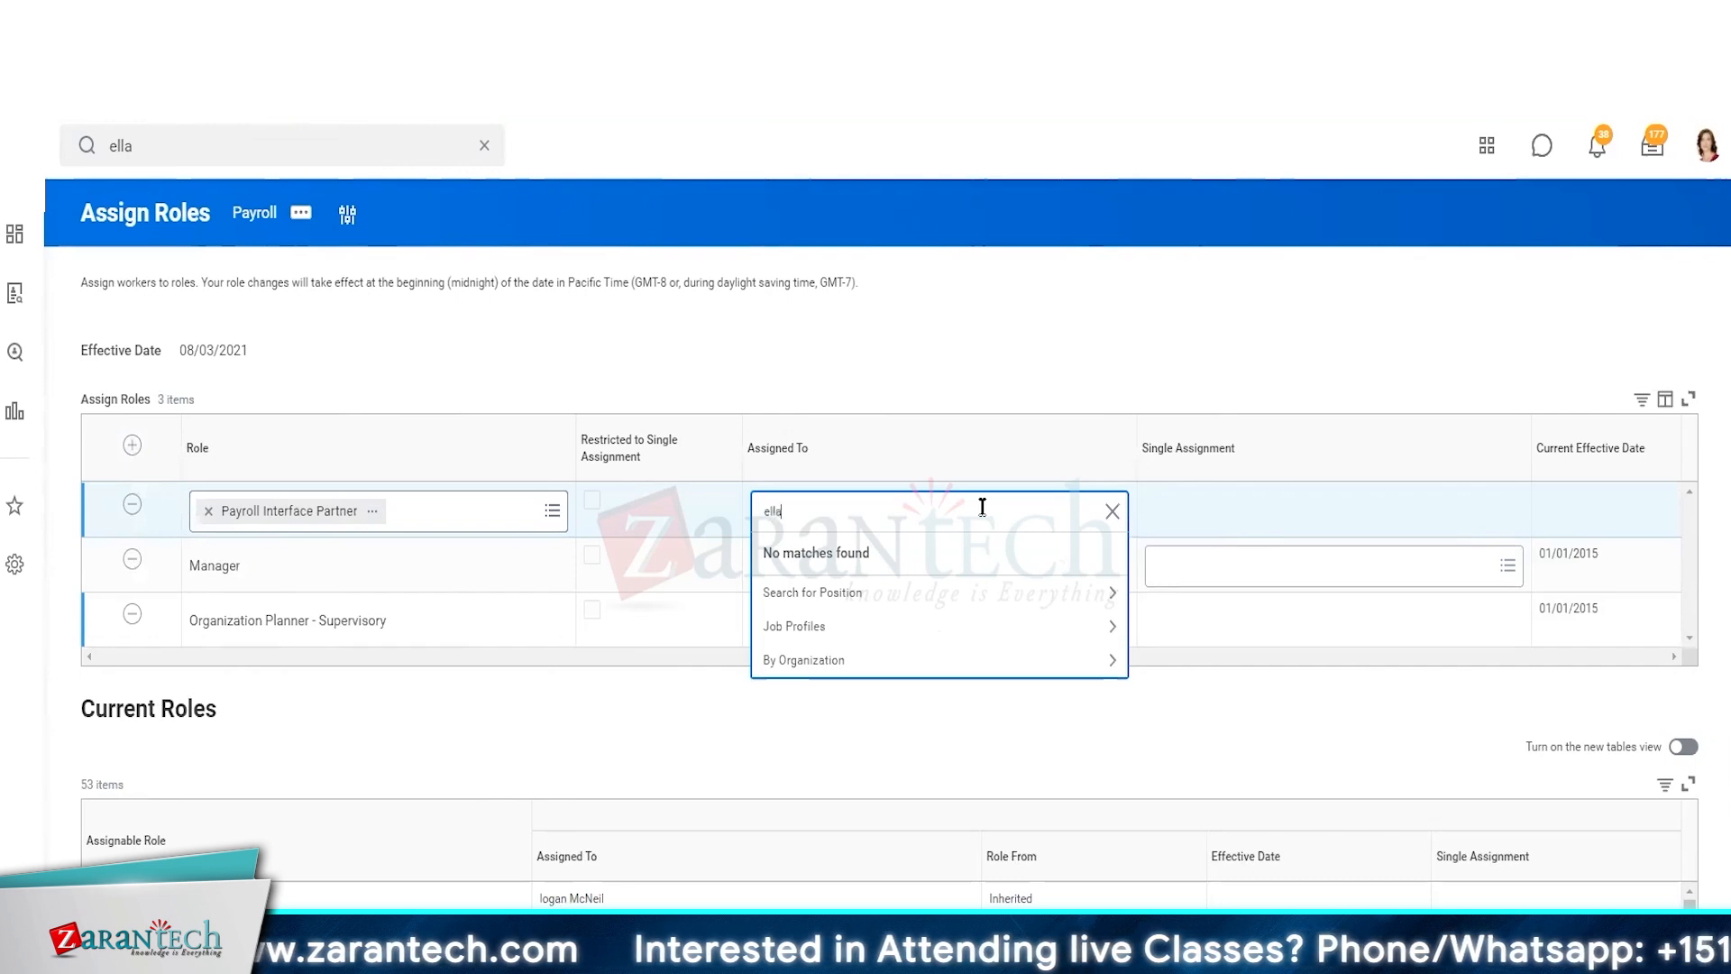
pyautogui.write('lla')
pyautogui.press('Return')
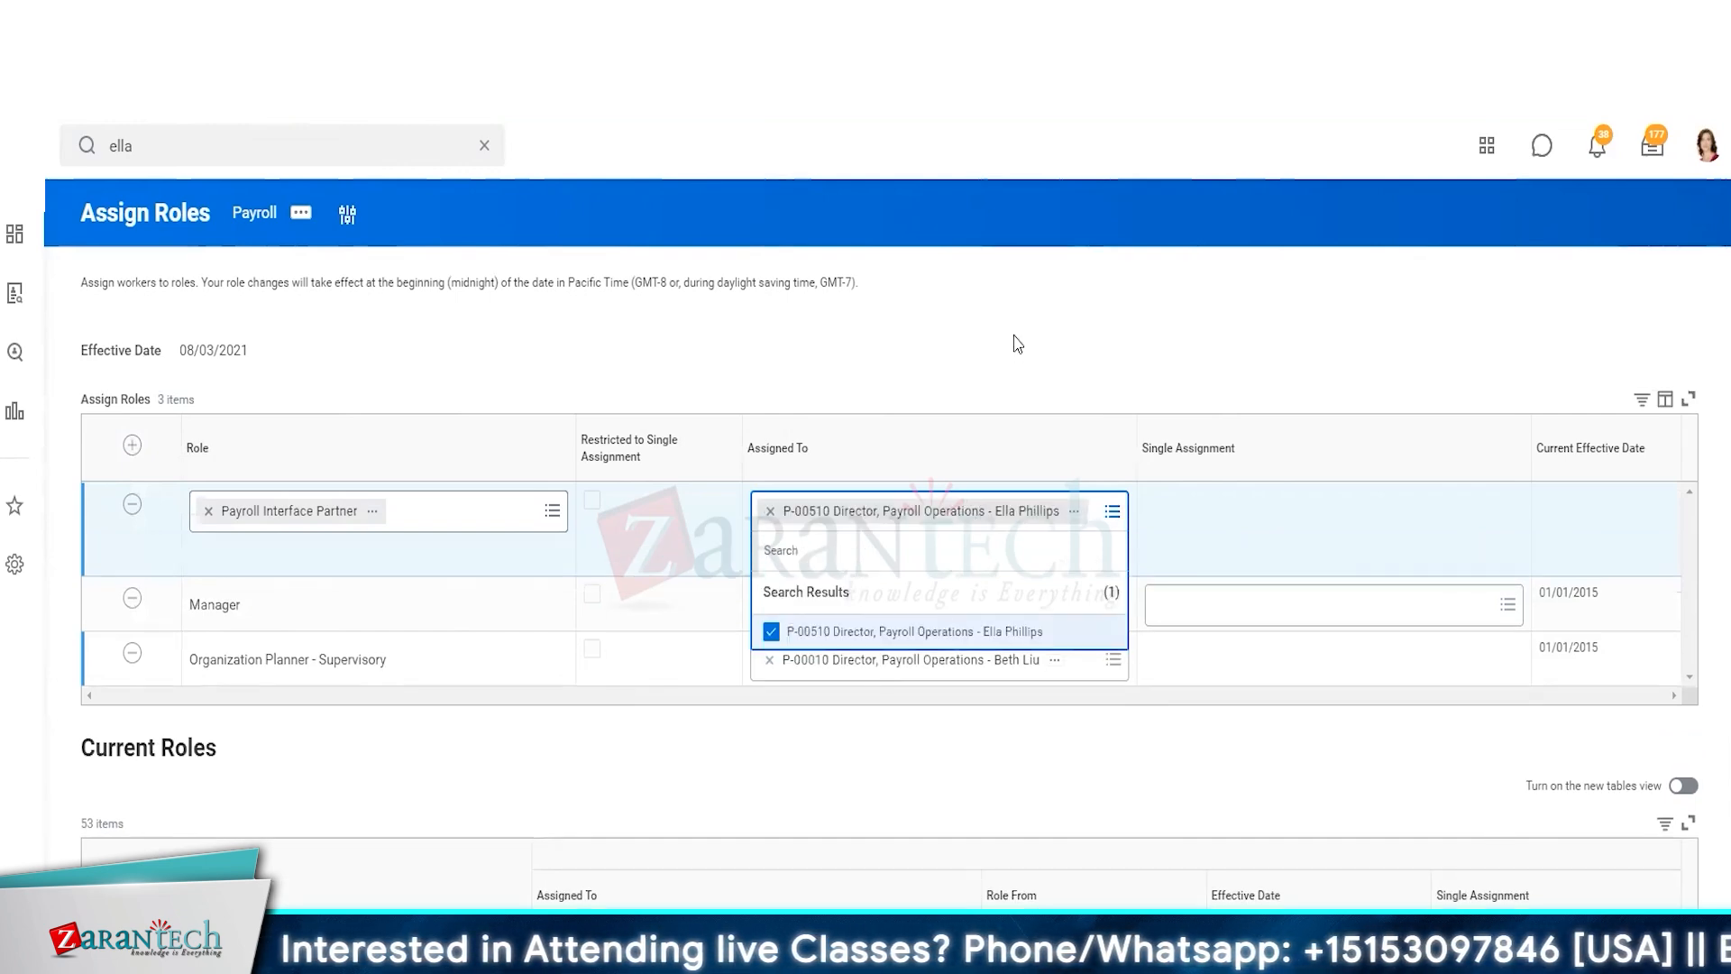
pyautogui.click(1017, 343)
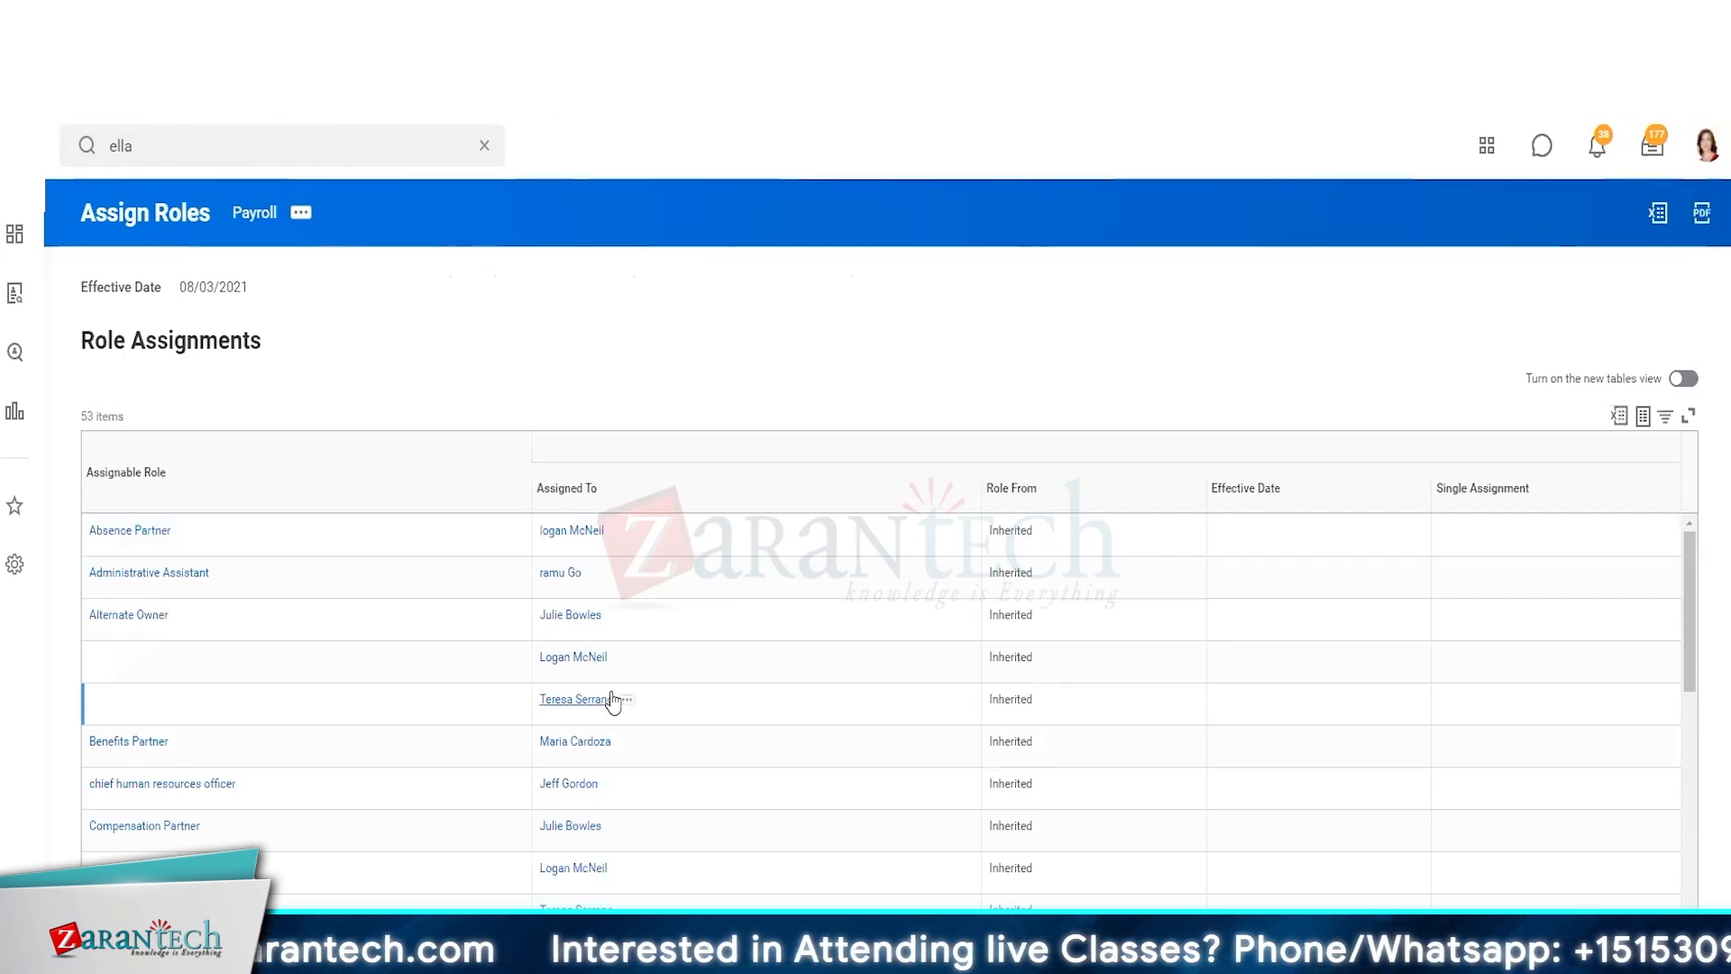
# Review the organization's role assignments for the new Payroll Interface Partner entry
pyautogui.scroll(-5, 610, 700)
pyautogui.scroll(-10, 610, 700)
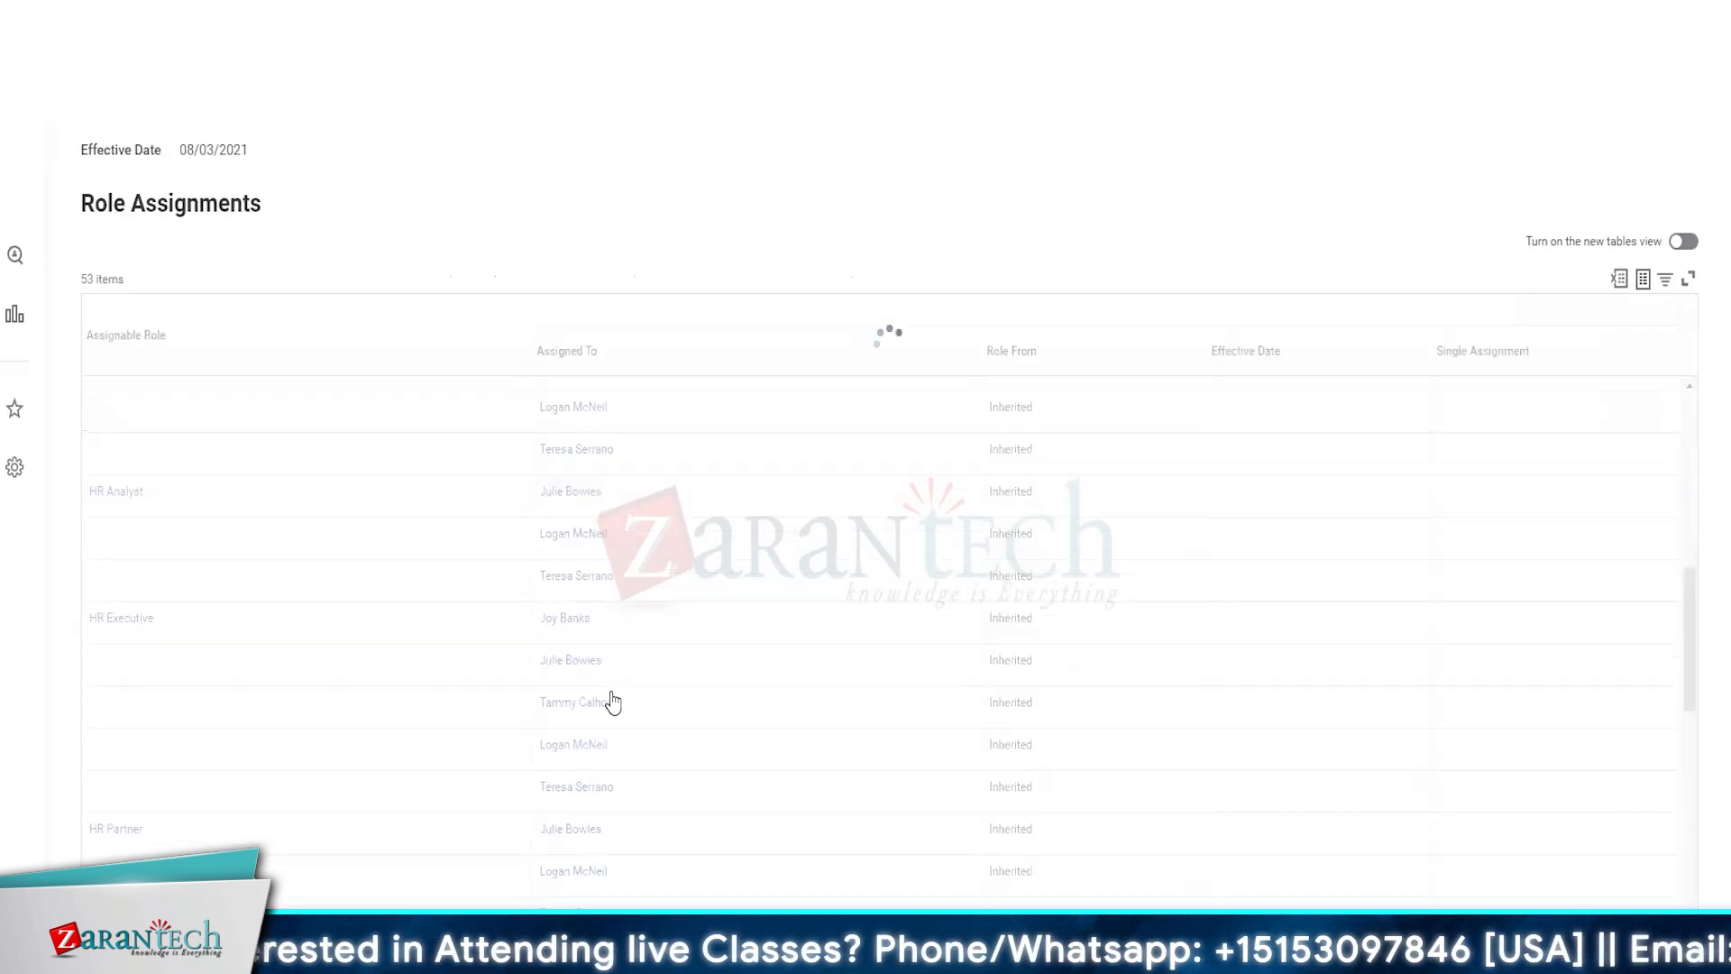
pyautogui.scroll(-3, 611, 699)
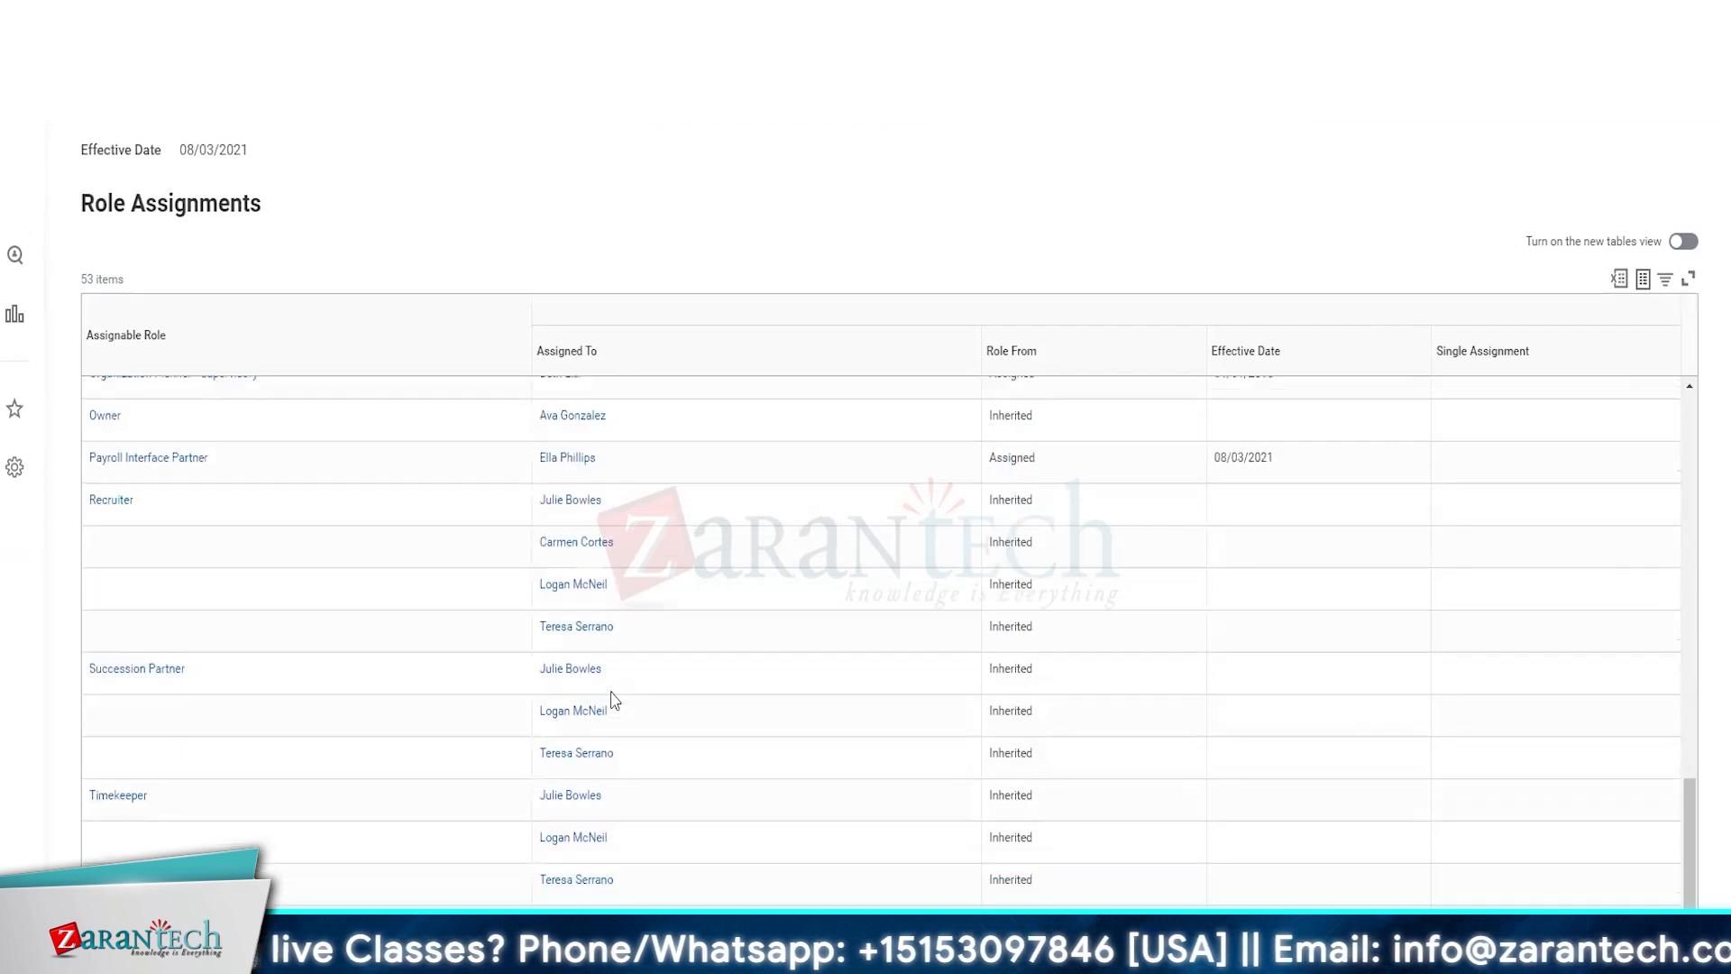
pyautogui.moveTo(553, 470)
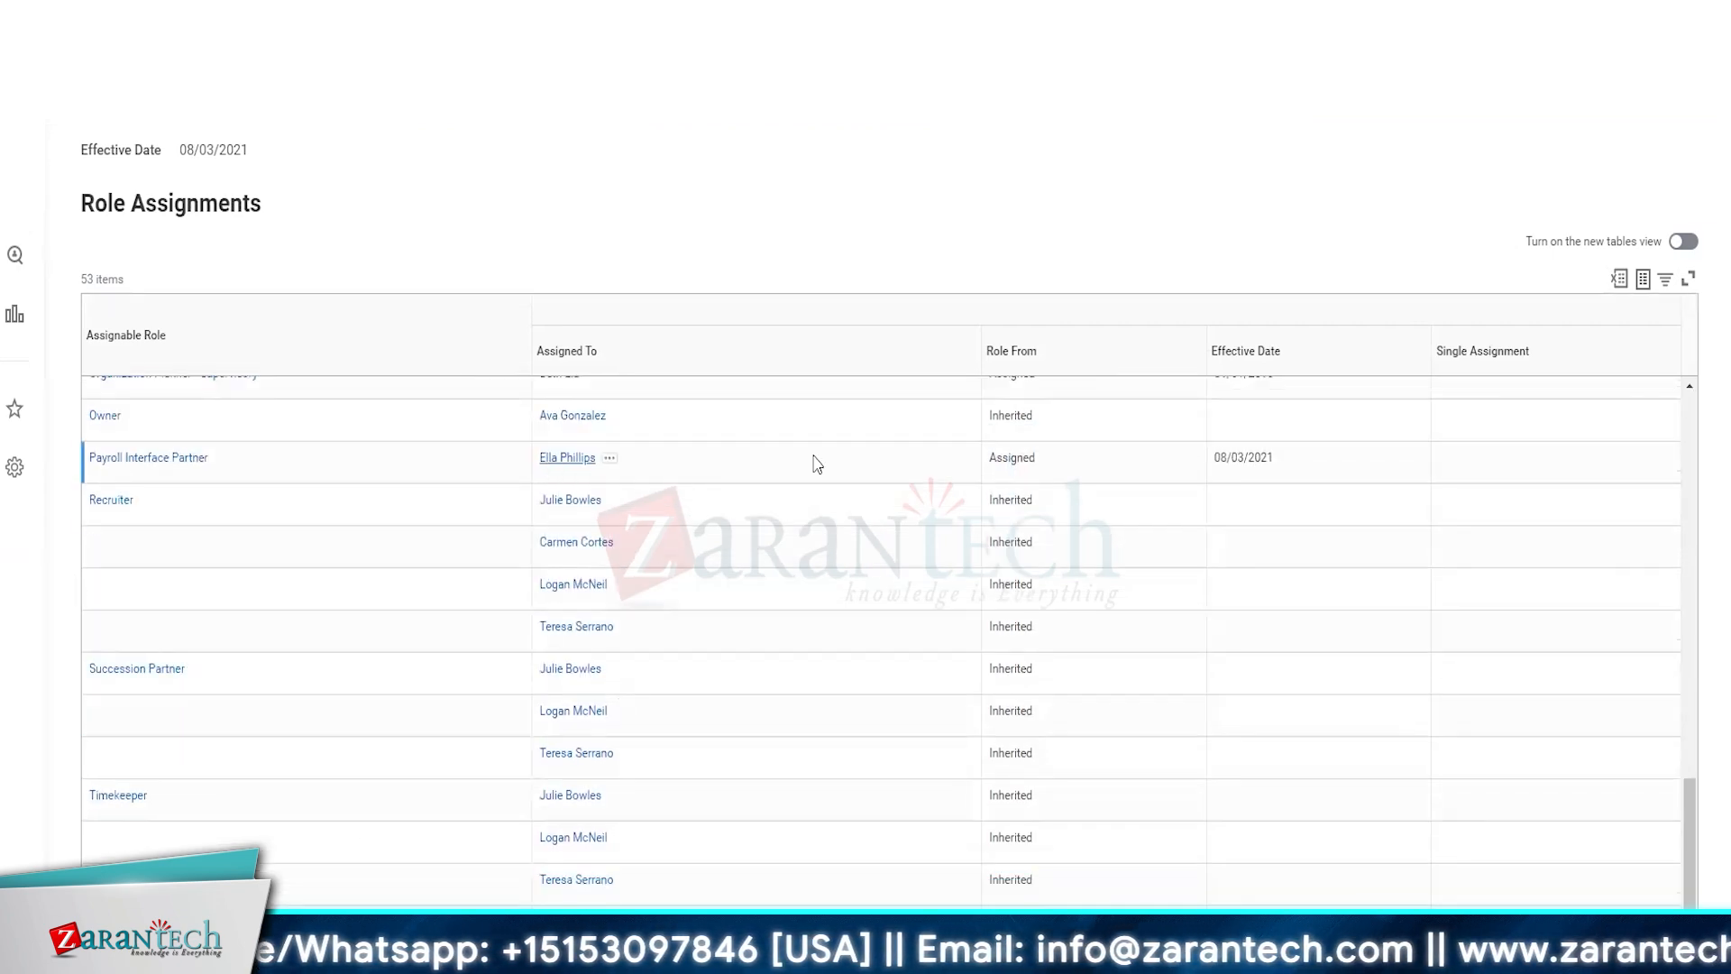
pyautogui.click(1244, 480)
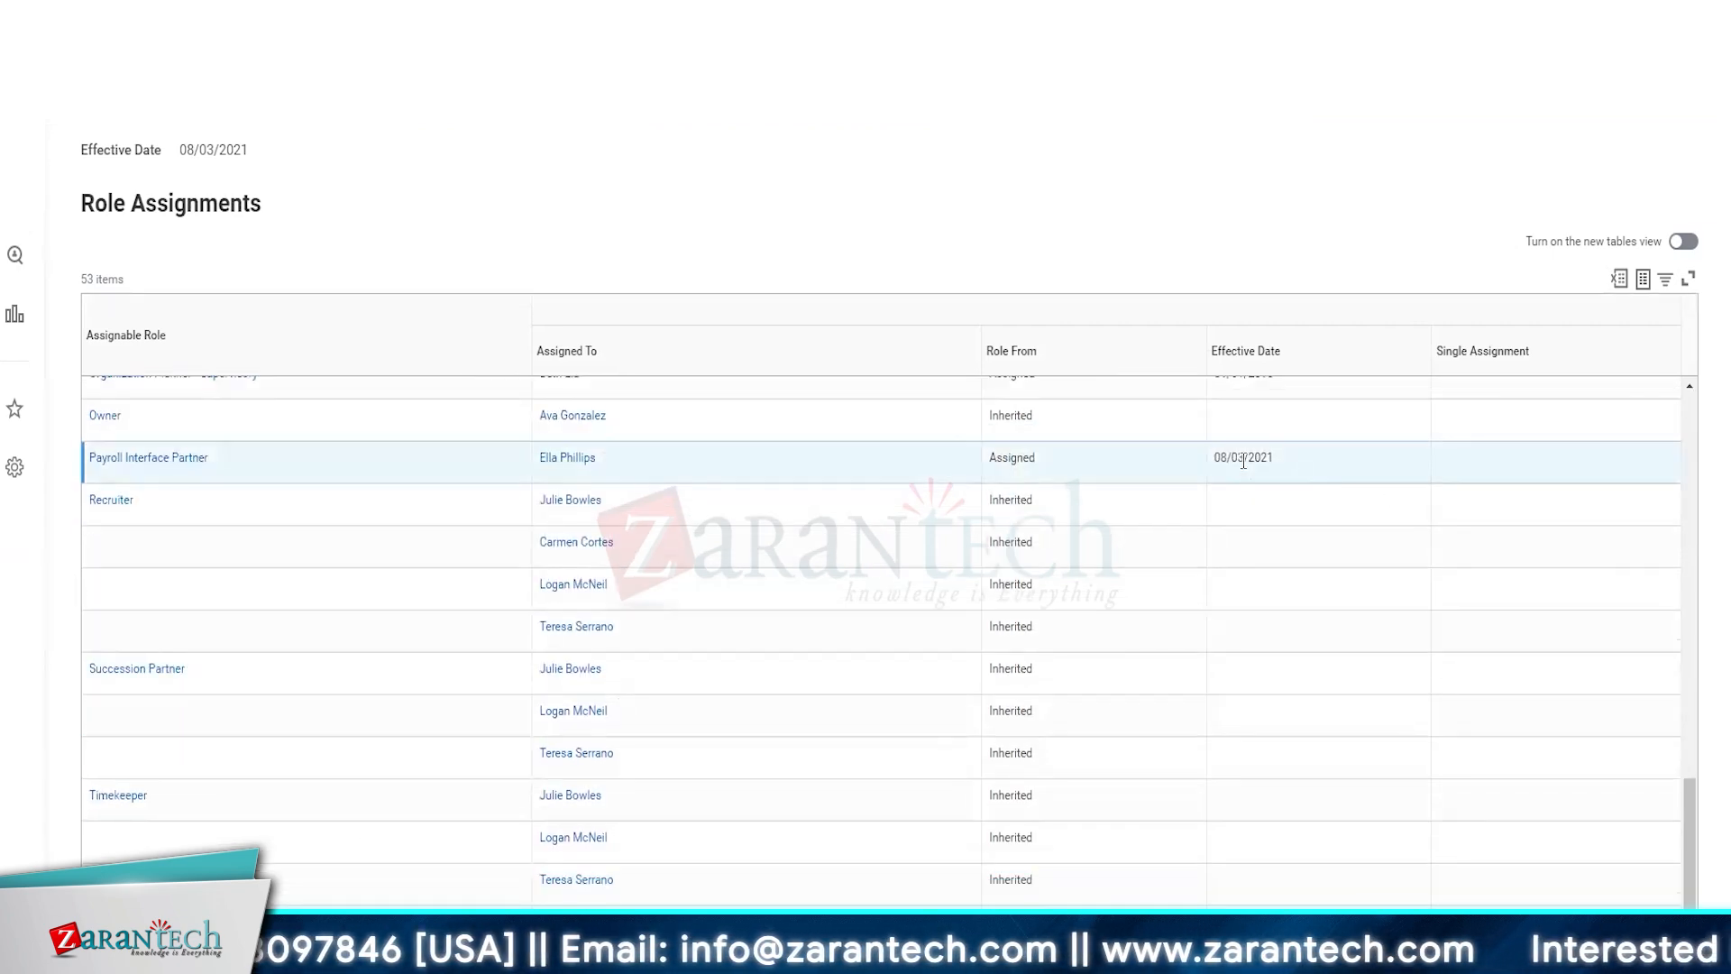
pyautogui.tripleClick(1244, 459)
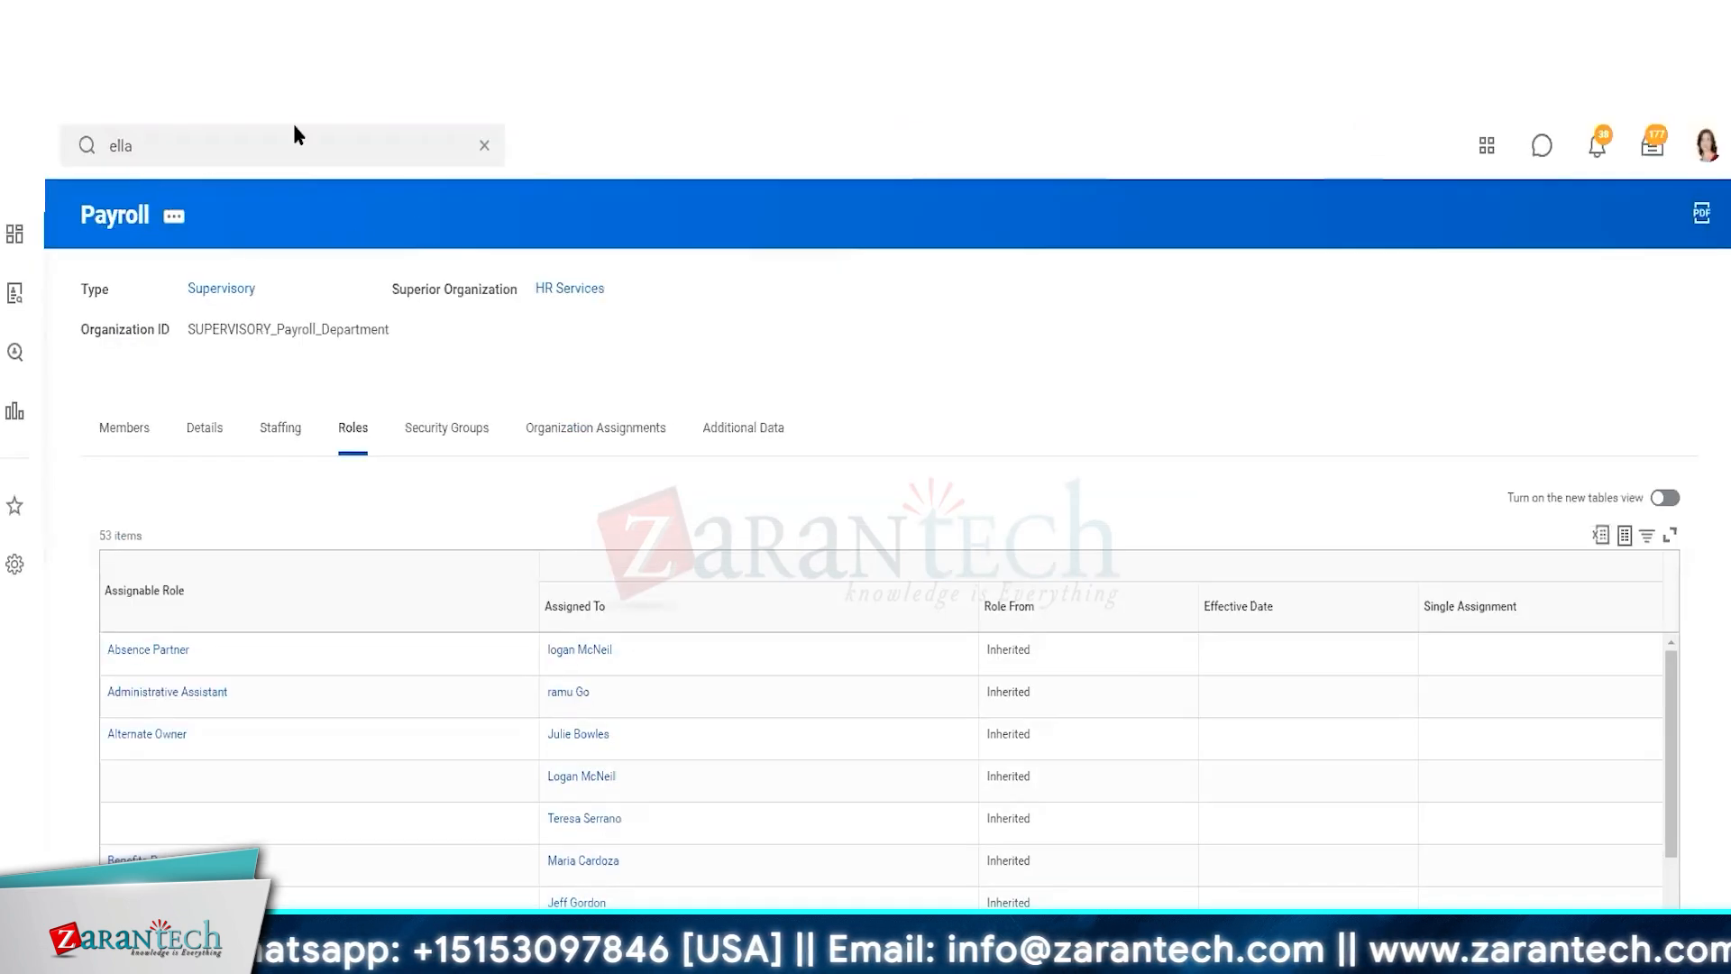
# Return to the worker's profile through the search
pyautogui.click(292, 150)
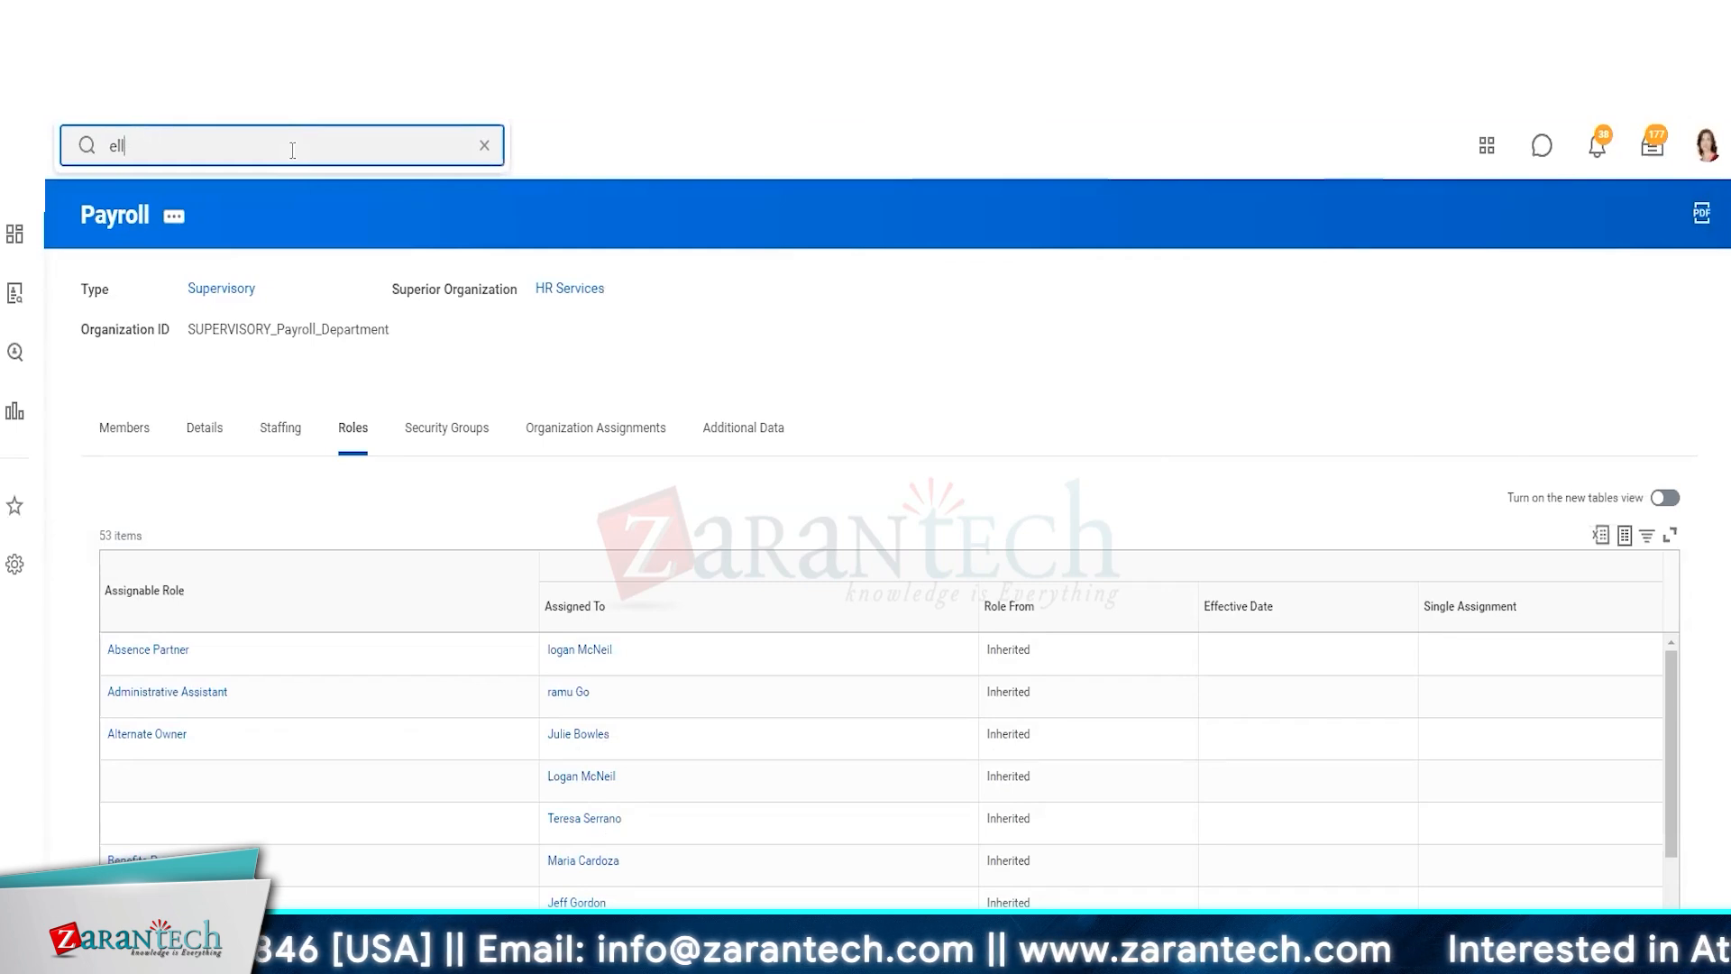
pyautogui.write('a')
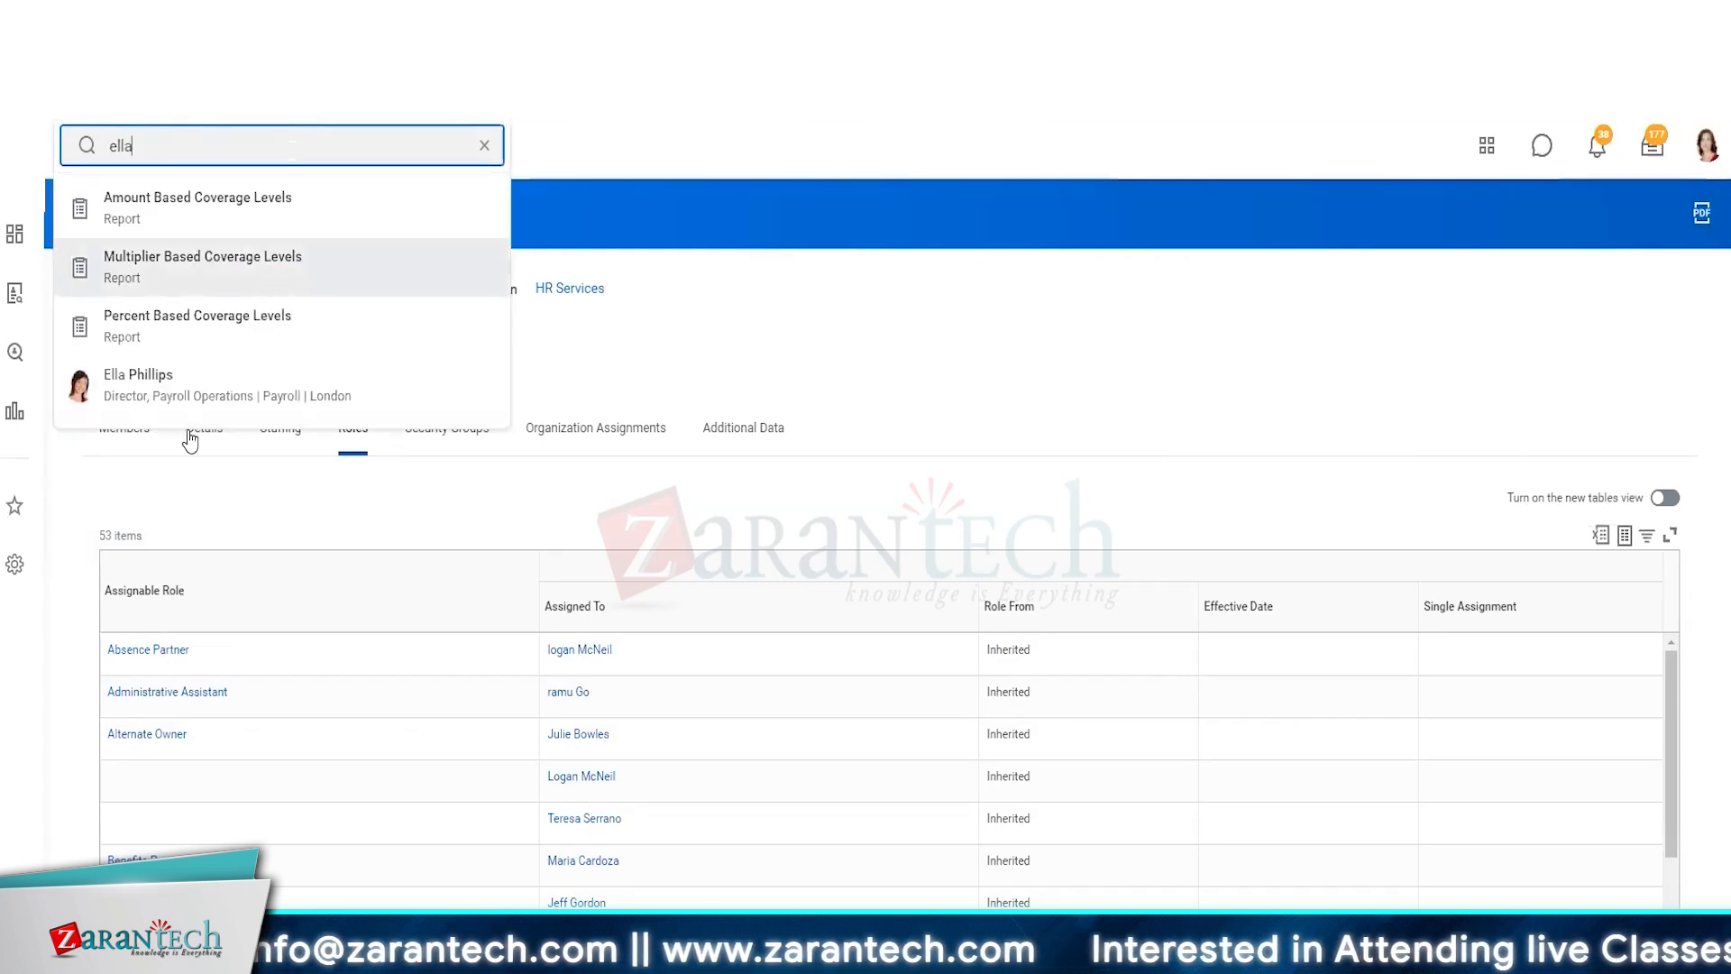
pyautogui.click(197, 385)
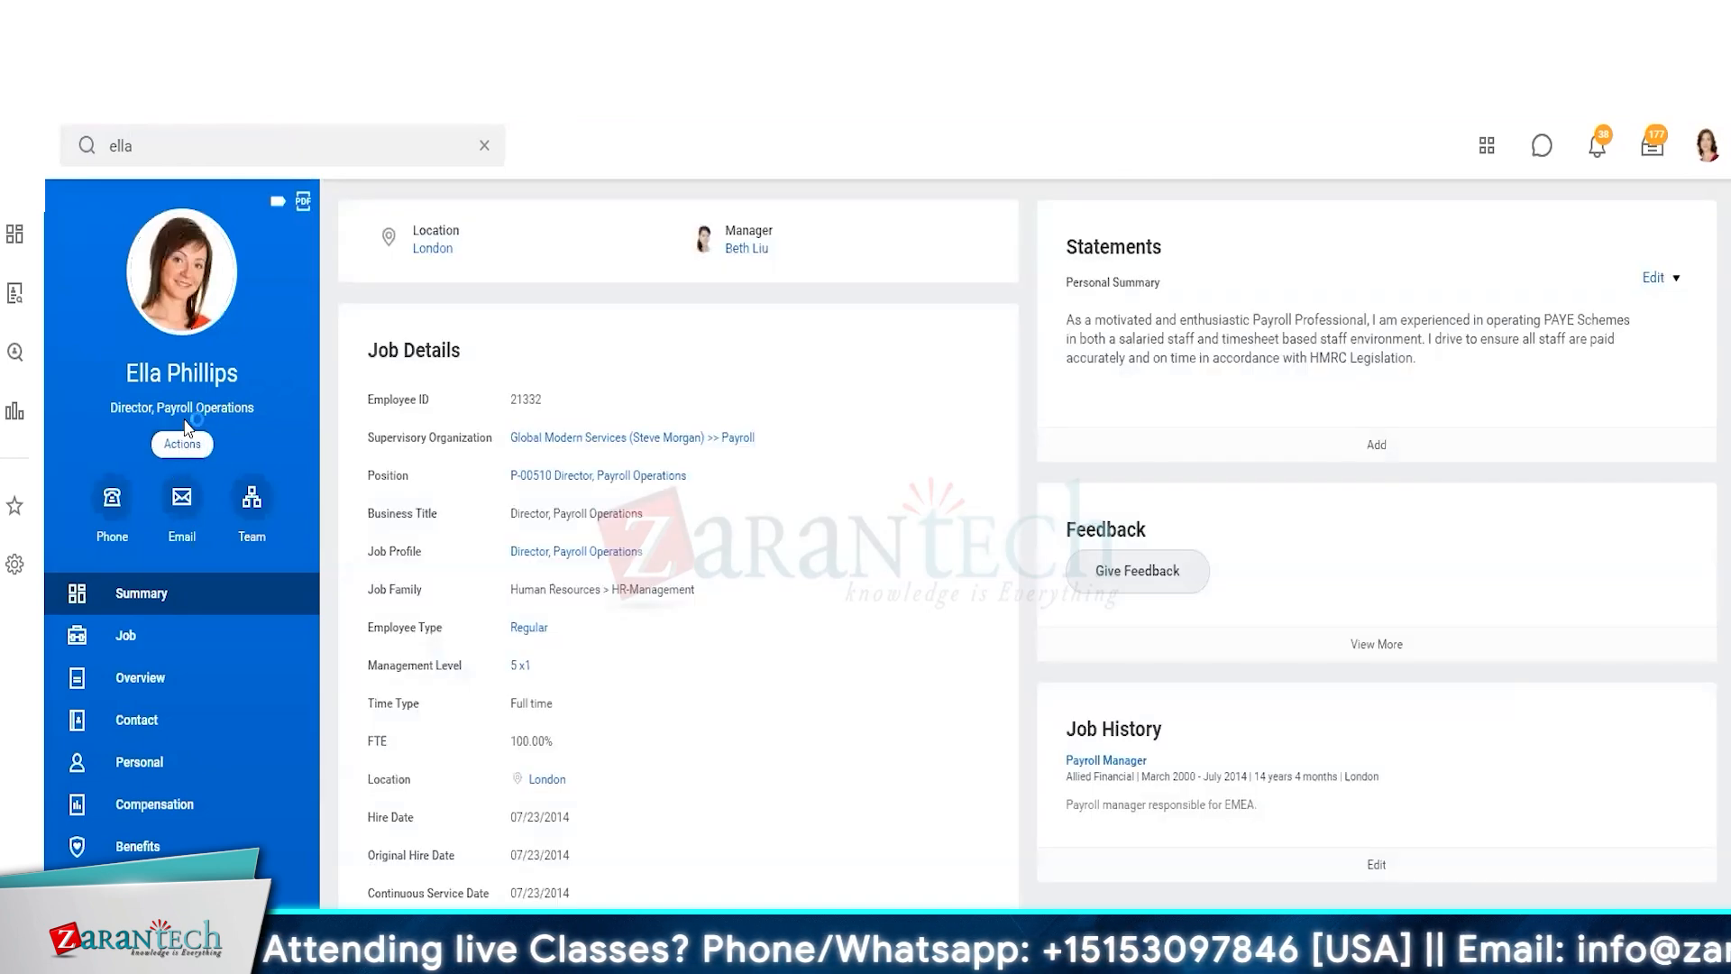
# Open Assign Roles - Add/Remove from the worker's security profile actions
pyautogui.click(184, 442)
pyautogui.scroll(-5, 232, 825)
pyautogui.moveTo(232, 833)
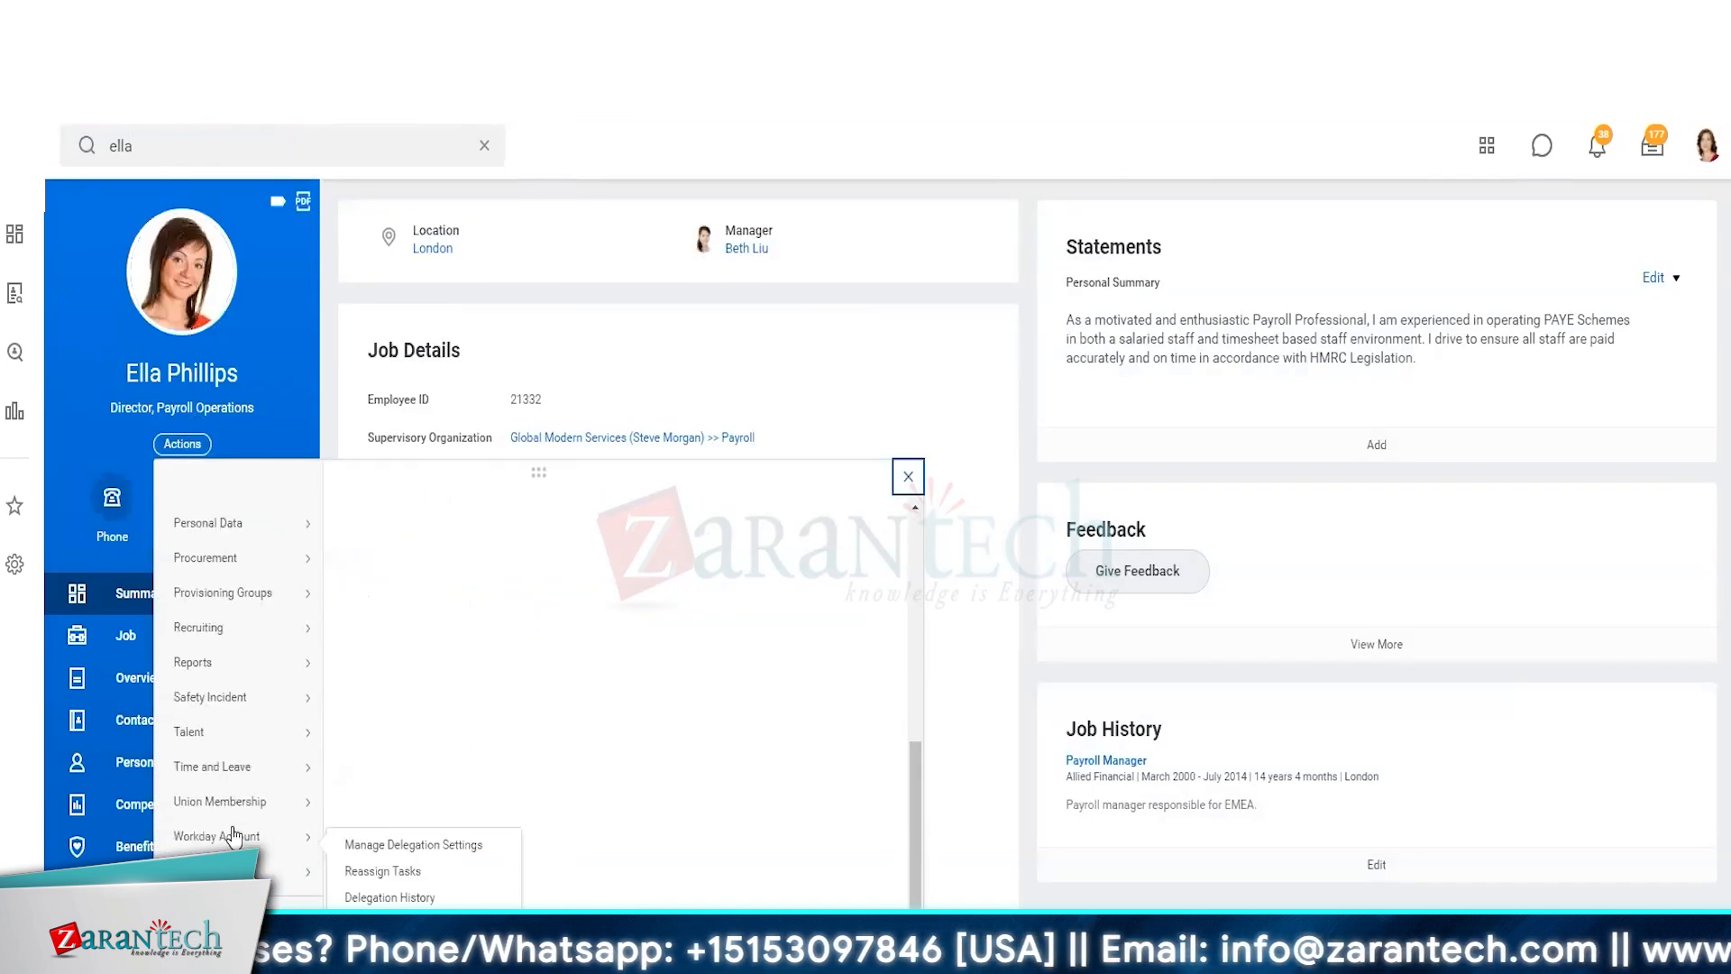
pyautogui.scroll(5, 232, 834)
pyautogui.moveTo(232, 744)
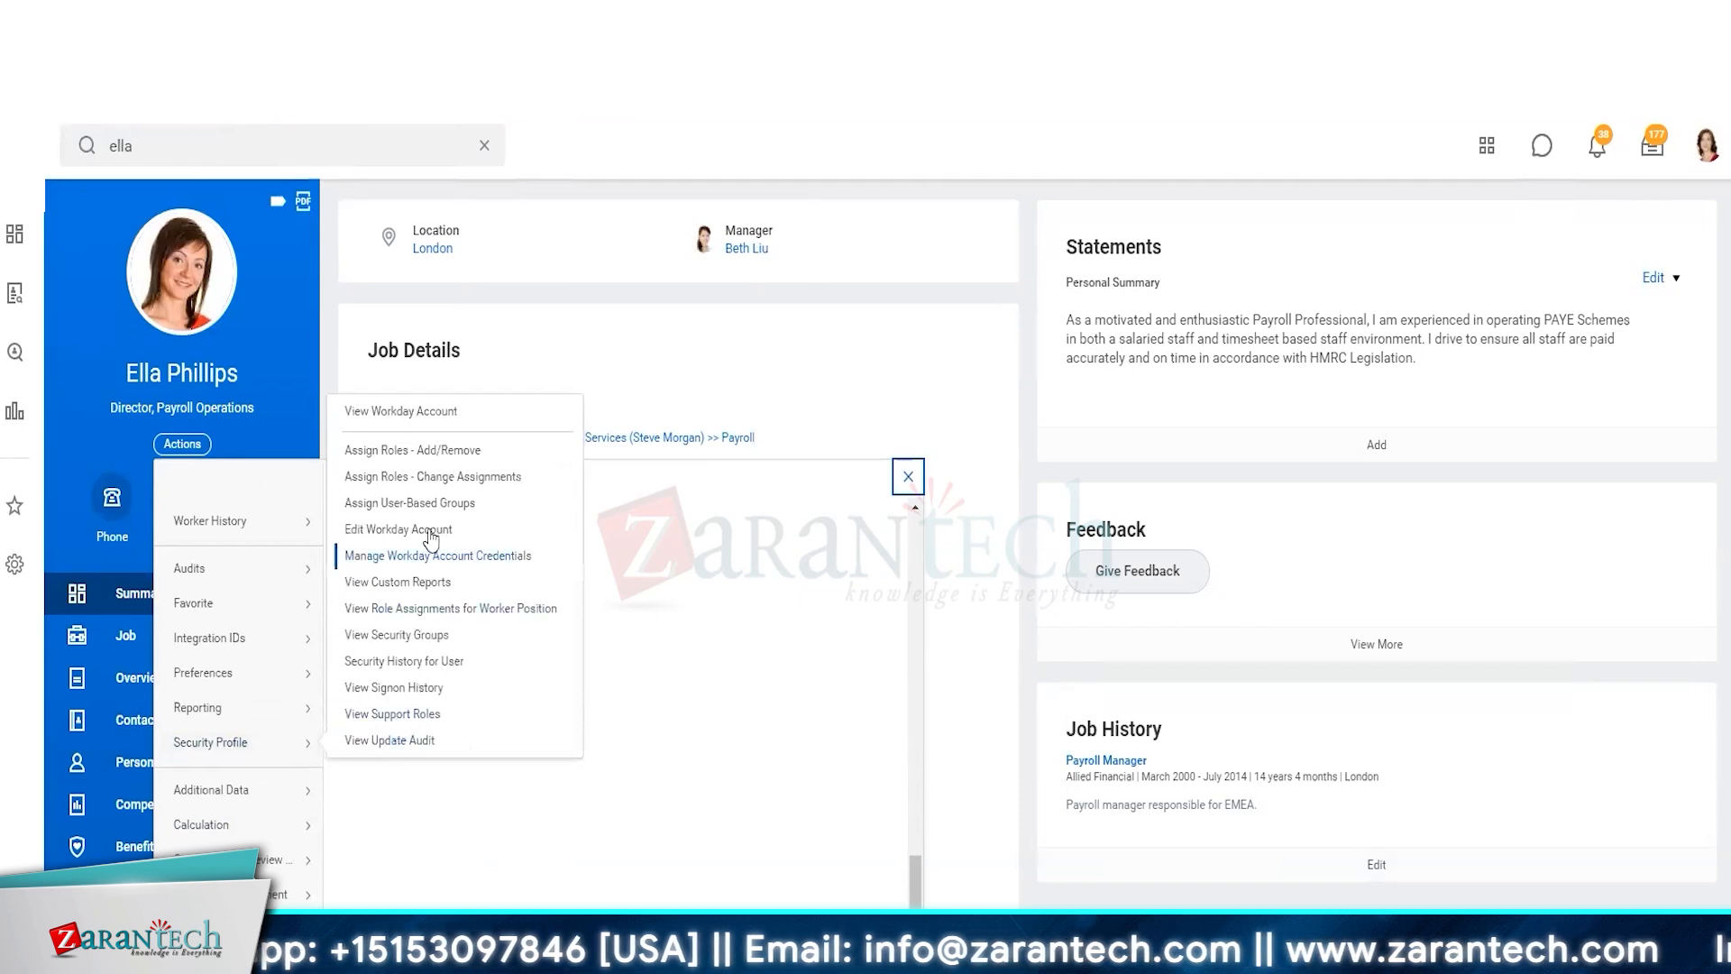
pyautogui.click(426, 455)
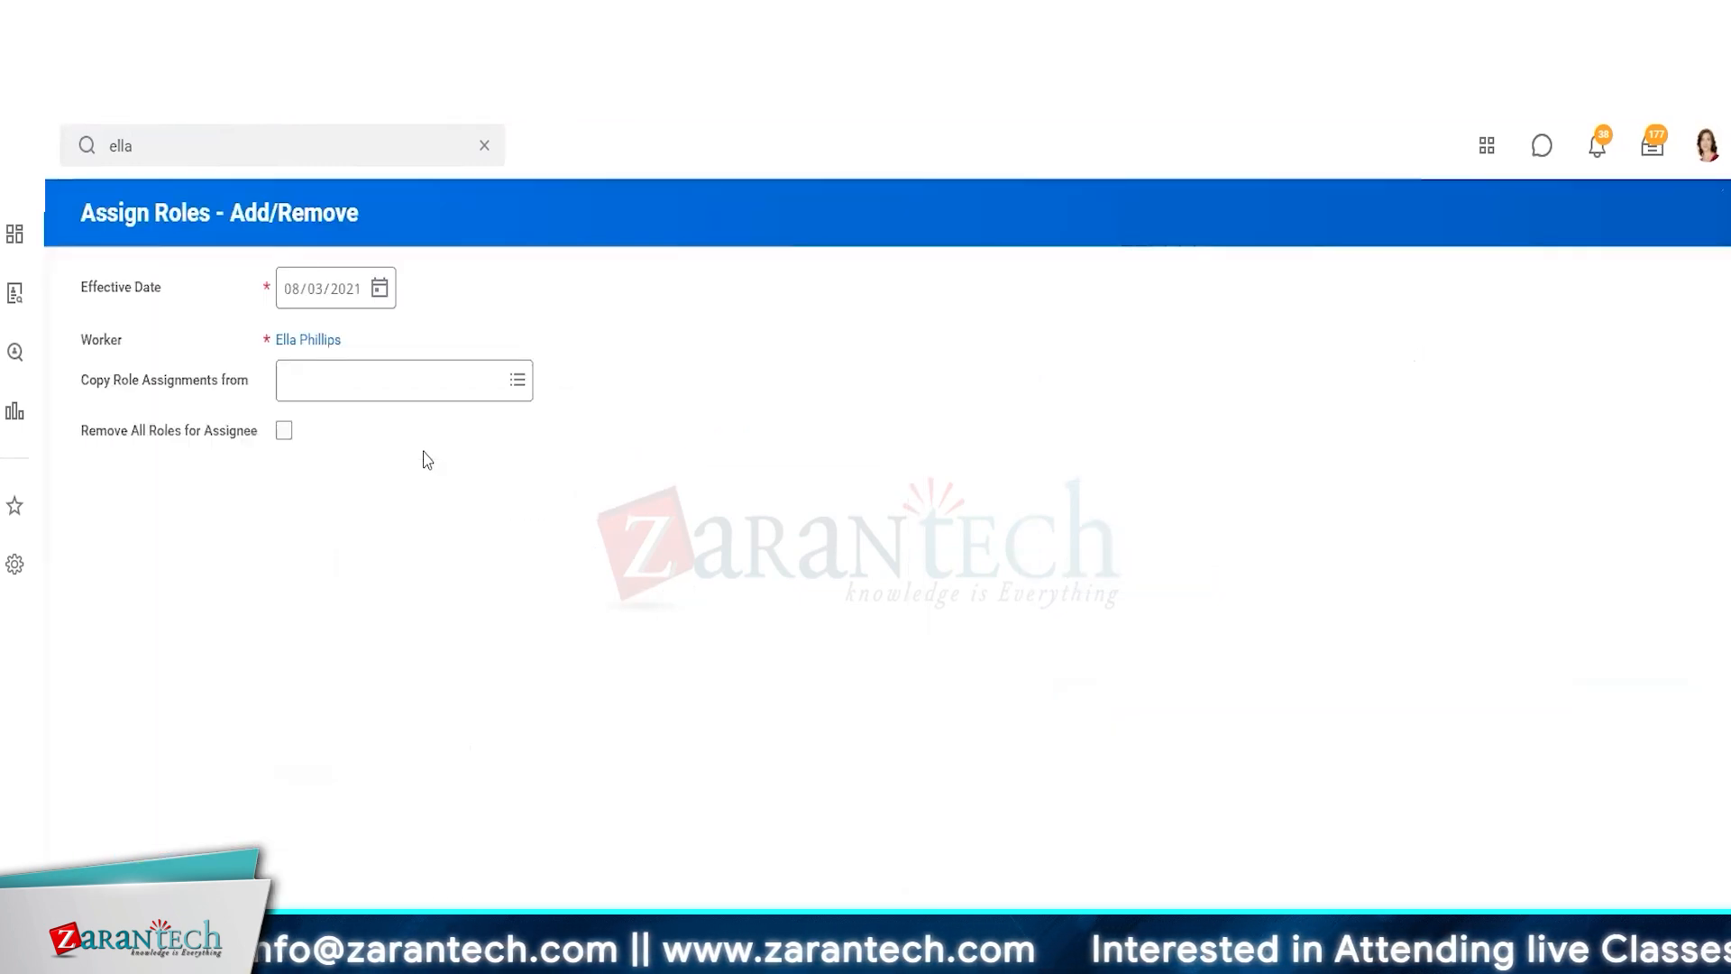
# Copy role assignments from position P-00010 Director, Payroll Operations
pyautogui.click(393, 389)
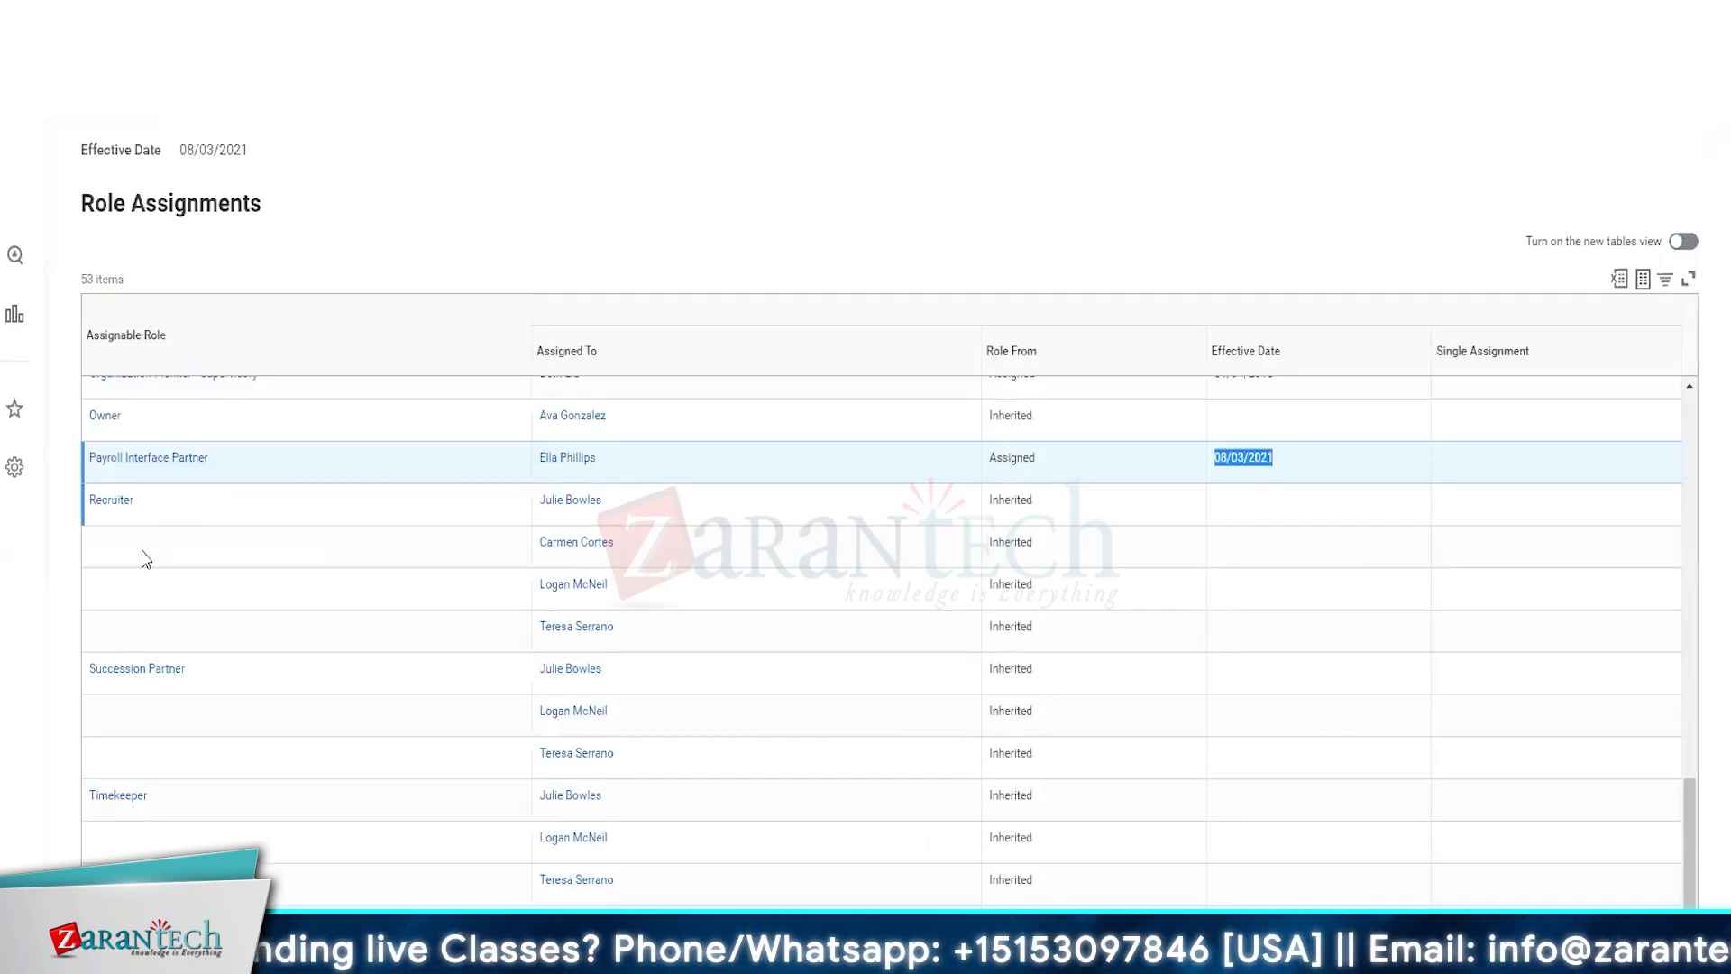
pyautogui.click(567, 458)
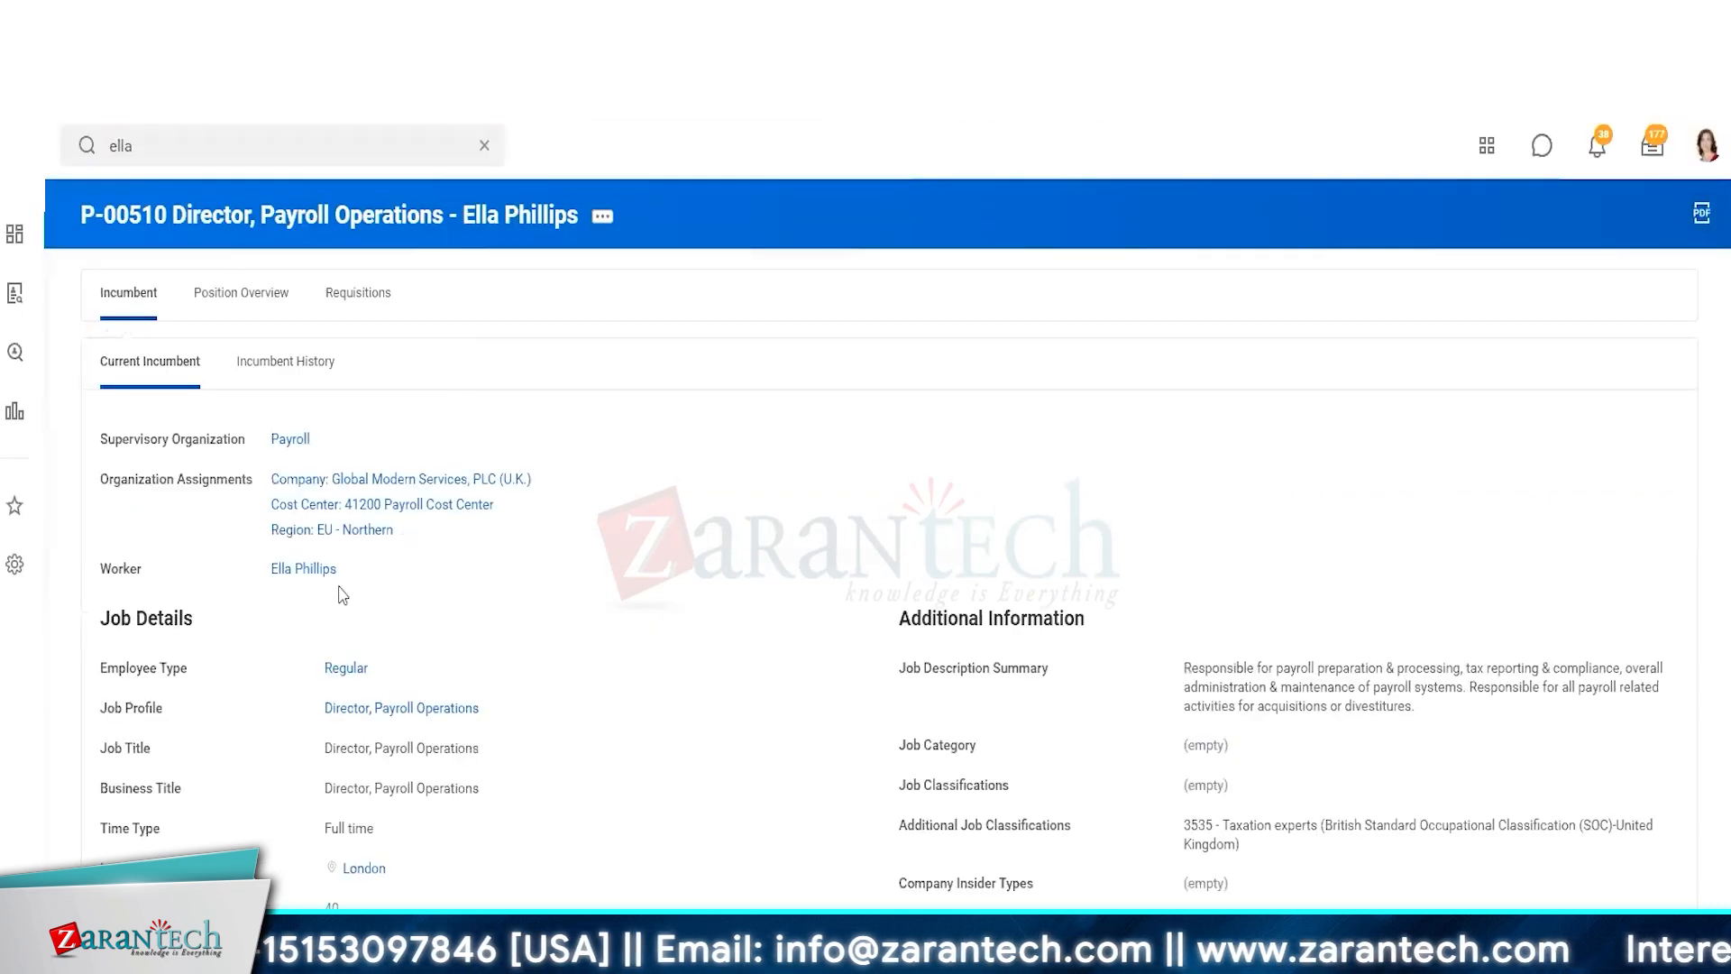
pyautogui.click(303, 569)
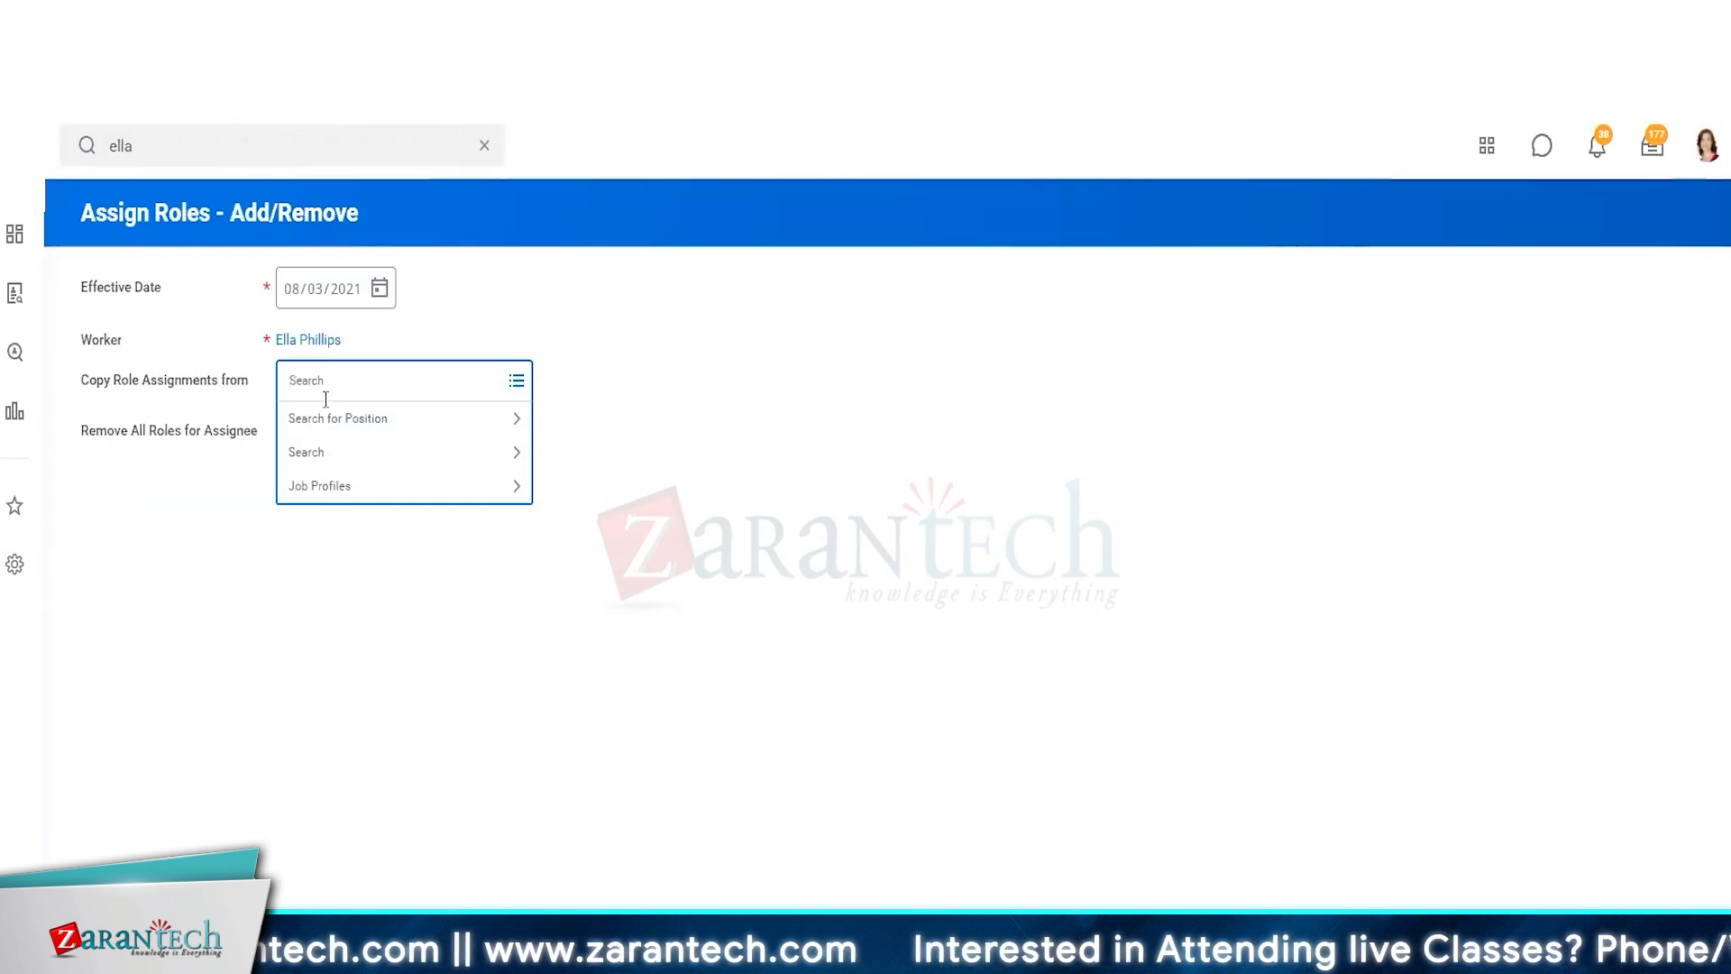
pyautogui.write('beth')
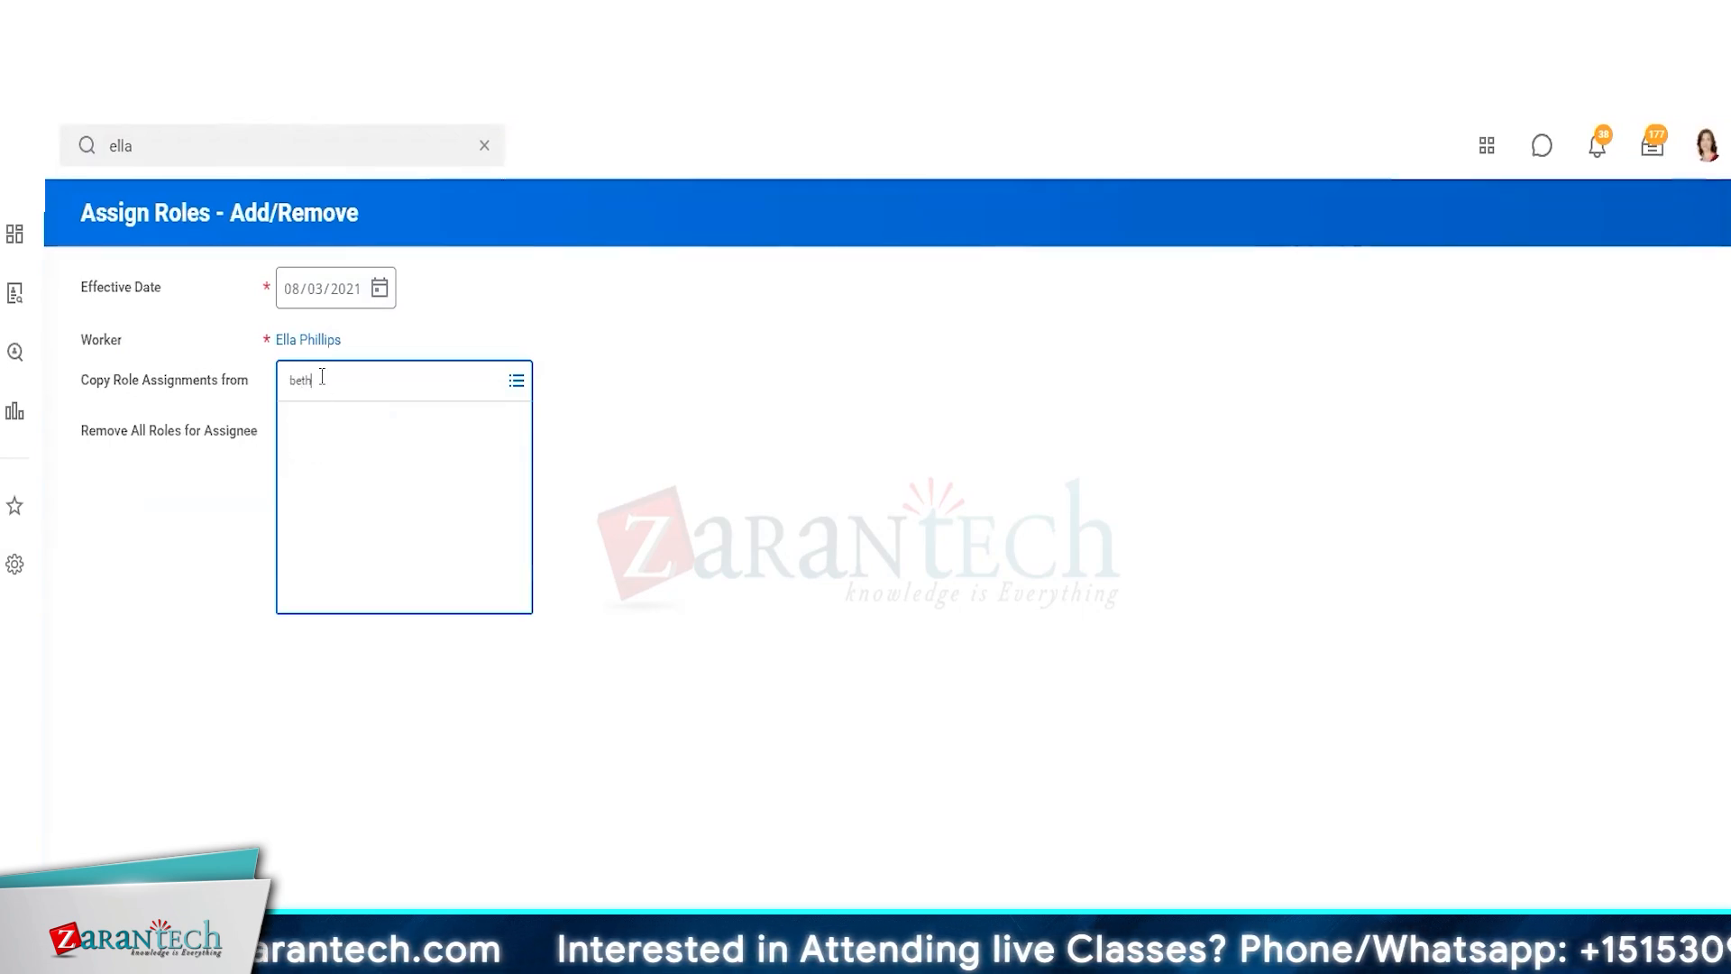
pyautogui.press('Return')
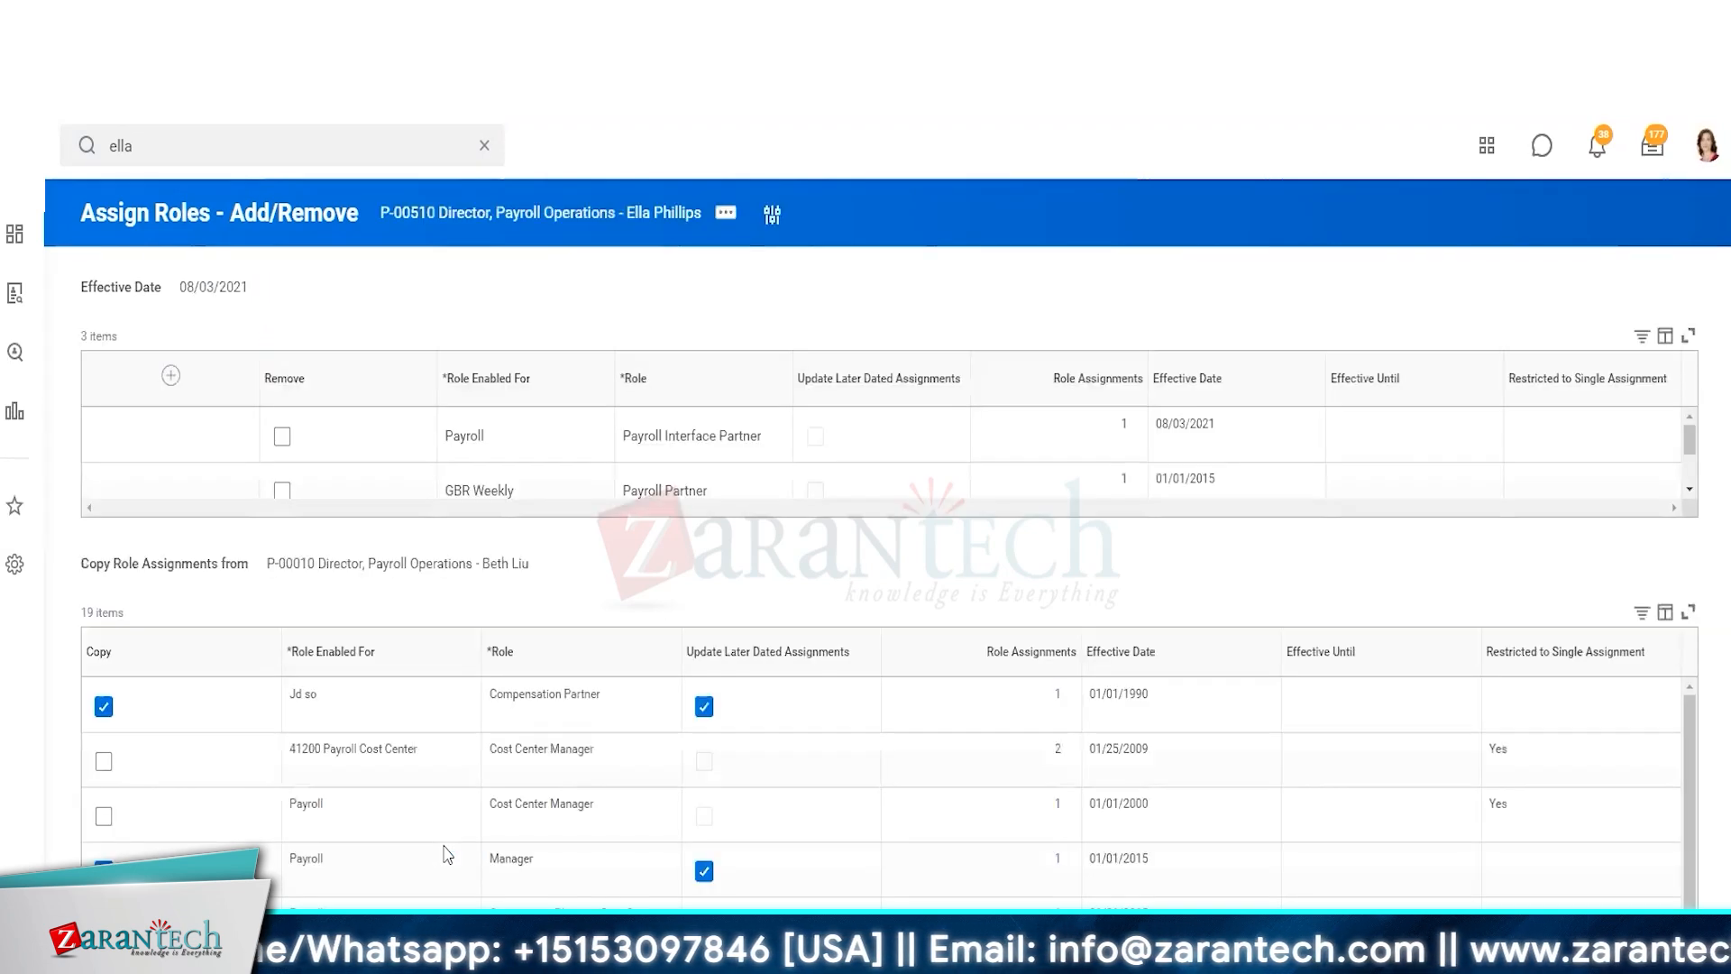
# Also select both Cost Center Manager roles for copying
pyautogui.scroll(-5, 440, 714)
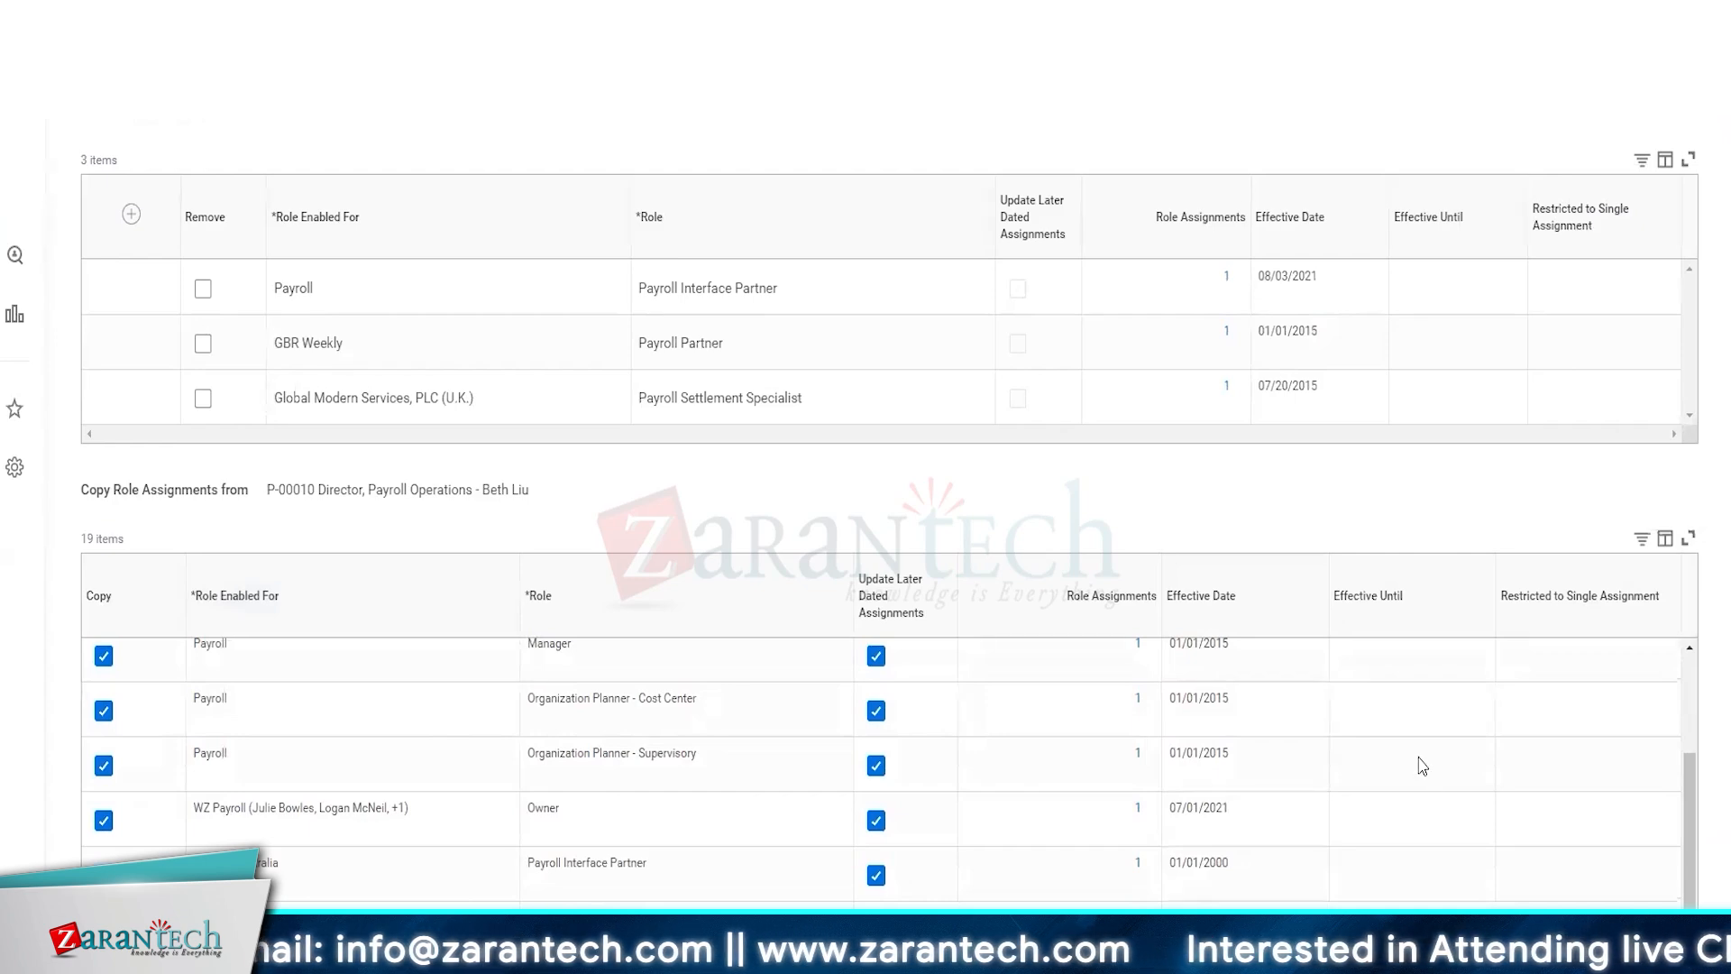
pyautogui.scroll(5, 1421, 765)
pyautogui.scroll(-3, 986, 683)
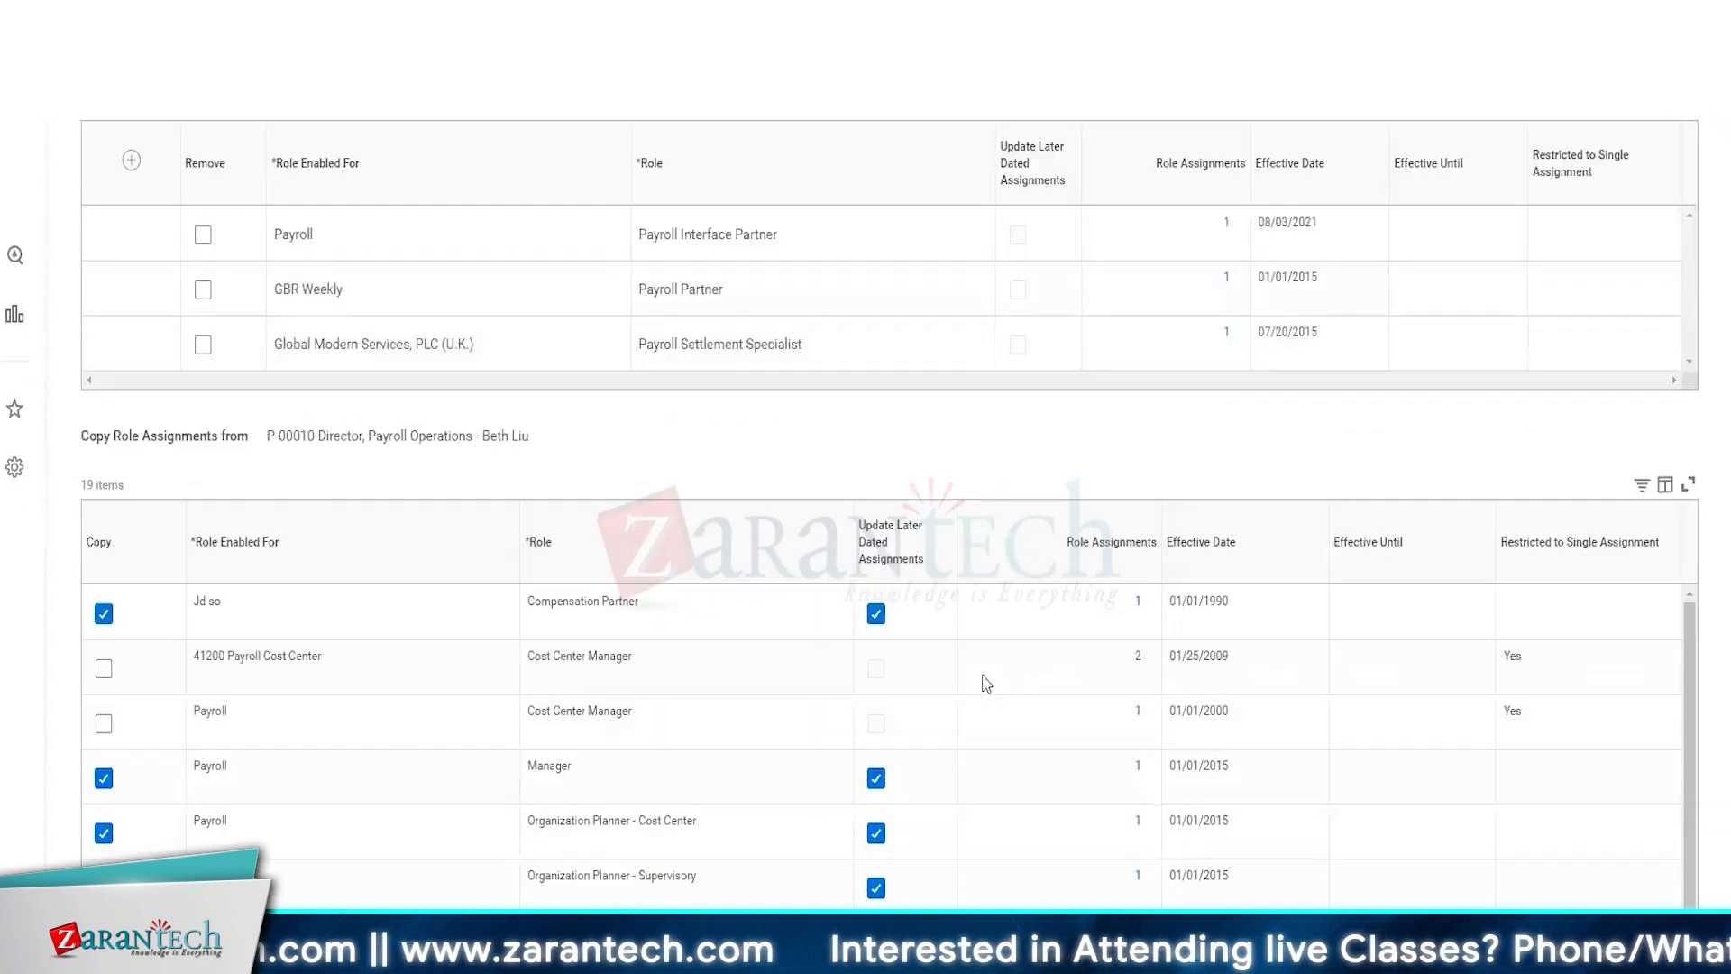
pyautogui.scroll(-3, 986, 684)
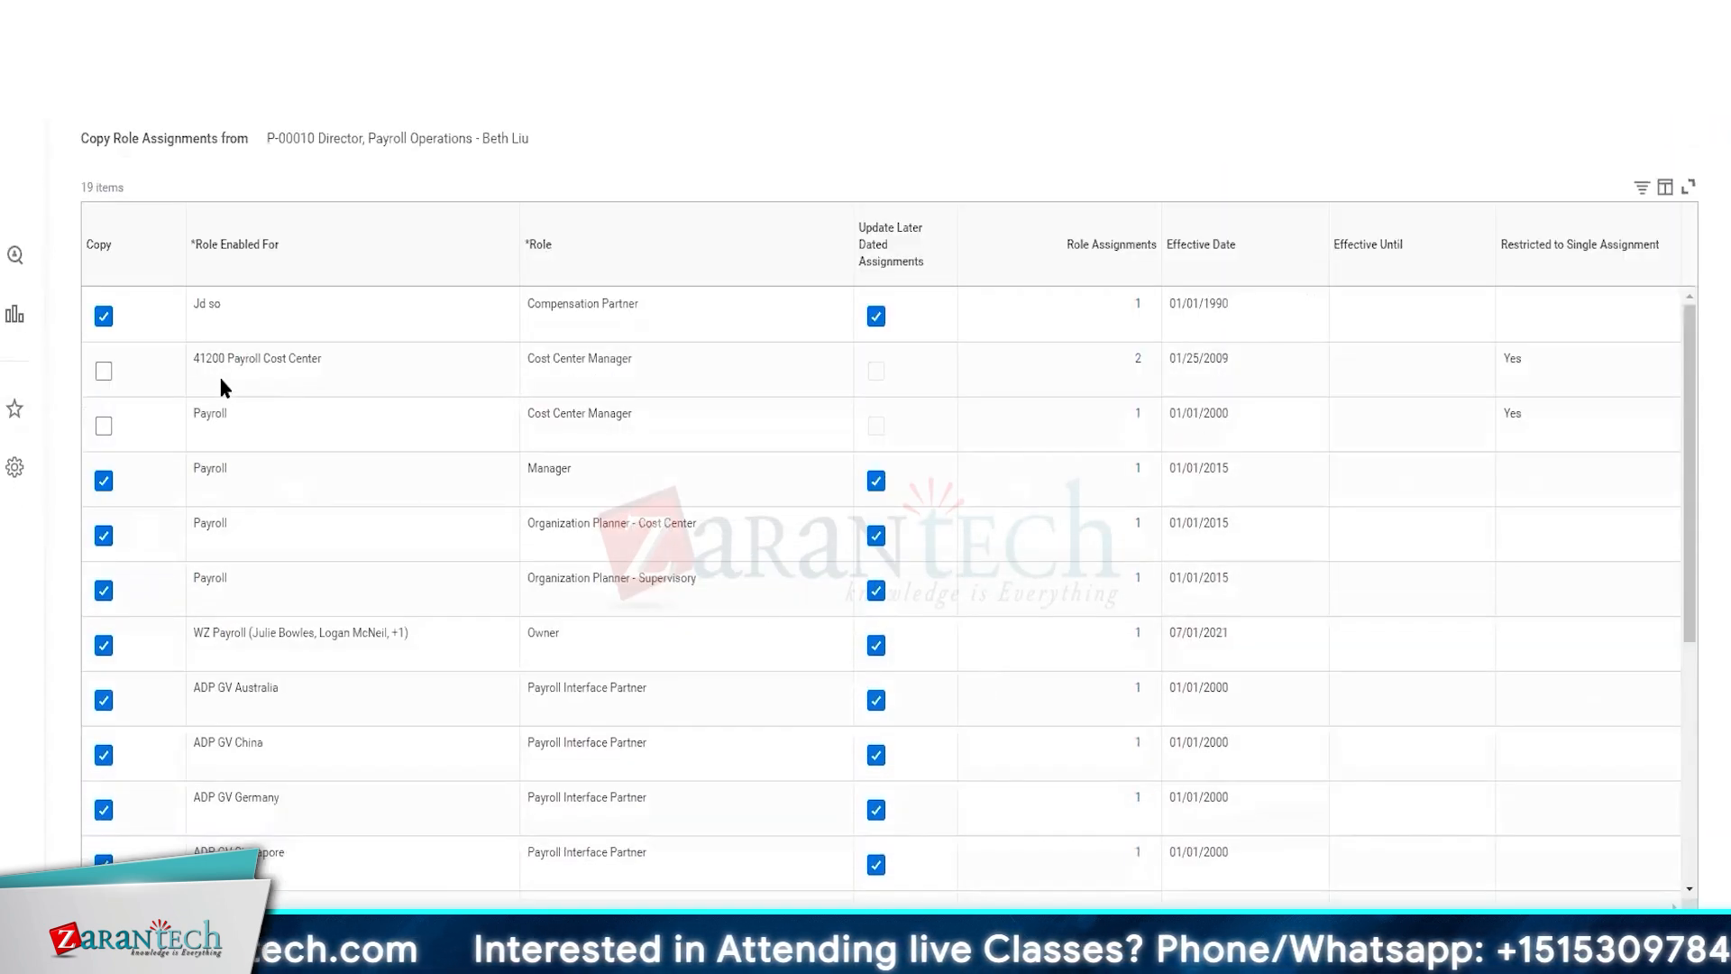
pyautogui.click(104, 370)
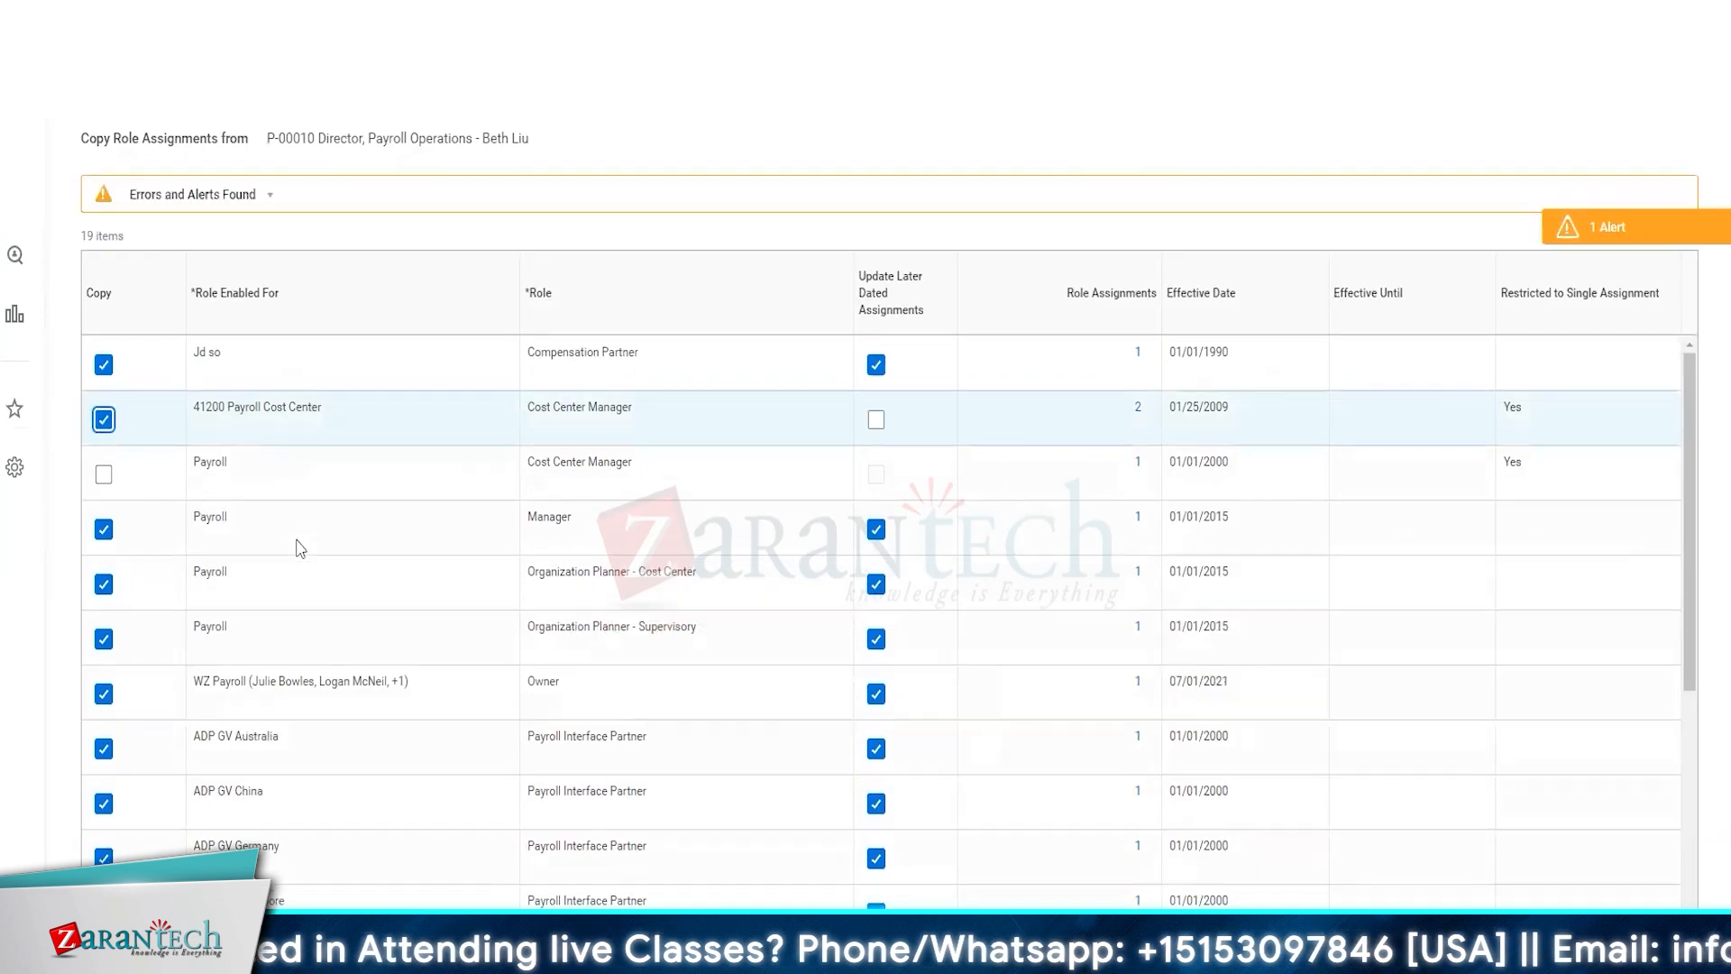
pyautogui.click(101, 484)
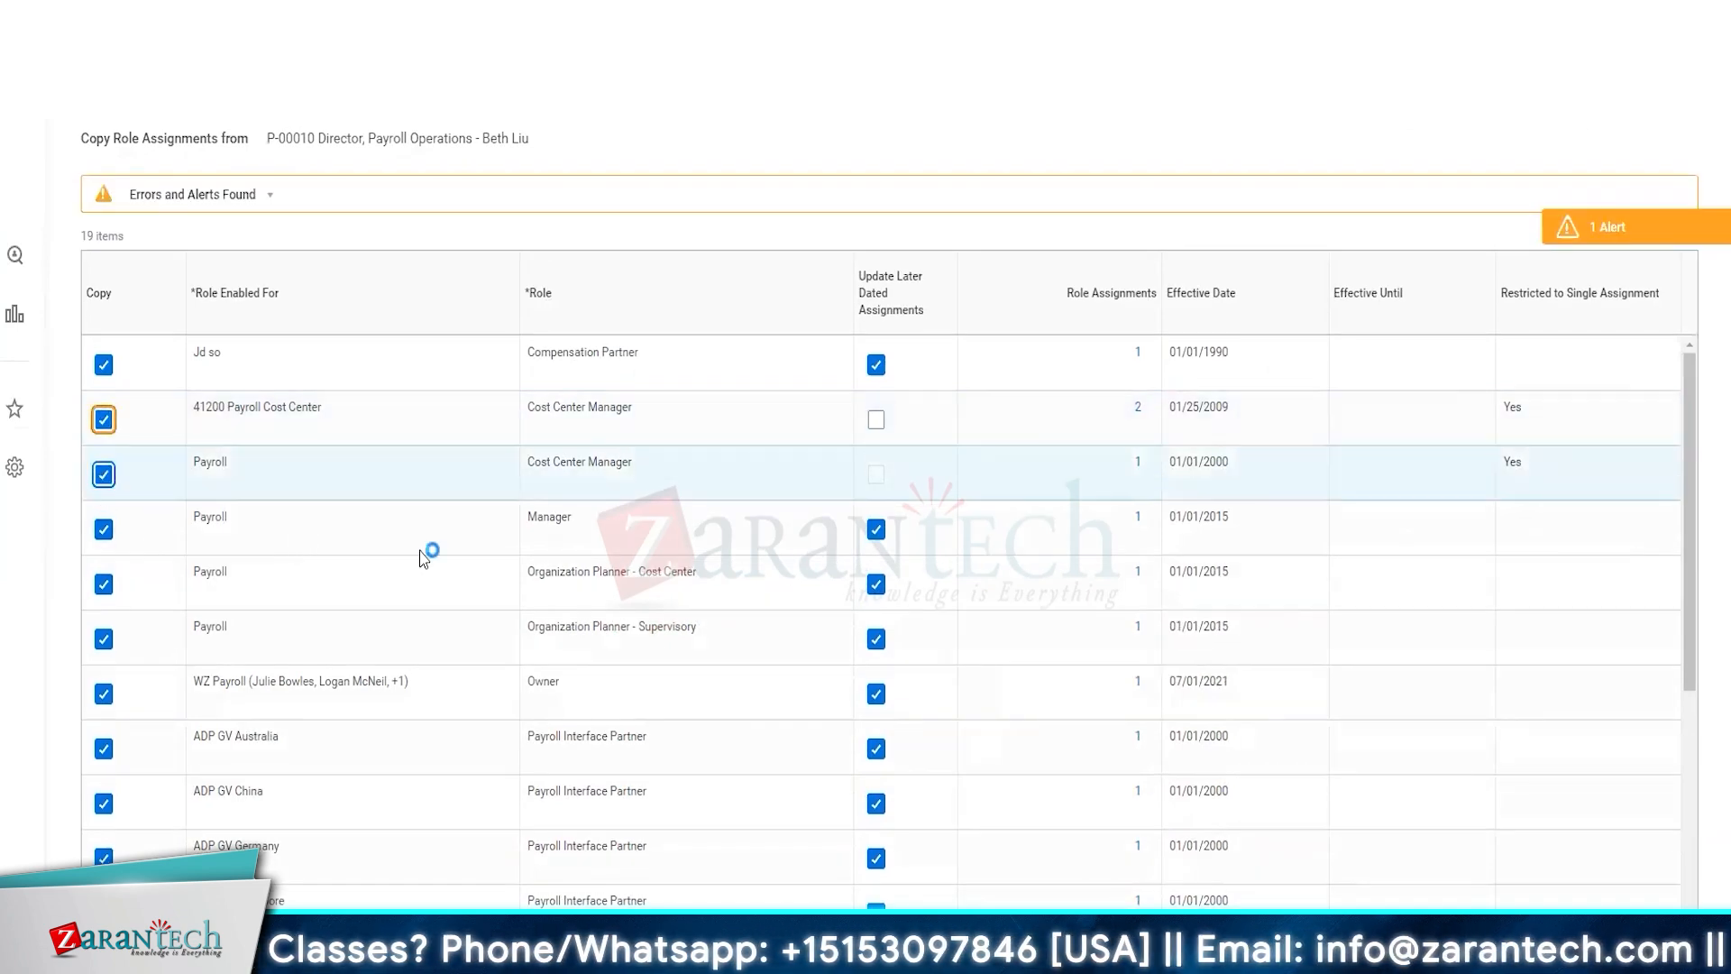
pyautogui.scroll(-5, 422, 557)
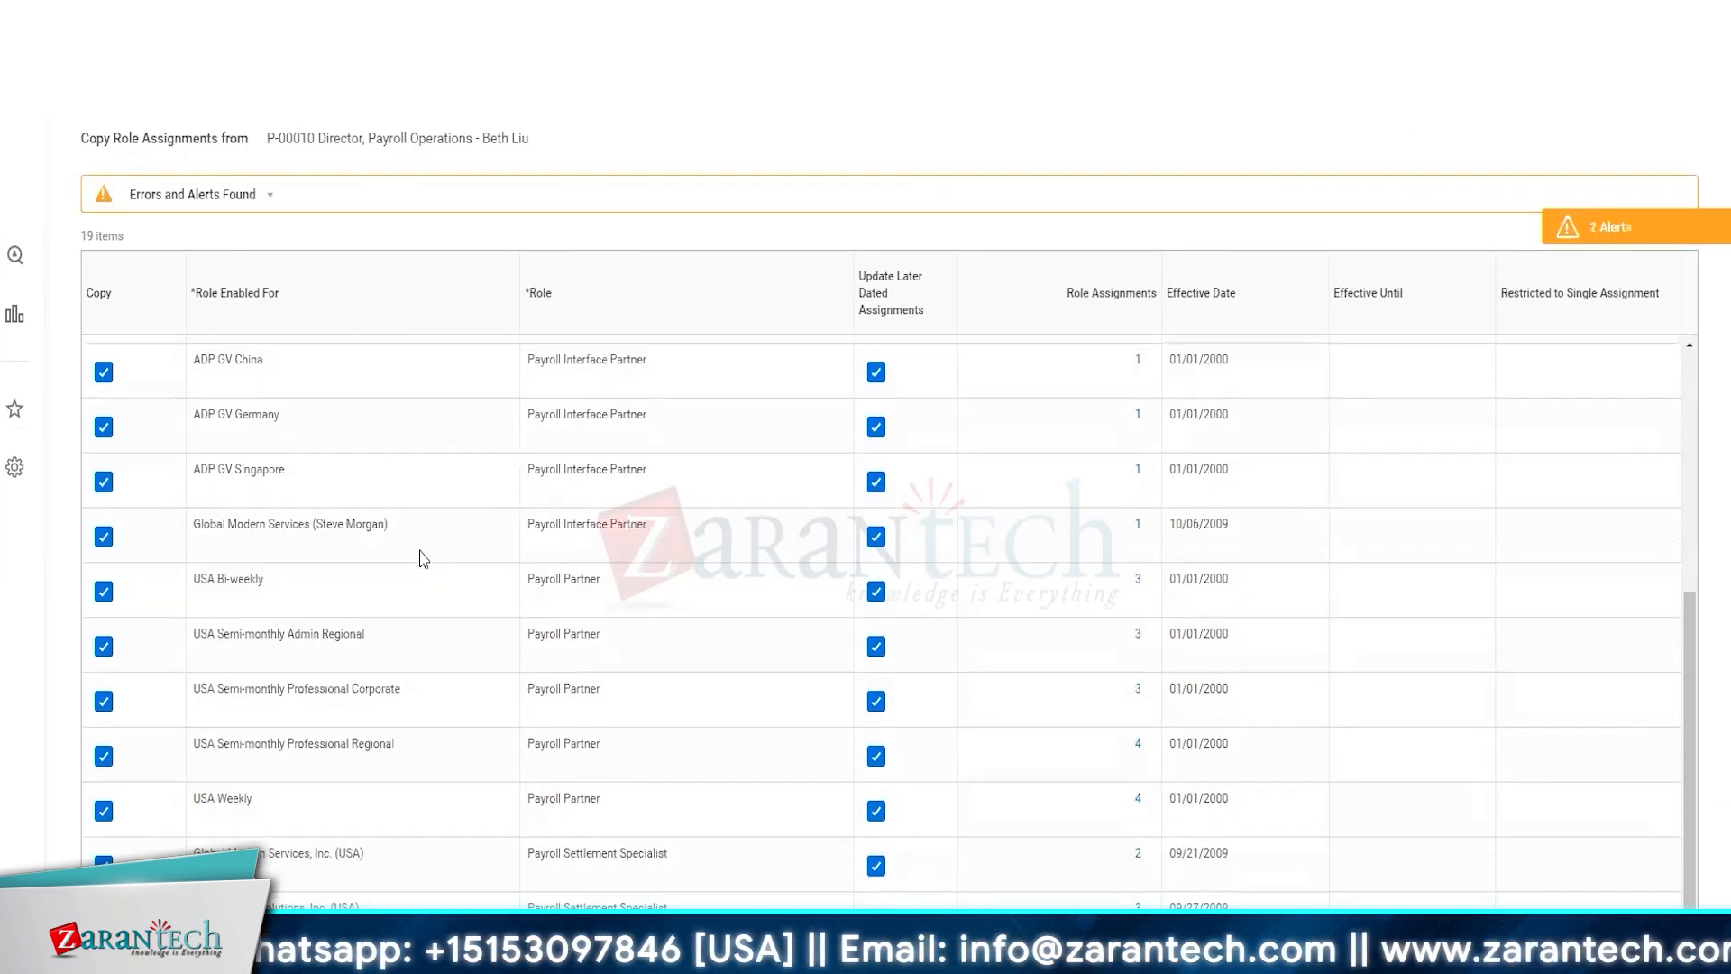
pyautogui.scroll(5, 423, 557)
pyautogui.scroll(2, 387, 417)
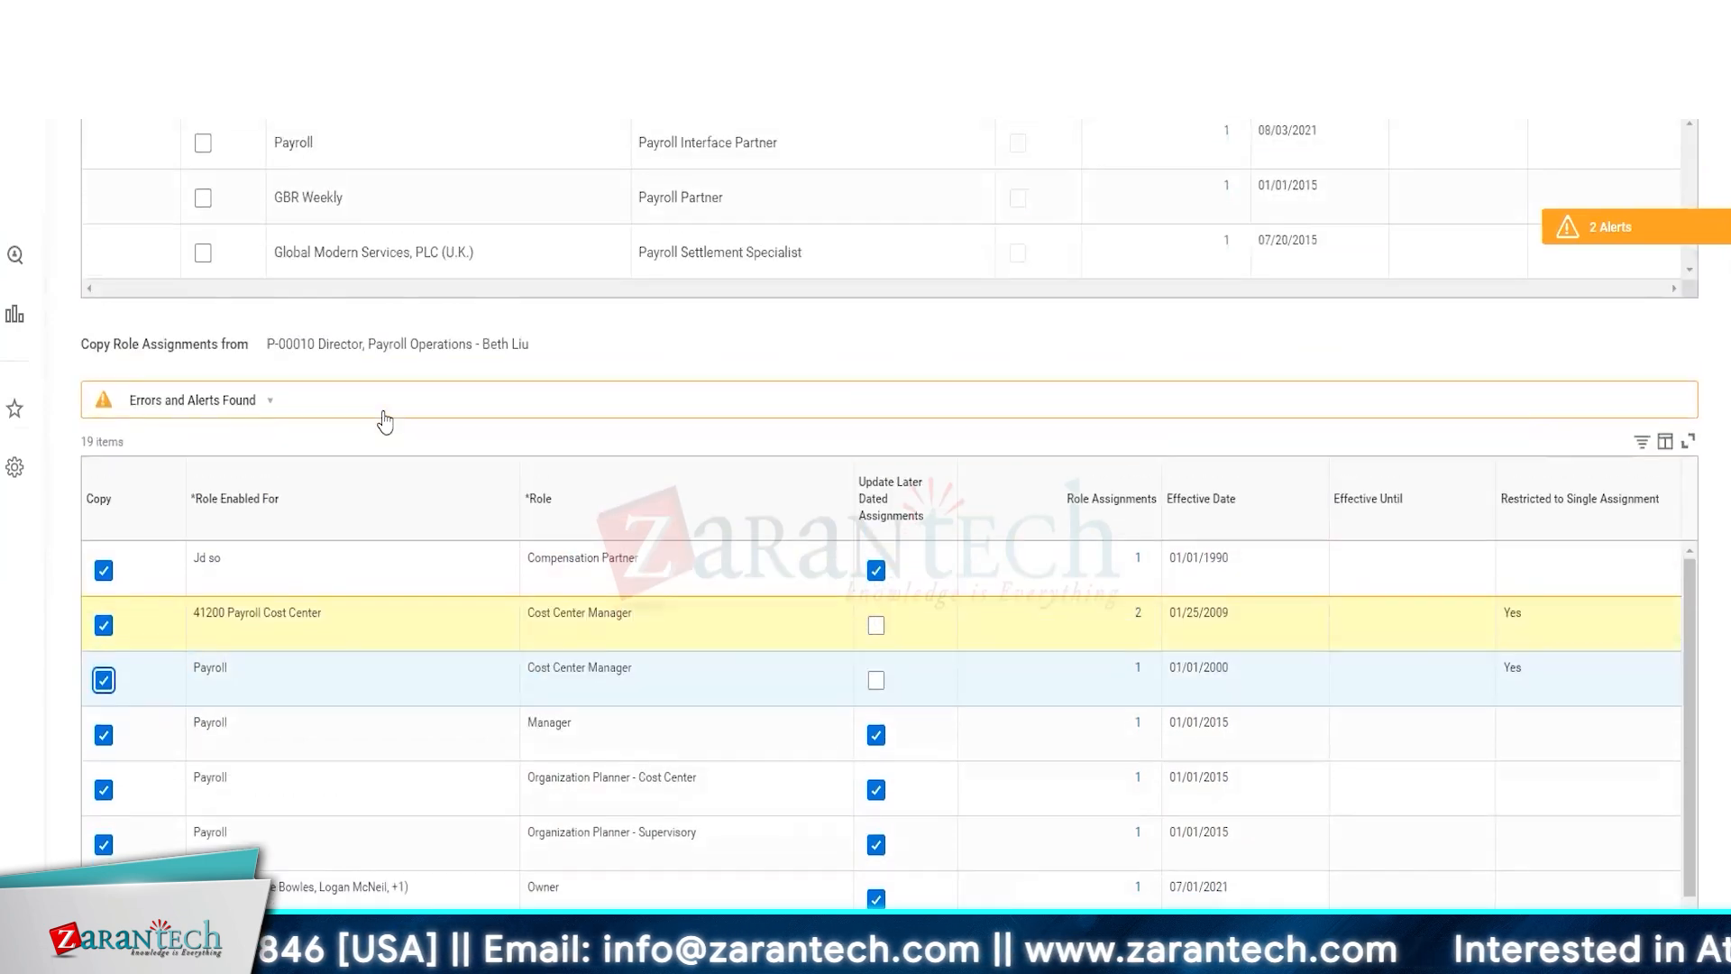
# Submit the copied role assignments for the position
pyautogui.scroll(3, 385, 421)
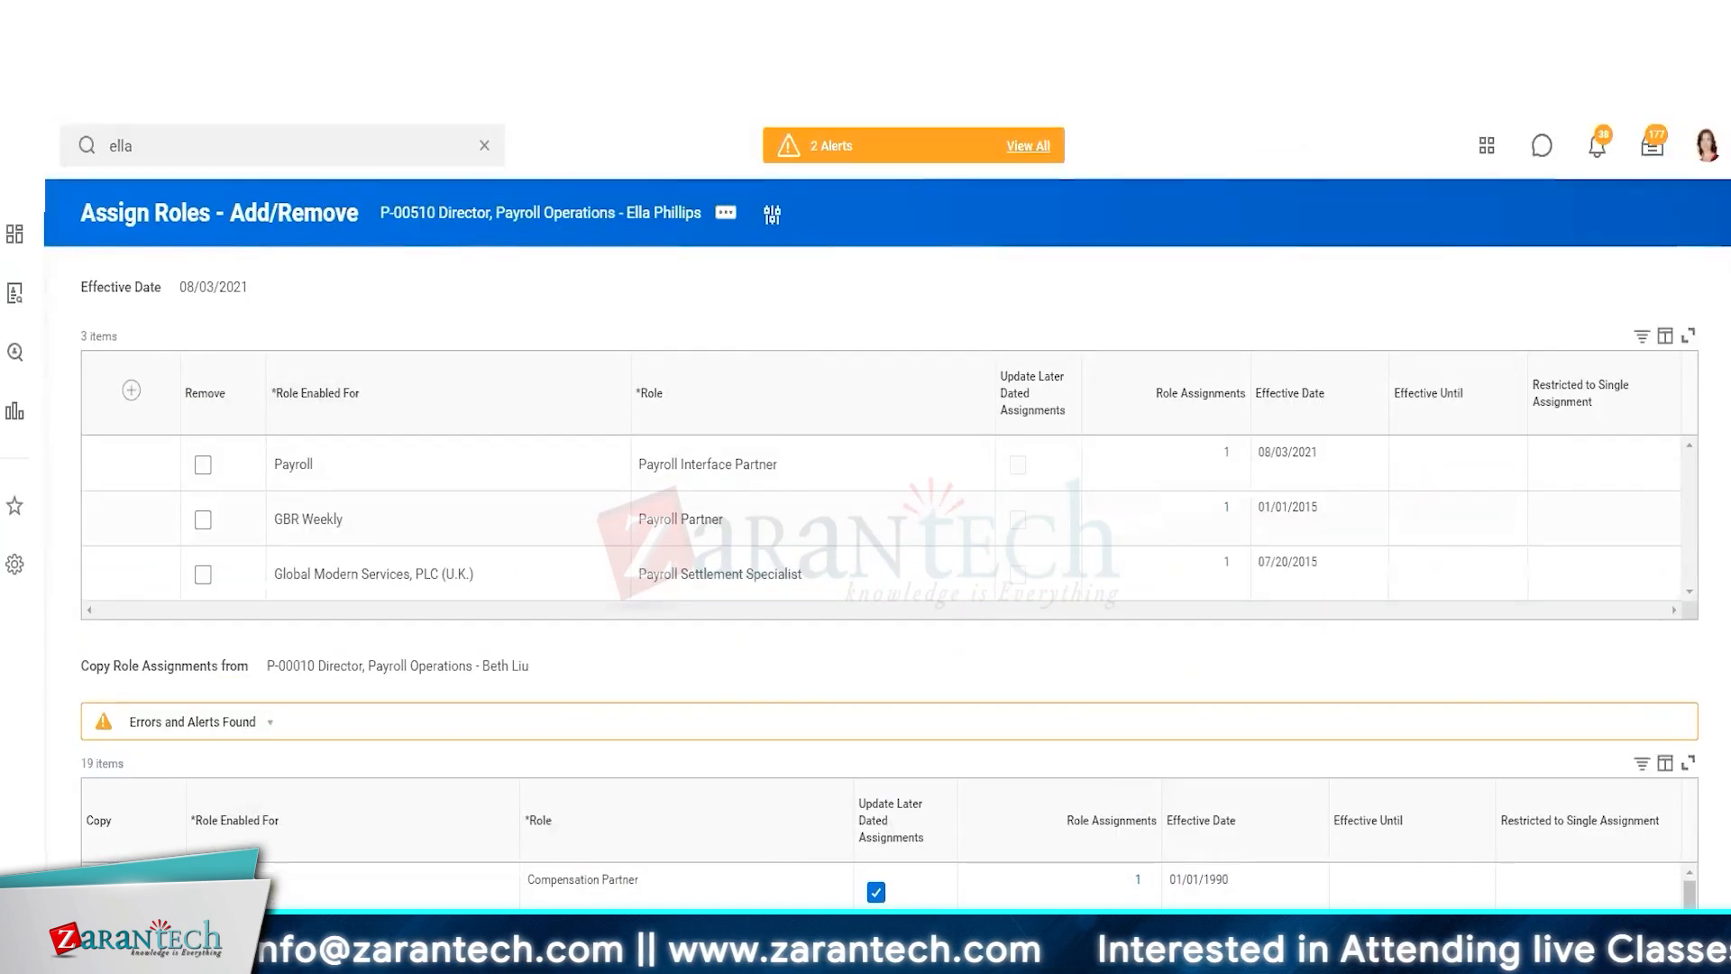
pyautogui.click(408, 728)
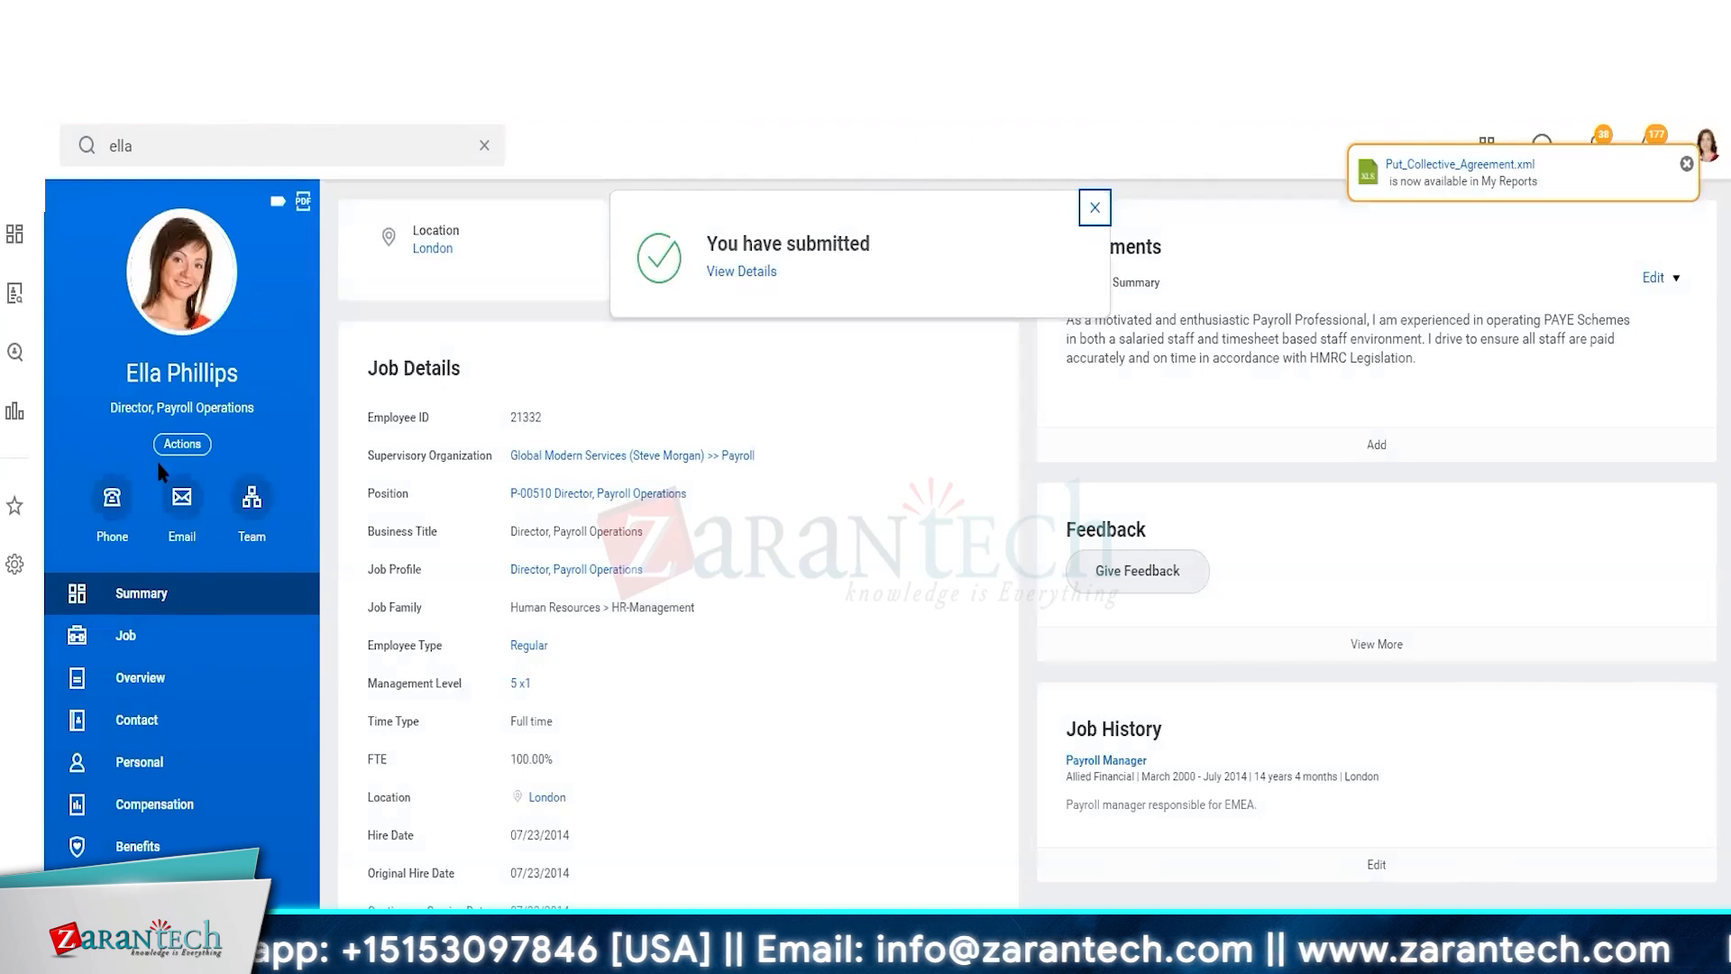
# Reopen Assign Roles - Add/Remove from the worker's security profile actions and review the position's current role assignments
pyautogui.click(197, 456)
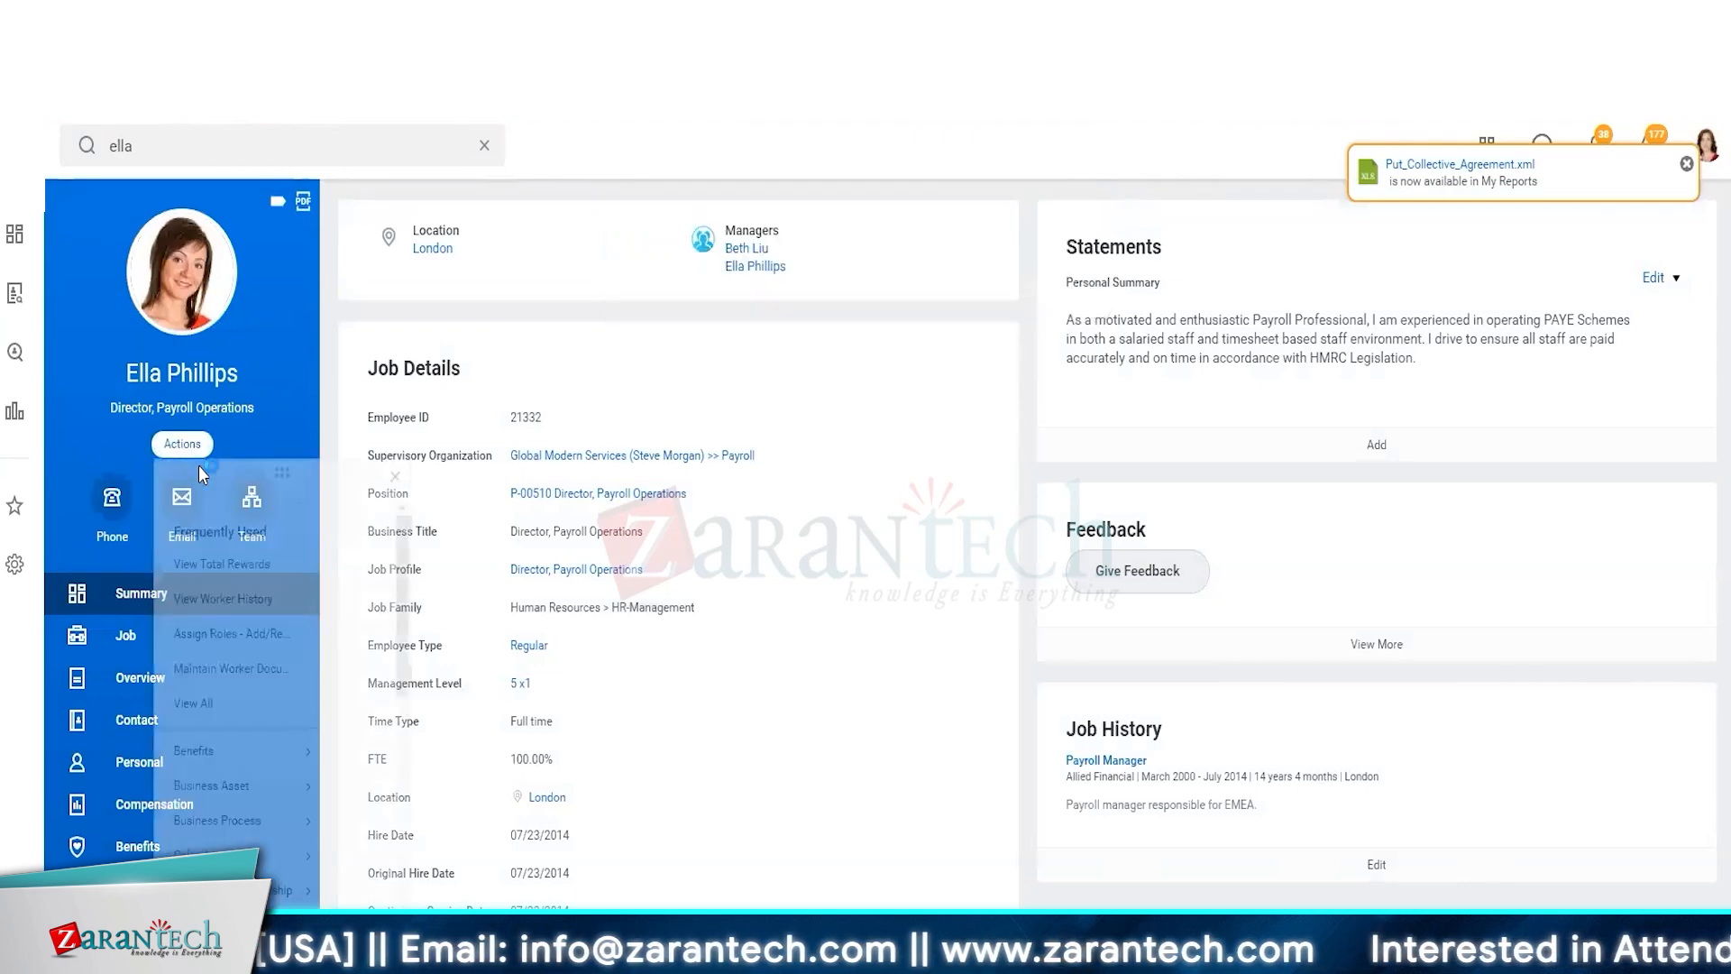
pyautogui.moveTo(198, 874)
pyautogui.scroll(-10, 238, 776)
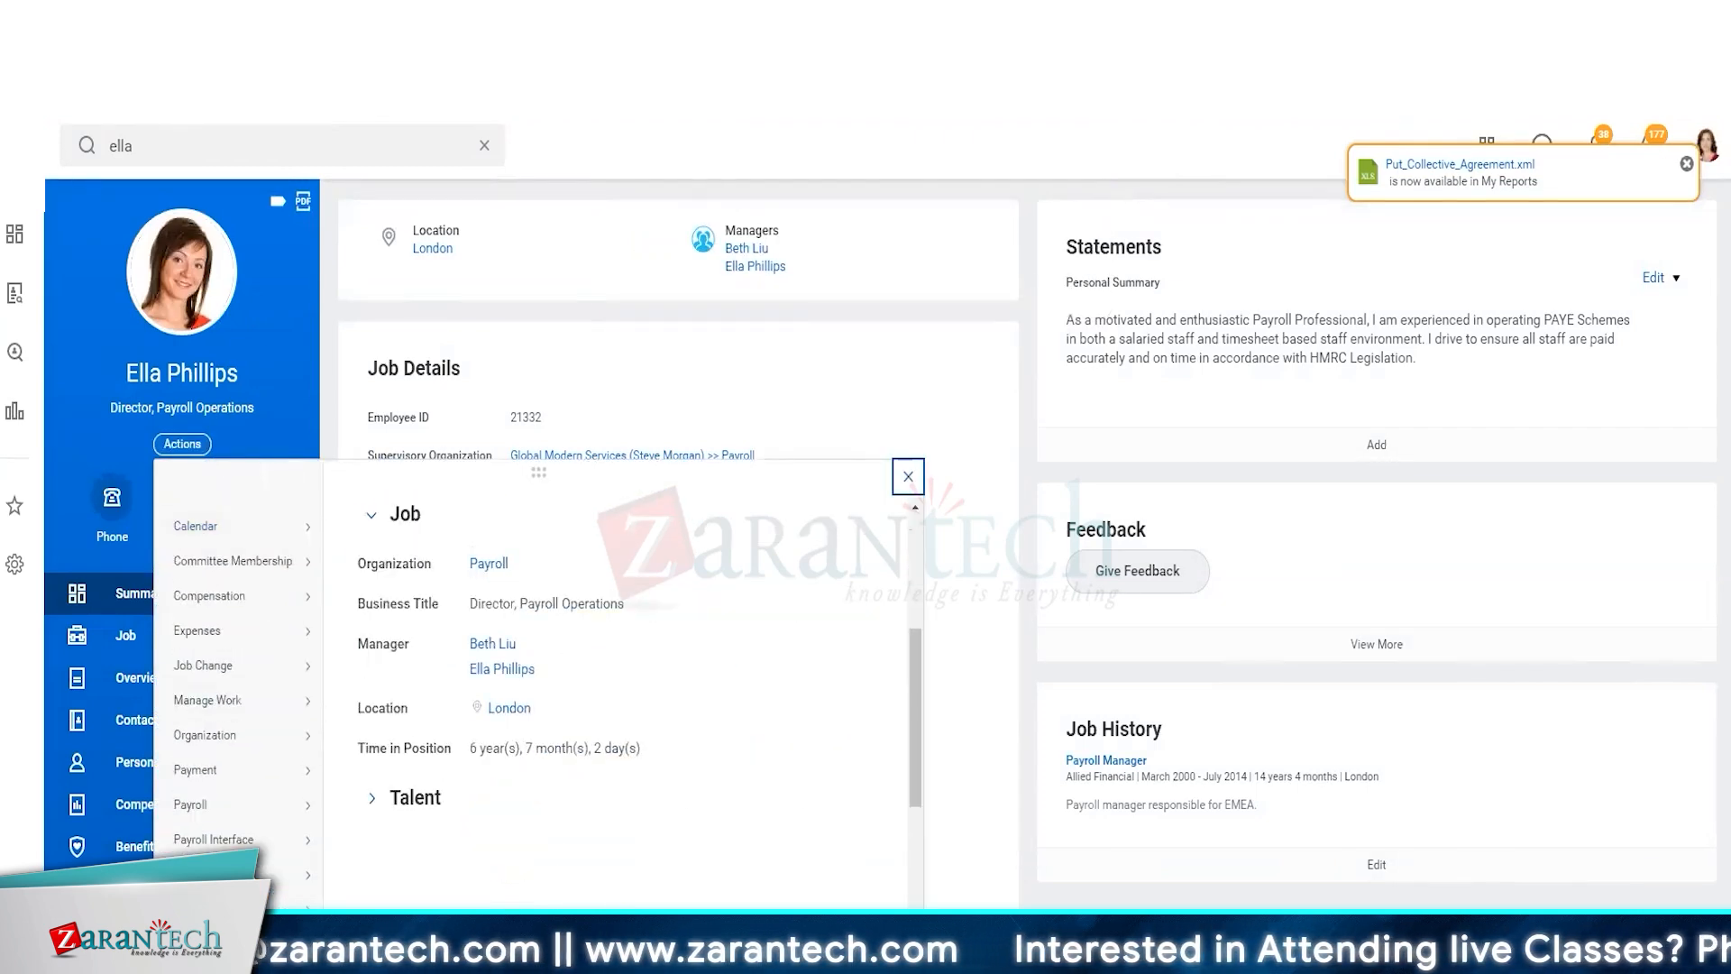
pyautogui.moveTo(239, 748)
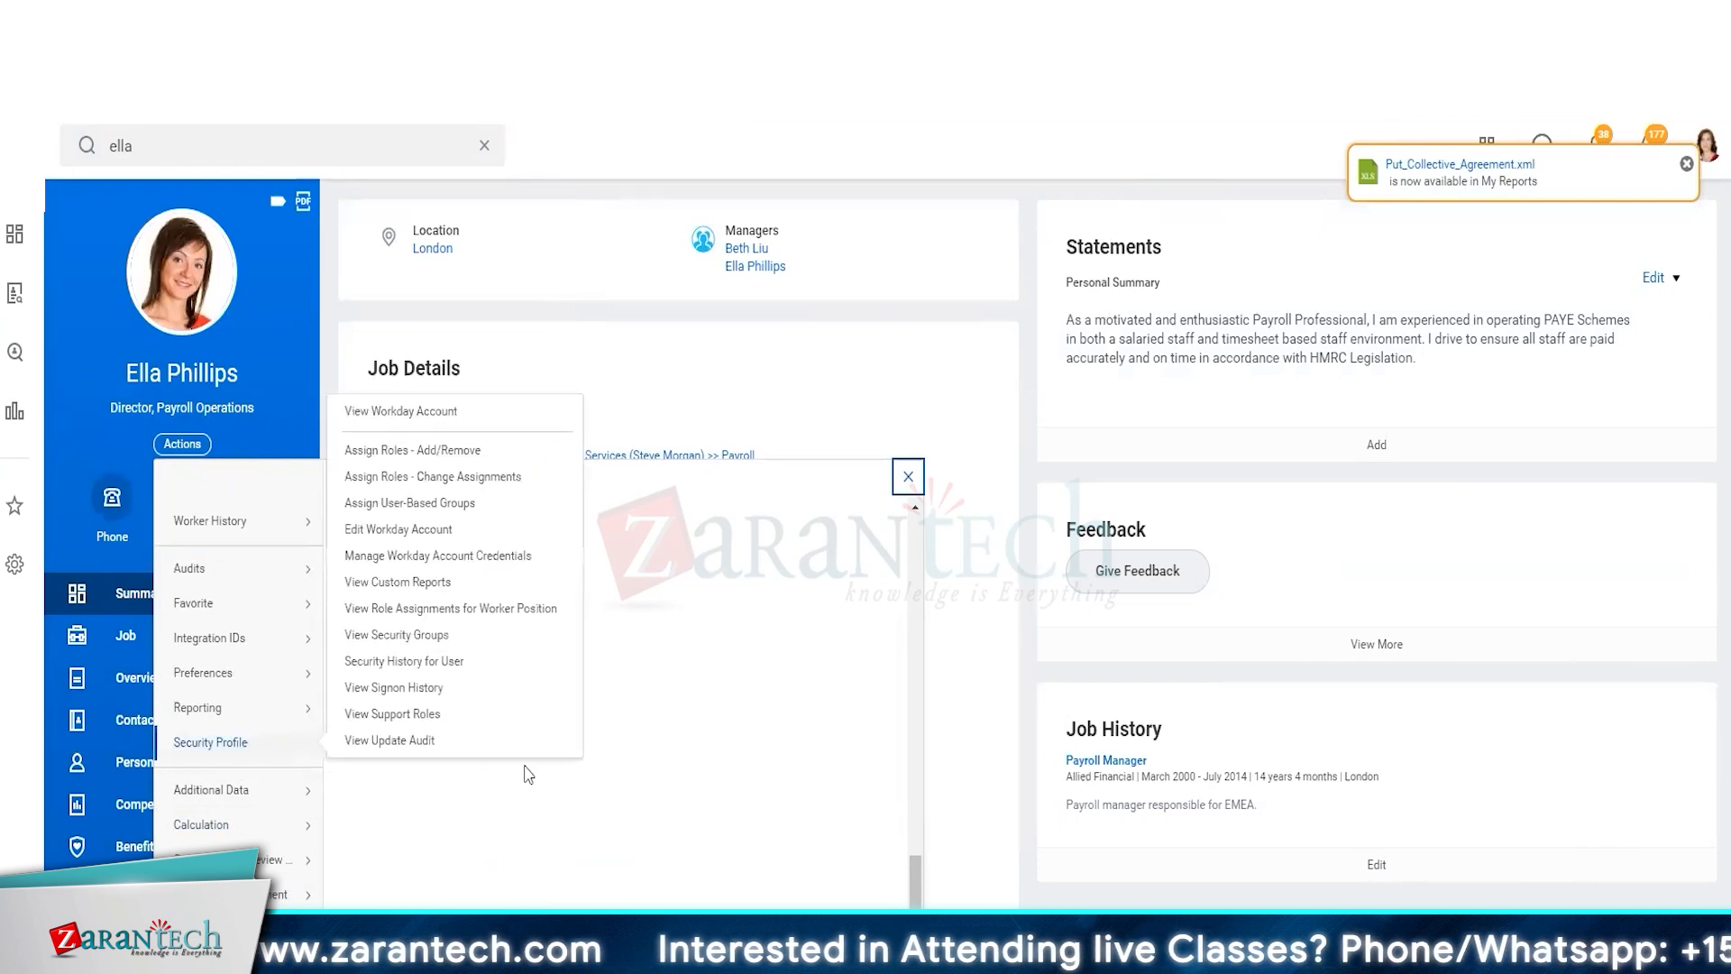
pyautogui.click(431, 448)
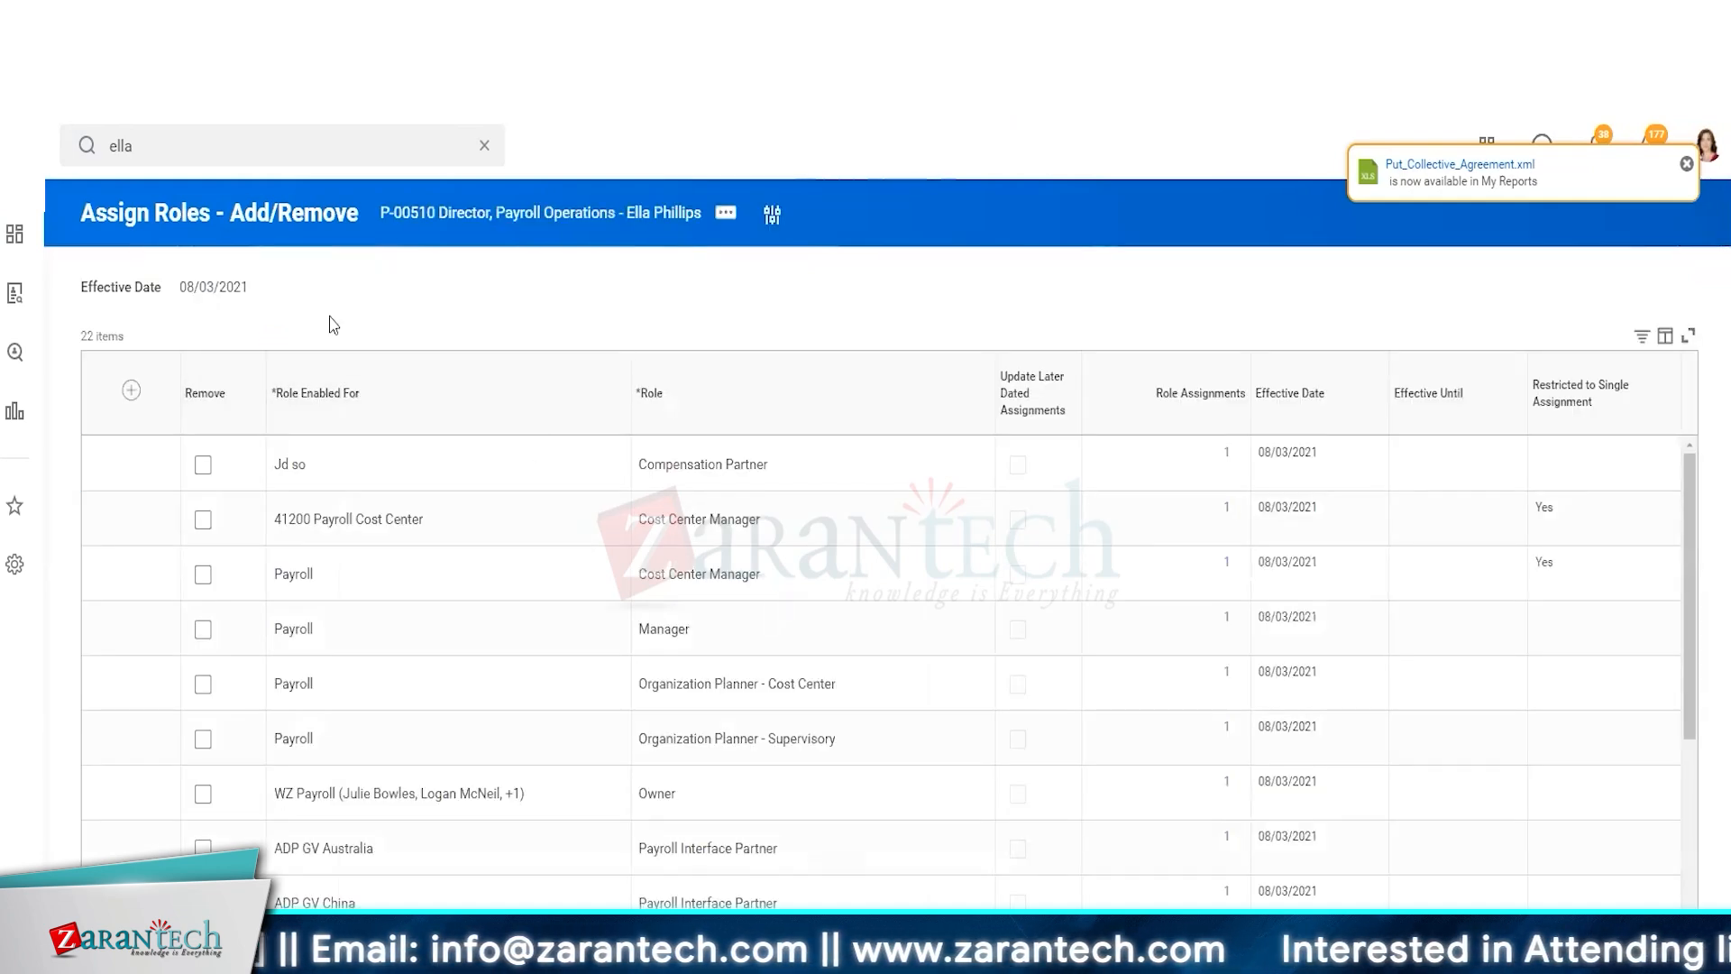
pyautogui.scroll(-4, 334, 325)
pyautogui.scroll(2, 333, 324)
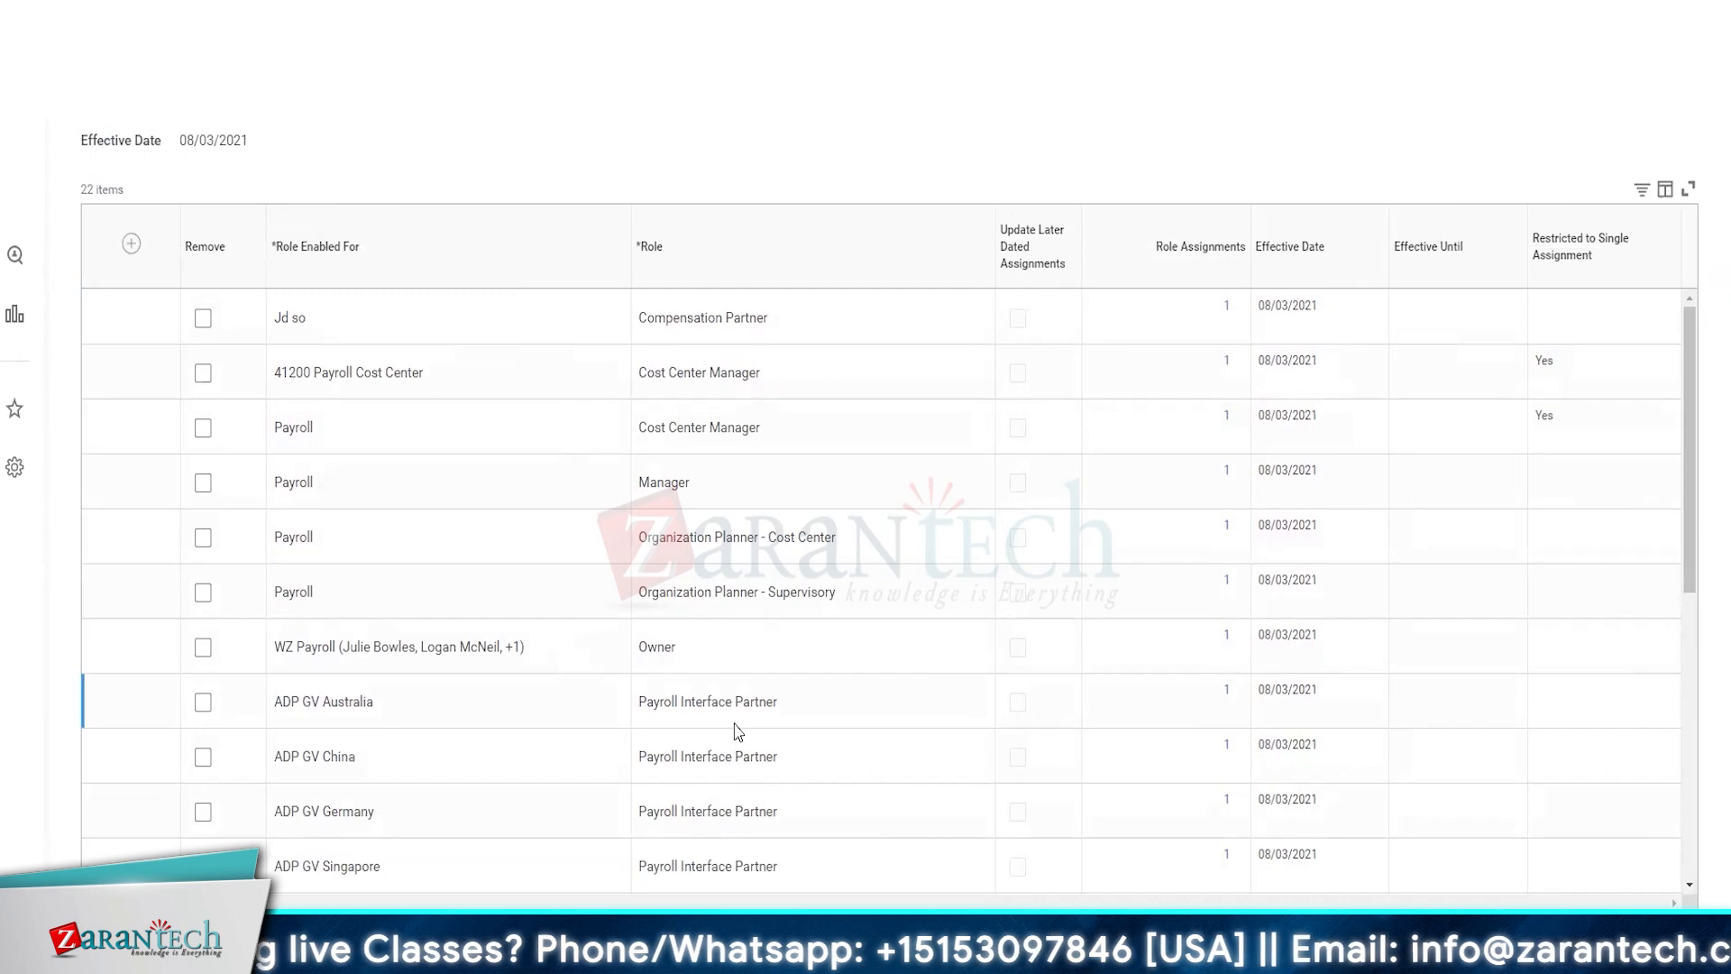
pyautogui.scroll(2, 737, 730)
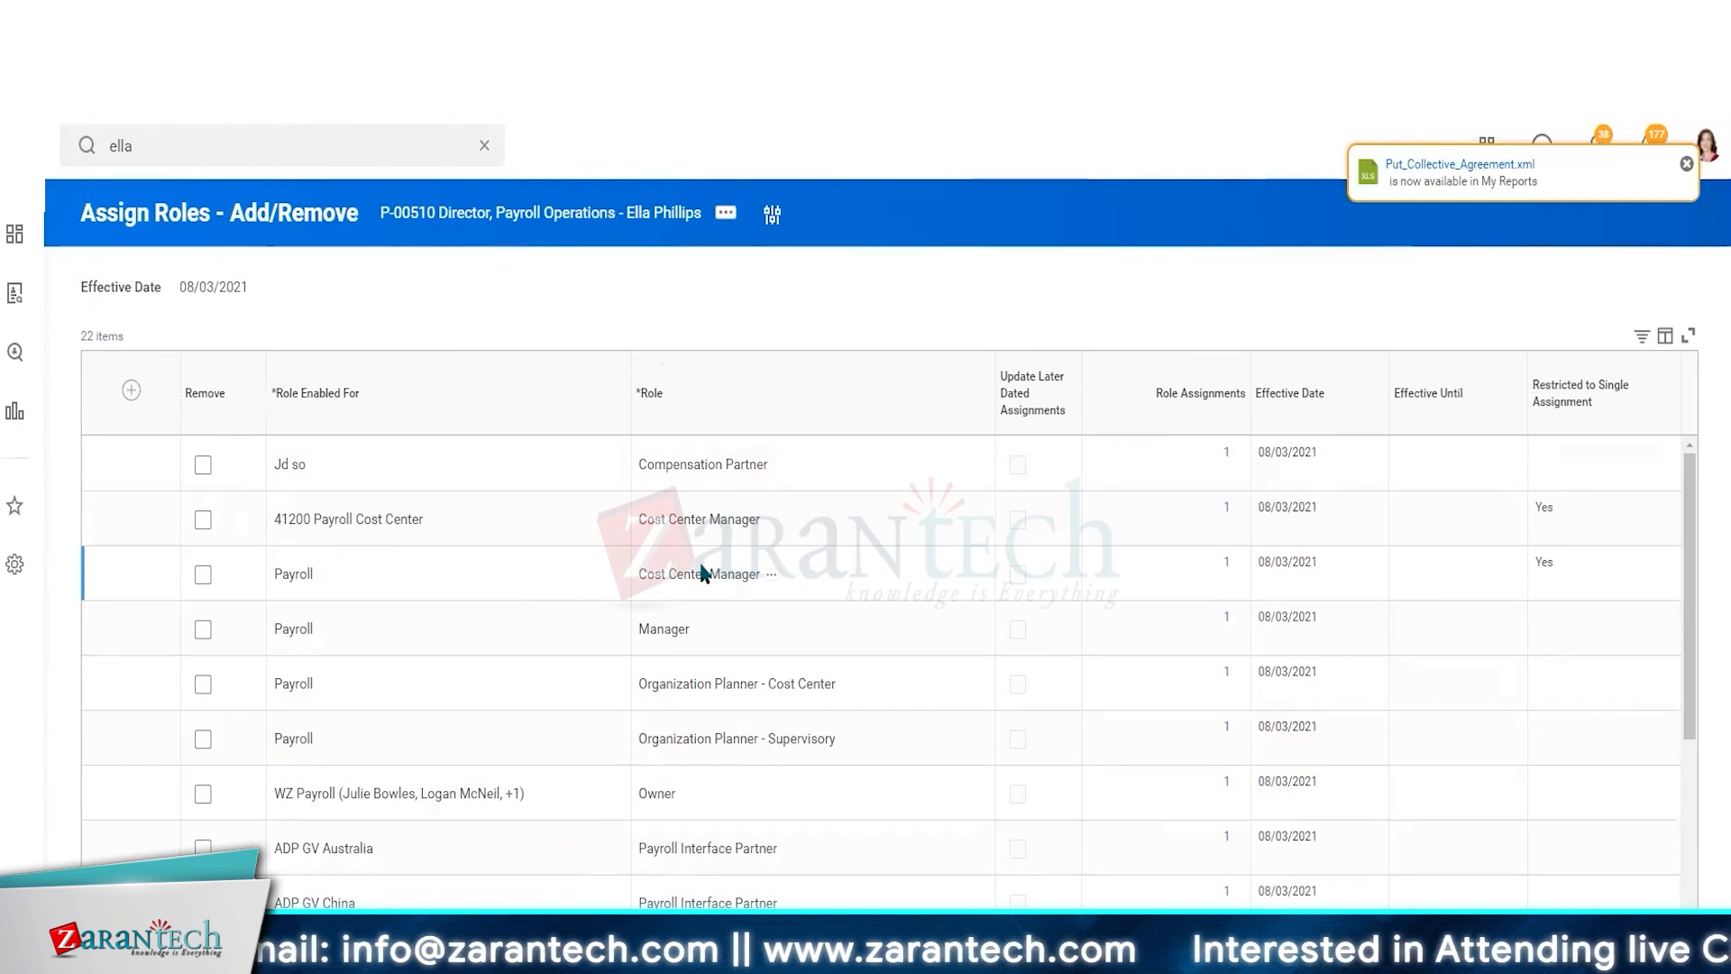
pyautogui.scroll(-1, 646, 678)
pyautogui.scroll(-10, 645, 678)
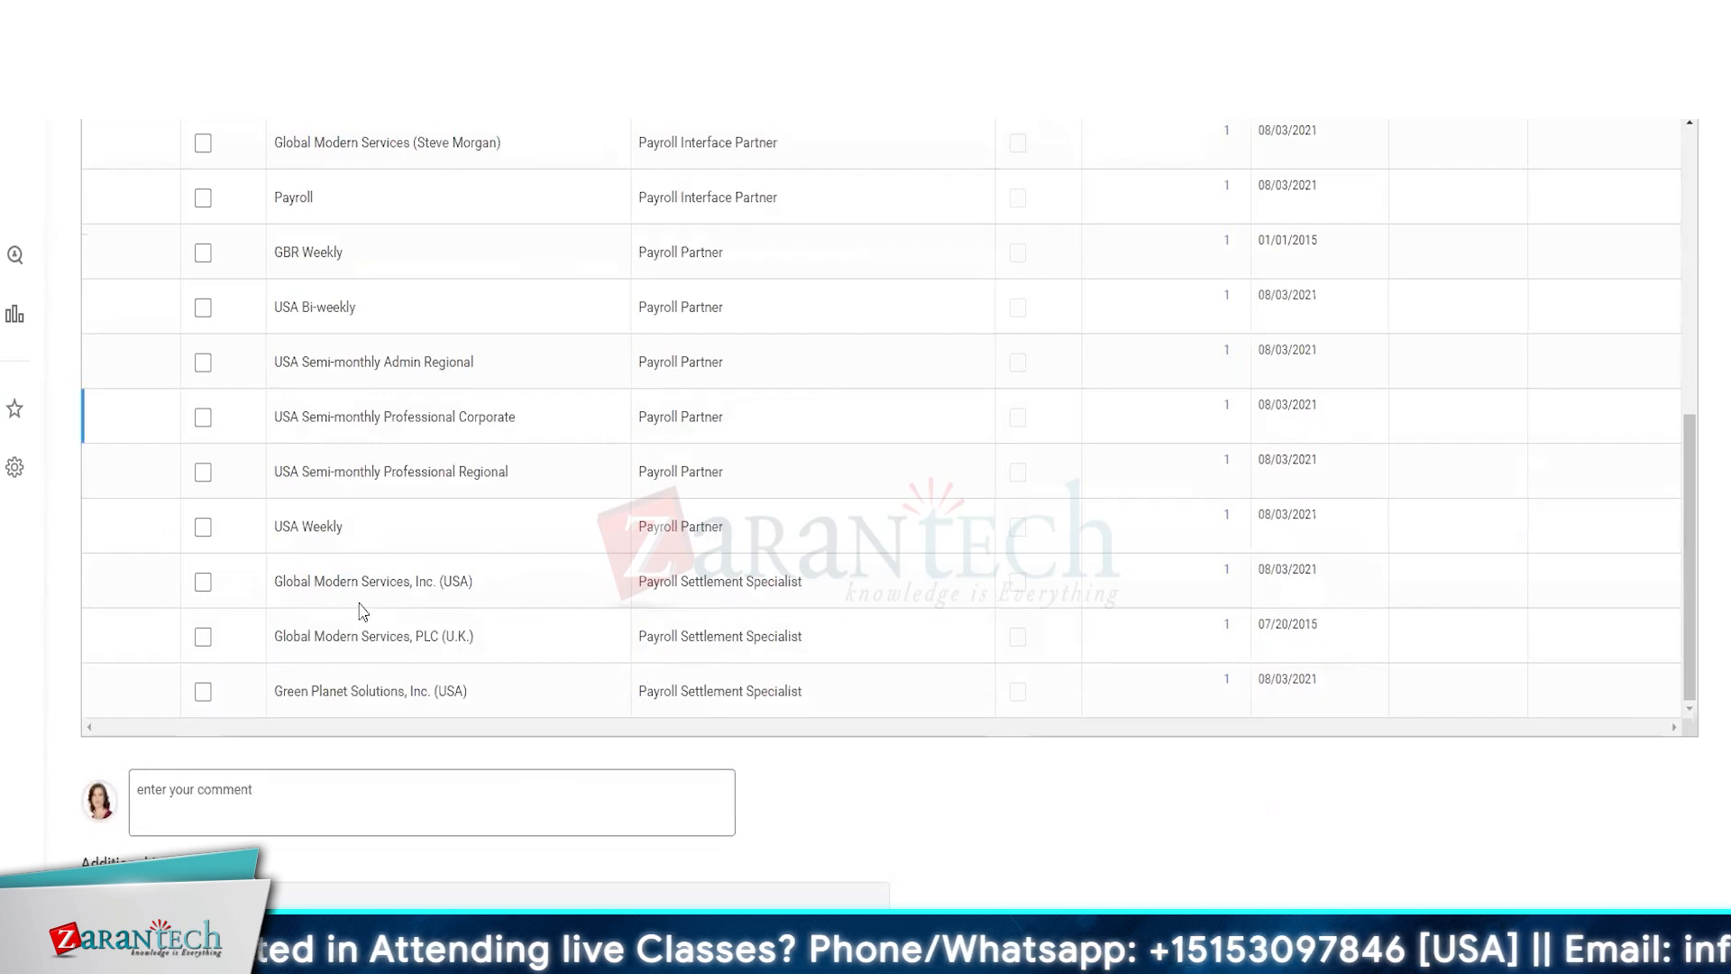
pyautogui.scroll(5, 515, 554)
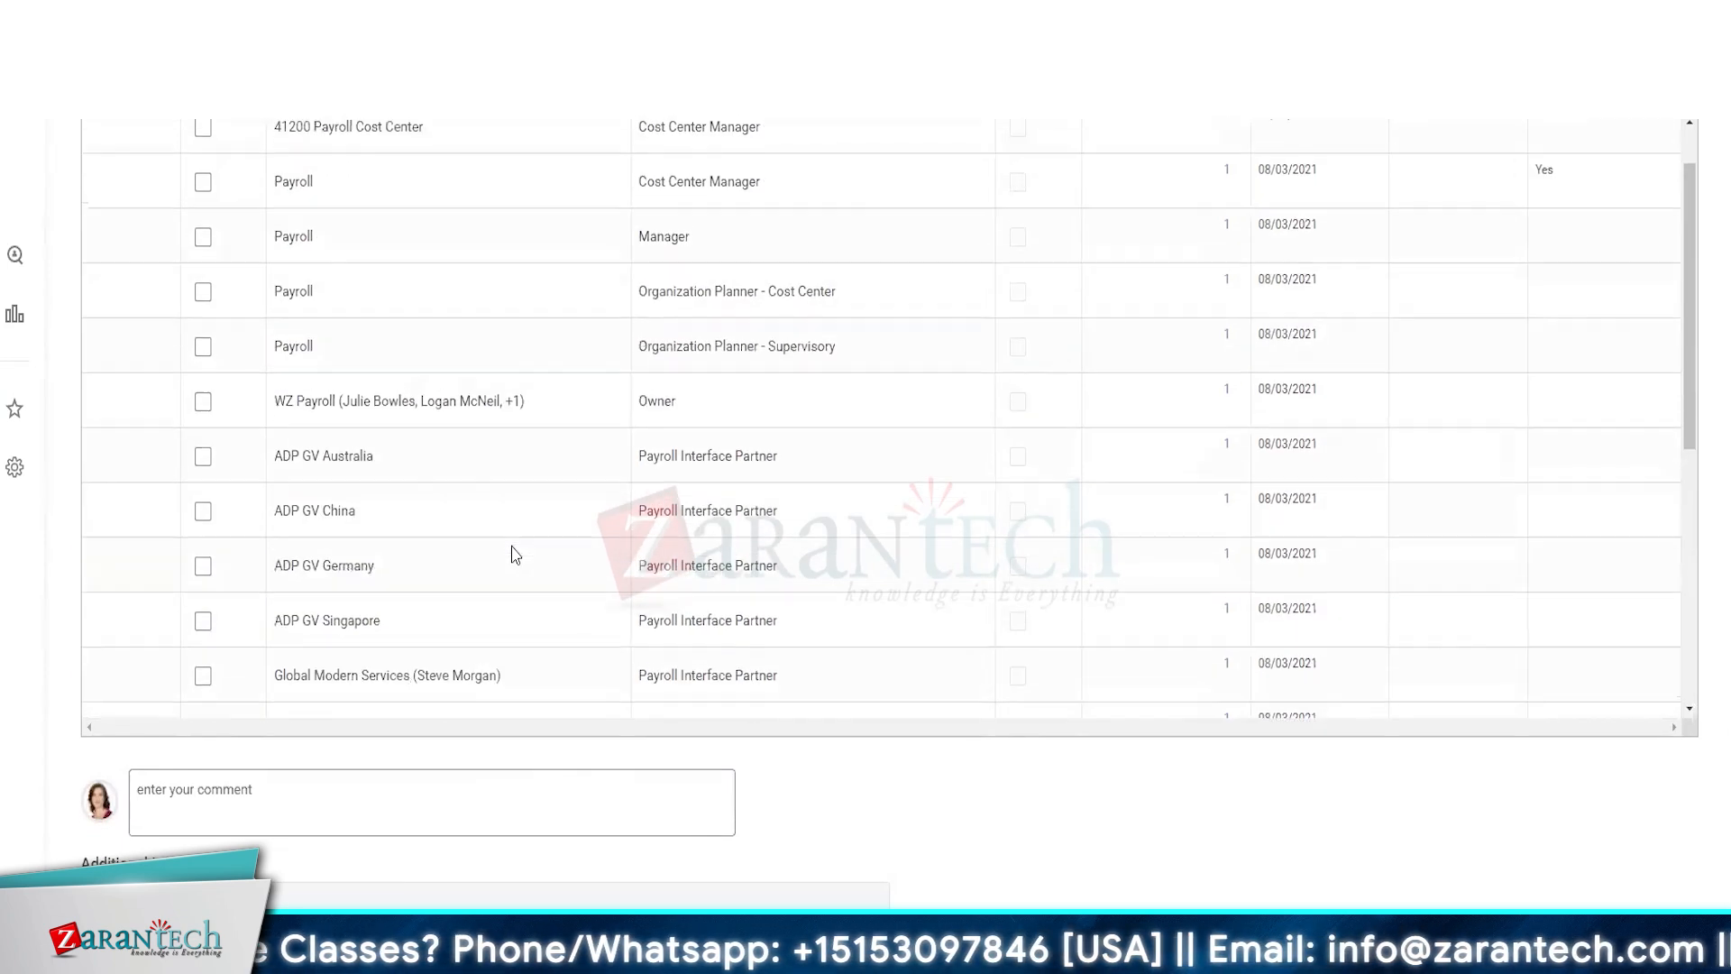
pyautogui.scroll(1, 514, 555)
pyautogui.hotkey('alt', 'Tab')
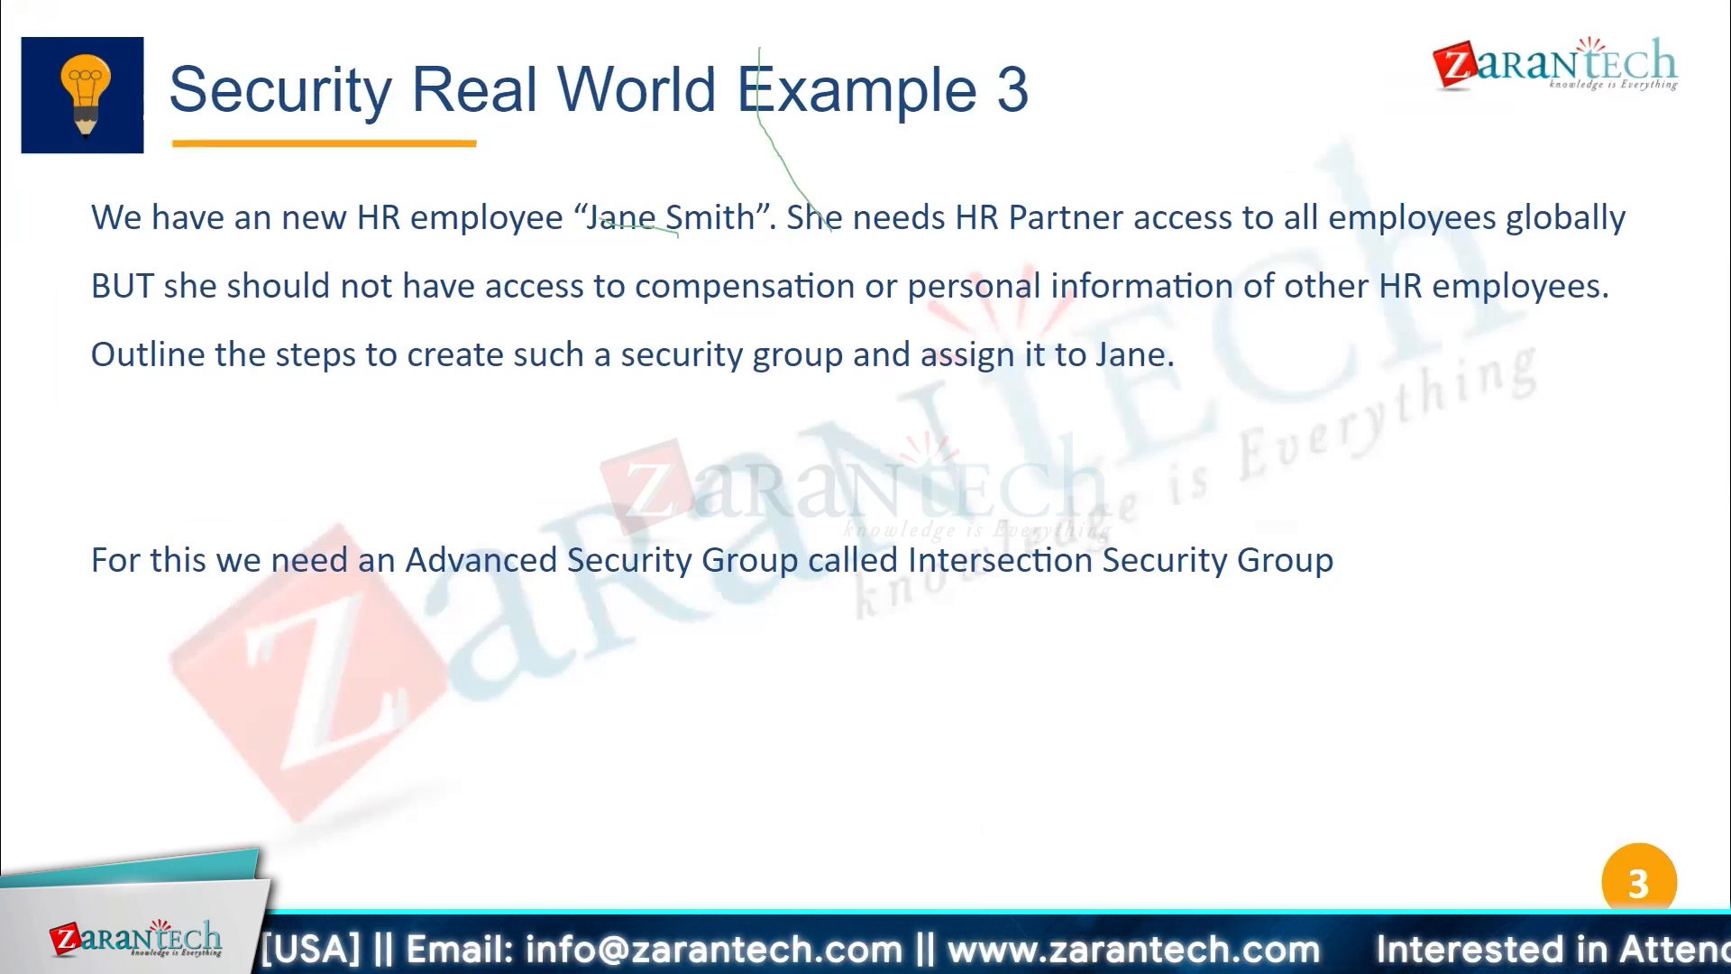
pyautogui.press('Escape')
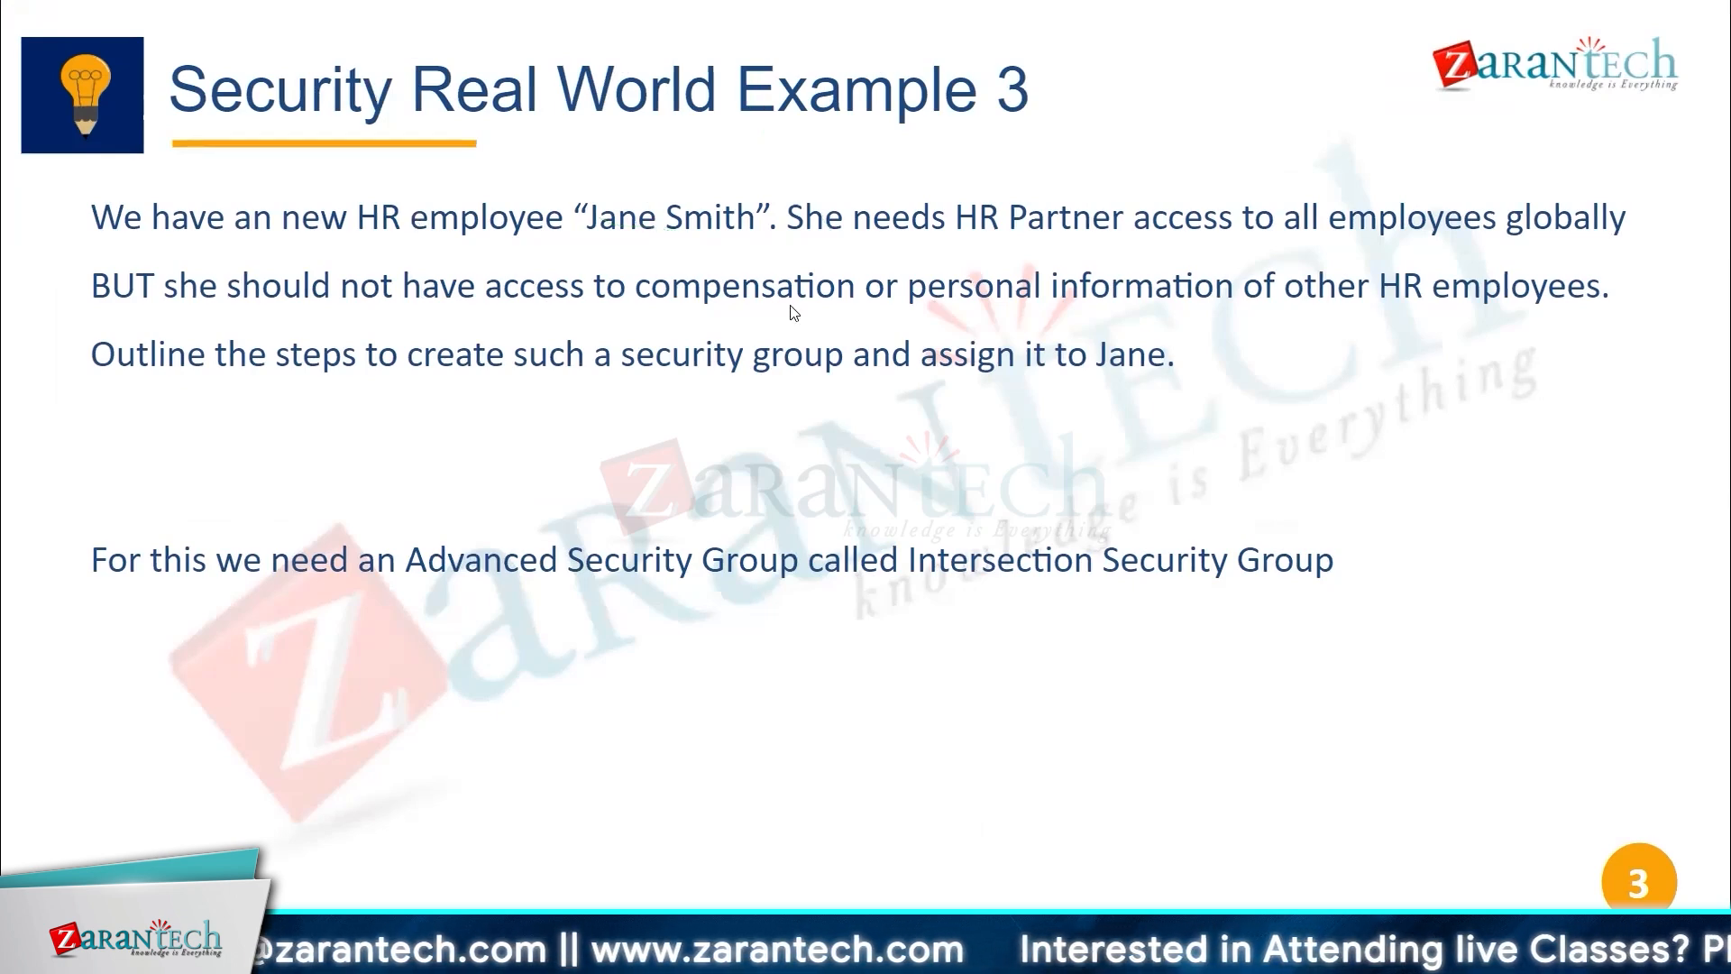
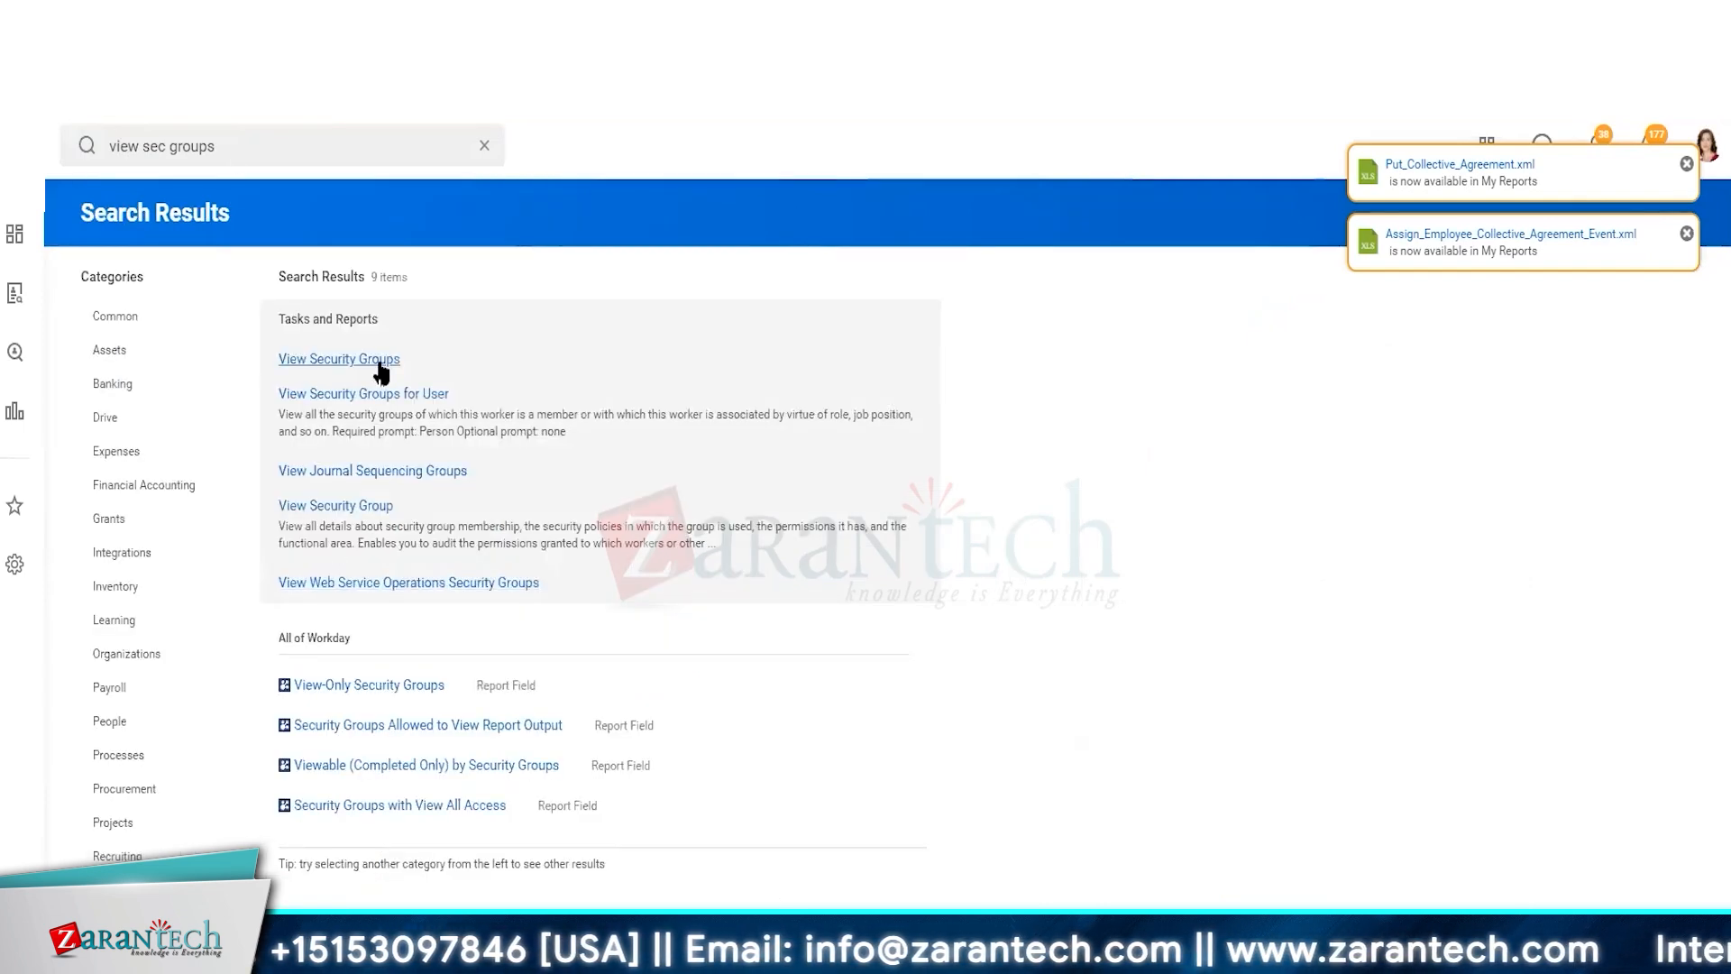
# Run View Security Groups for the Intersection Security Group type and browse the listed groups
pyautogui.click(347, 360)
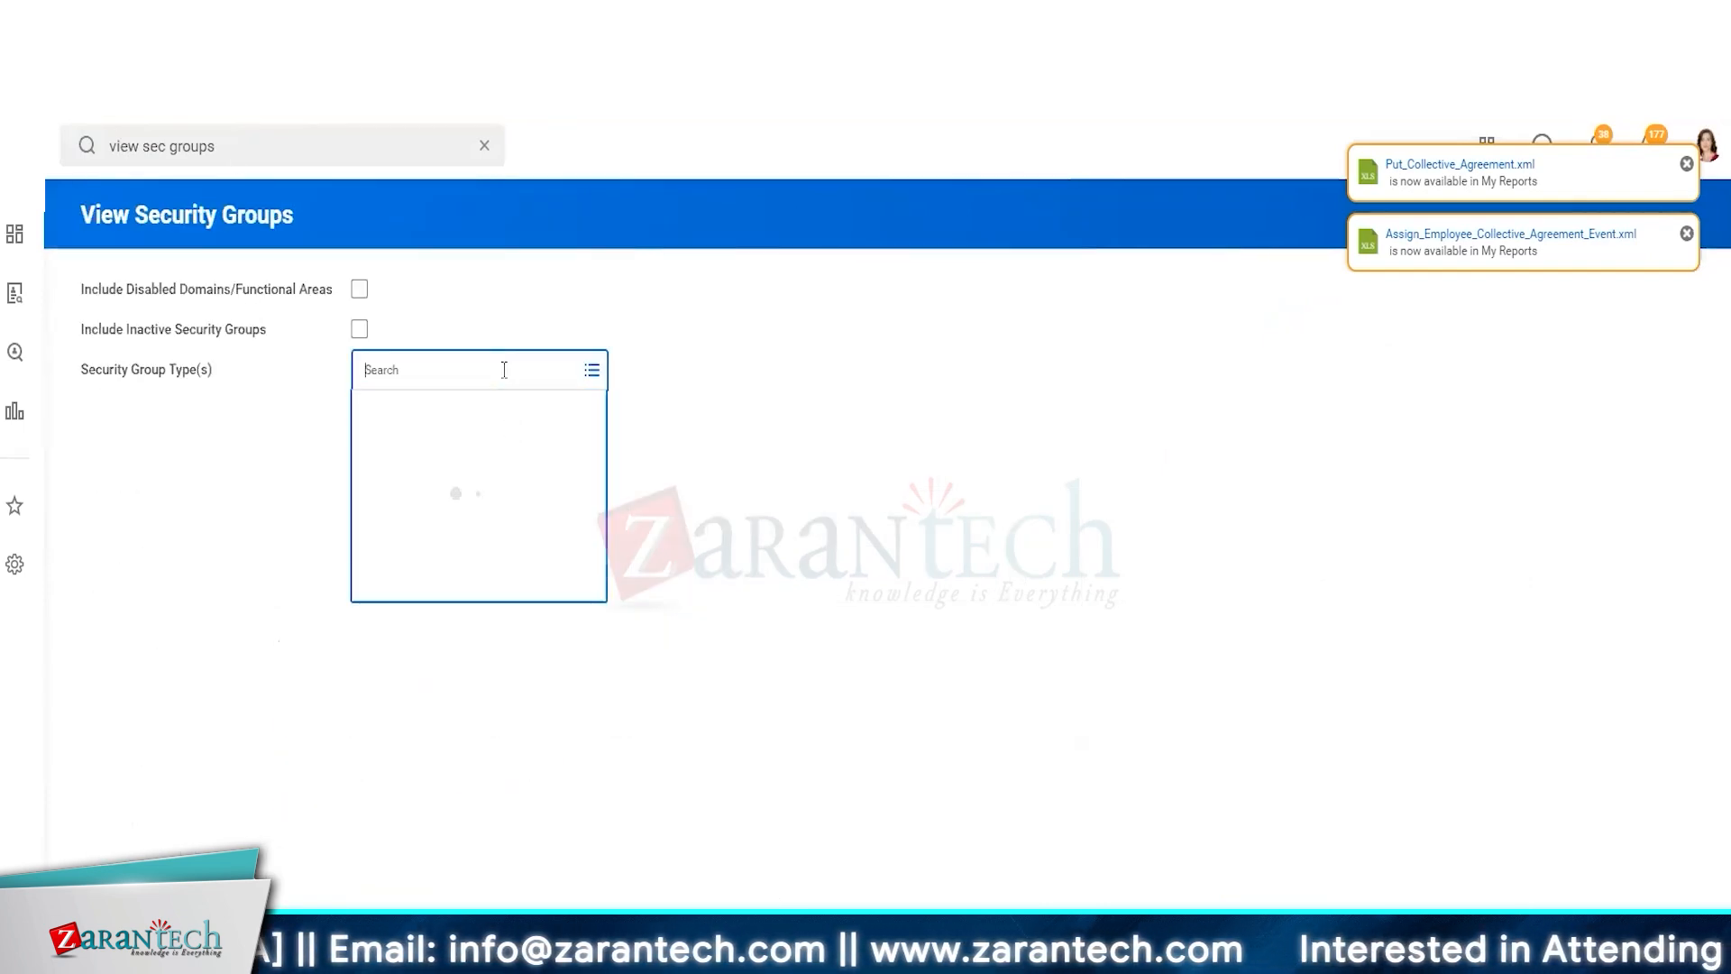
pyautogui.write('intersect')
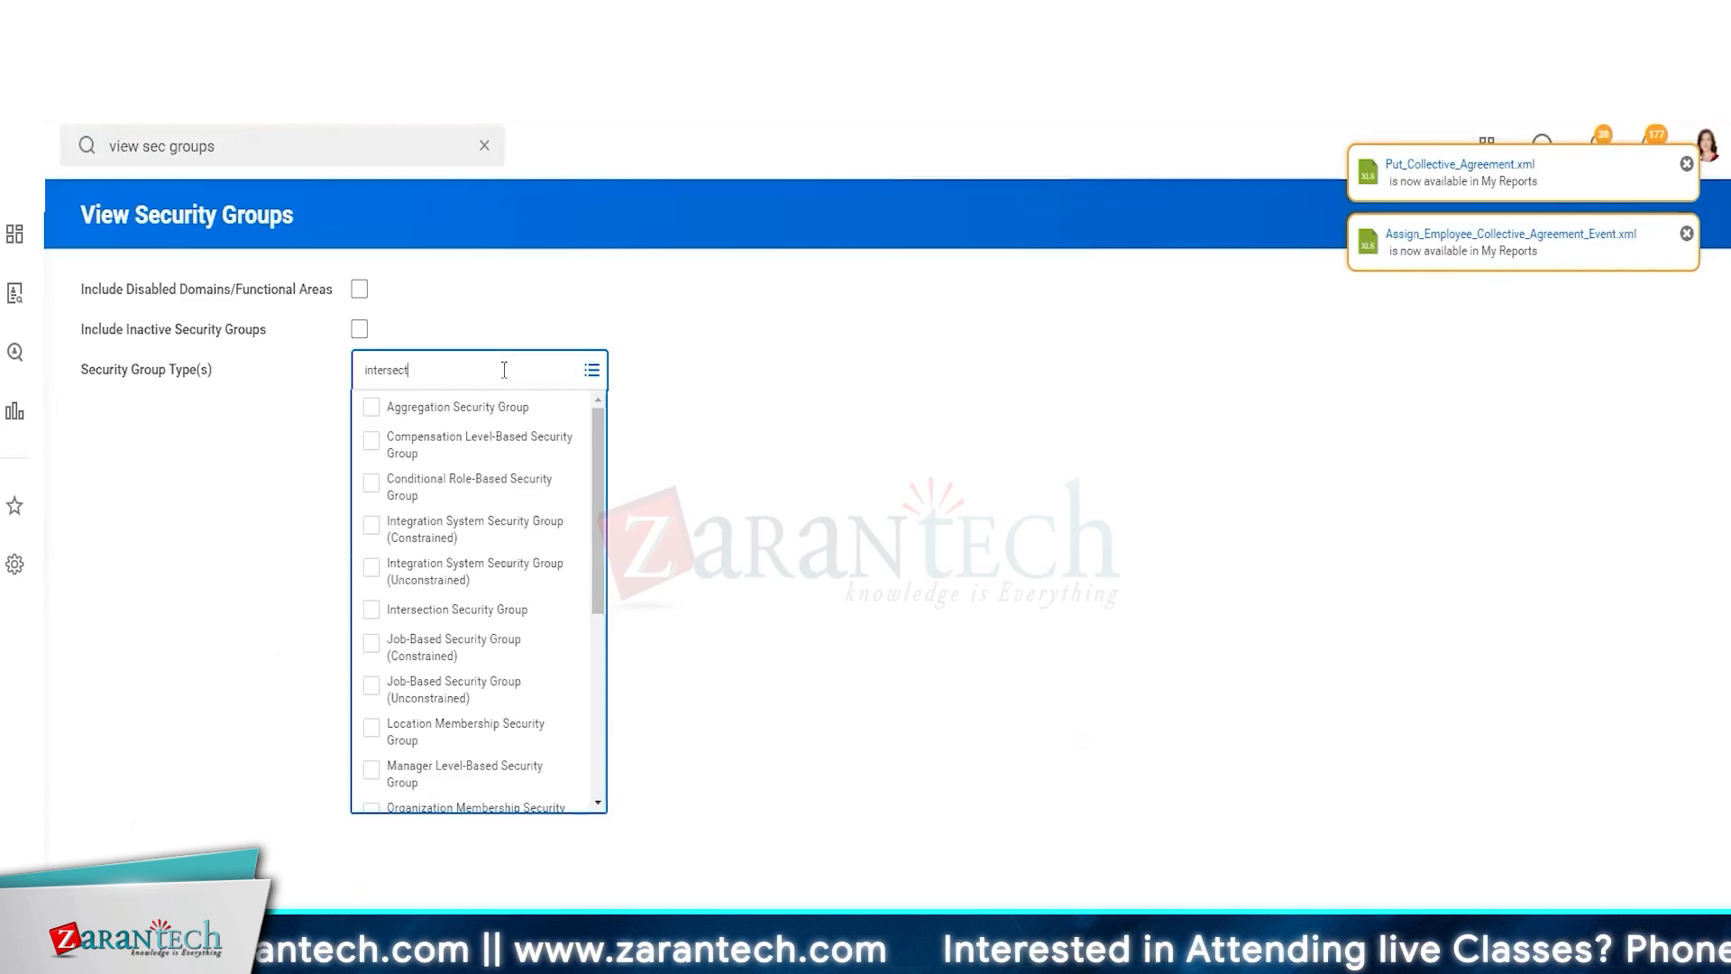
pyautogui.write('ion')
pyautogui.press('Return')
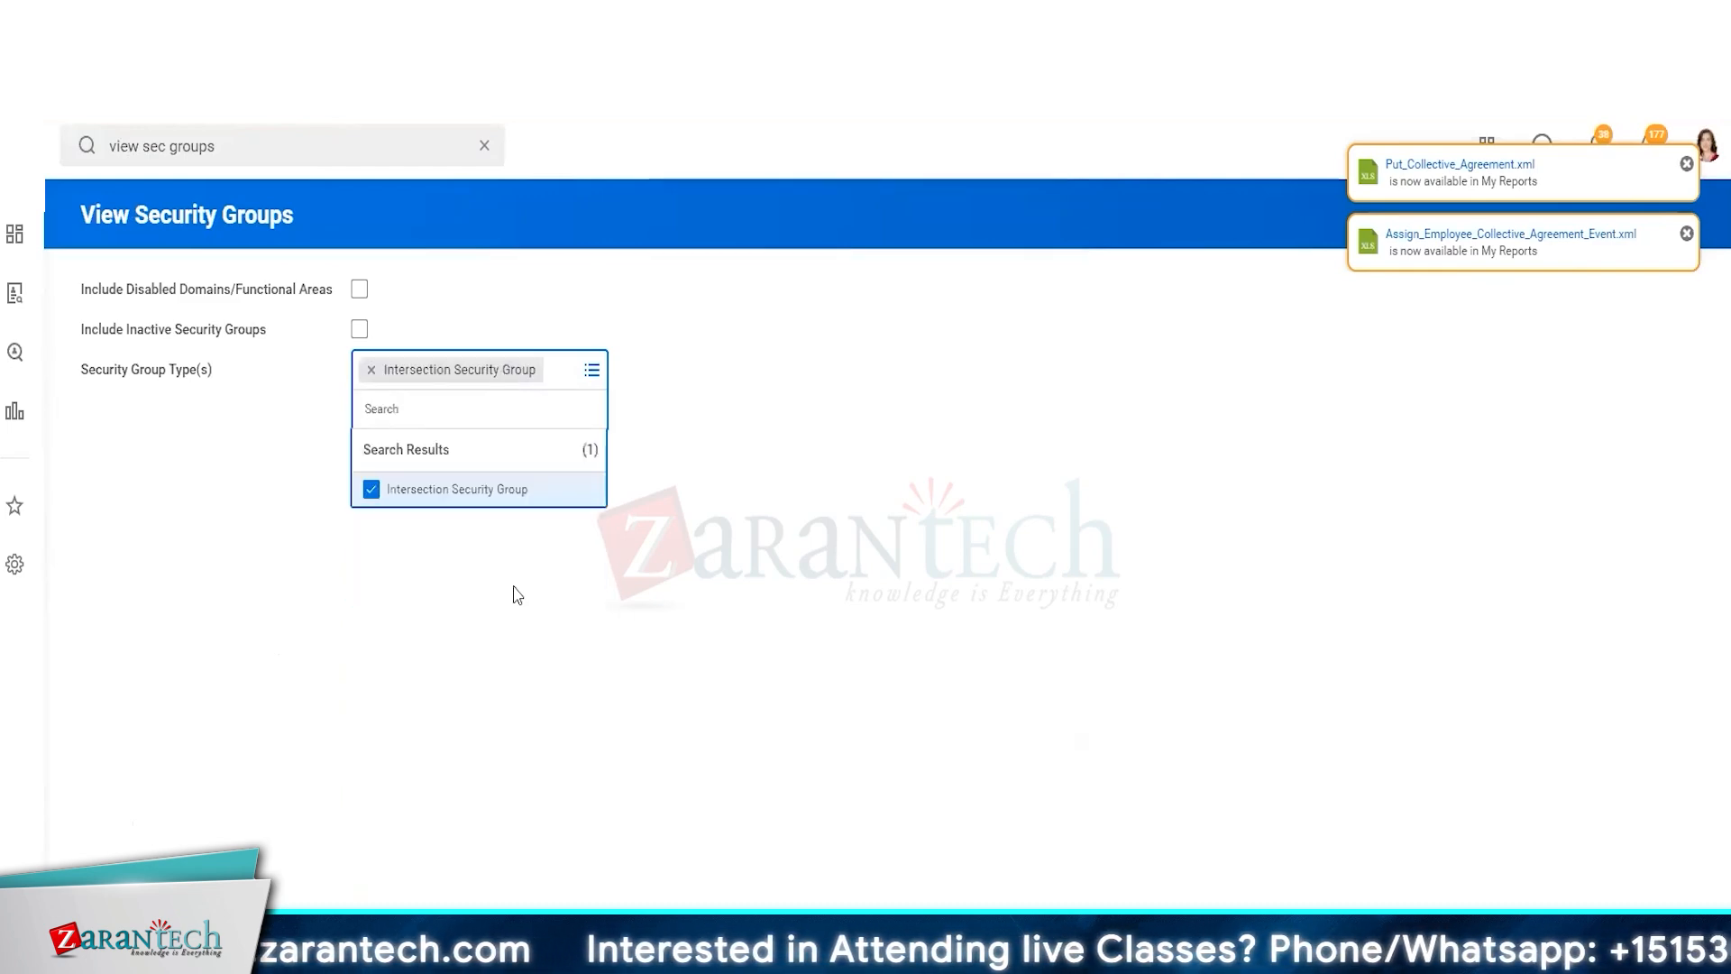
pyautogui.click(368, 843)
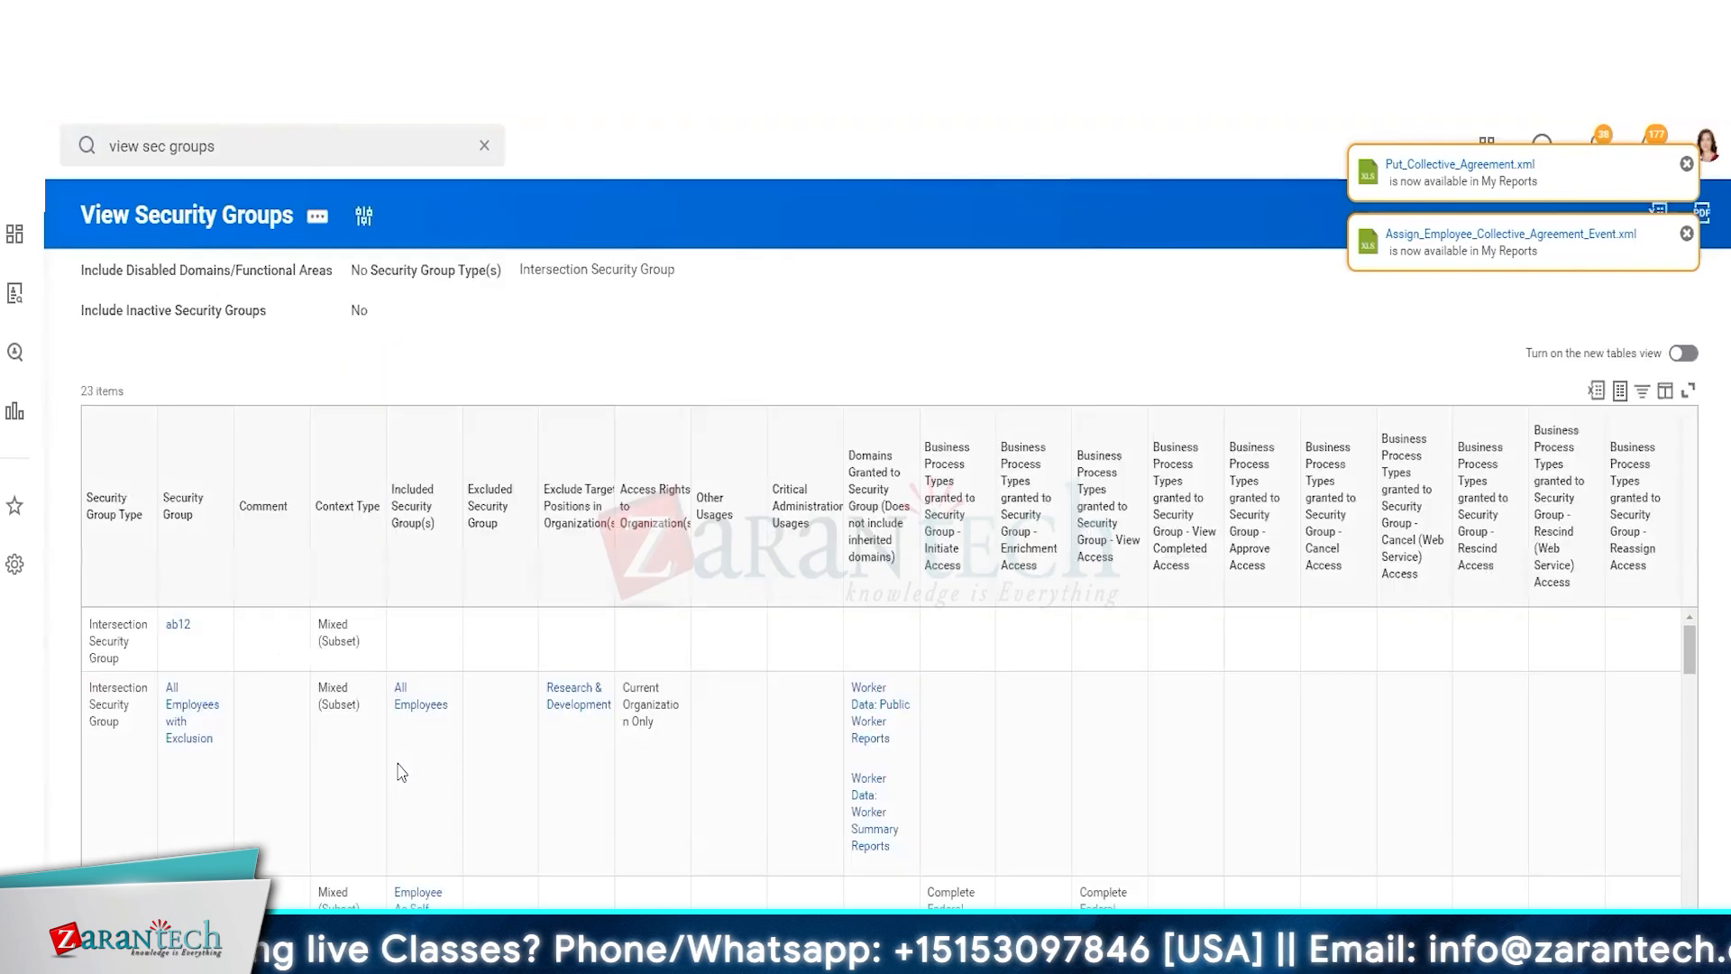
pyautogui.scroll(-2, 444, 595)
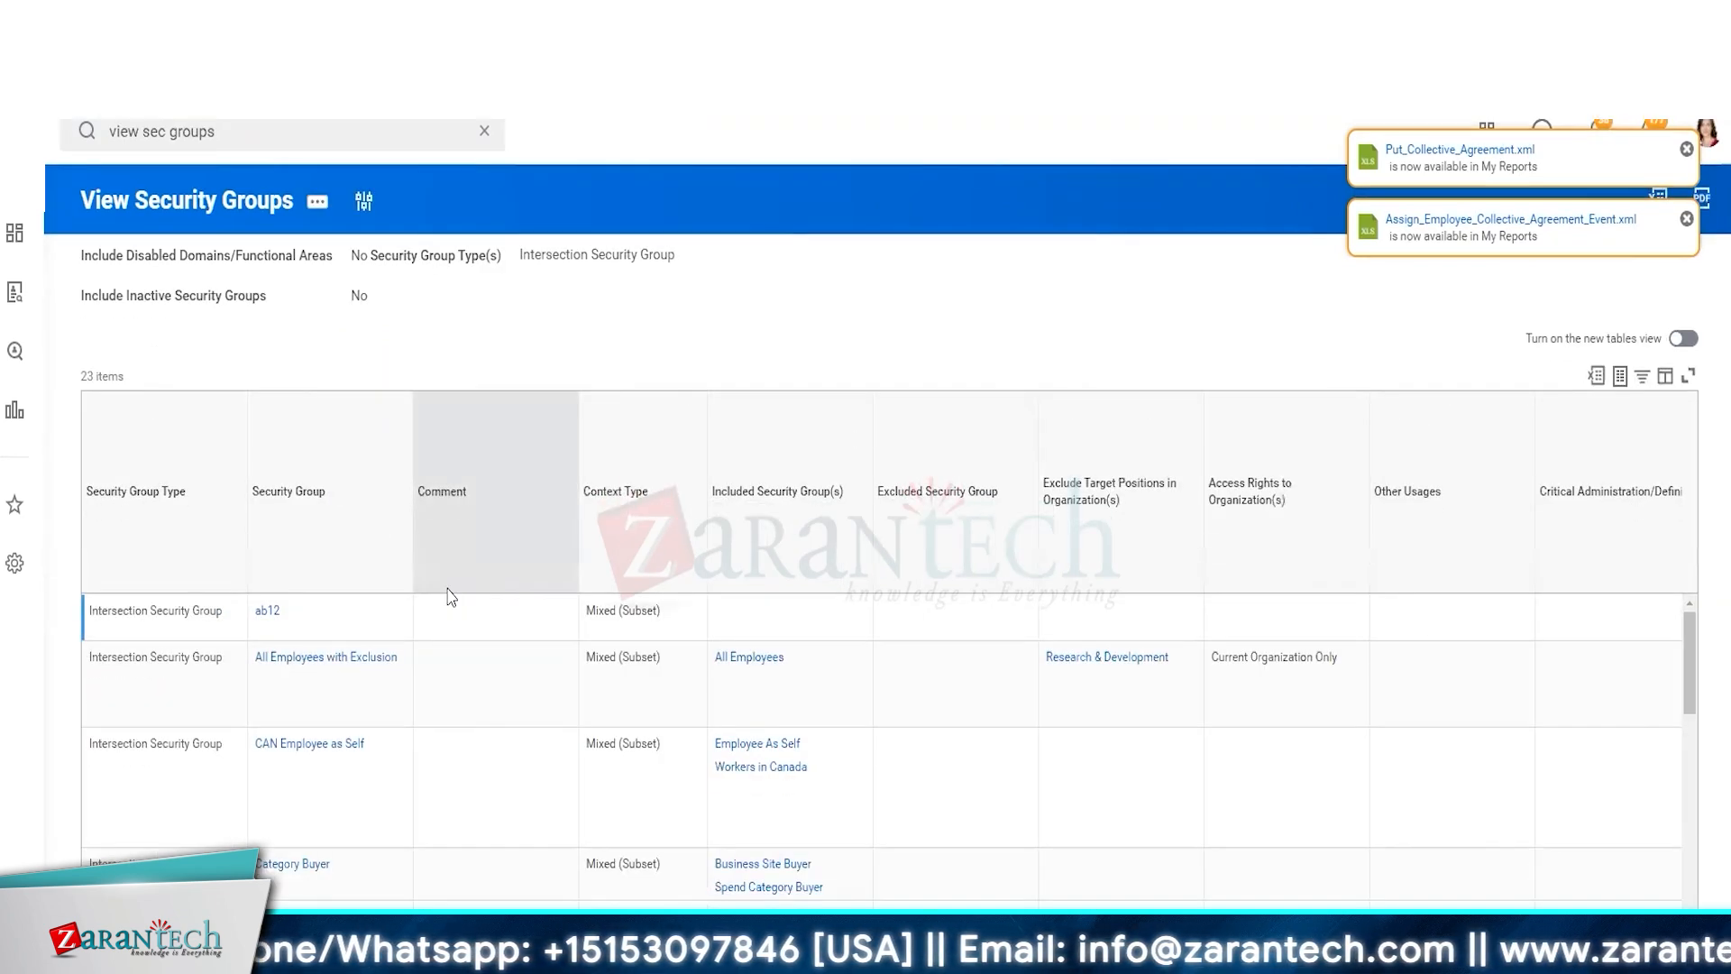
pyautogui.scroll(-5, 441, 781)
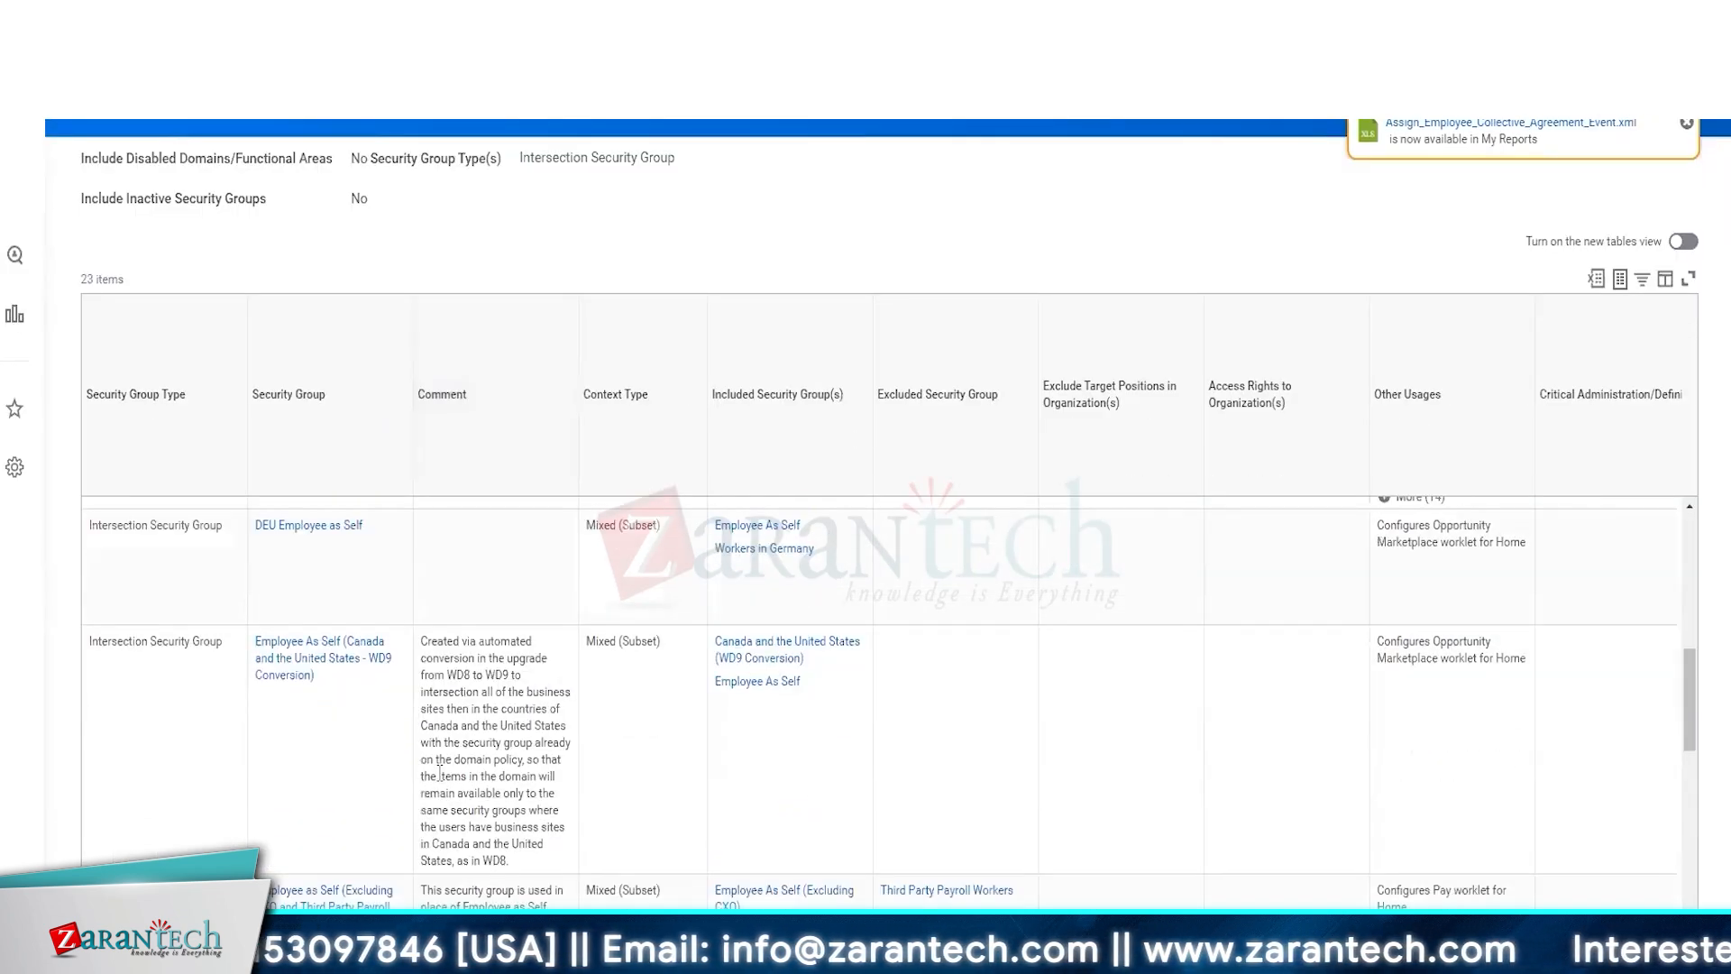
pyautogui.scroll(-10, 439, 773)
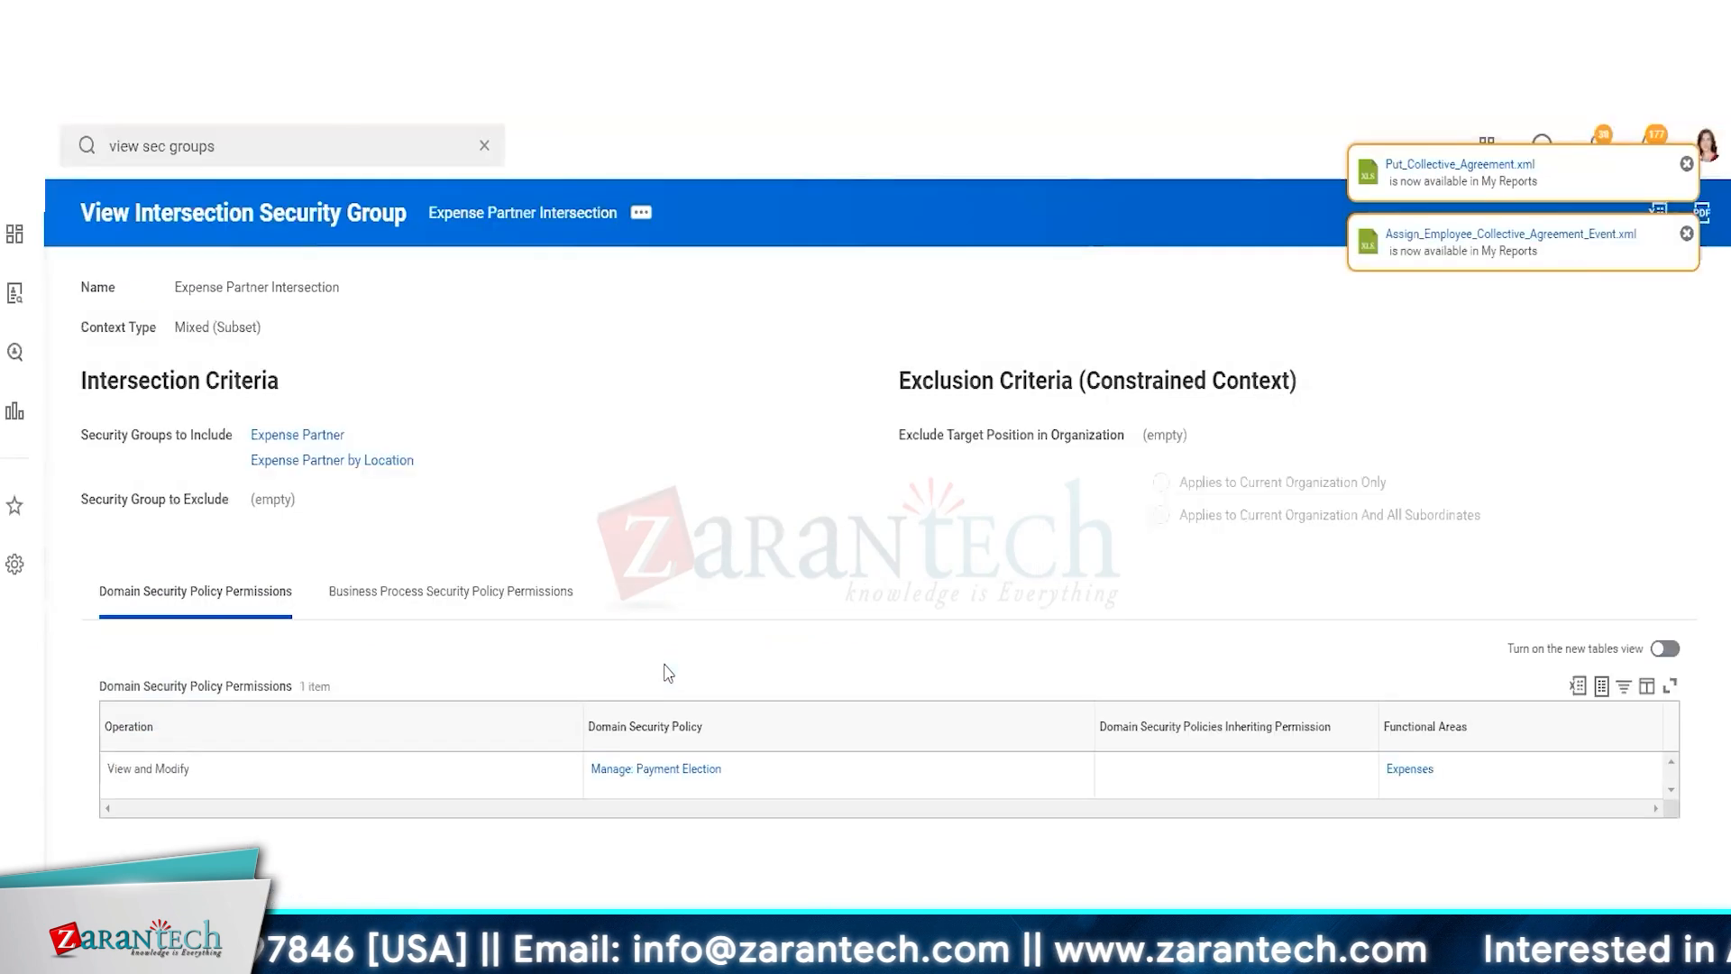
# Copy the Expense Partner Intersection group's permissions into a new security group of the same type
pyautogui.click(640, 216)
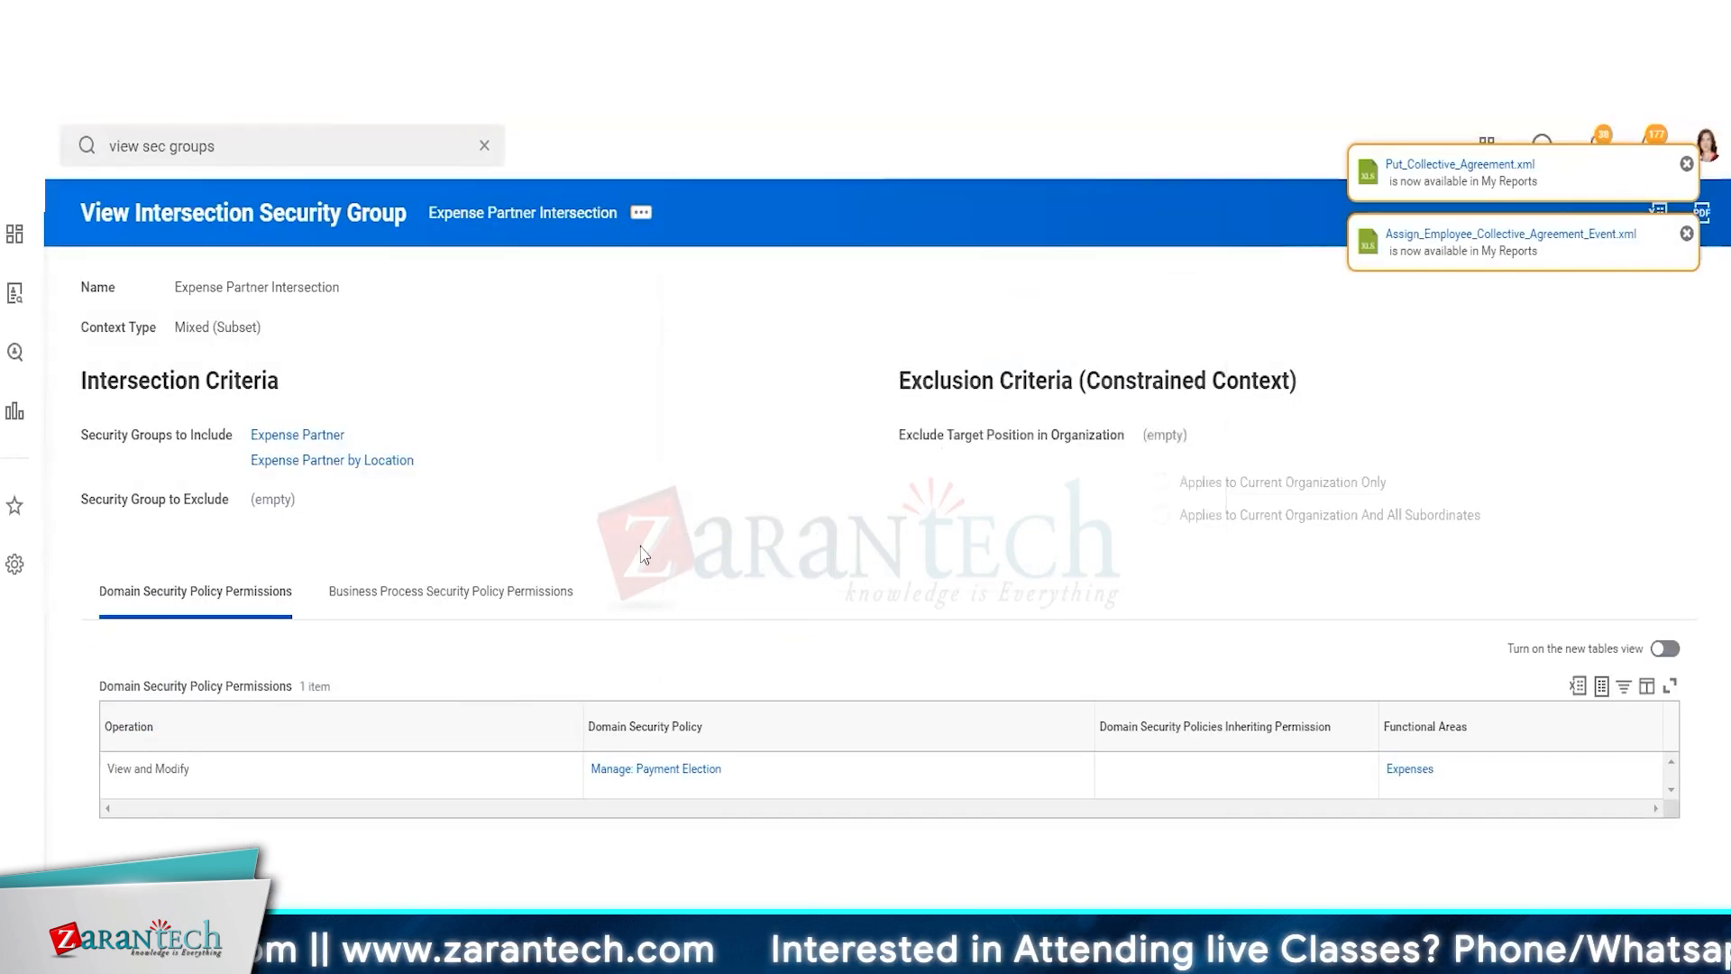
pyautogui.scroll(-1, 643, 554)
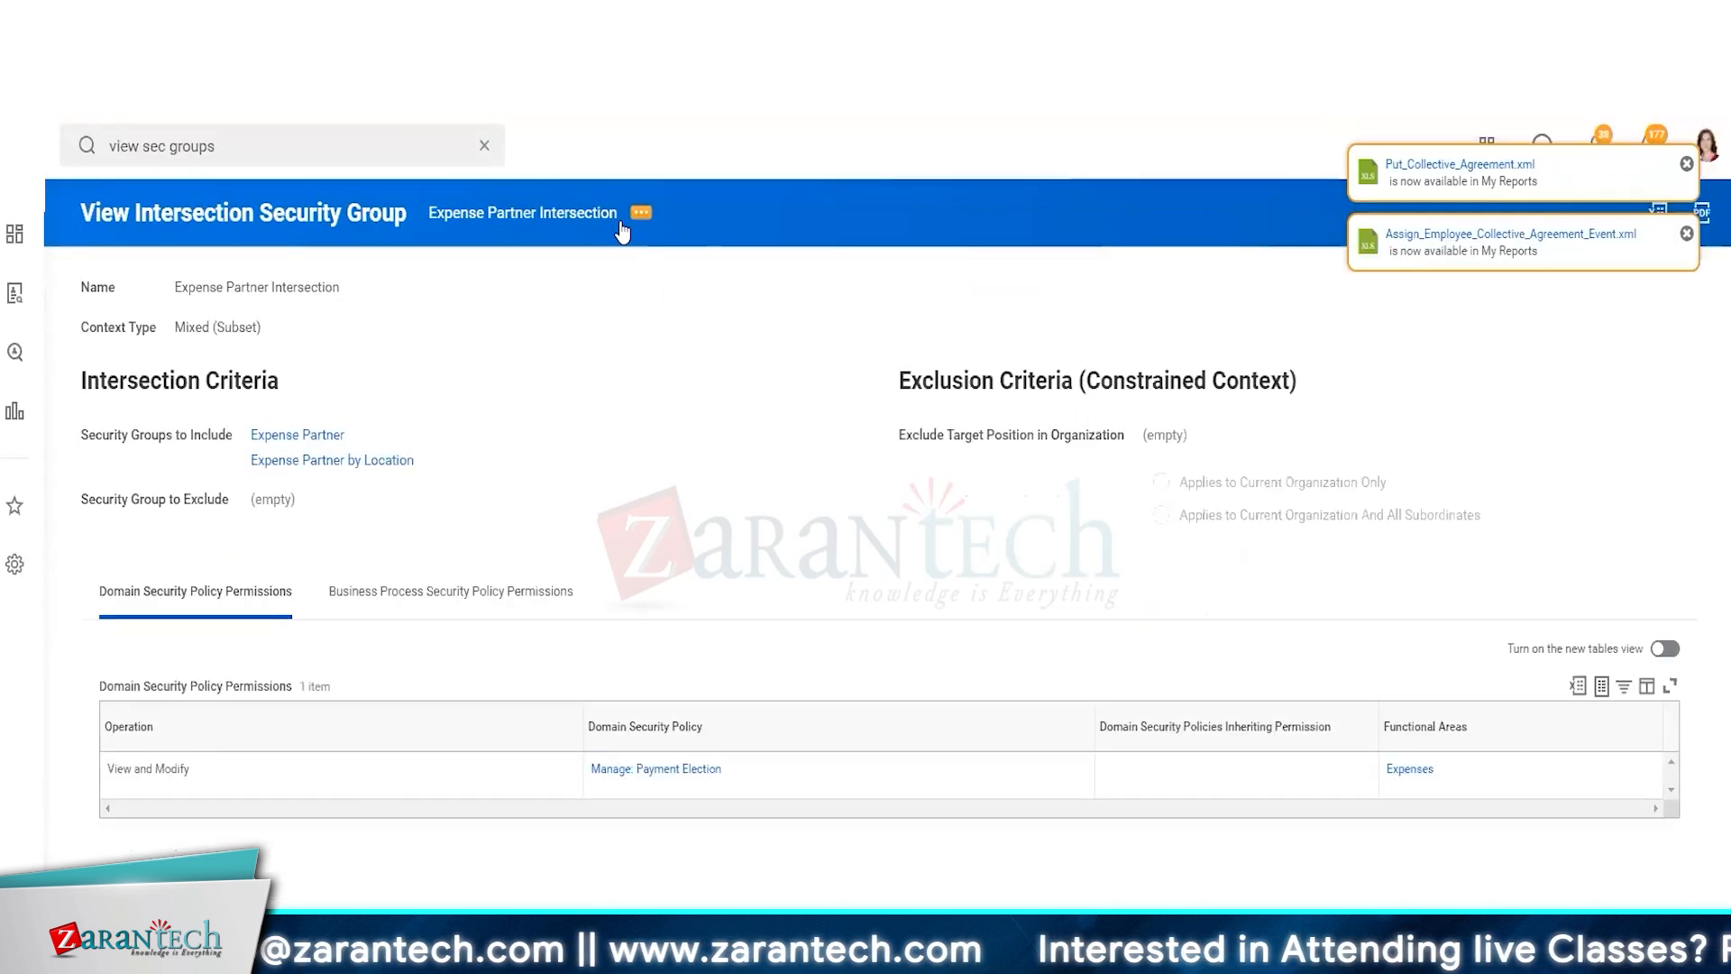
pyautogui.click(641, 213)
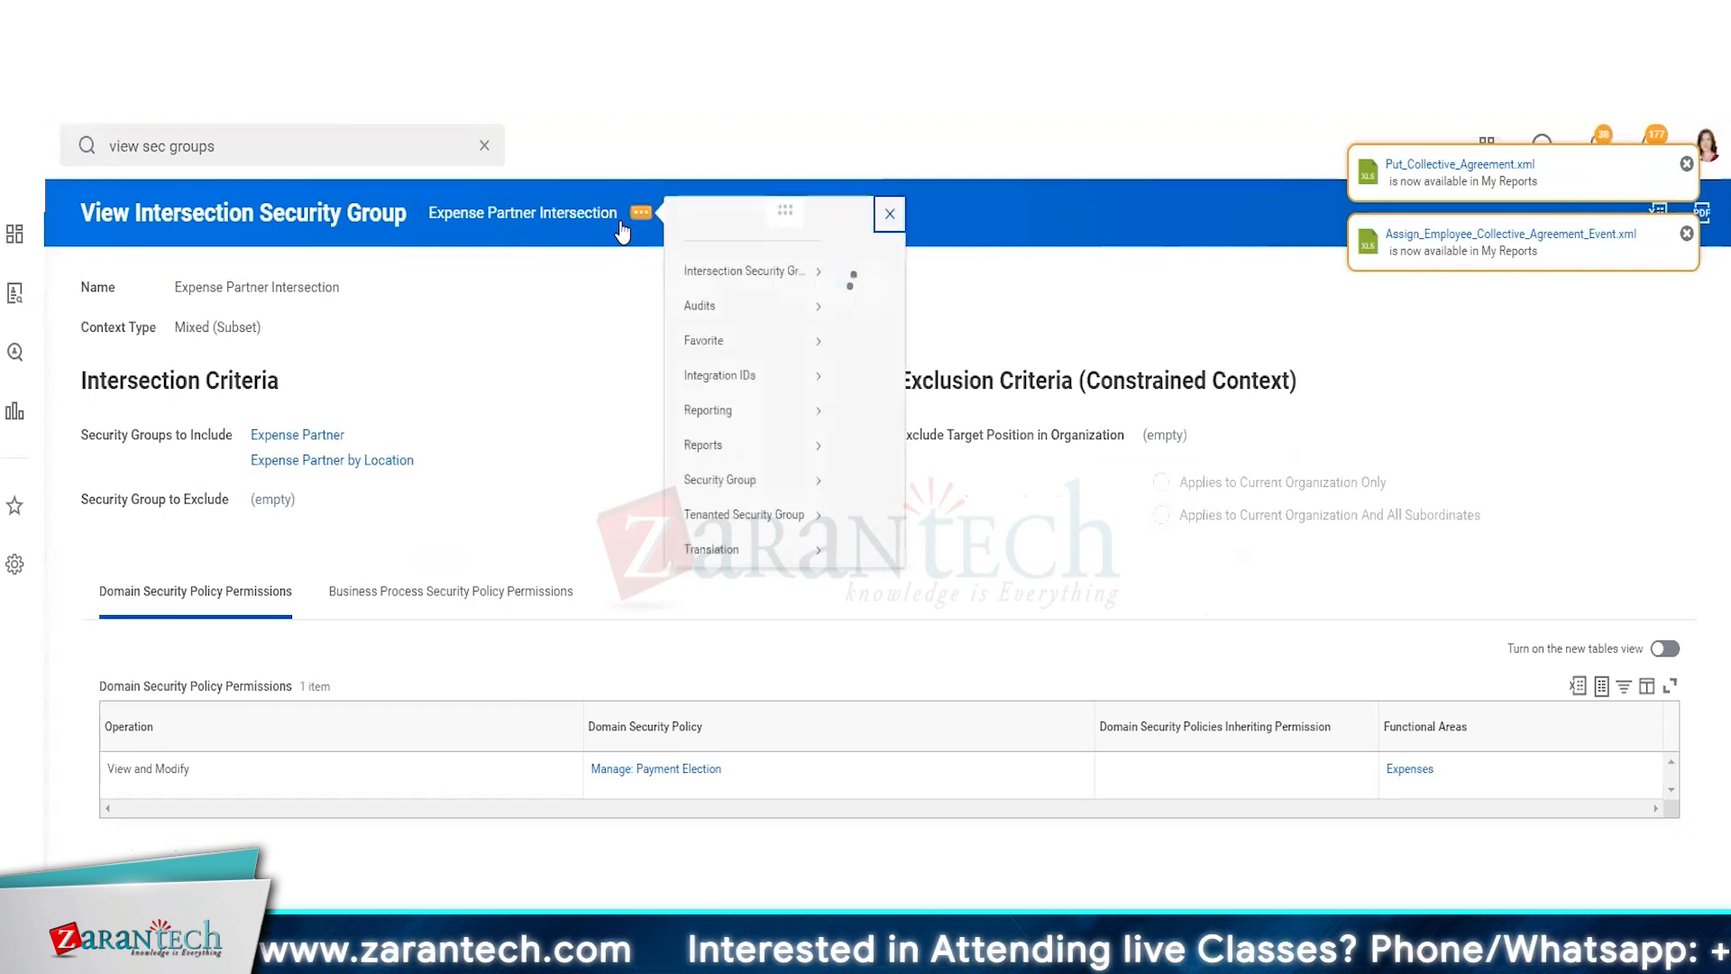
pyautogui.moveTo(758, 584)
pyautogui.moveTo(771, 538)
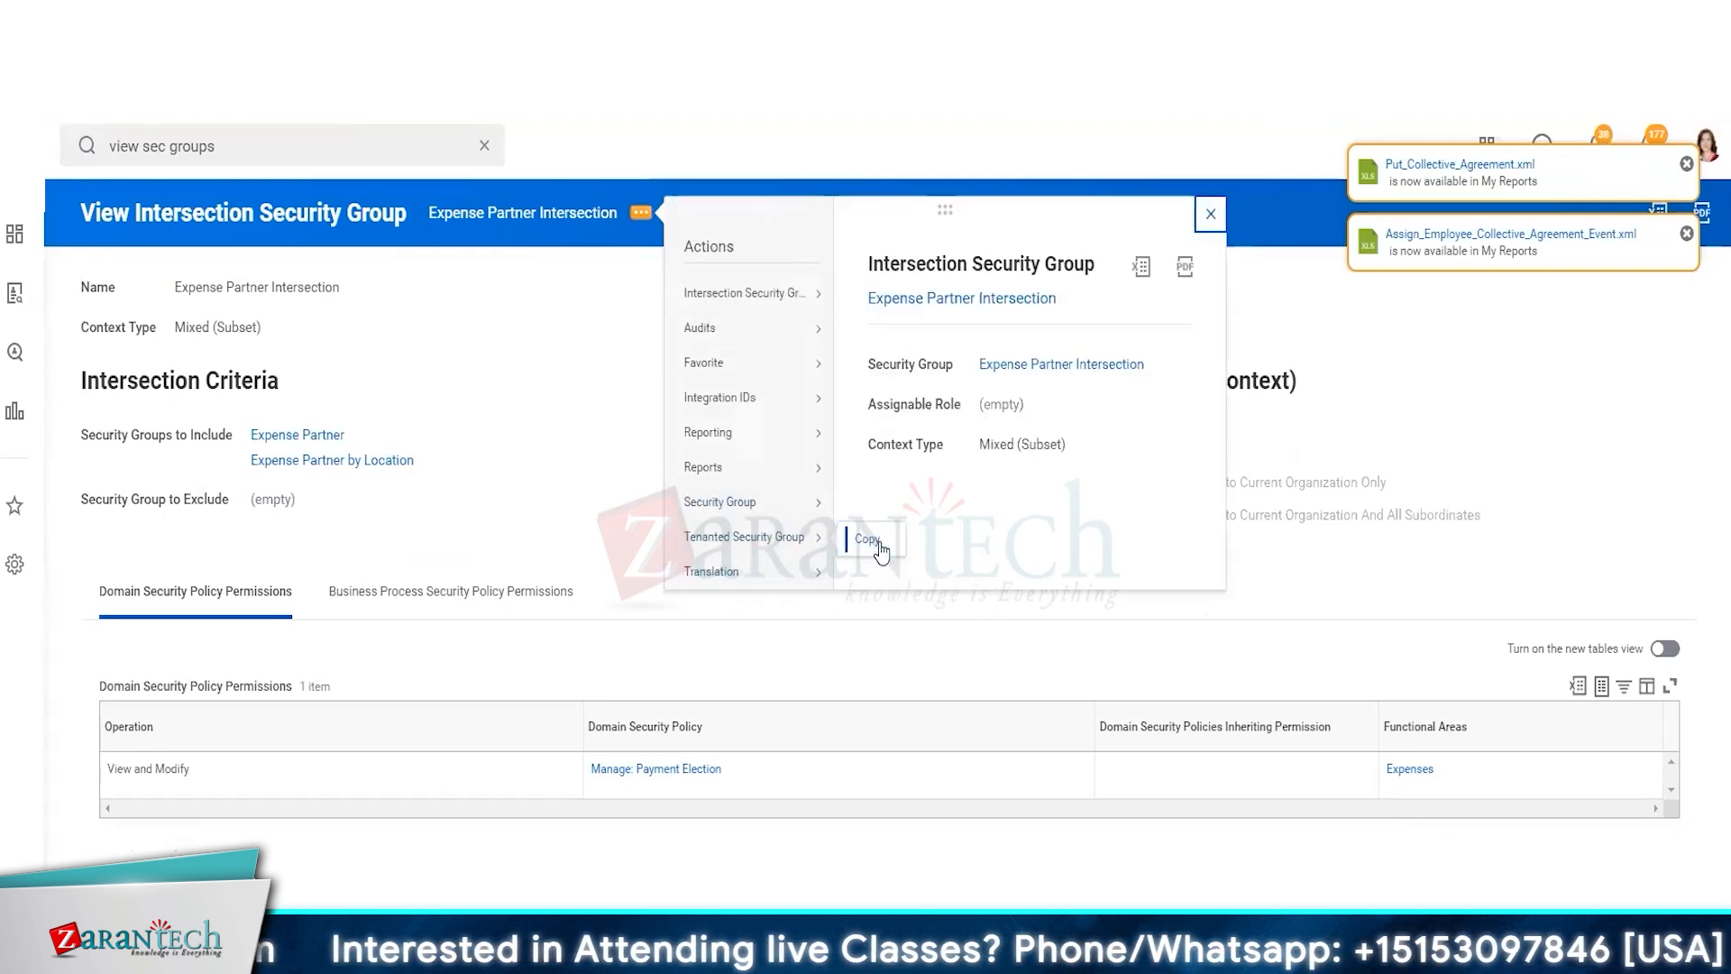
pyautogui.click(867, 539)
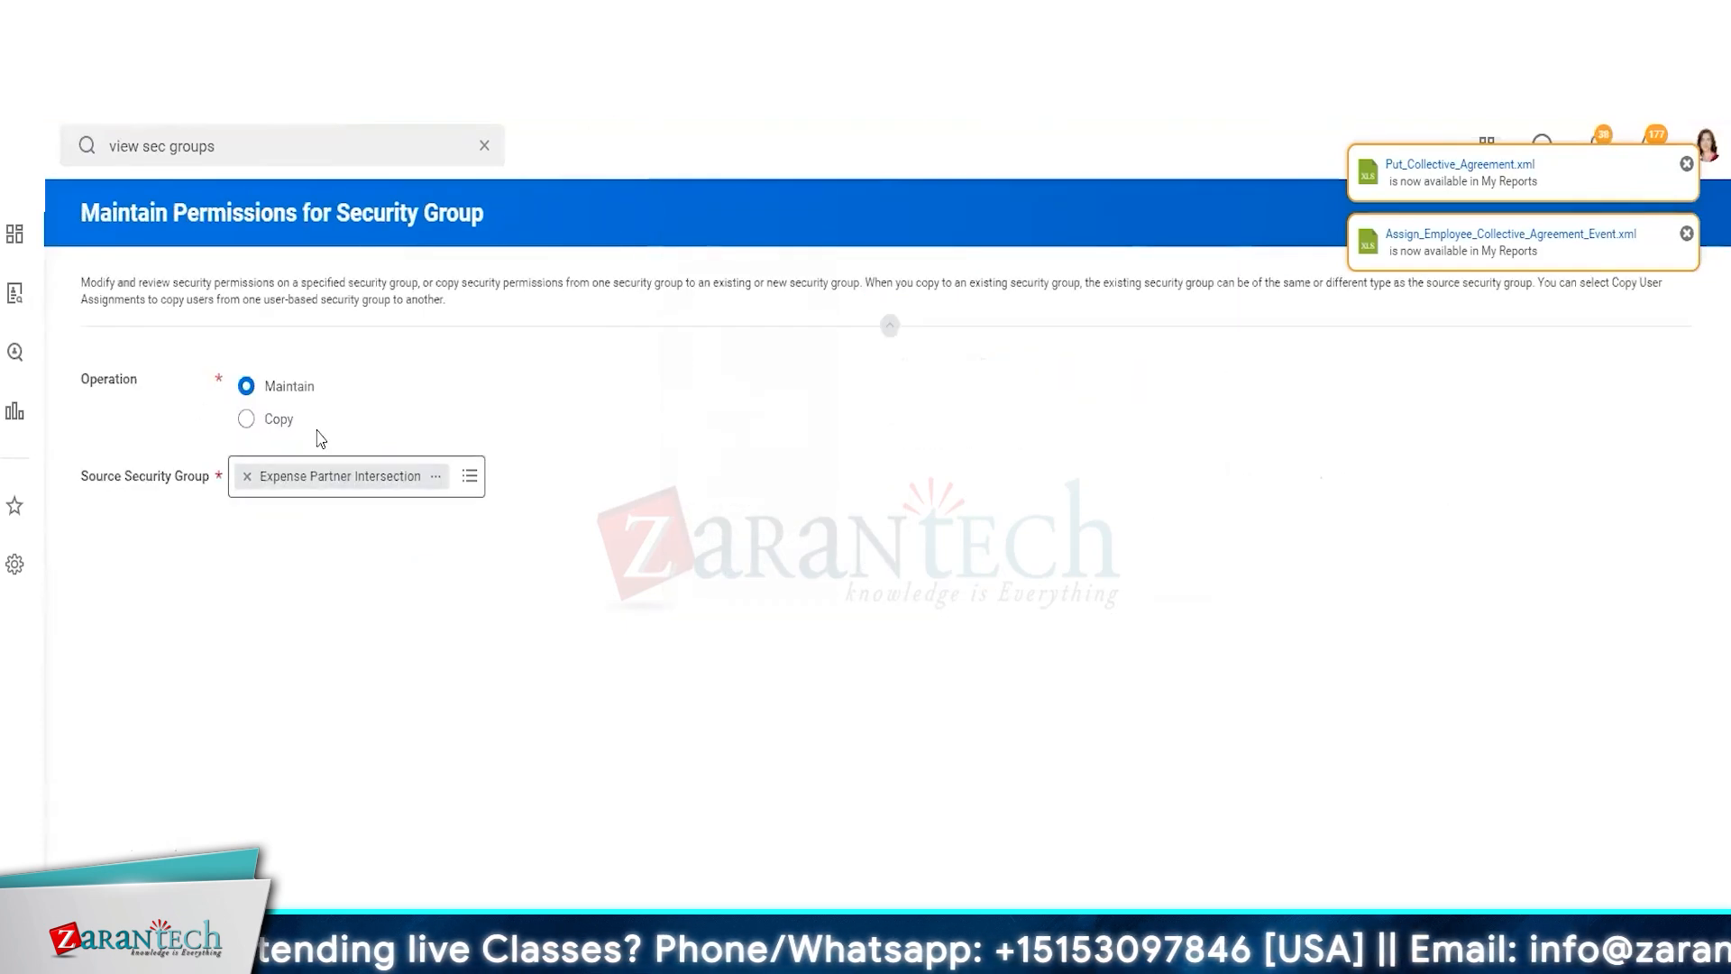
pyautogui.click(274, 421)
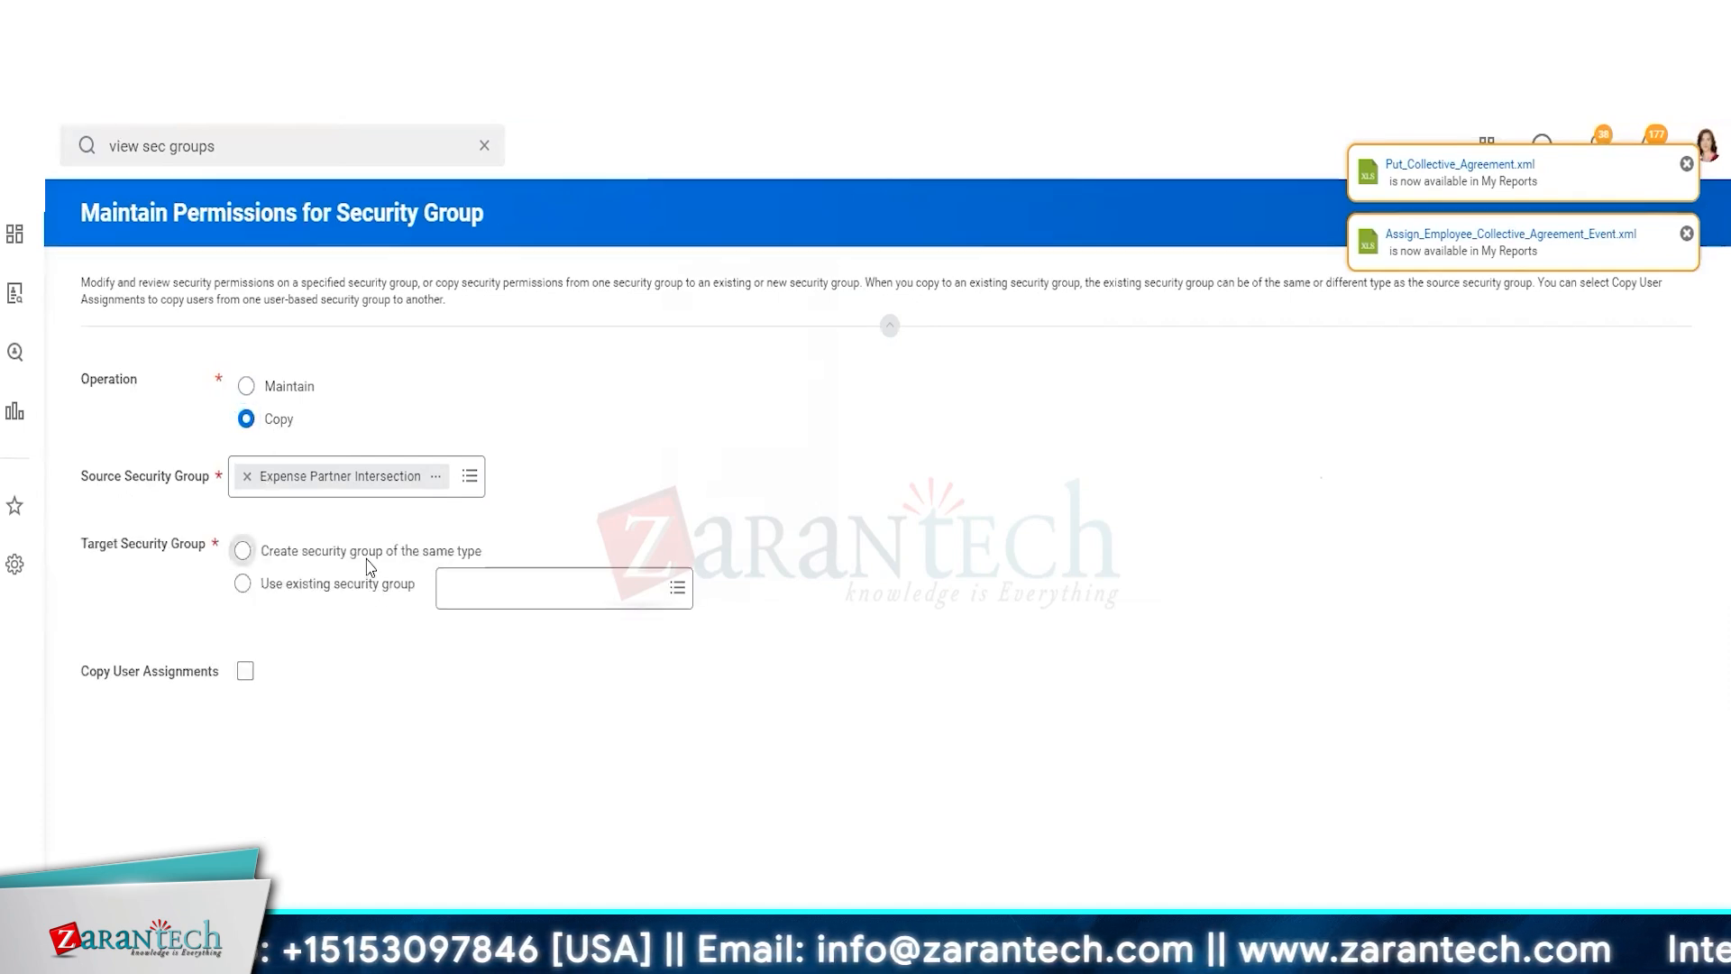
pyautogui.click(242, 550)
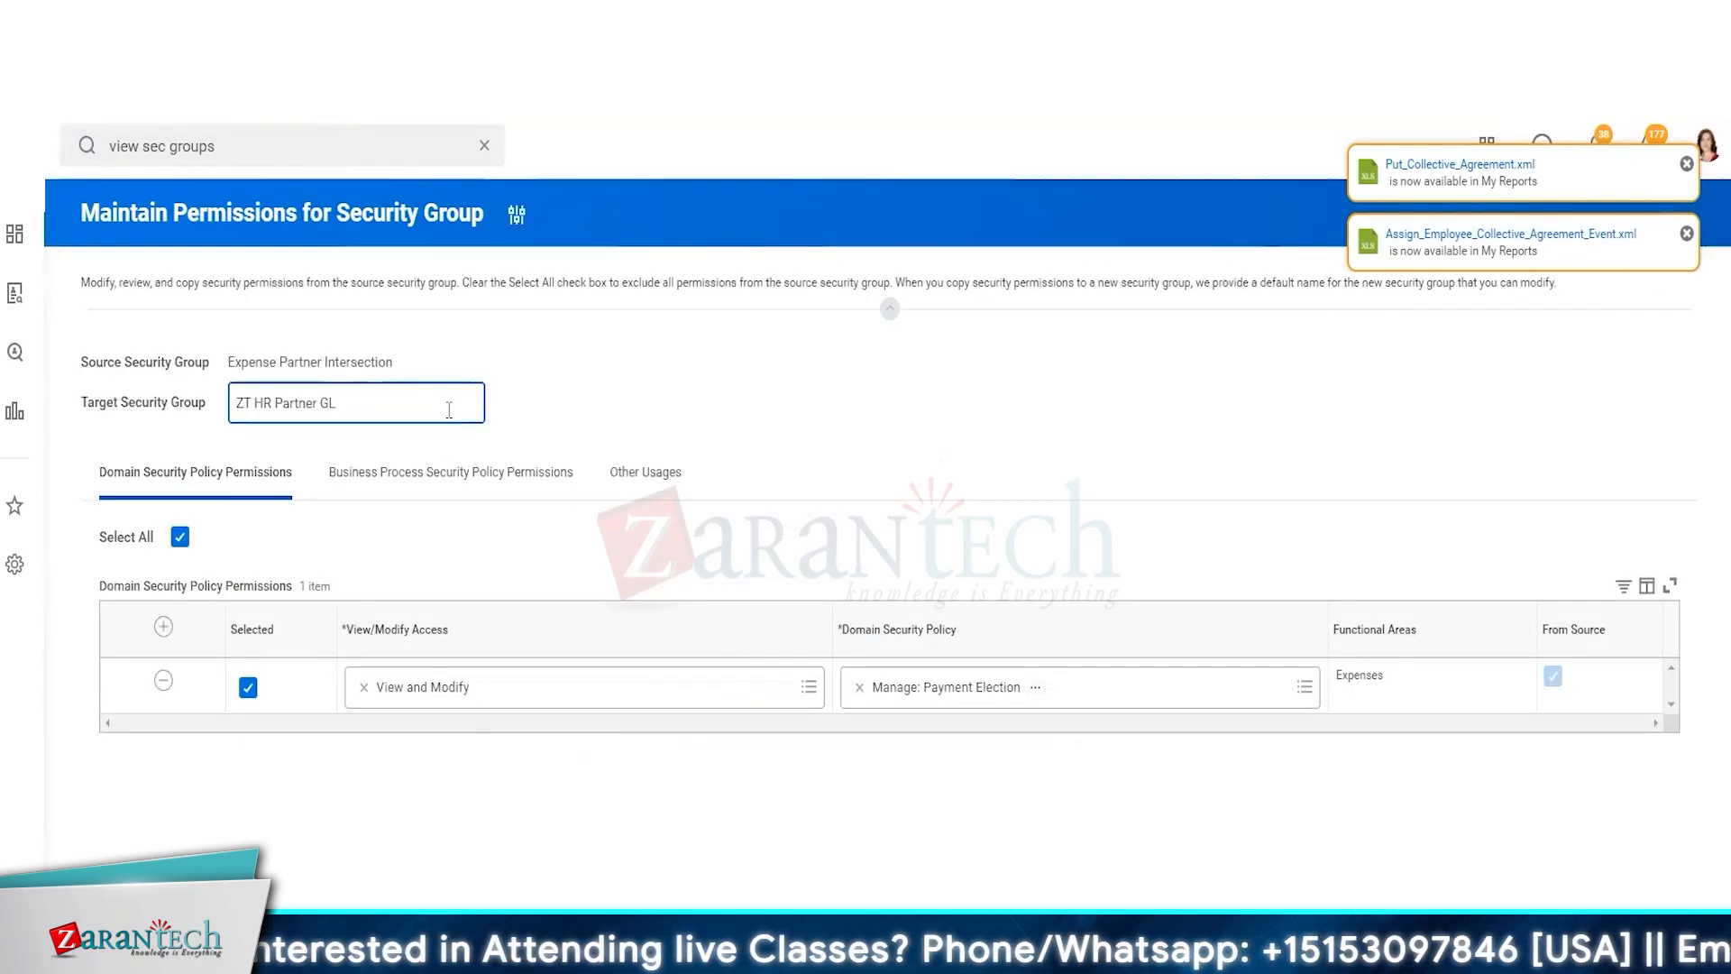
# Name the target security group ZT HR Partner Global HR Partner
pyautogui.write('lobal ')
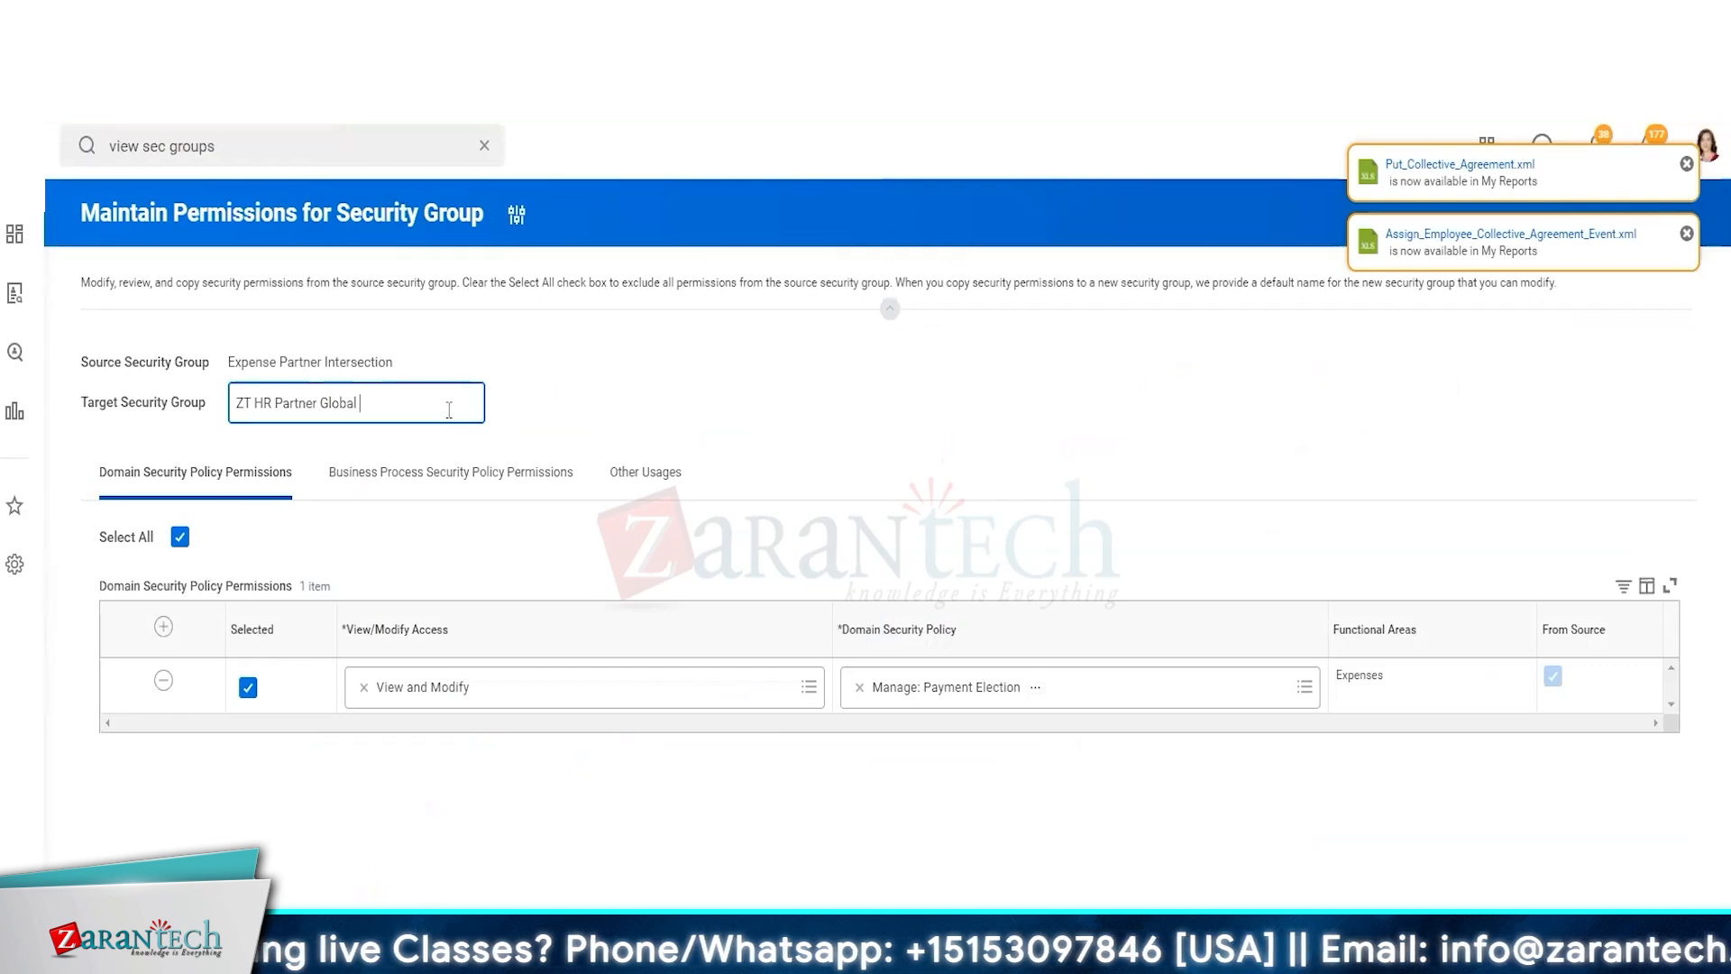
pyautogui.write('HR Partner')
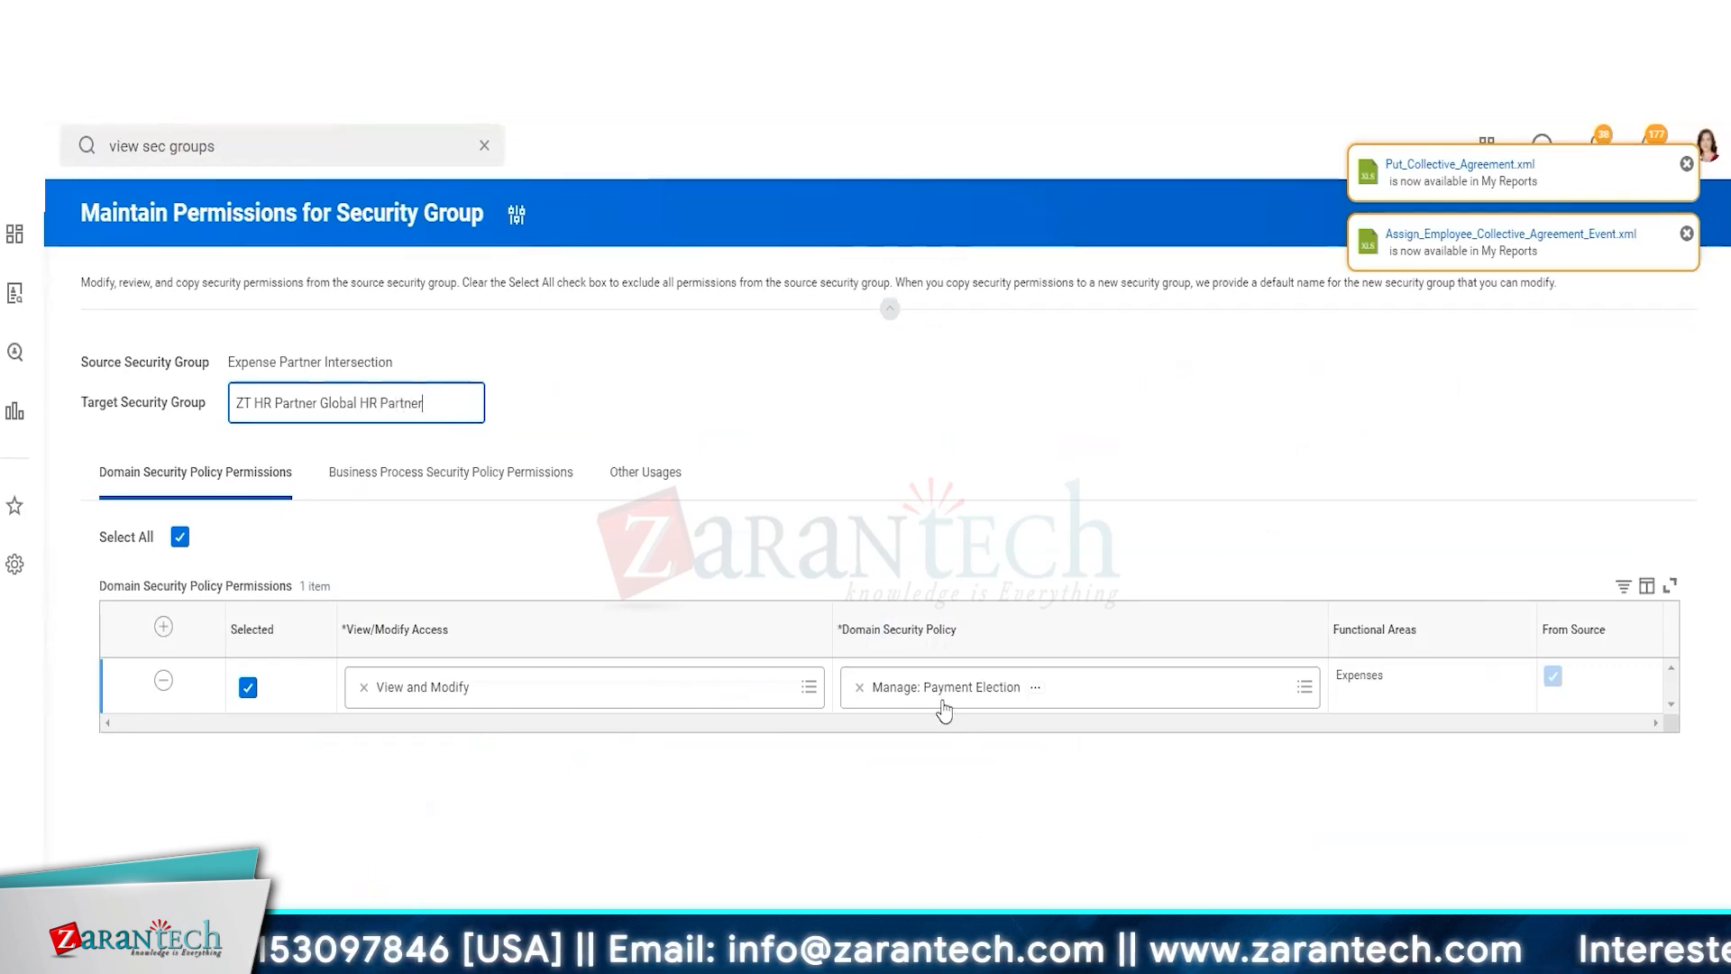
# Add a domain security policy row for Worker Data: Compensation Management by Organization
pyautogui.click(163, 625)
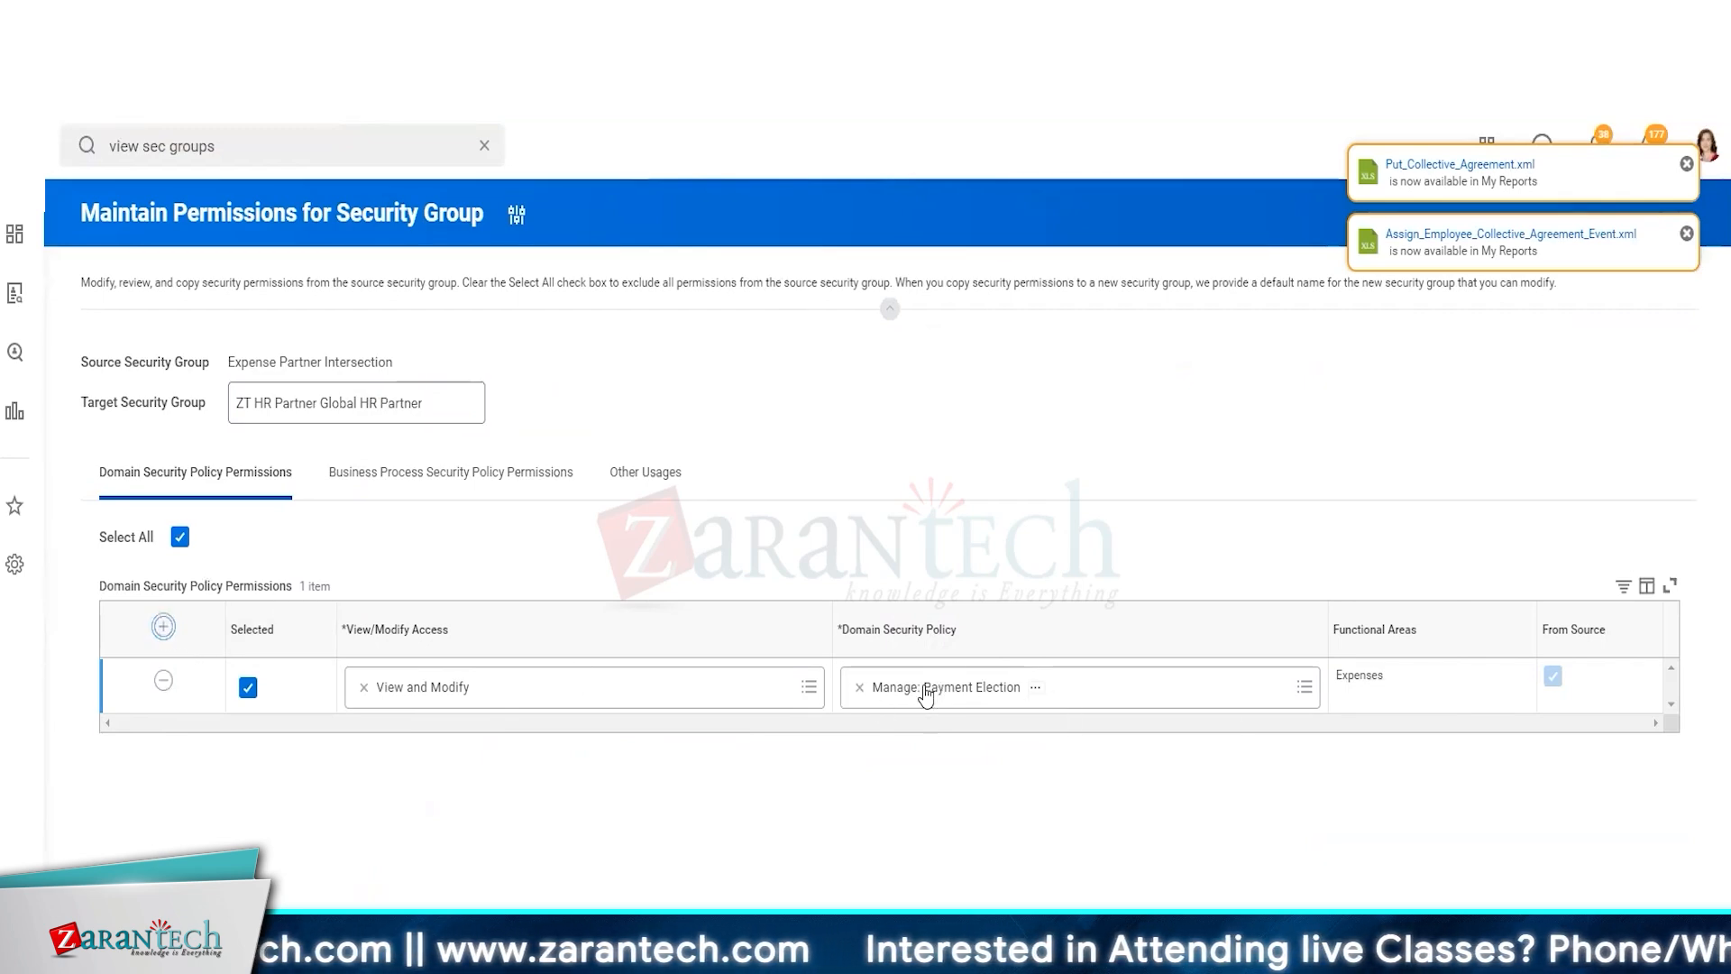
pyautogui.hotkey('alt', 'Tab')
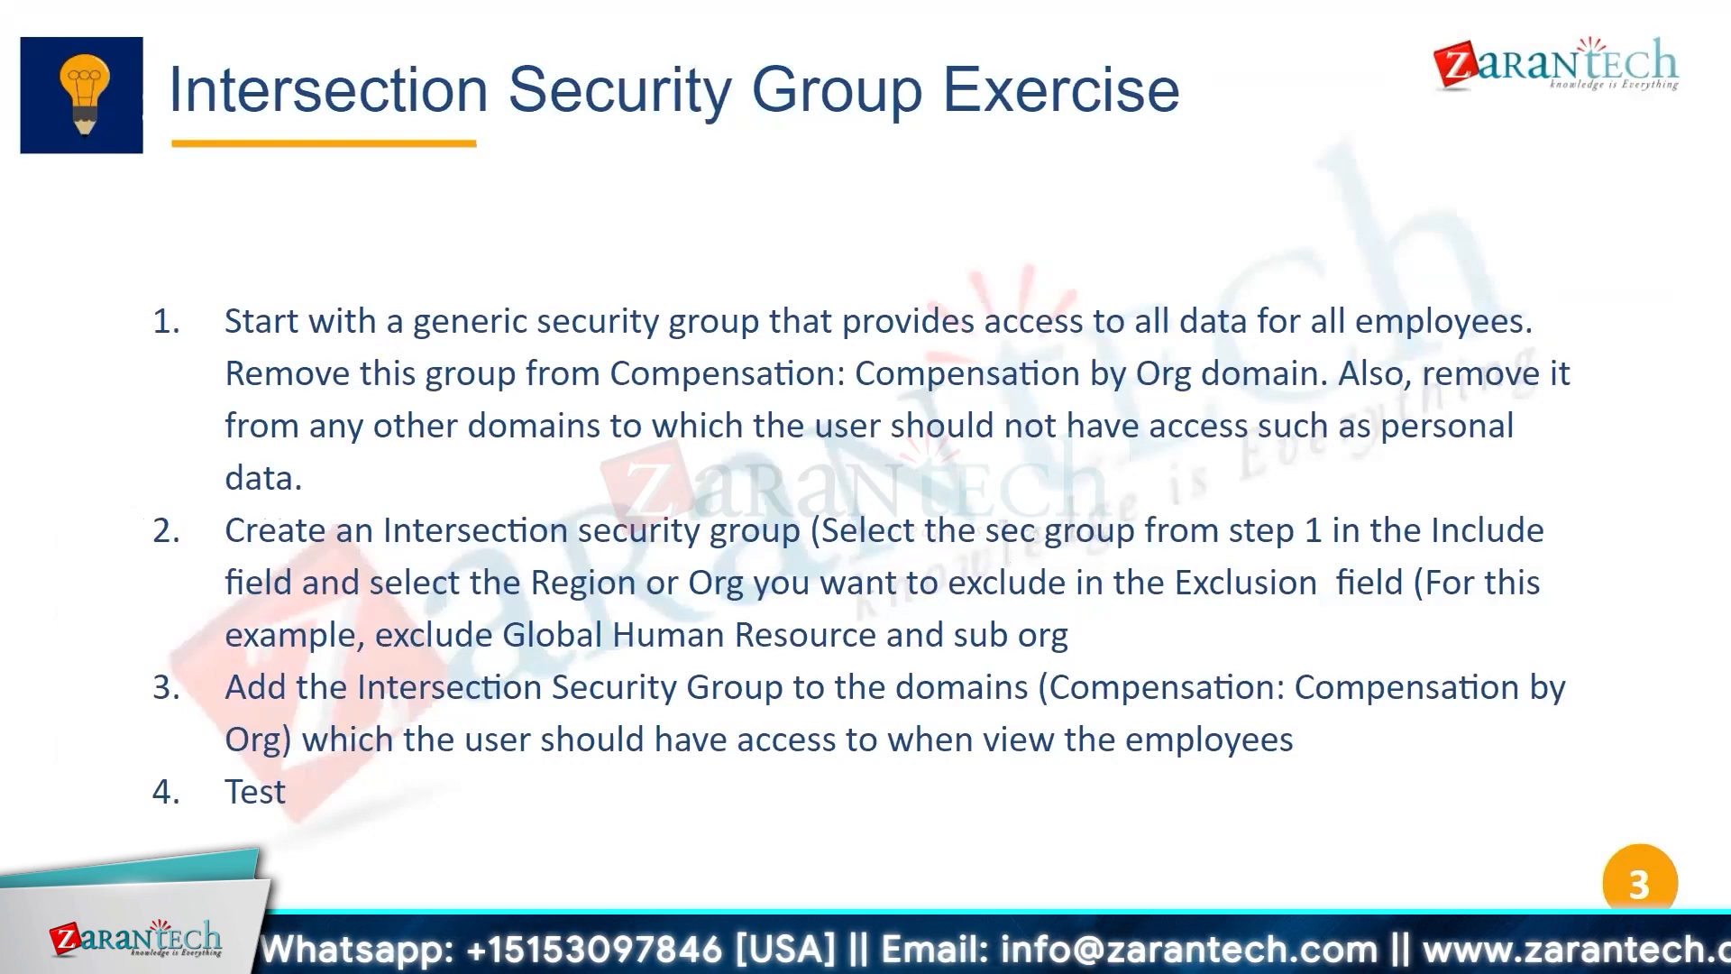
pyautogui.press('Right')
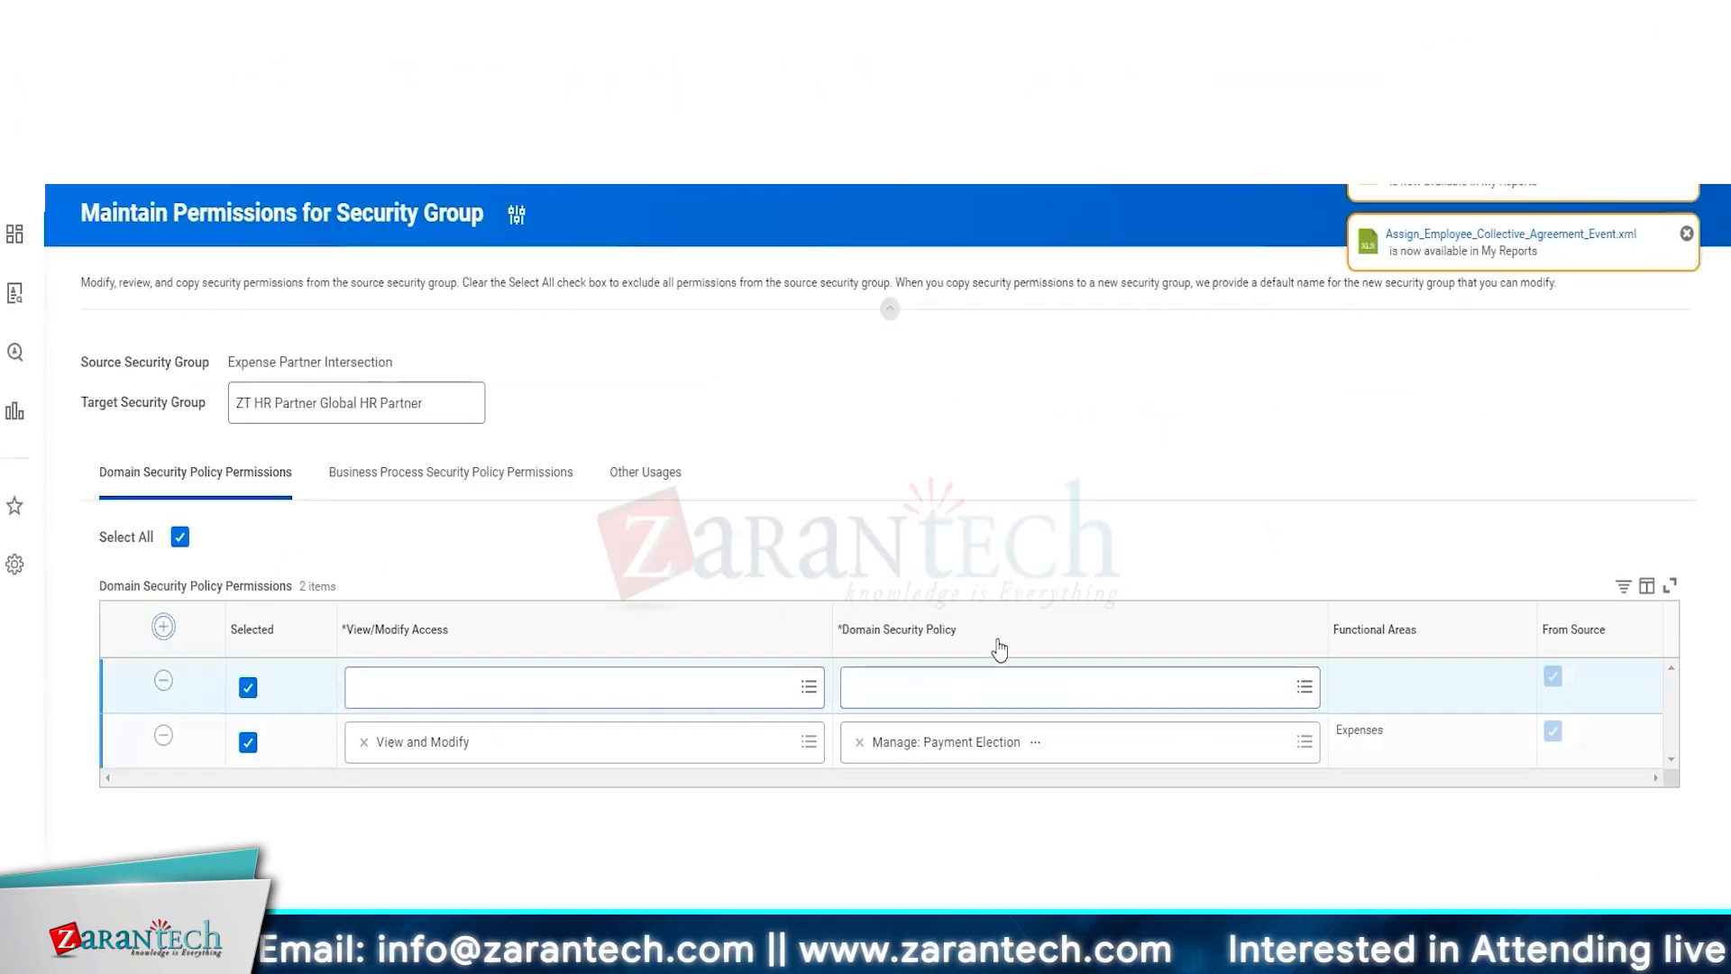
pyautogui.click(1000, 687)
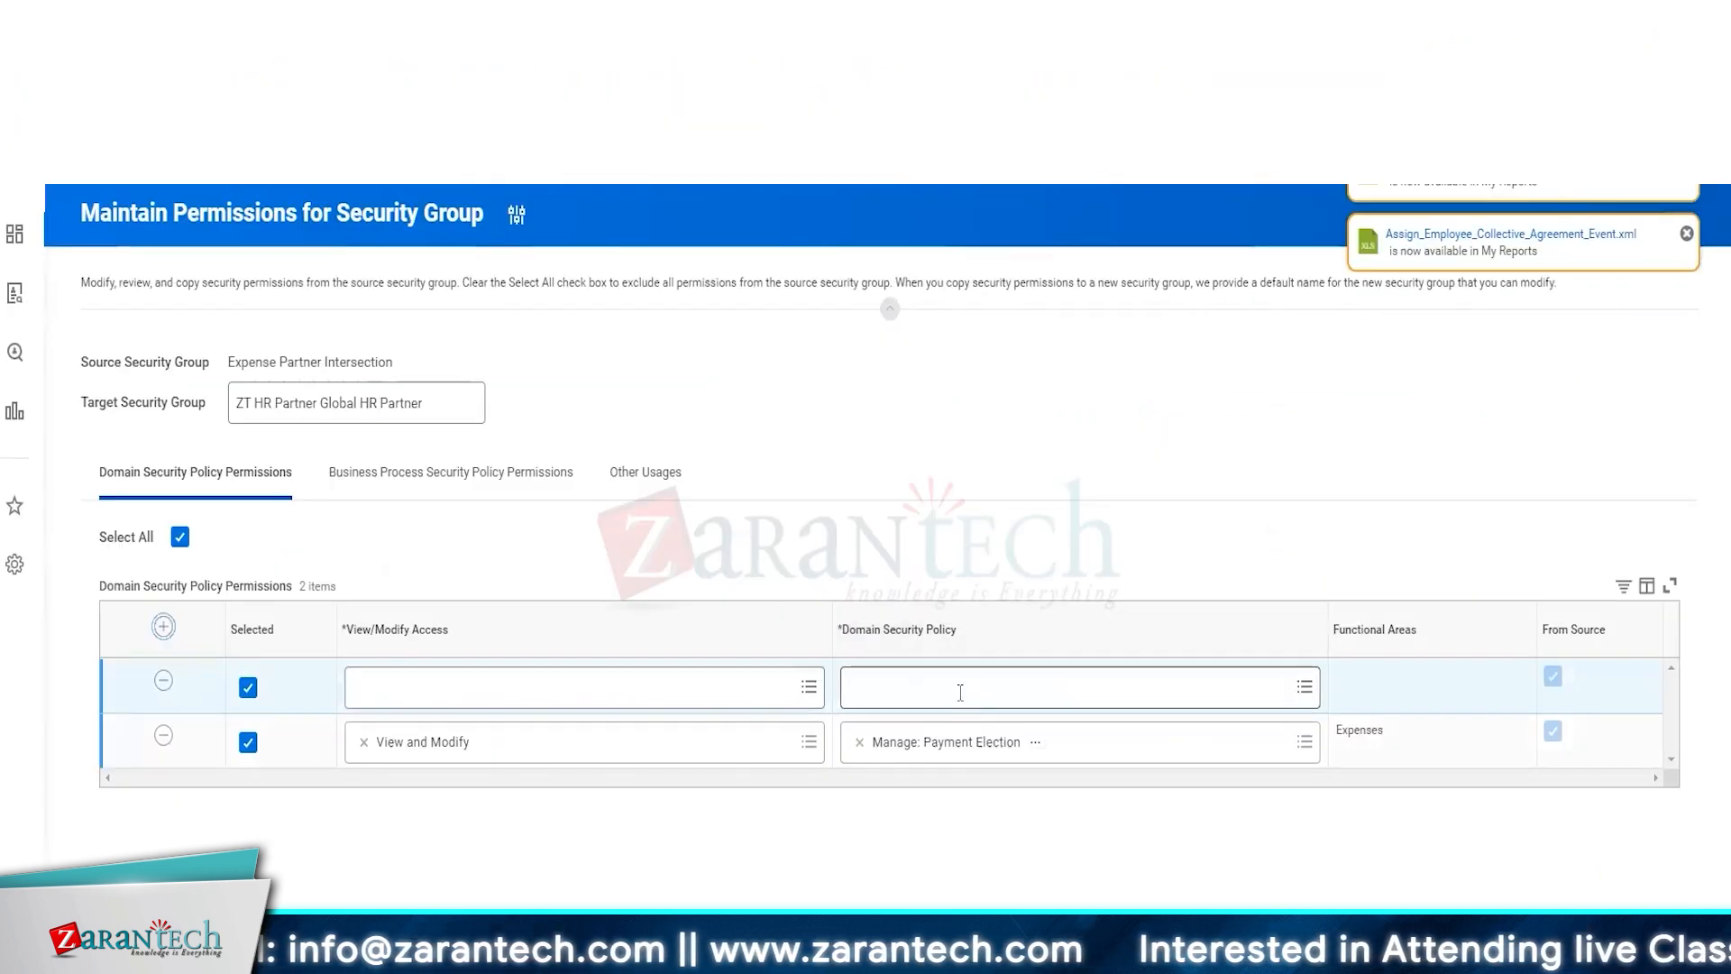
pyautogui.write('comp ')
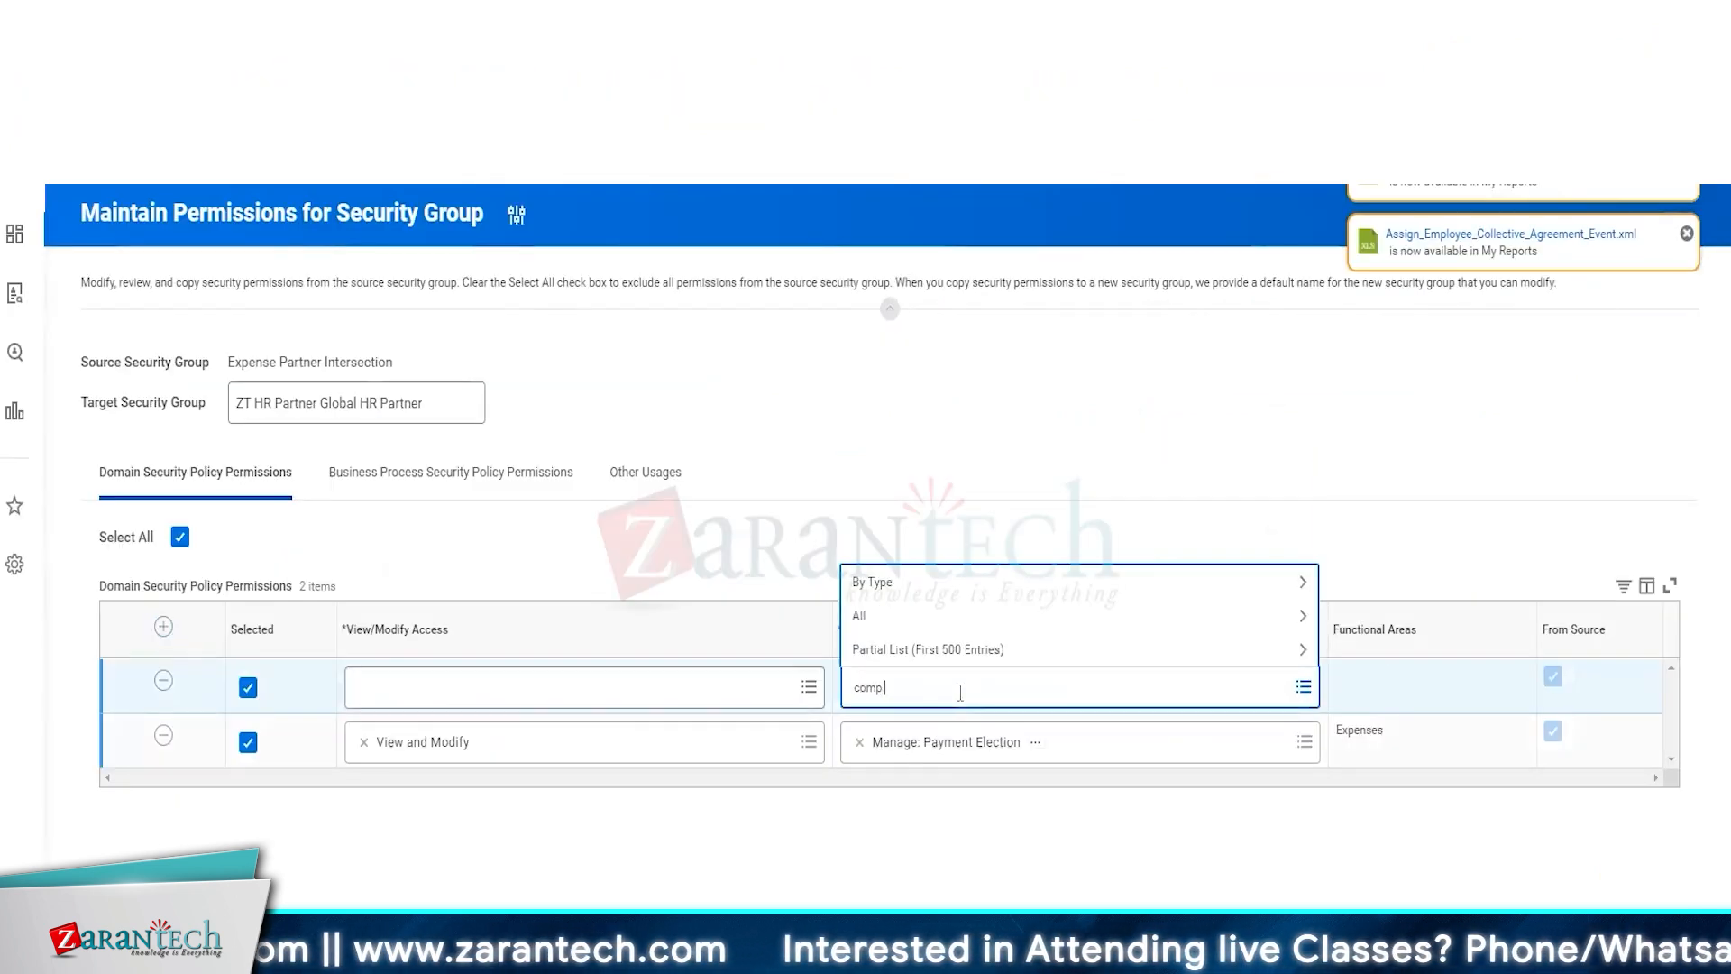
pyautogui.write('by org')
pyautogui.press('Return')
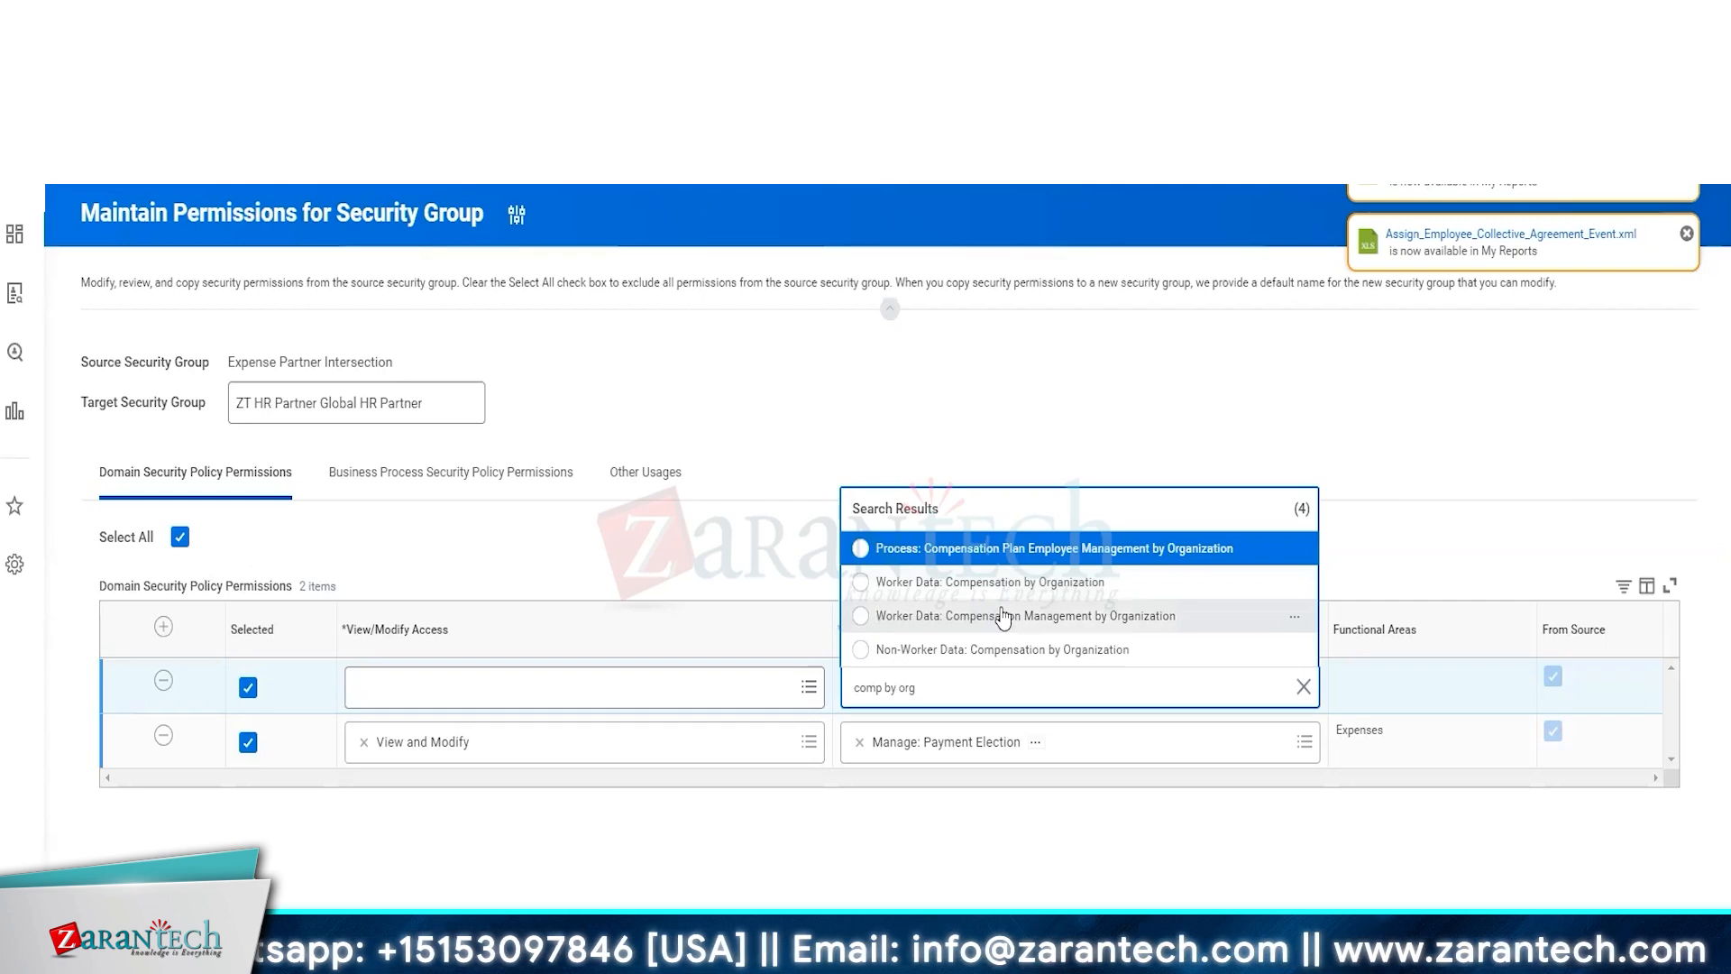
pyautogui.click(1003, 617)
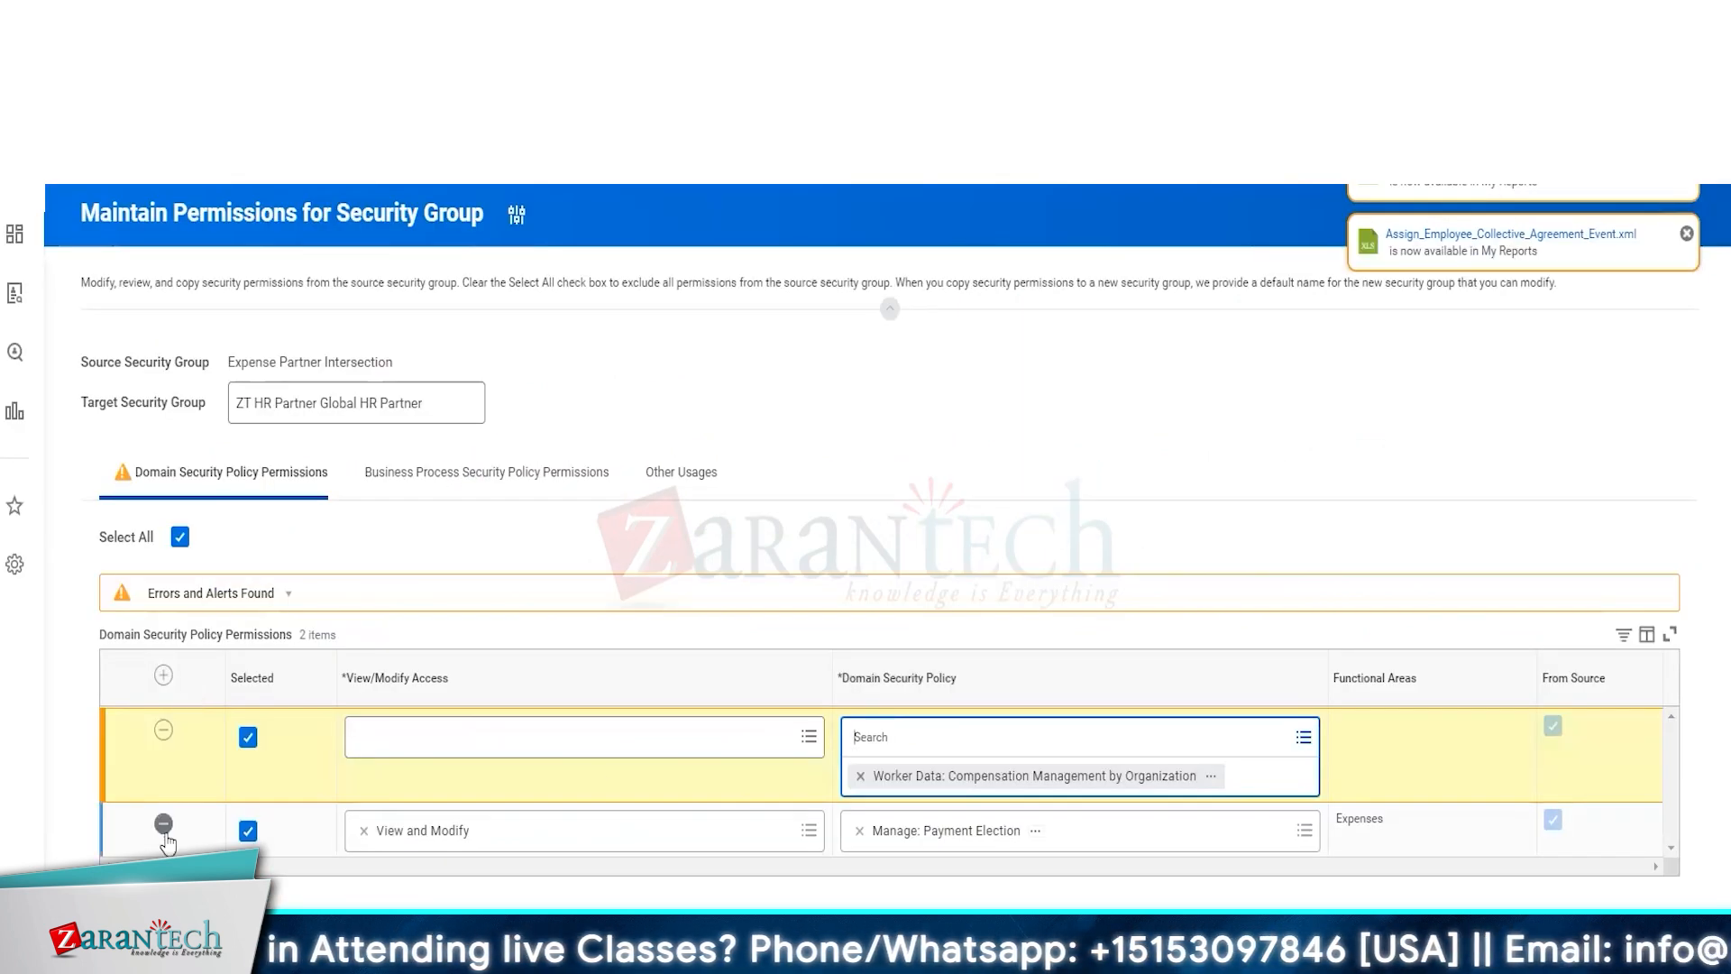
# Remove the Manage: Payment Election row and set the new row's access to View and Modify
pyautogui.click(163, 823)
pyautogui.click(517, 739)
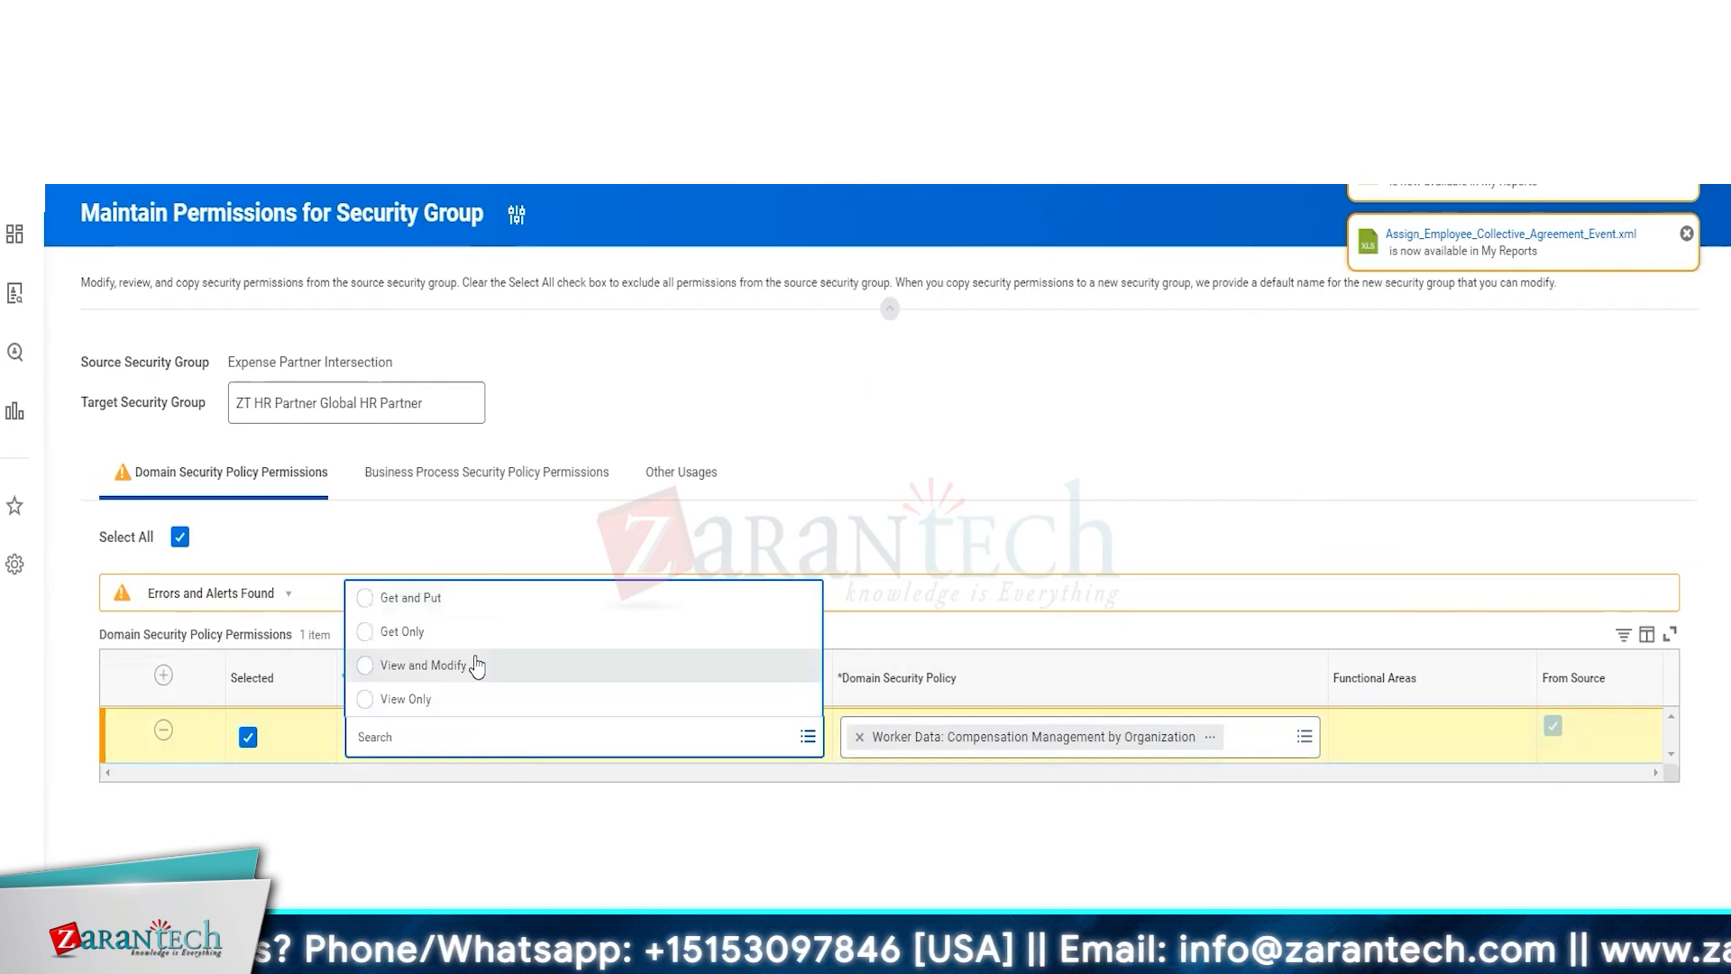
pyautogui.click(476, 666)
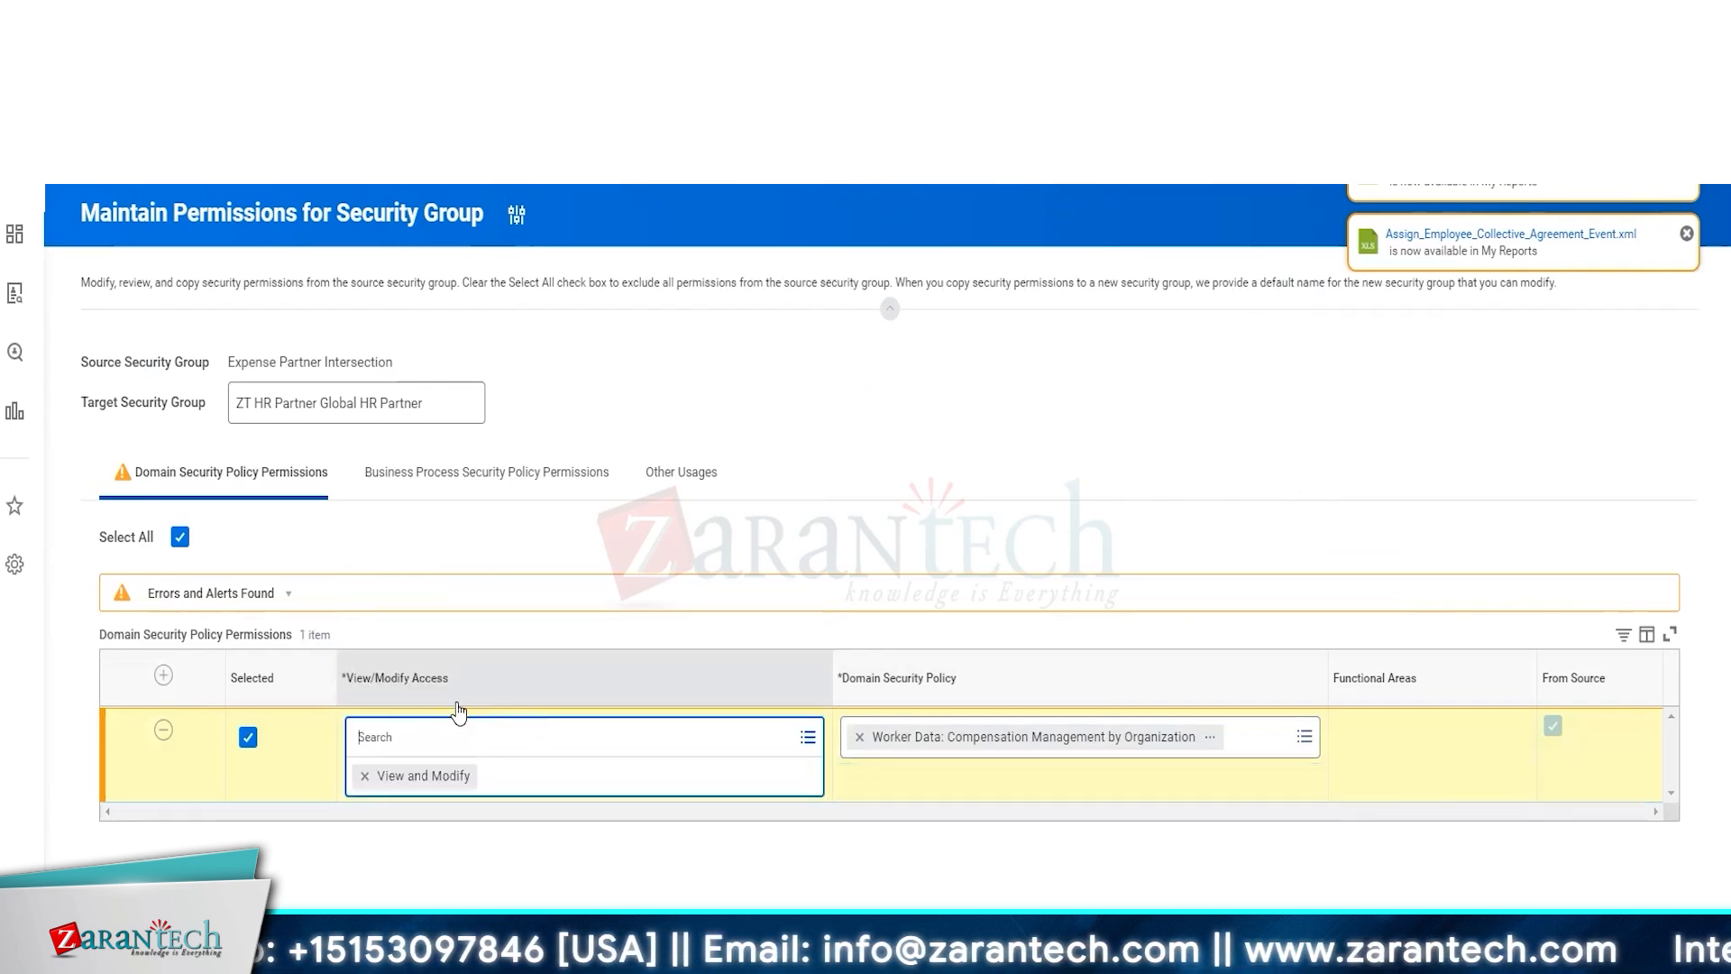
pyautogui.click(583, 558)
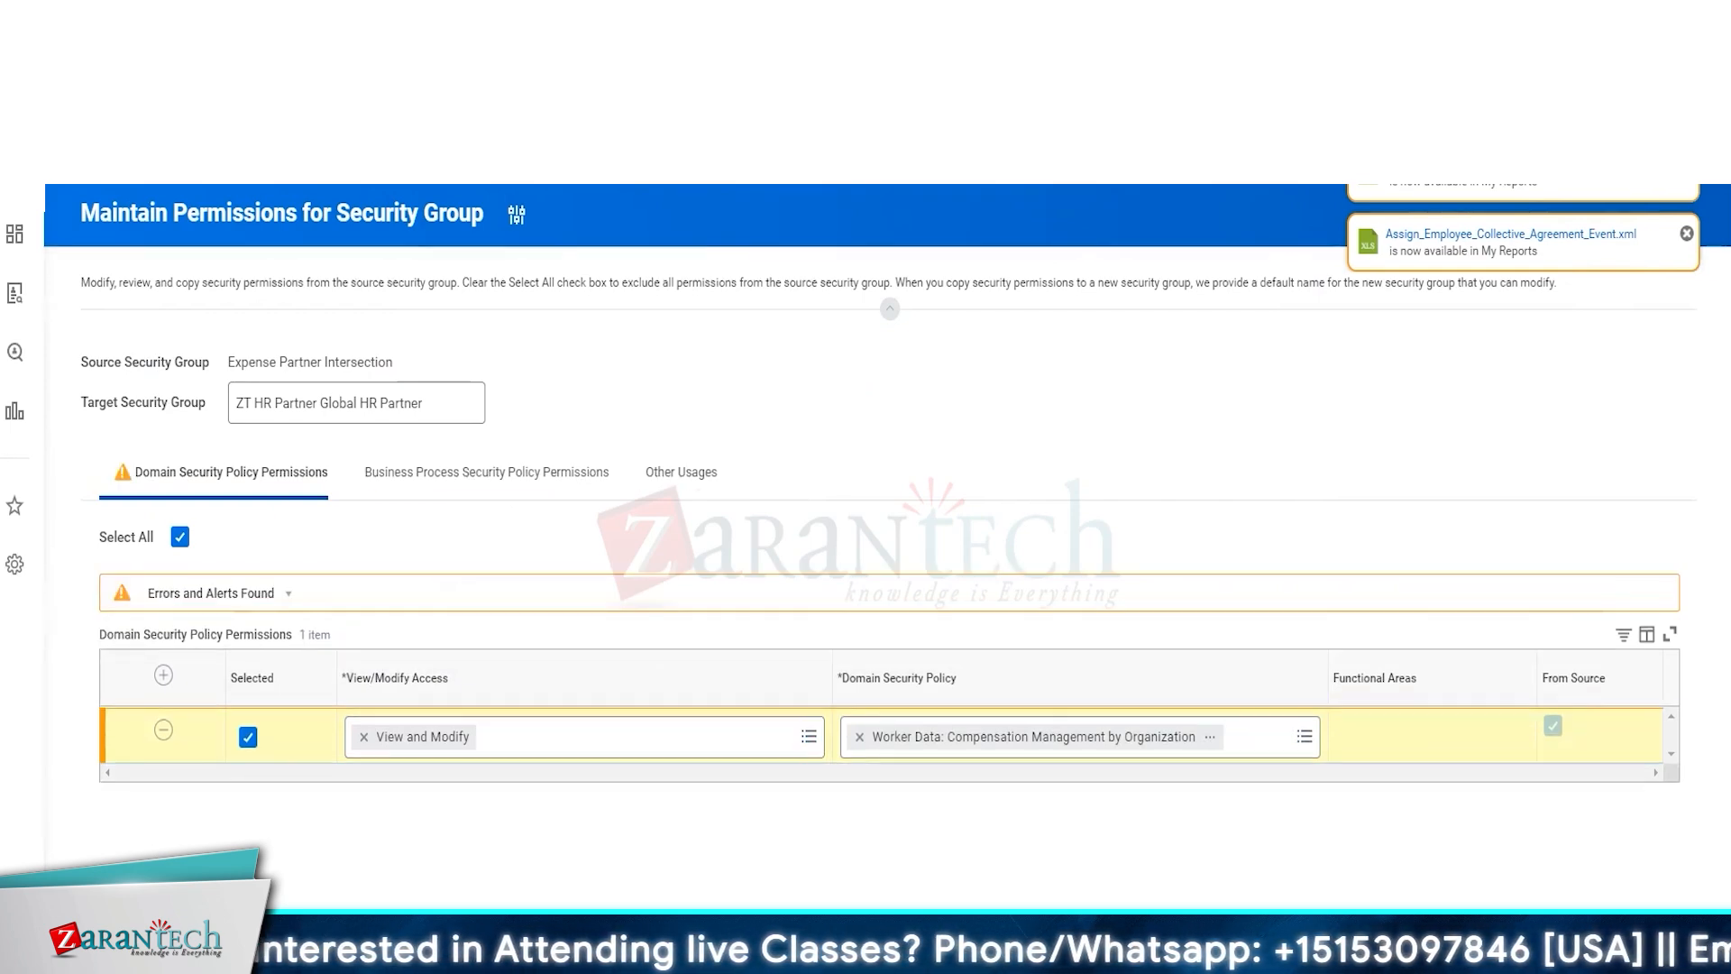
# Submit the security group permissions and close the alerts
pyautogui.click(136, 938)
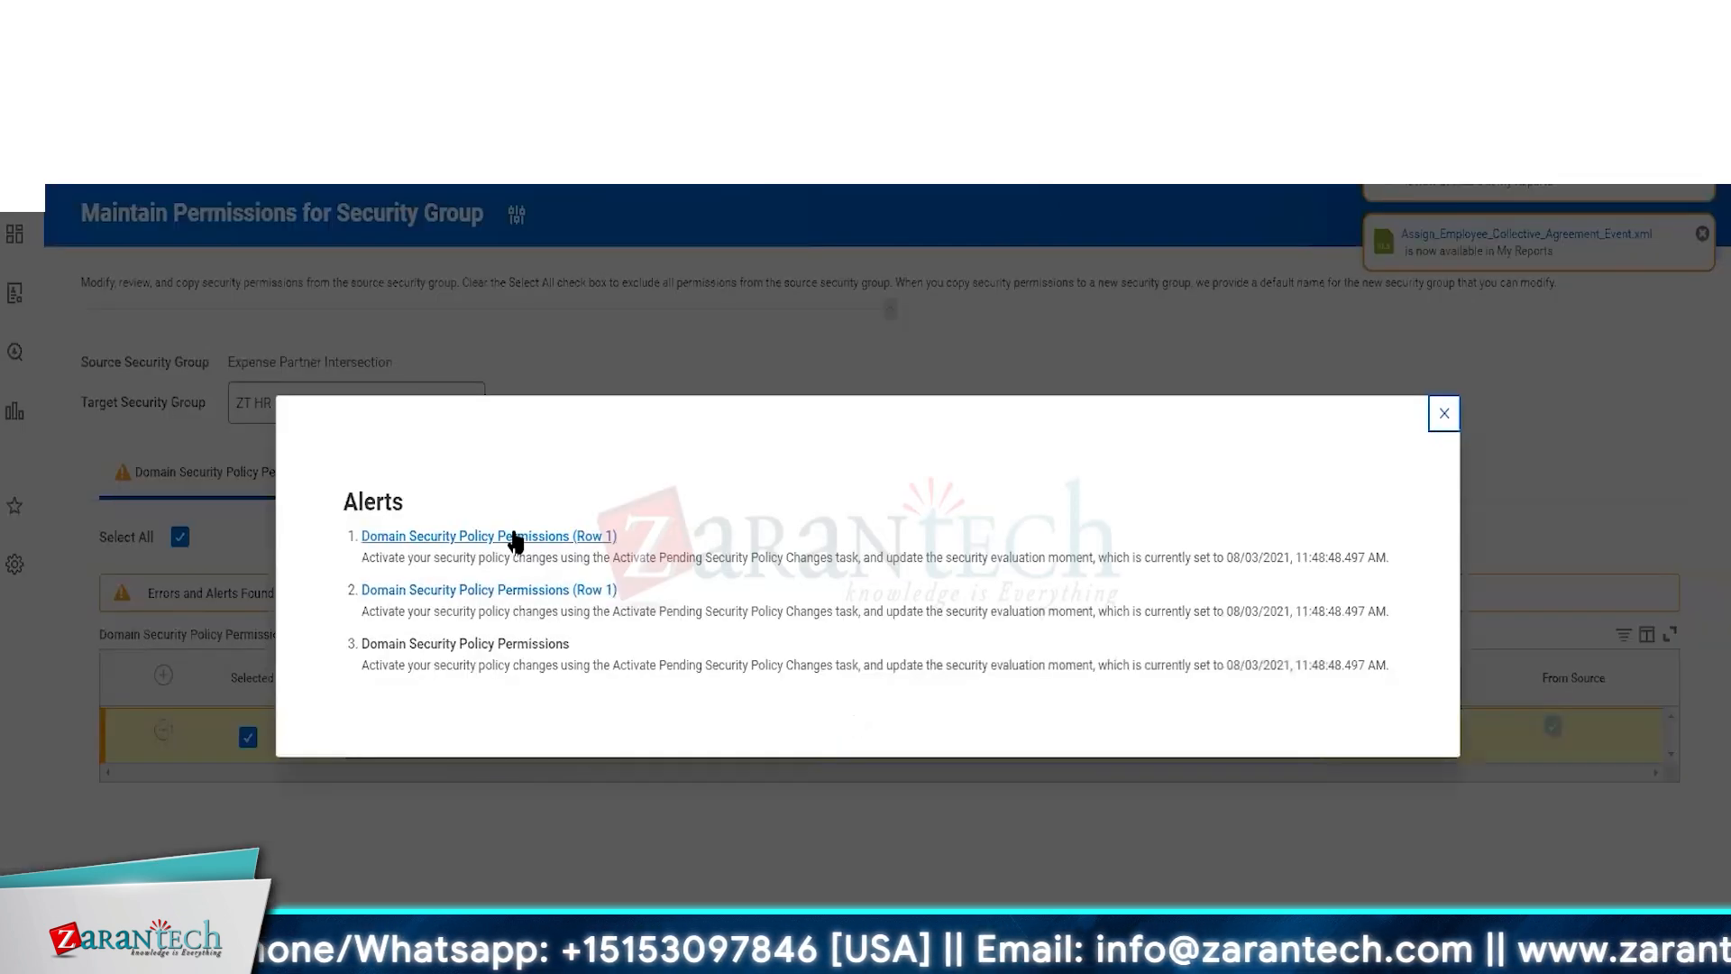
pyautogui.click(1444, 414)
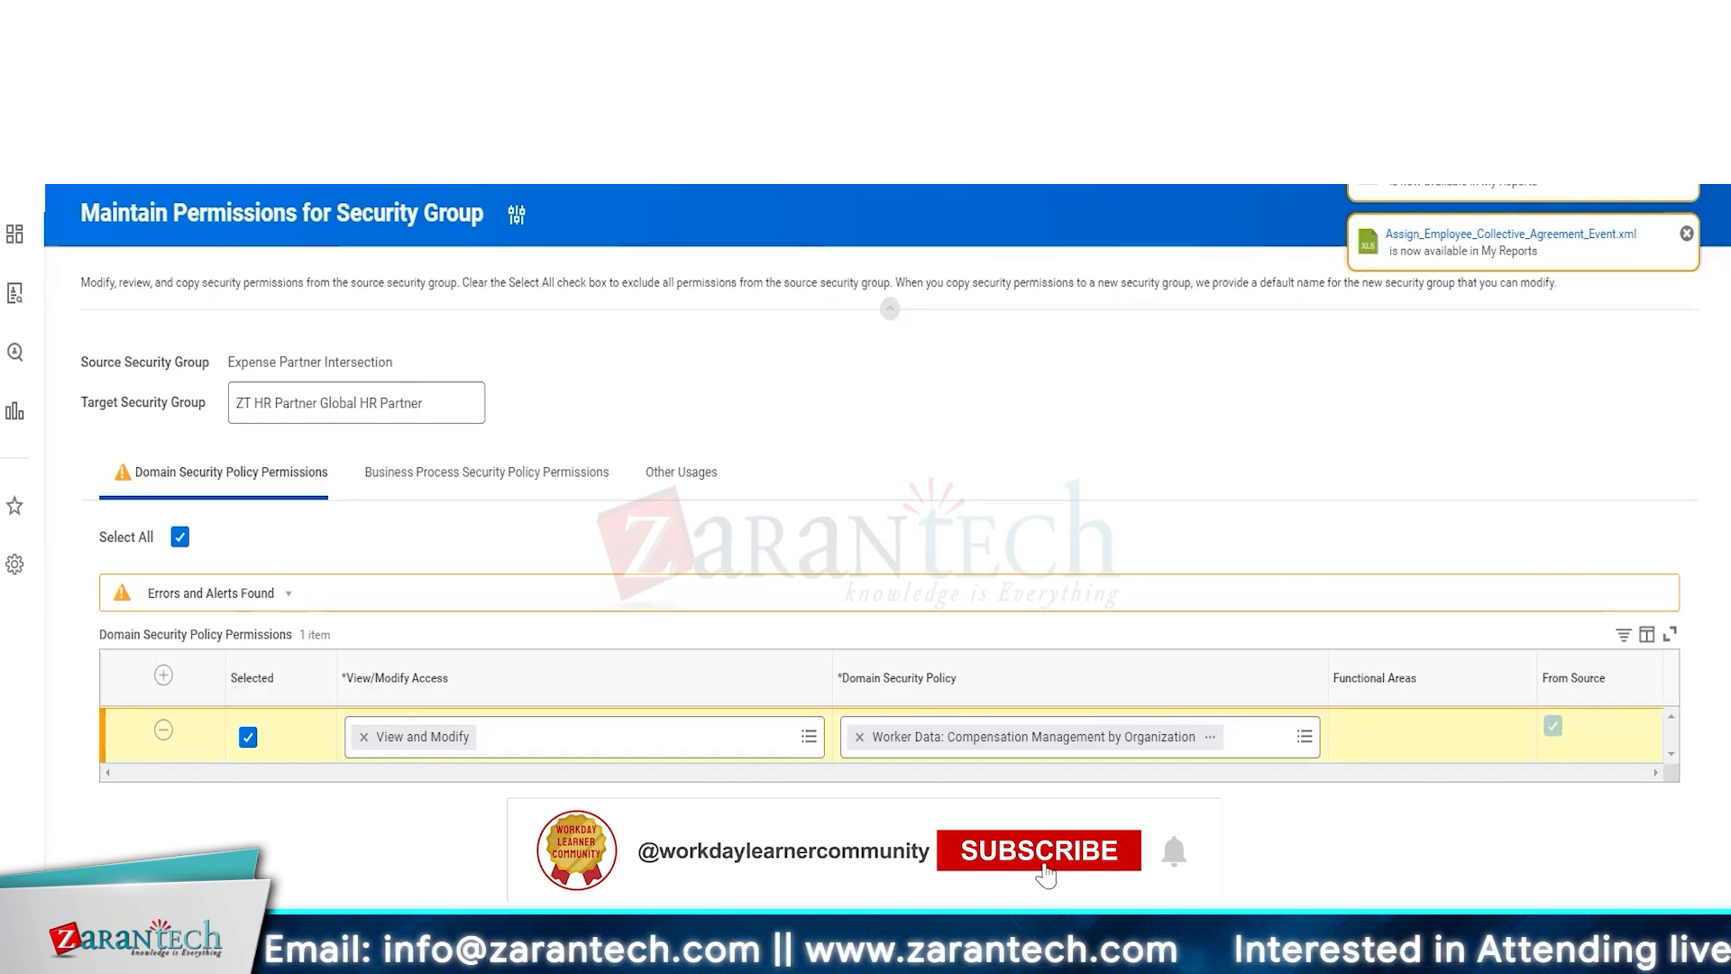
pyautogui.click(127, 933)
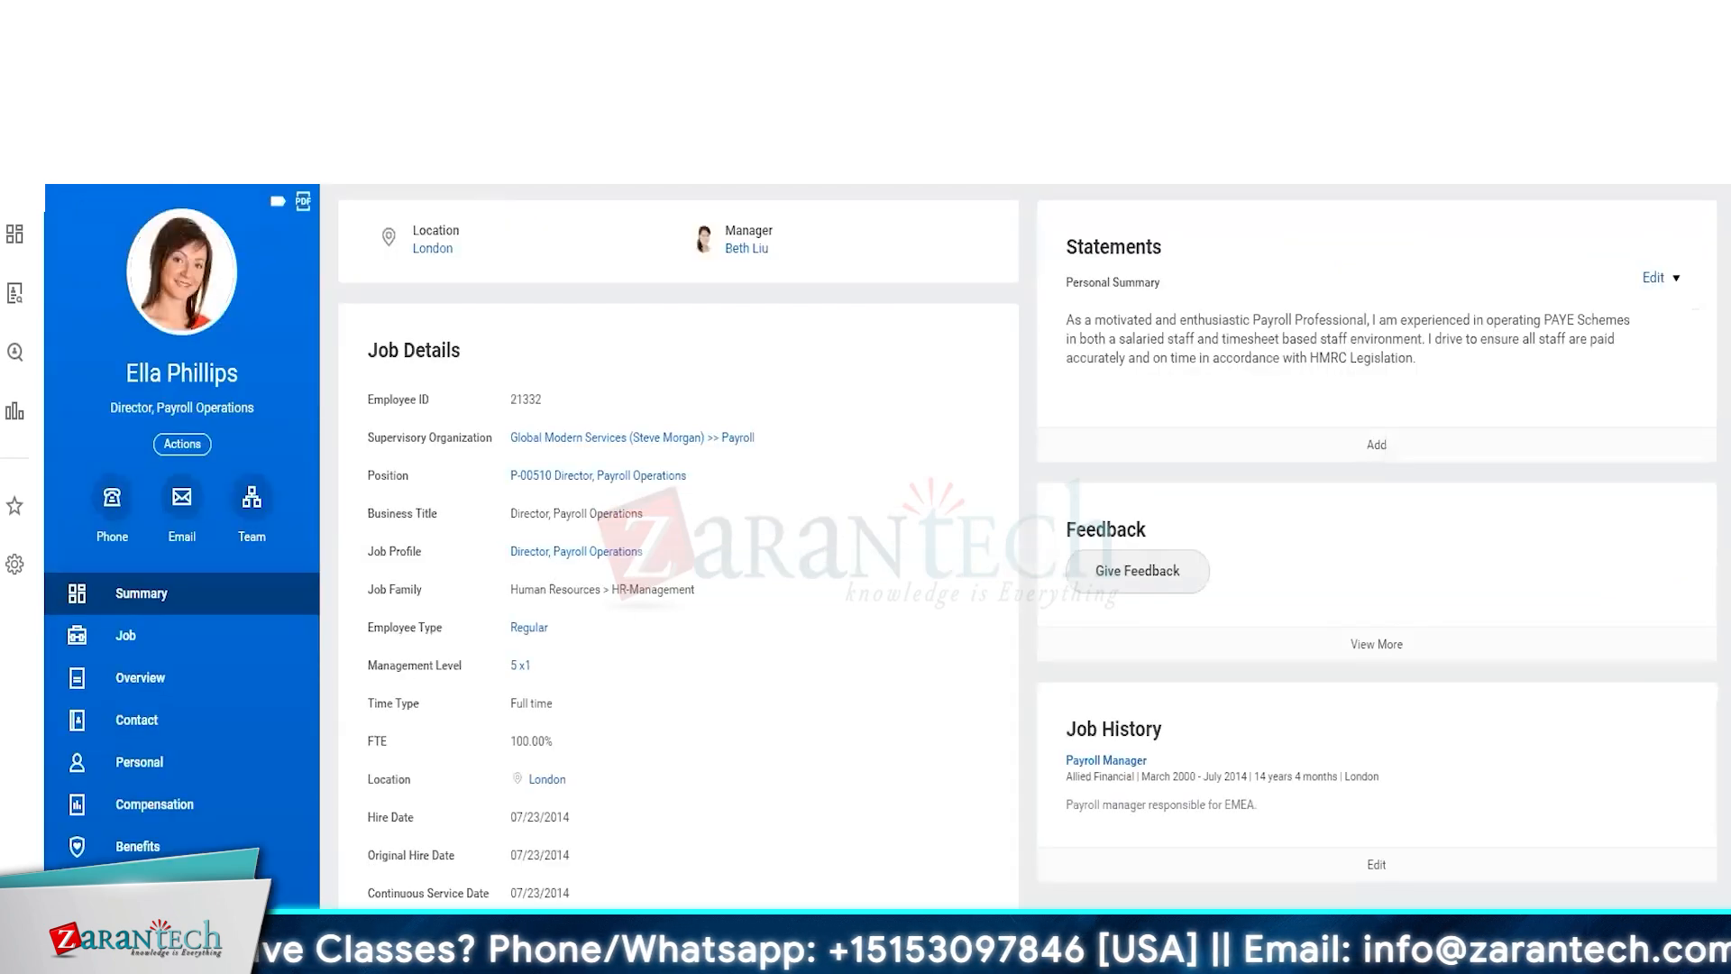
# Activate pending security policy changes with the comment Create new Sec Group and confirm them
pyautogui.click(270, 155)
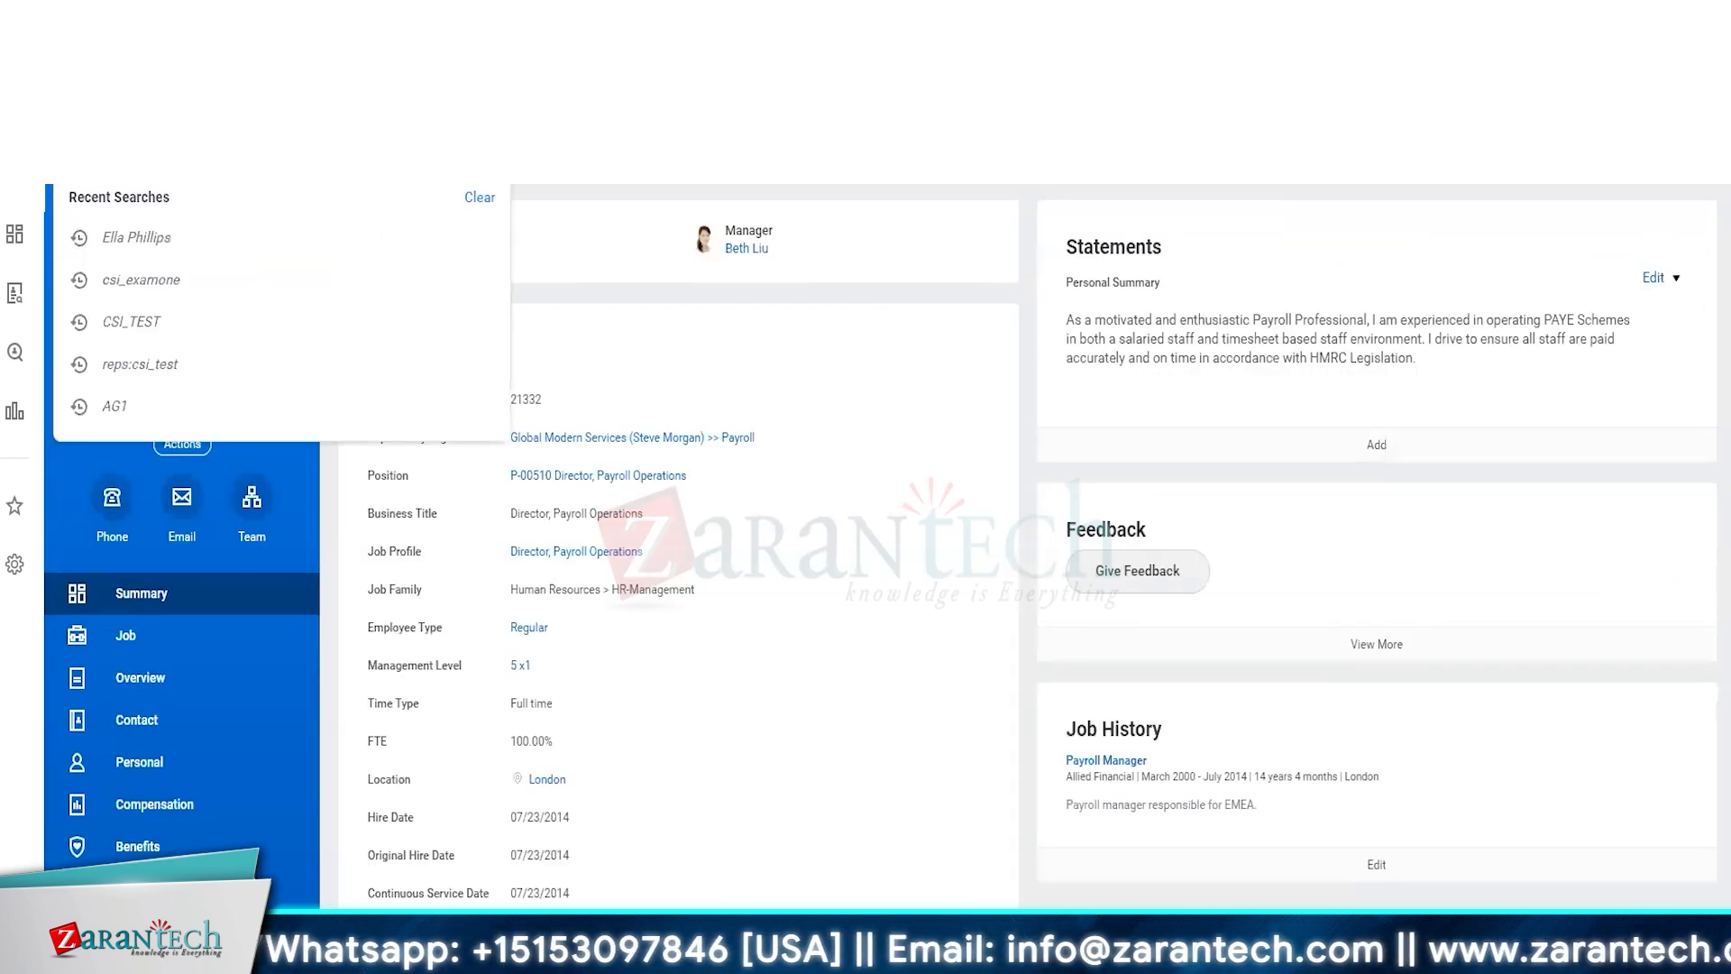
pyautogui.write('act pen sec')
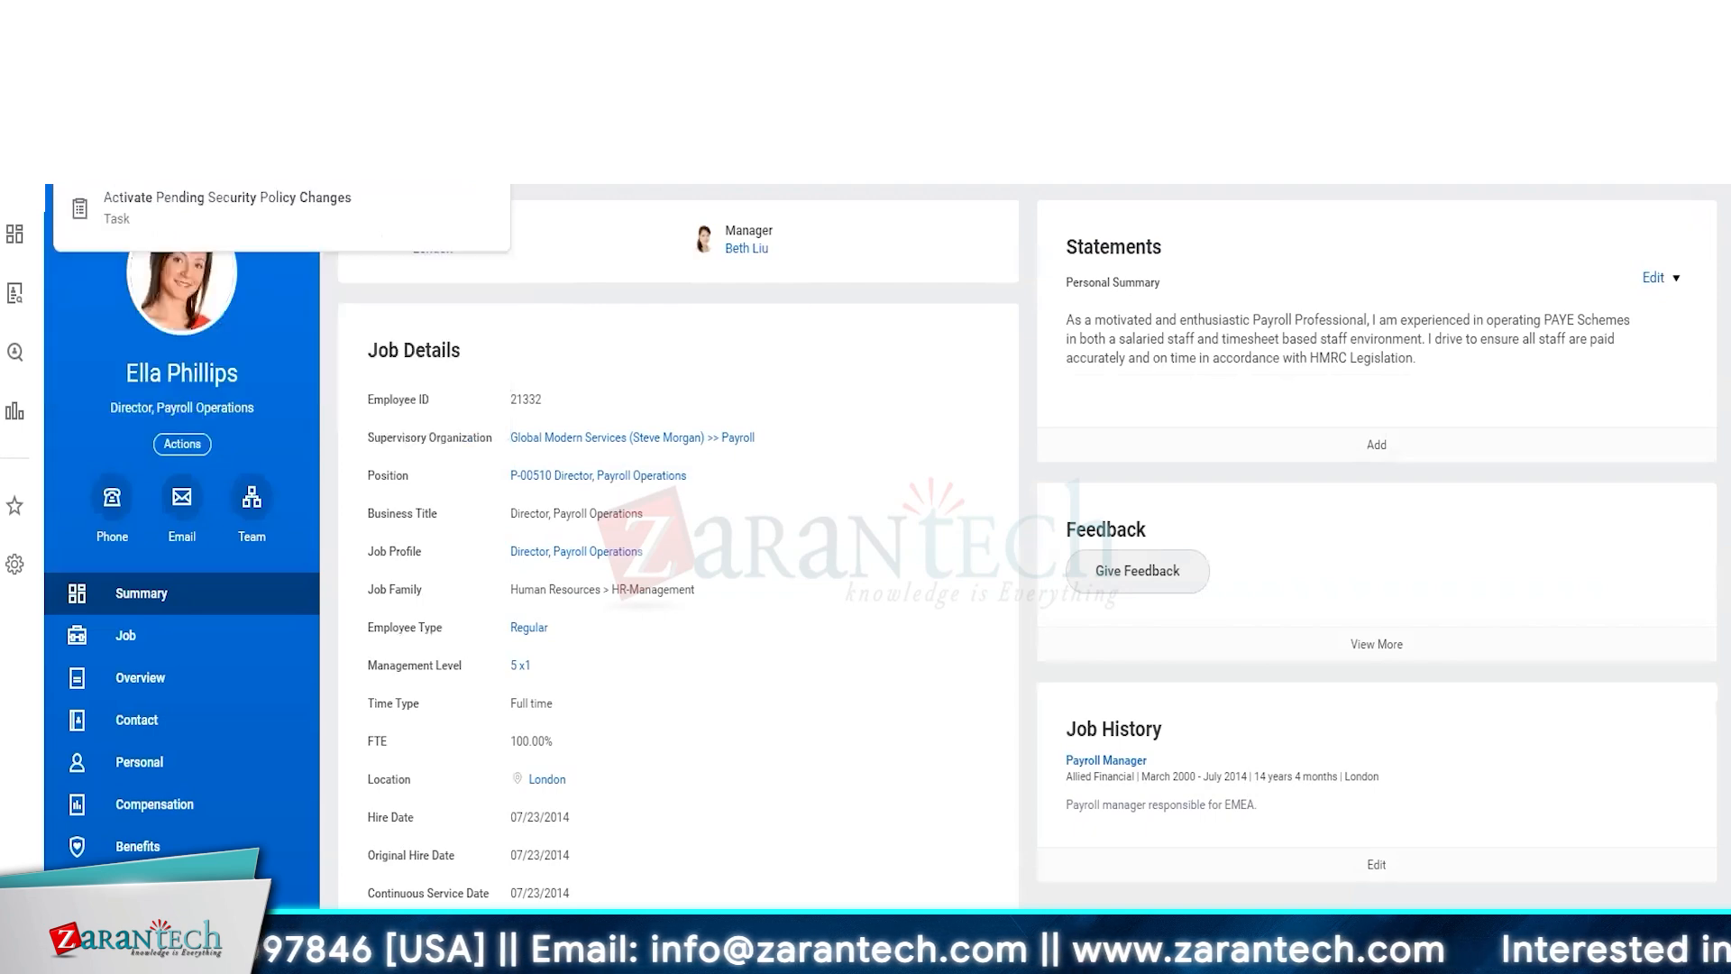
pyautogui.press('Return')
pyautogui.click(467, 463)
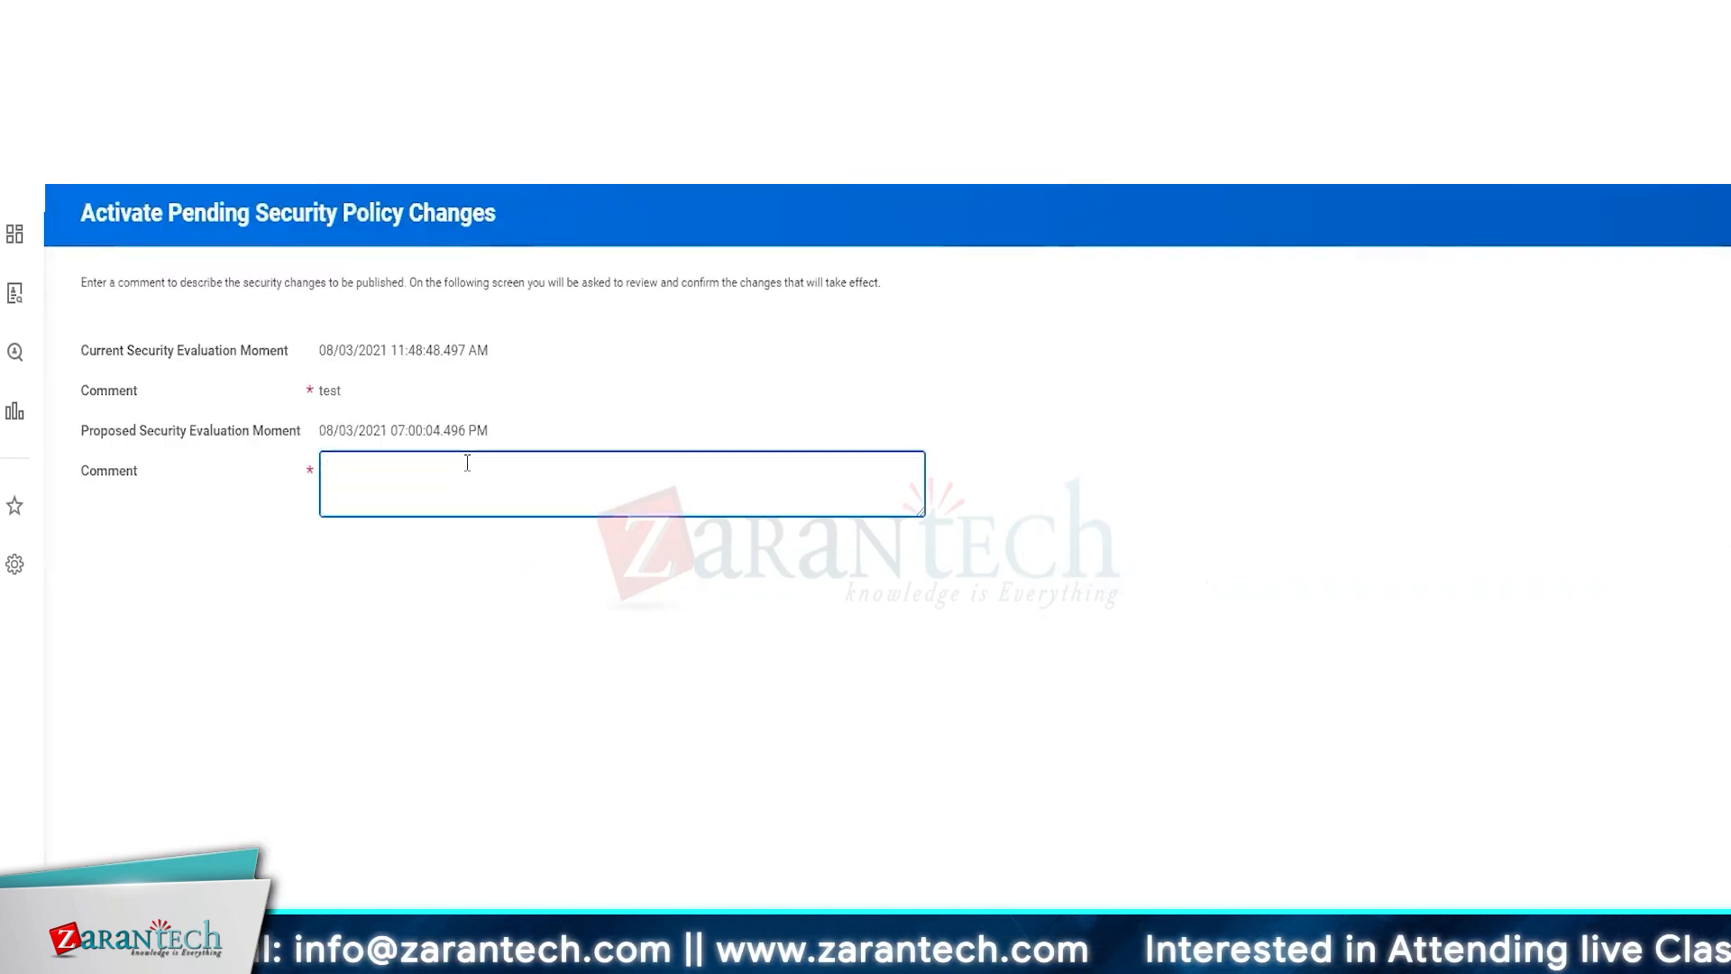
pyautogui.write('Create new Sec Group')
pyautogui.click(567, 758)
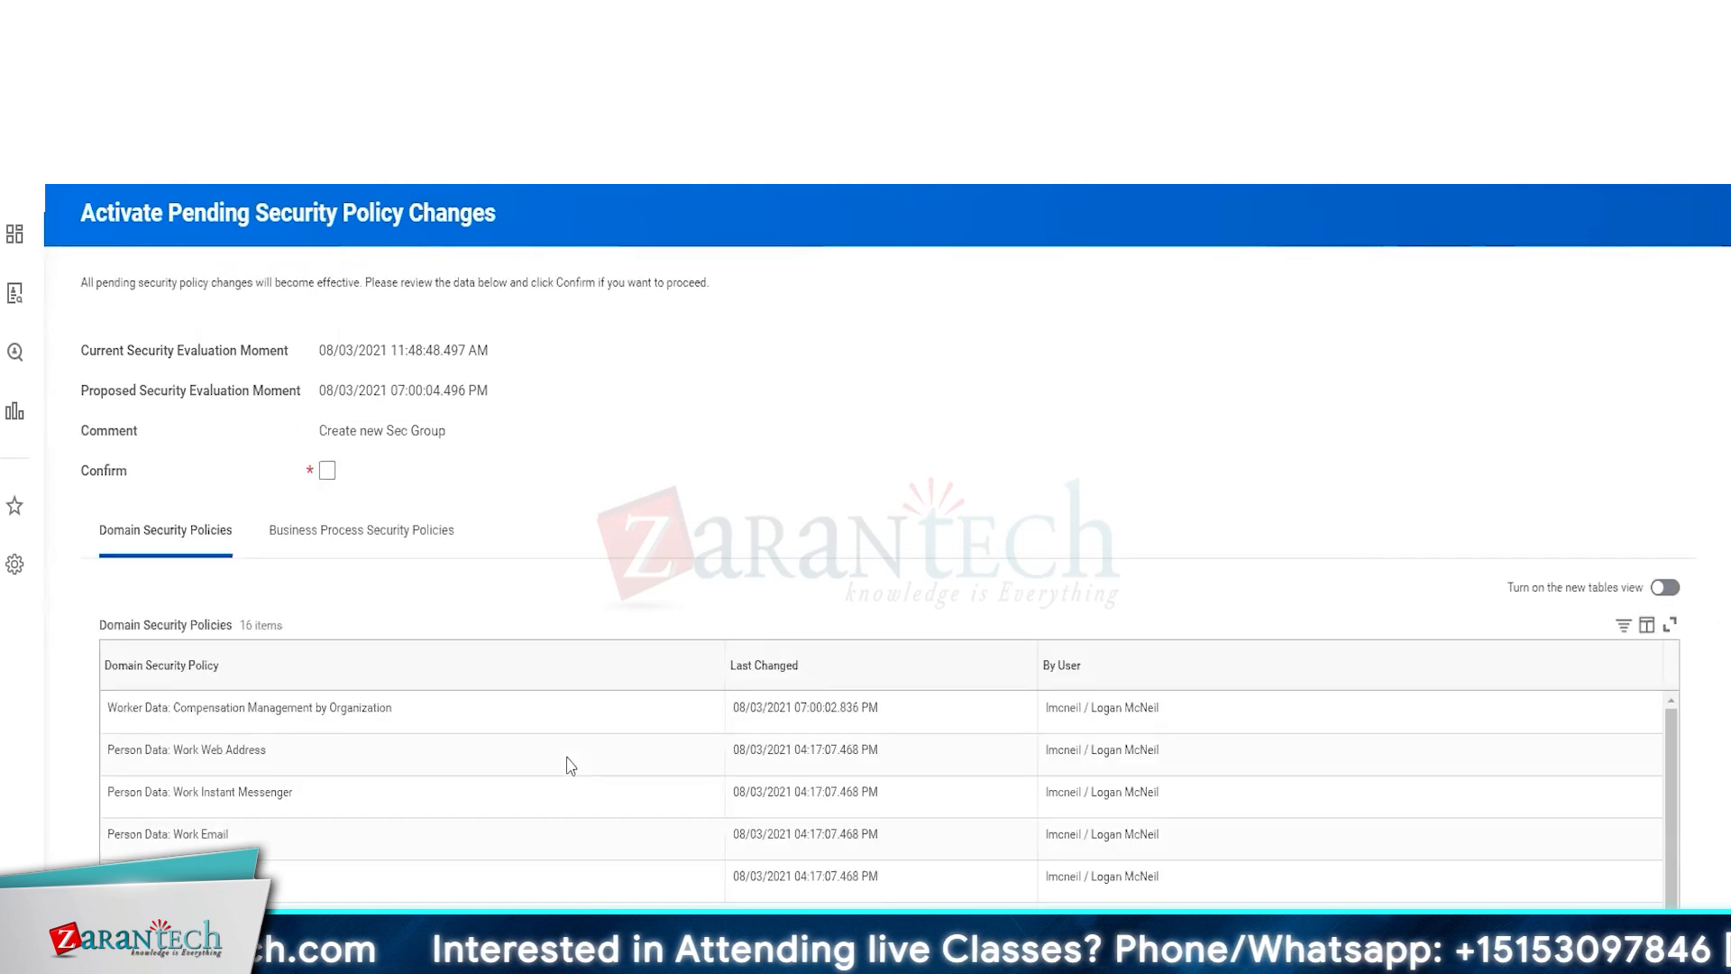
pyautogui.click(326, 469)
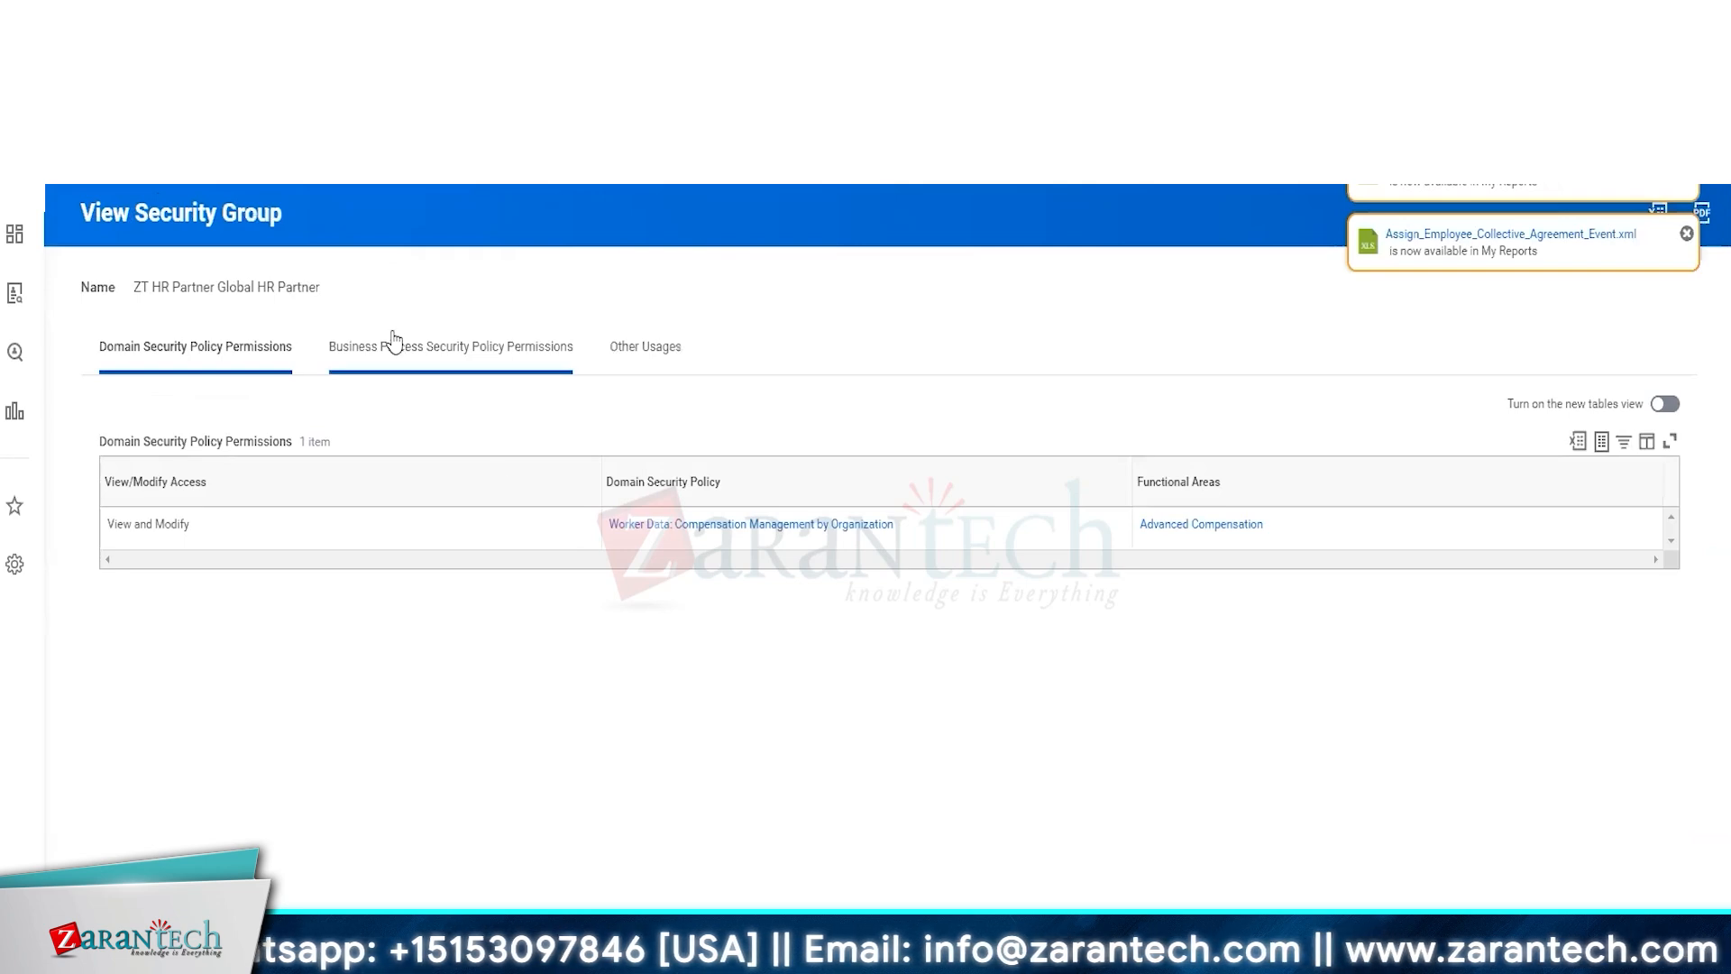
# Copy the security group's name and search Workday for hr partner
pyautogui.doubleClick(296, 288)
pyautogui.tripleClick(294, 288)
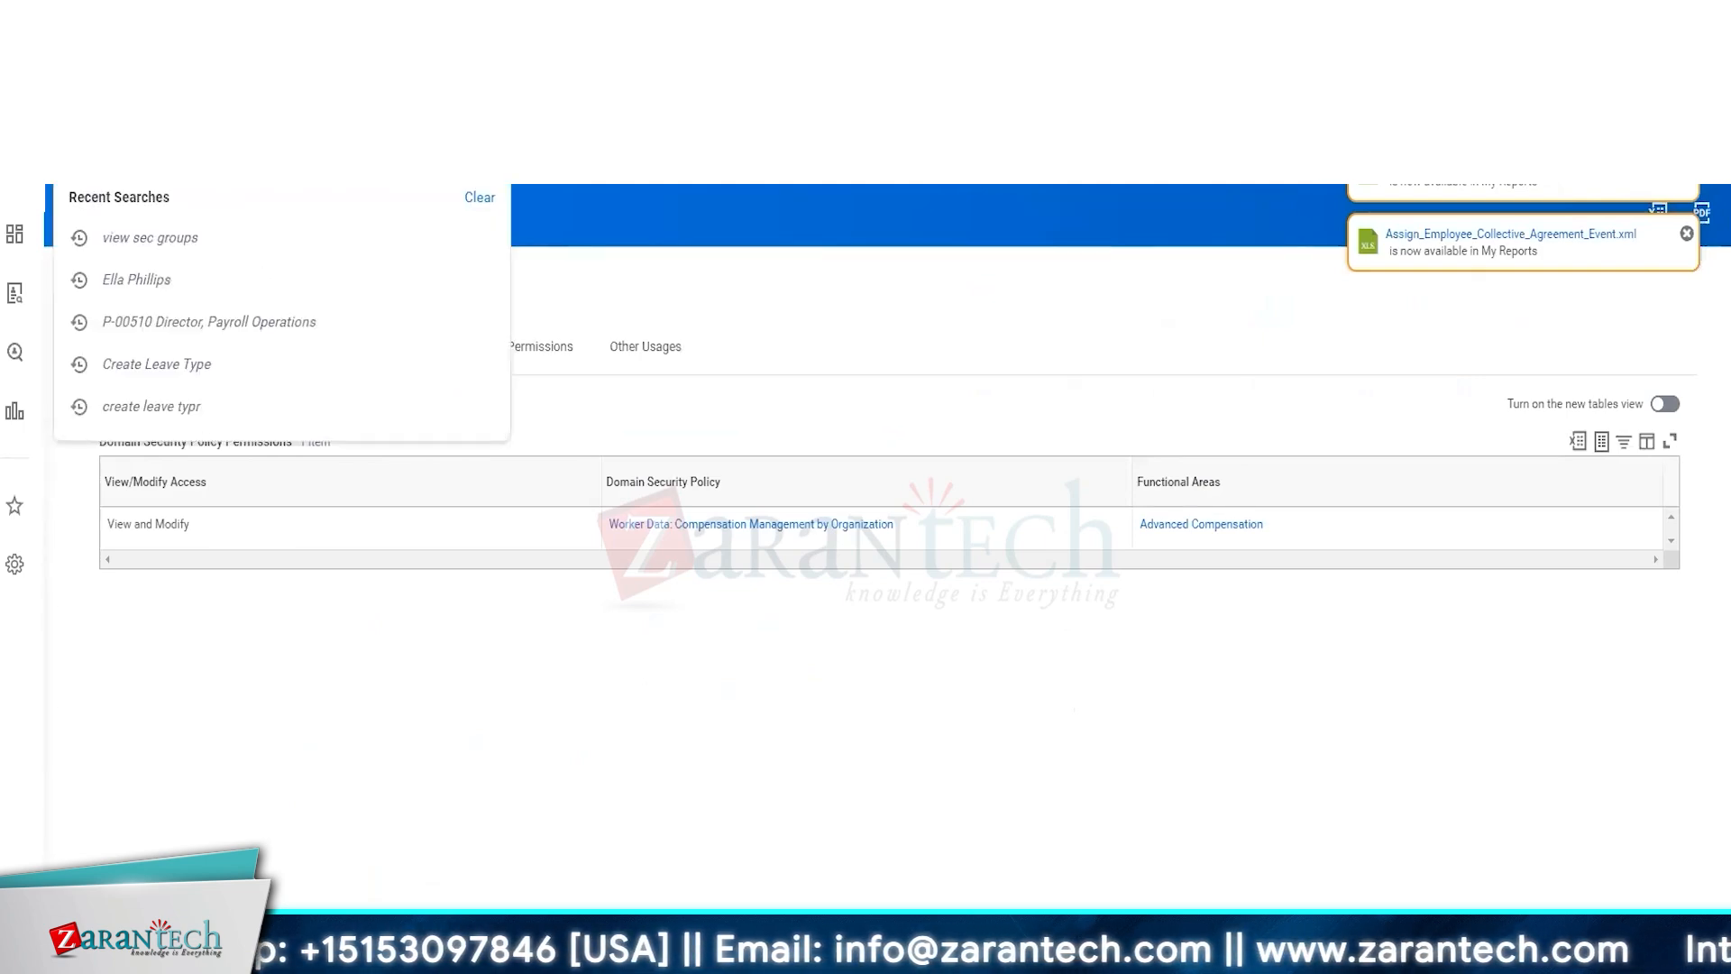
pyautogui.write('hr partner')
pyautogui.press('Return')
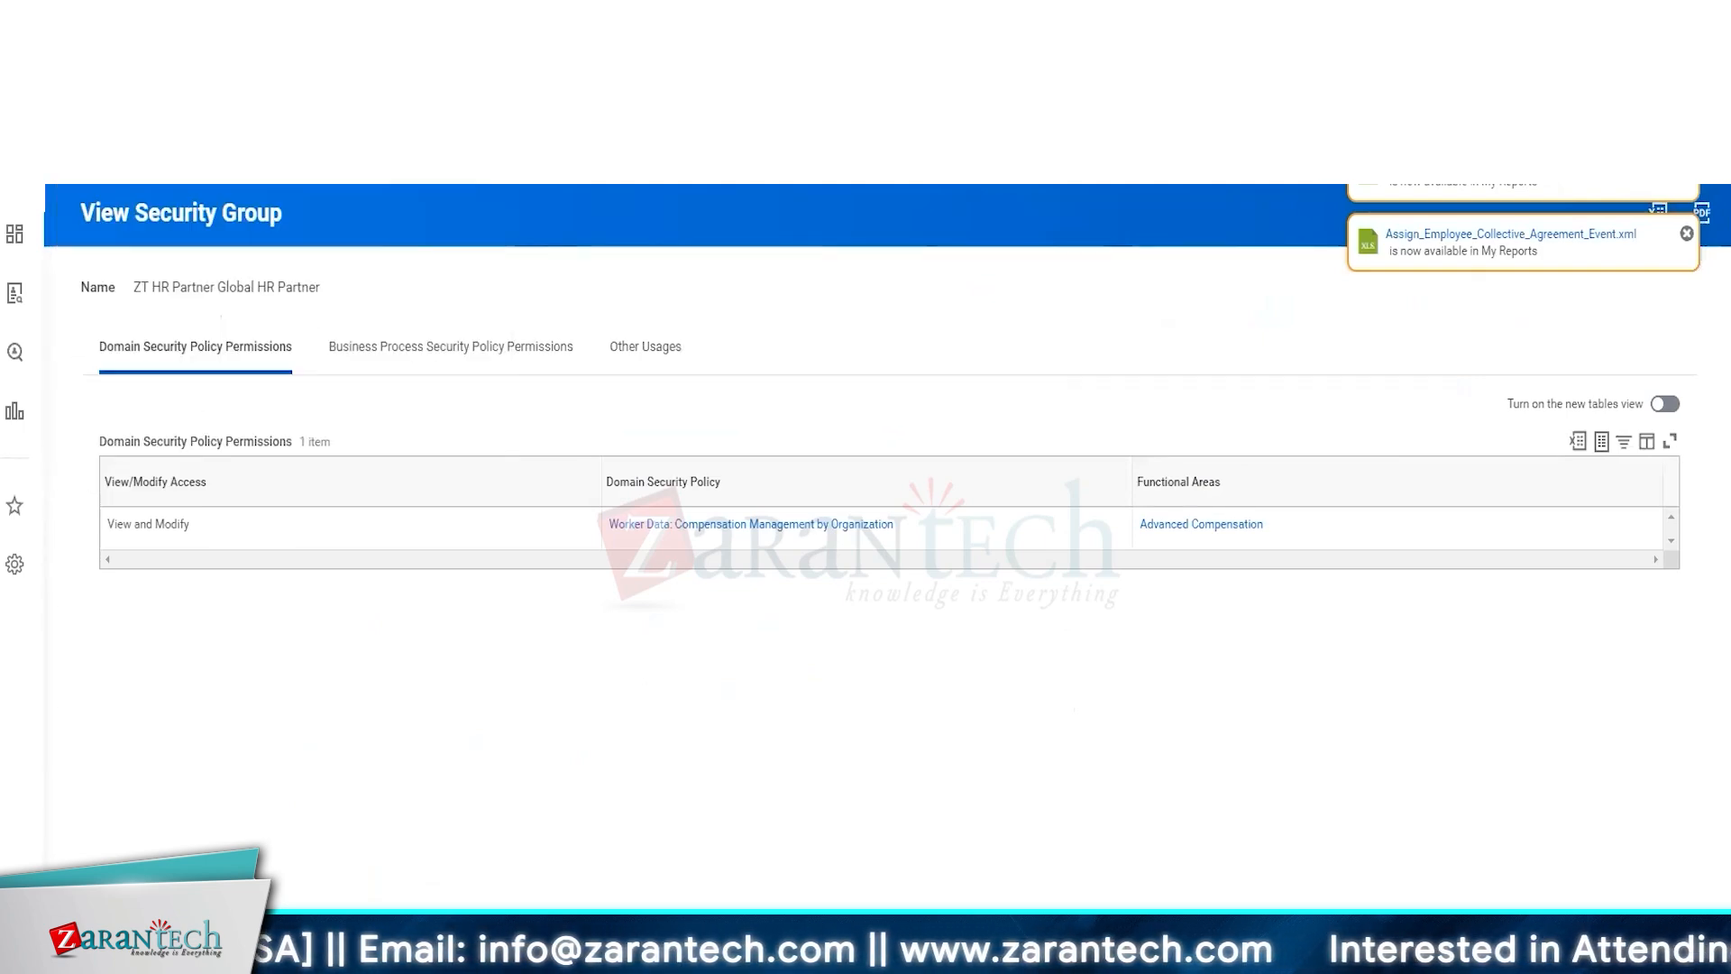
pyautogui.click(385, 354)
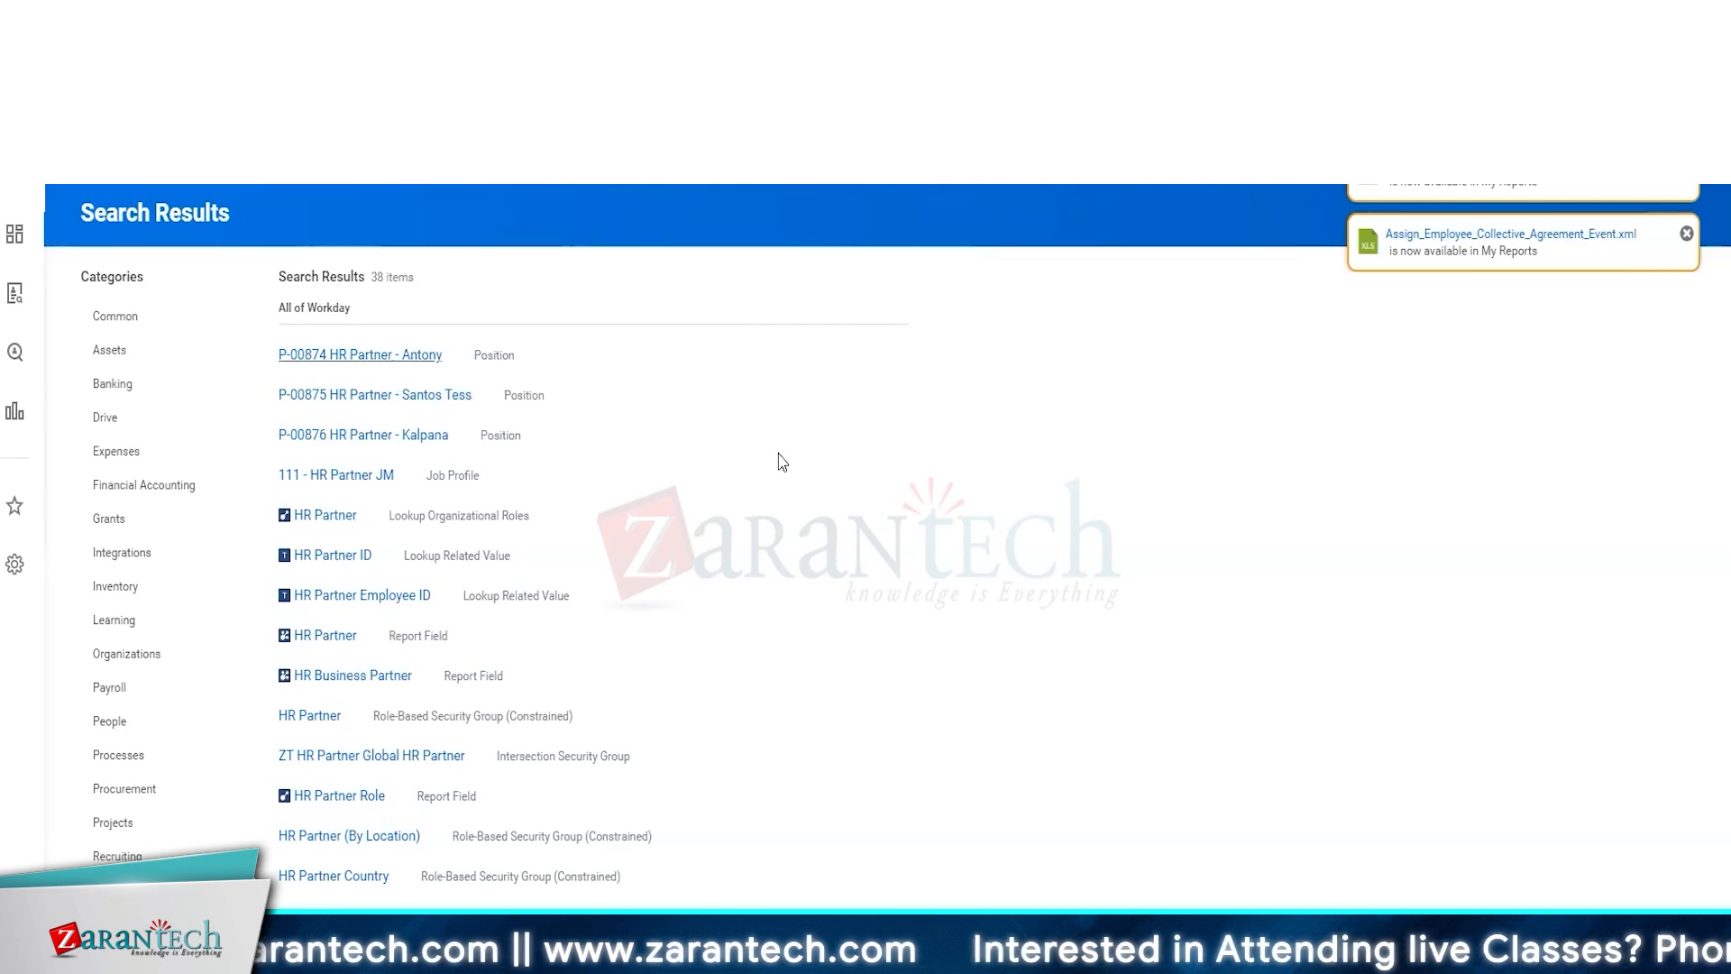
# Open the worker in the first HR Partner position and start creating a Workday account for them
pyautogui.click(266, 371)
pyautogui.click(193, 311)
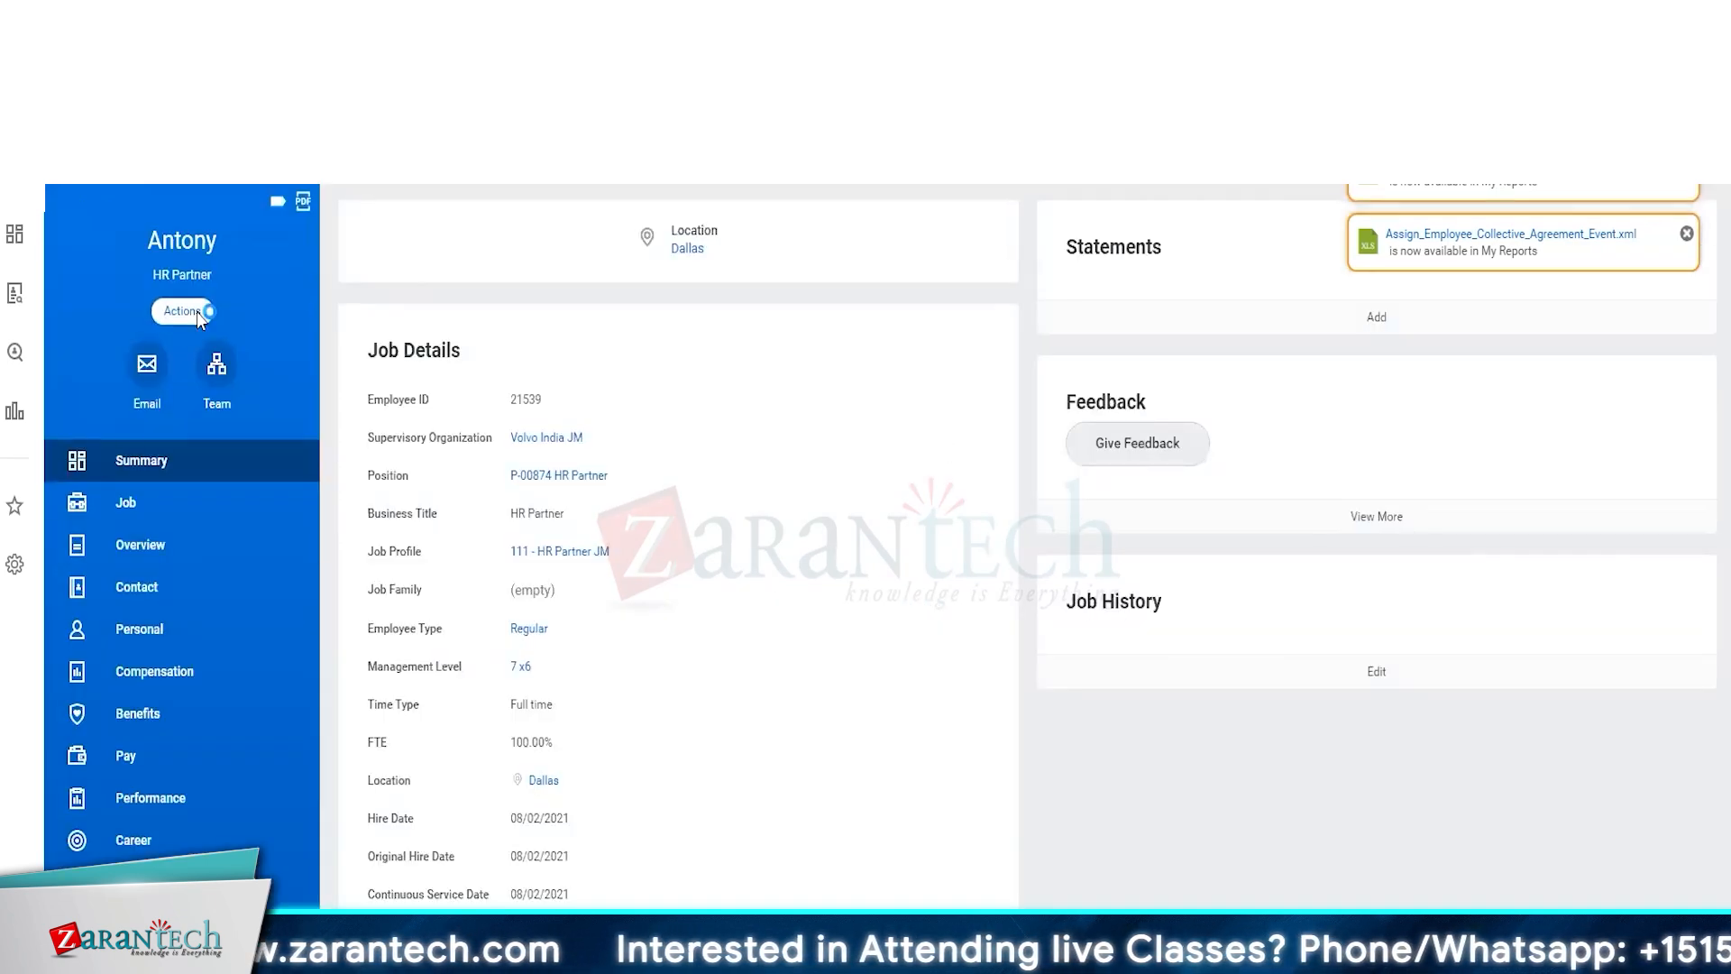
pyautogui.scroll(-4, 229, 415)
pyautogui.moveTo(225, 392)
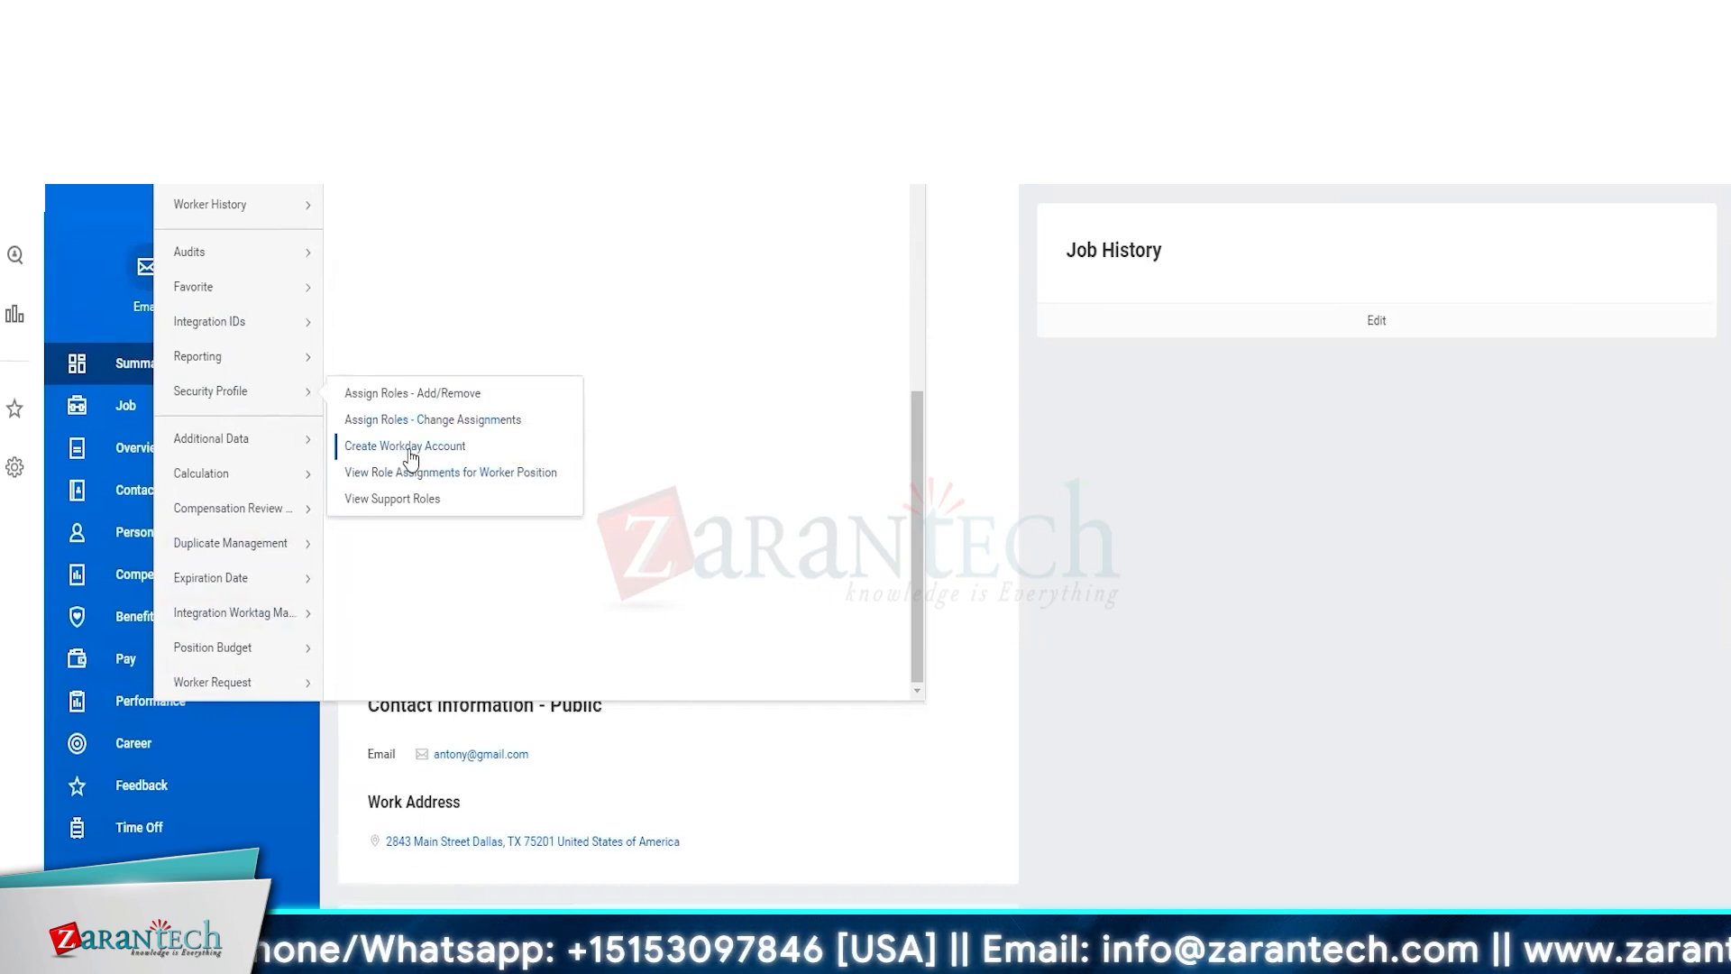
pyautogui.click(410, 451)
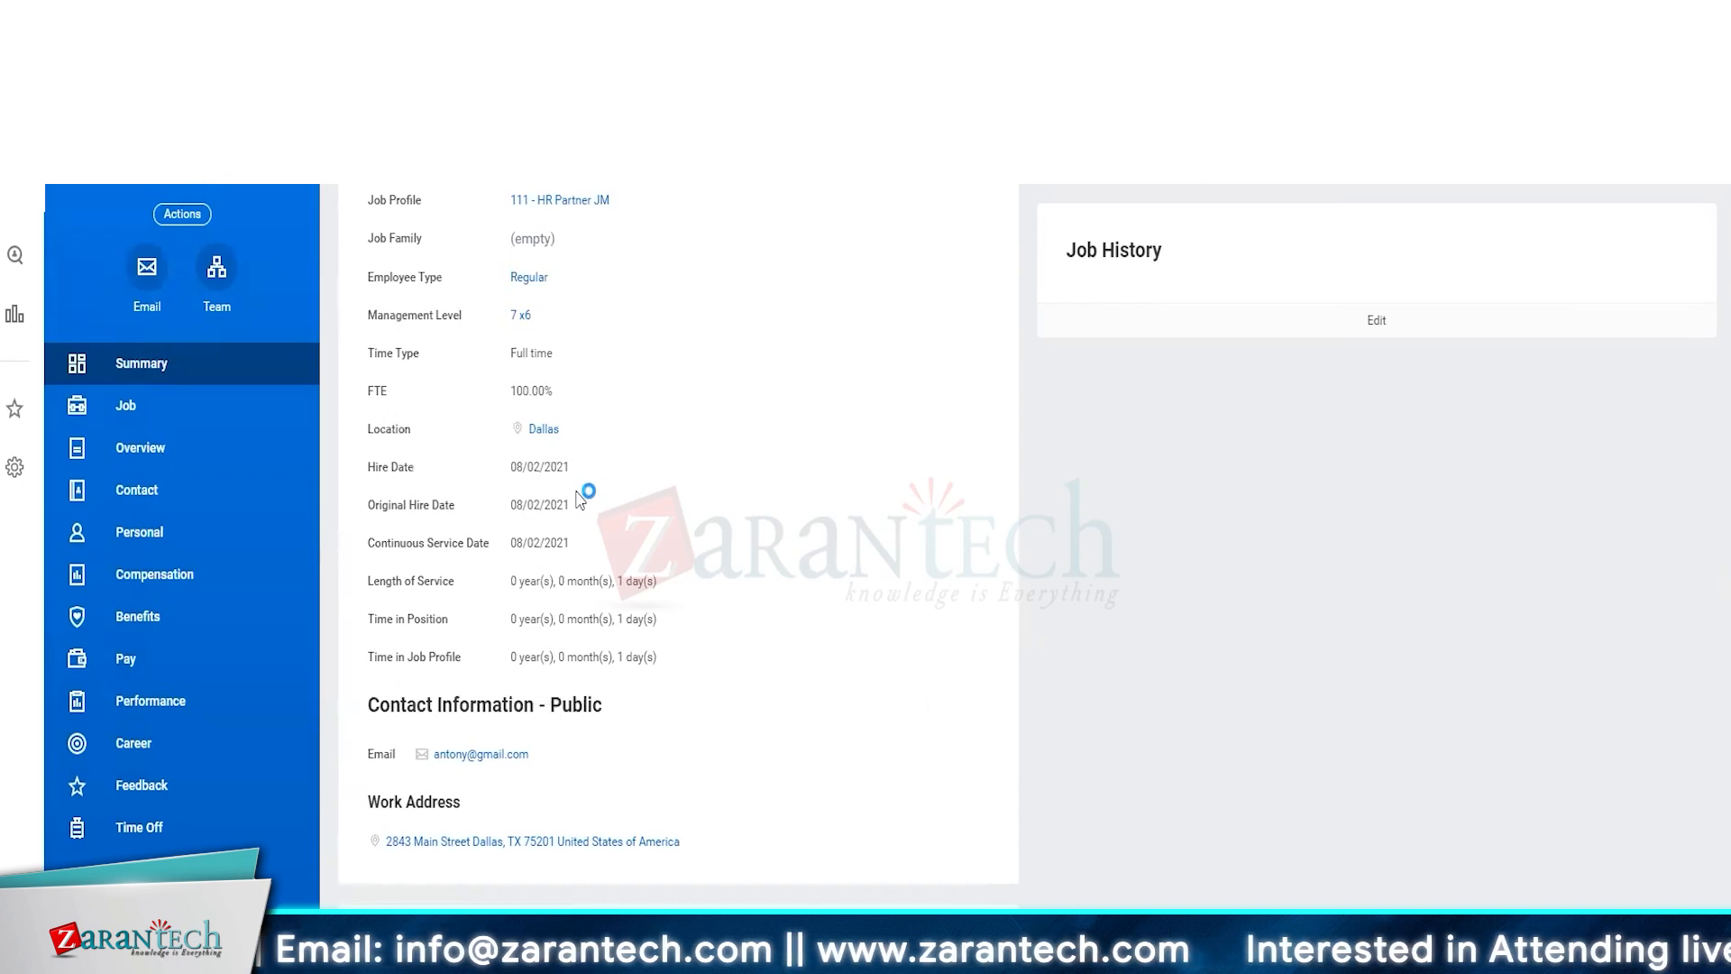
# Enter the worker's user name, set and confirm the account password, and clear the require-new-password option
pyautogui.click(365, 329)
pyautogui.write('Antony')
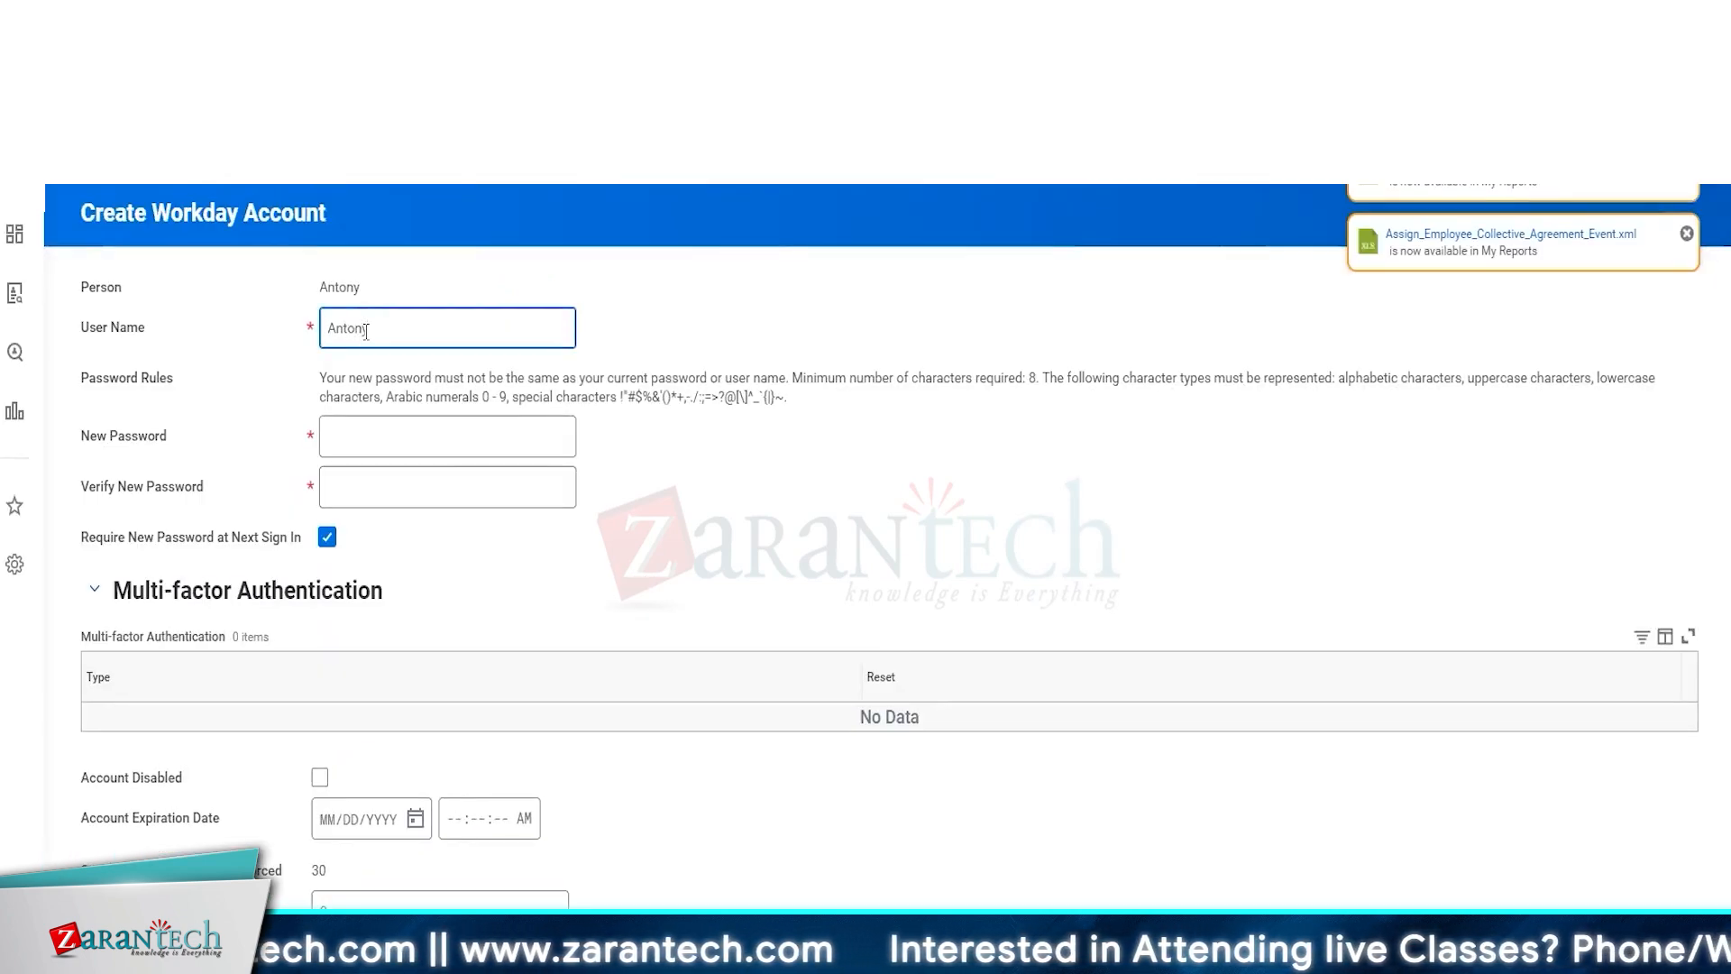
pyautogui.press('Tab')
pyautogui.write('••••••••••••')
pyautogui.press('Tab')
pyautogui.write('••••••••••••')
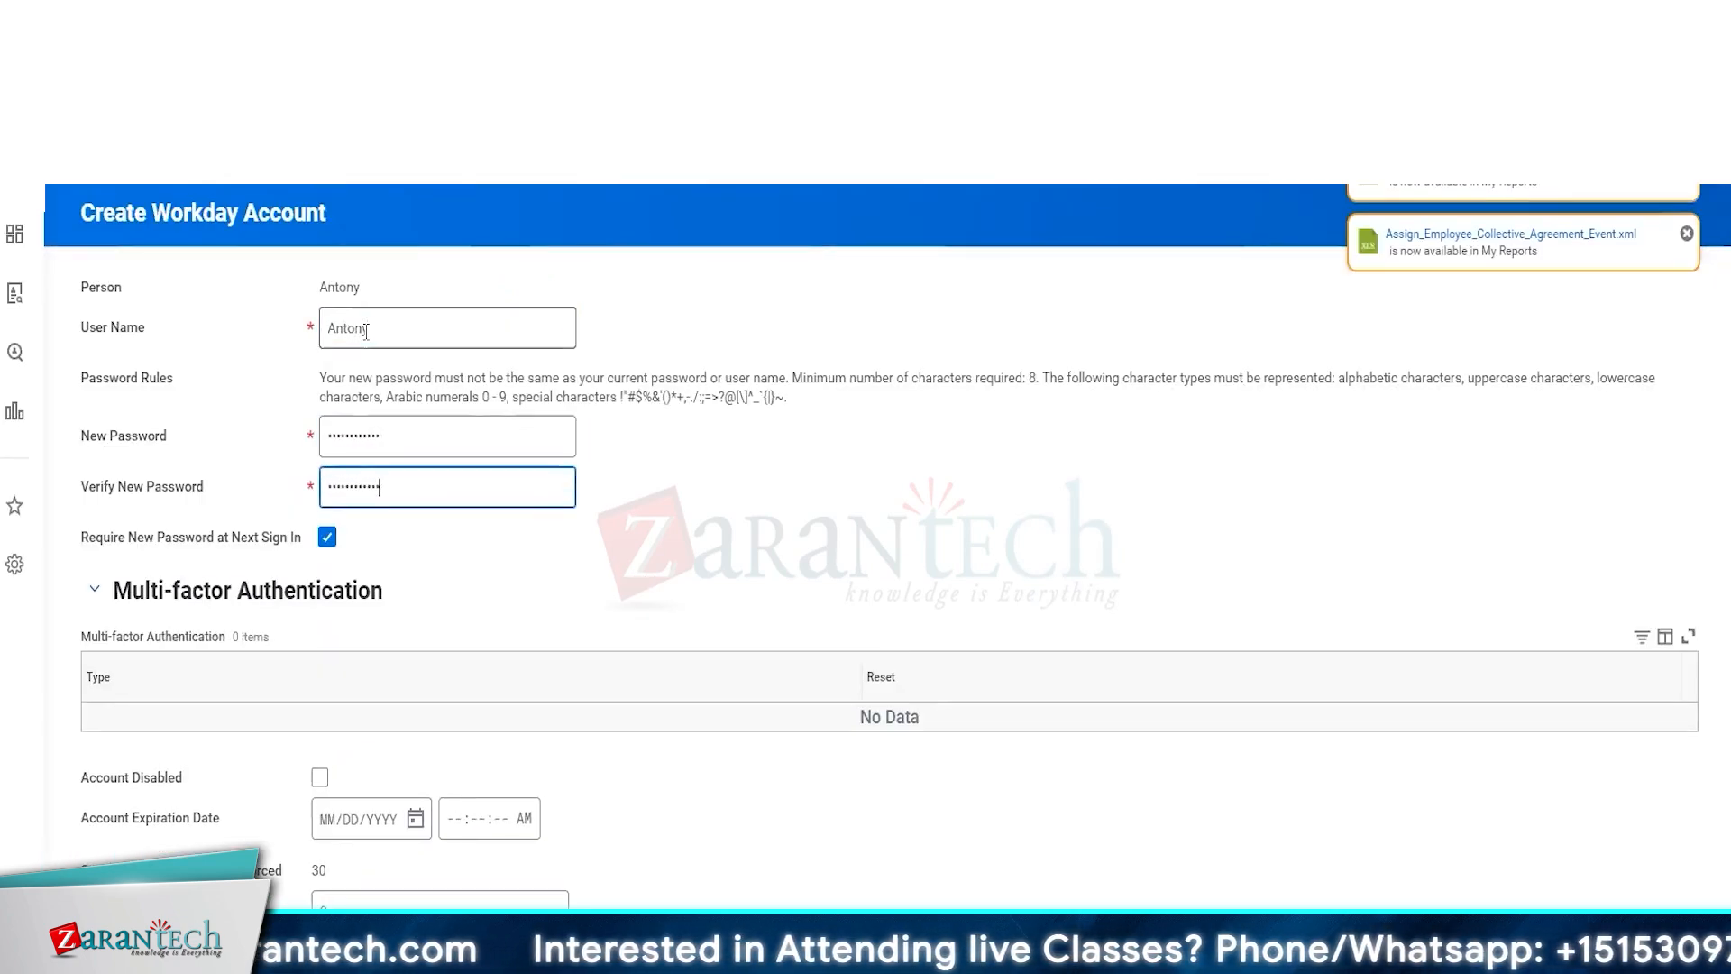
pyautogui.click(328, 536)
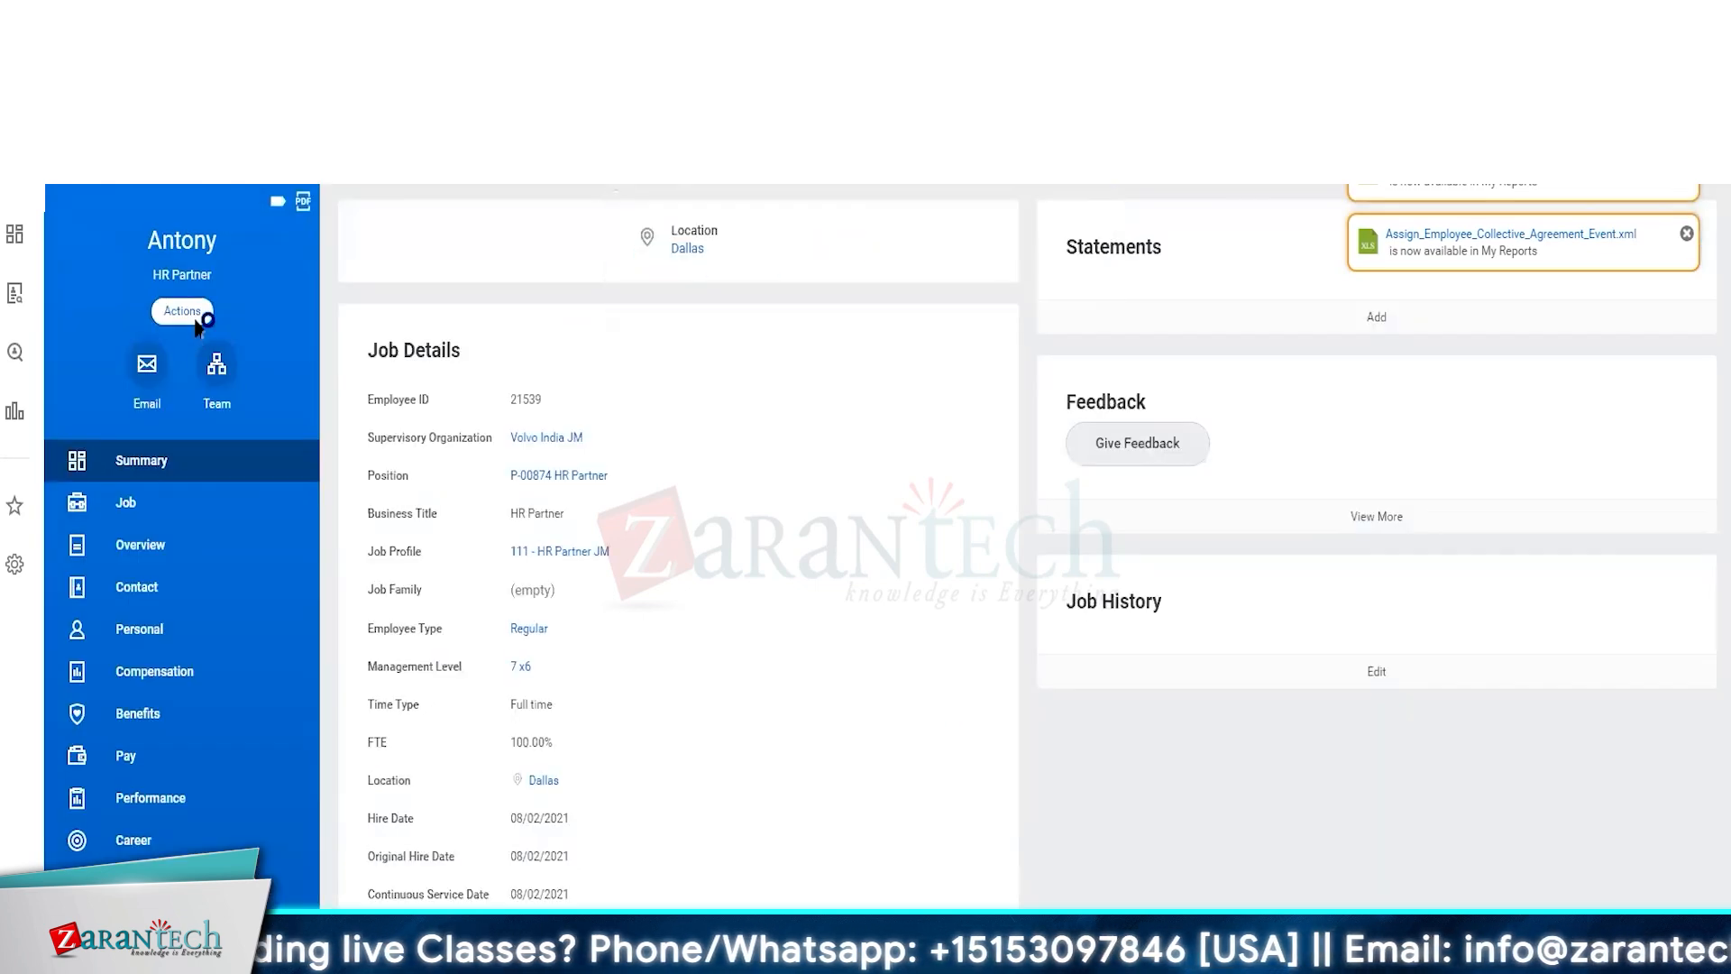
# Try assigning the copied security group to the worker as a user-based security group
pyautogui.click(193, 316)
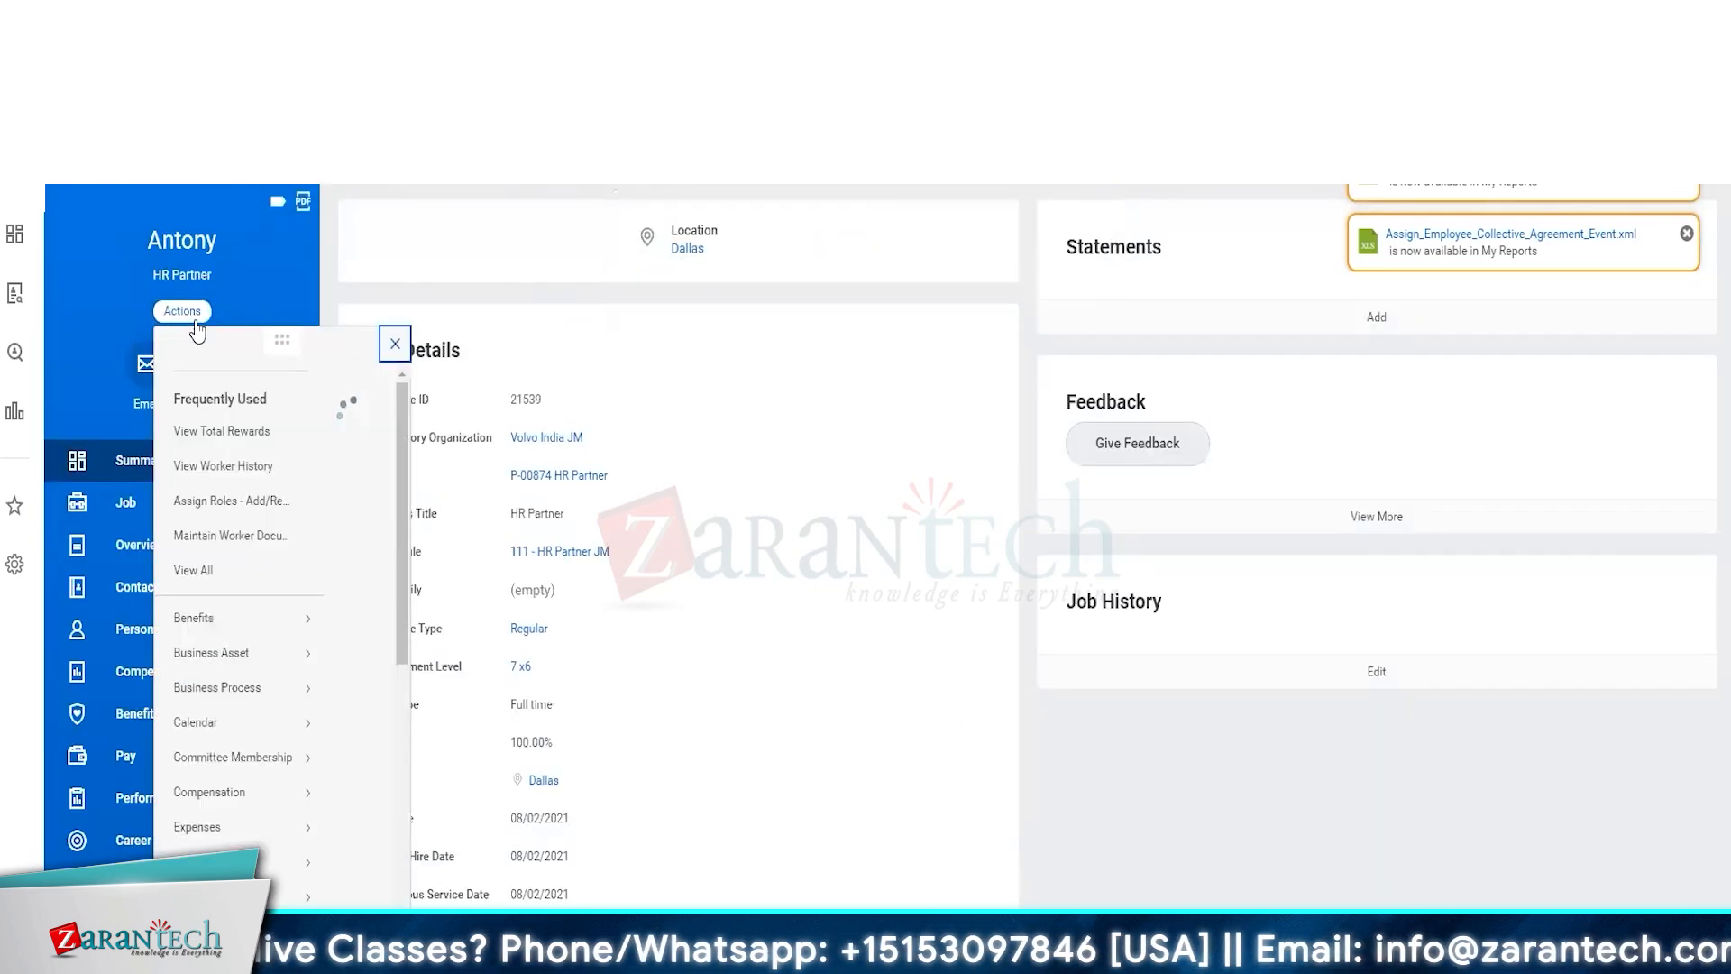
pyautogui.scroll(-7, 225, 838)
pyautogui.moveTo(226, 704)
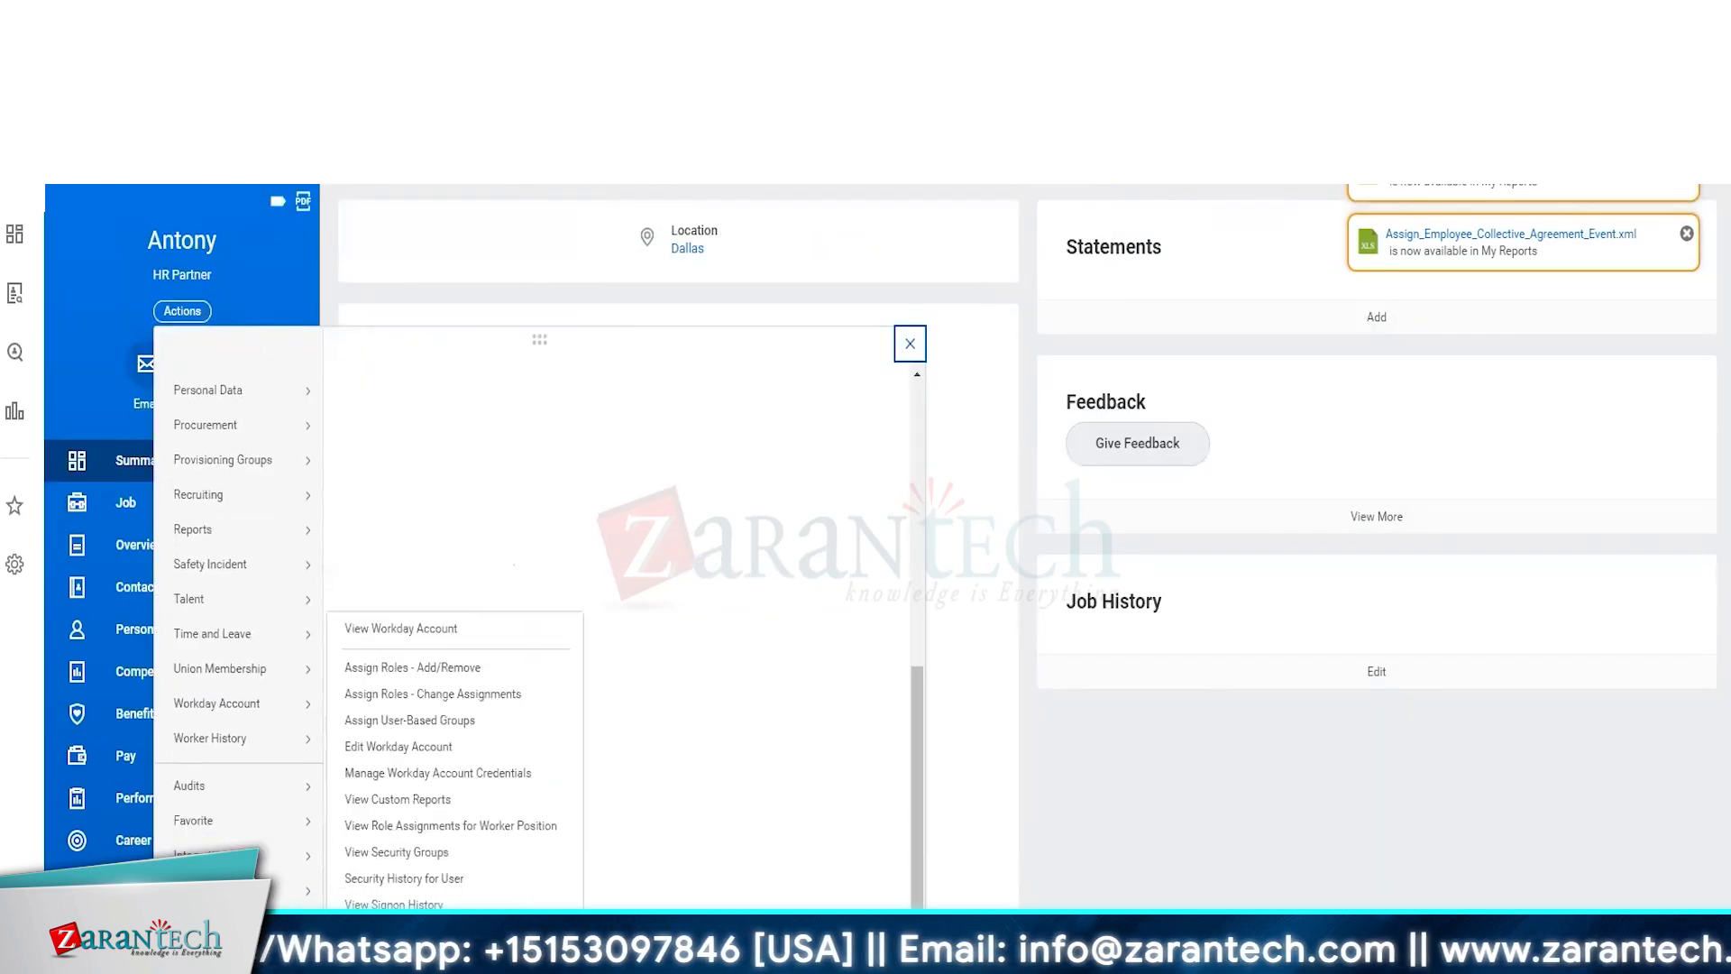
pyautogui.click(458, 721)
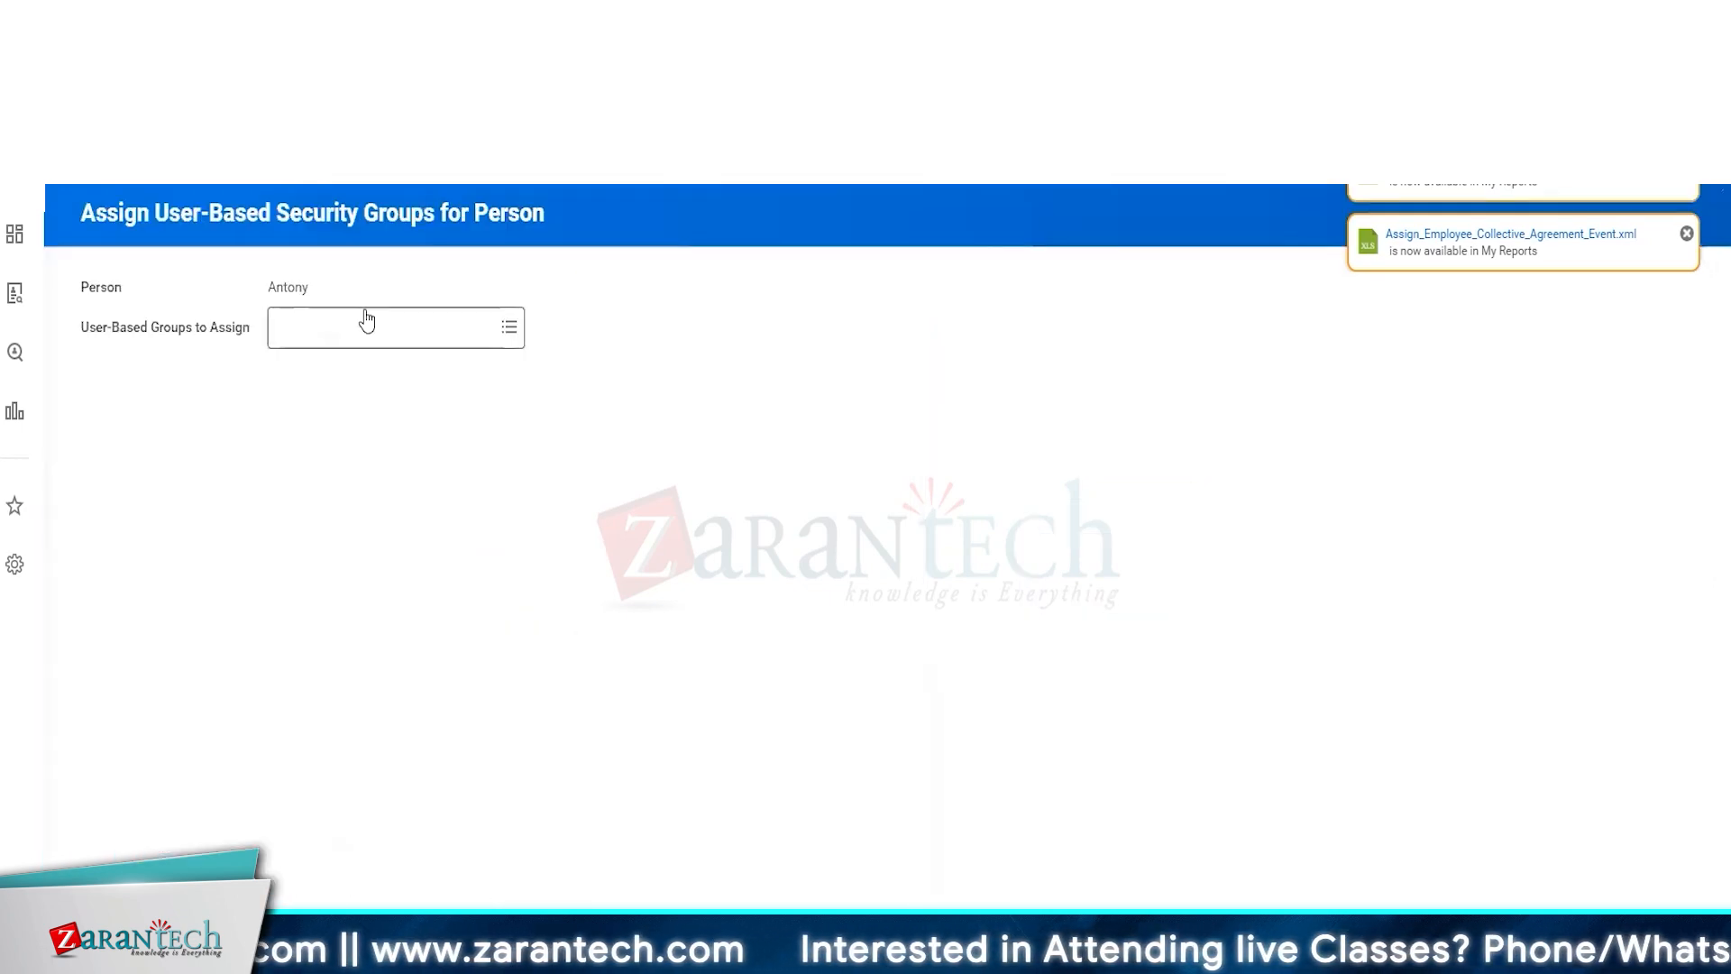
pyautogui.click(361, 329)
pyautogui.hotkey('ctrl', 'v')
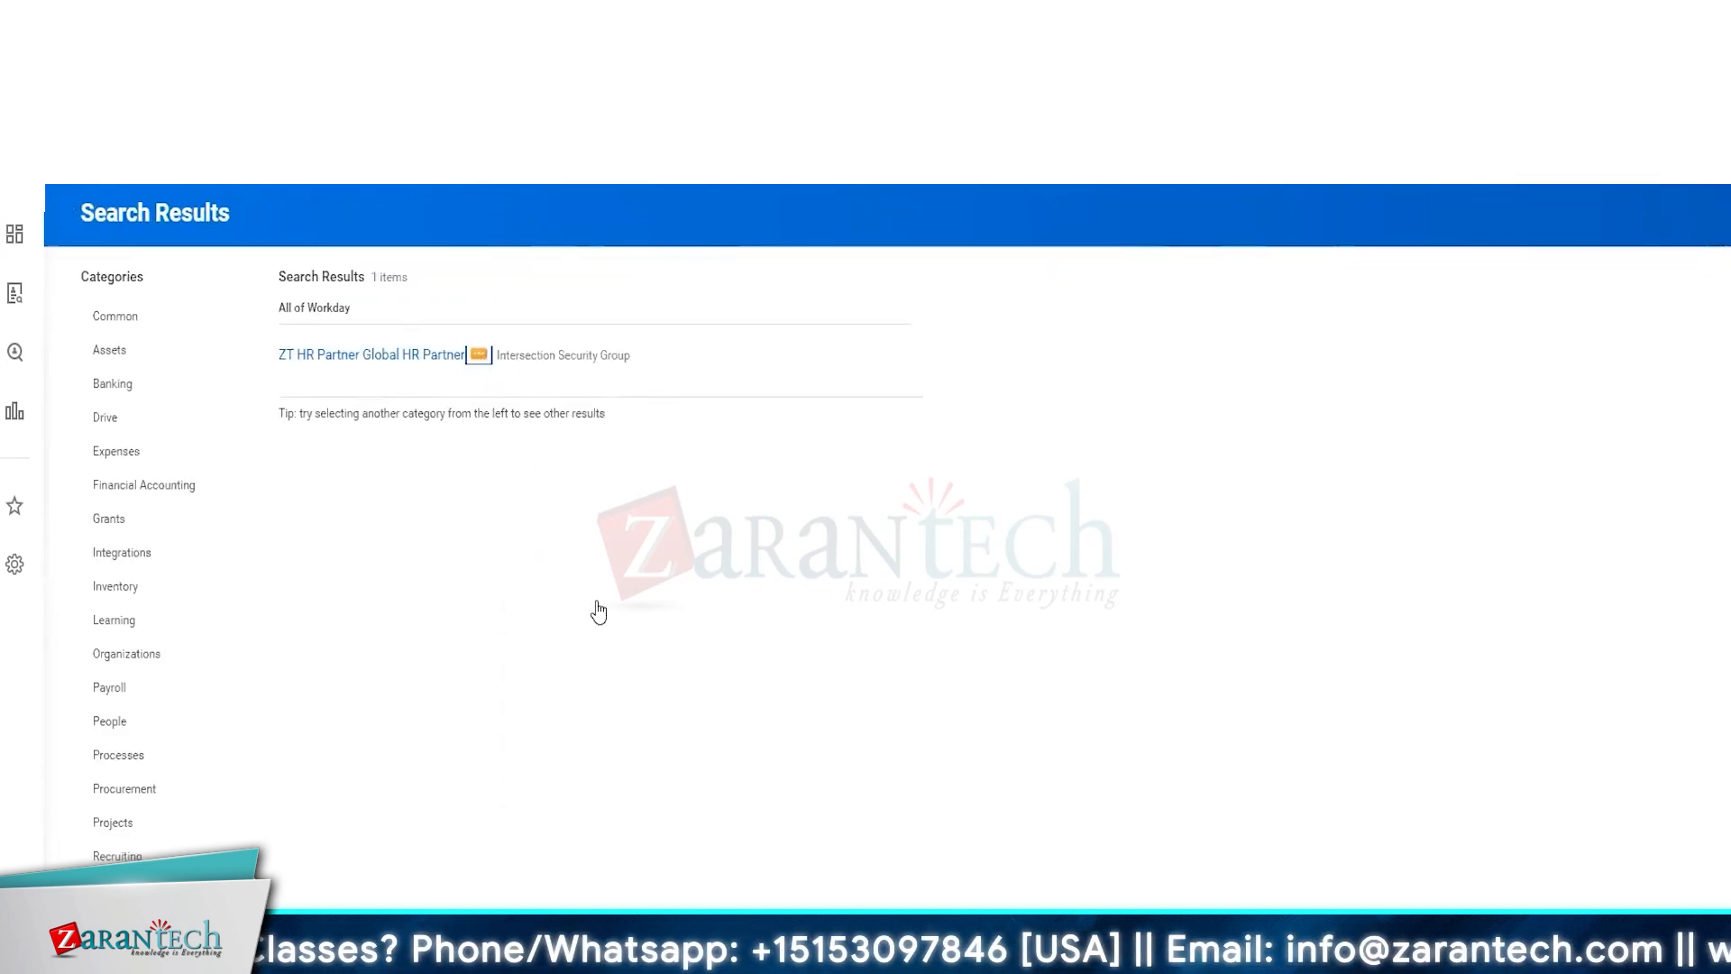
# Try editing the intersection group by removing Expense Partner by Location from its included groups
pyautogui.moveTo(647, 437)
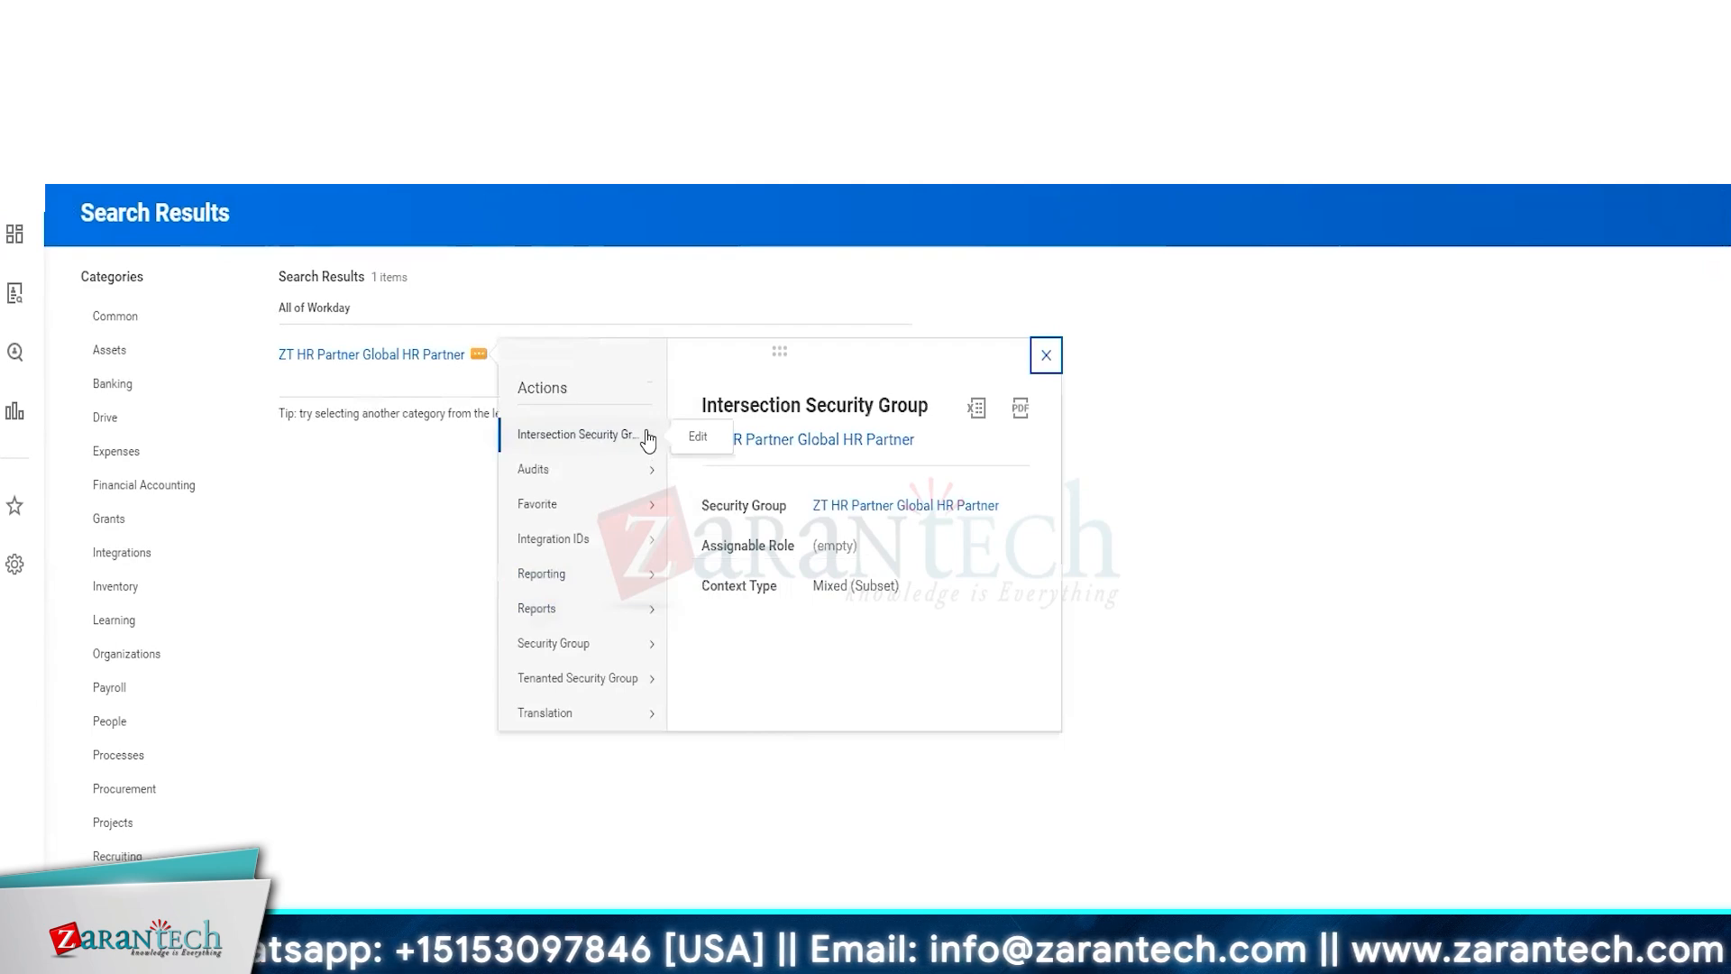
pyautogui.click(700, 436)
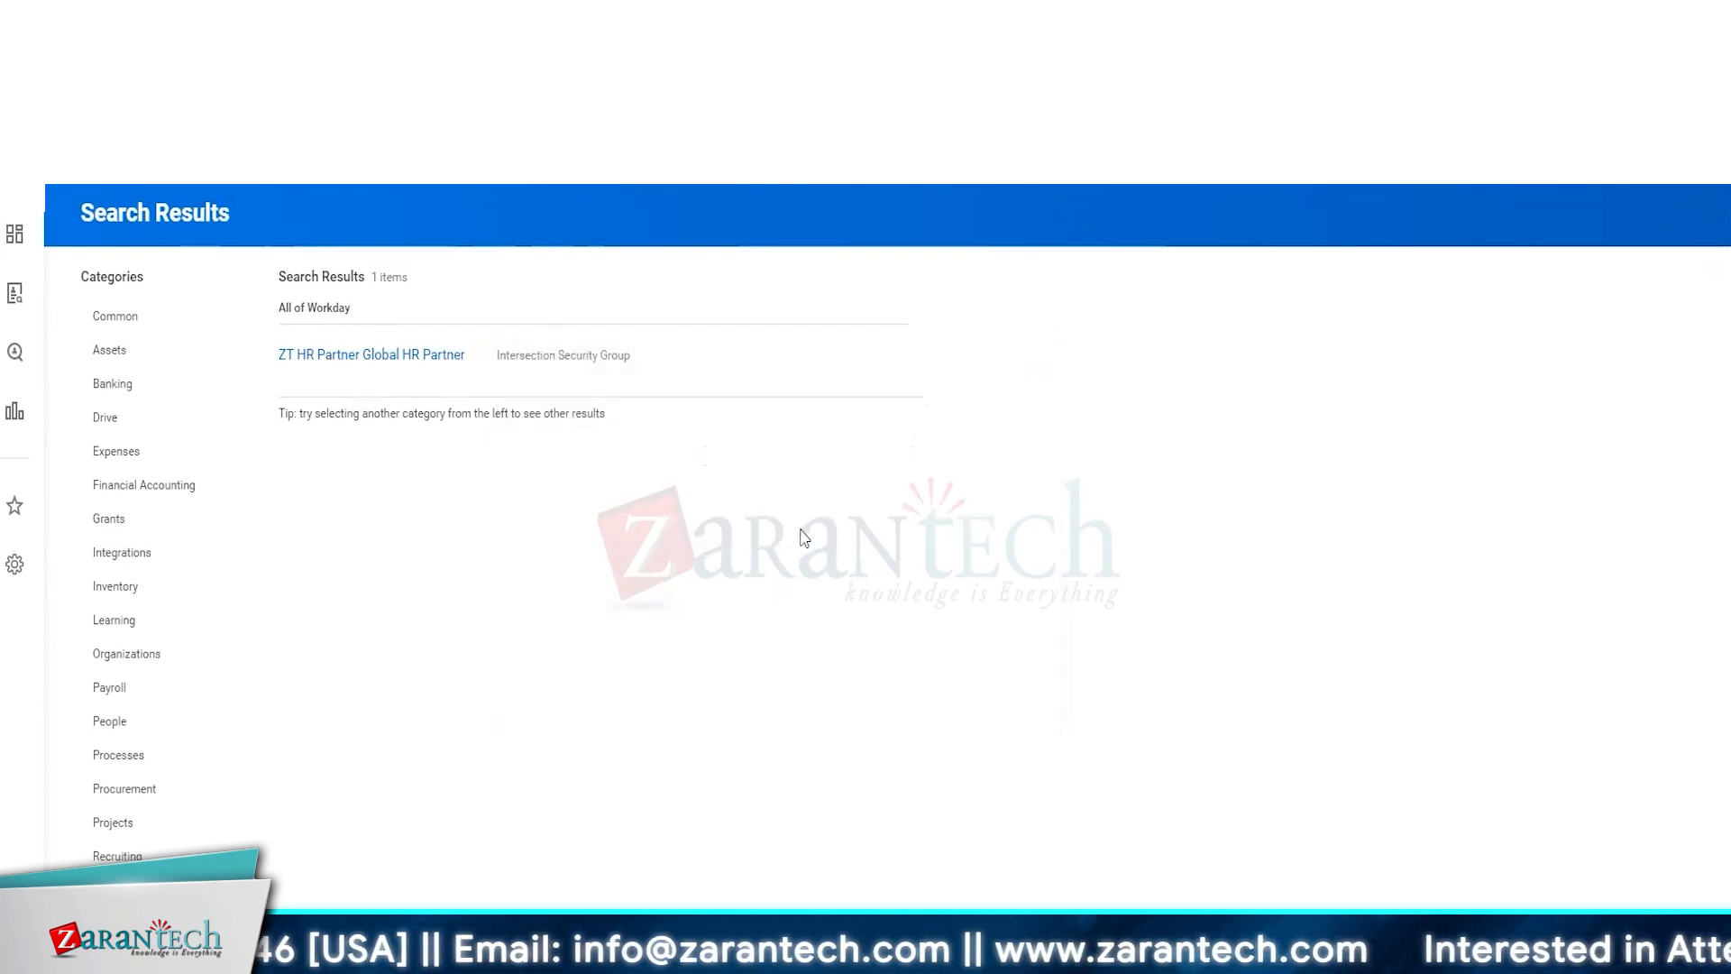
pyautogui.click(270, 563)
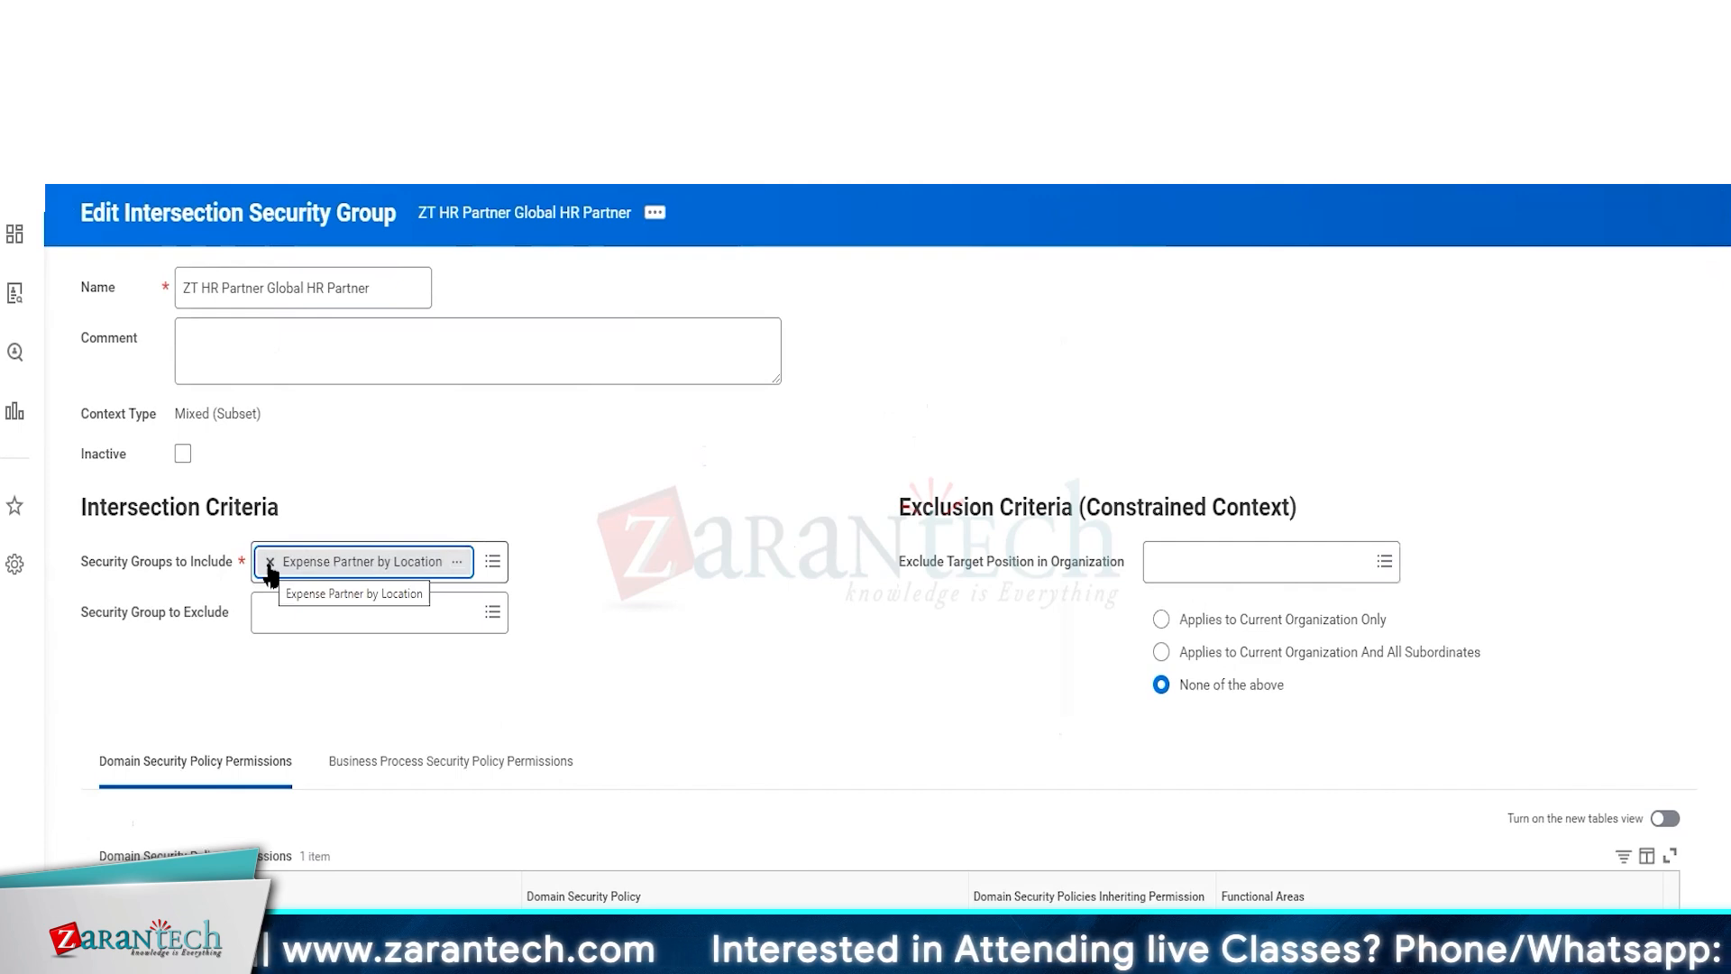
pyautogui.click(269, 562)
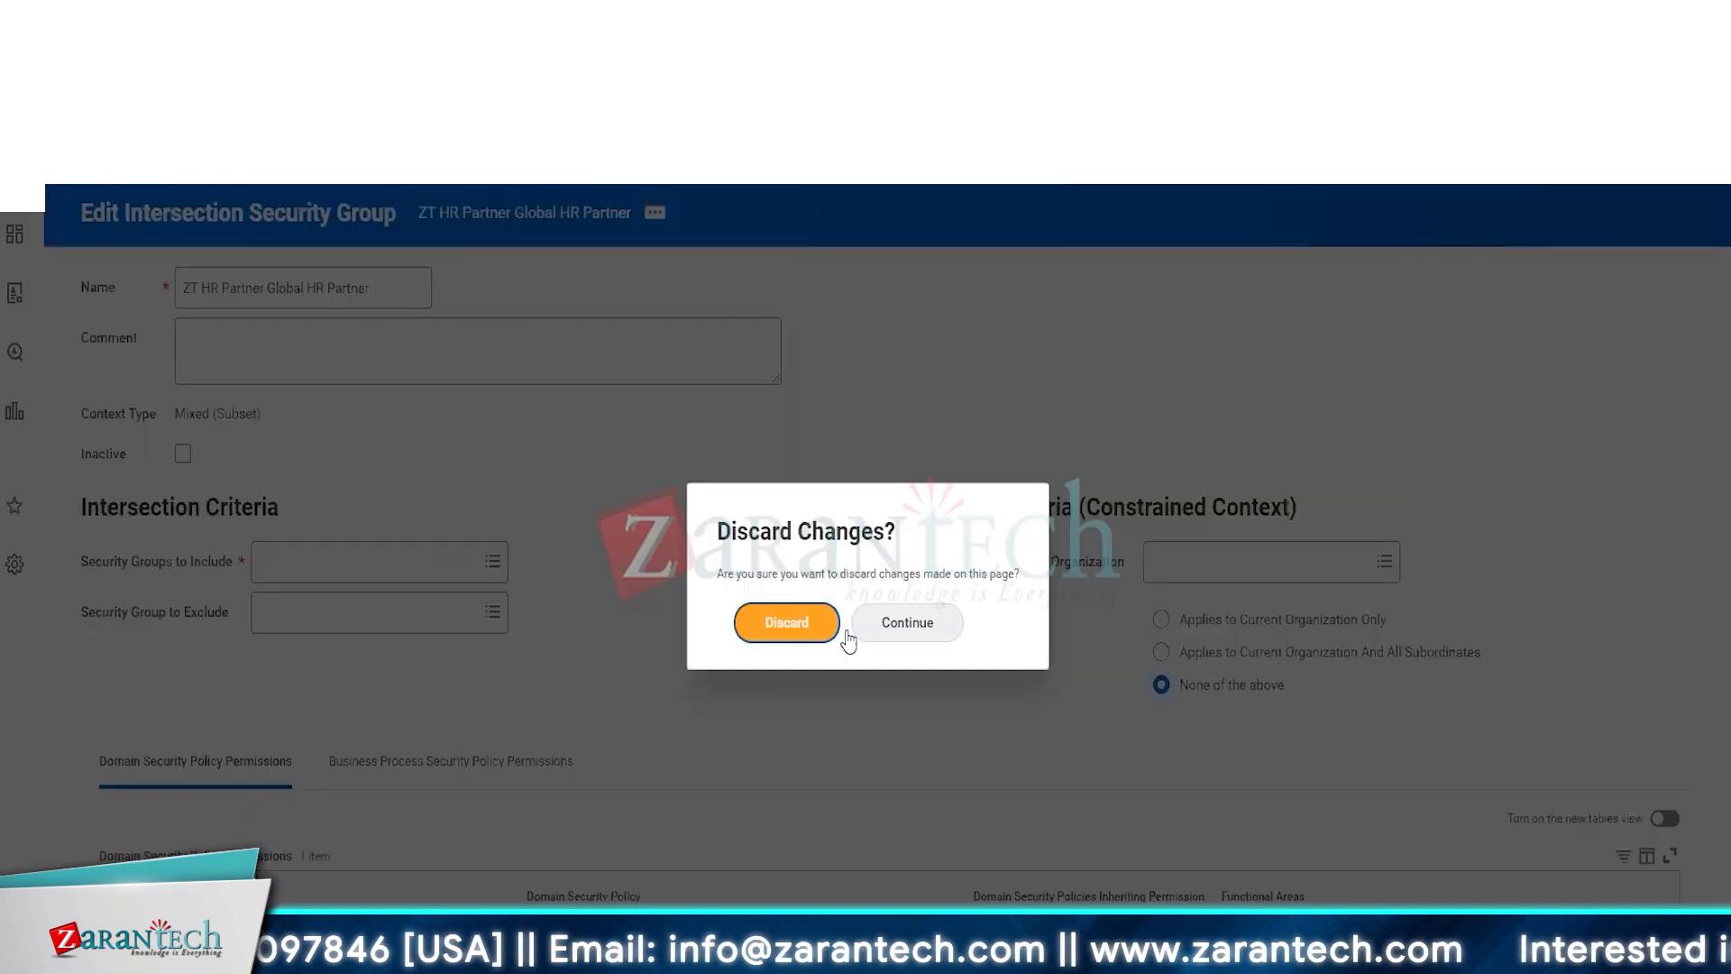
pyautogui.click(841, 631)
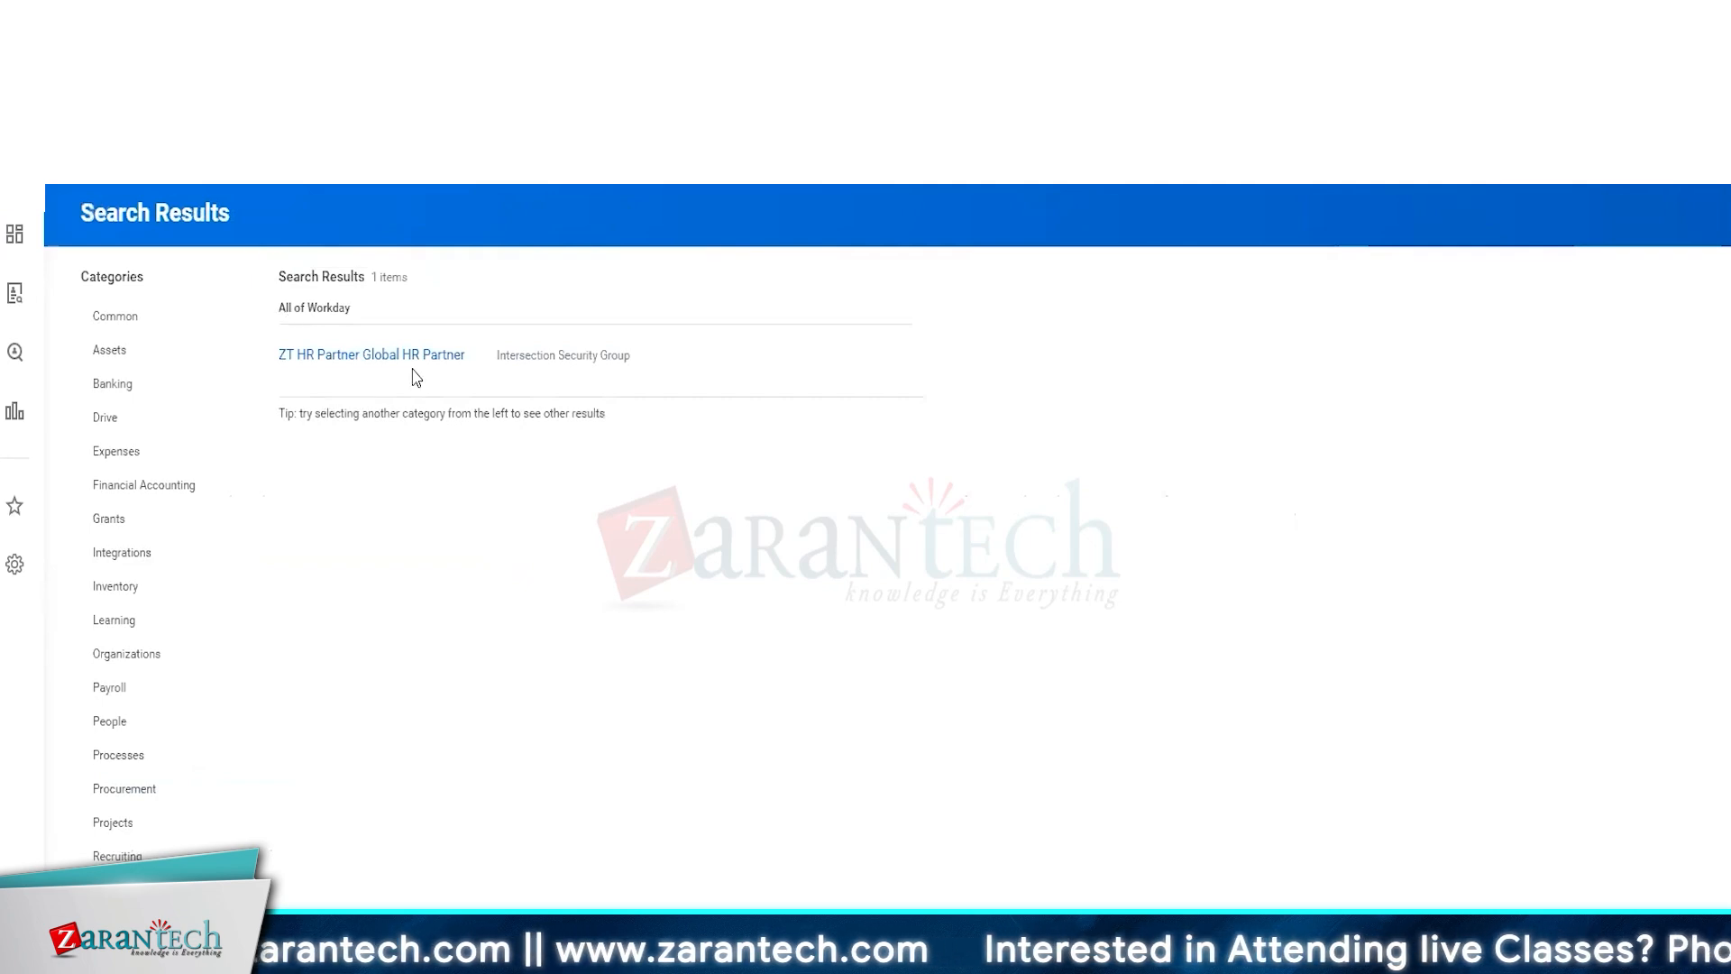
# Open the intersection group's Expense Partner member in a new tab and choose to copy that security group
pyautogui.click(413, 355)
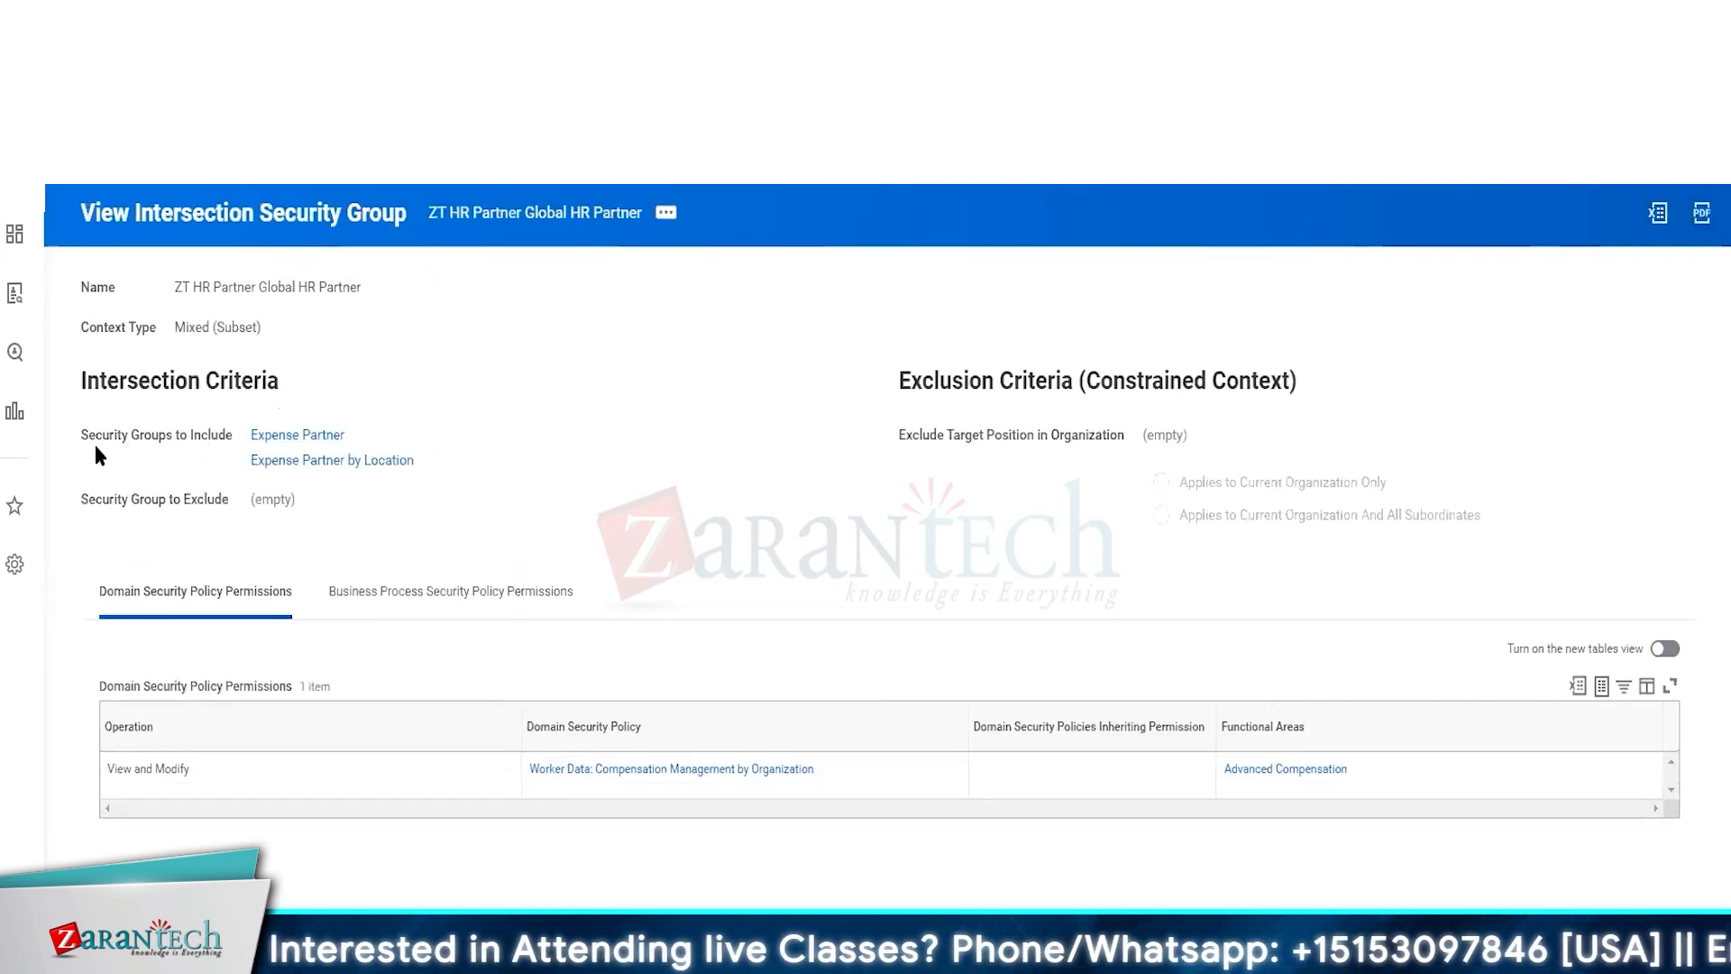
pyautogui.rightClick(264, 444)
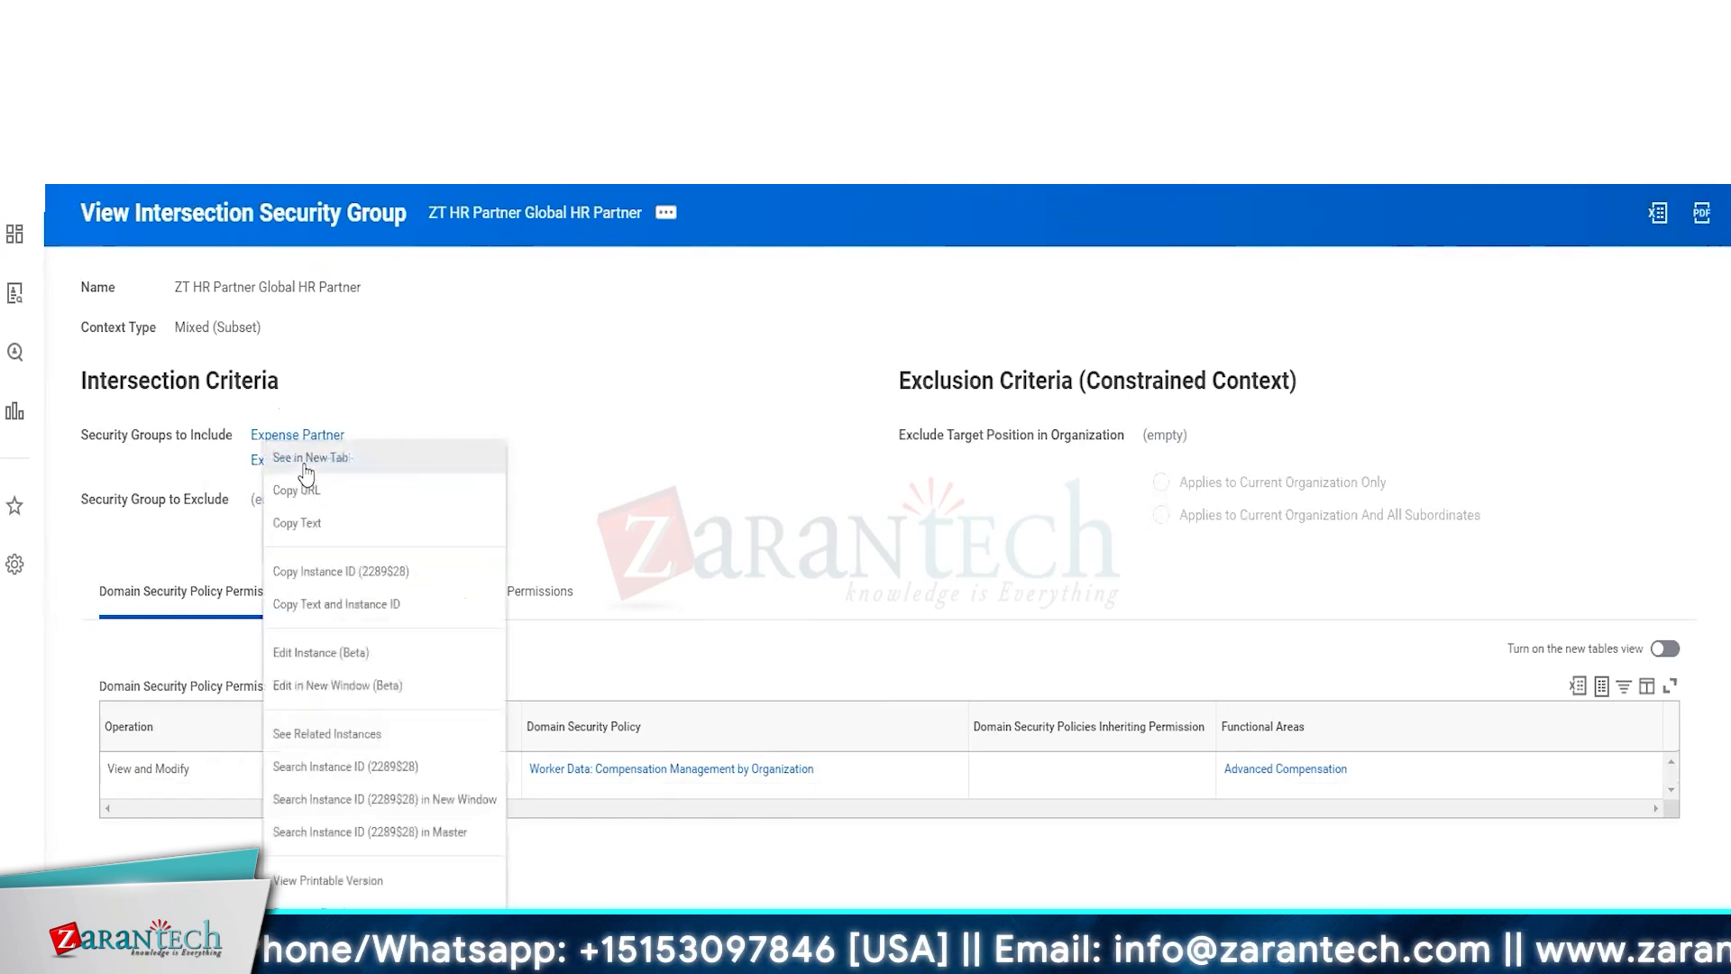
pyautogui.click(307, 462)
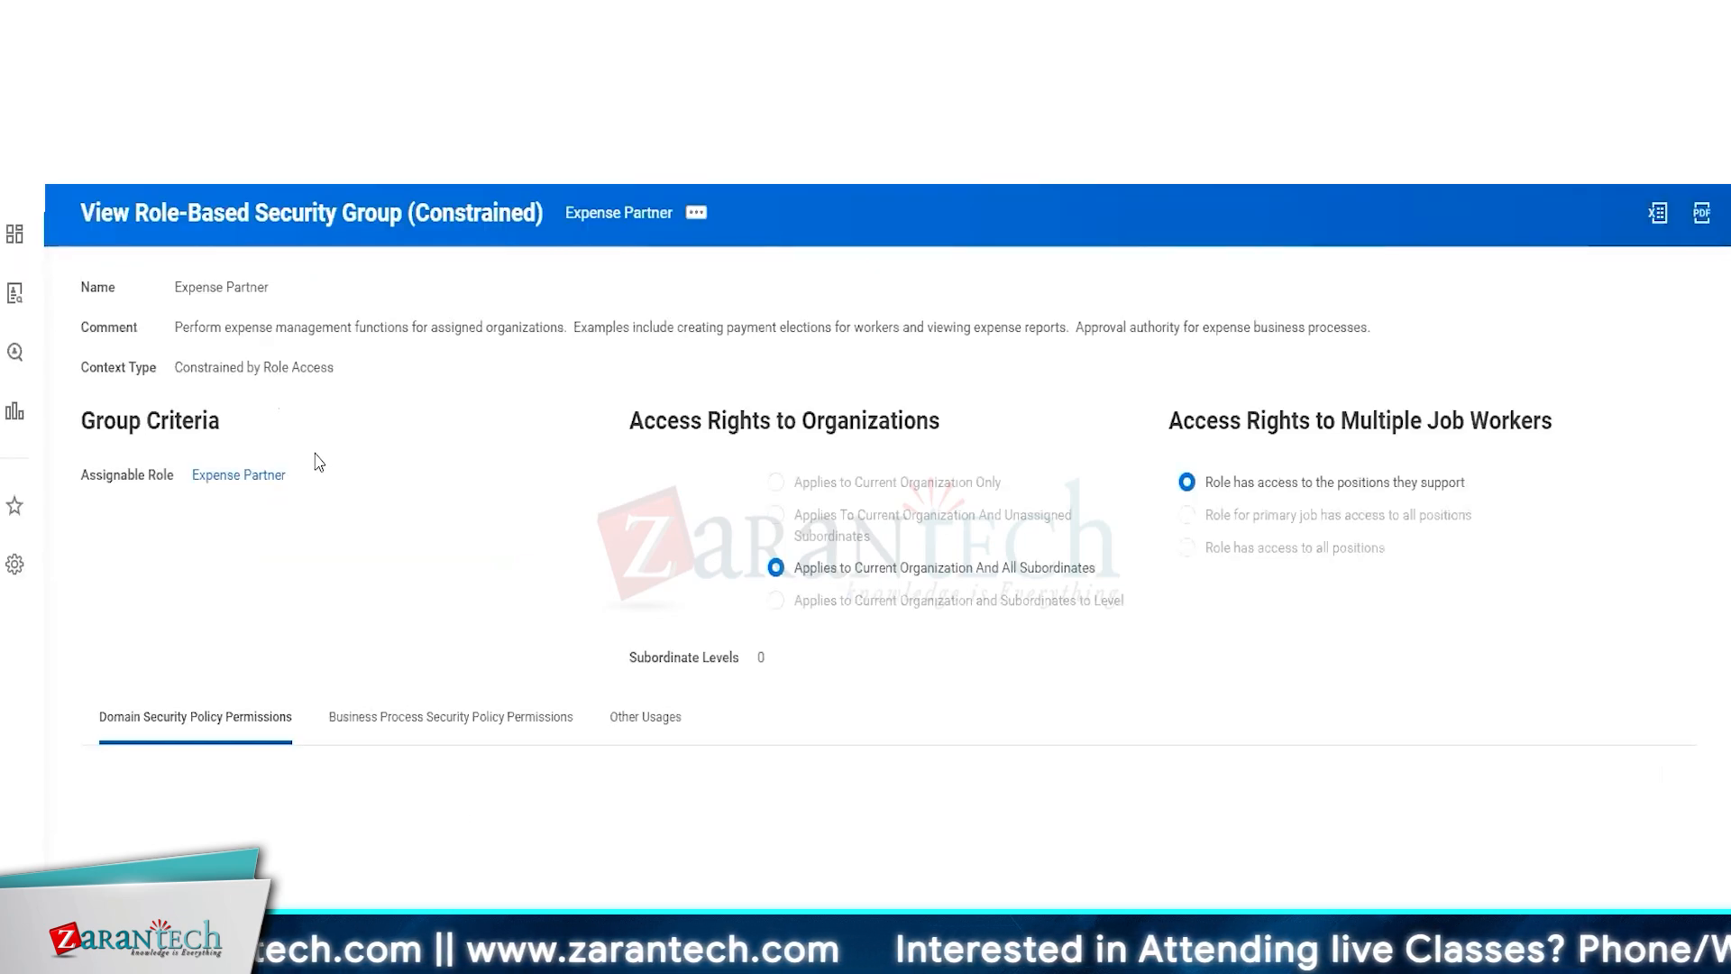
pyautogui.click(694, 215)
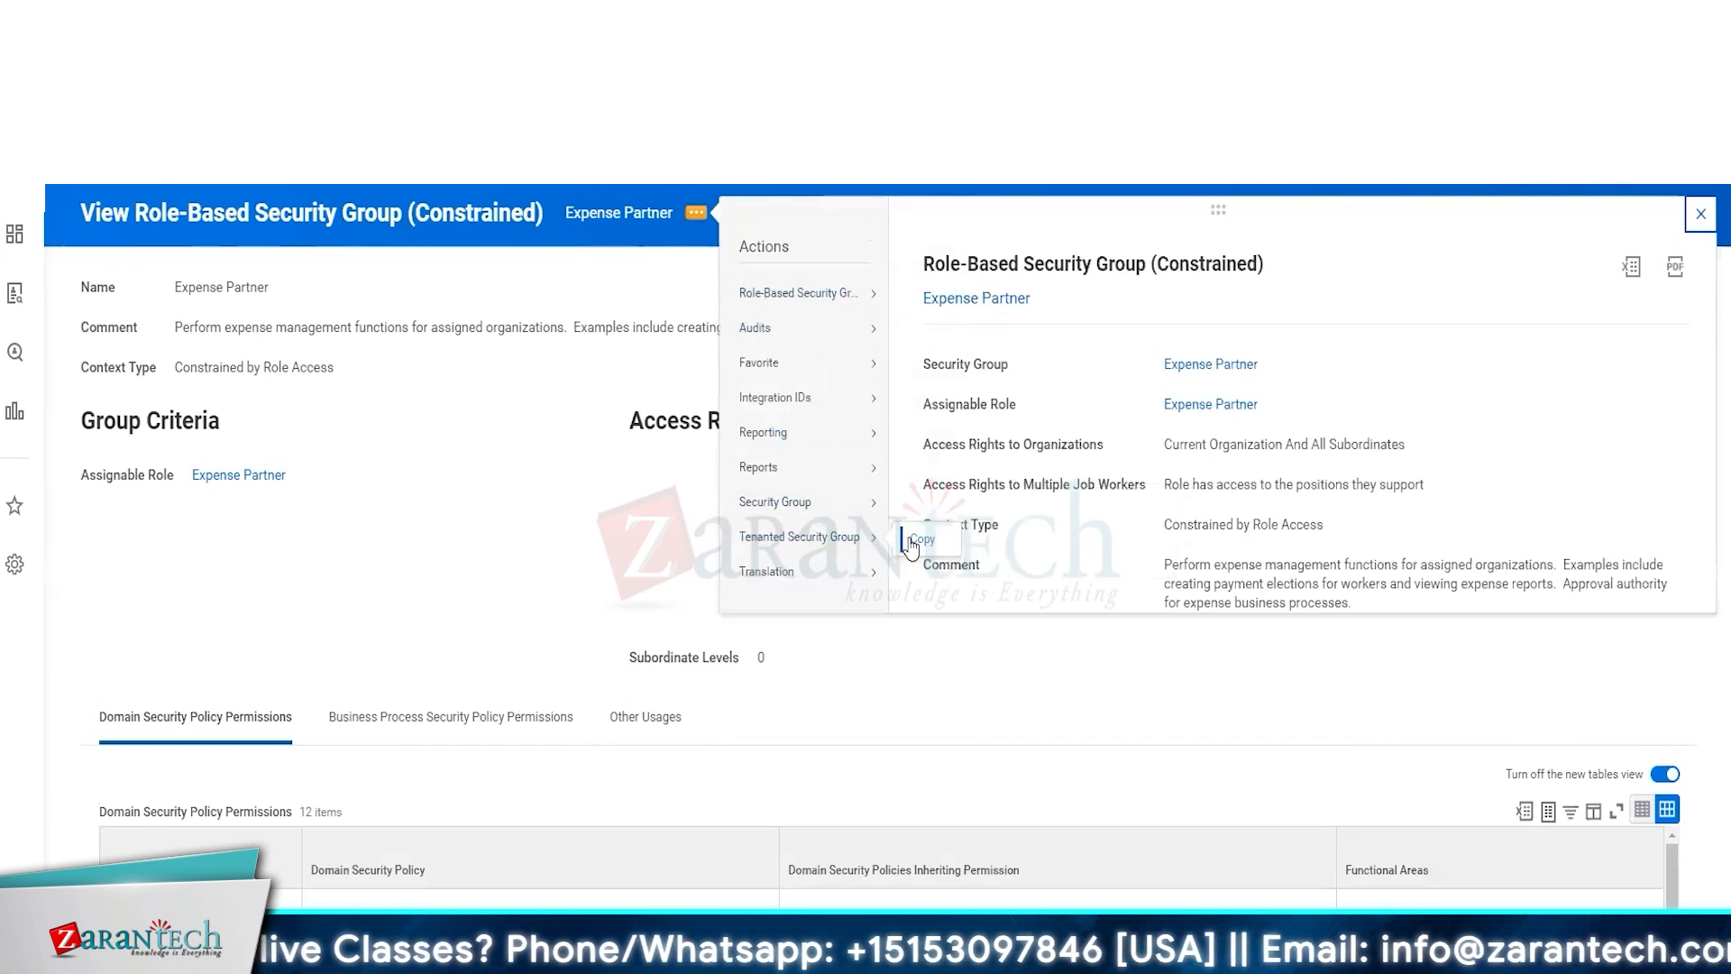
pyautogui.click(912, 537)
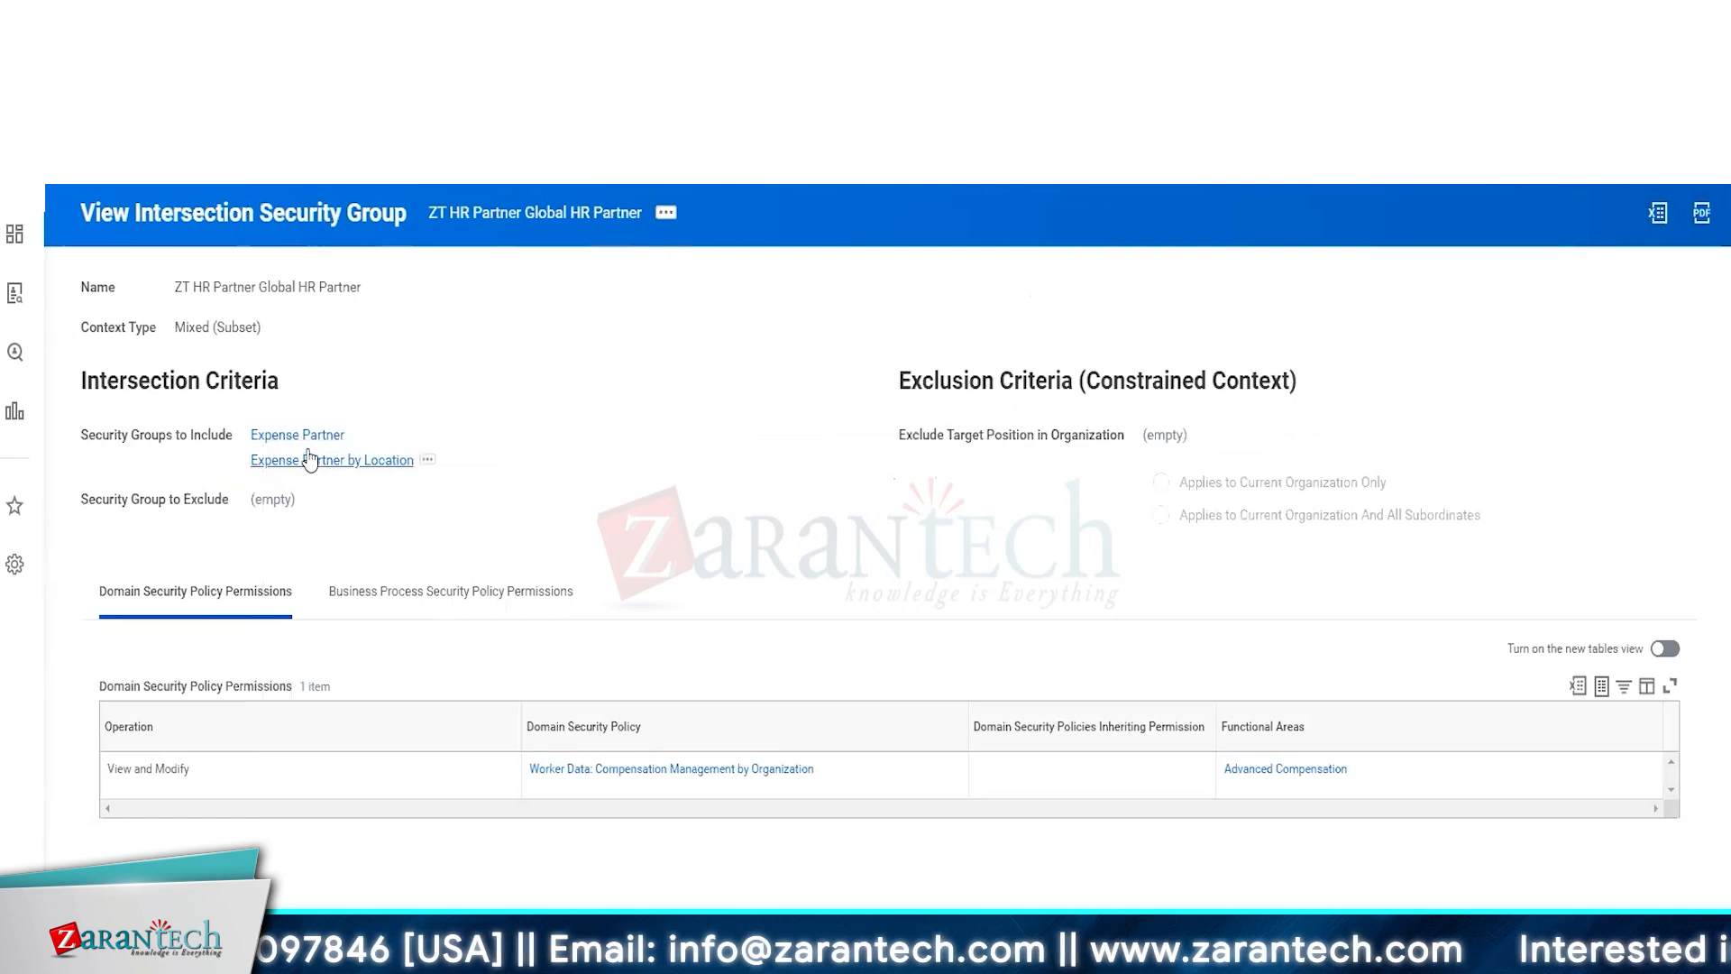
# Open Expense Partner by Location in a new tab and start copying its permissions to a new security group
pyautogui.rightClick(316, 459)
pyautogui.click(341, 486)
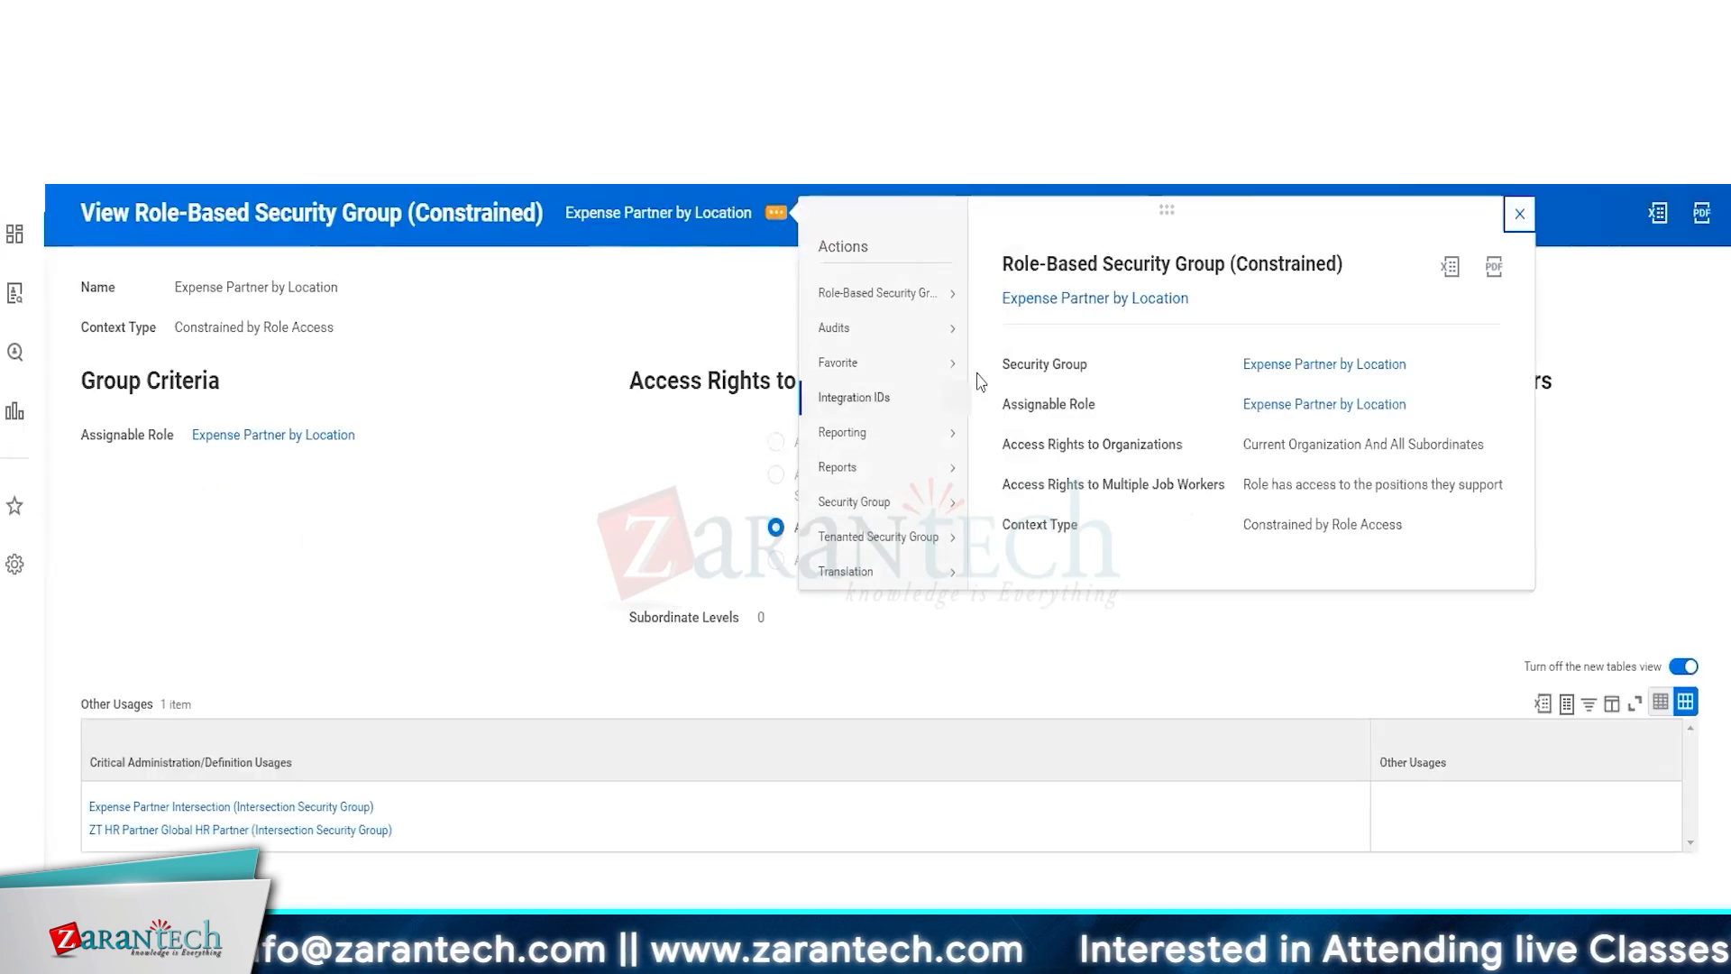
pyautogui.moveTo(904, 293)
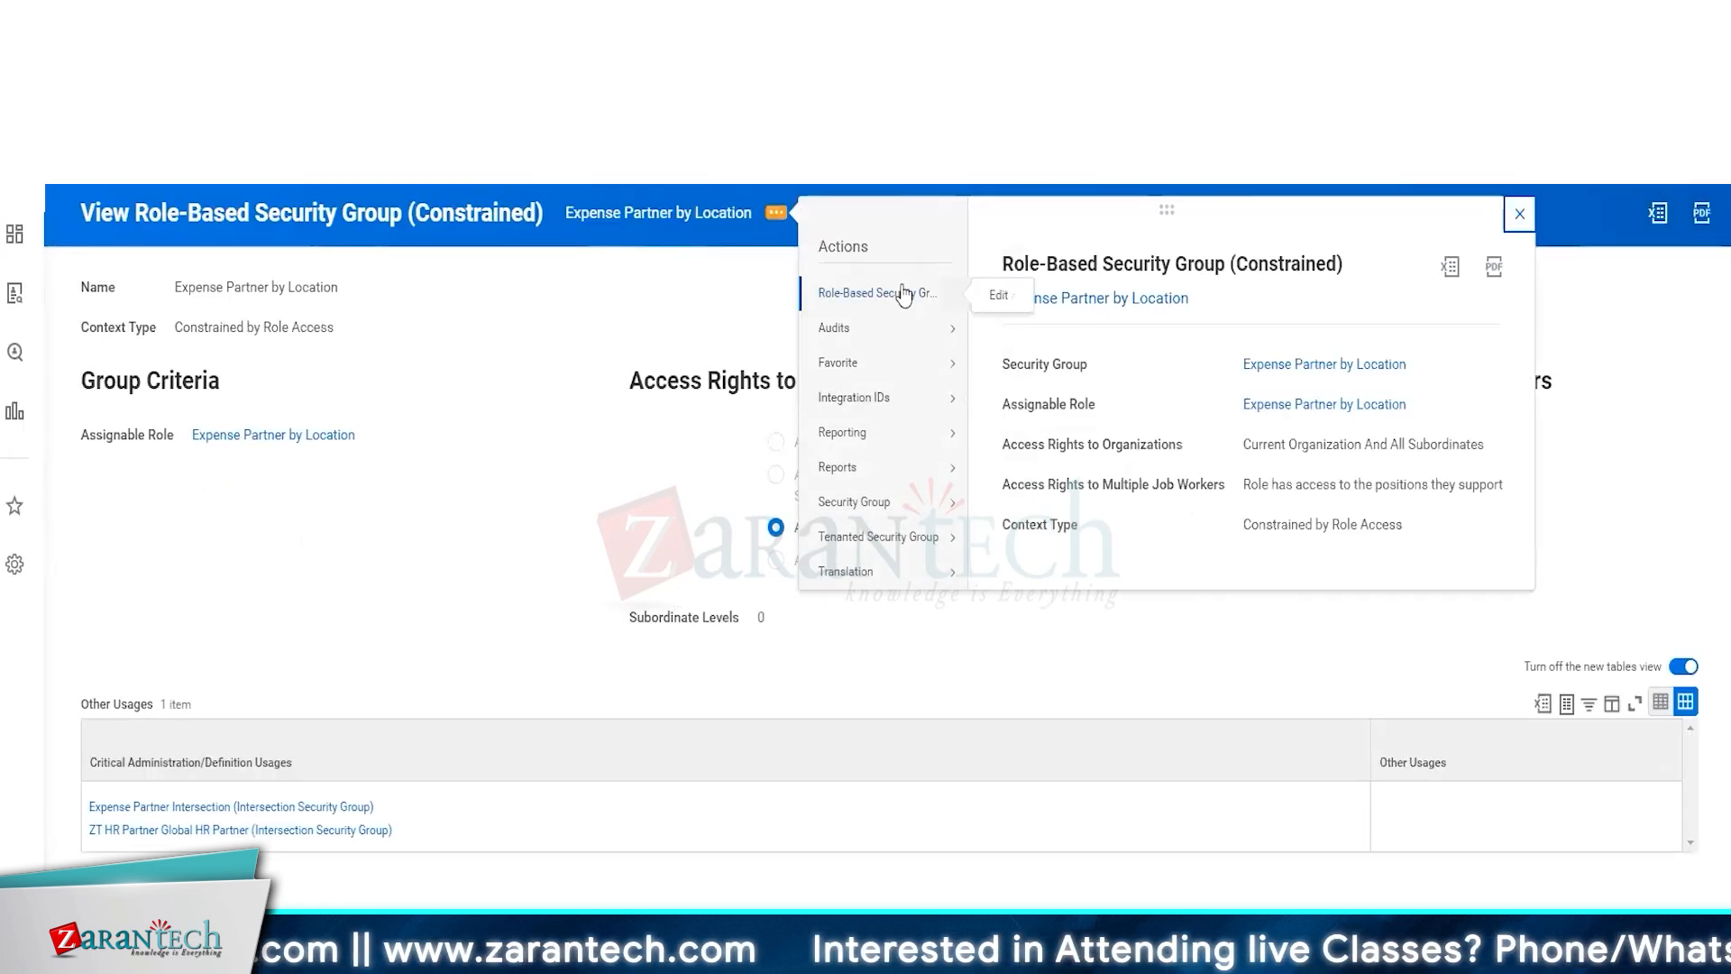
pyautogui.moveTo(905, 538)
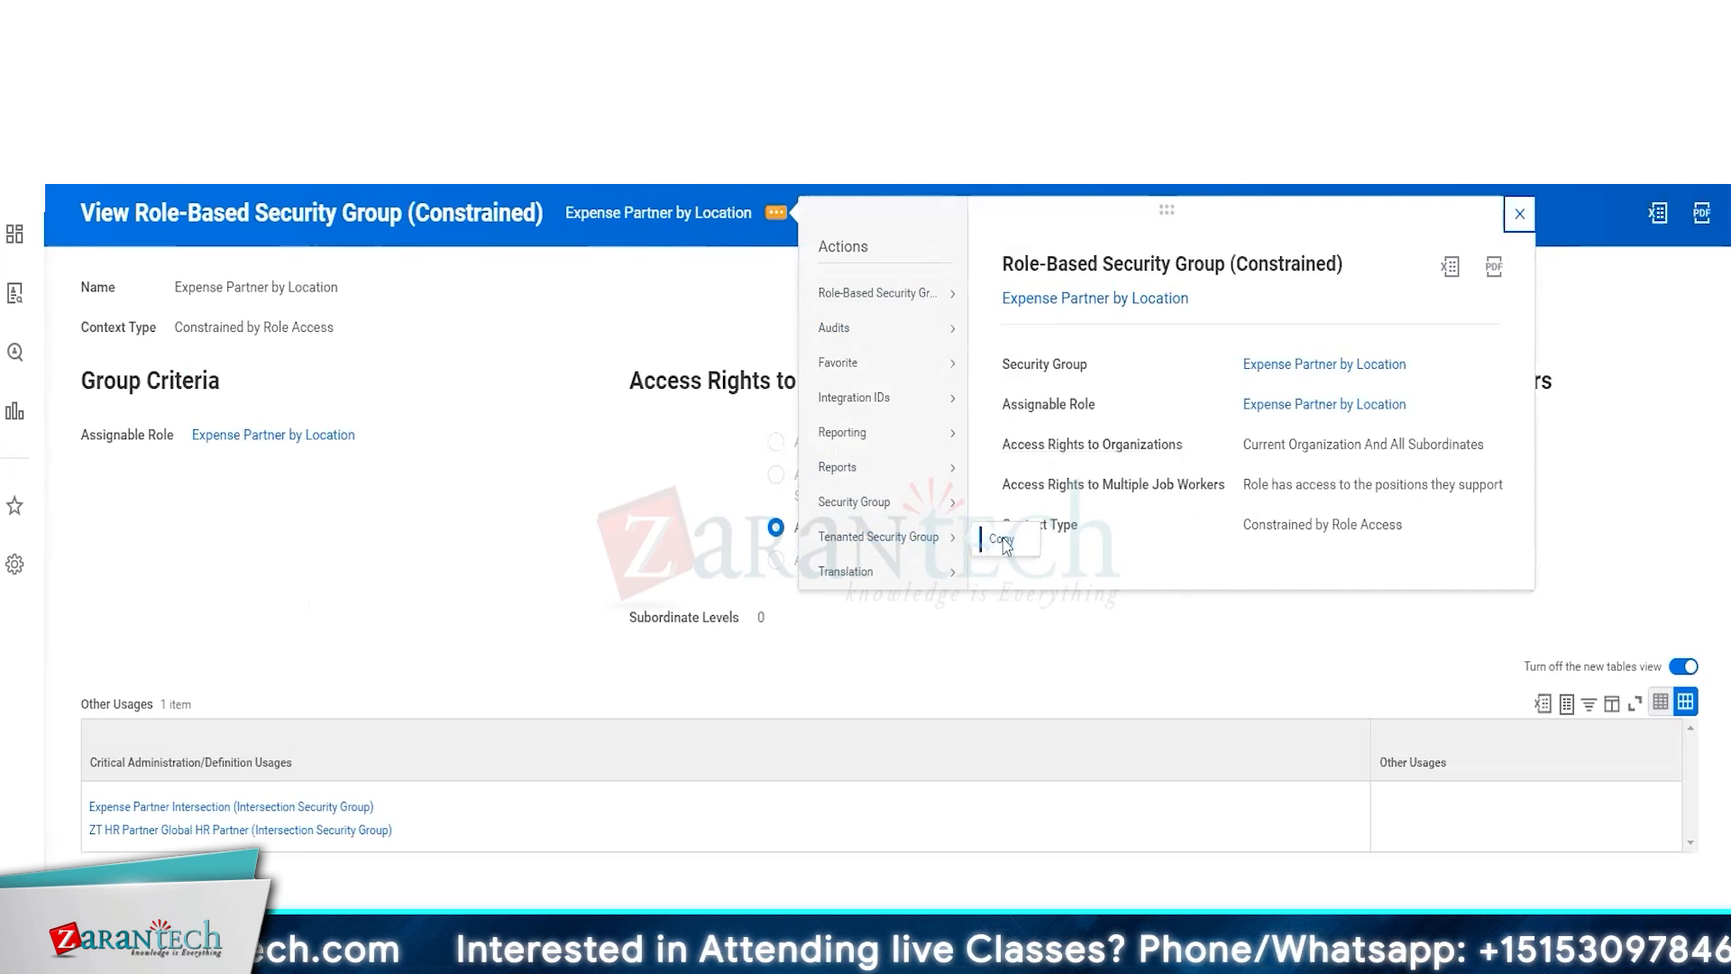
pyautogui.click(1003, 542)
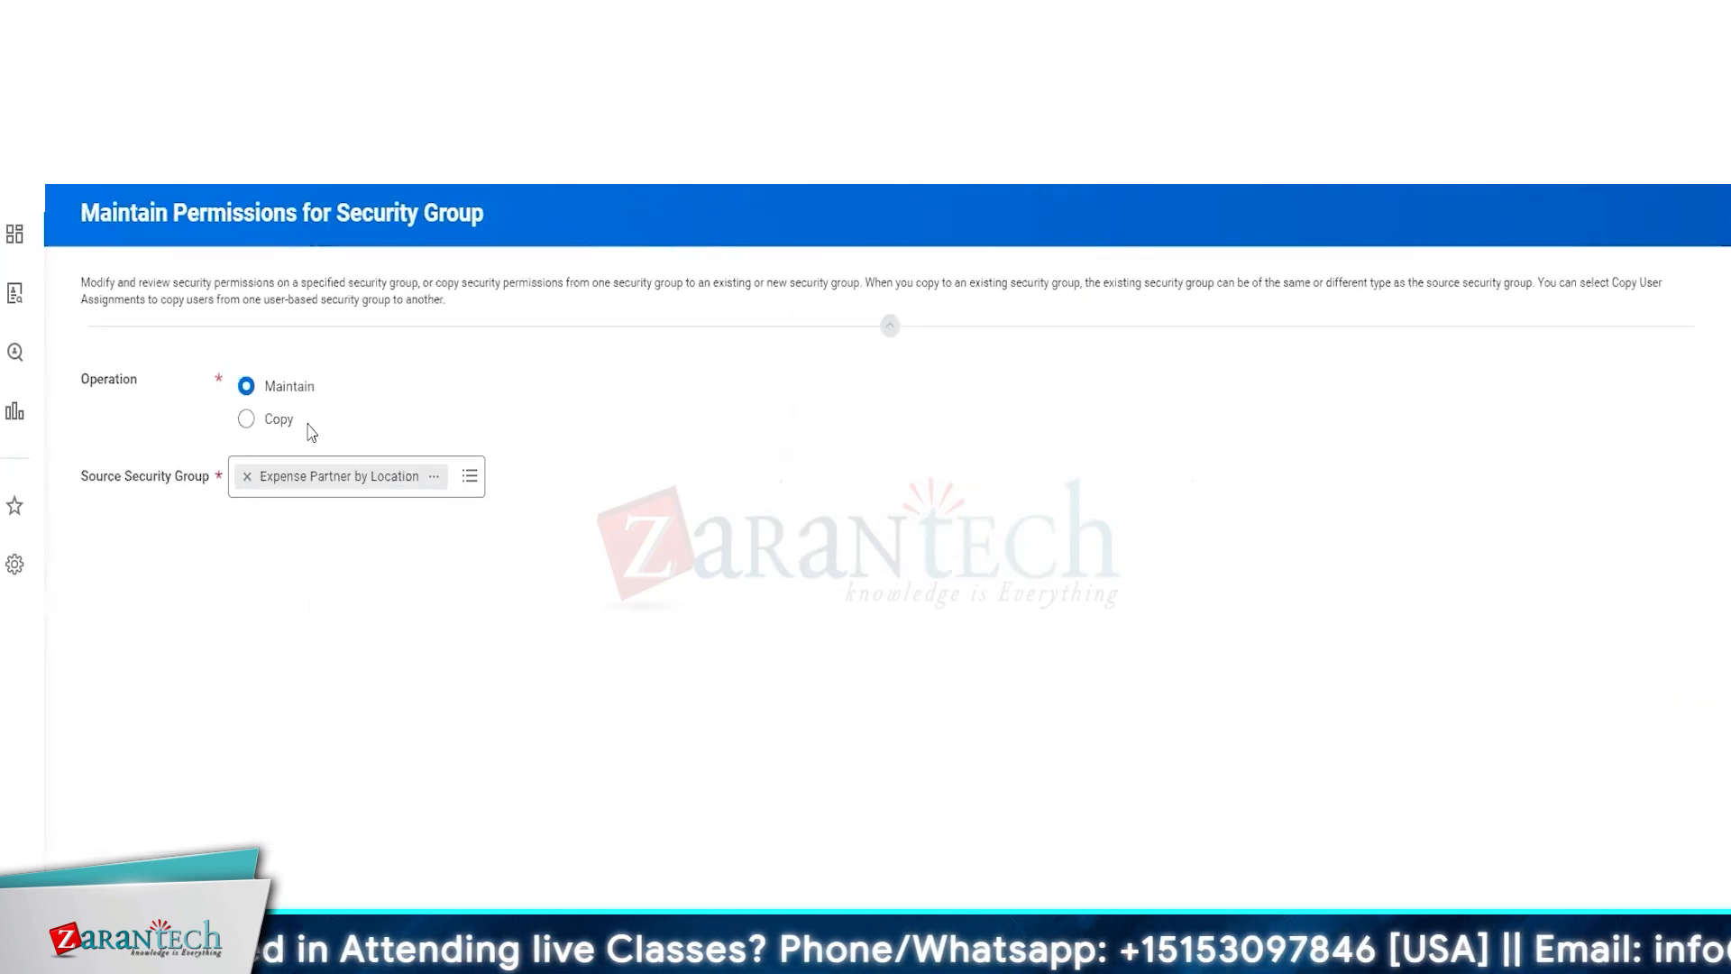
pyautogui.click(270, 419)
pyautogui.click(338, 557)
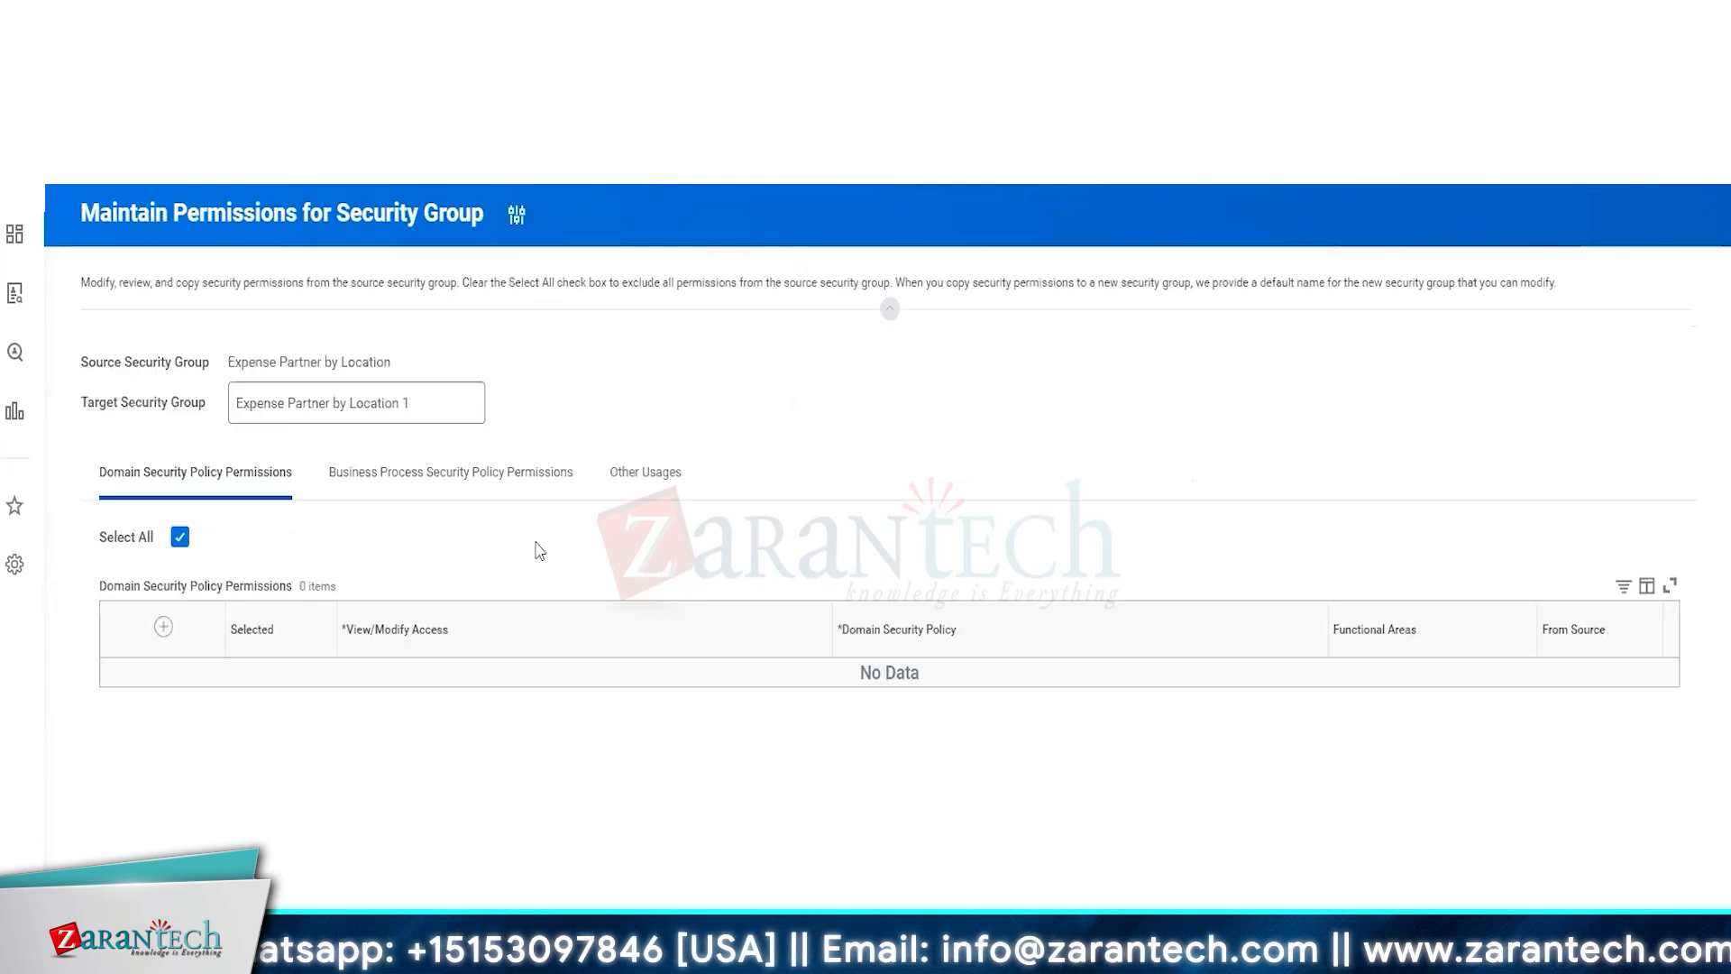
# Name the target security group ZT Global HR Partner
pyautogui.click(444, 403)
pyautogui.hotkey('ctrl', 'a')
pyautogui.hotkey('ctrl', 'v')
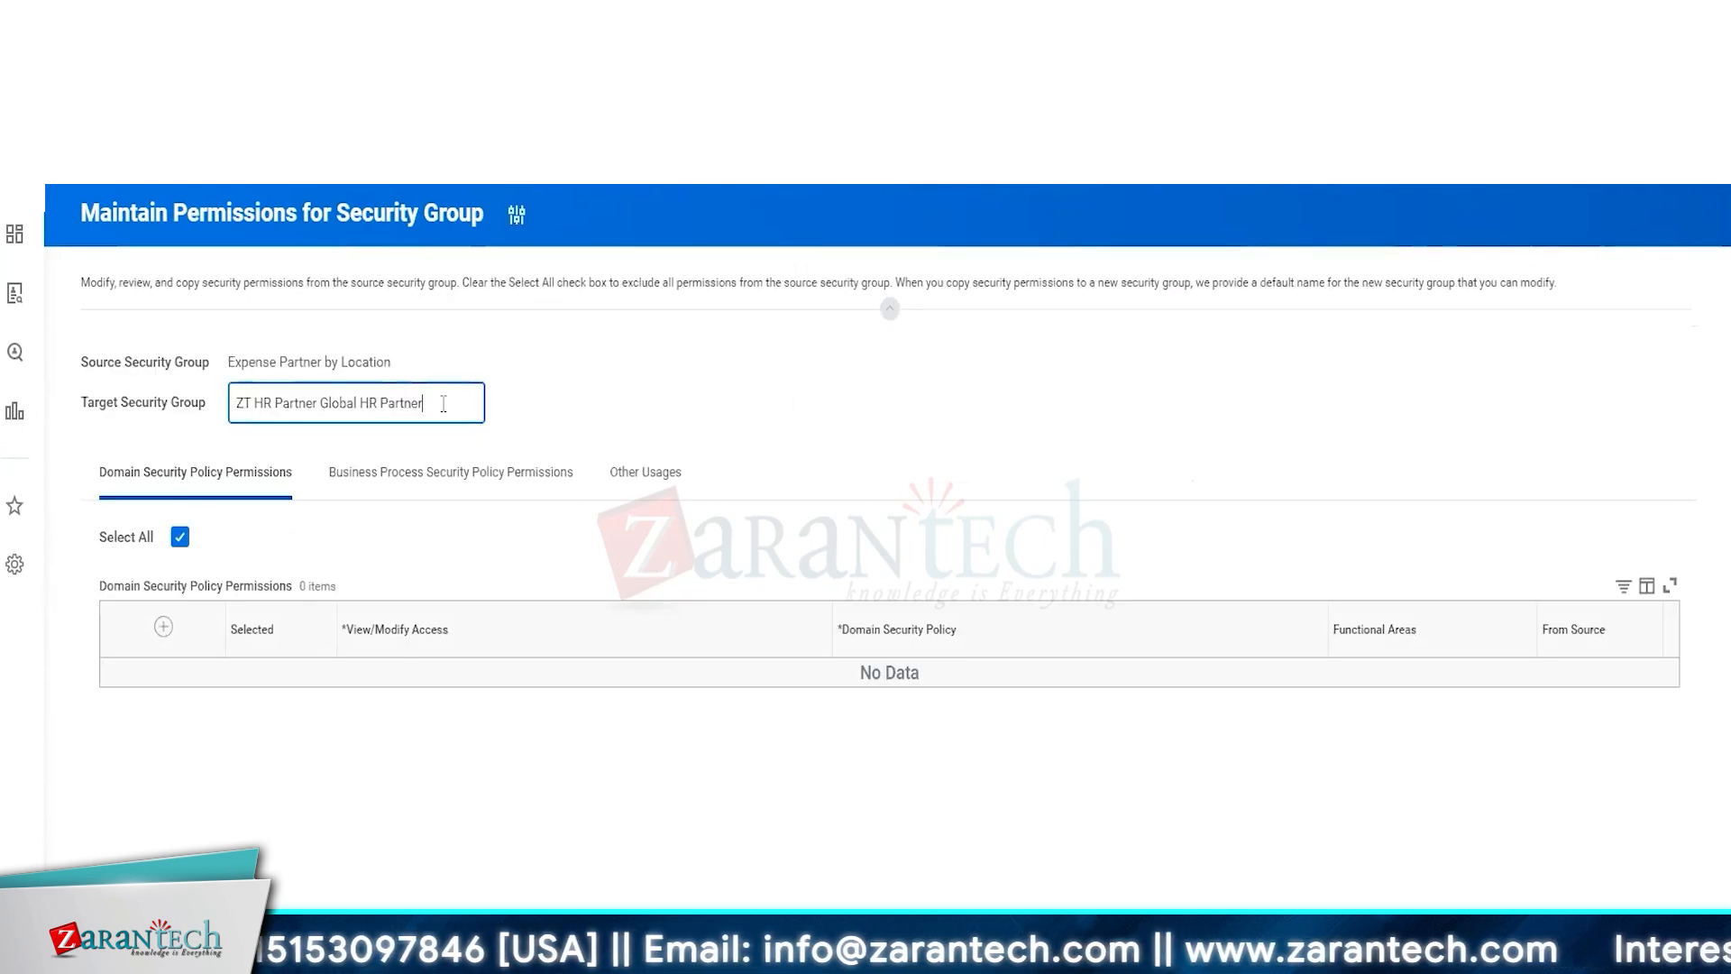
pyautogui.click(321, 403)
pyautogui.press('BackSpace')
pyautogui.press('BackSpace')
pyautogui.press('BackSpace')
pyautogui.press('BackSpace')
pyautogui.press('BackSpace')
pyautogui.press('BackSpace')
pyautogui.press('BackSpace')
pyautogui.press('BackSpace')
pyautogui.press('BackSpace')
pyautogui.press('BackSpace')
pyautogui.press('BackSpace')
pyautogui.press('BackSpace')
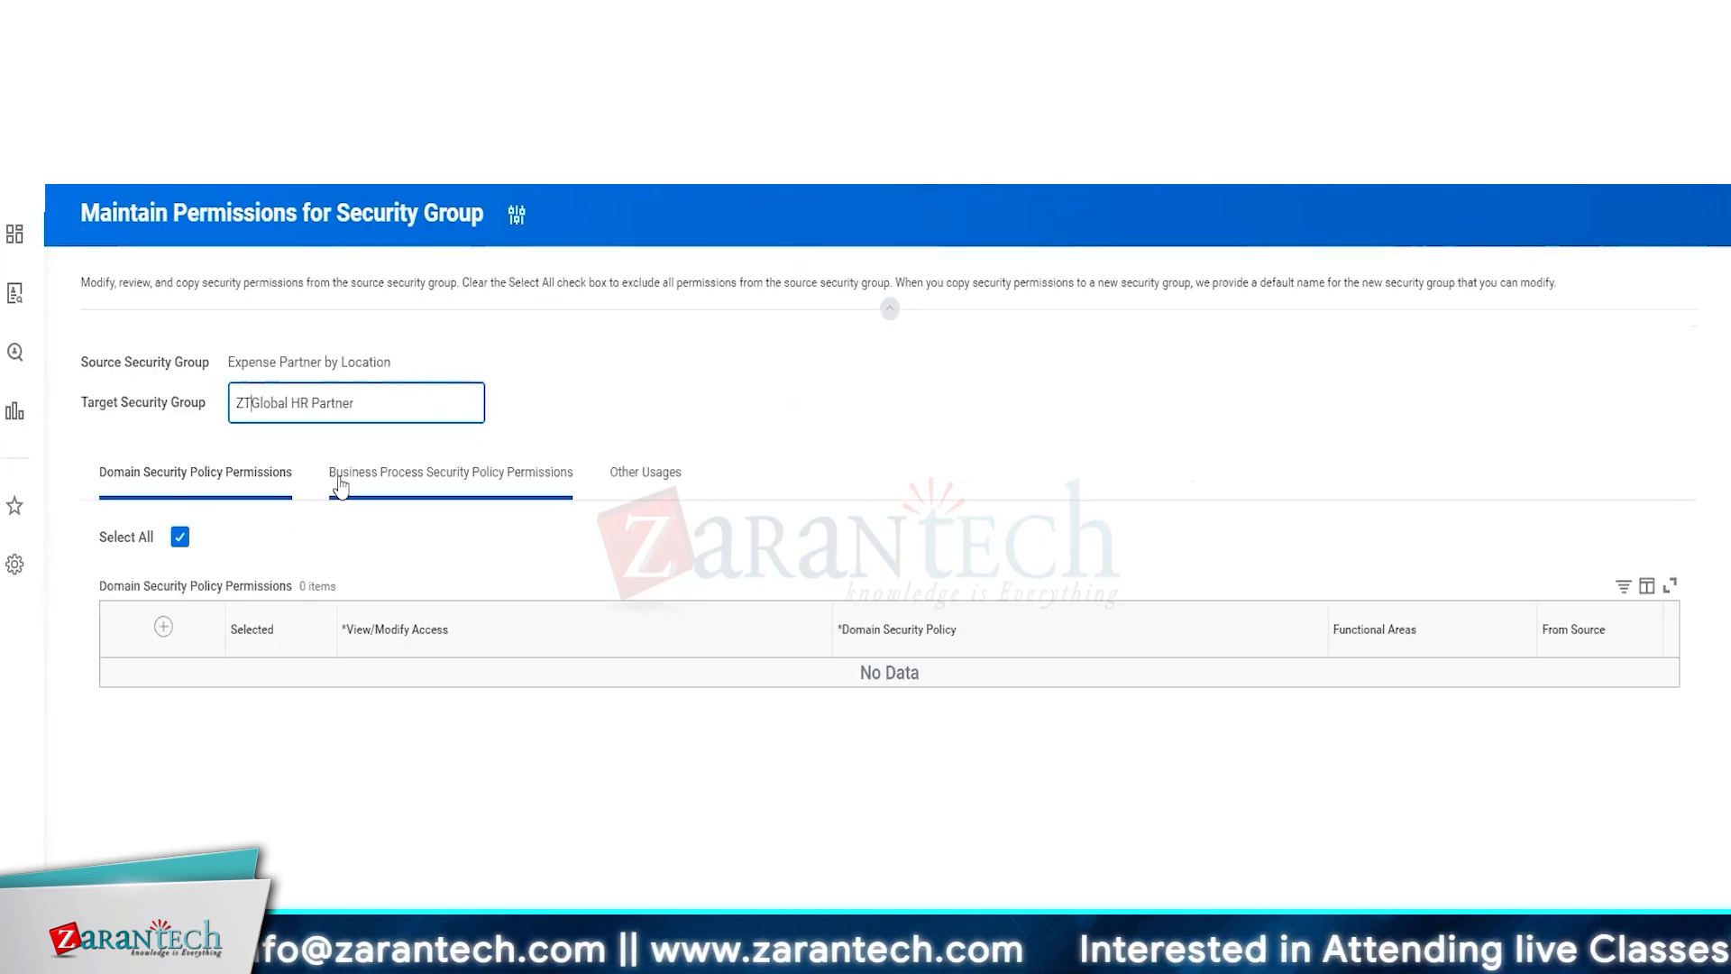
pyautogui.click(212, 611)
# Add a domain security policy row for Worker Data: Compensation by Organization
pyautogui.click(166, 629)
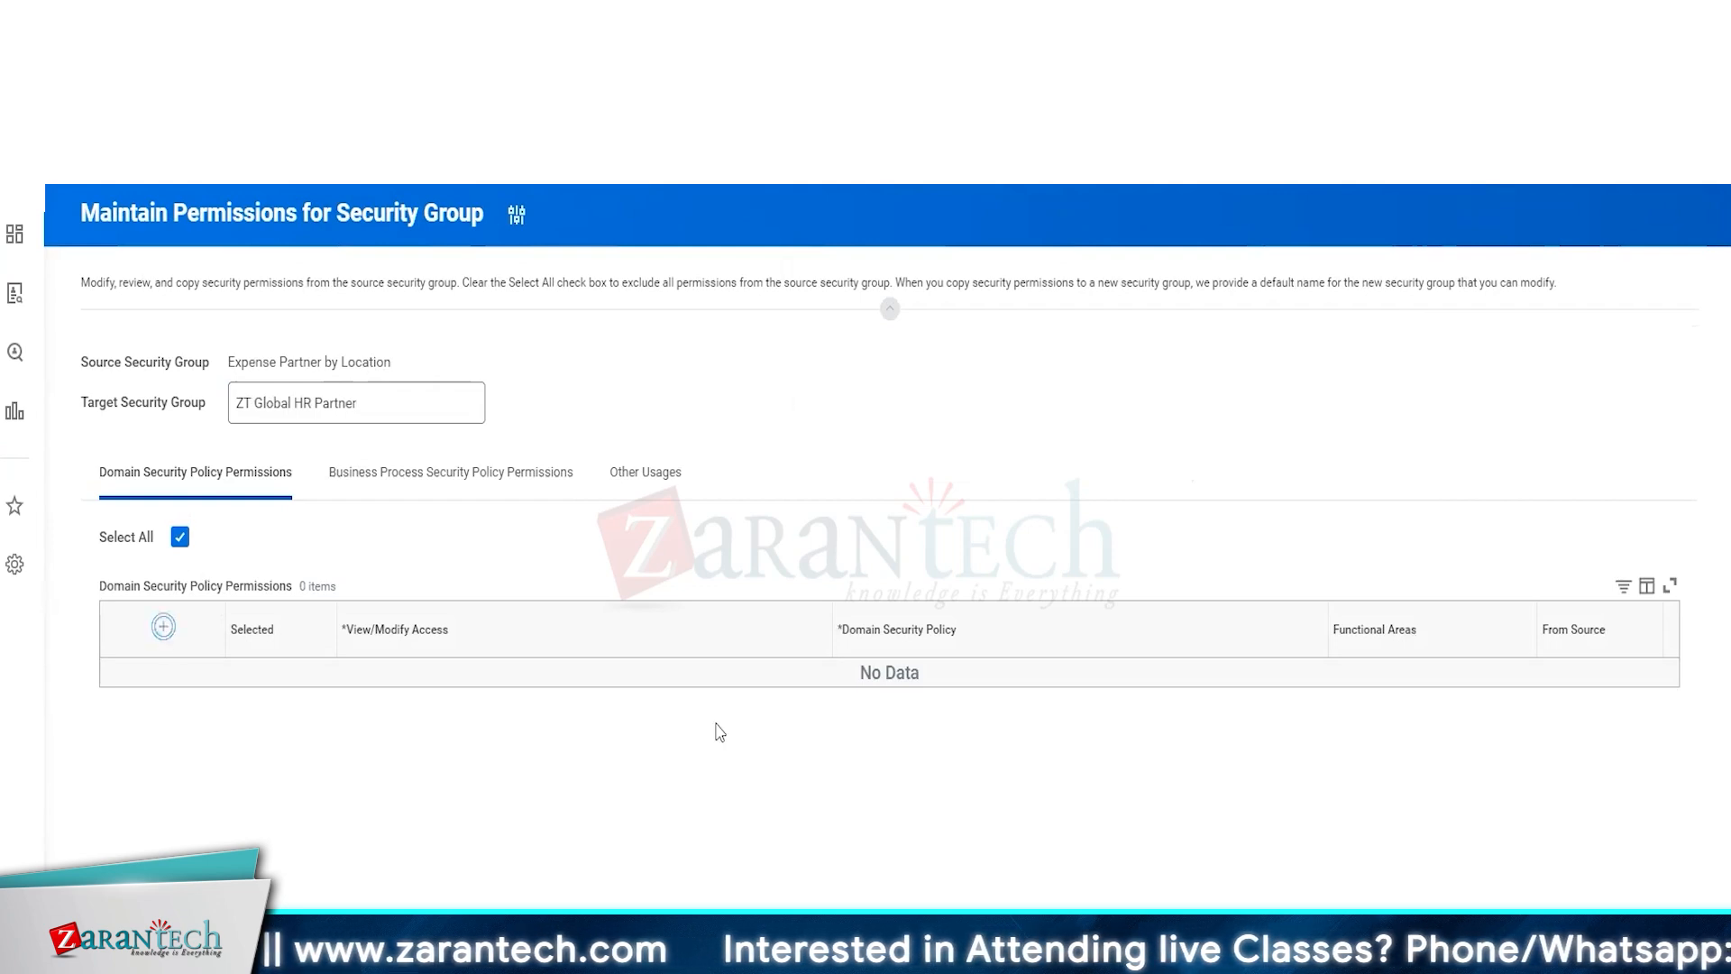
pyautogui.click(865, 685)
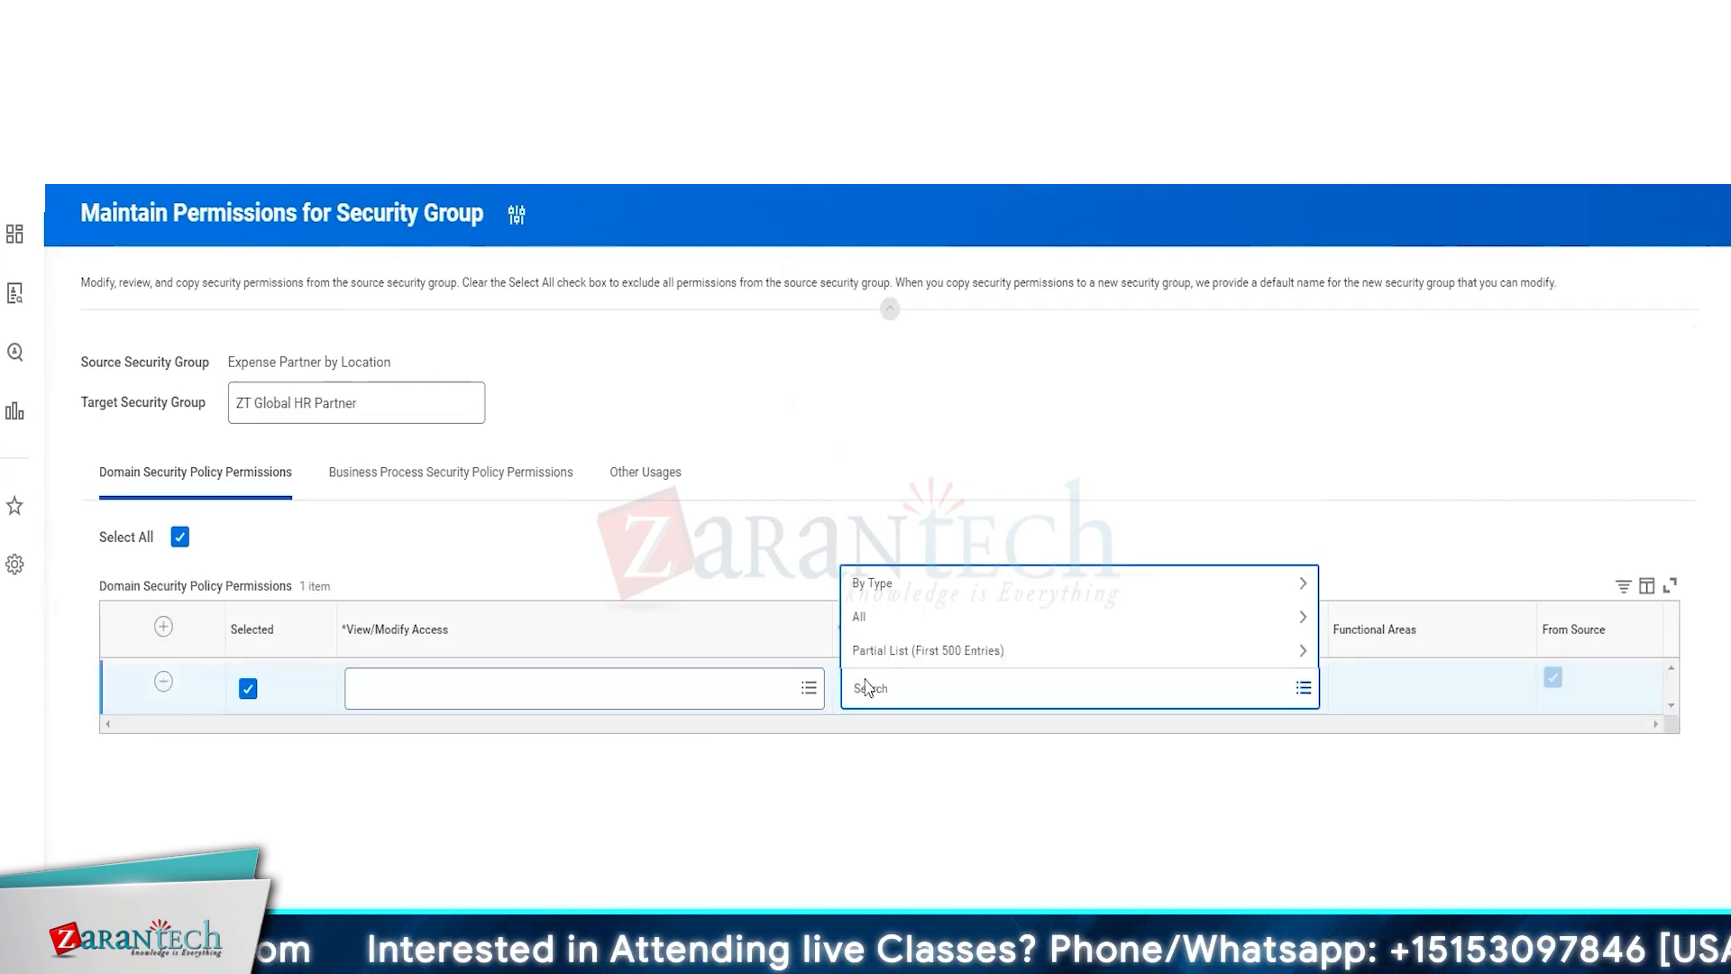
pyautogui.write('comp by org')
pyautogui.press('Return')
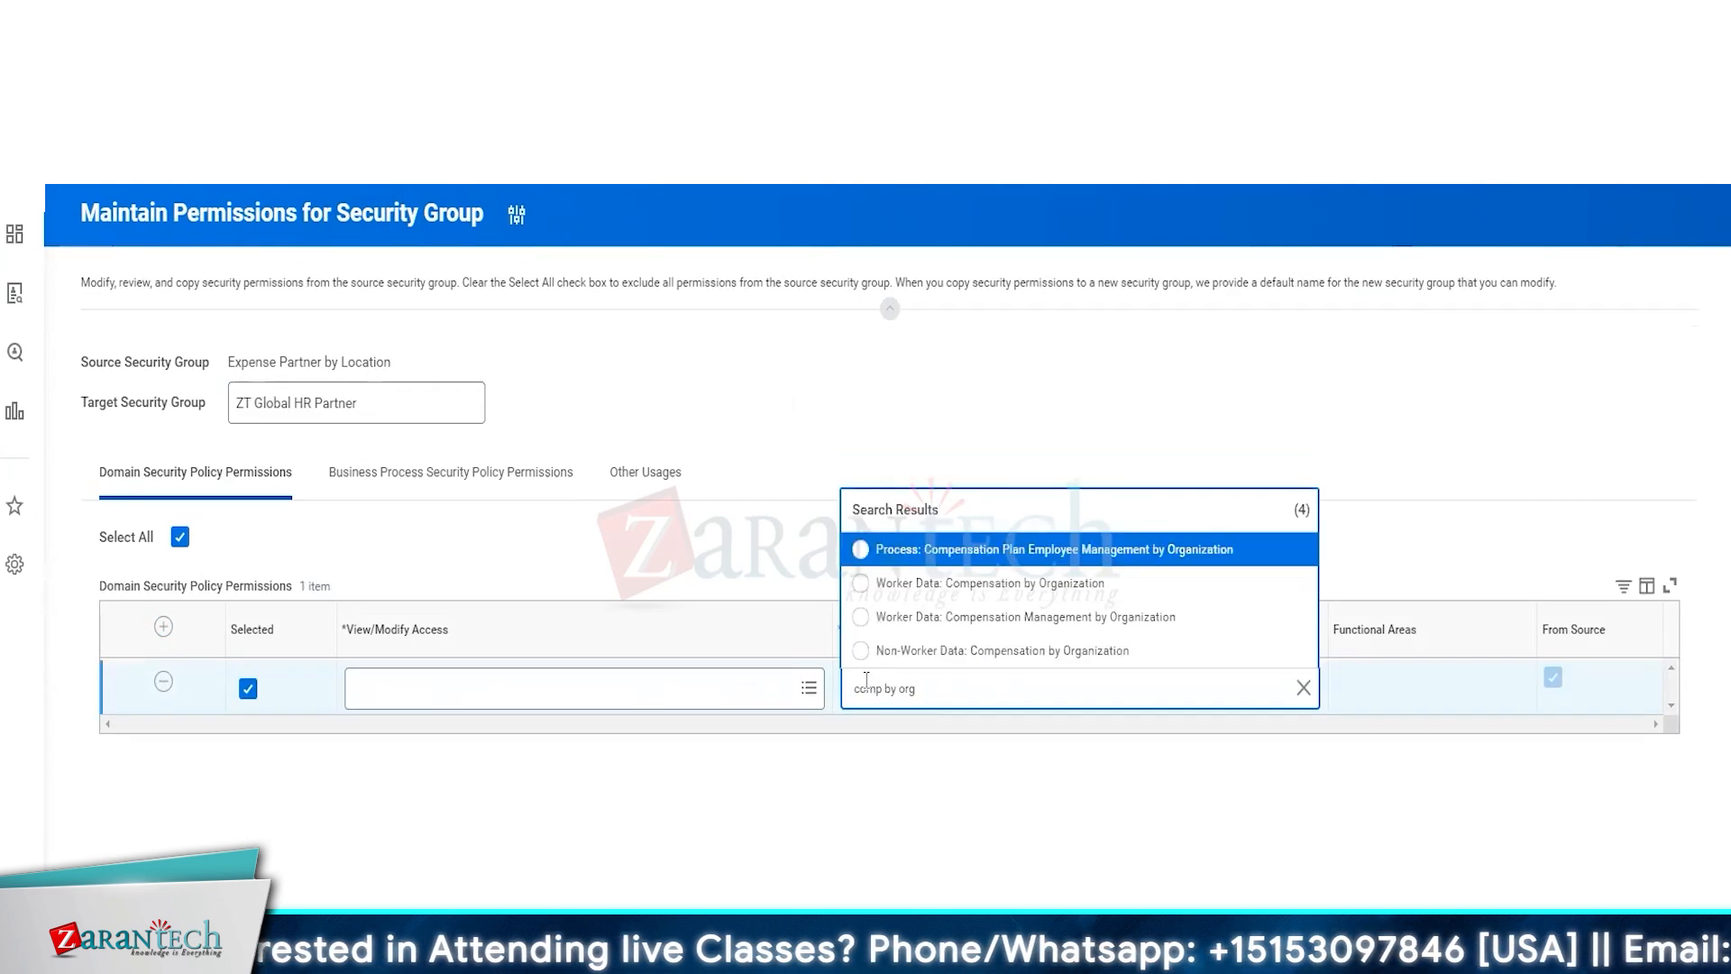
pyautogui.click(929, 591)
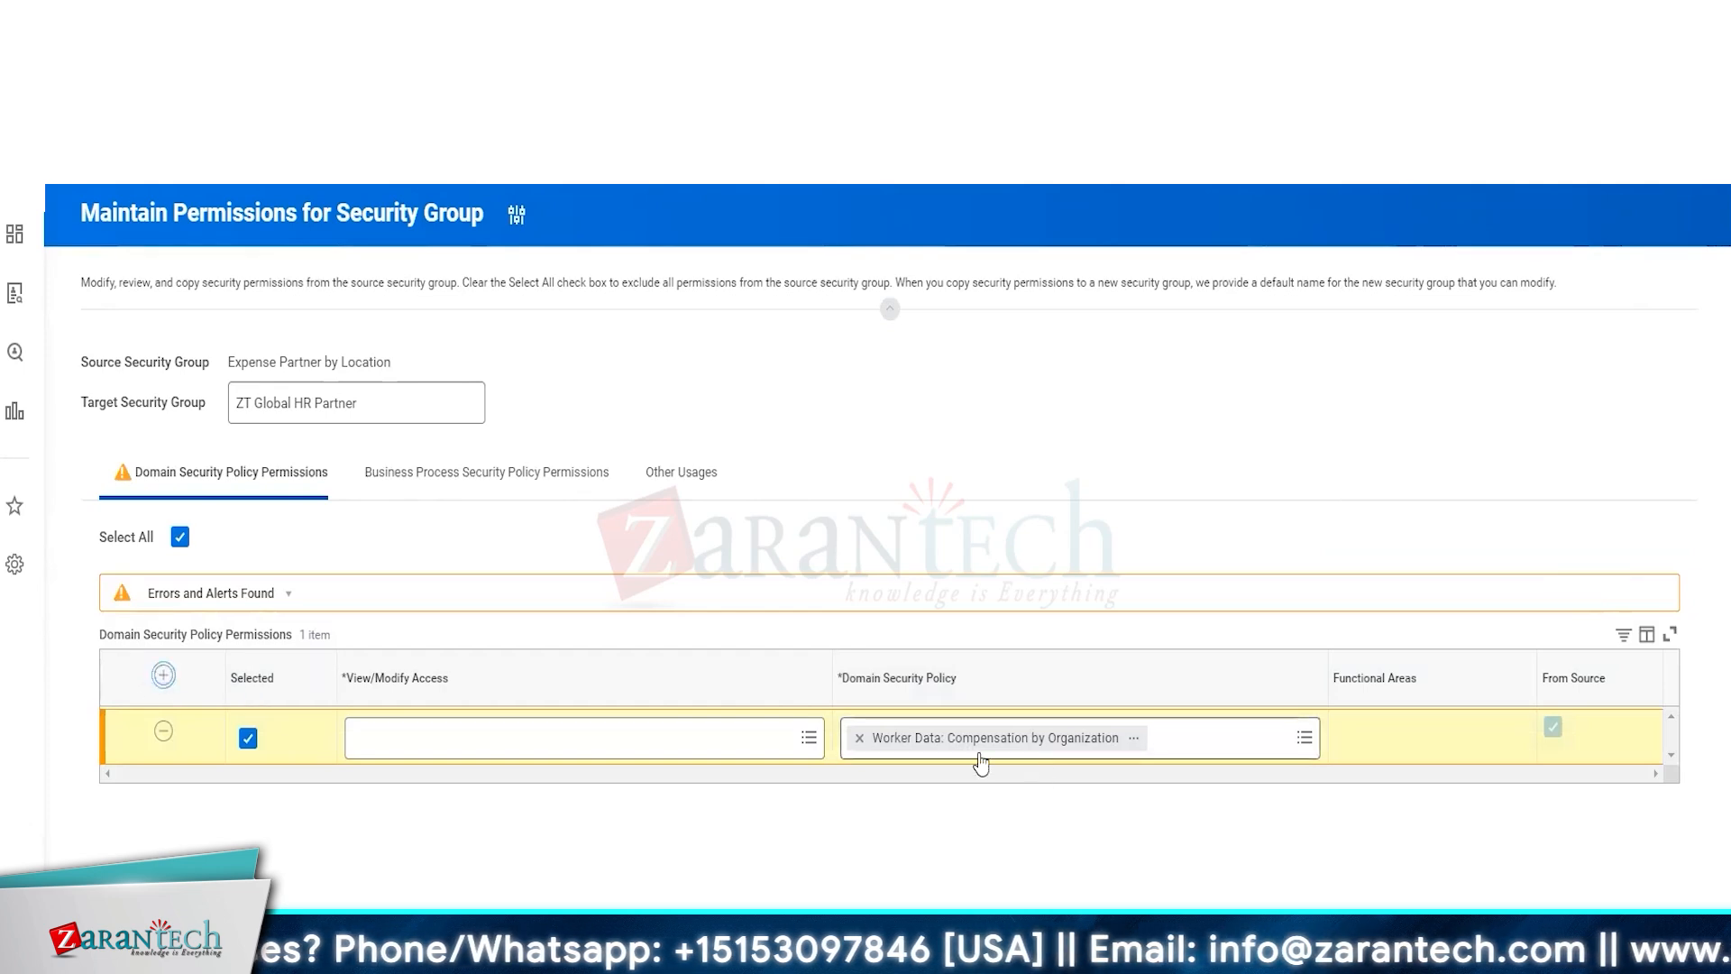
# Add a second domain security policy row for Worker Data: Compensation Management by Organization
pyautogui.click(958, 742)
pyautogui.write('comp by org')
pyautogui.press('Return')
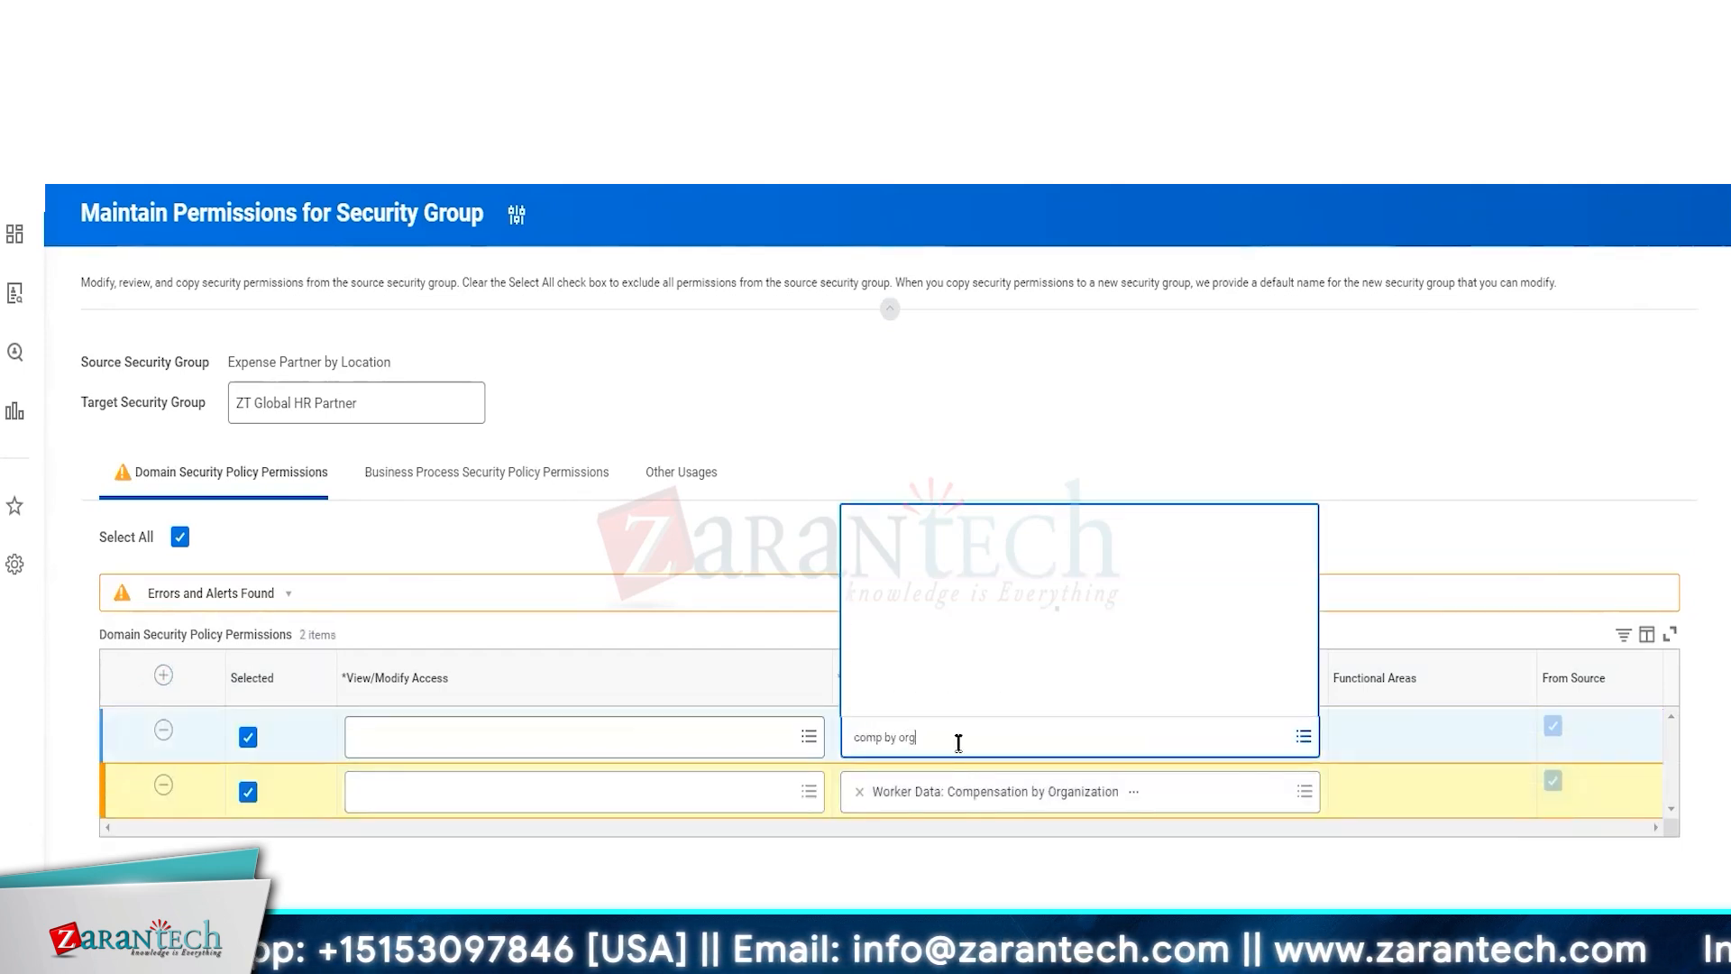
pyautogui.click(970, 674)
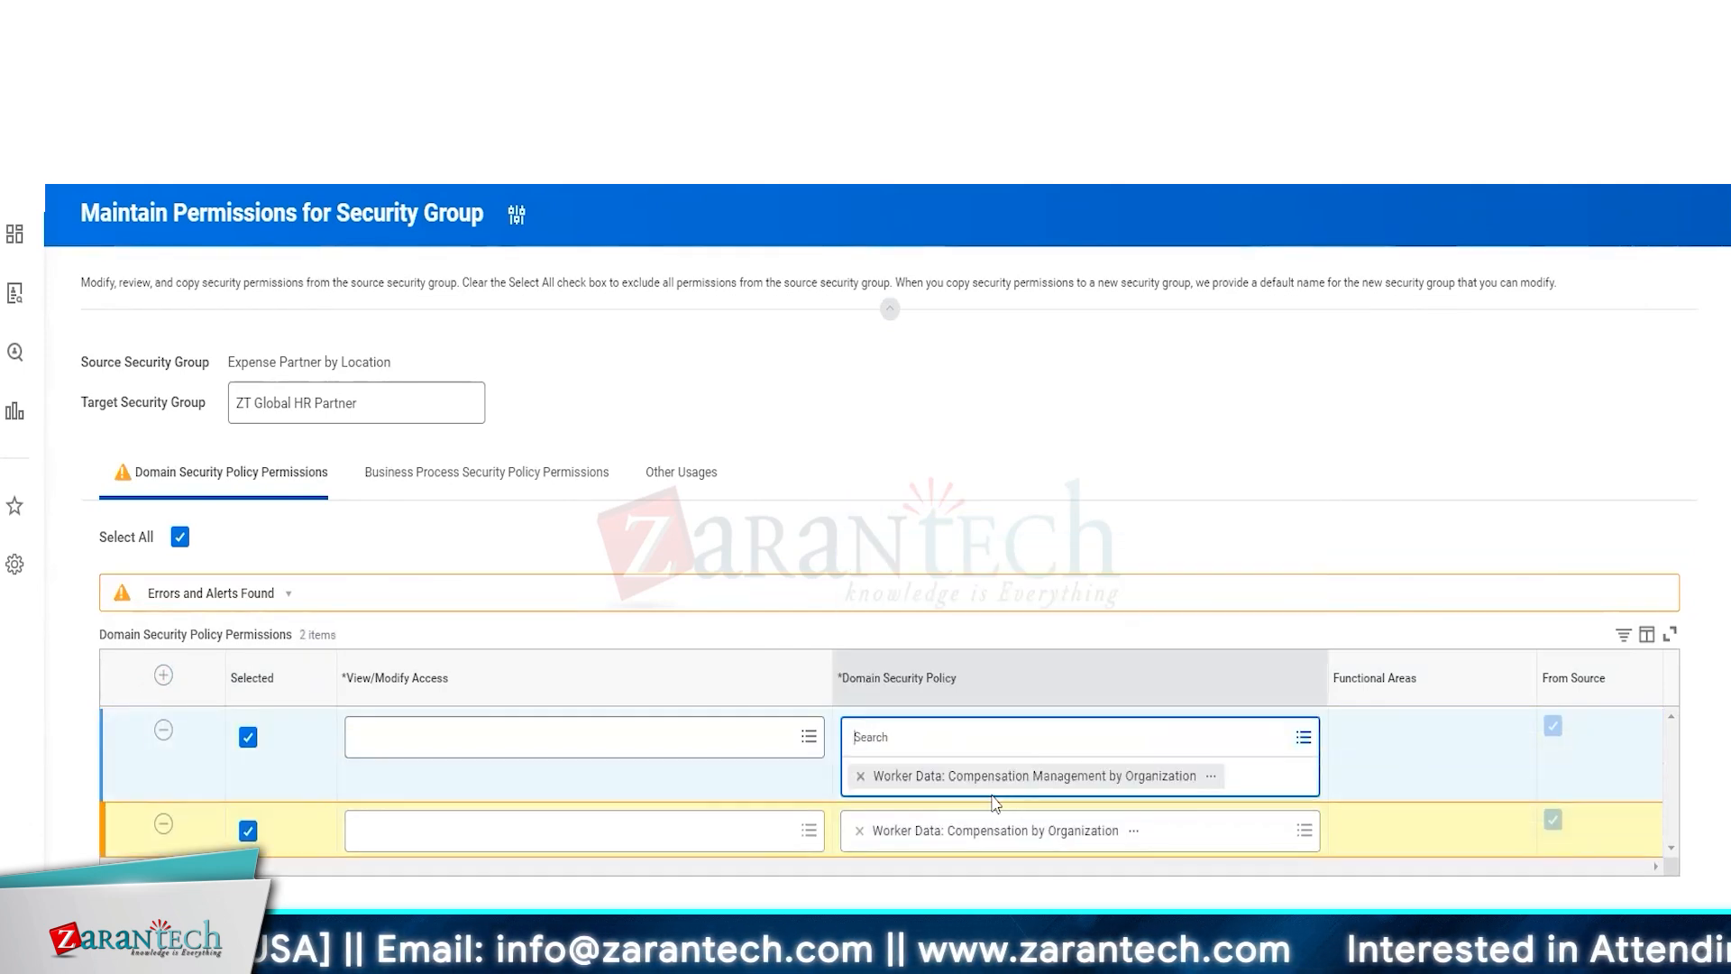
# Set the View/Modify Access of both policy rows to View and Modify, and check the business process permissions tab
pyautogui.click(586, 755)
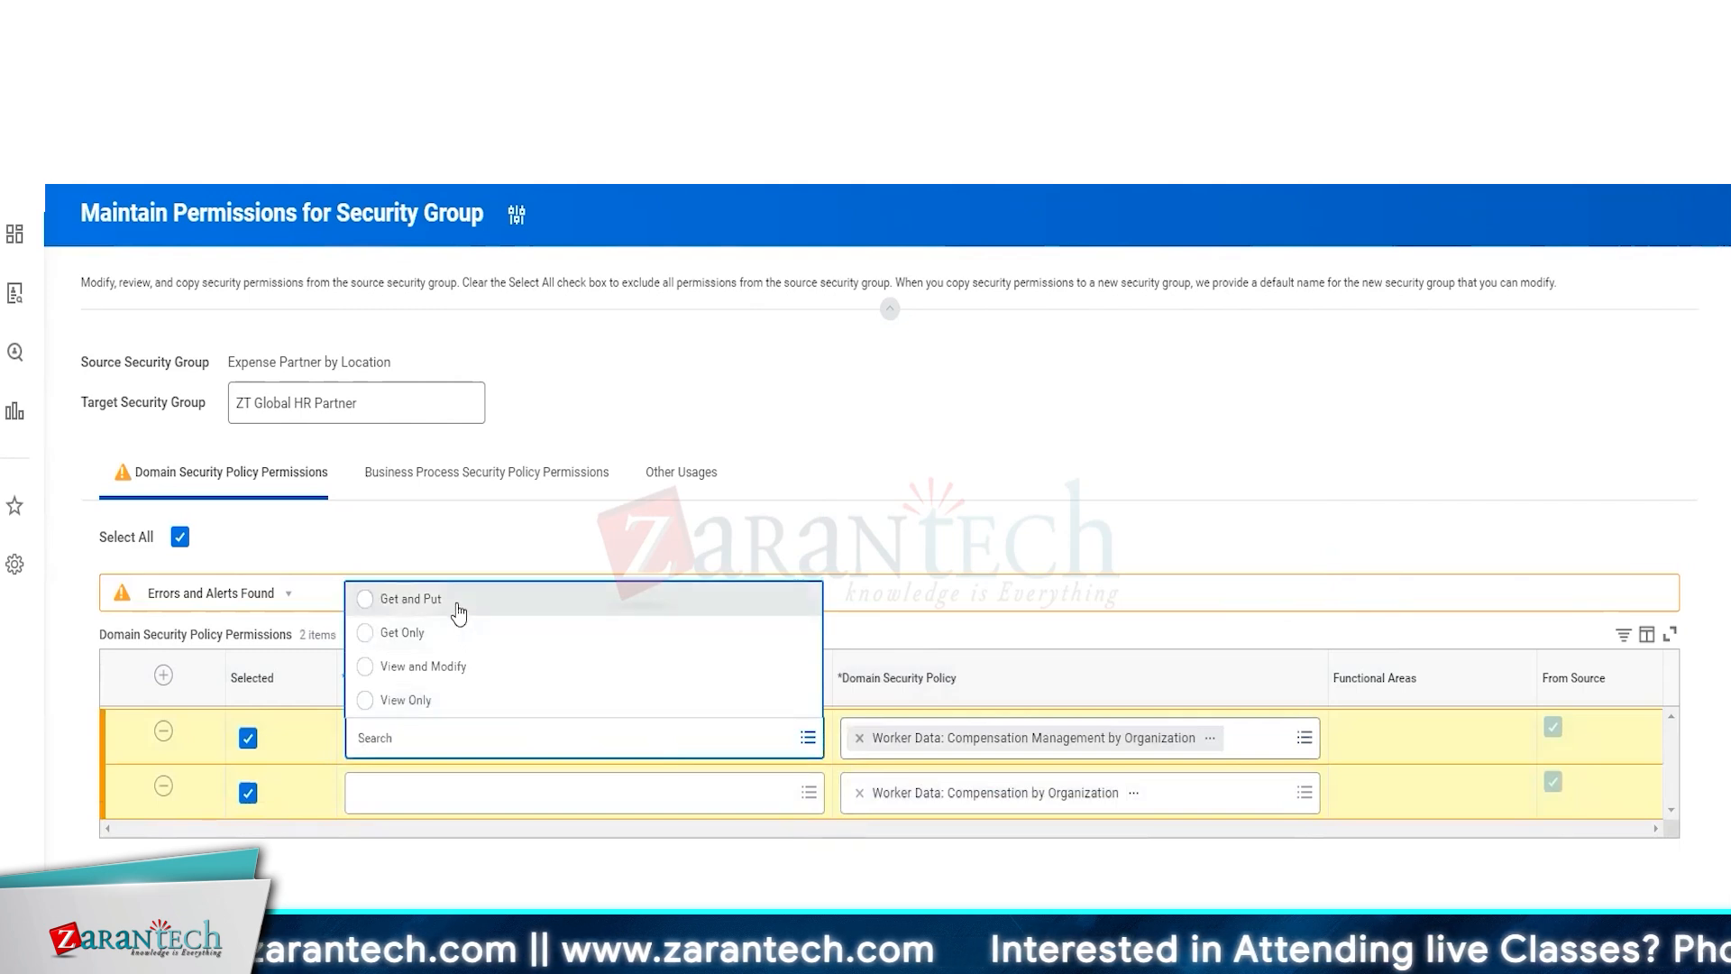
pyautogui.click(419, 665)
pyautogui.click(455, 840)
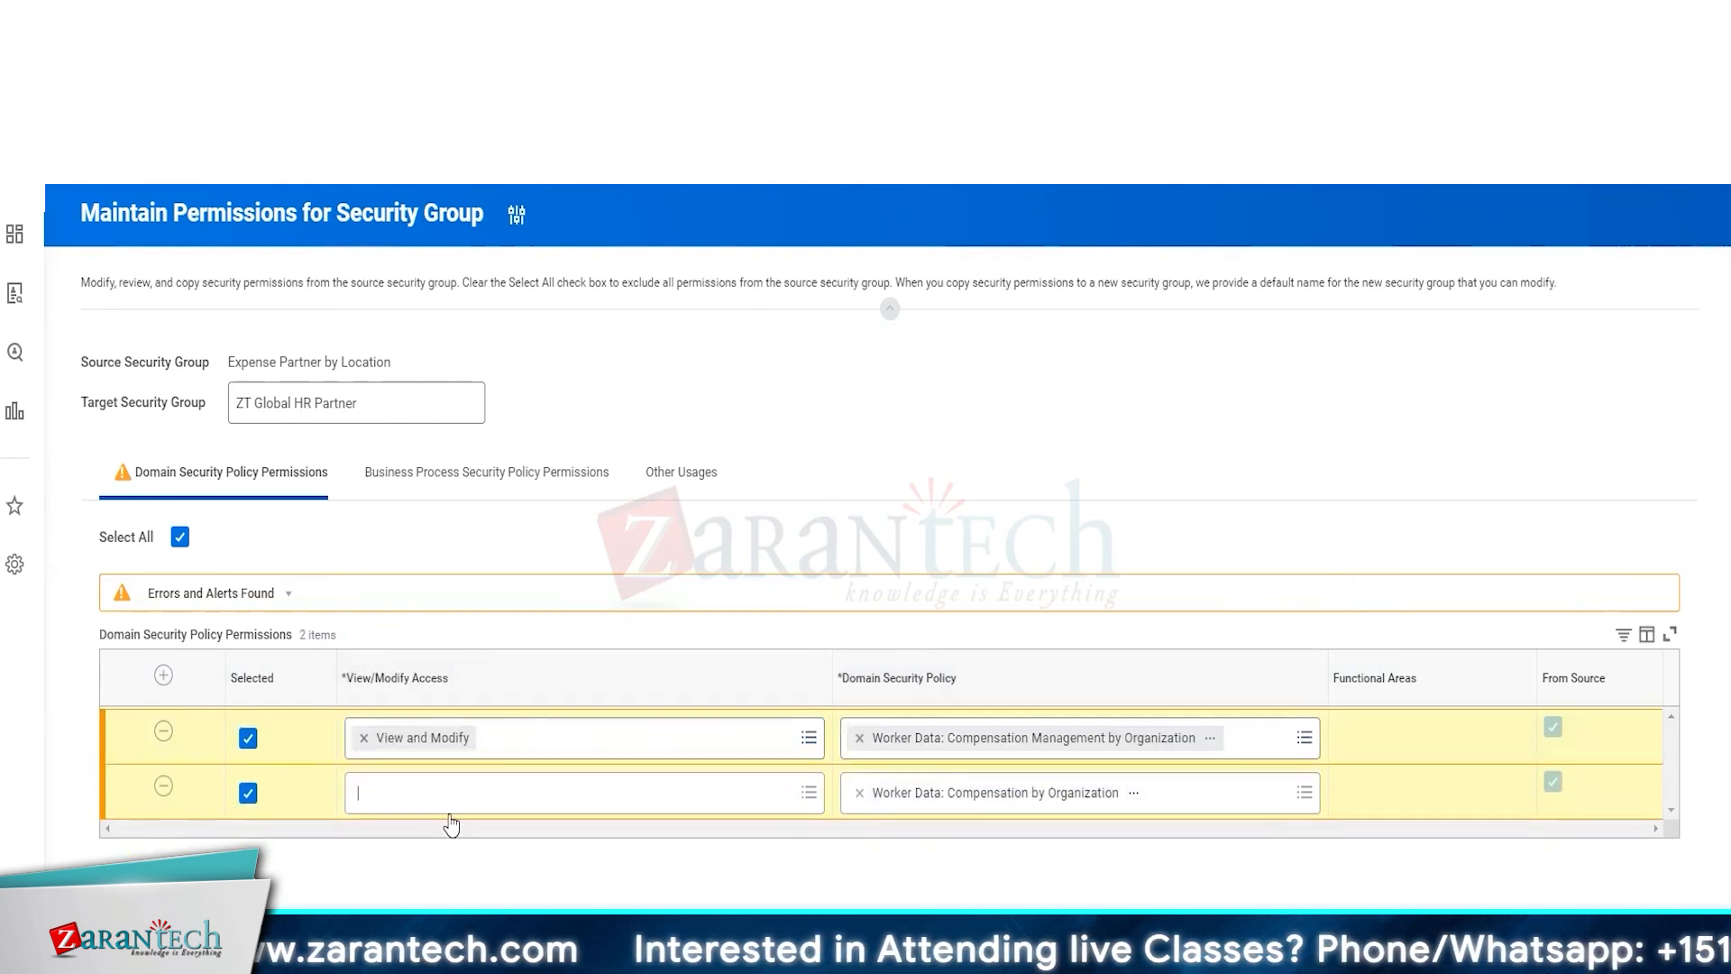
pyautogui.click(440, 801)
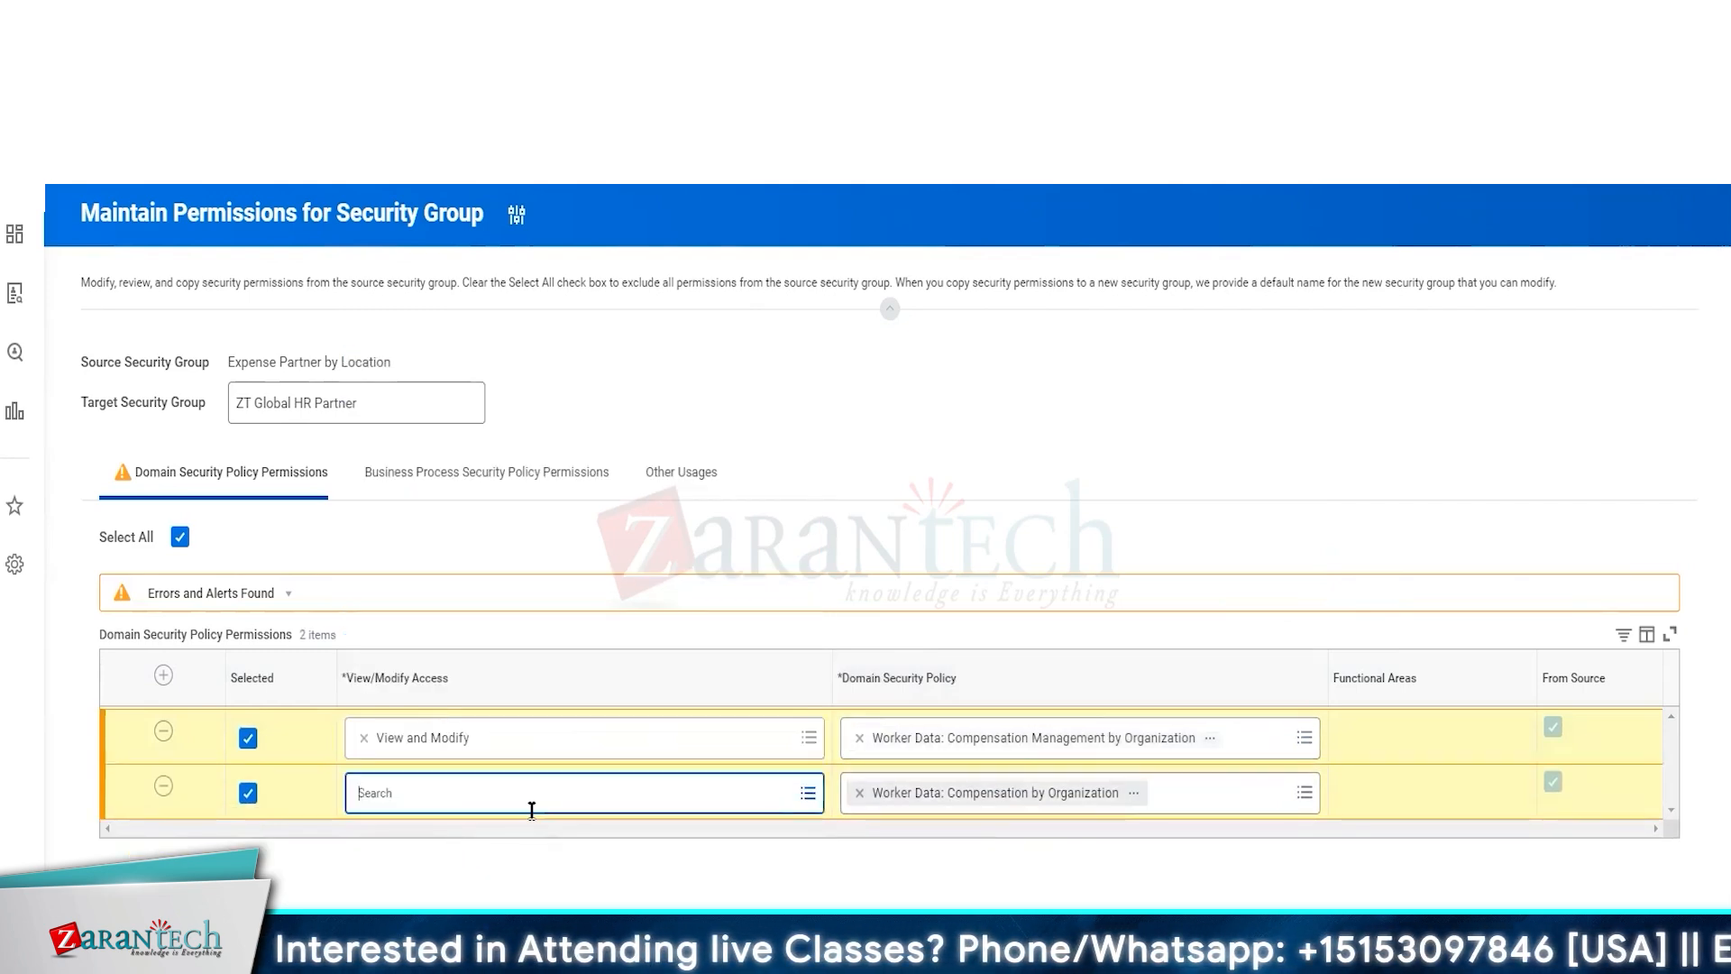
pyautogui.click(585, 712)
pyautogui.click(483, 472)
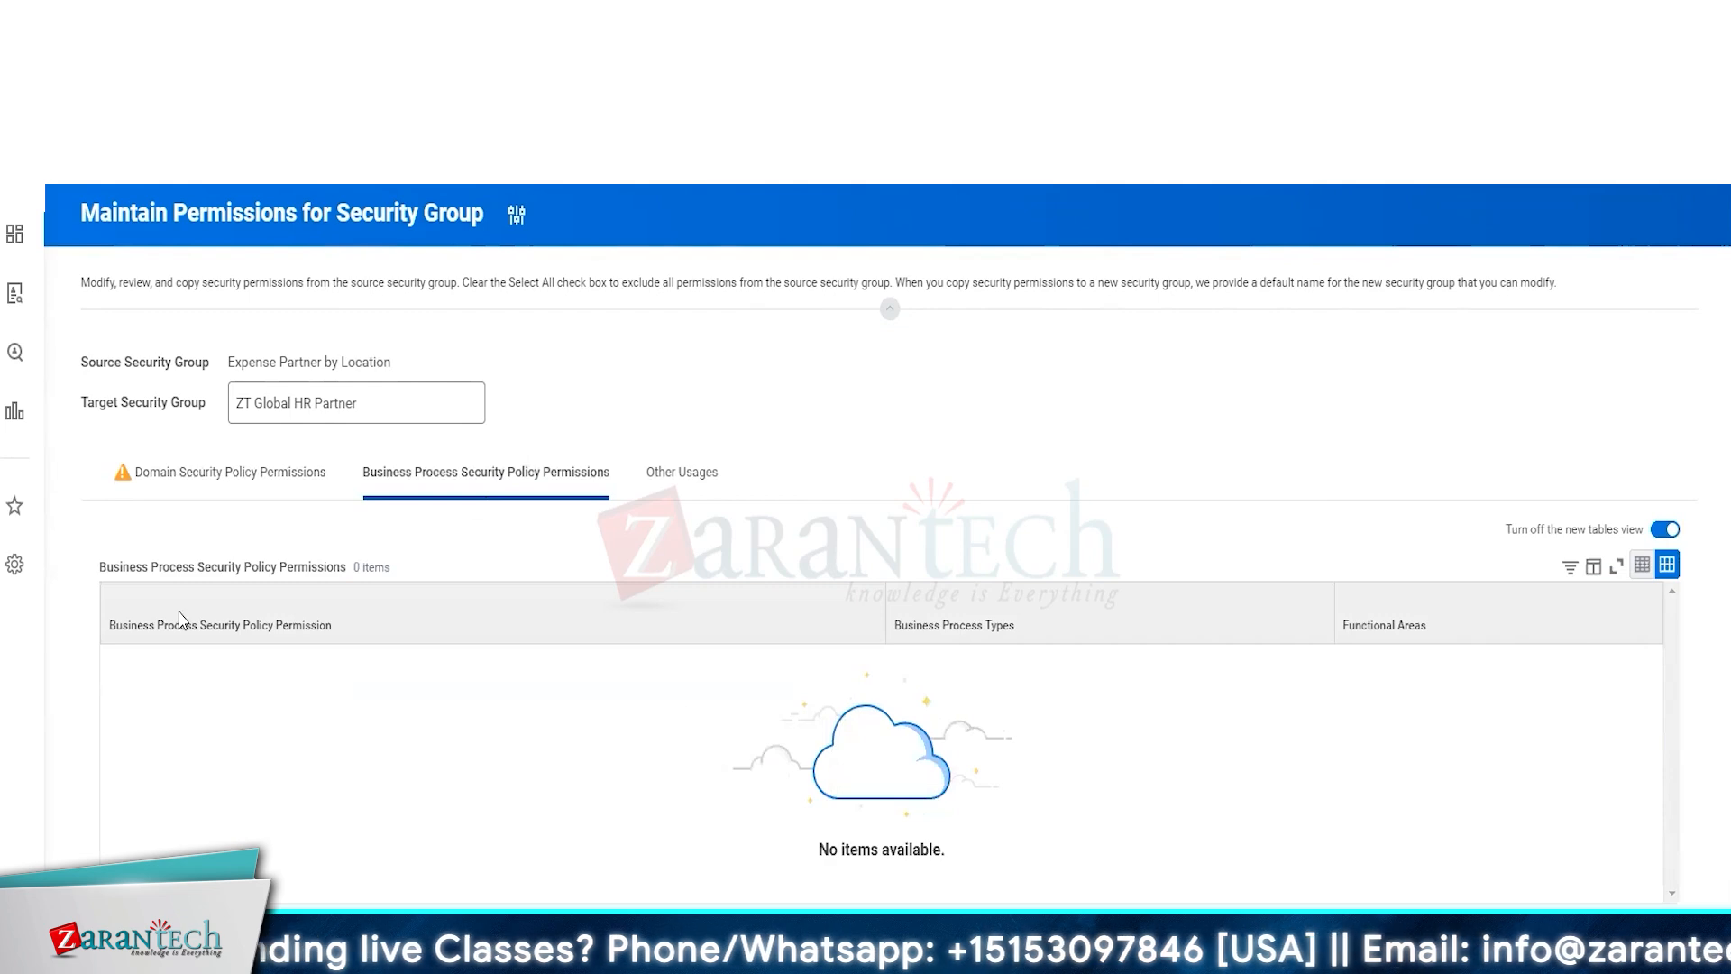
pyautogui.click(231, 472)
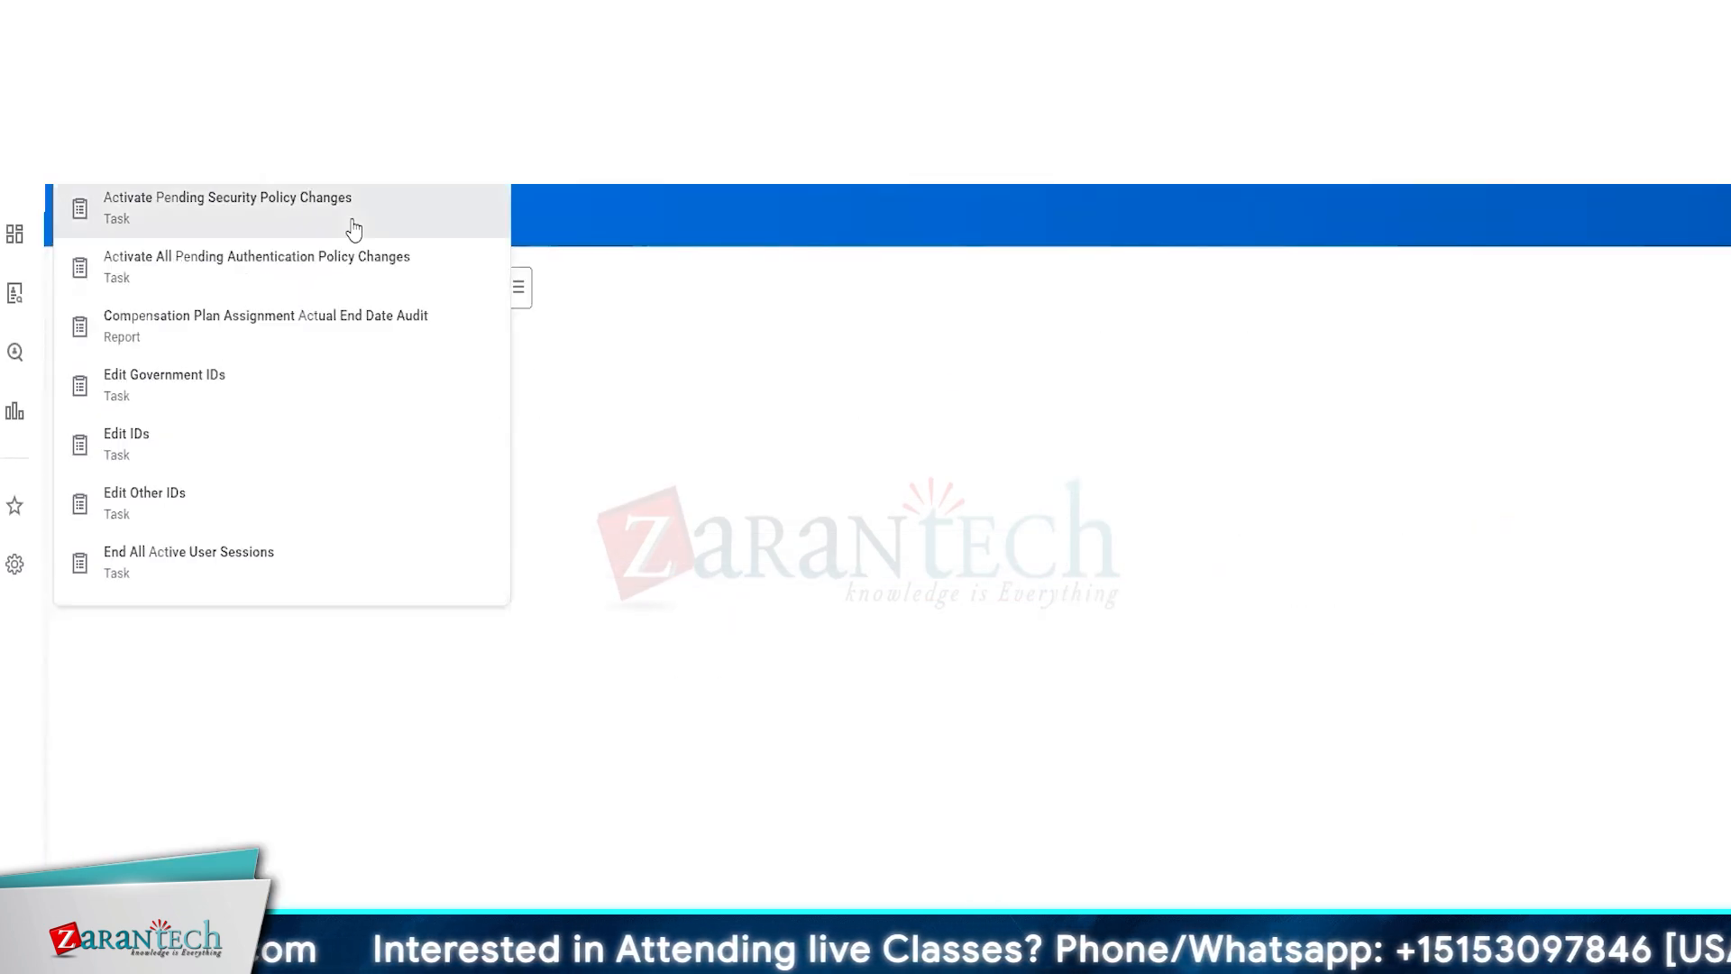
# Activate pending security policy changes with the comment "create Sec Group for ZT HR Partner Global HR Partner" and confirm
pyautogui.click(352, 225)
pyautogui.click(437, 503)
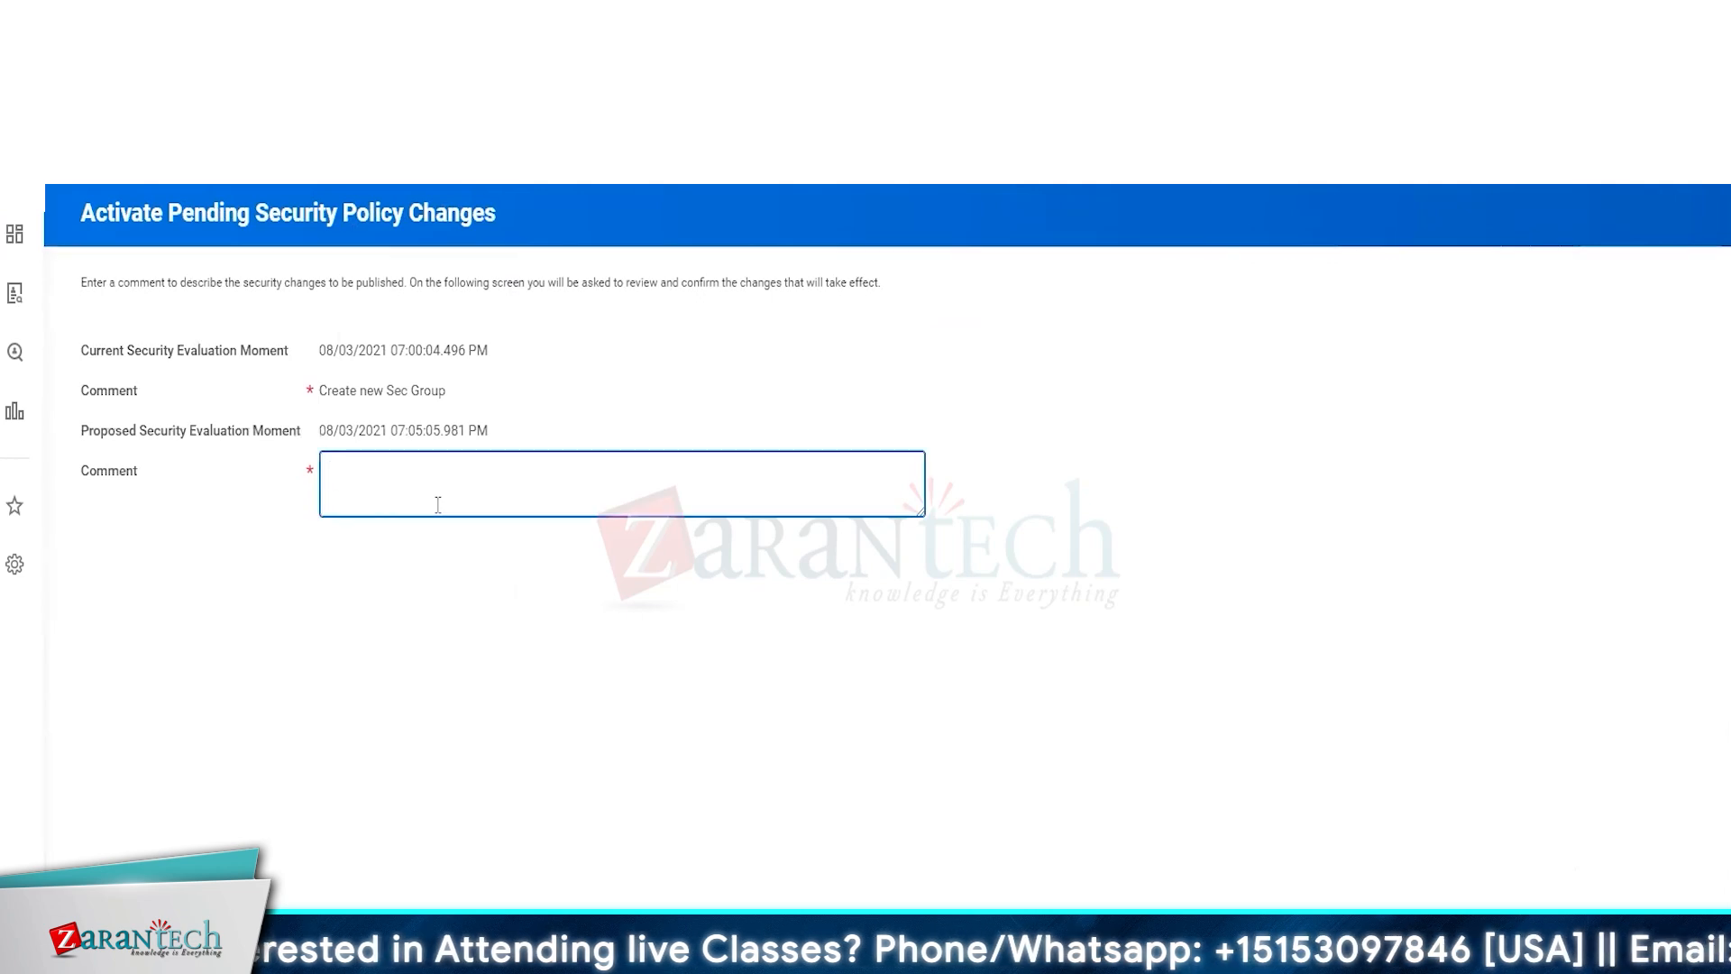
pyautogui.write('create Sec Group for ZT HR Partner Global HR Partner')
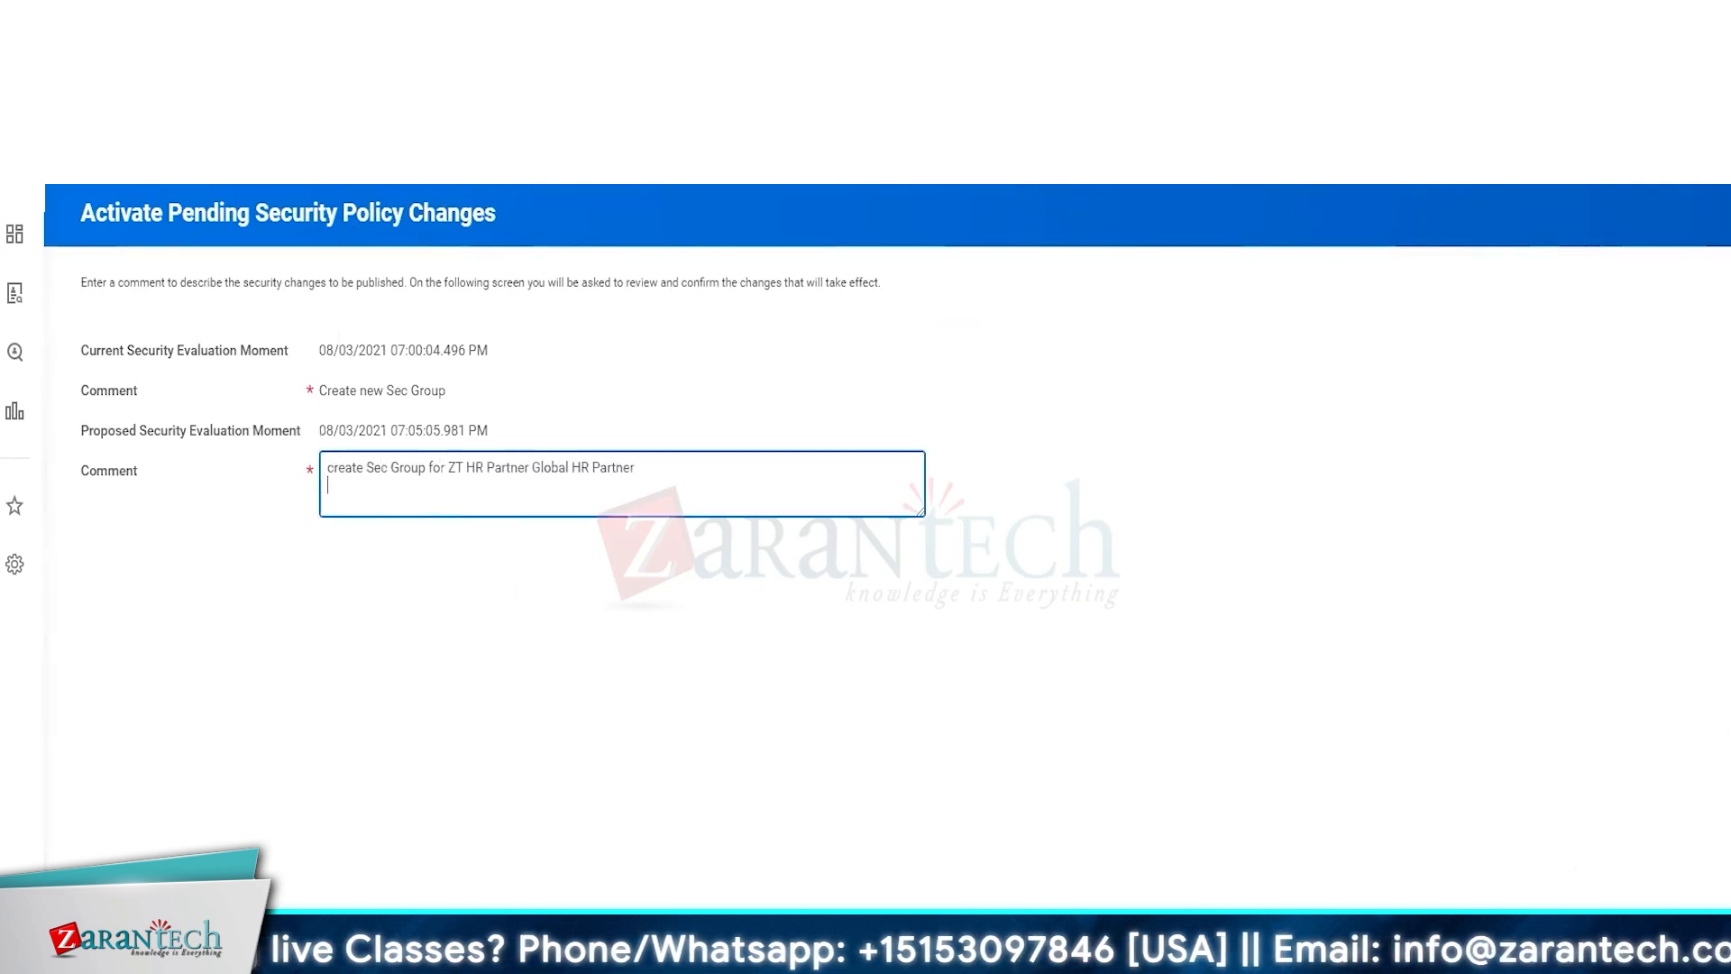
pyautogui.click(798, 897)
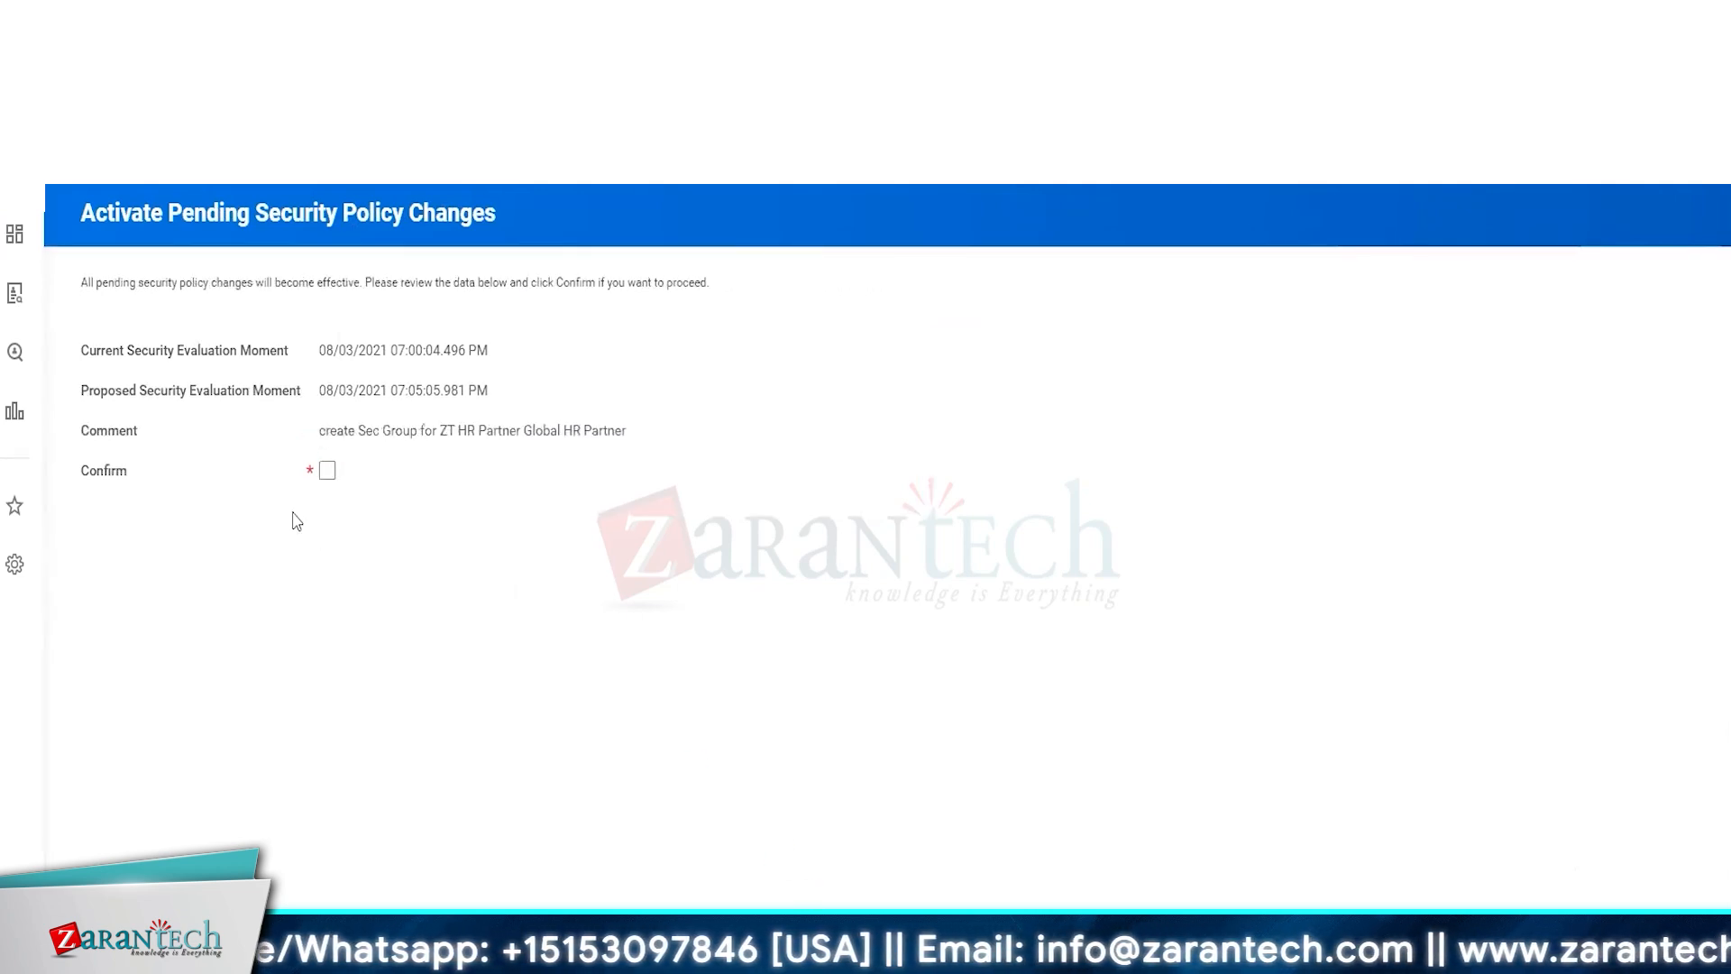
pyautogui.click(326, 470)
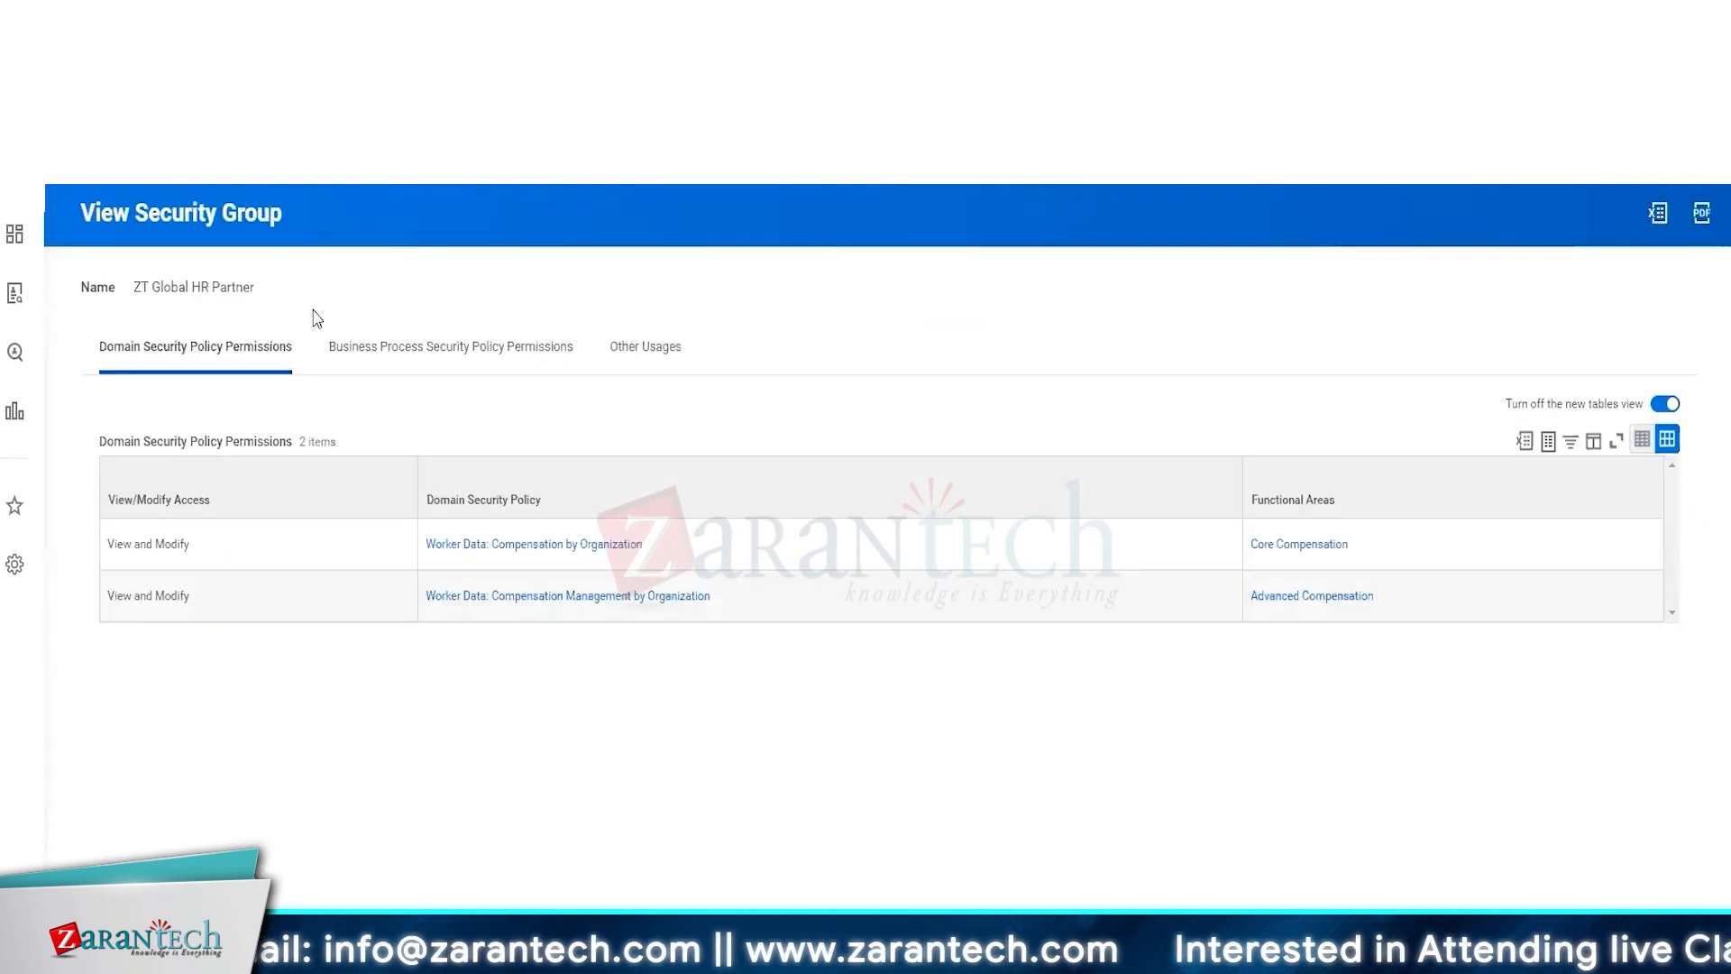
# Edit the ZT HR Partner Global HR Partner intersection group so it includes only ZT Global HR Partner instead of the Expense Partner groups
pyautogui.moveTo(316, 318); pyautogui.dragTo(133, 287)
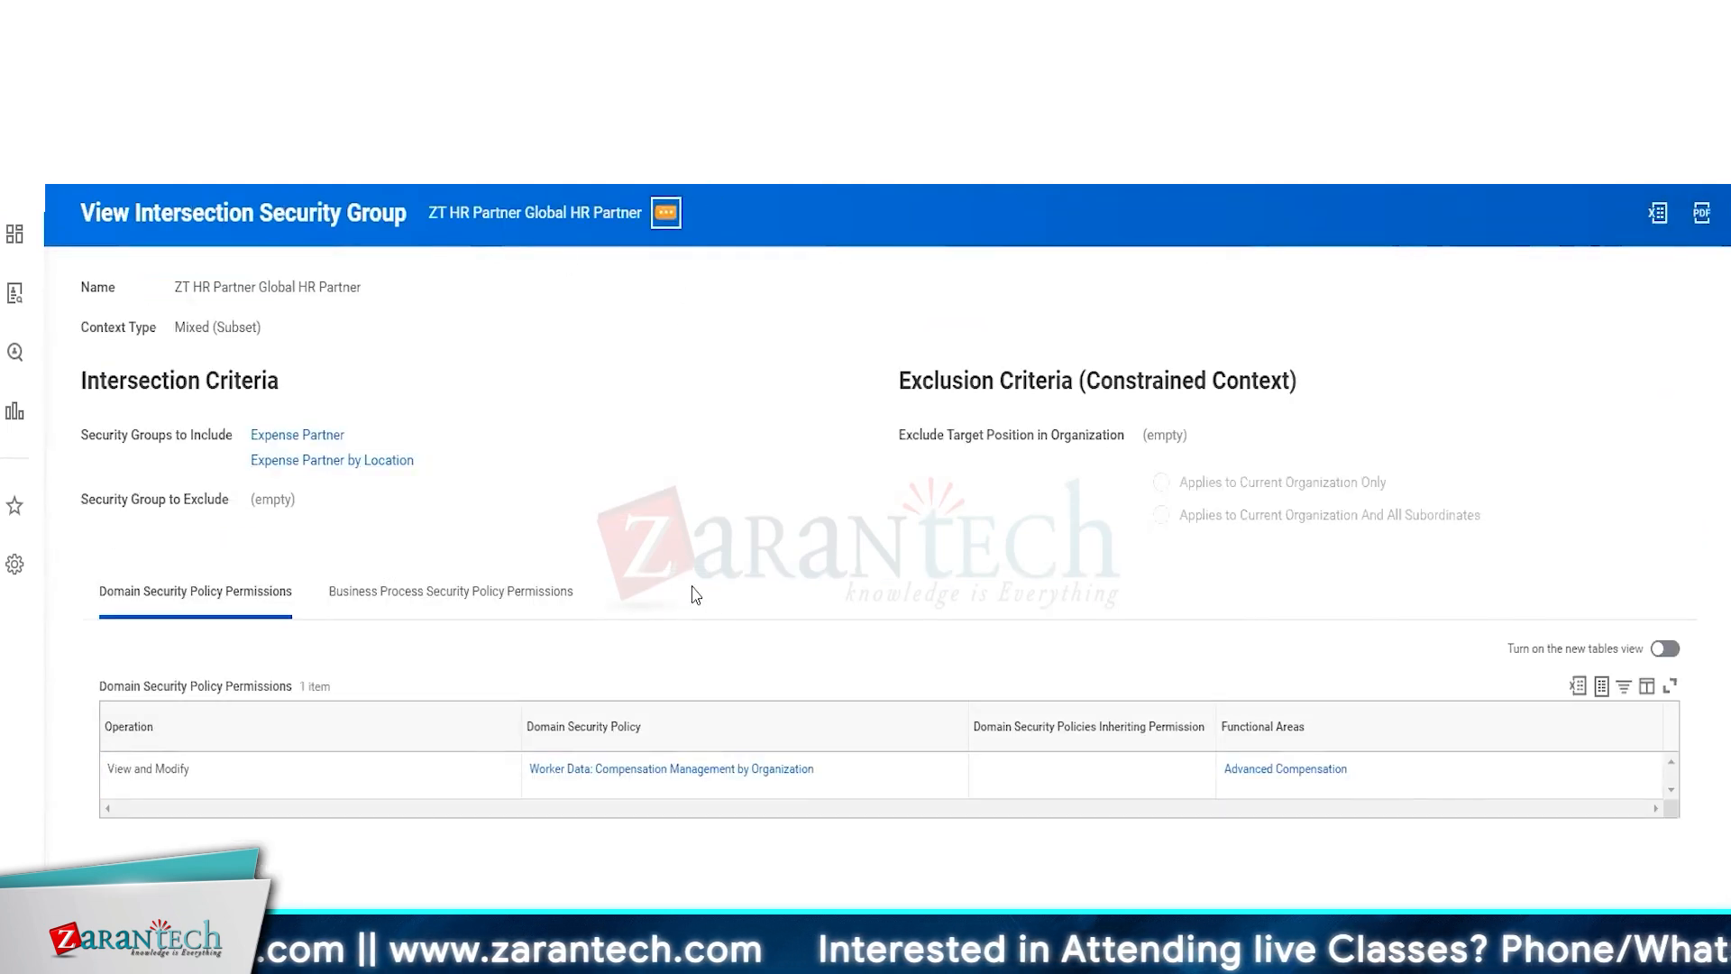
pyautogui.click(665, 212)
pyautogui.moveTo(857, 306)
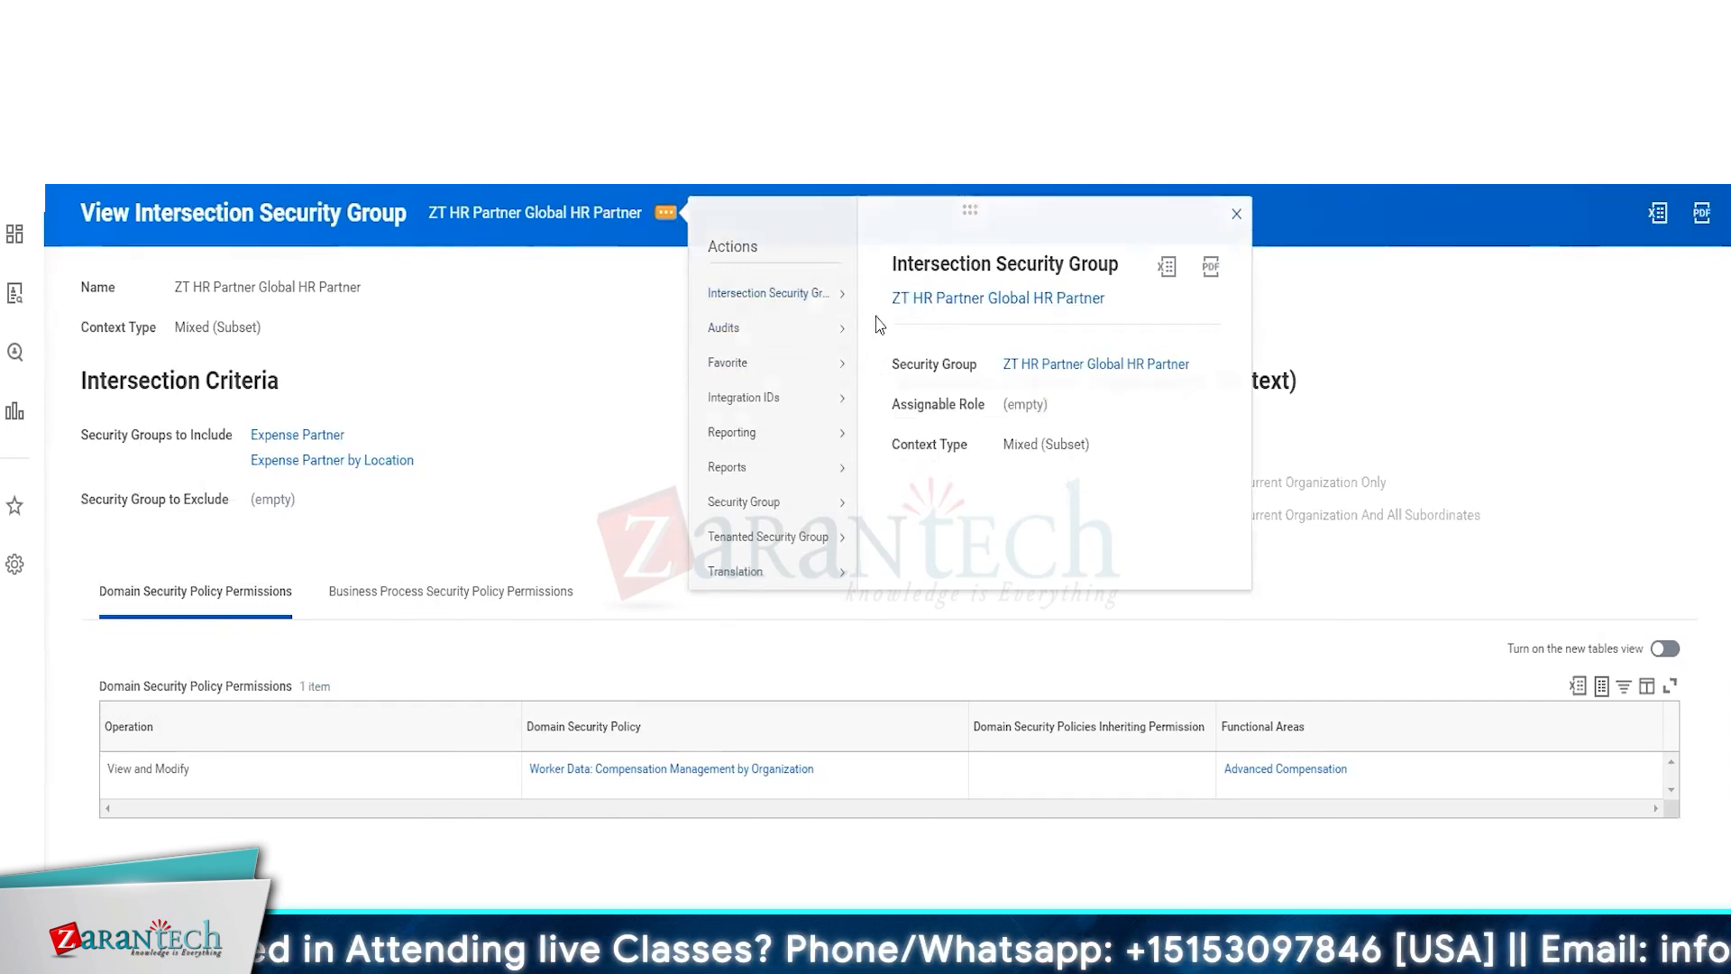
pyautogui.click(879, 325)
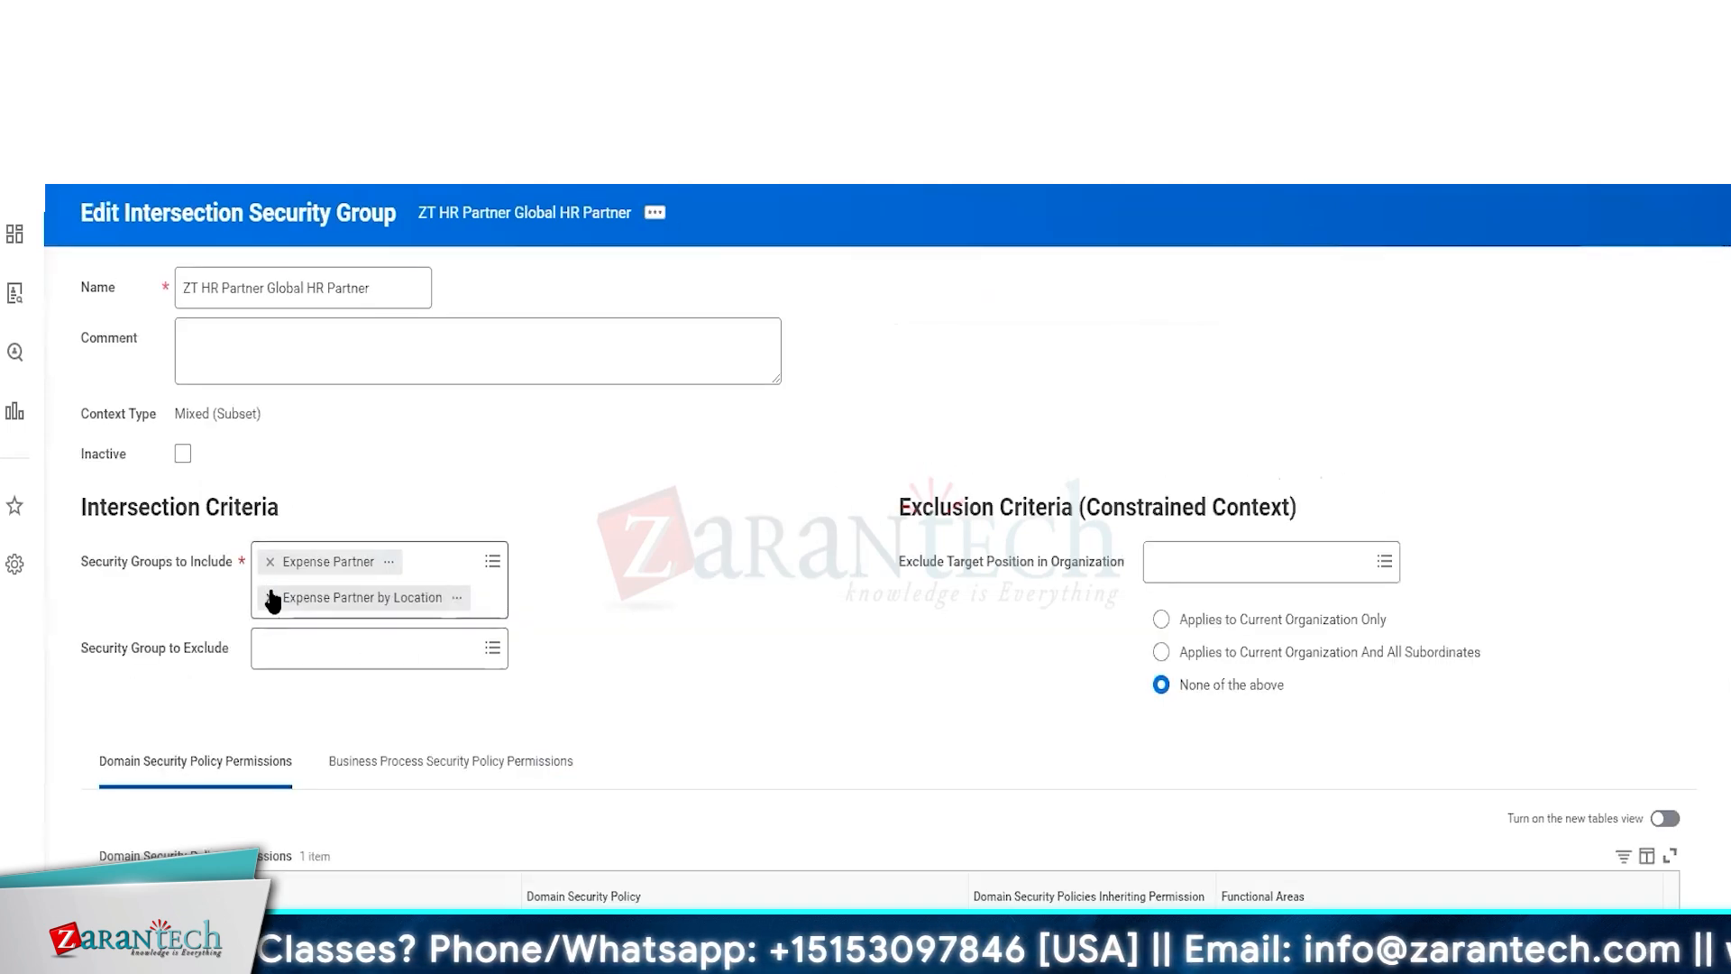
pyautogui.click(269, 596)
pyautogui.click(270, 561)
pyautogui.write('ZT Global HR Partner')
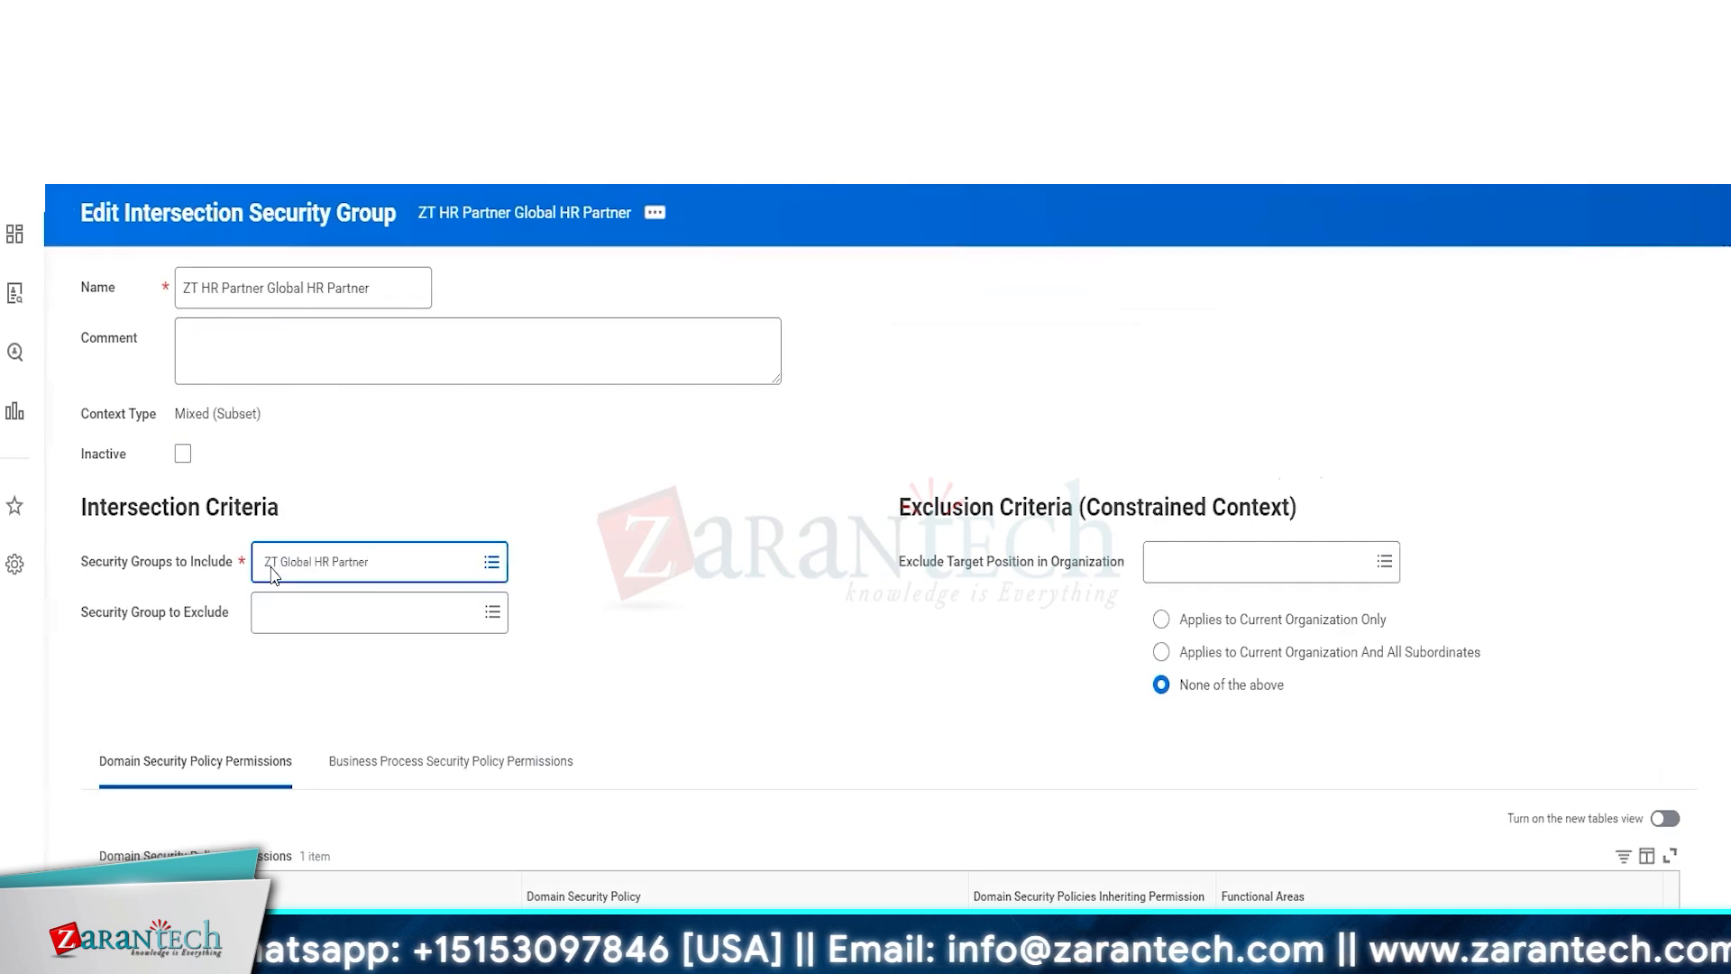
pyautogui.press('Return')
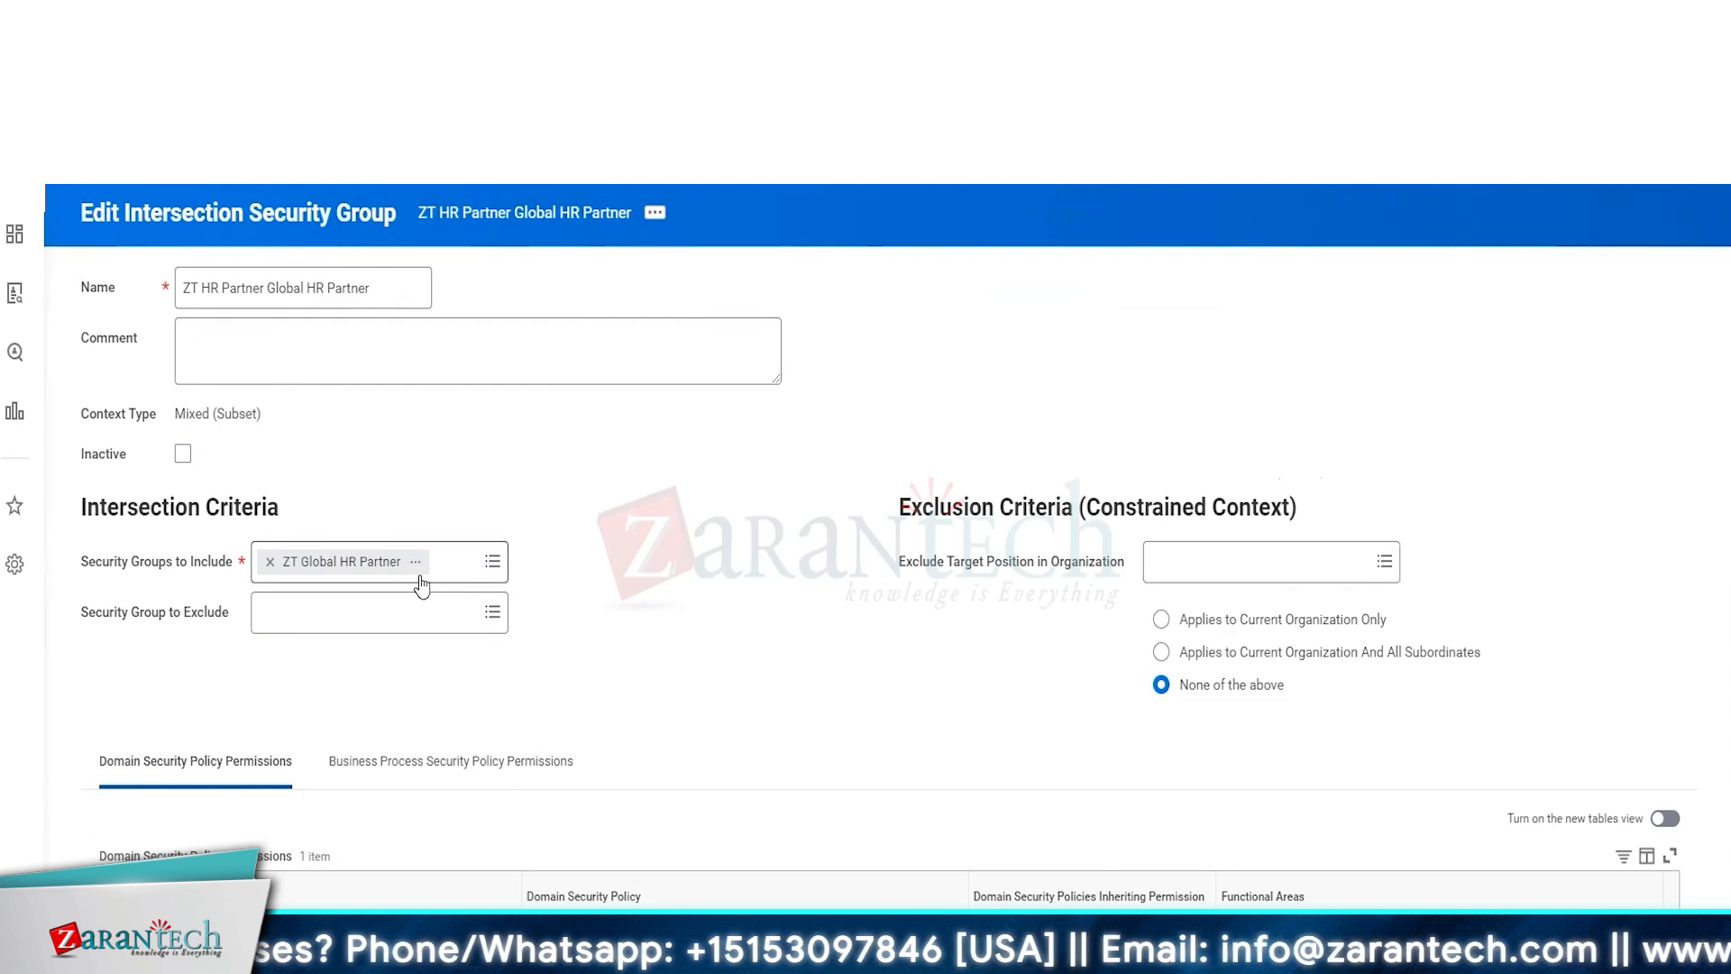
# Switch to the Intersection Security Group Exercise slides
pyautogui.hotkey('alt', 'Tab')
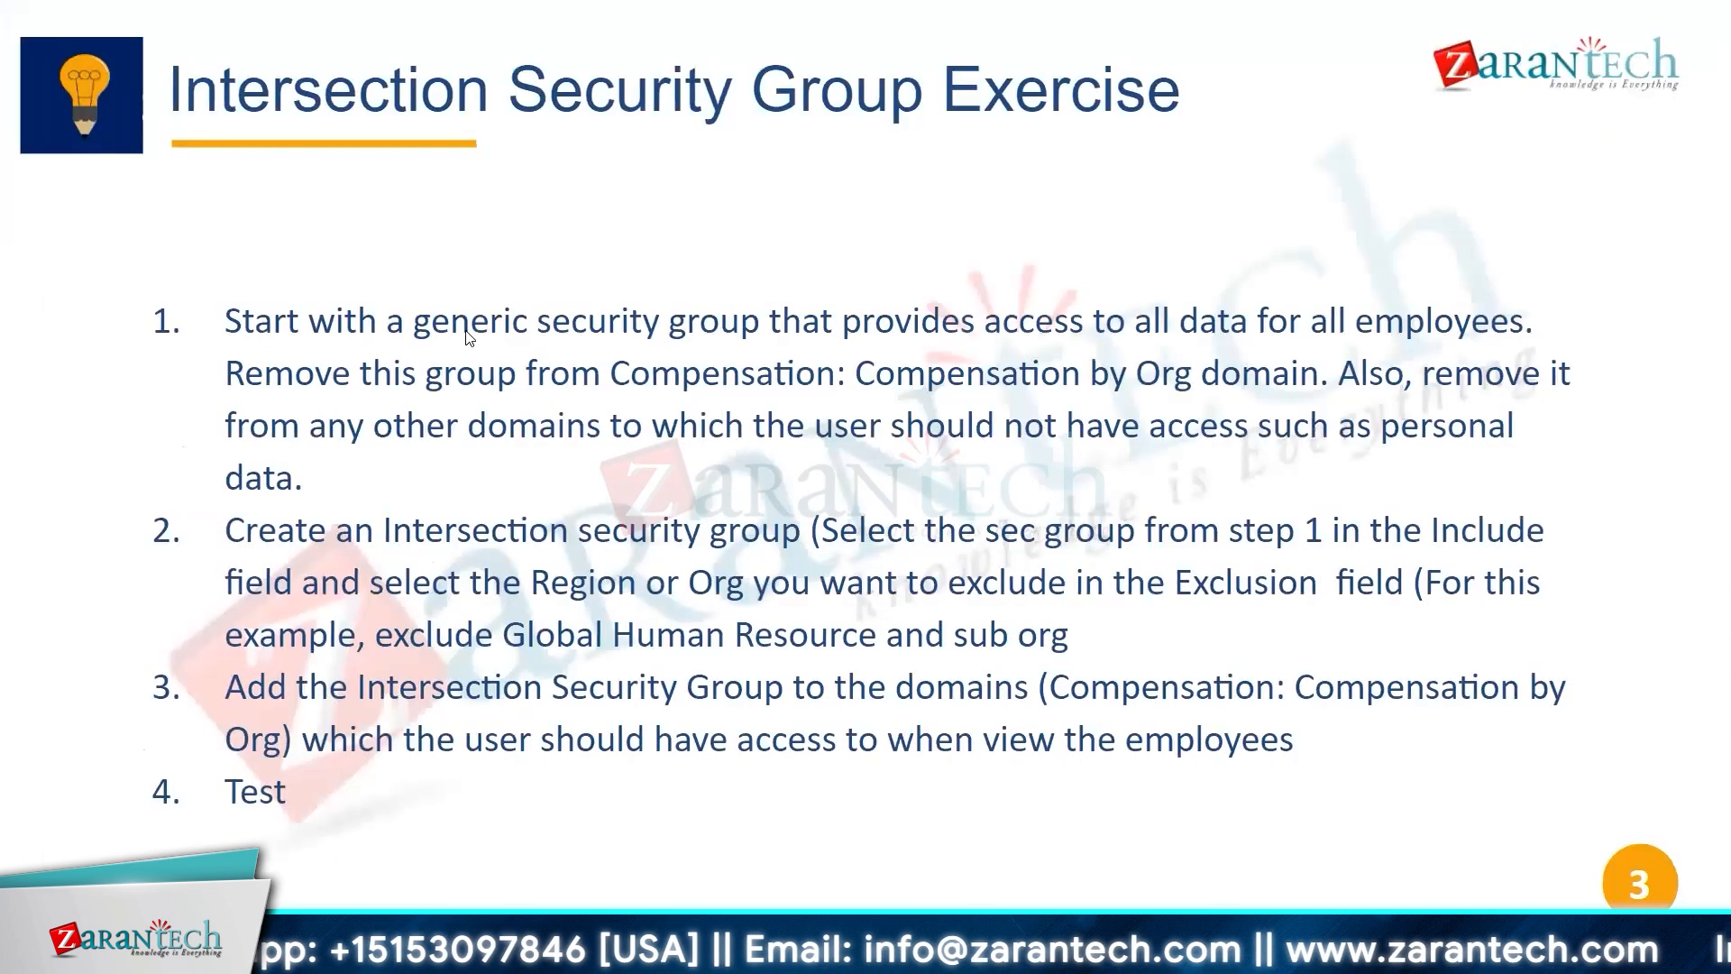
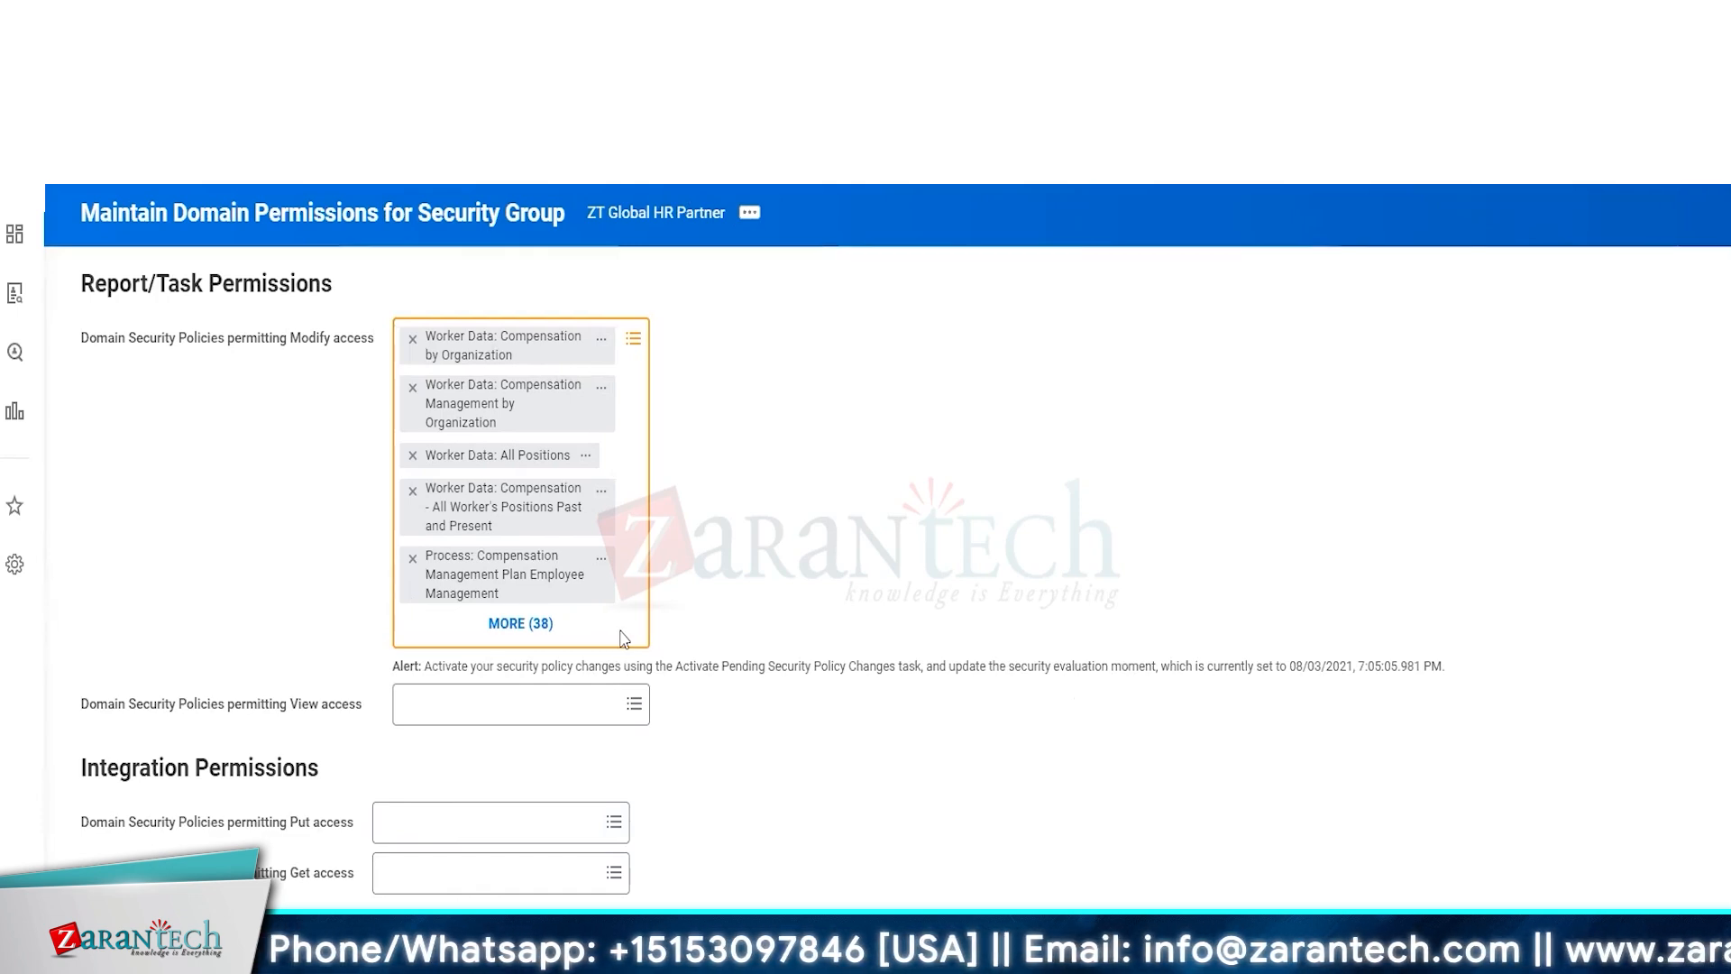
# Save the domain permissions for ZT Global HR Partner and review the full list of modify-access policies
pyautogui.click(1116, 765)
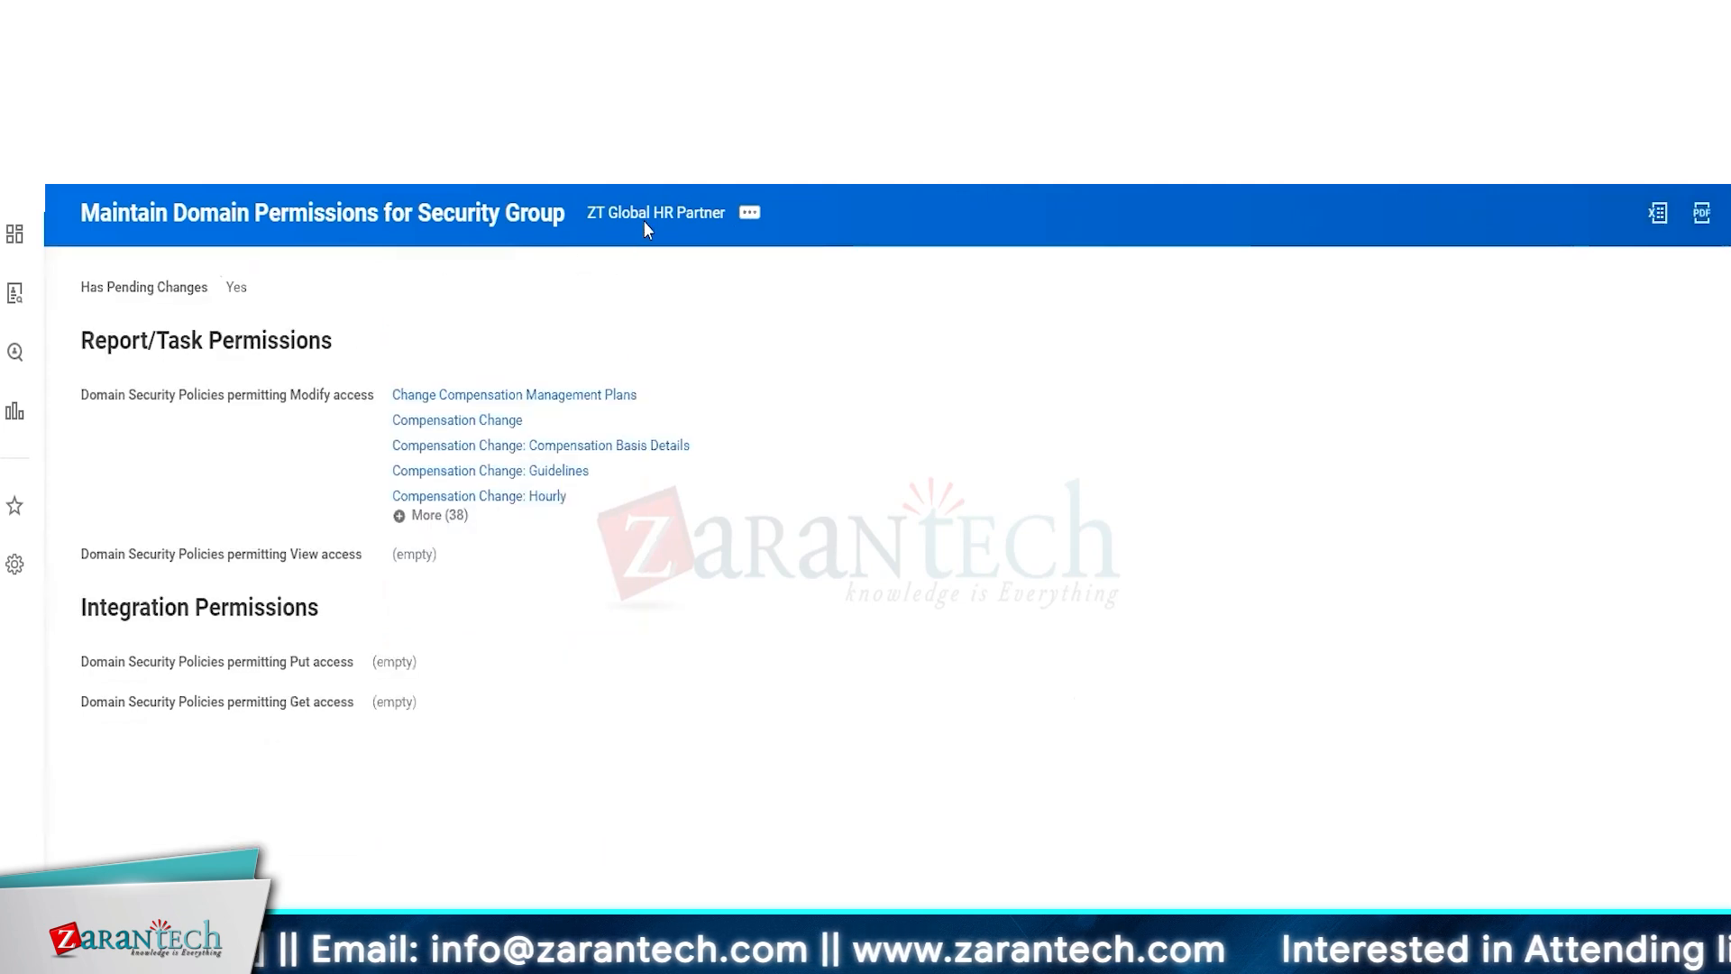
pyautogui.click(439, 516)
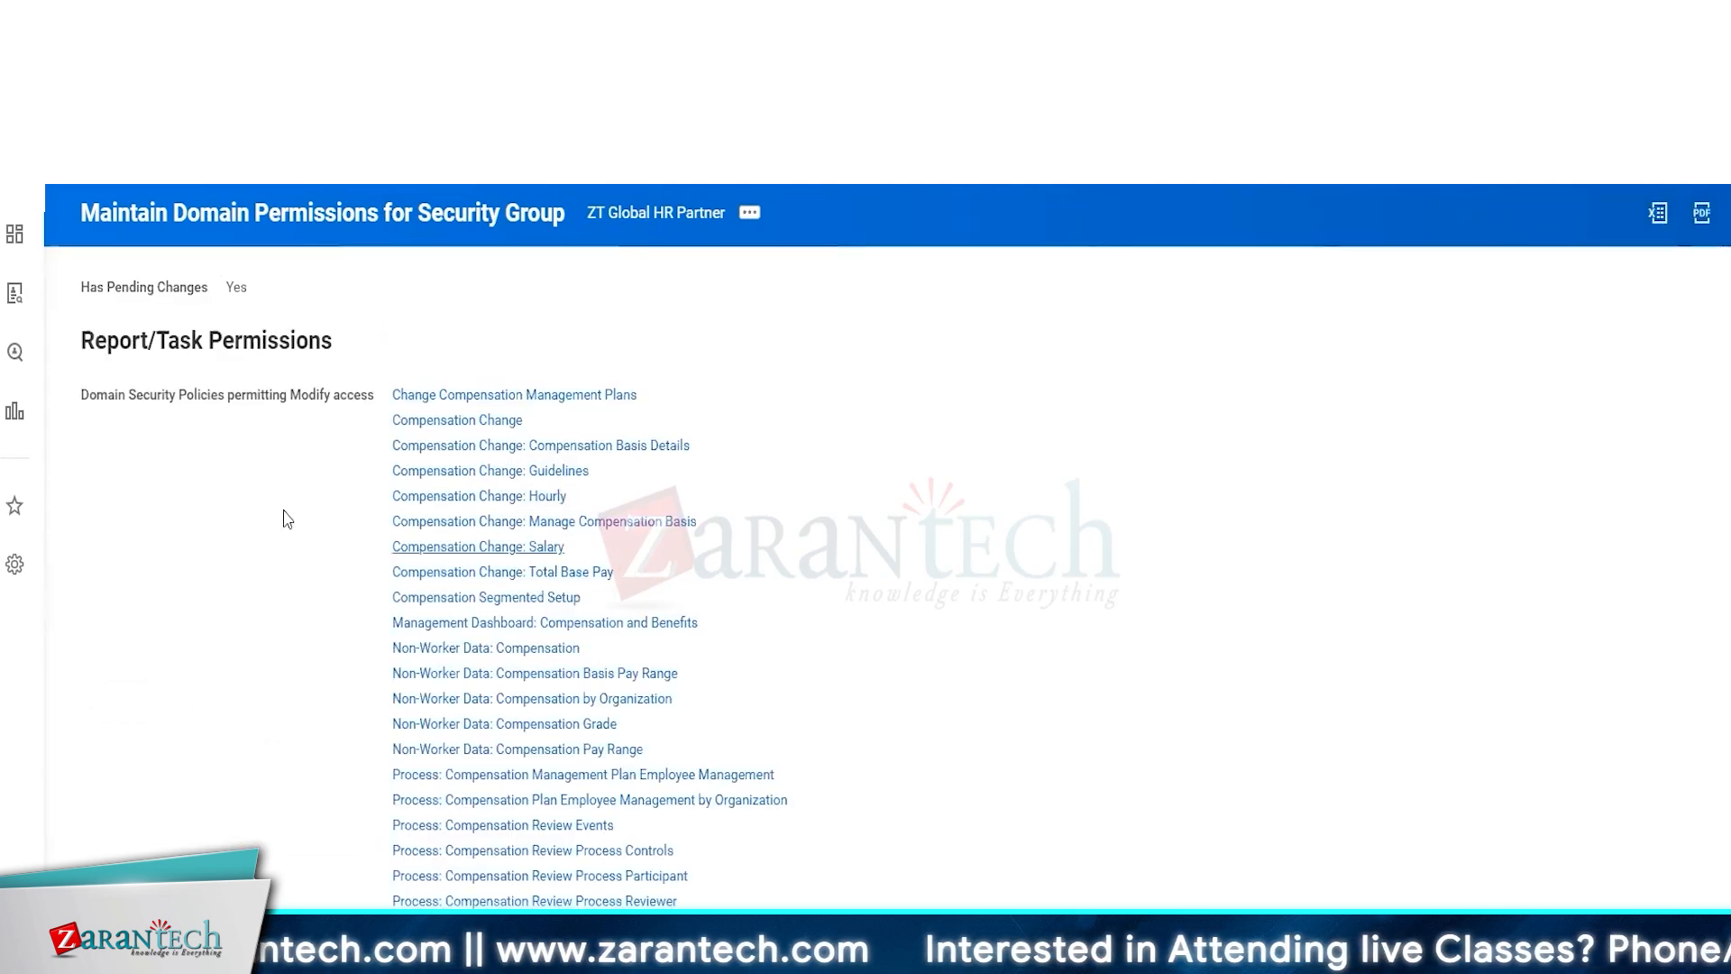
pyautogui.scroll(-6, 595, 786)
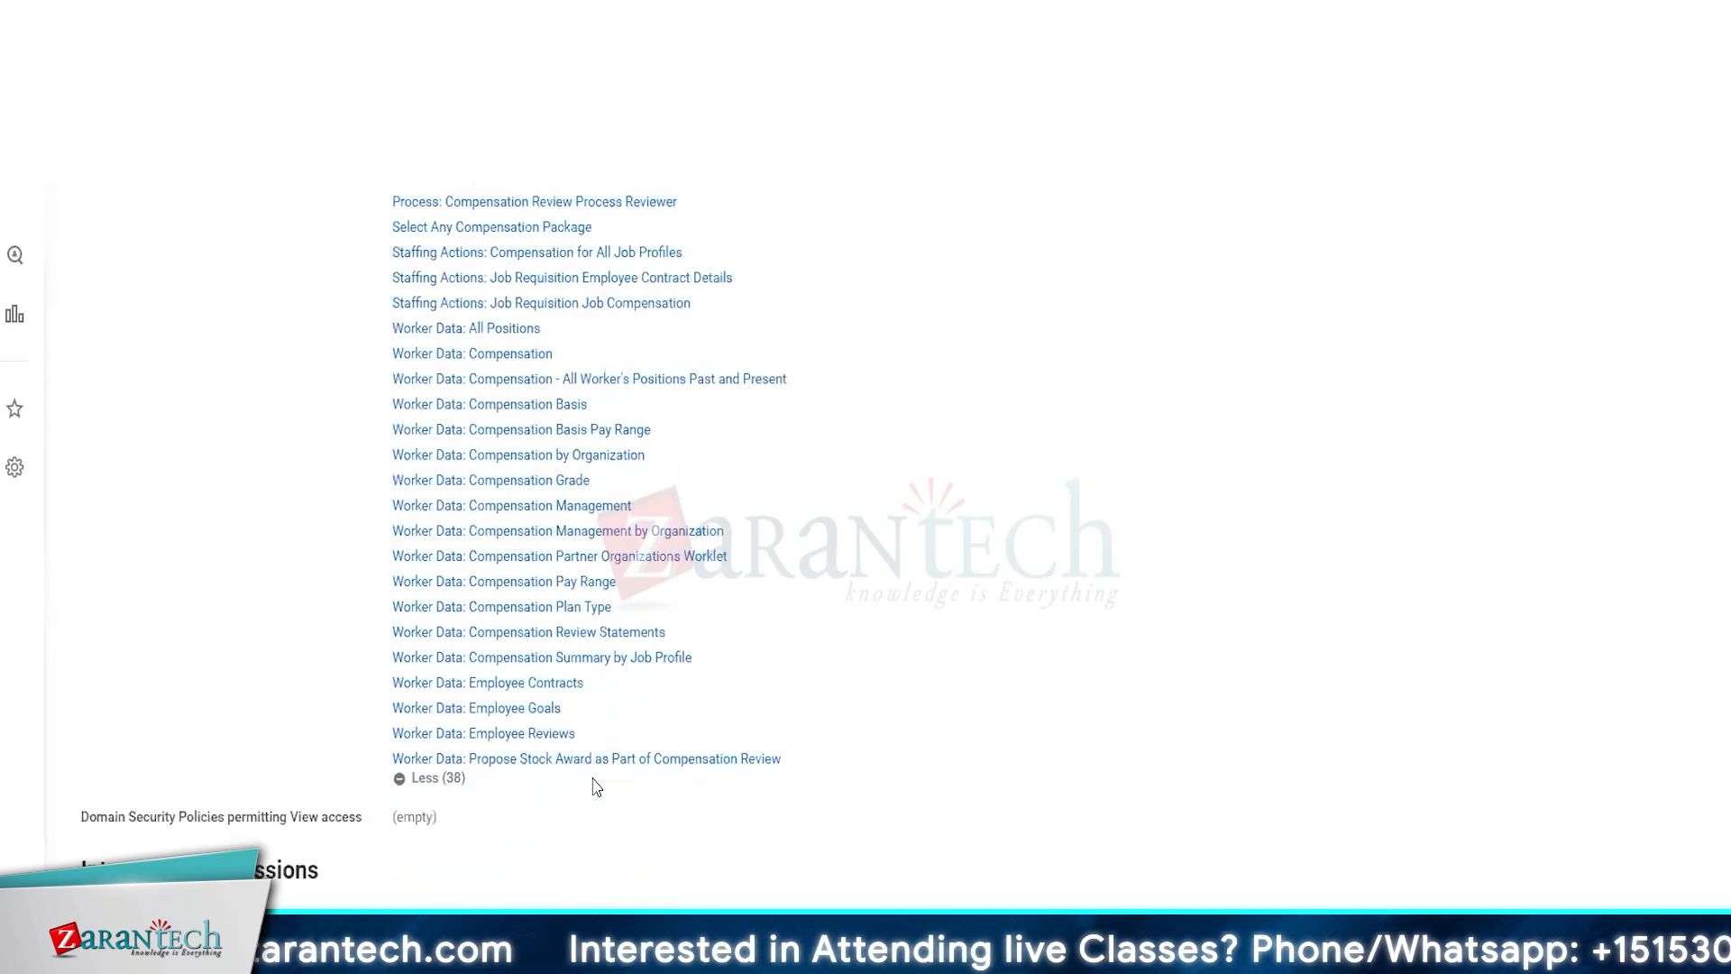
pyautogui.scroll(6, 595, 789)
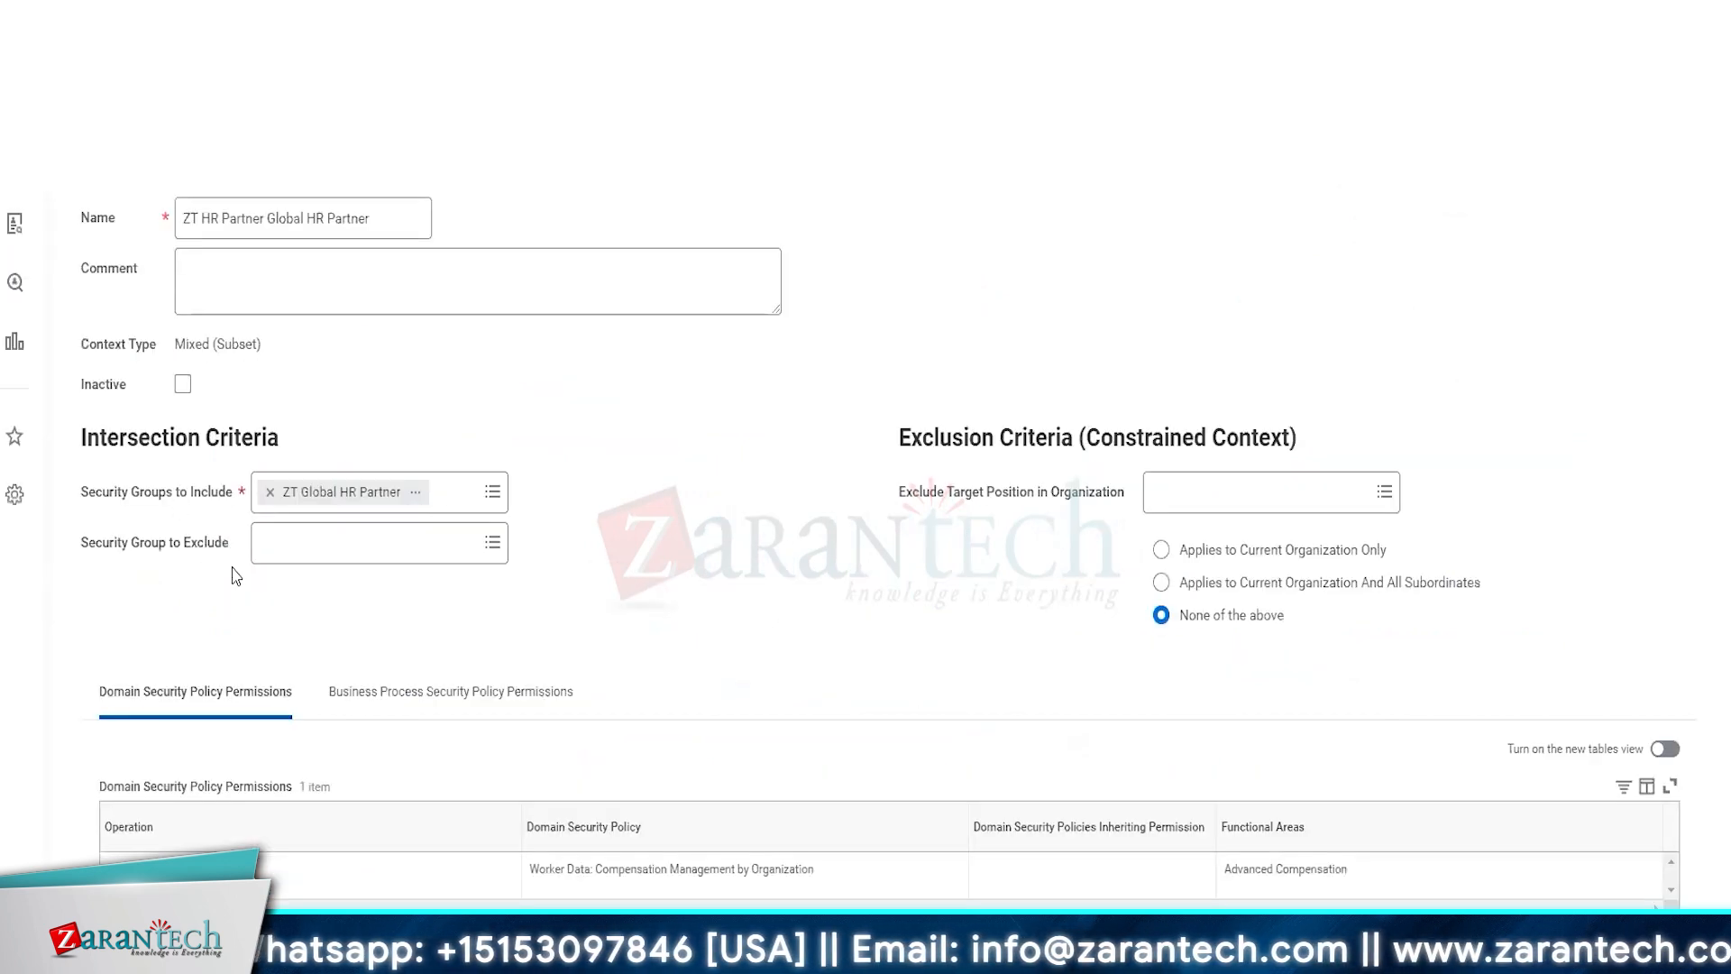
# Set the intersection group's Security Group to Exclude to HR Partner by Location (Unconstrained)
pyautogui.click(309, 551)
pyautogui.write('glob')
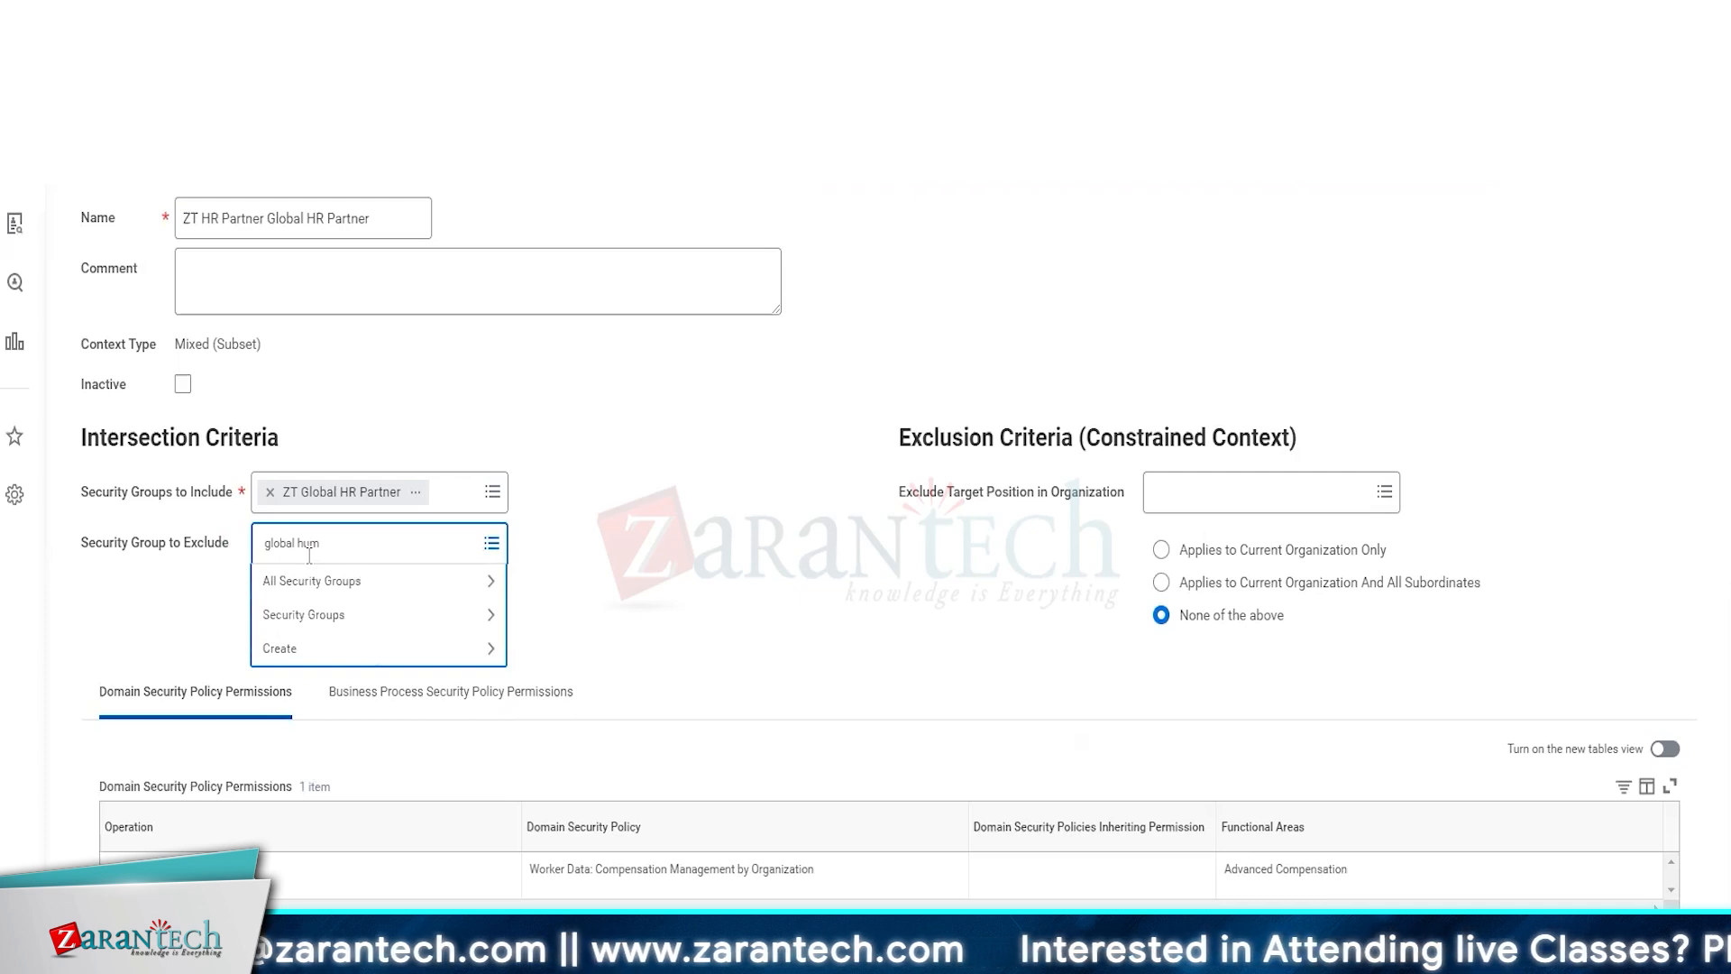
pyautogui.write('al hum')
pyautogui.press('Return')
pyautogui.write('chief')
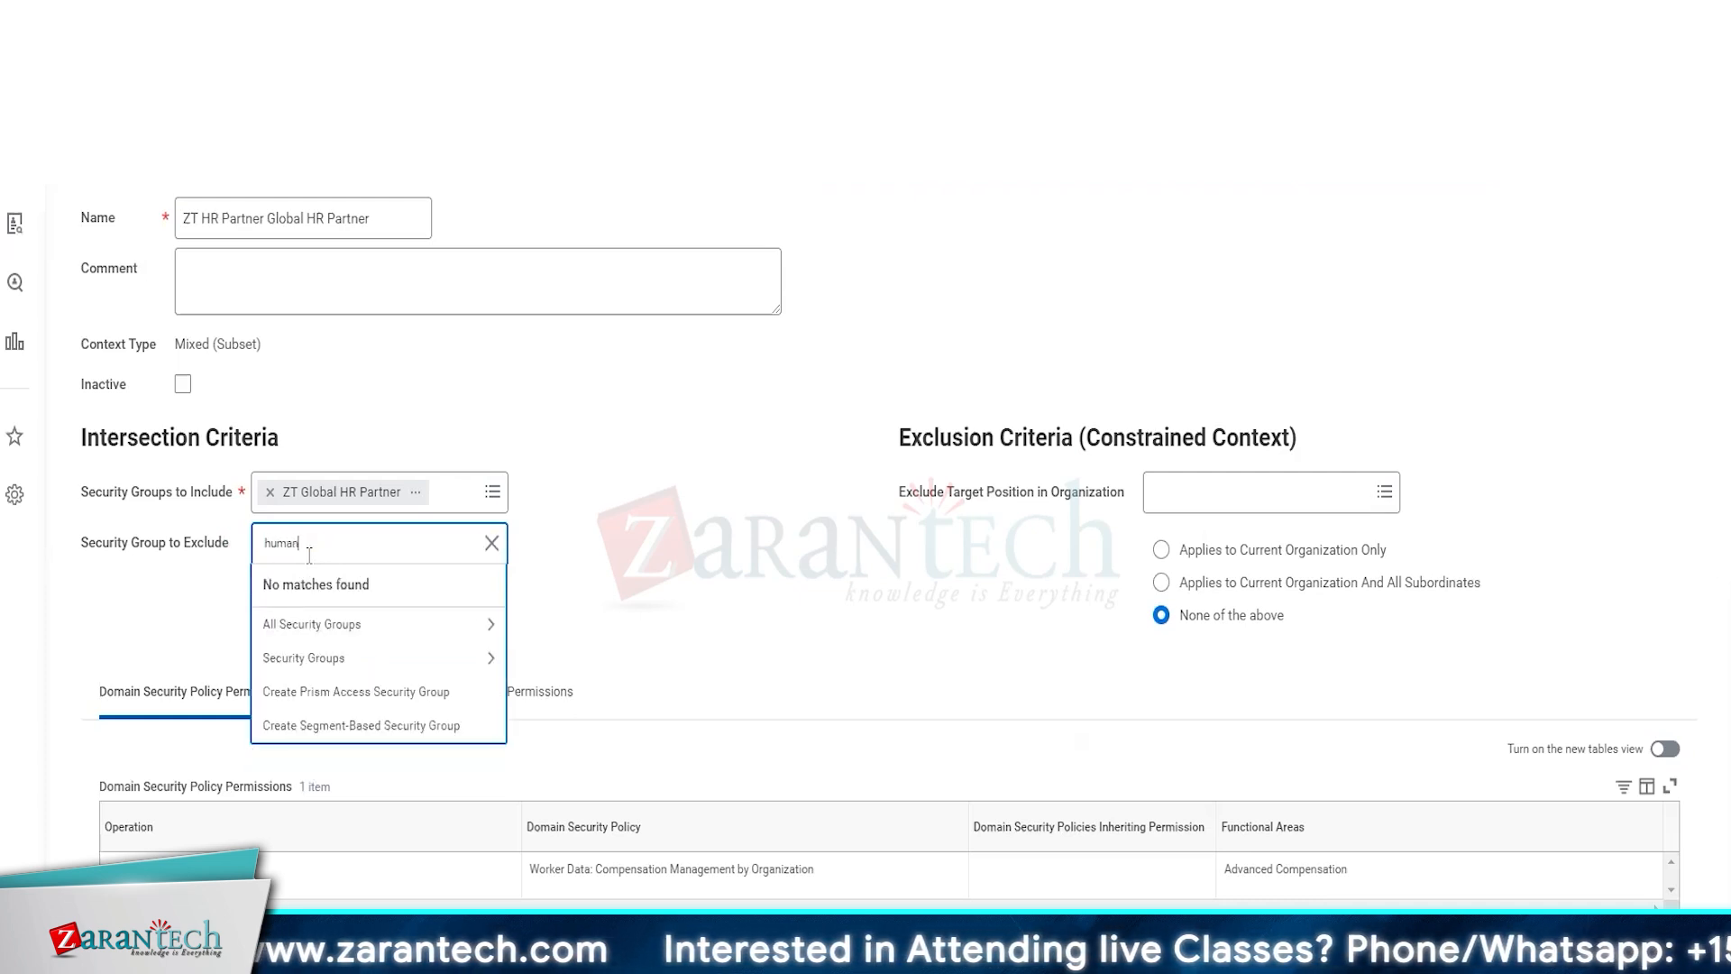
pyautogui.press('Return')
pyautogui.write('HR')
pyautogui.press('Return')
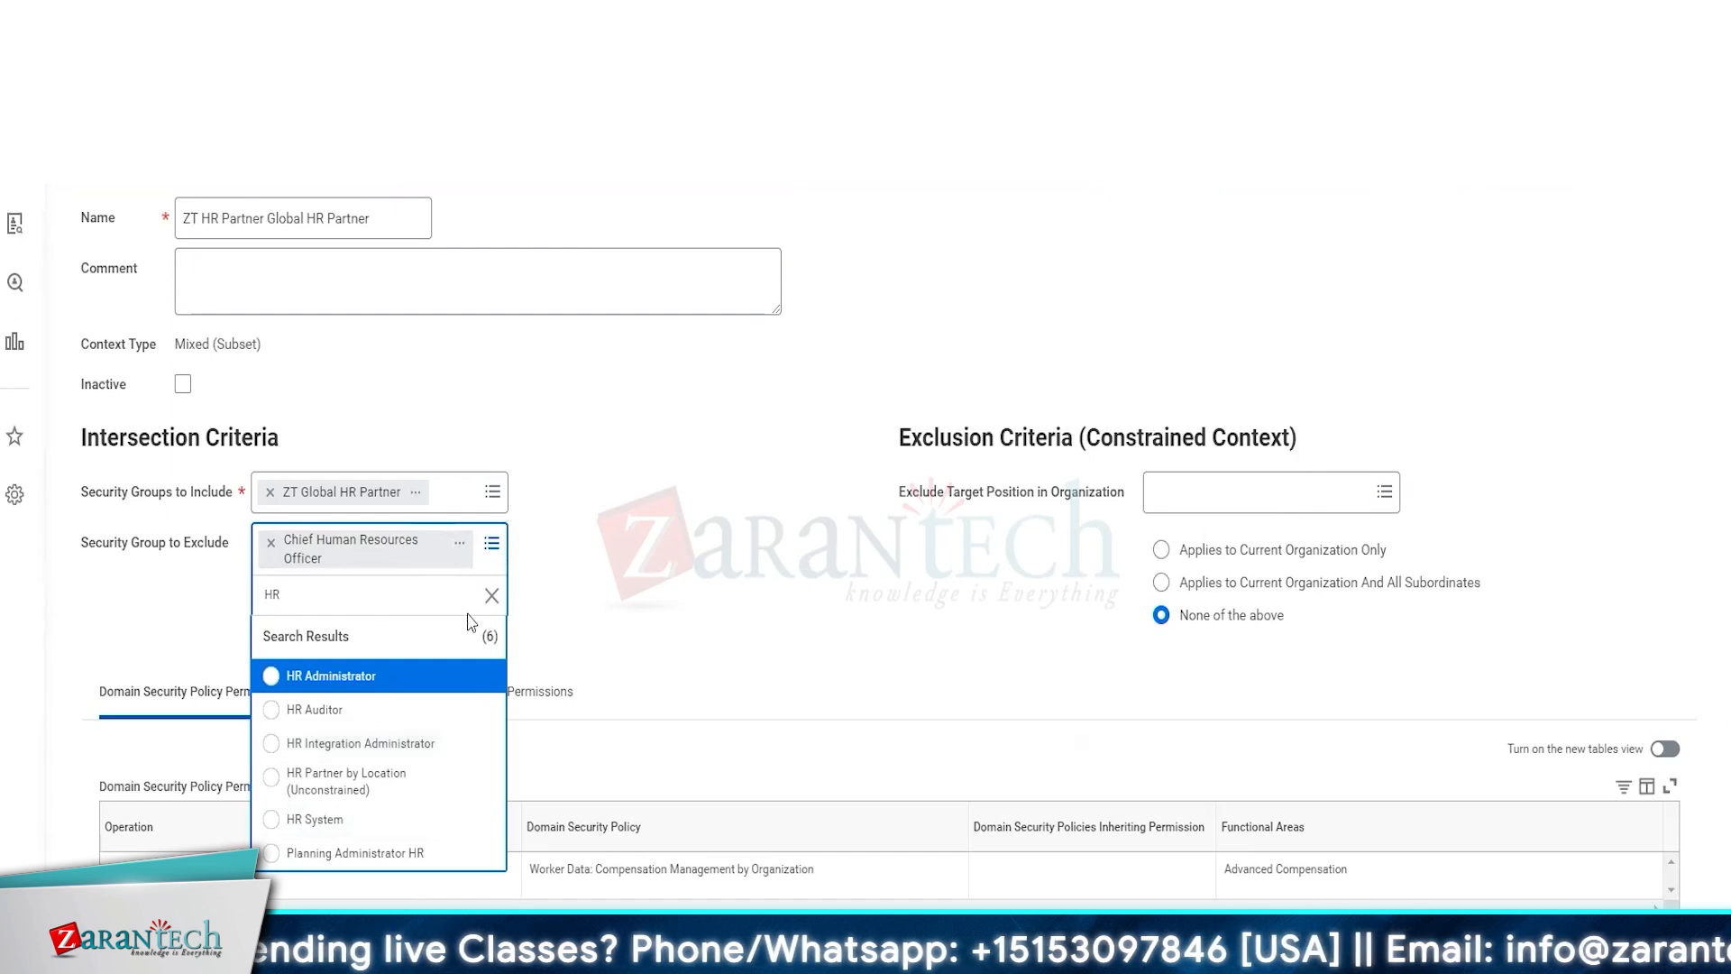
pyautogui.press('BackSpace')
pyautogui.press('BackSpace')
pyautogui.press('BackSpace')
pyautogui.write('HR Partner')
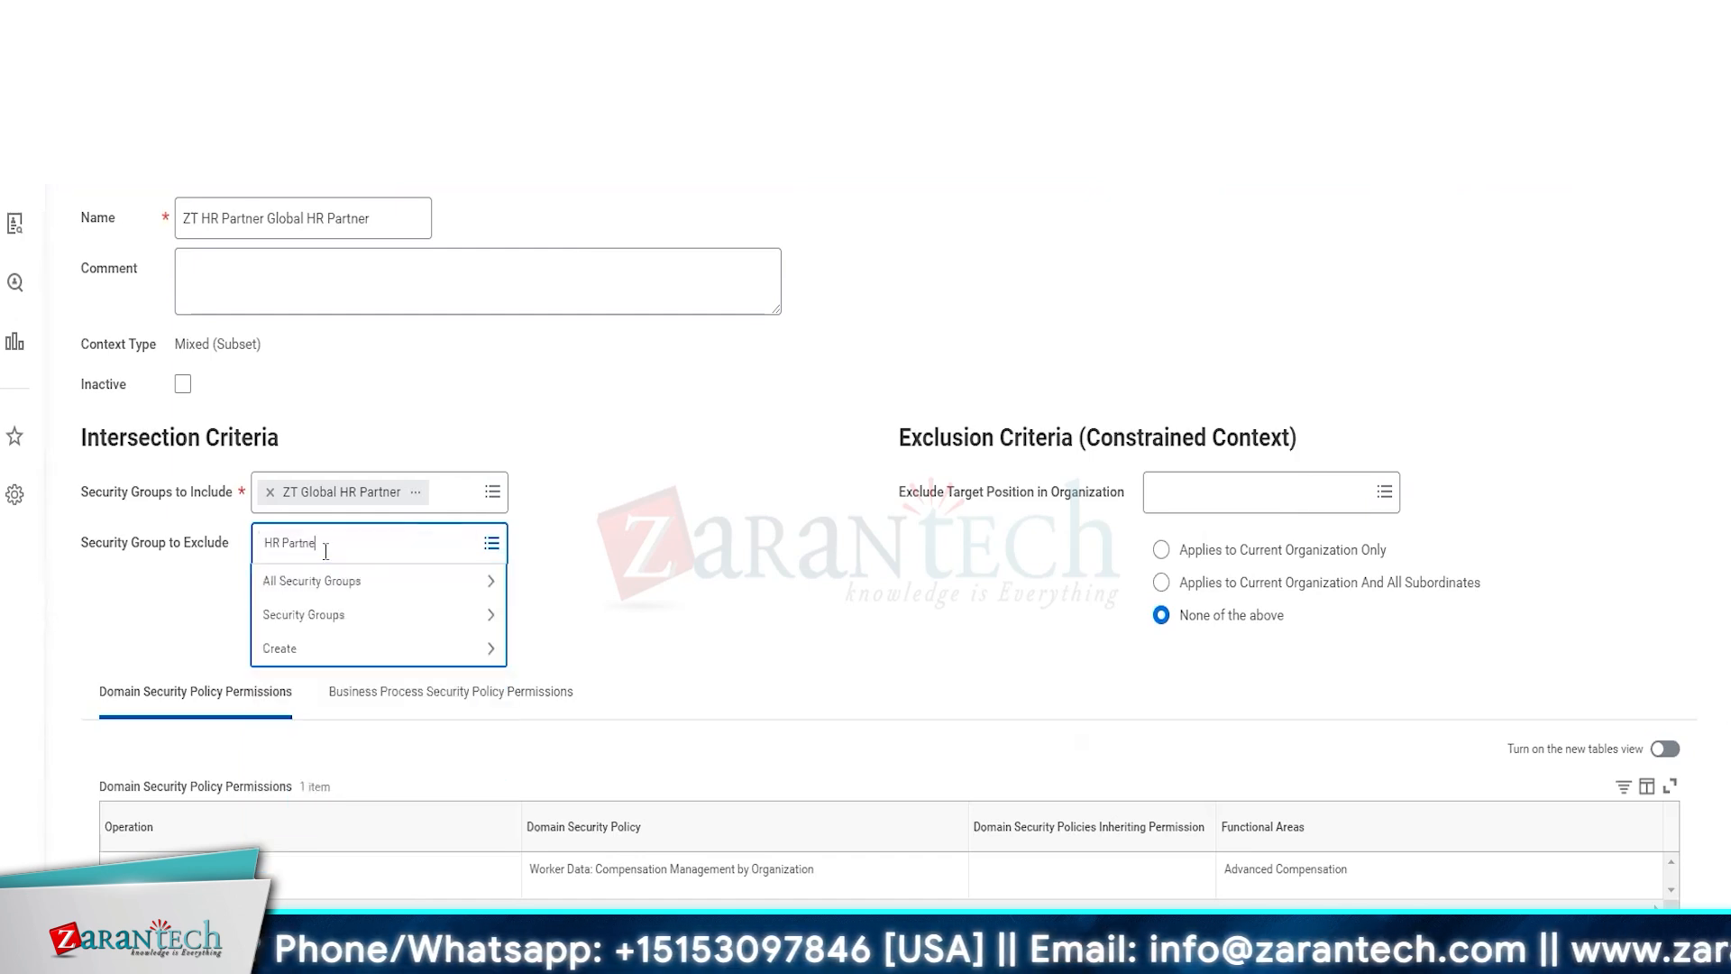
pyautogui.press('Return')
pyautogui.click(343, 577)
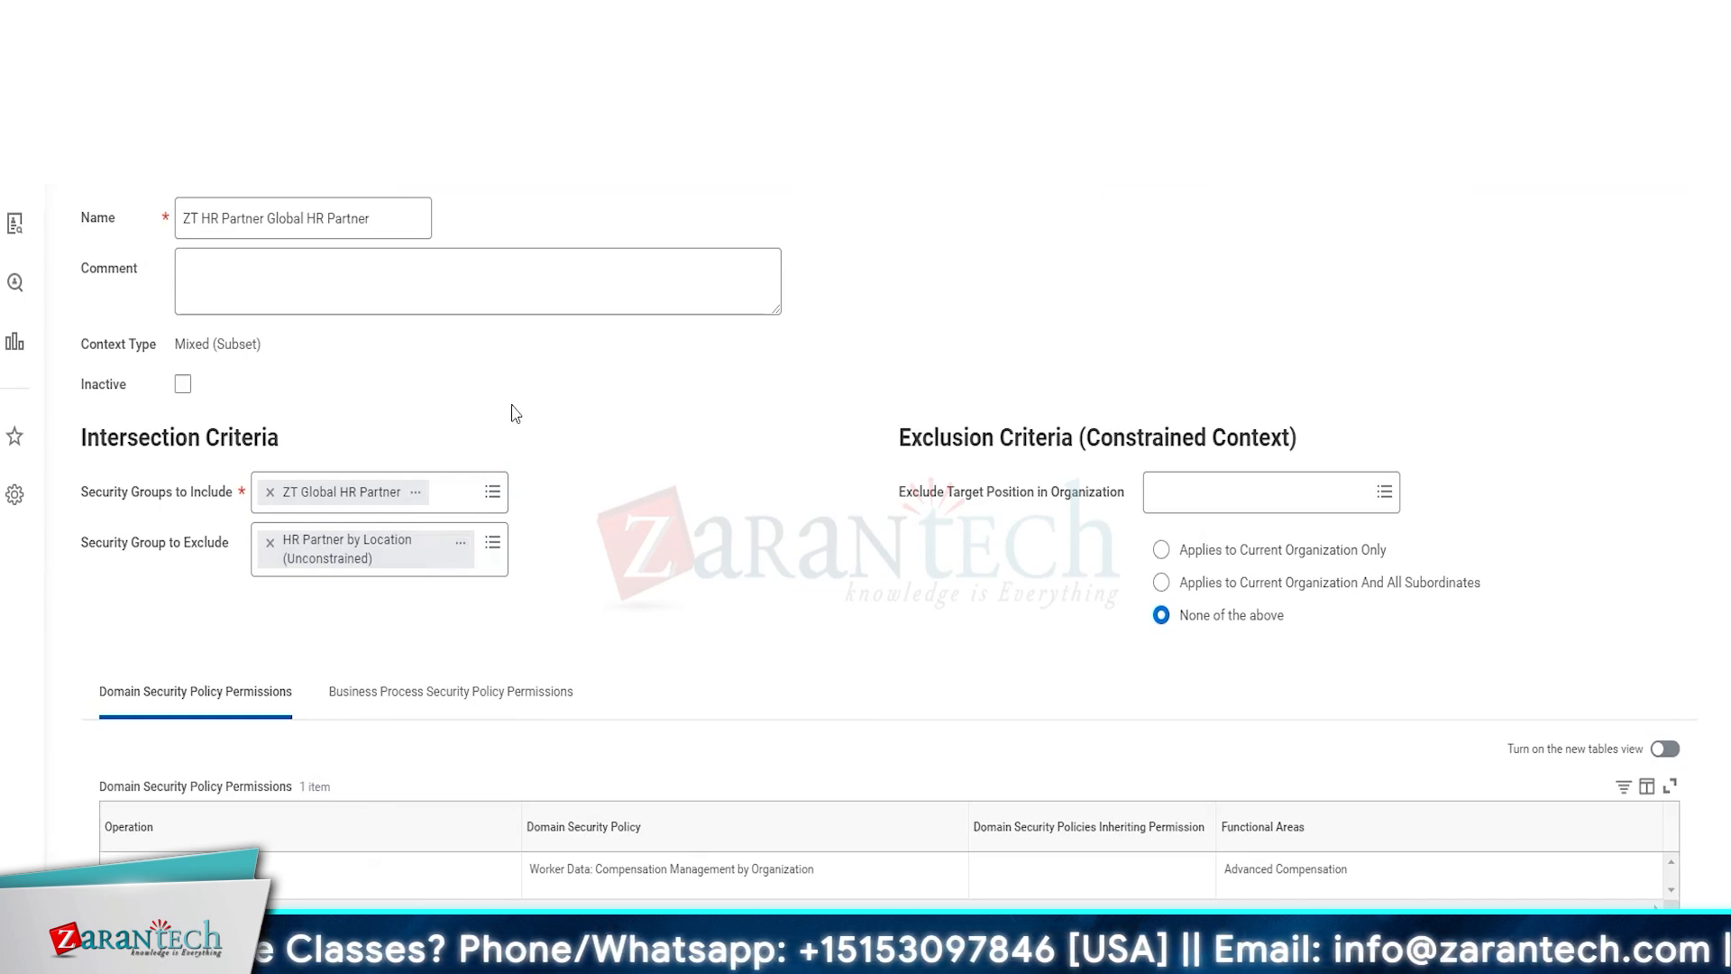
# Exclude target positions in the HR Operations and HR Services organizations, applying to the current organization and all subordinates
pyautogui.click(1226, 492)
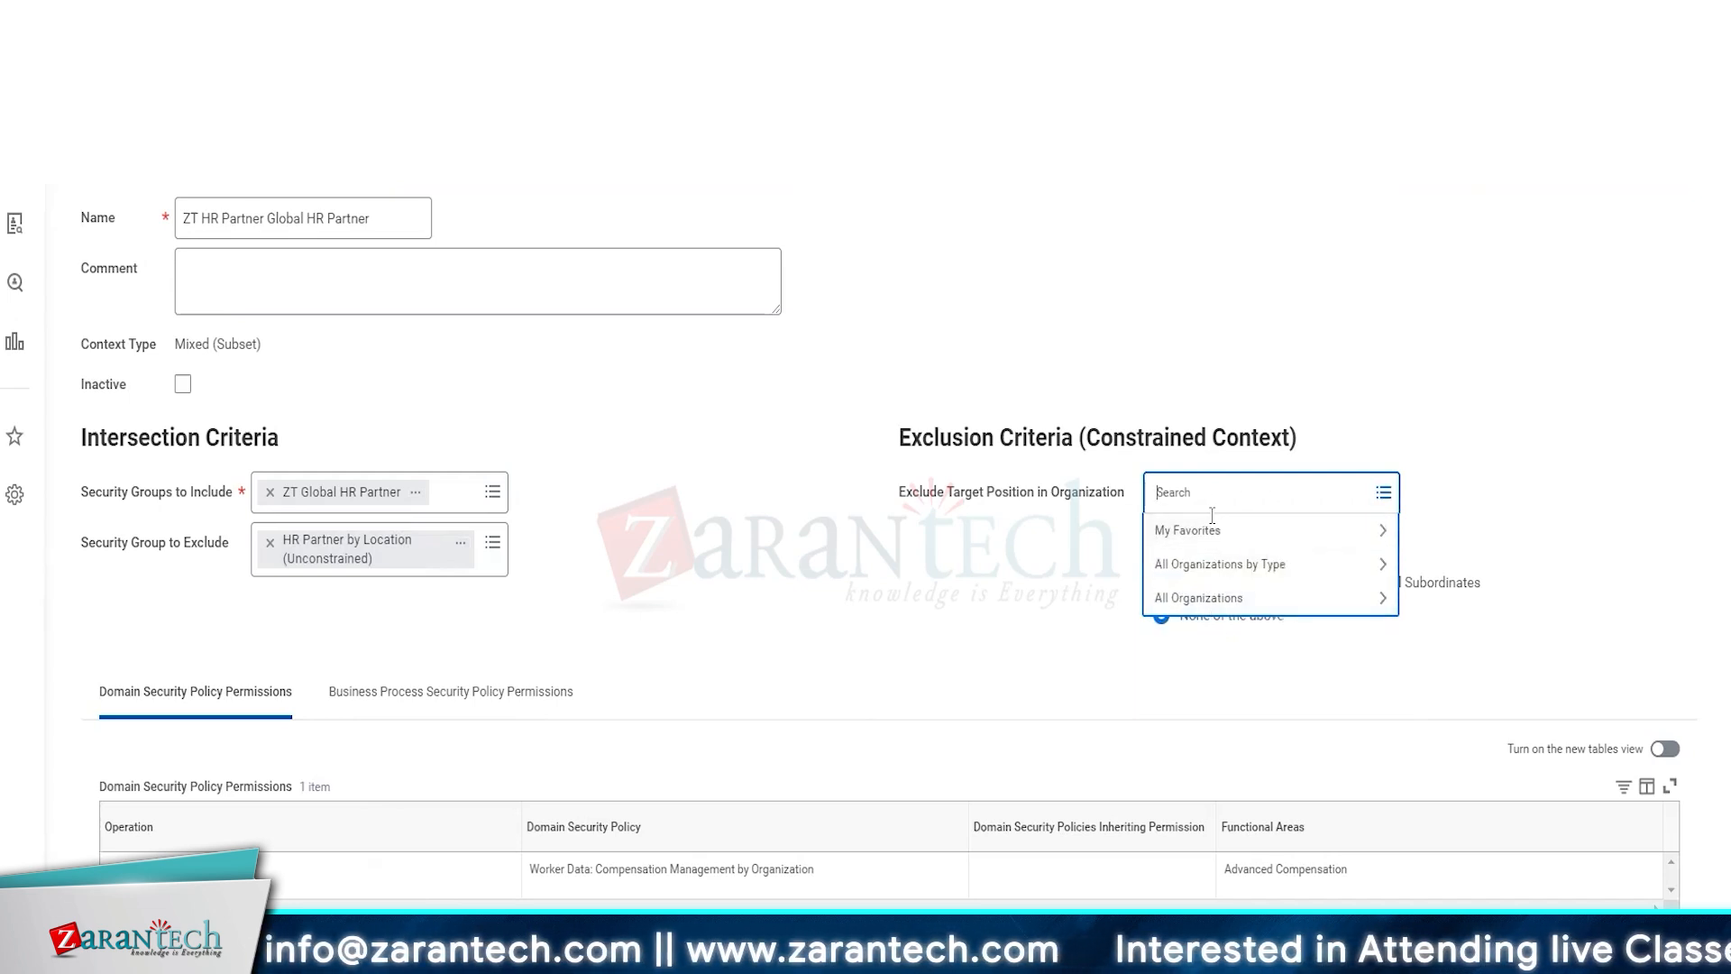
pyautogui.write('R')
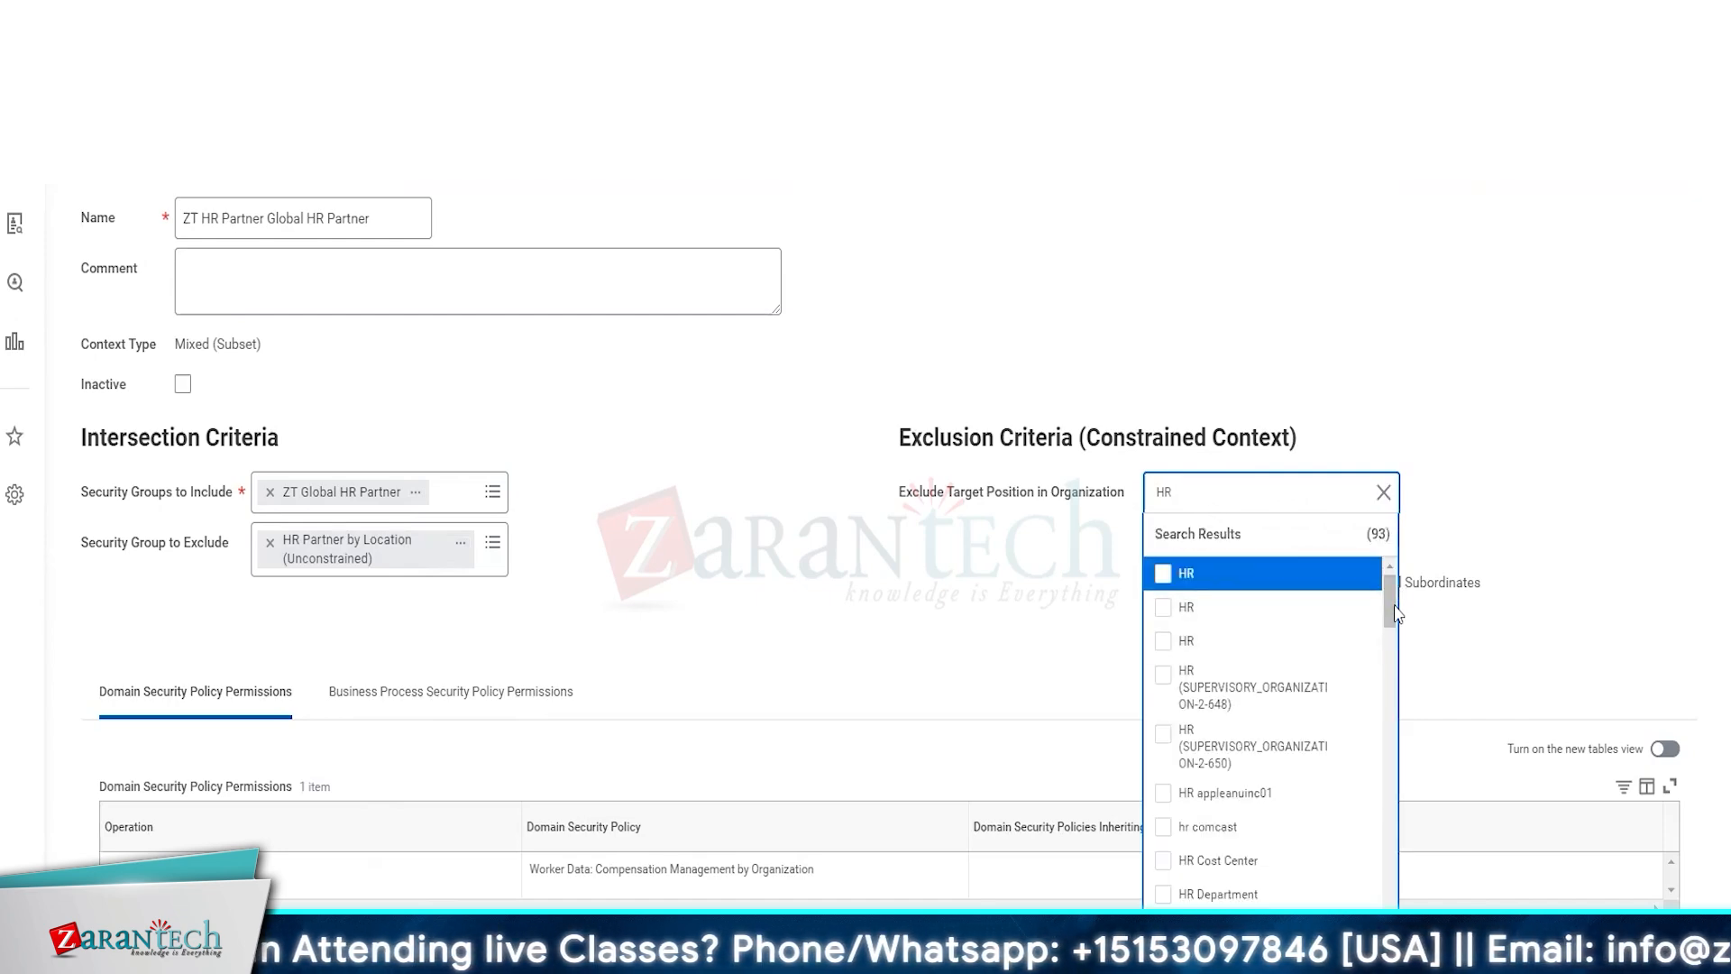
pyautogui.moveTo(1394, 600); pyautogui.dragTo(1385, 647)
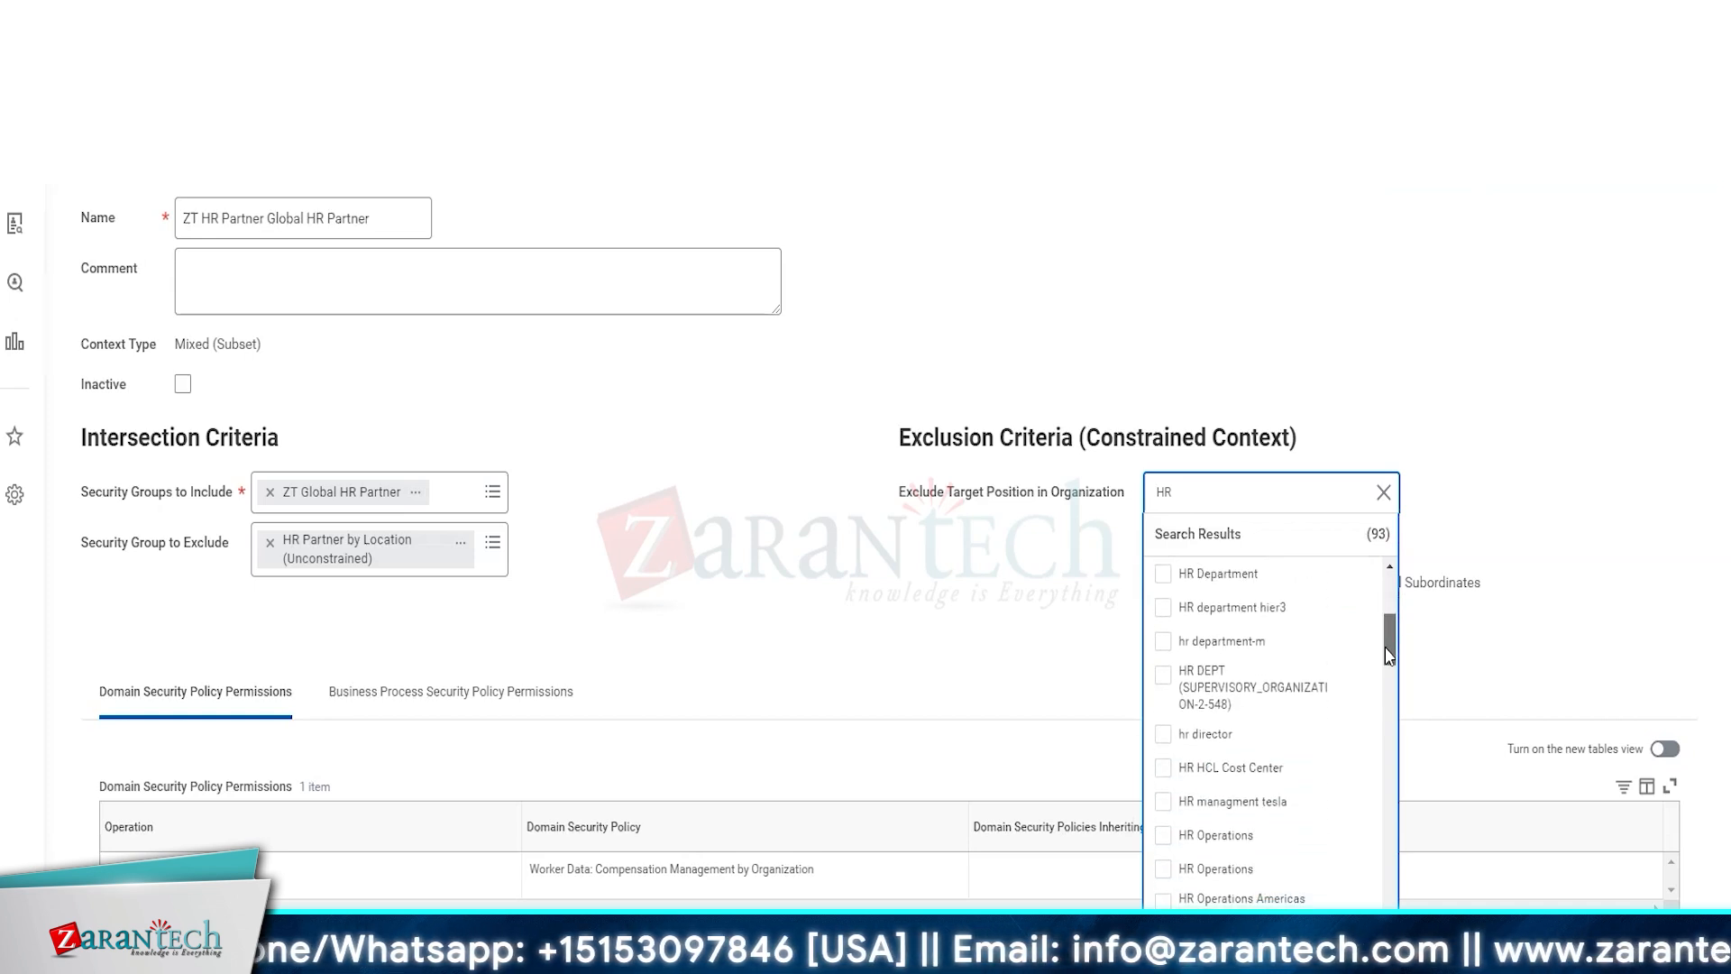
pyautogui.click(1172, 836)
pyautogui.click(1165, 907)
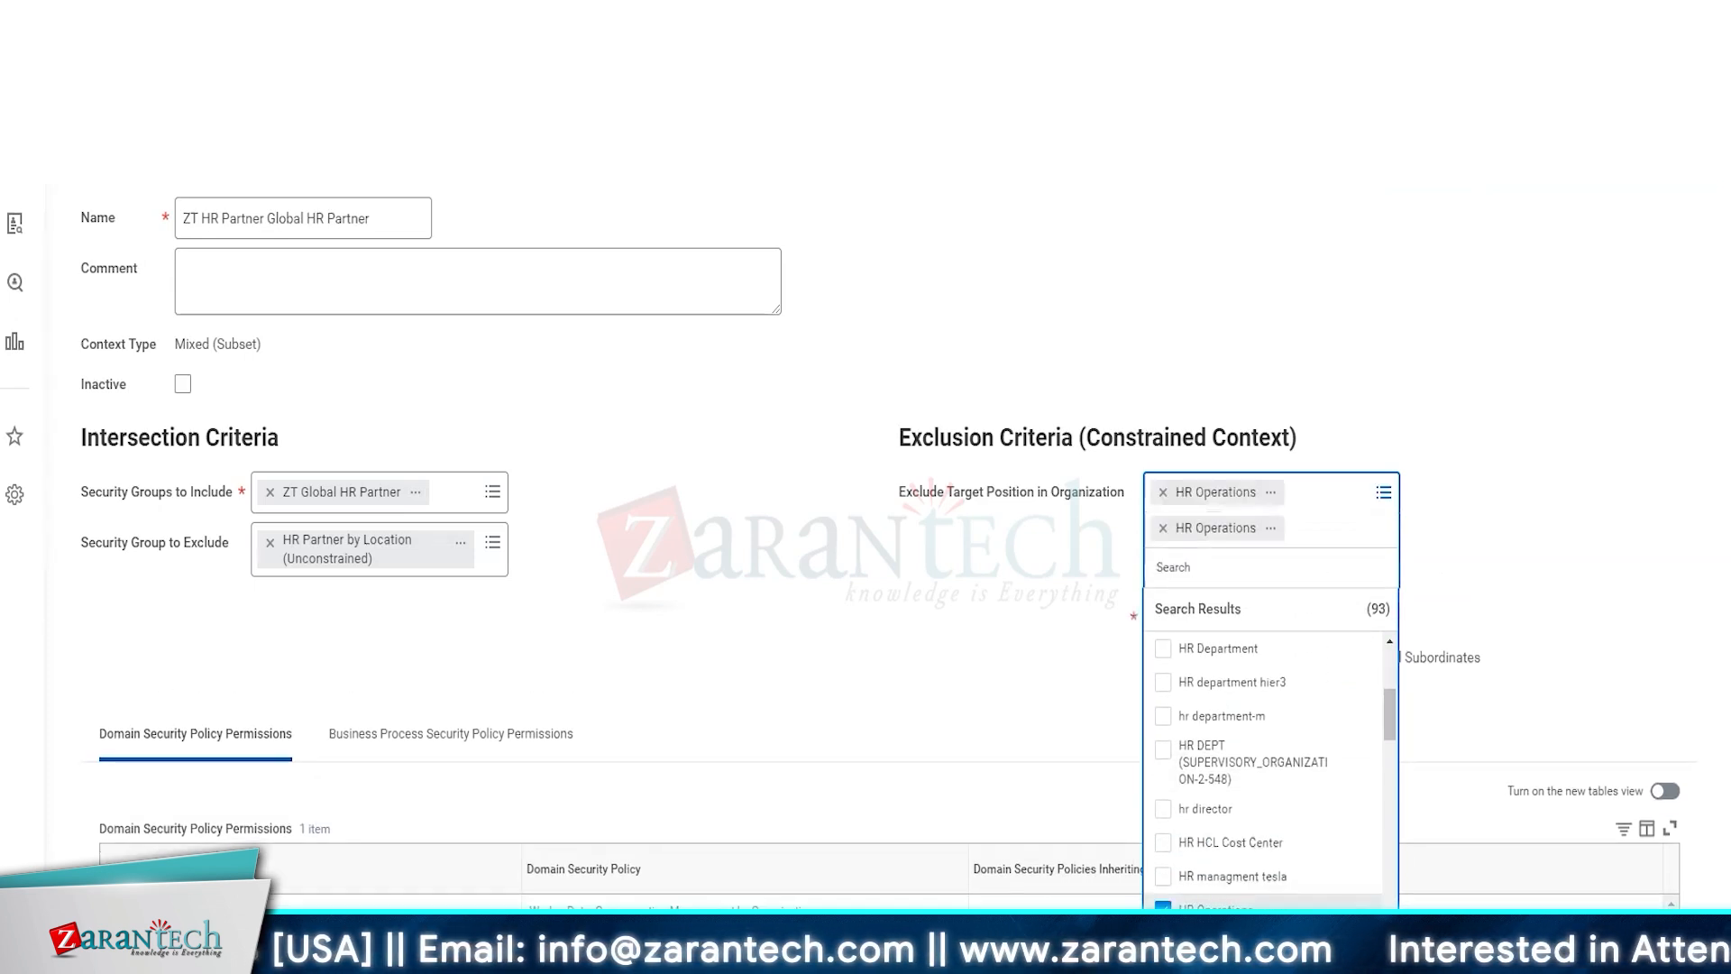
pyautogui.moveTo(1395, 728); pyautogui.dragTo(1378, 773)
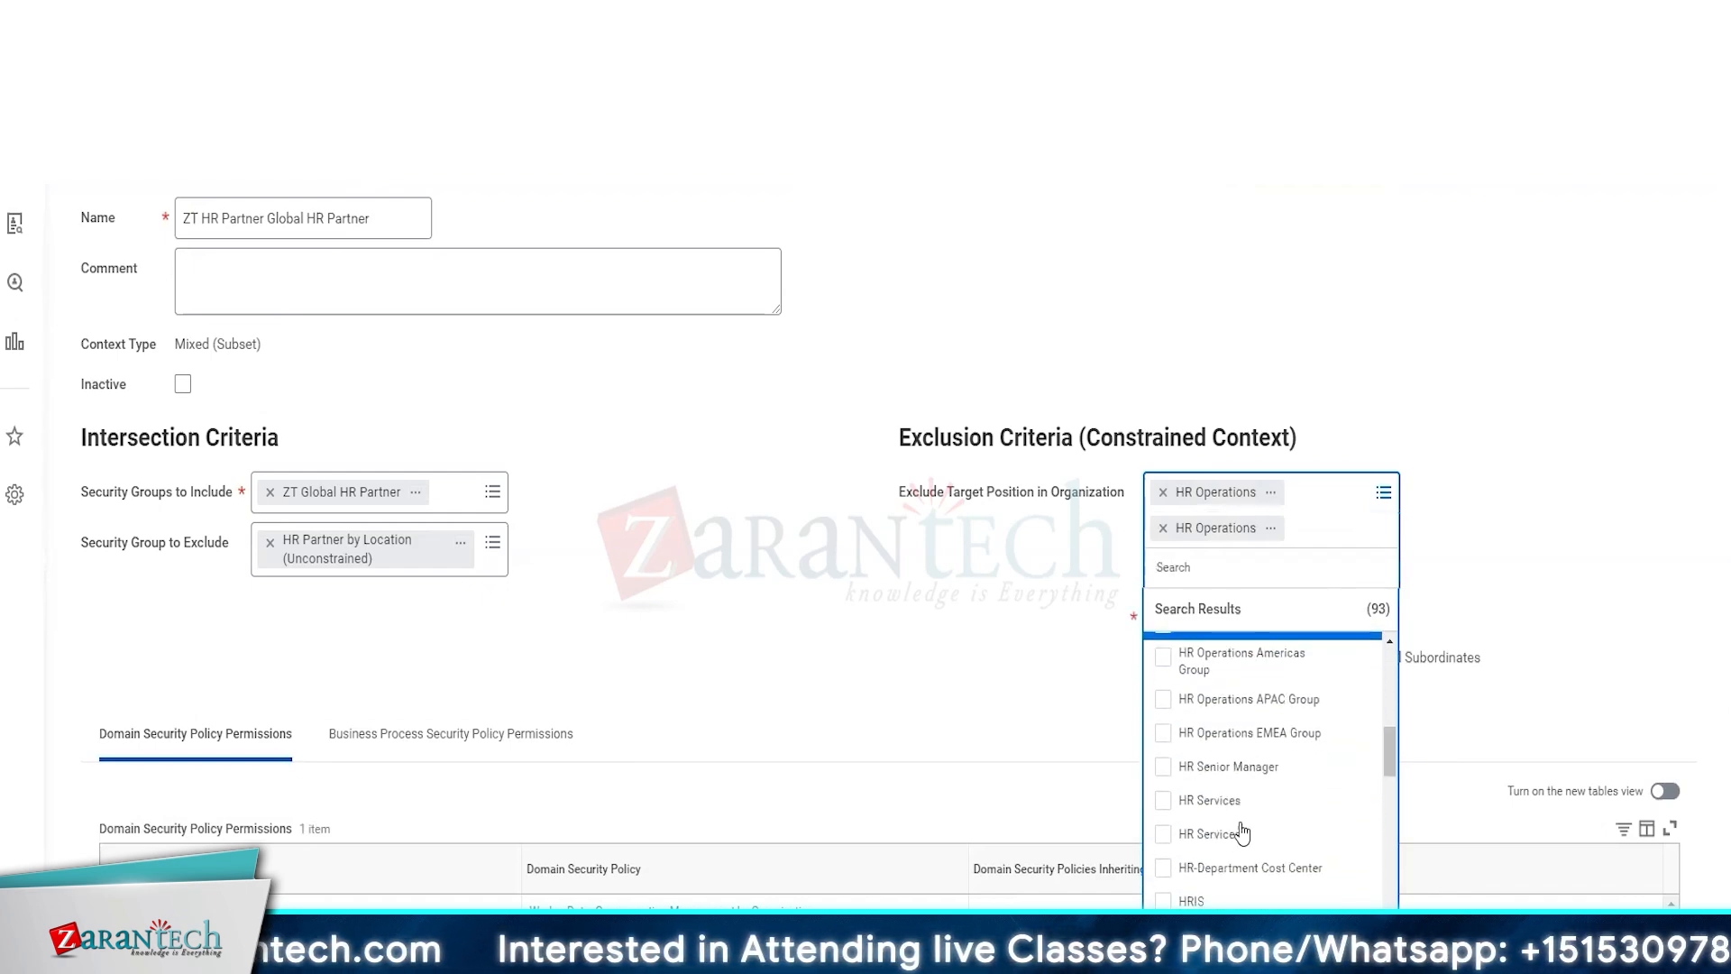
pyautogui.click(1164, 807)
pyautogui.click(1209, 872)
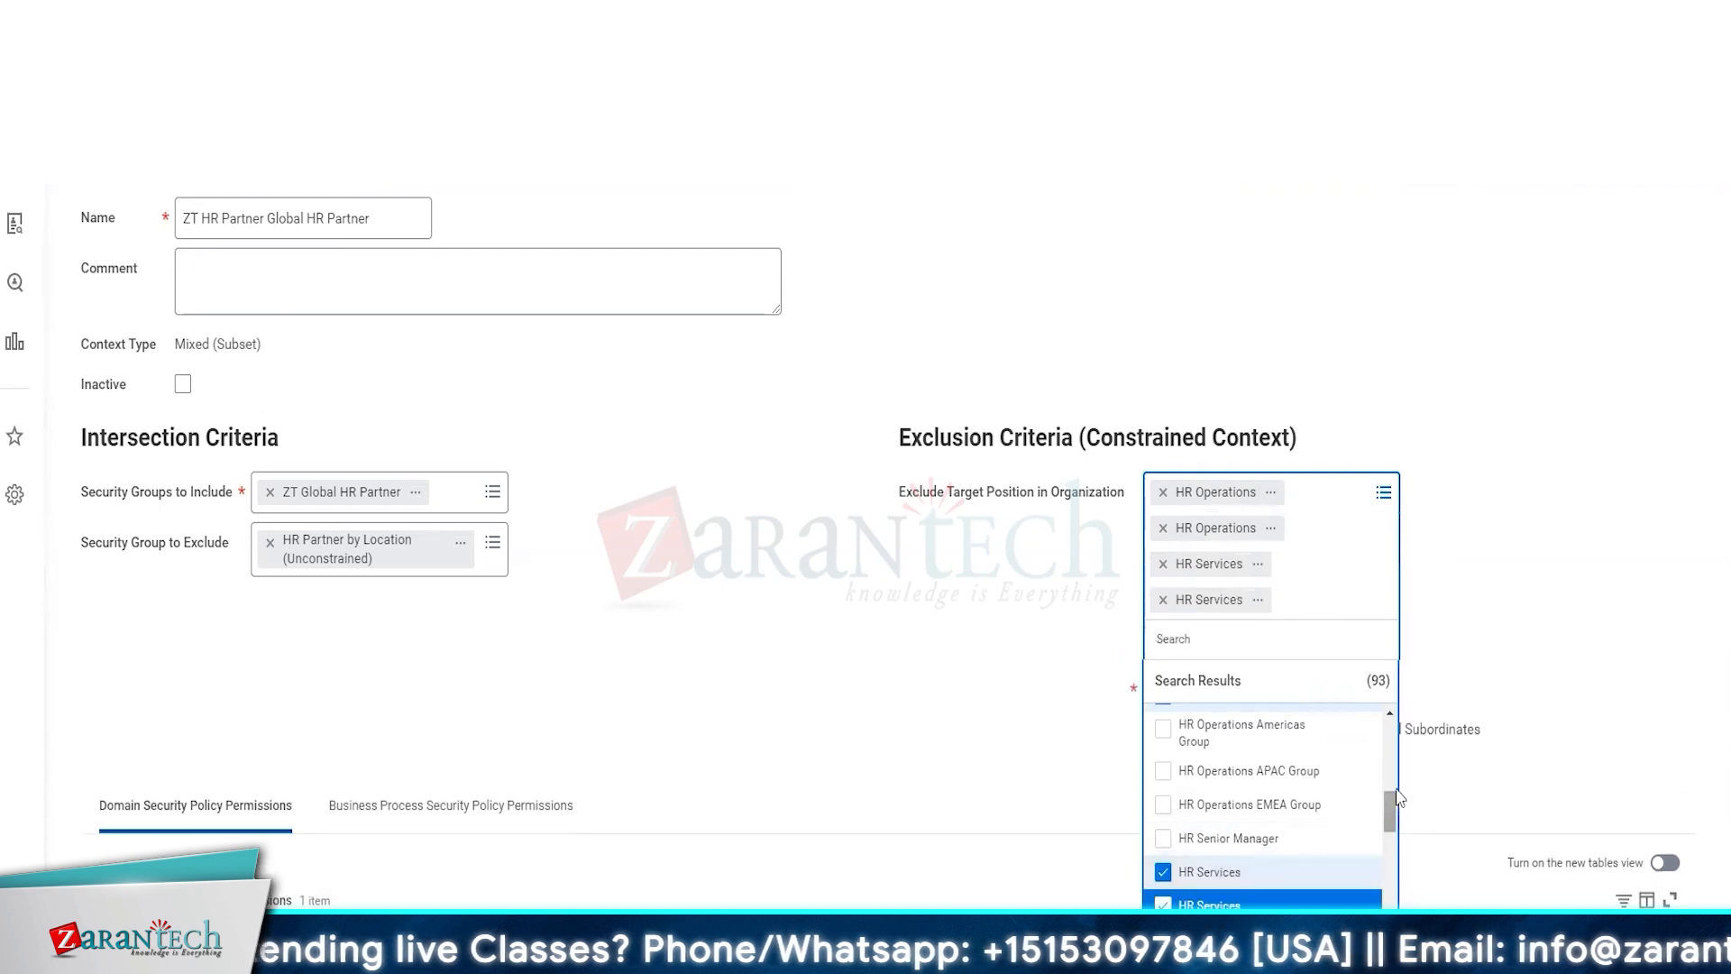
pyautogui.moveTo(1388, 790); pyautogui.dragTo(1387, 827)
pyautogui.scroll(-5, 1385, 829)
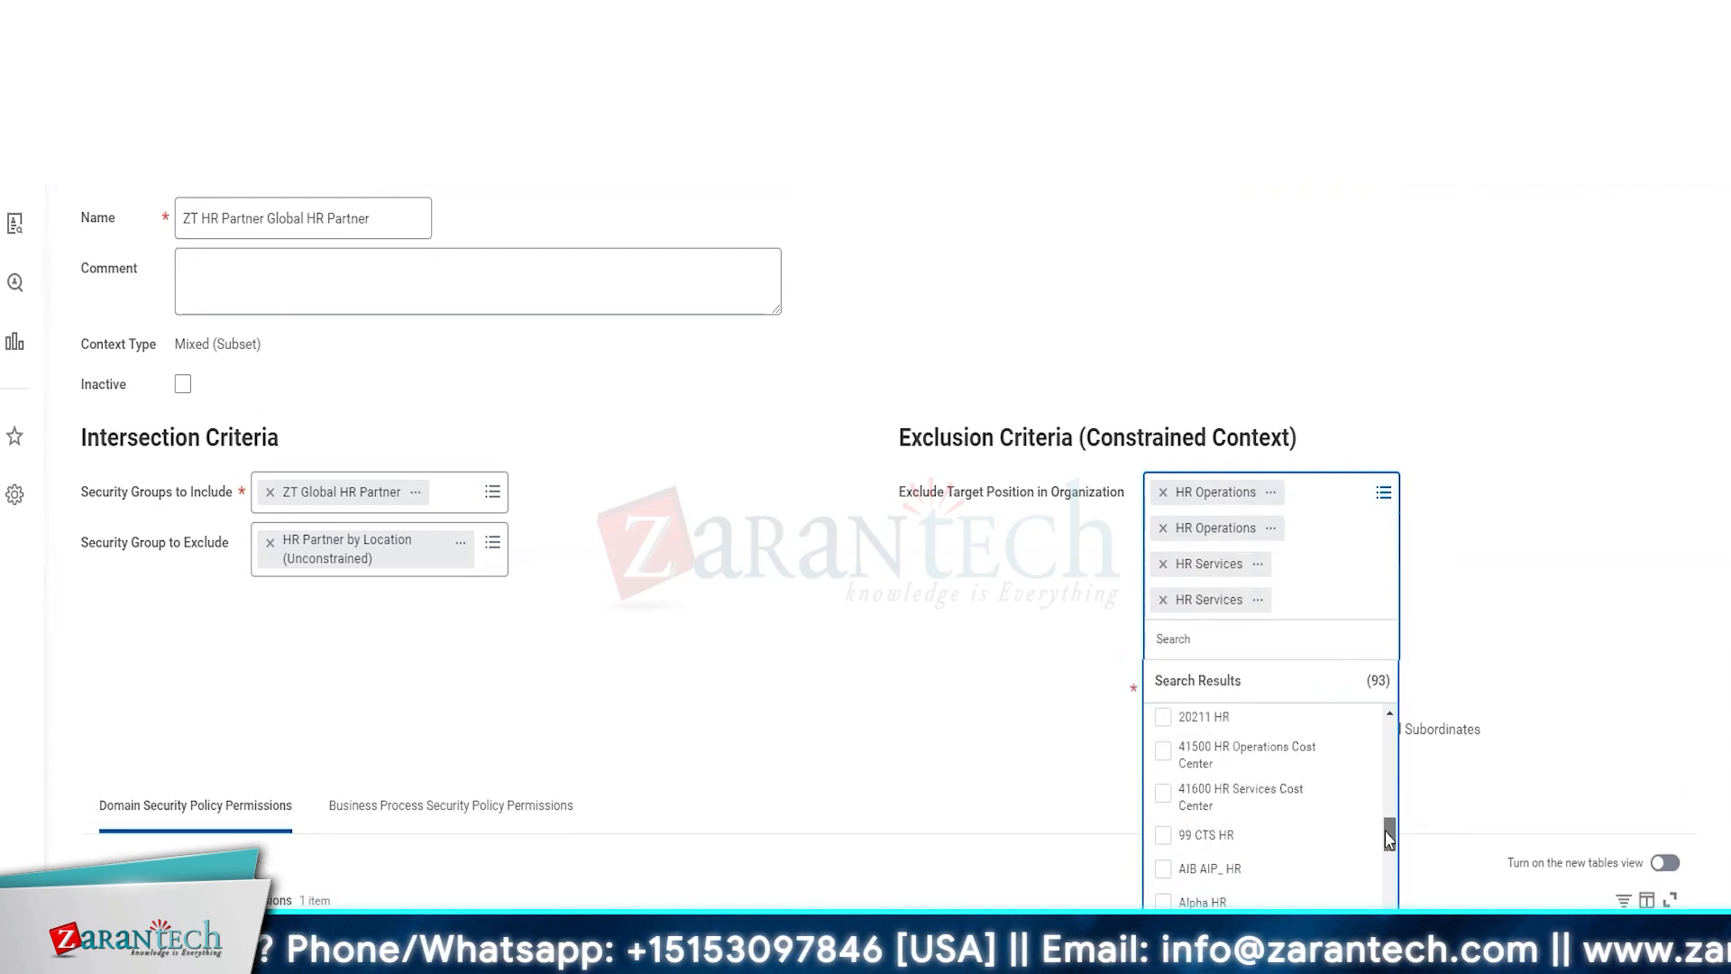
pyautogui.click(965, 773)
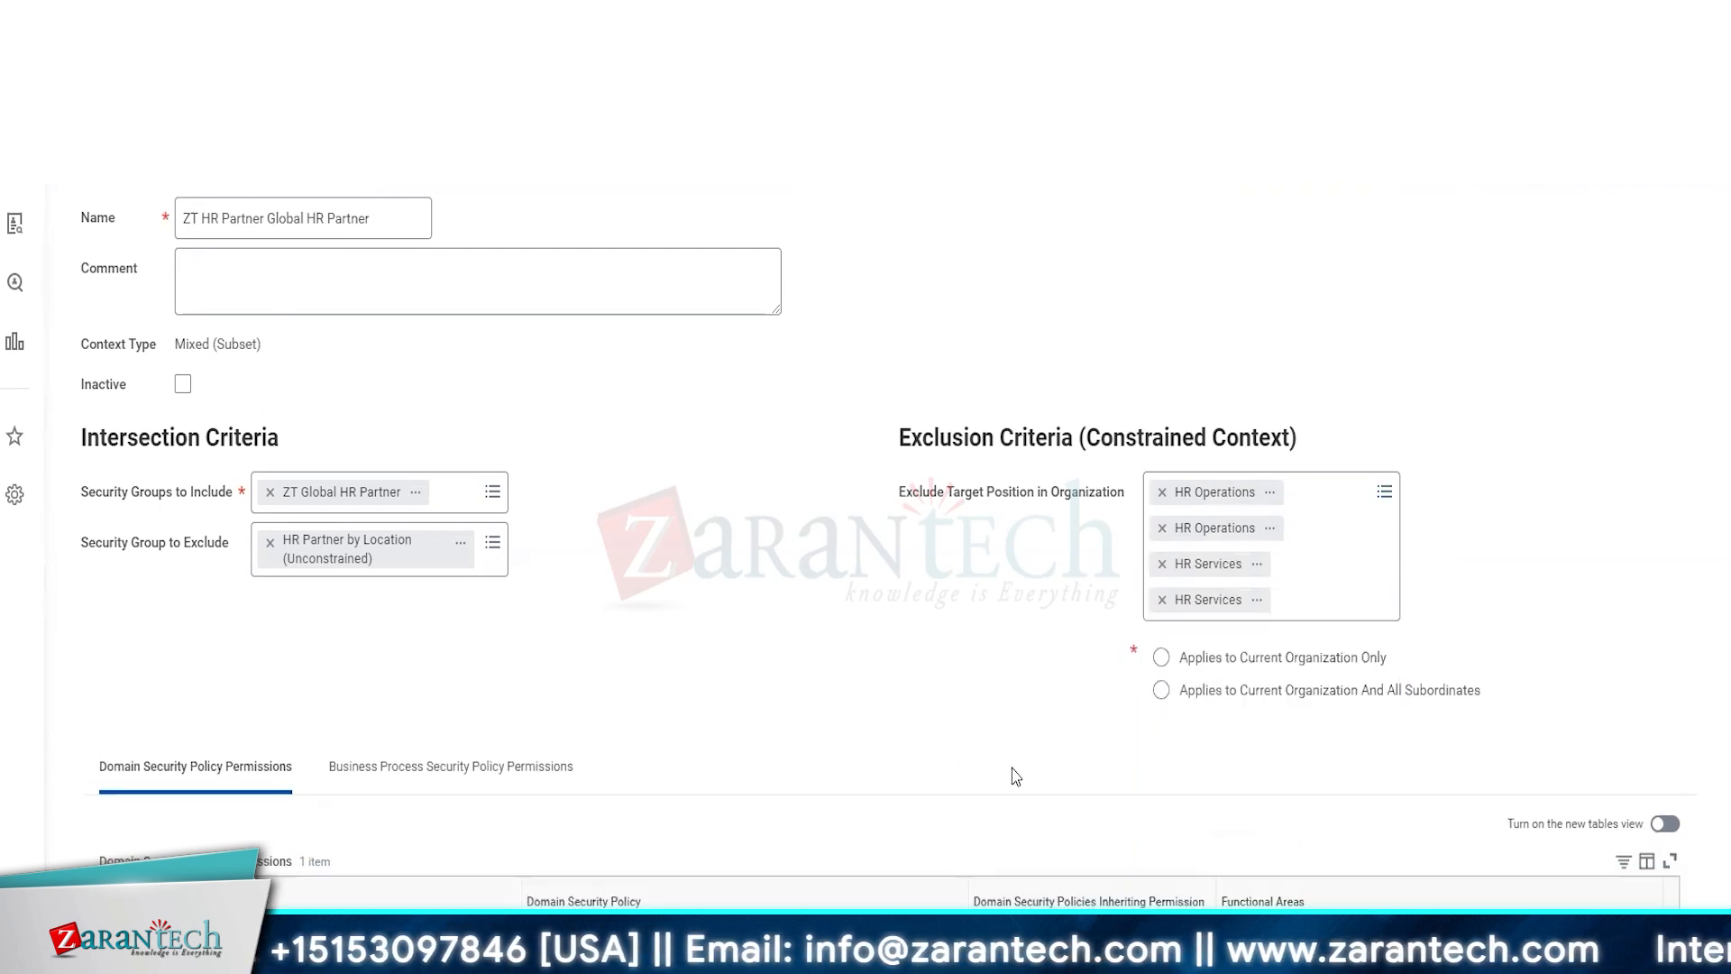
pyautogui.click(1161, 690)
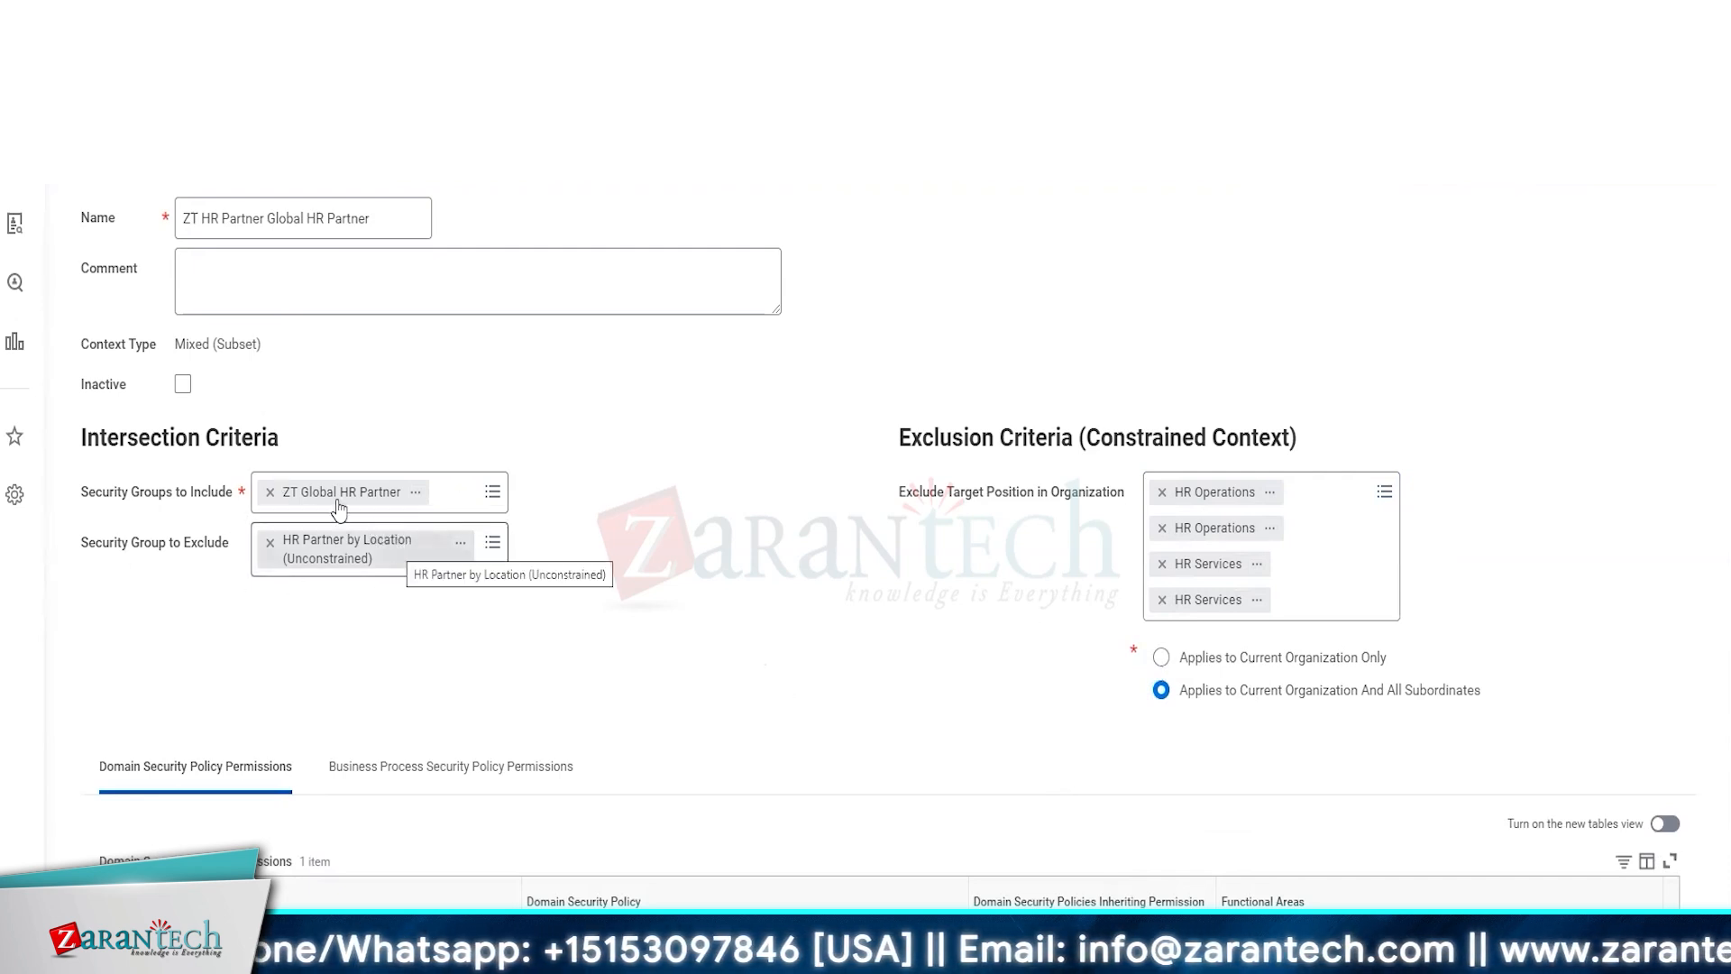
# Open and close the HR Operations supervisory organization details
pyautogui.click(420, 499)
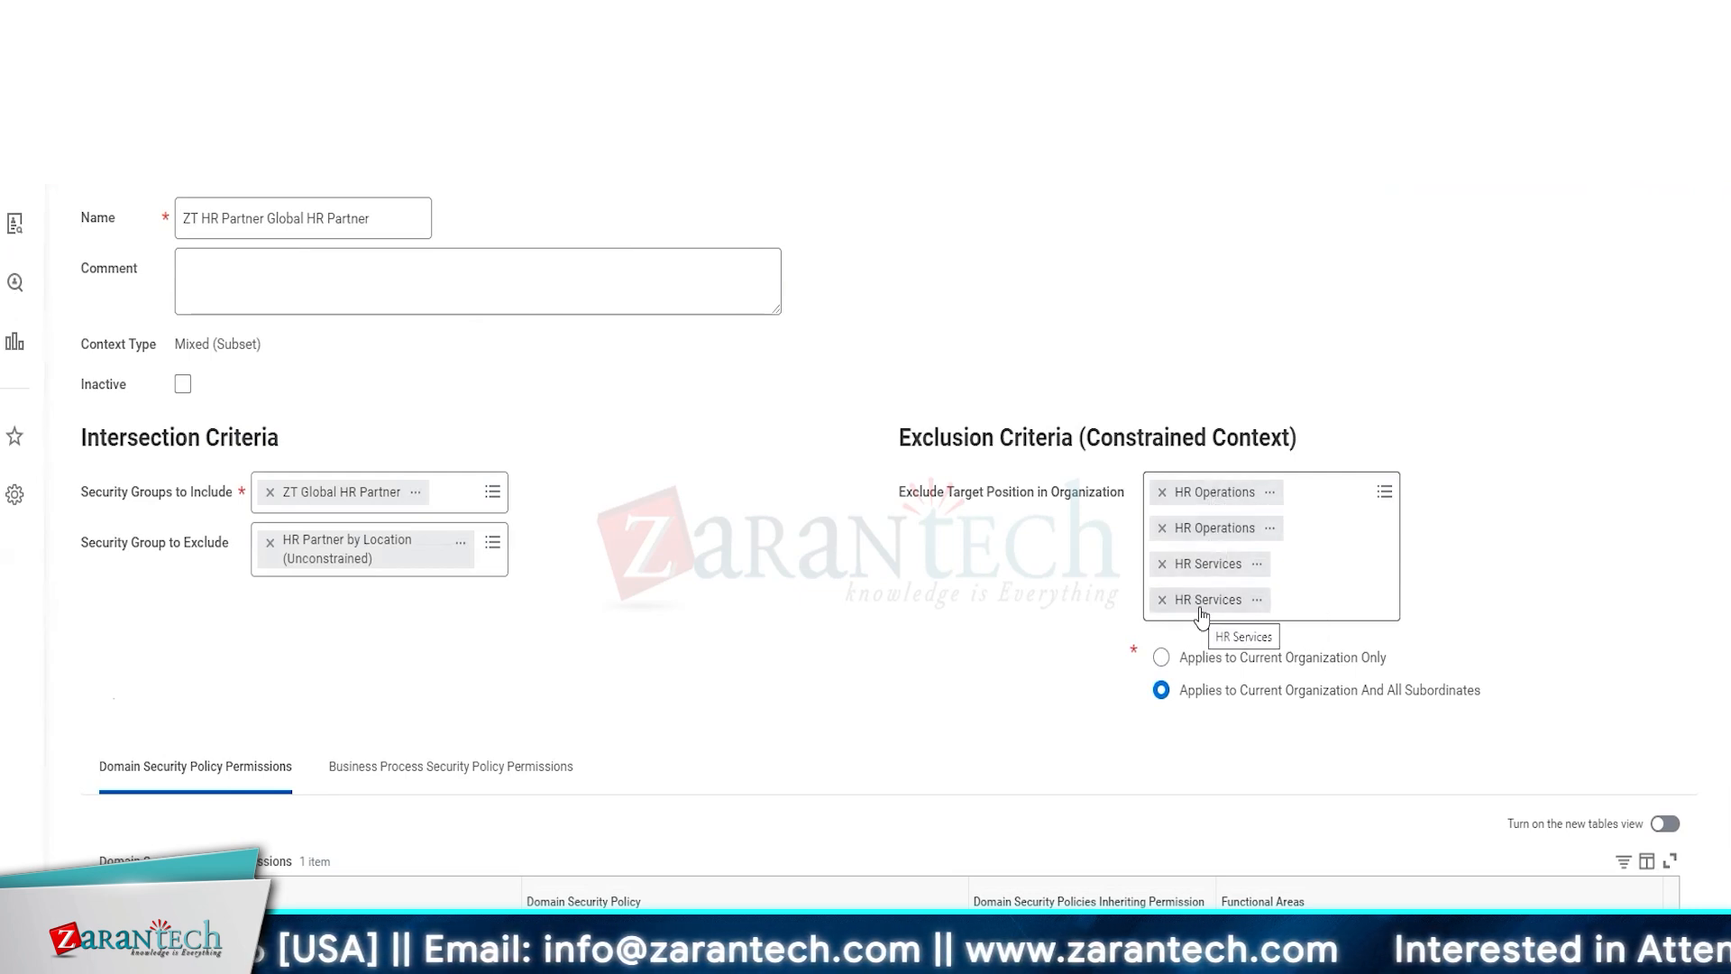
pyautogui.click(1274, 495)
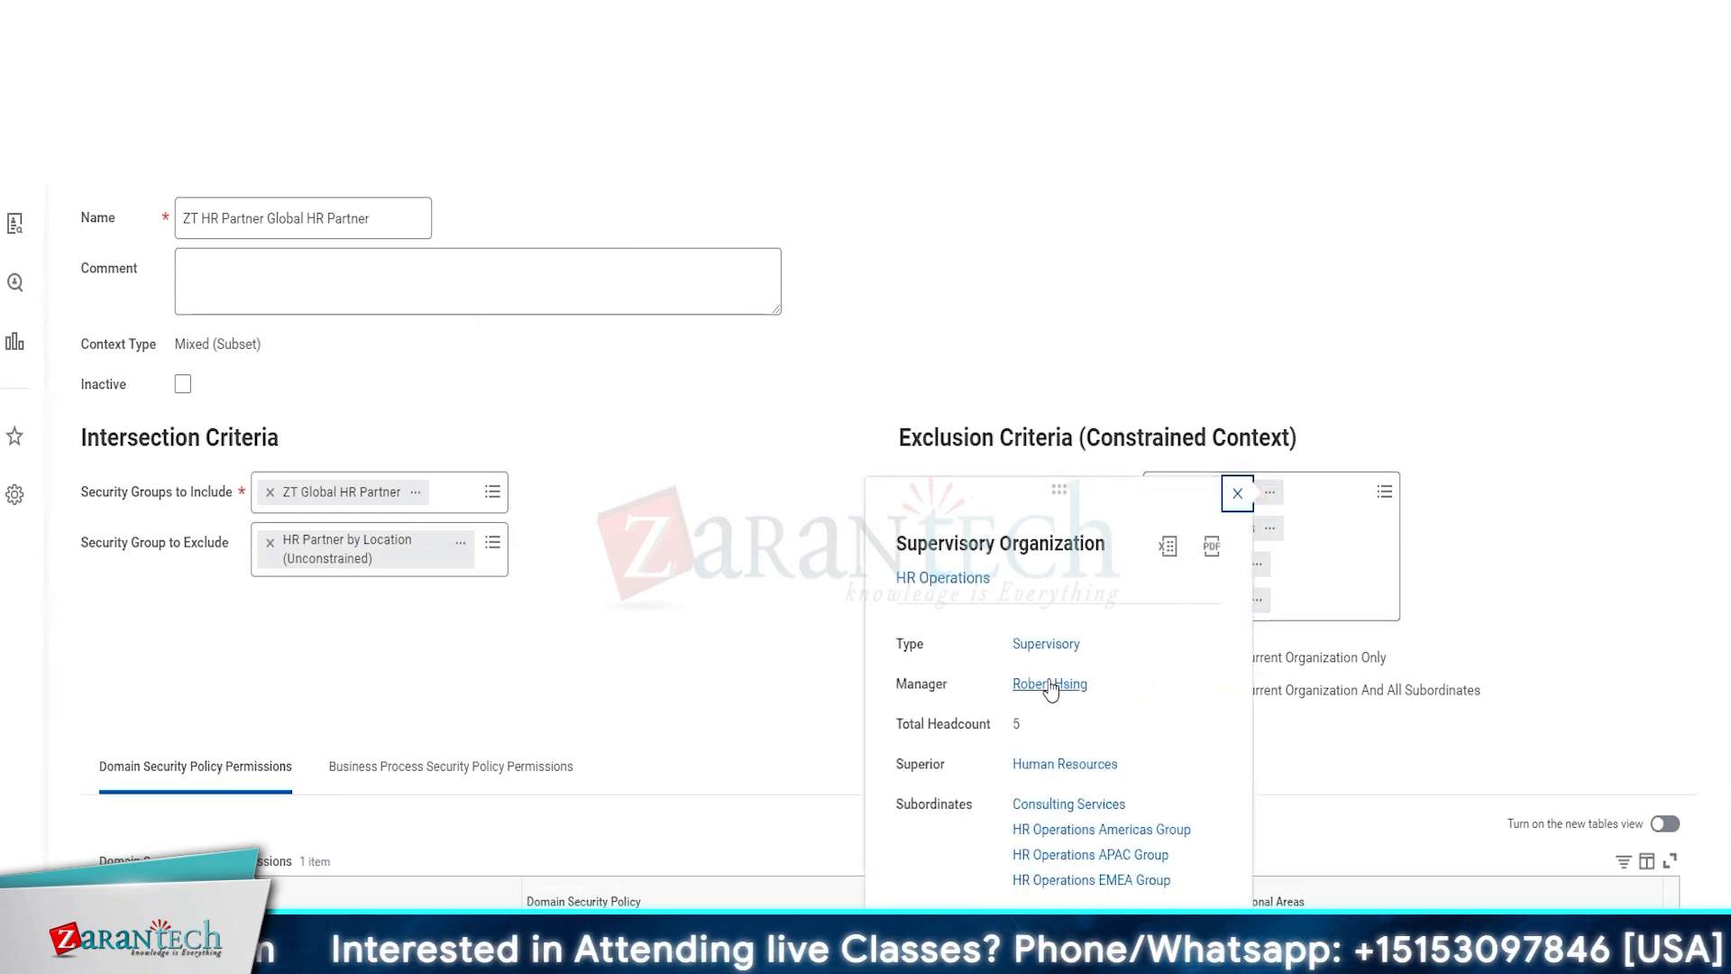
pyautogui.click(1236, 494)
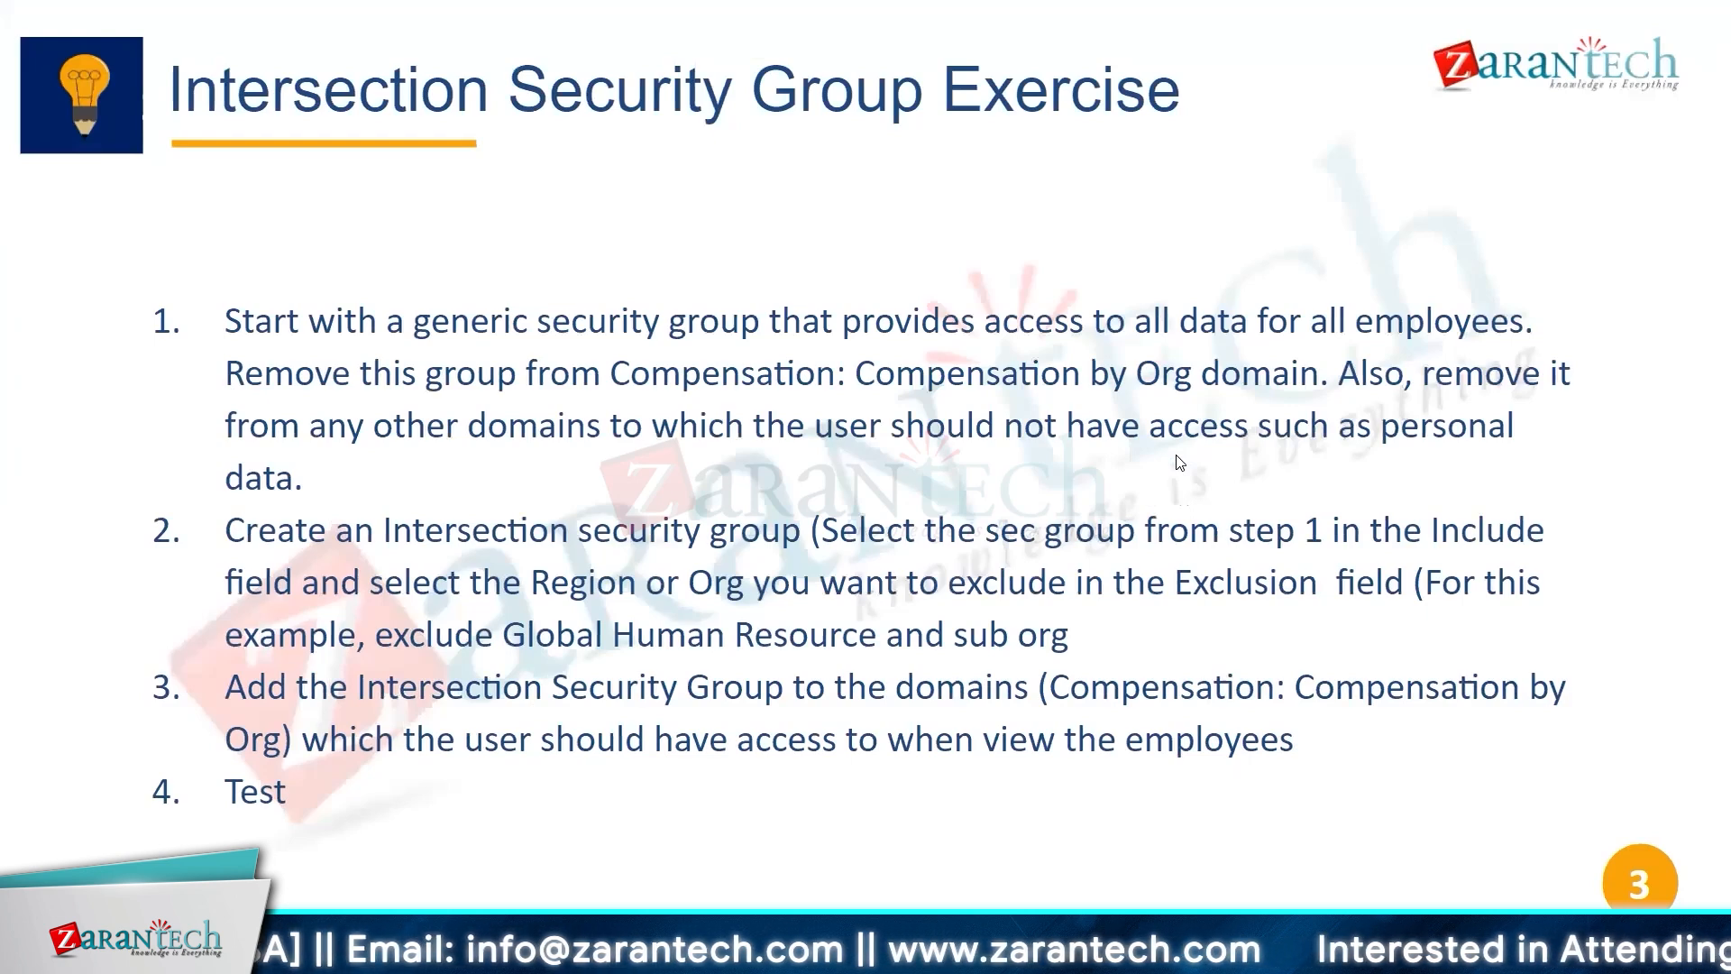
# Go back to the Security Real World Example 3 slide
pyautogui.press('pageup')
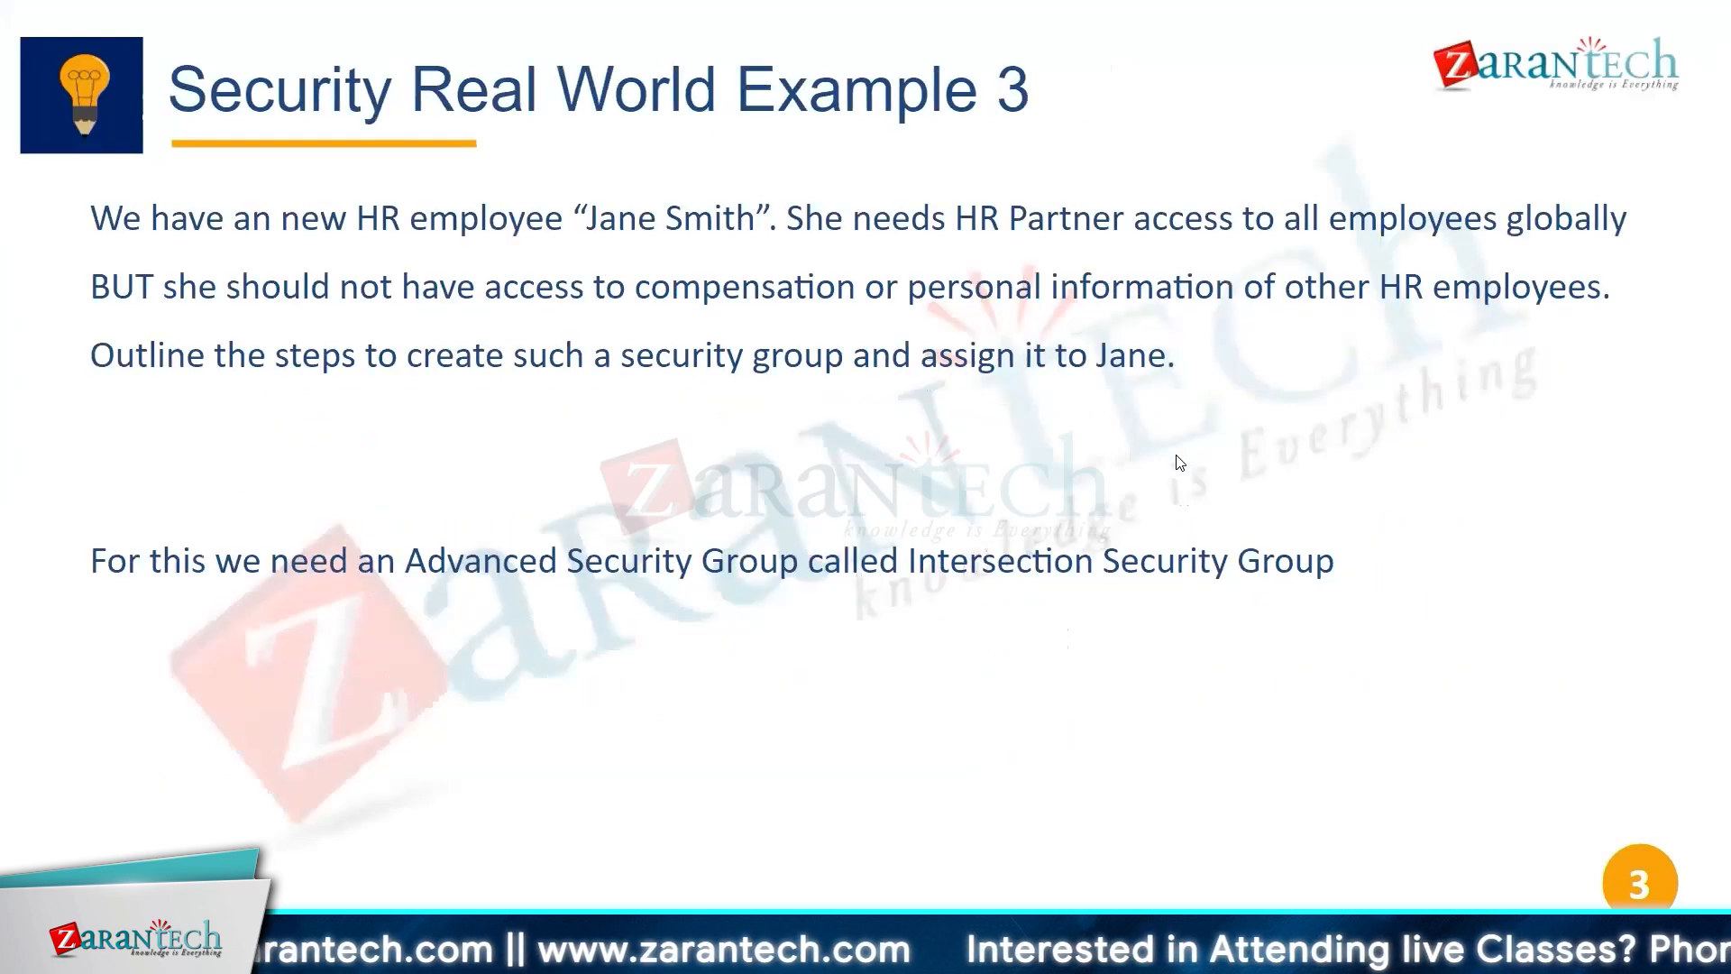
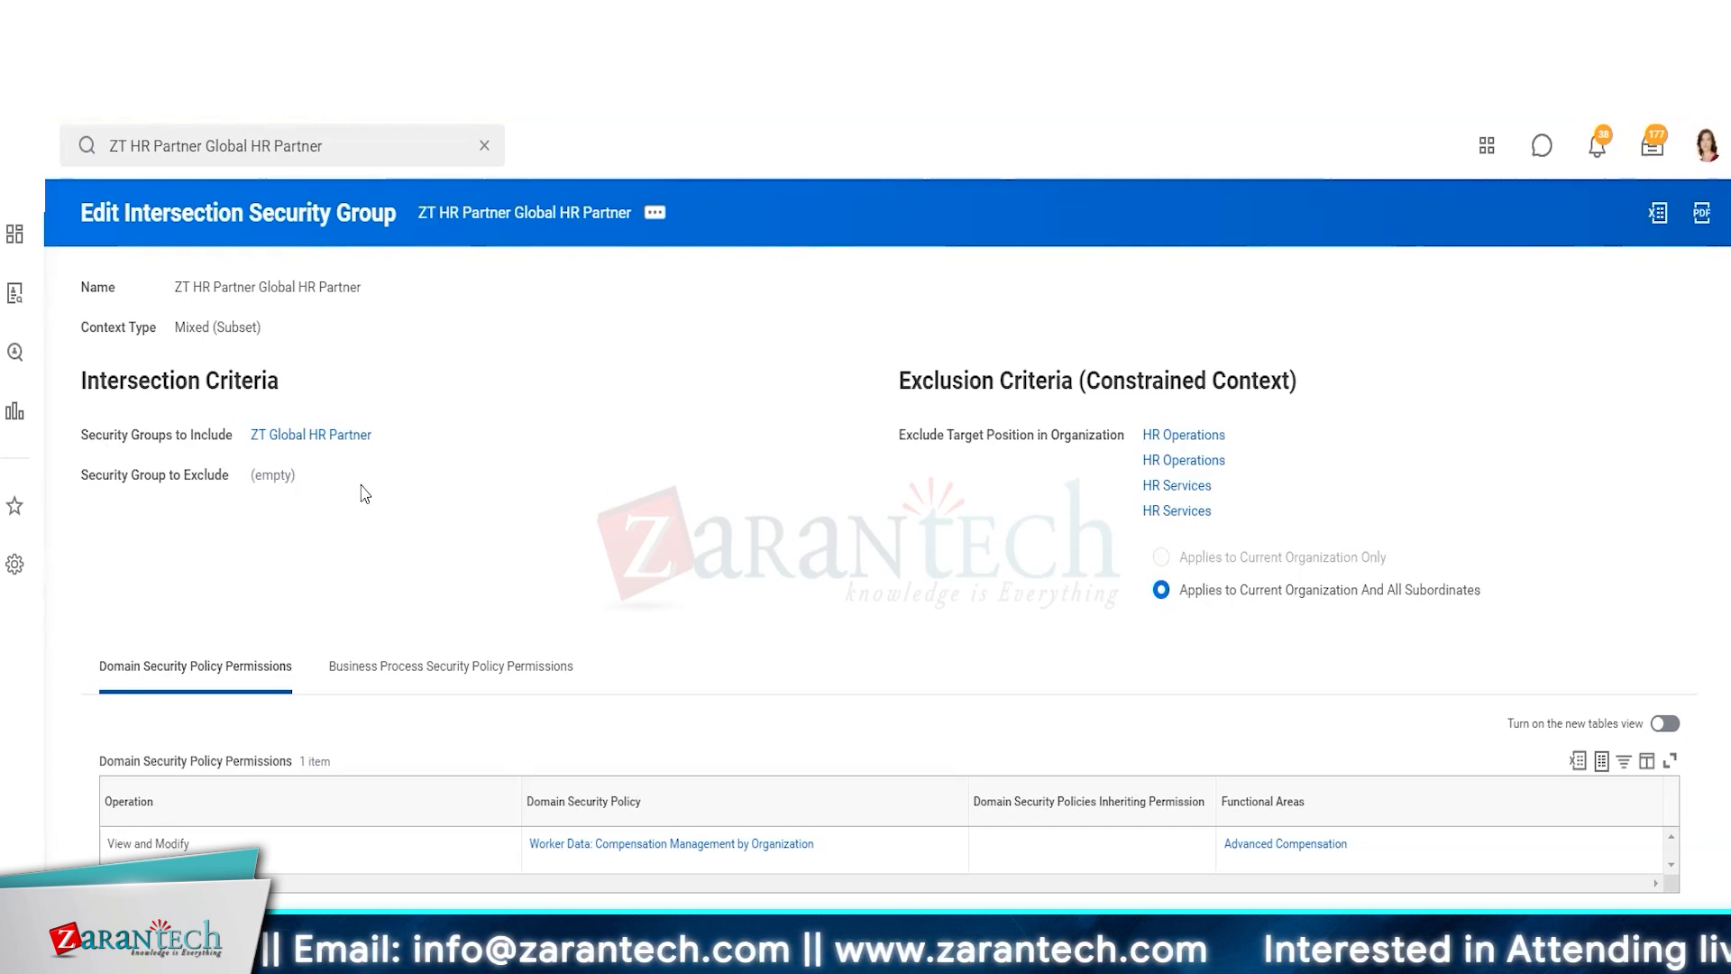
# Open the included ZT Global HR Partner security group to view its details
pyautogui.rightClick(348, 437)
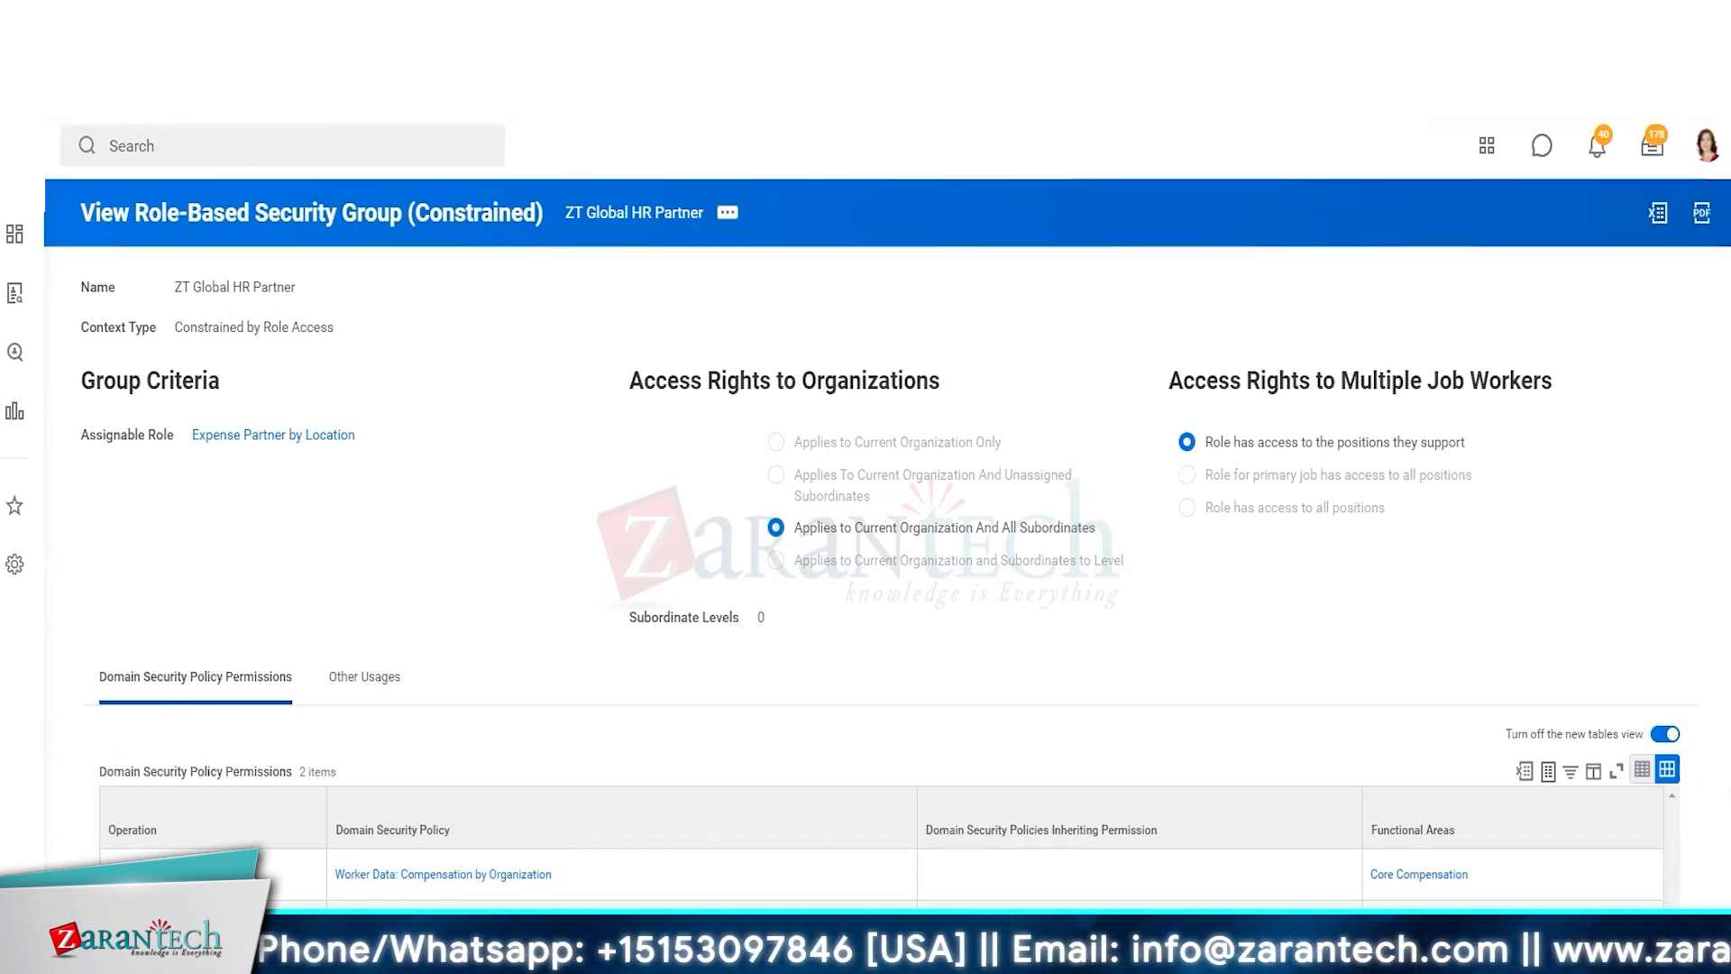
# View the HR Partner (By Location) security group and review its domain security policy permissions
pyautogui.click(351, 148)
pyautogui.write('view sec group')
pyautogui.press('Return')
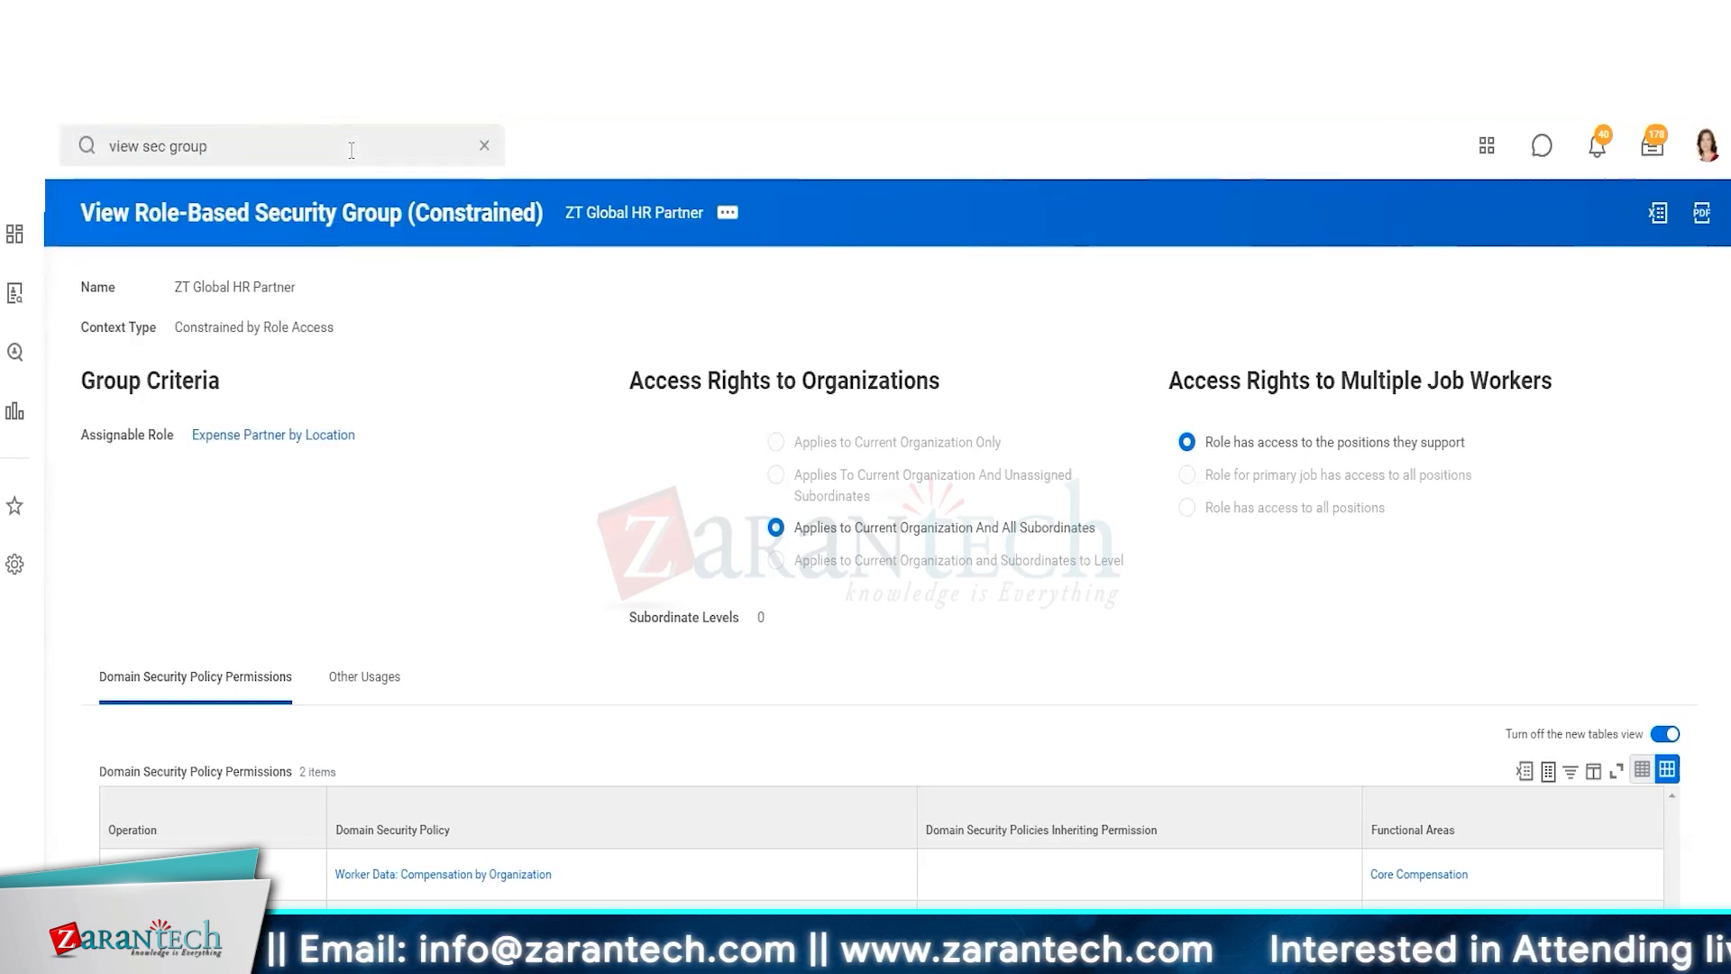
pyautogui.click(355, 350)
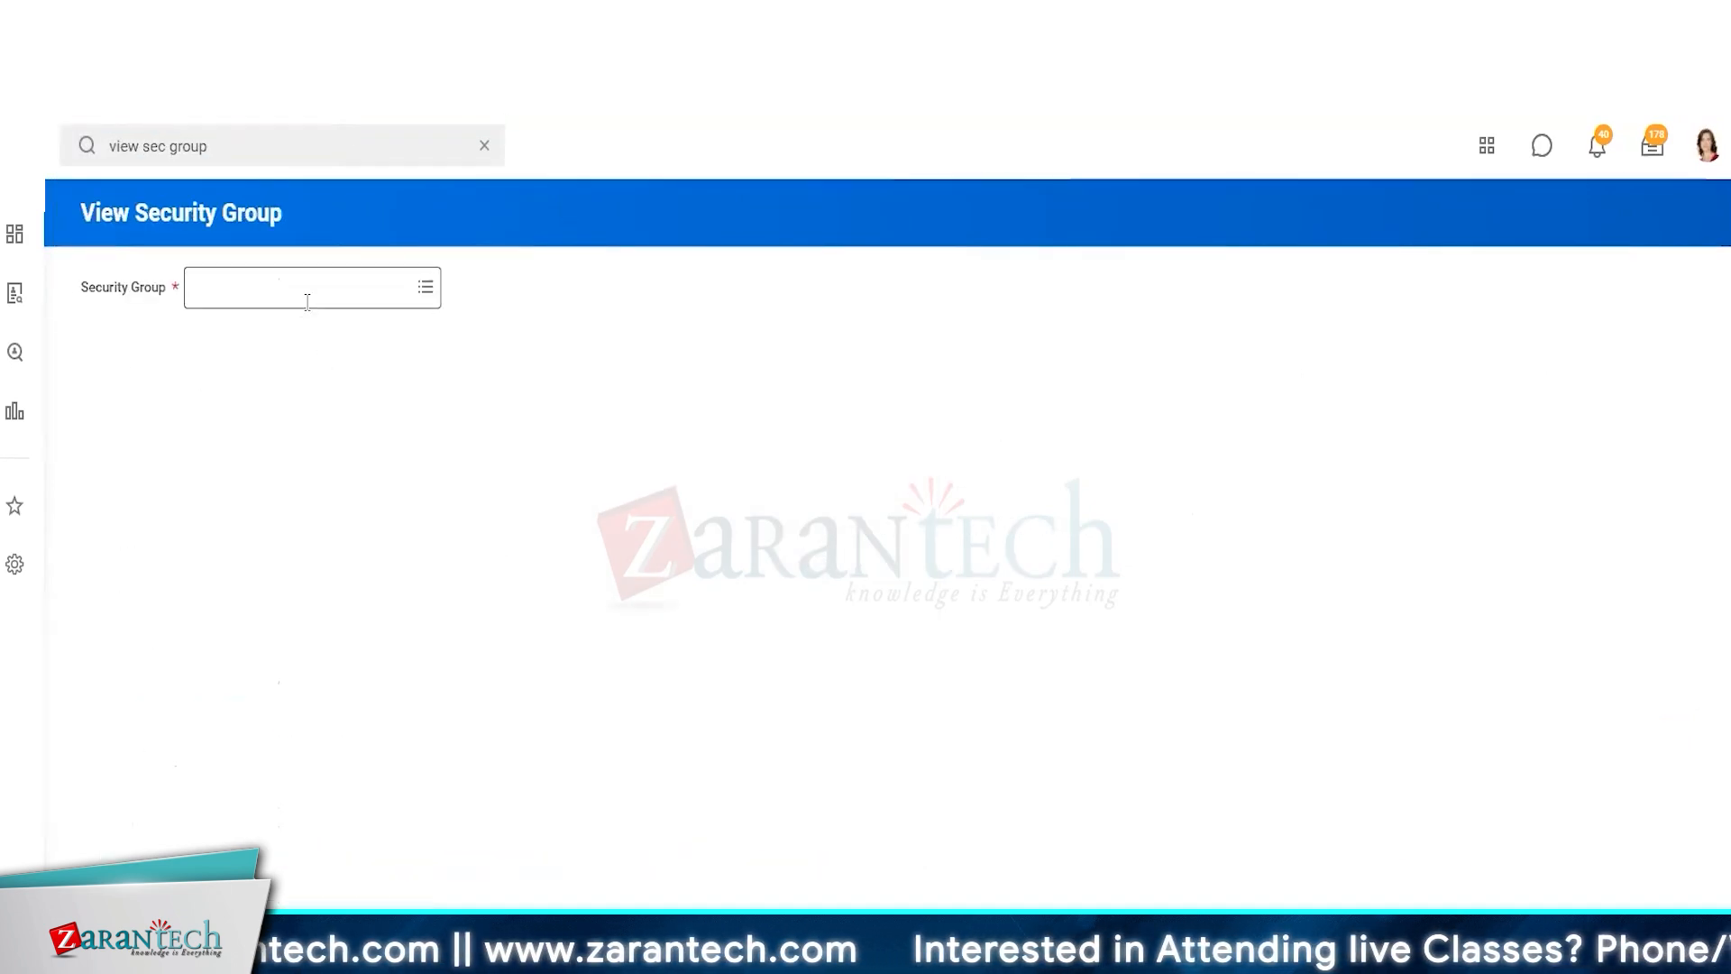
pyautogui.write('hr partner')
pyautogui.press('Return')
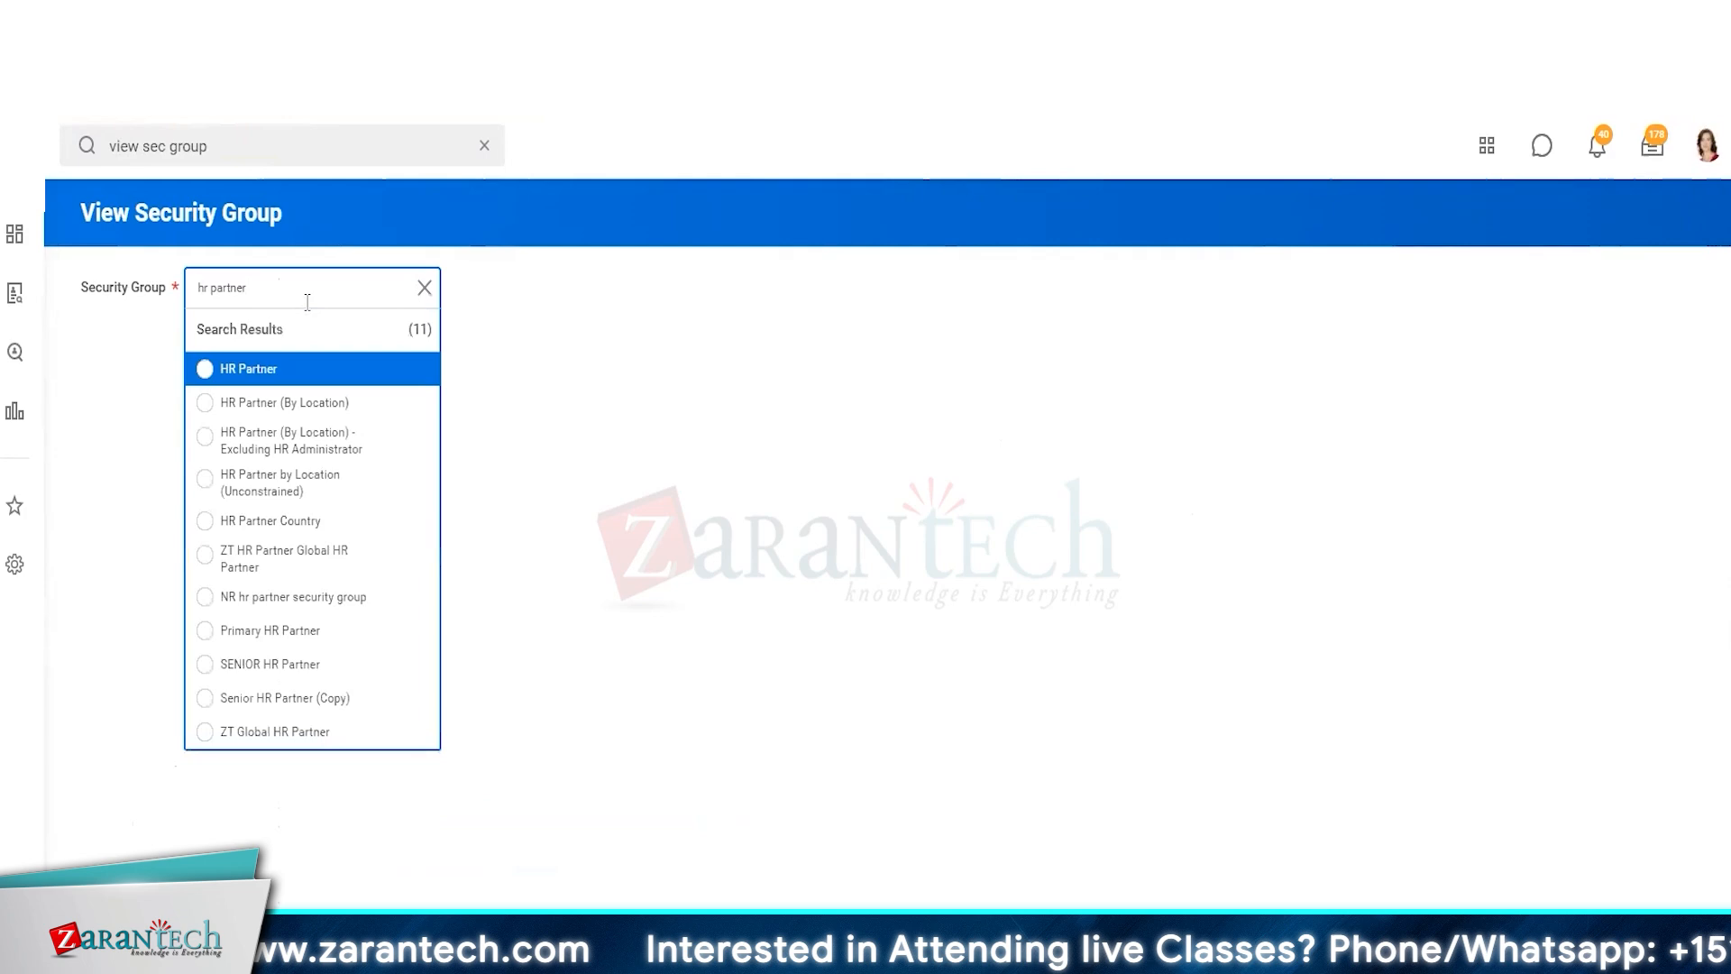
pyautogui.click(279, 401)
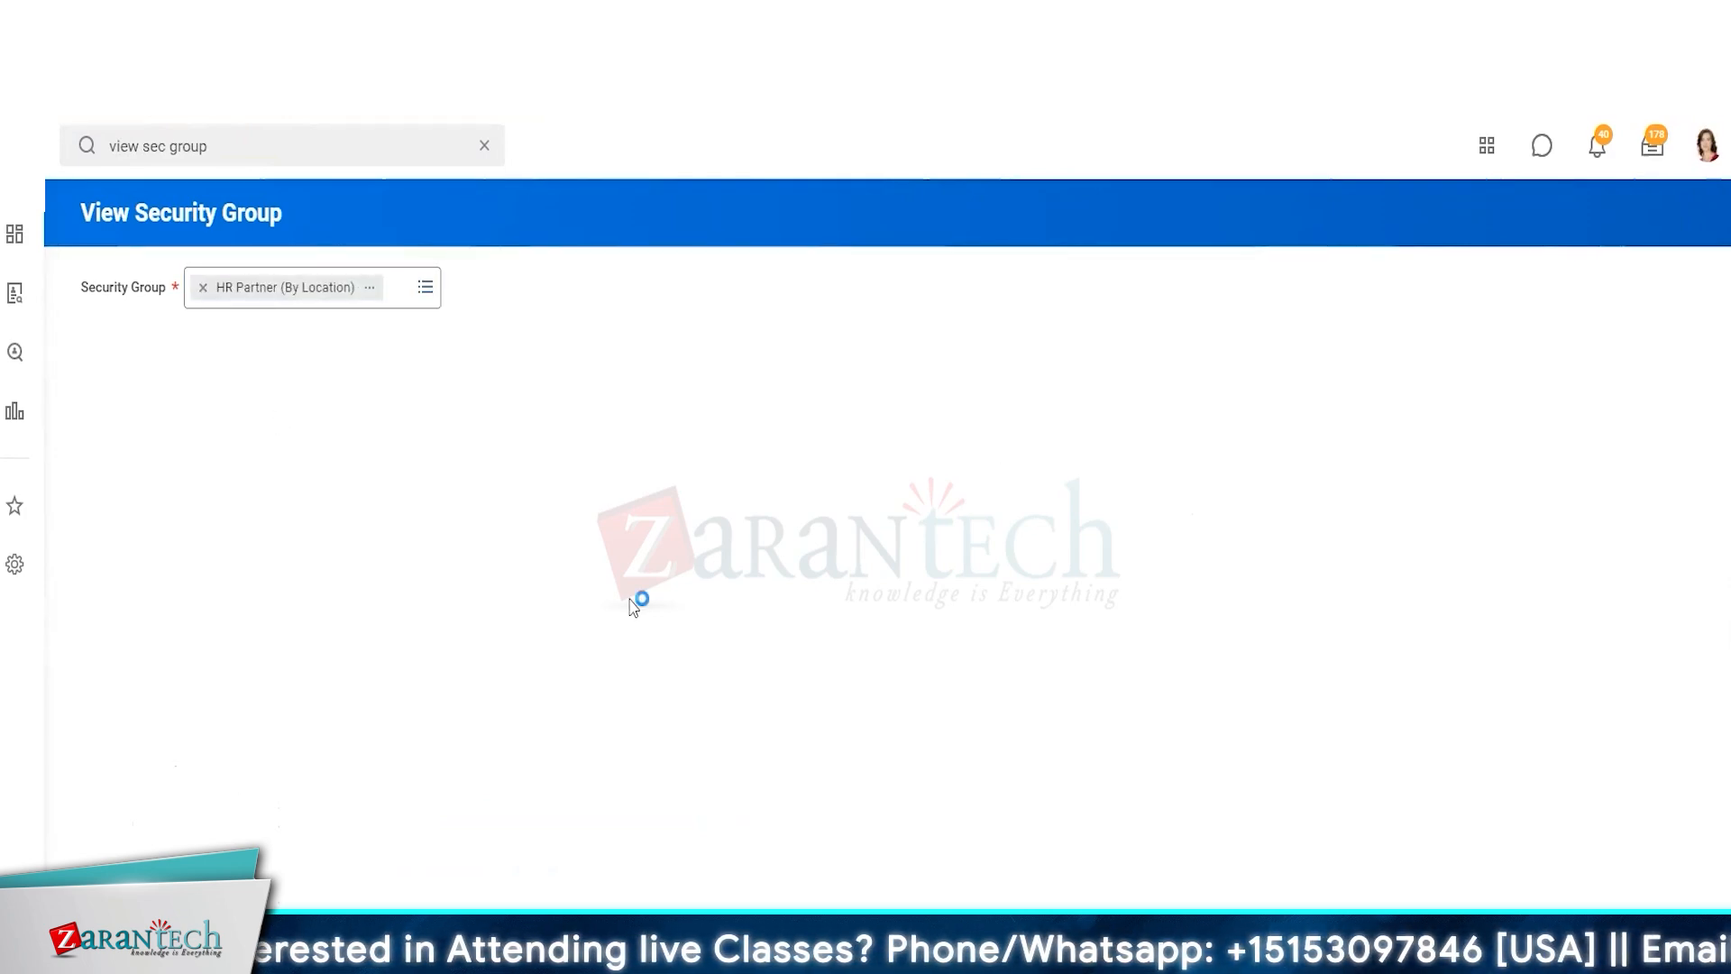
pyautogui.scroll(-6, 766, 221)
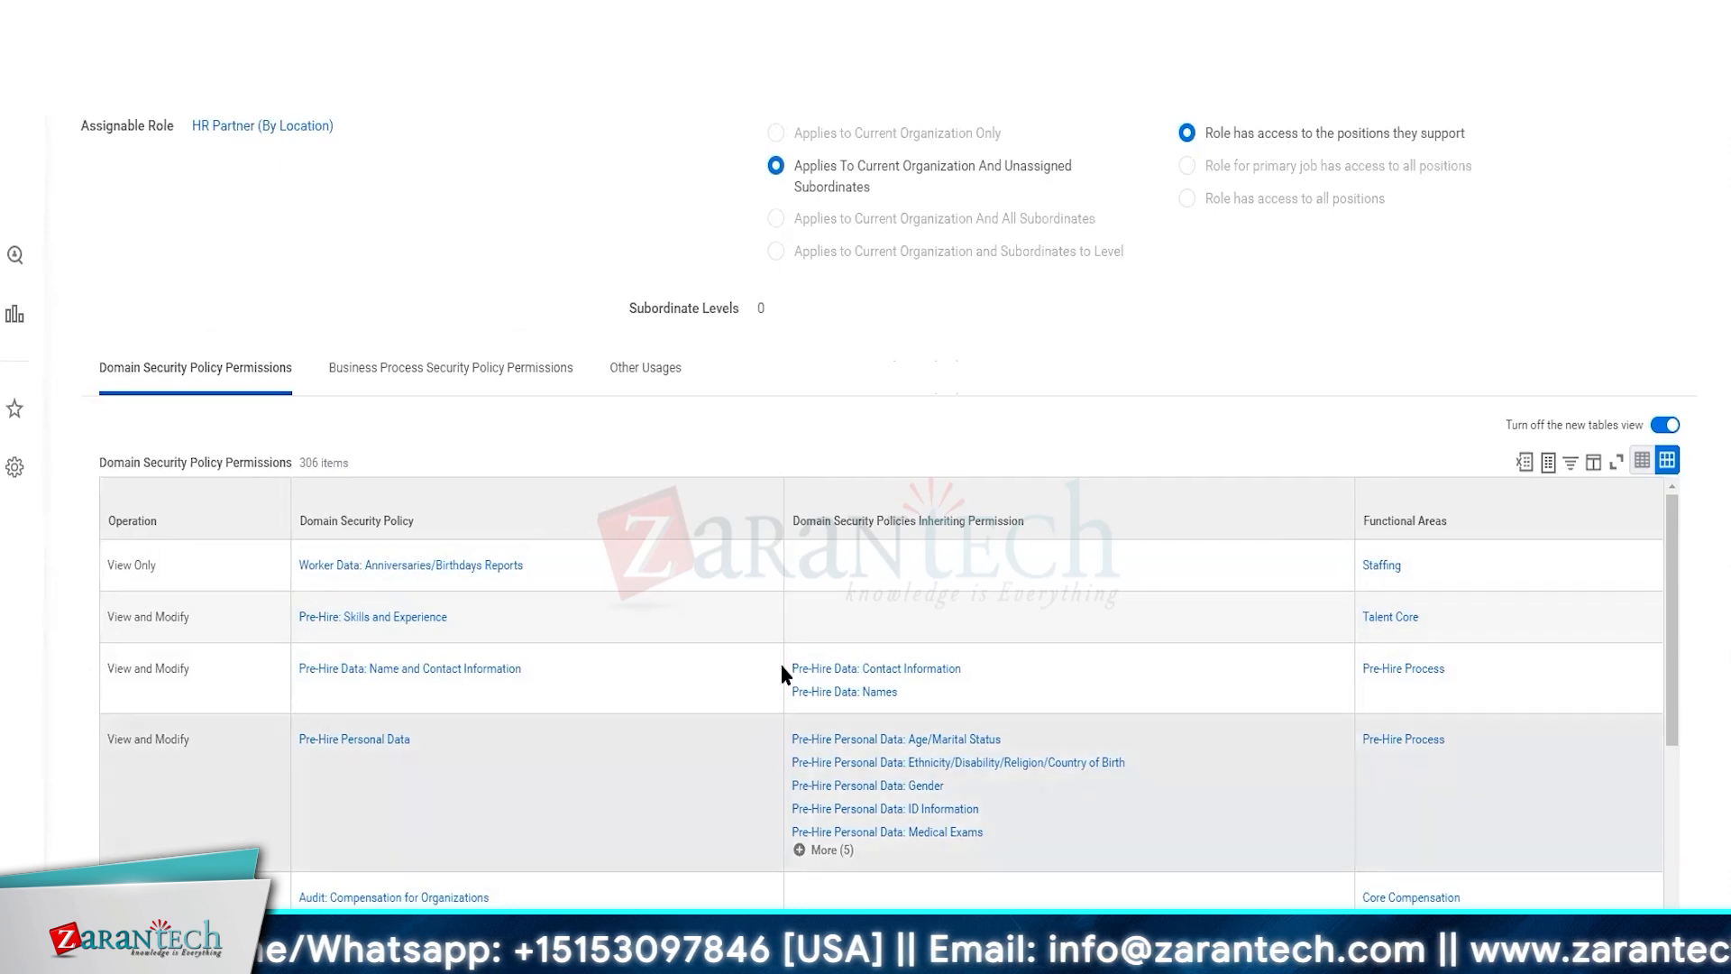
pyautogui.scroll(-1, 787, 667)
pyautogui.scroll(-10, 787, 667)
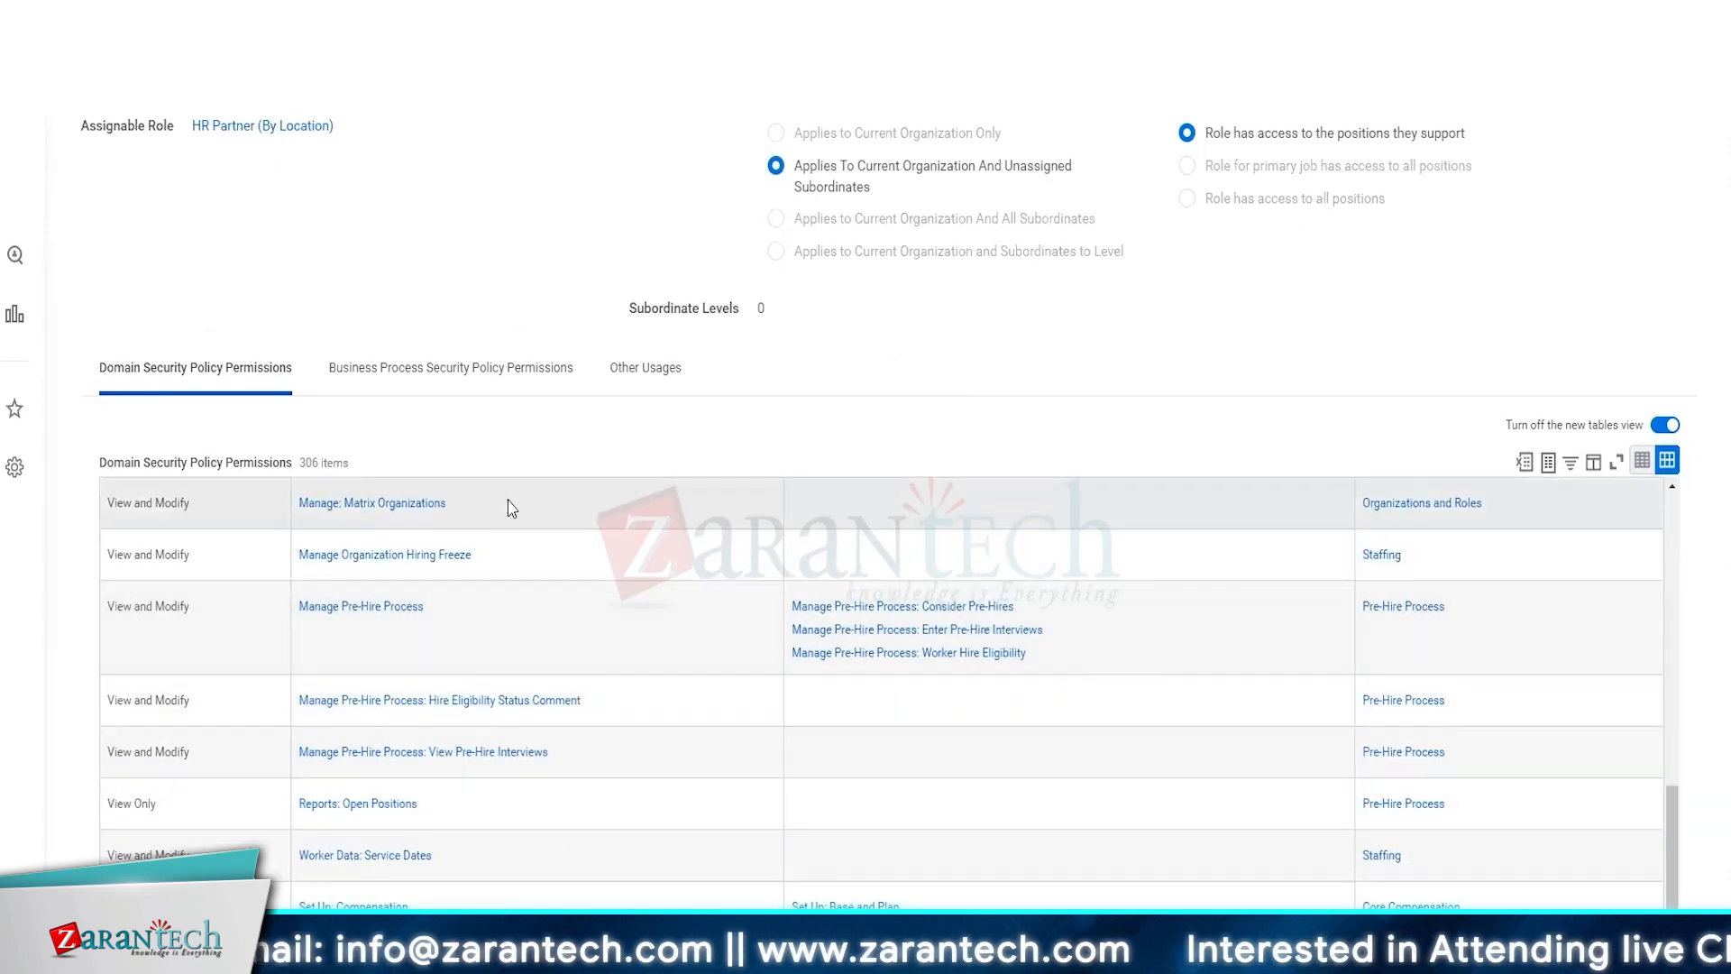
pyautogui.scroll(6, 537, 270)
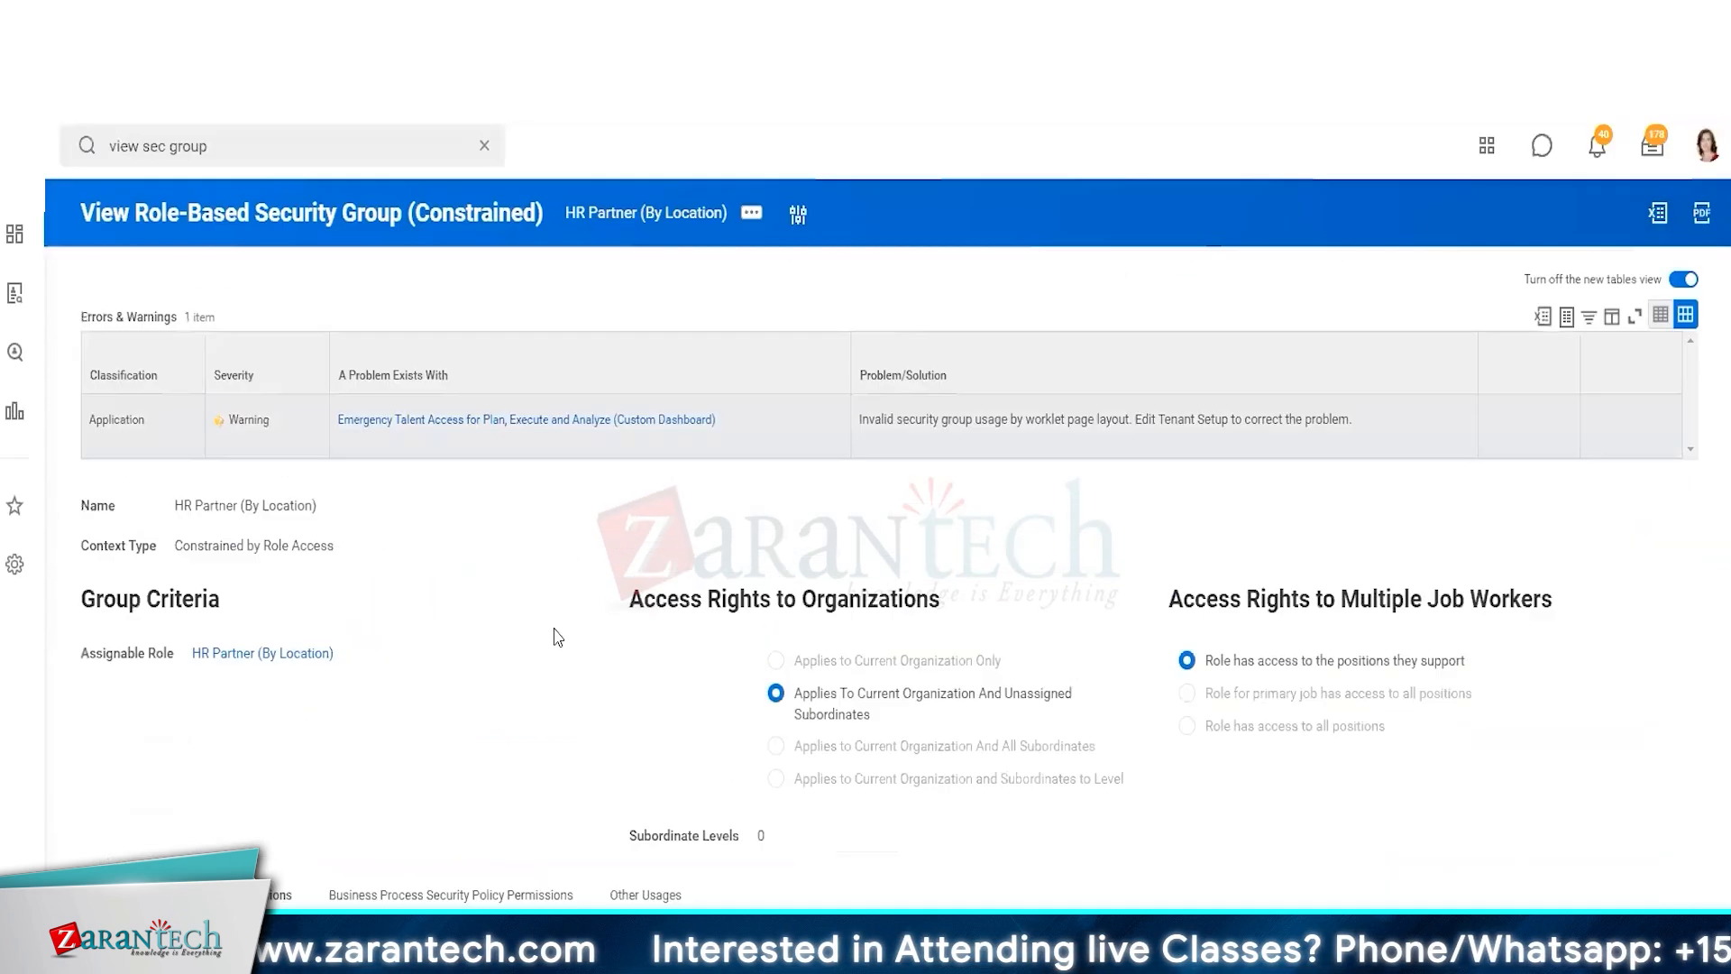
# Copy the HR Partner (By Location) security group into a new security group of the same type
pyautogui.click(752, 213)
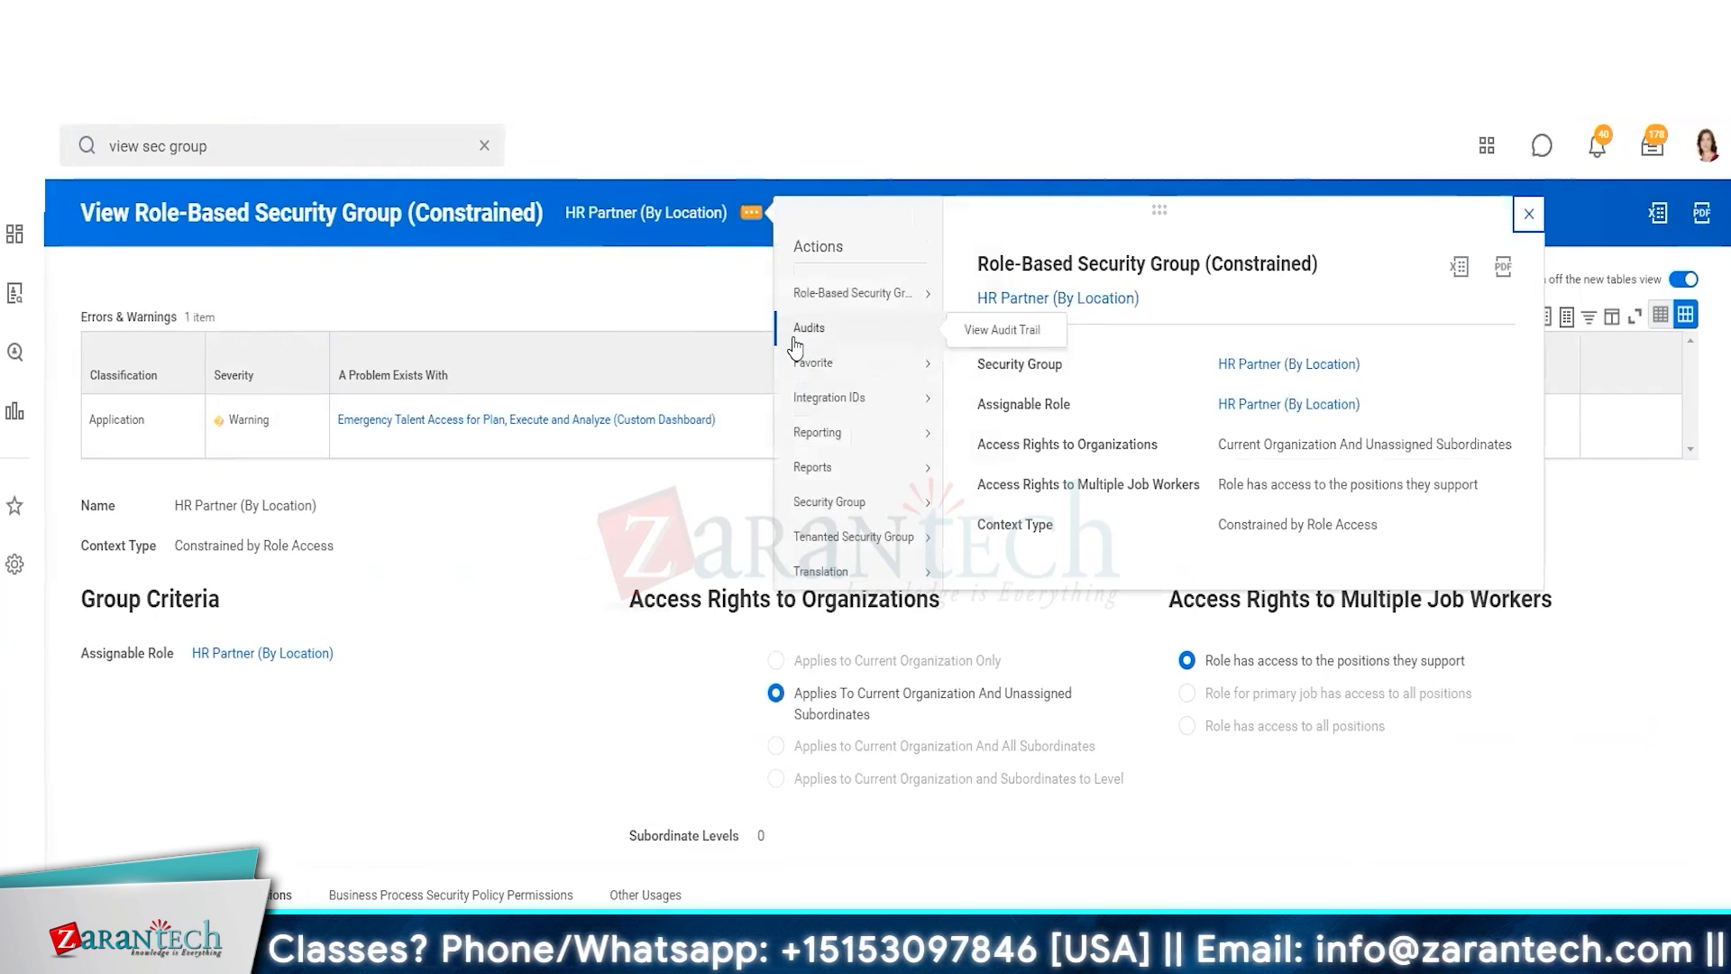
pyautogui.moveTo(856, 543)
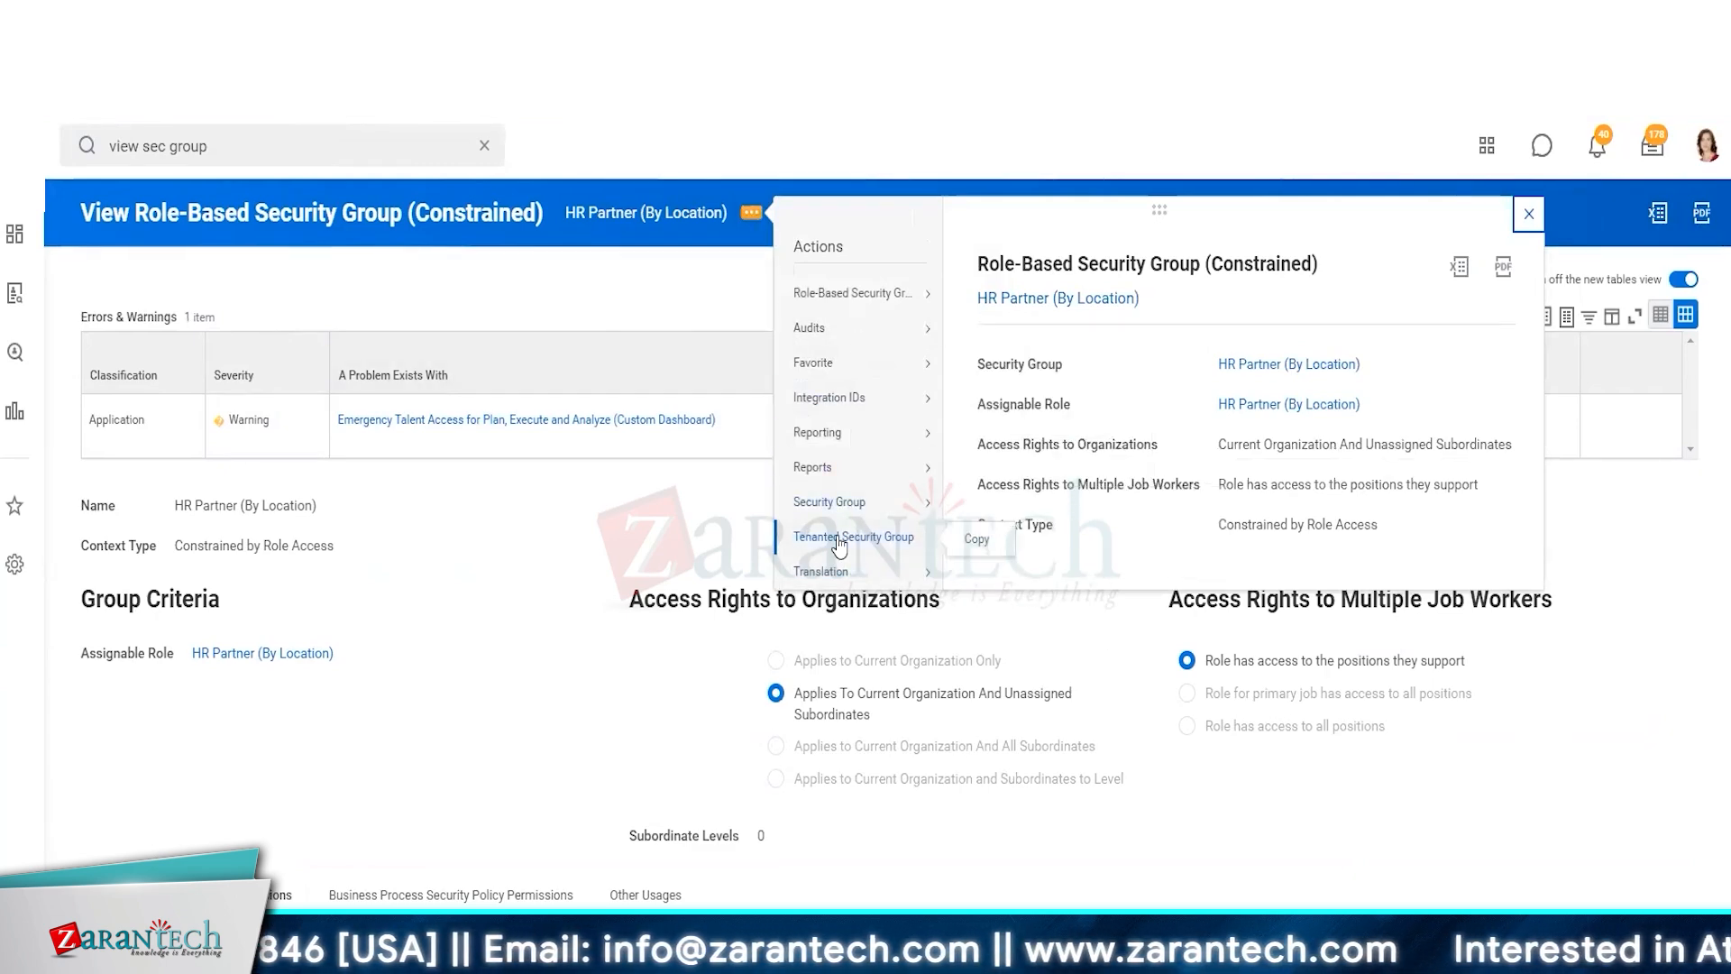
pyautogui.click(1217, 541)
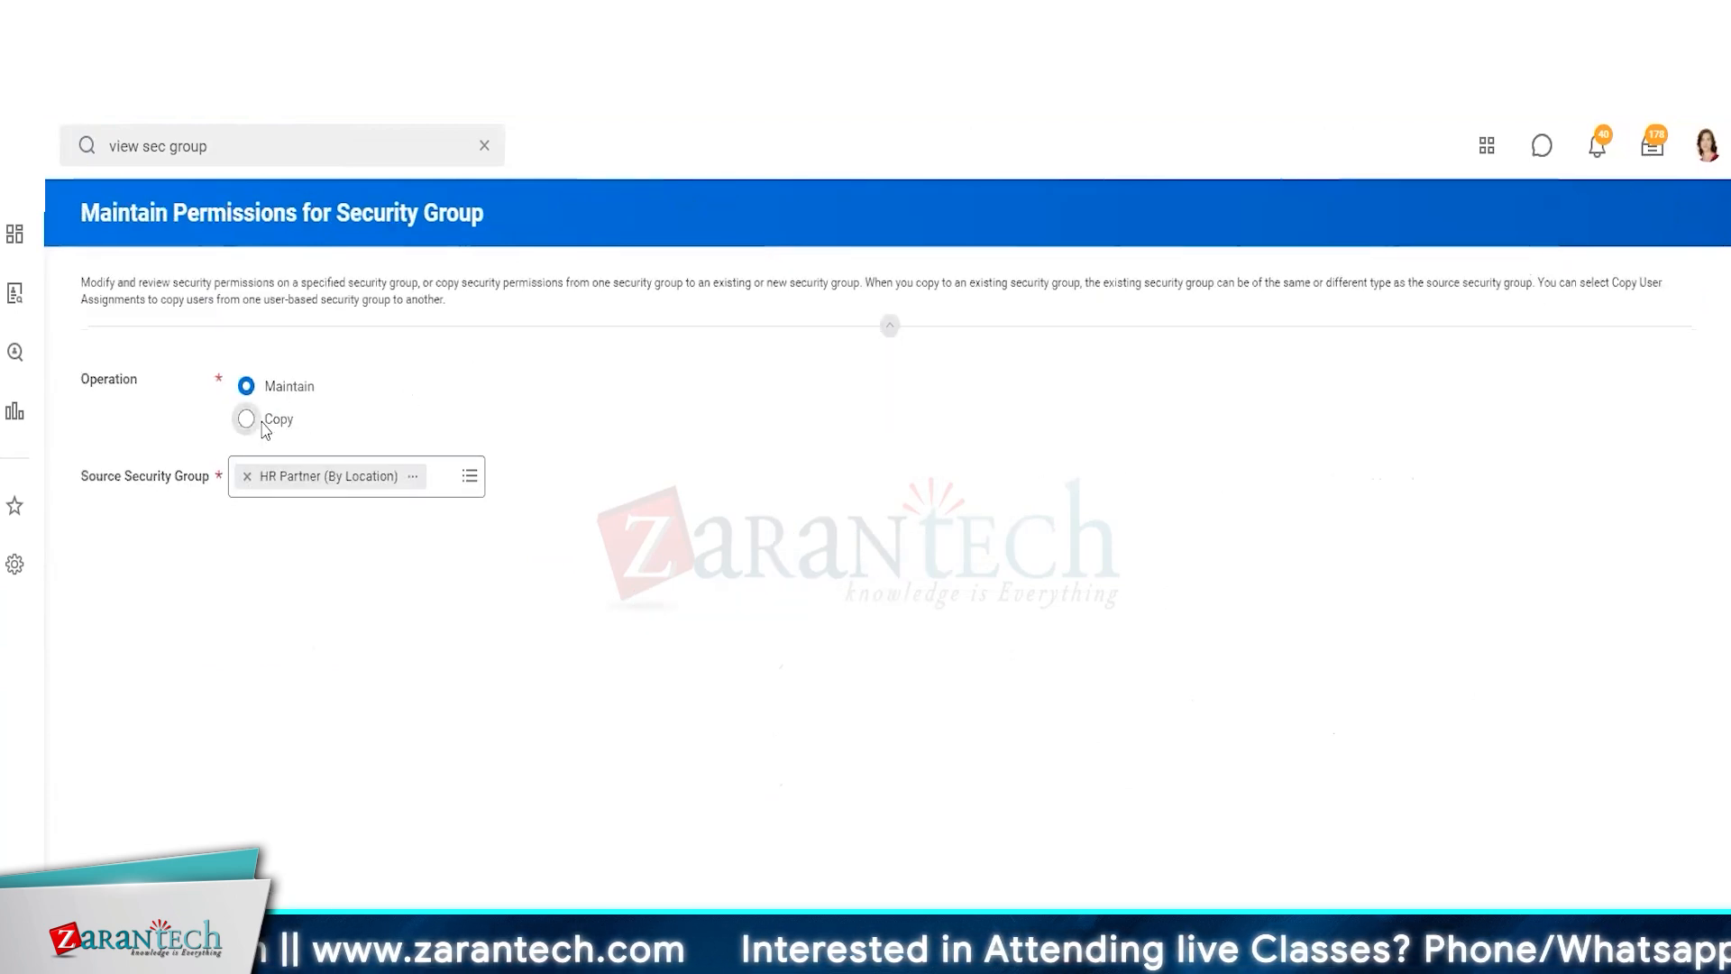
pyautogui.click(245, 419)
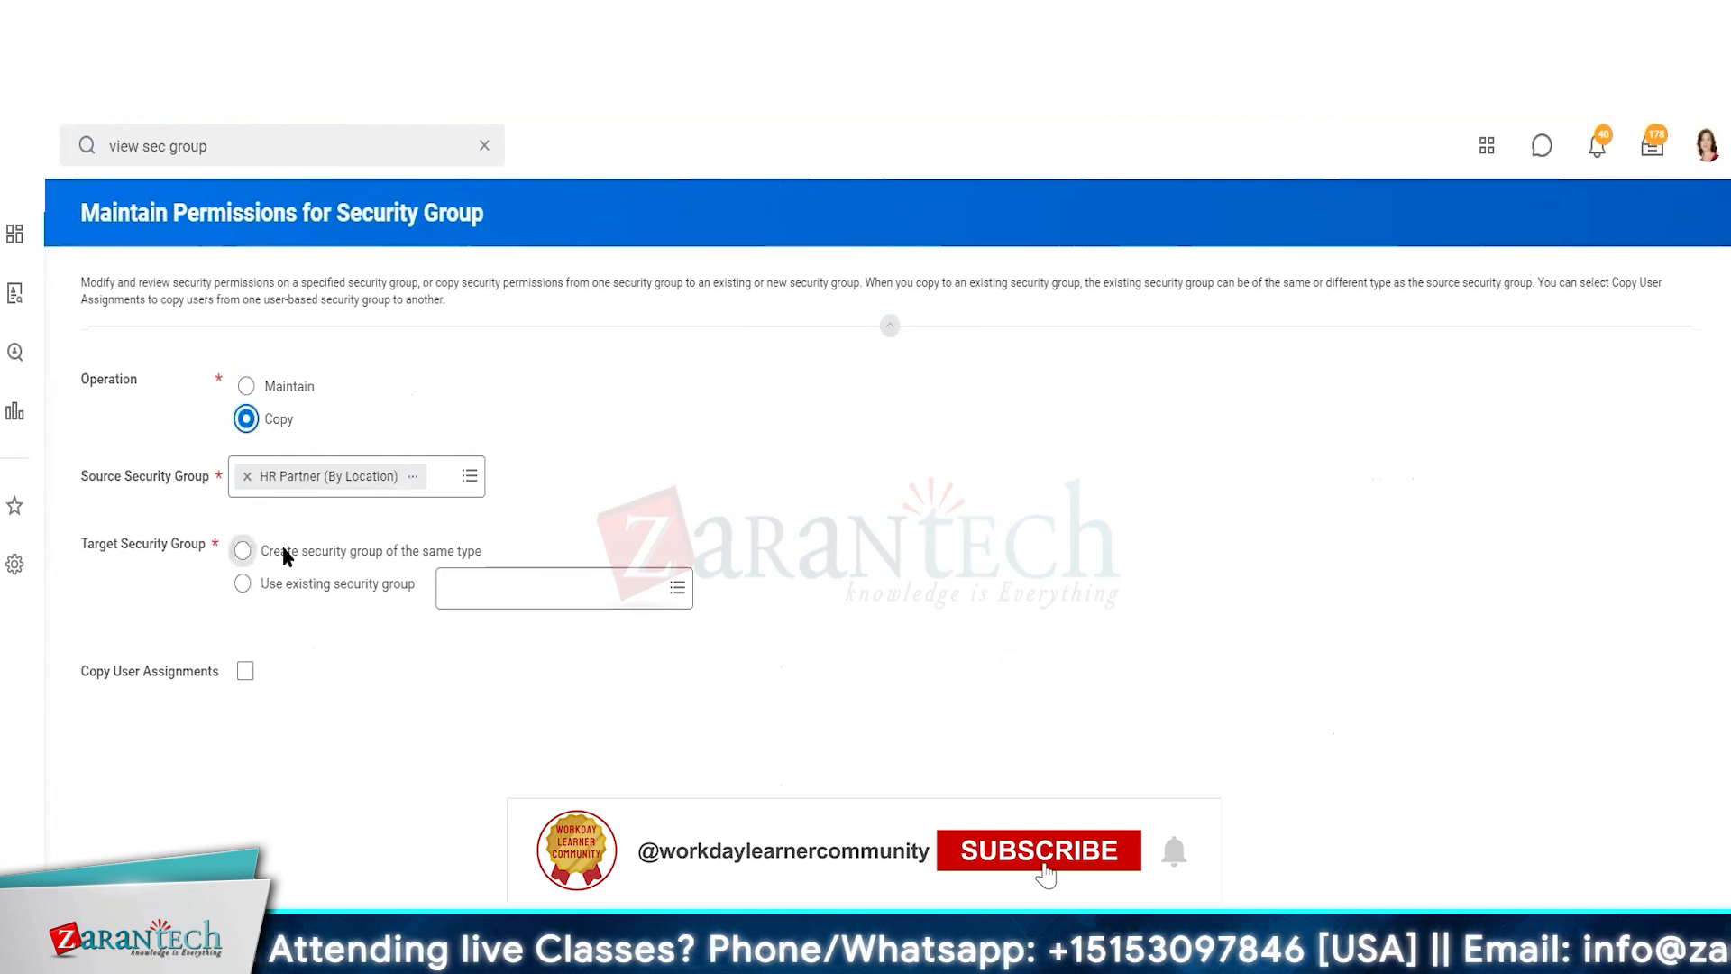
pyautogui.click(433, 550)
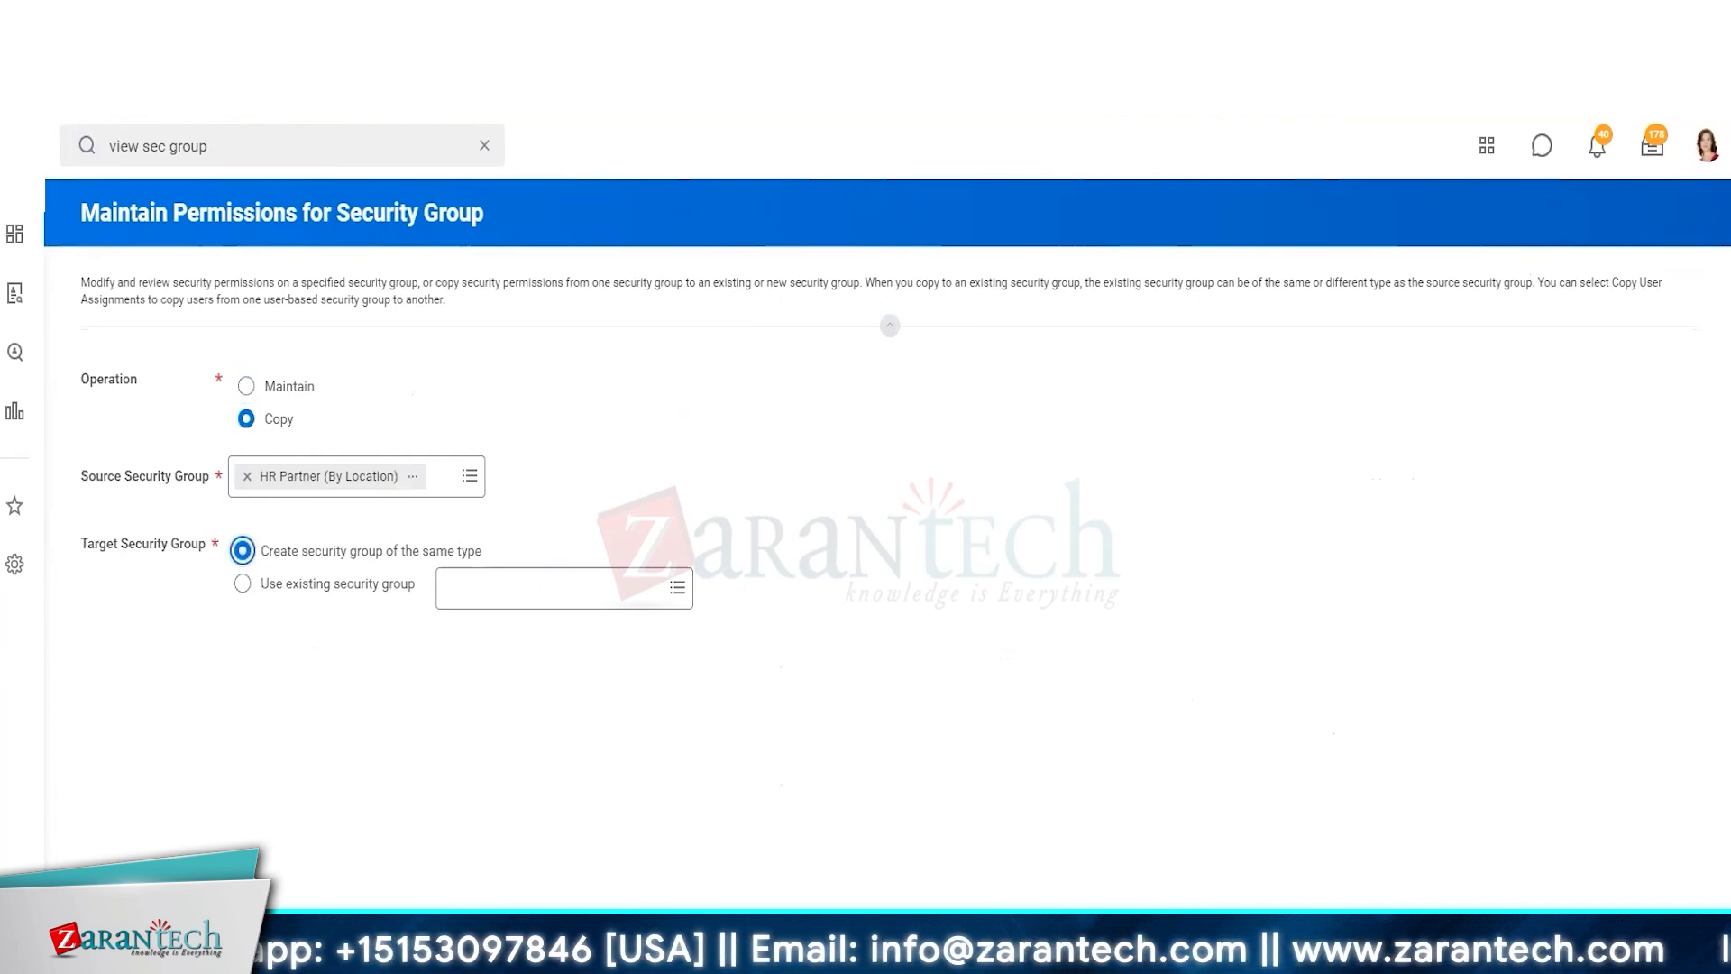
pyautogui.click(527, 726)
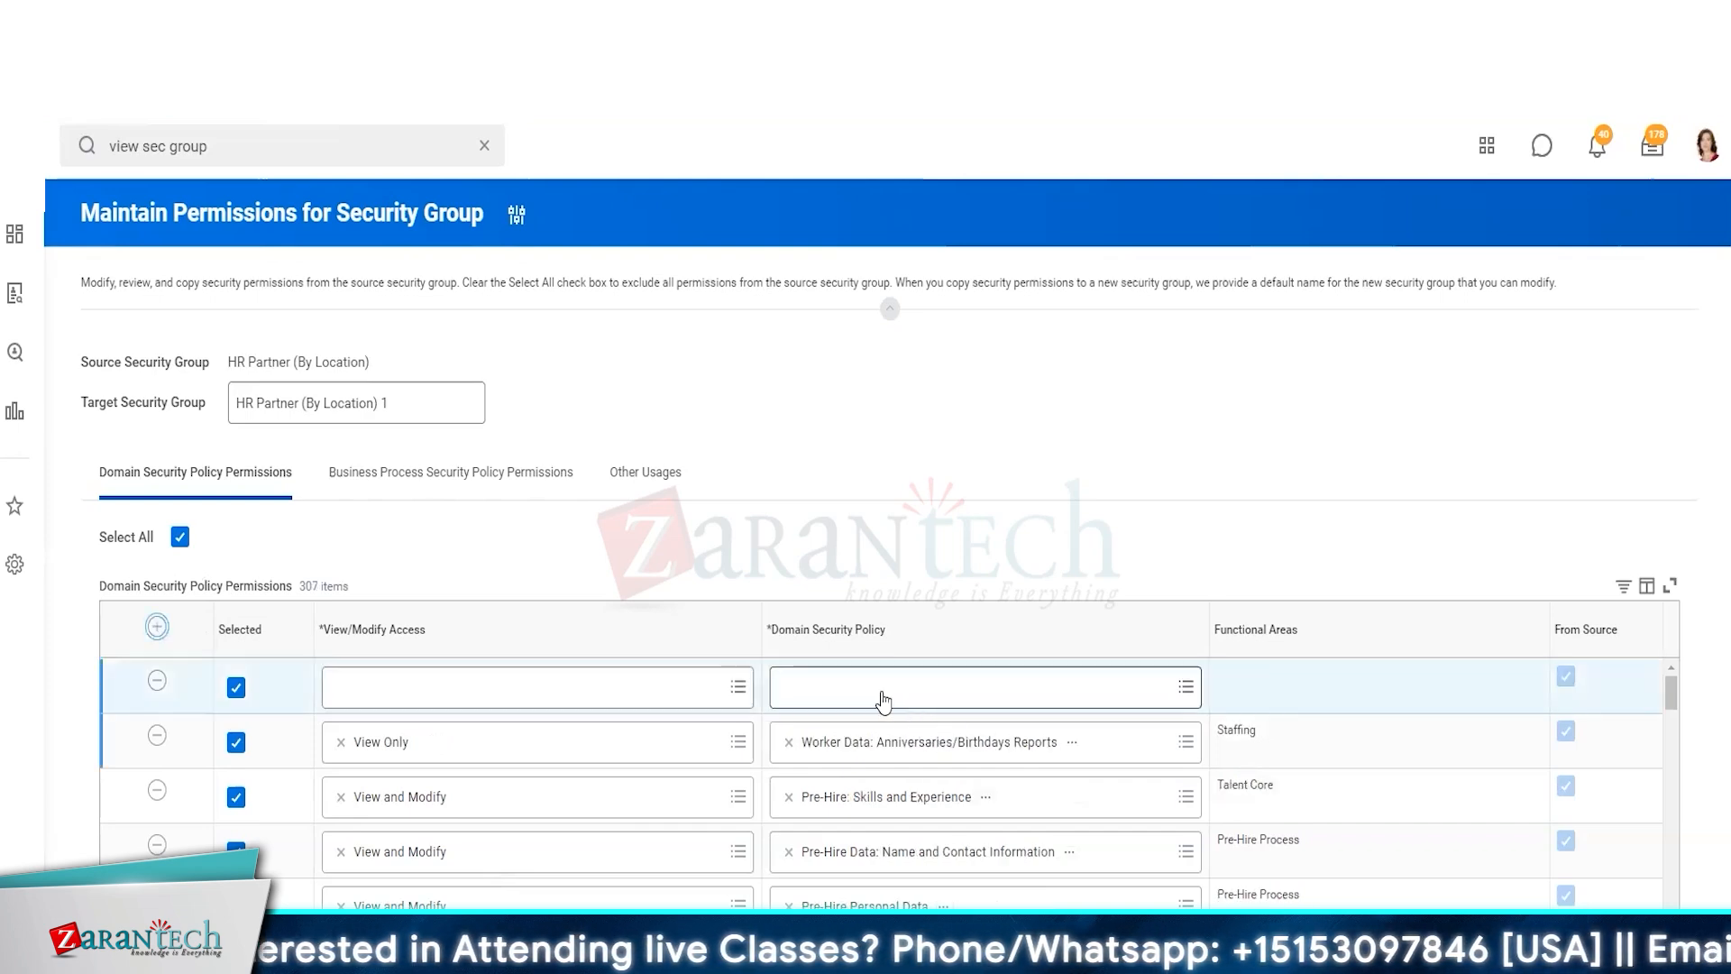
# Add the Worker Data: Compensation by Organization domain policy to the first permission row
pyautogui.click(883, 698)
pyautogui.write('comp')
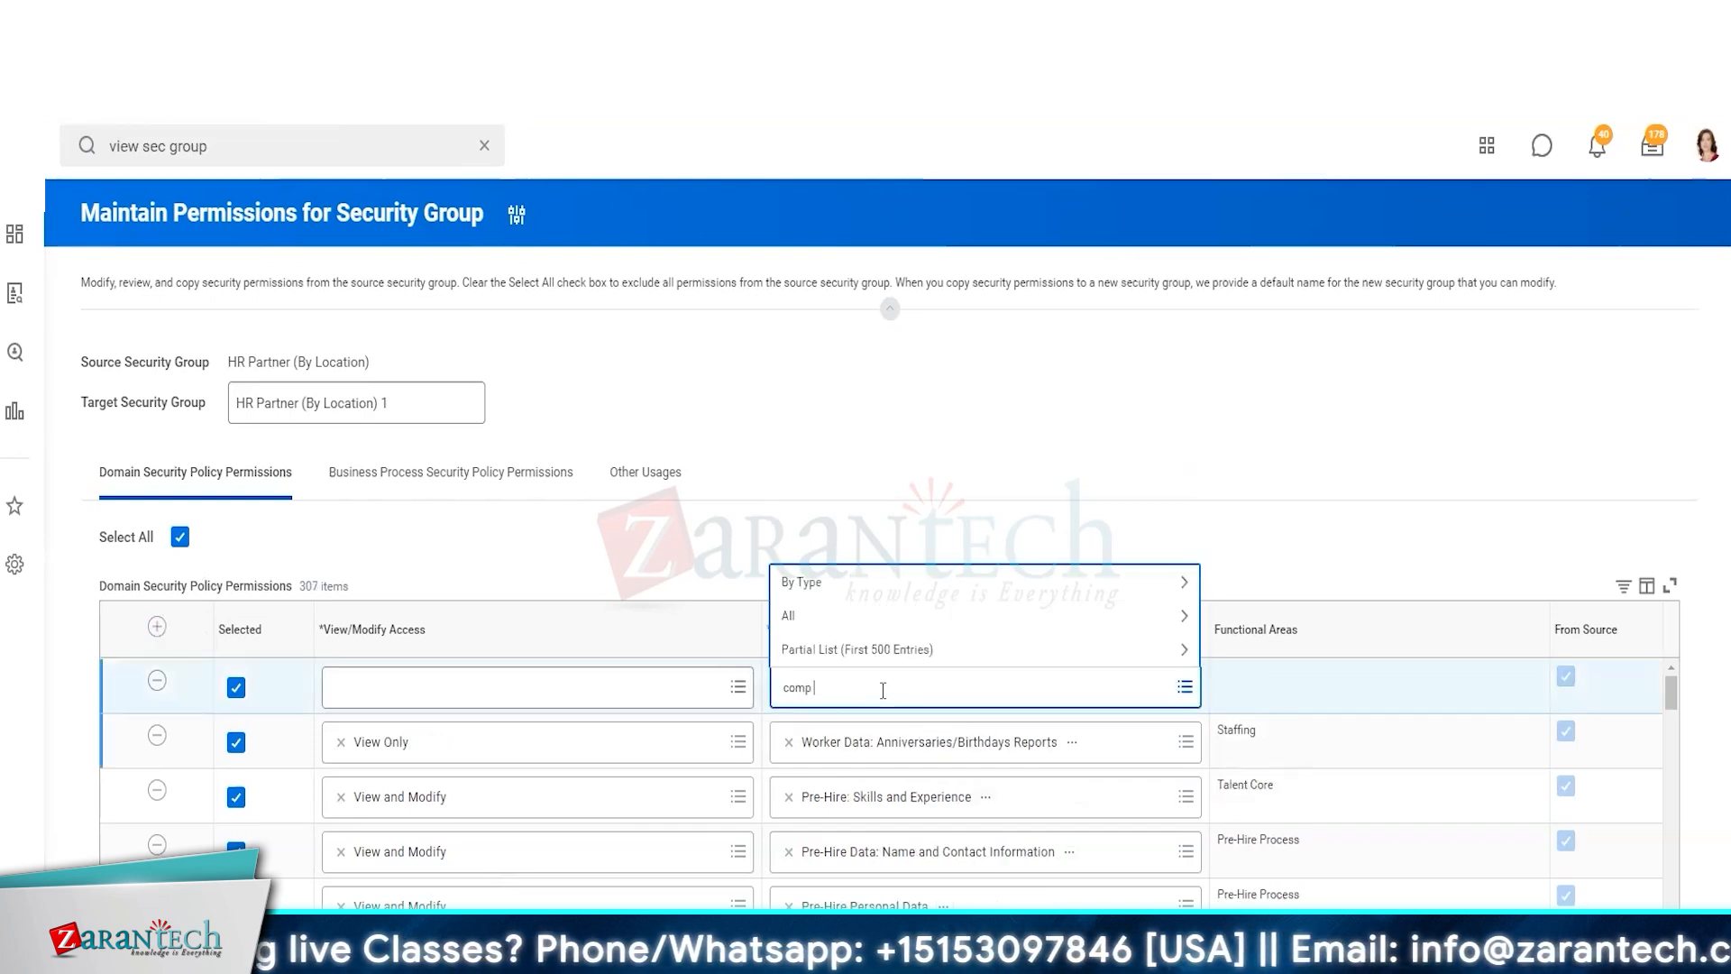
pyautogui.write(' by org')
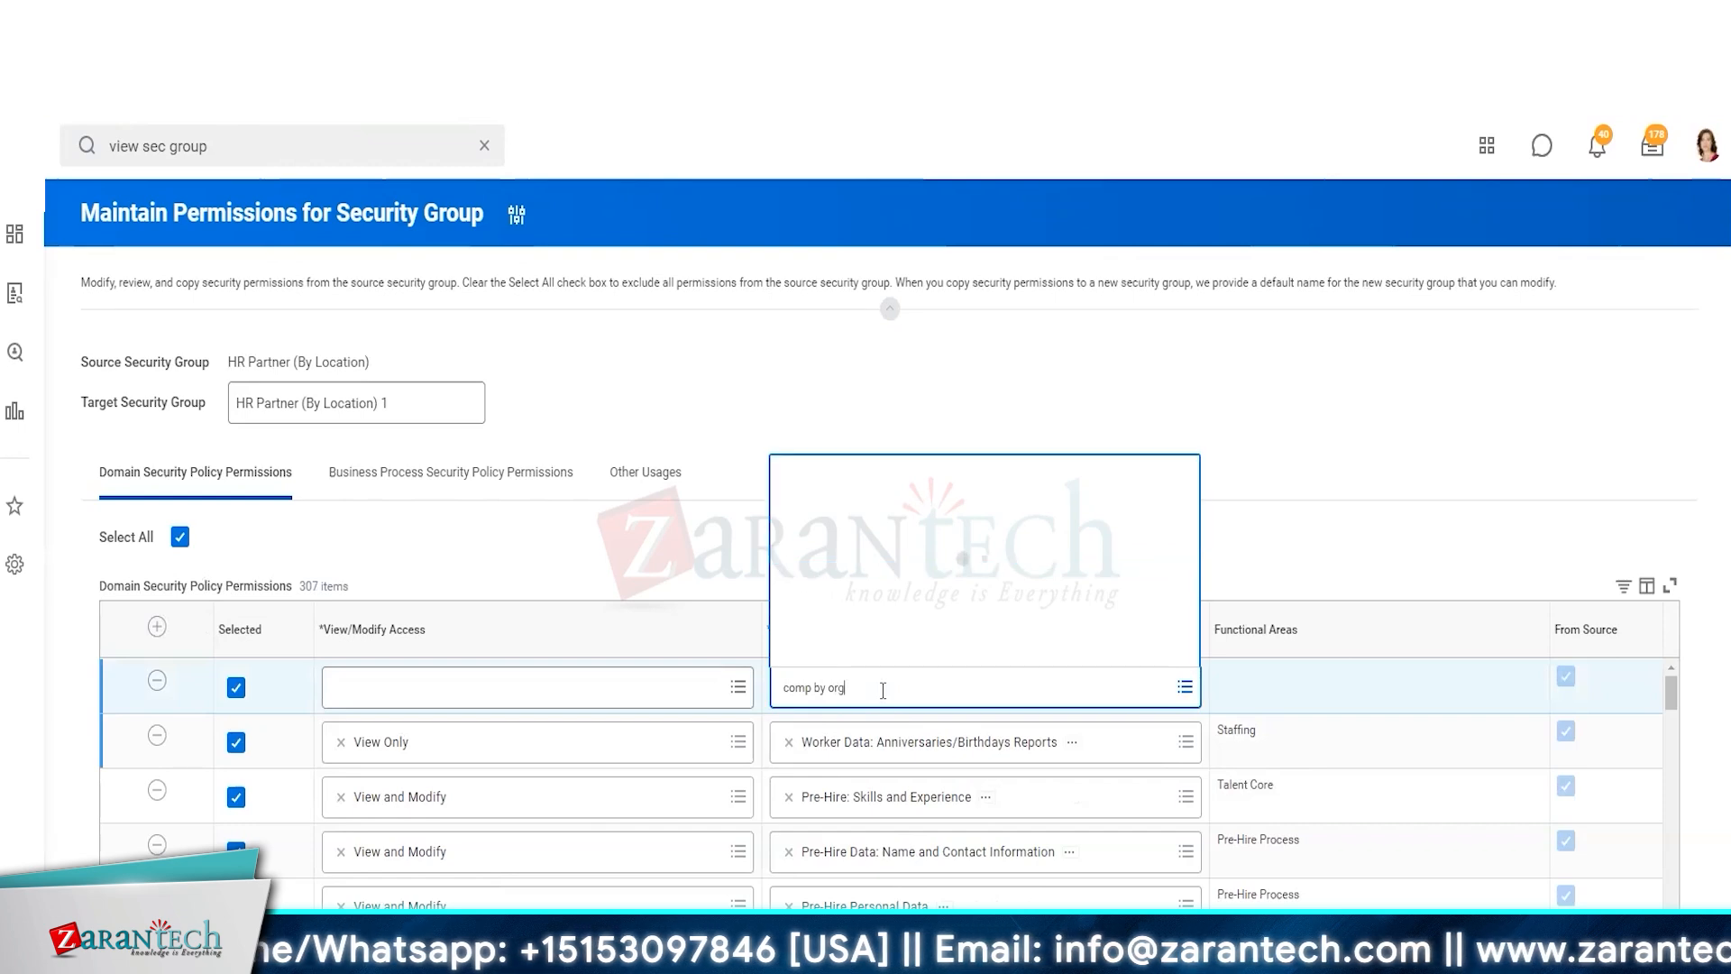
pyautogui.click(879, 613)
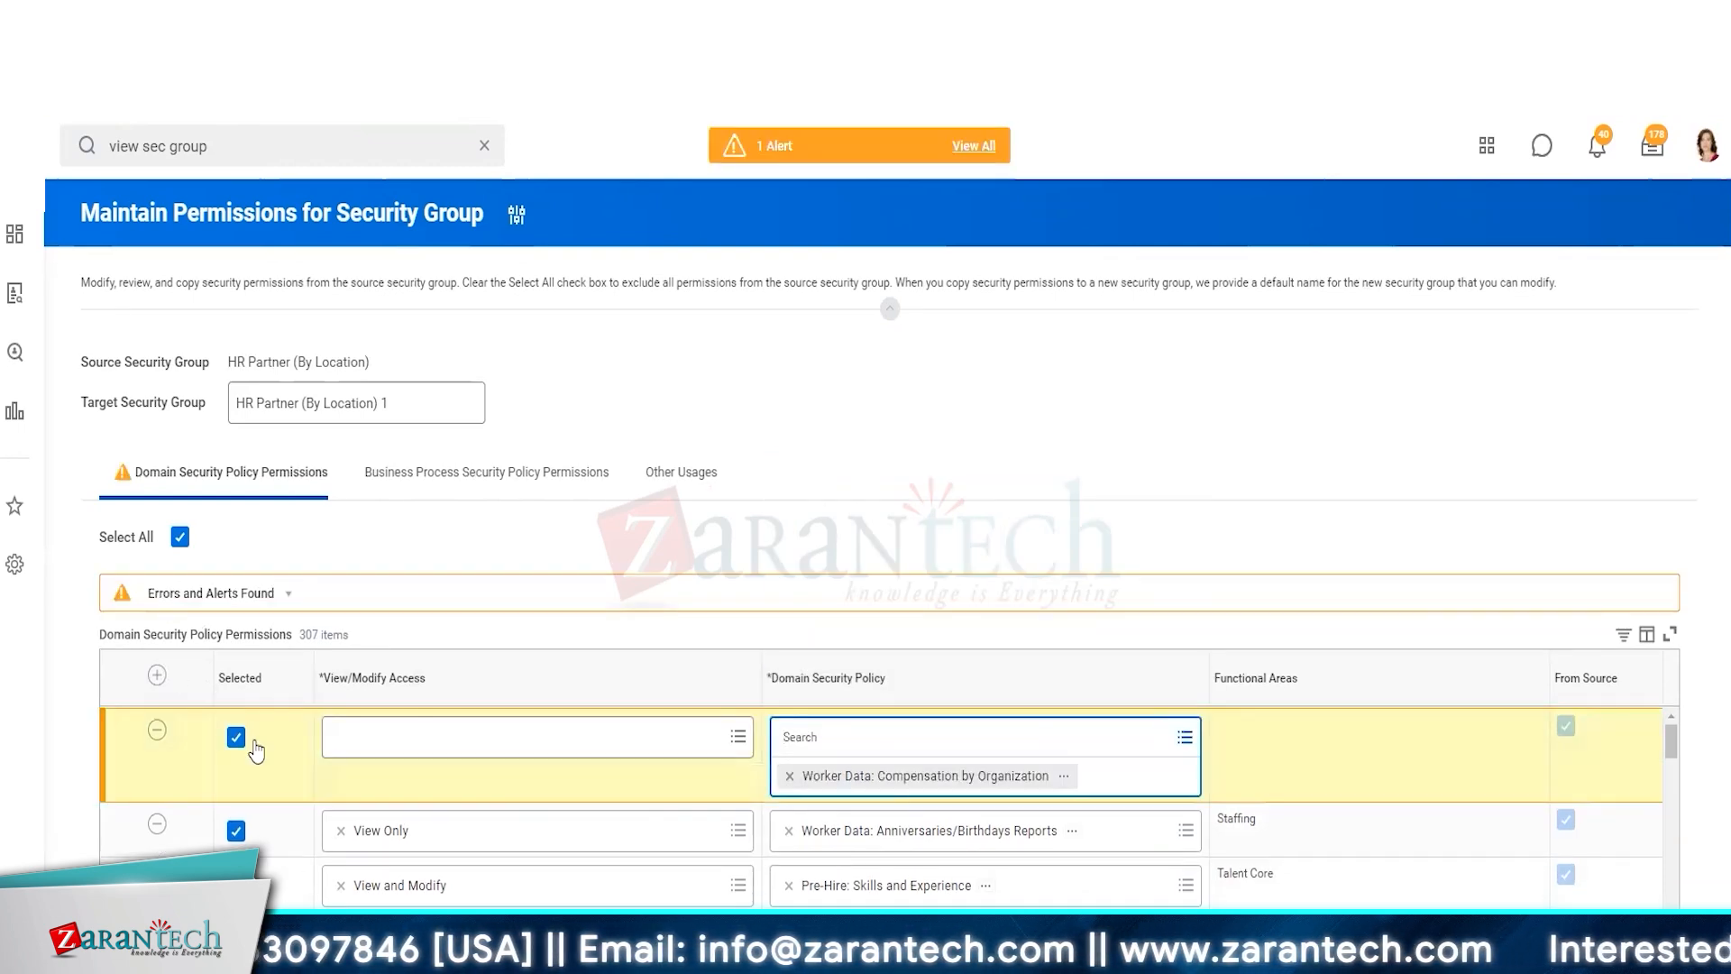
# Add another permission row with the Worker Data: Compensation Management by Organization domain policy
pyautogui.click(157, 675)
pyautogui.click(893, 743)
pyautogui.write('comp ')
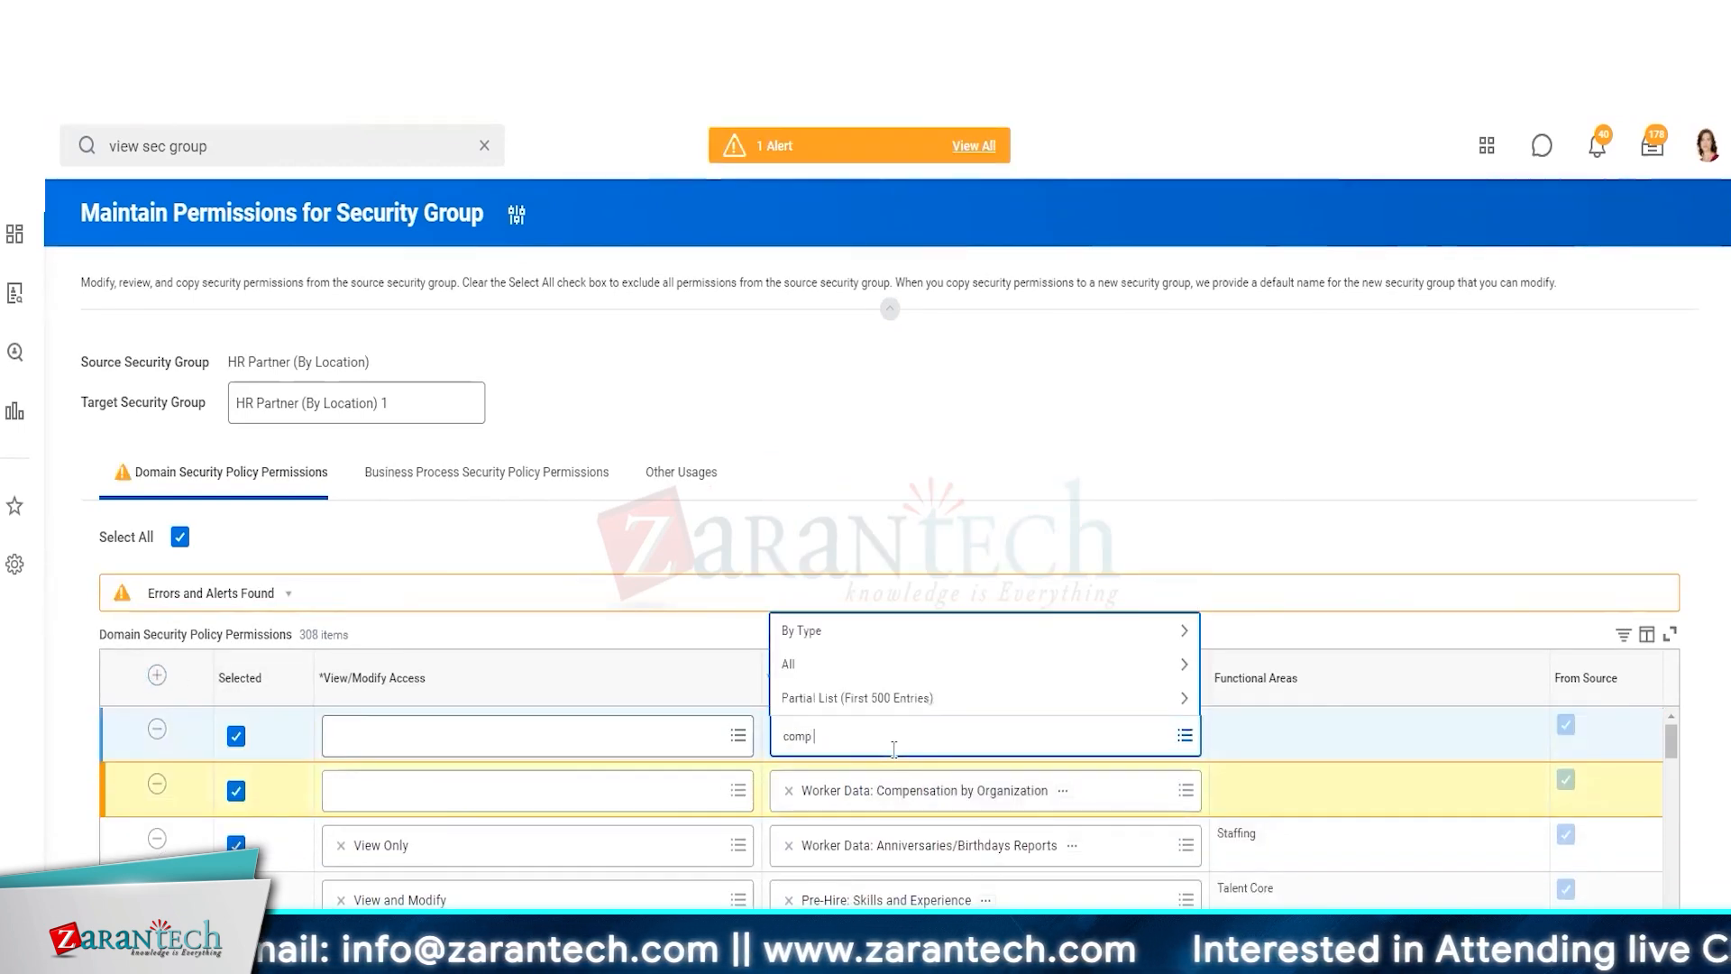
pyautogui.write('by org')
pyautogui.press('Return')
pyautogui.click(902, 669)
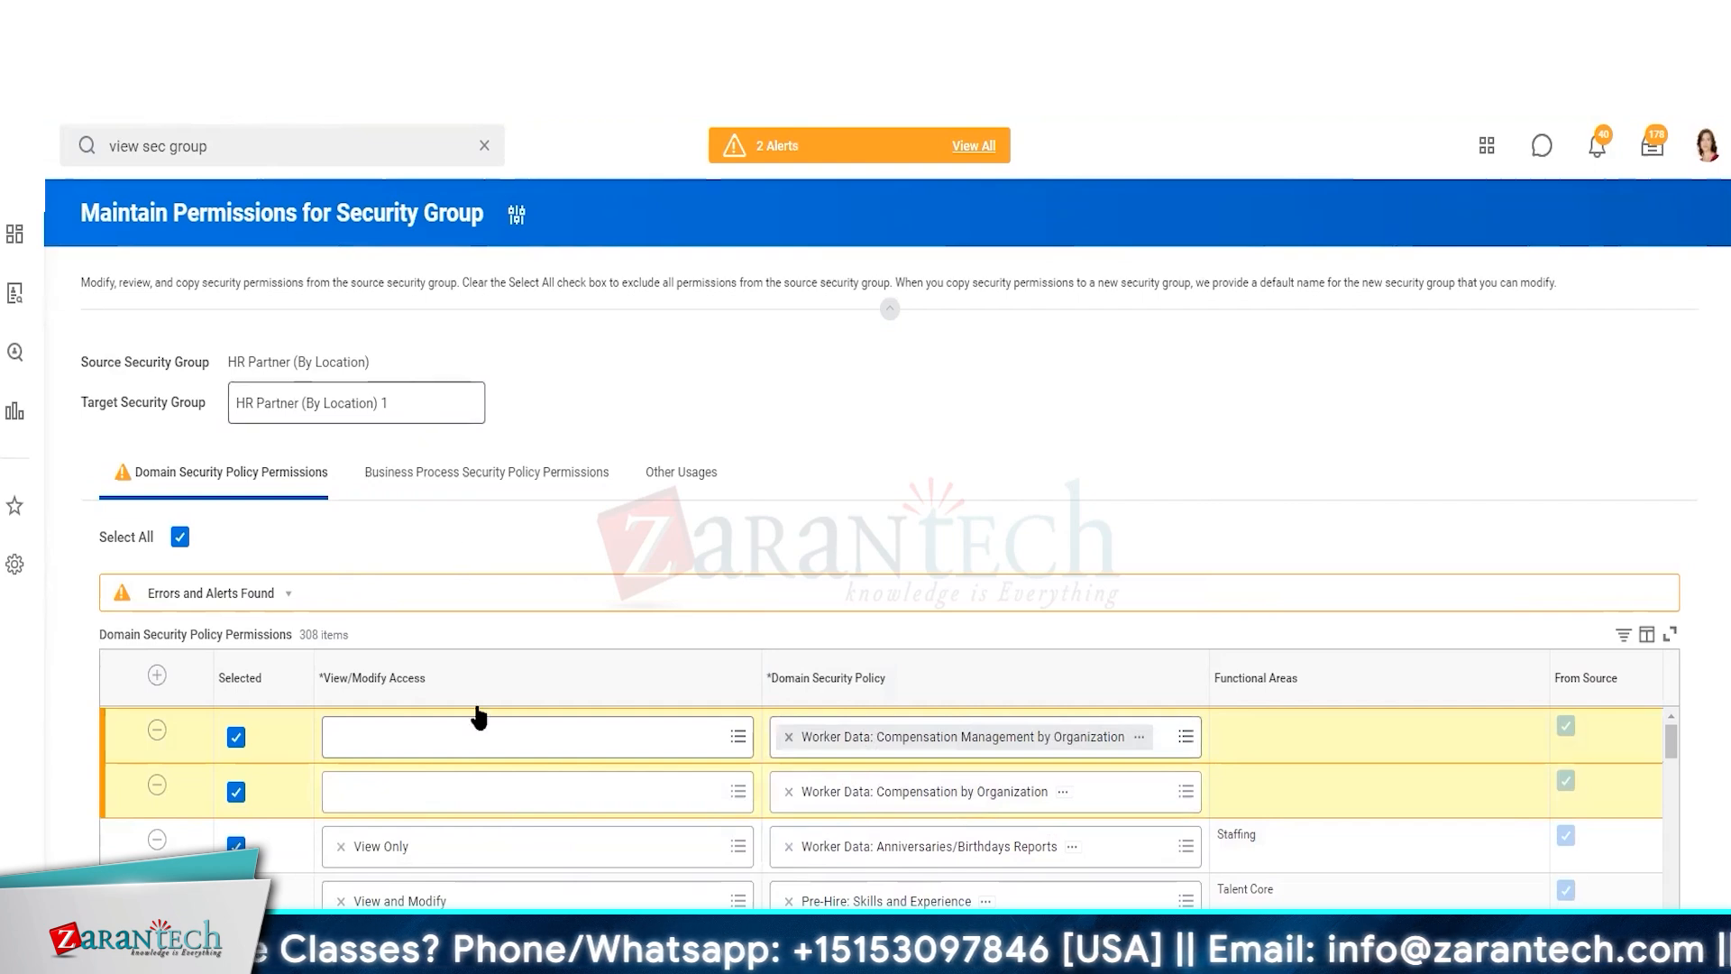
# Set View and Modify access on both new compensation policy rows
pyautogui.click(471, 784)
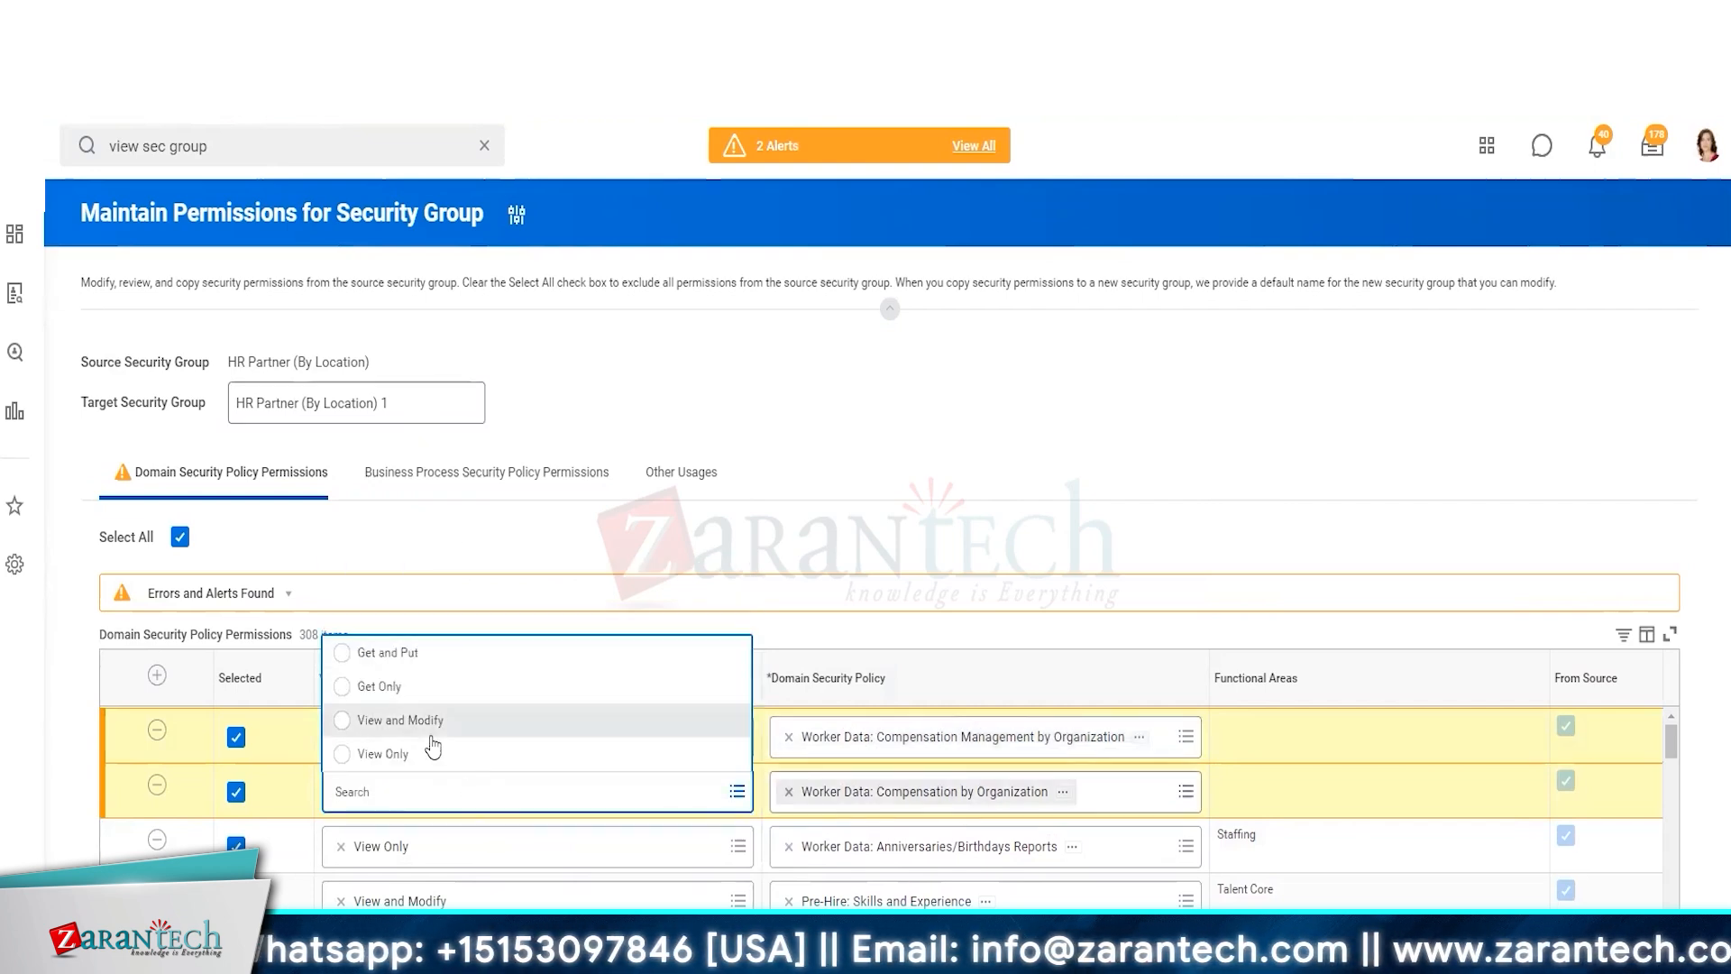
pyautogui.click(431, 719)
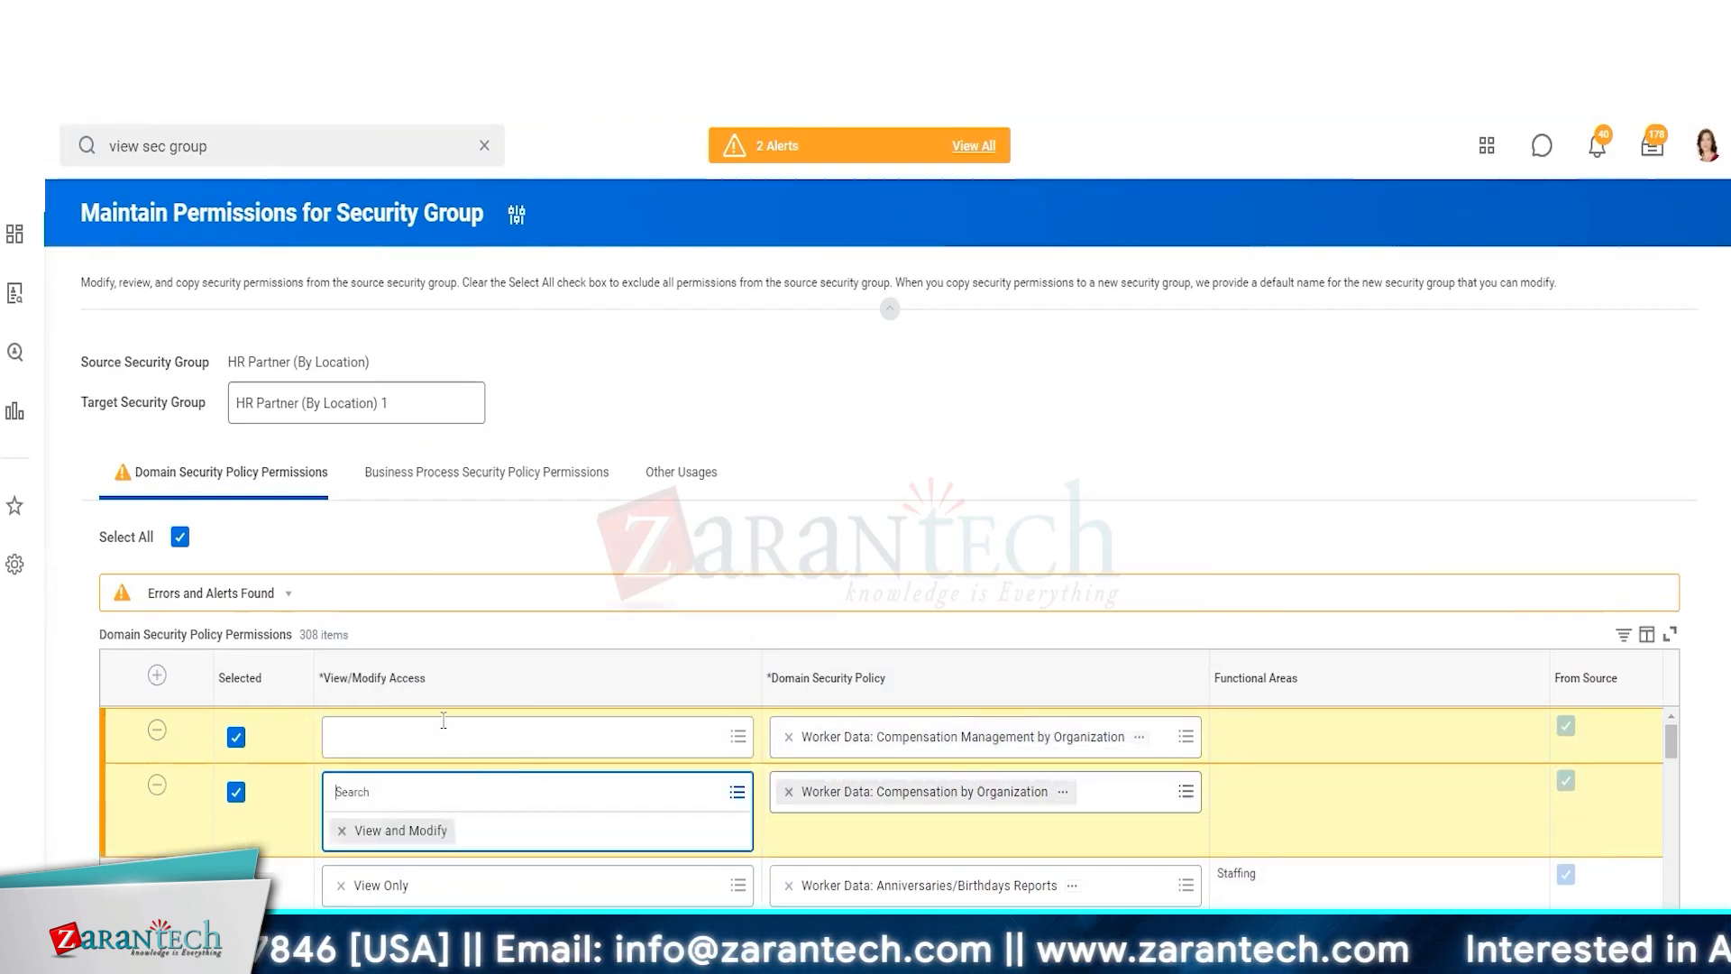
pyautogui.click(475, 744)
pyautogui.click(419, 663)
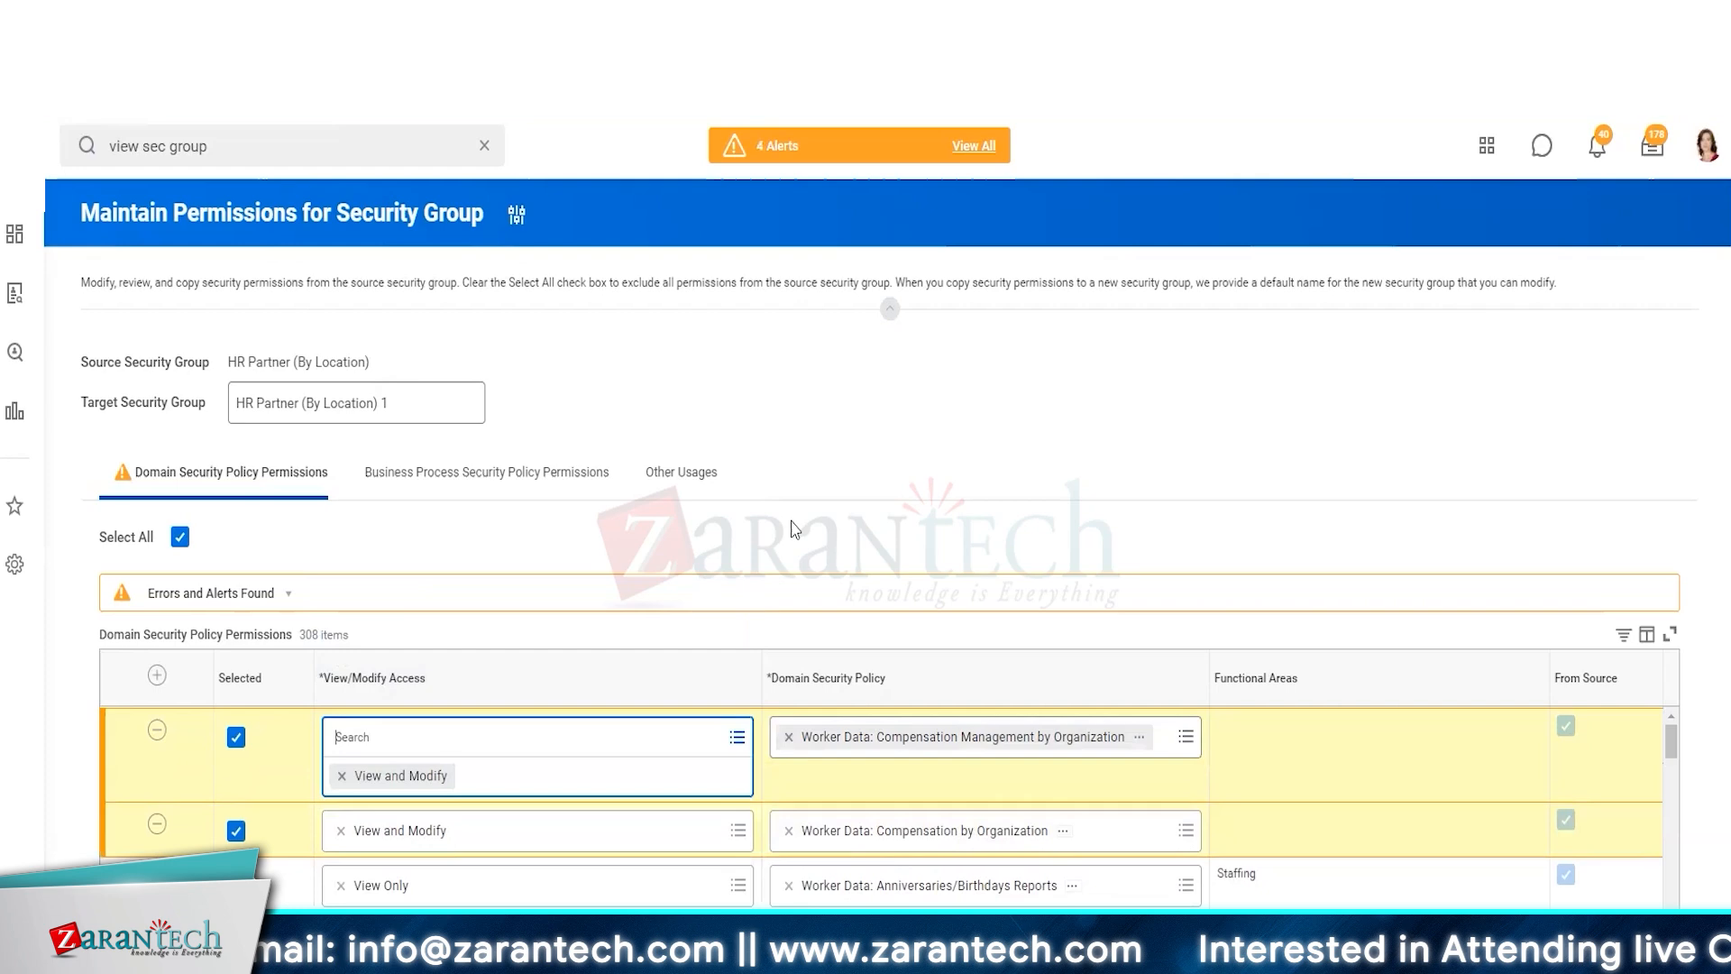
pyautogui.click(831, 460)
# Remove the Exit Interview, Manage Pre-Hire Process and Worker Data: Business Assets permission rows
pyautogui.scroll(-5, 832, 460)
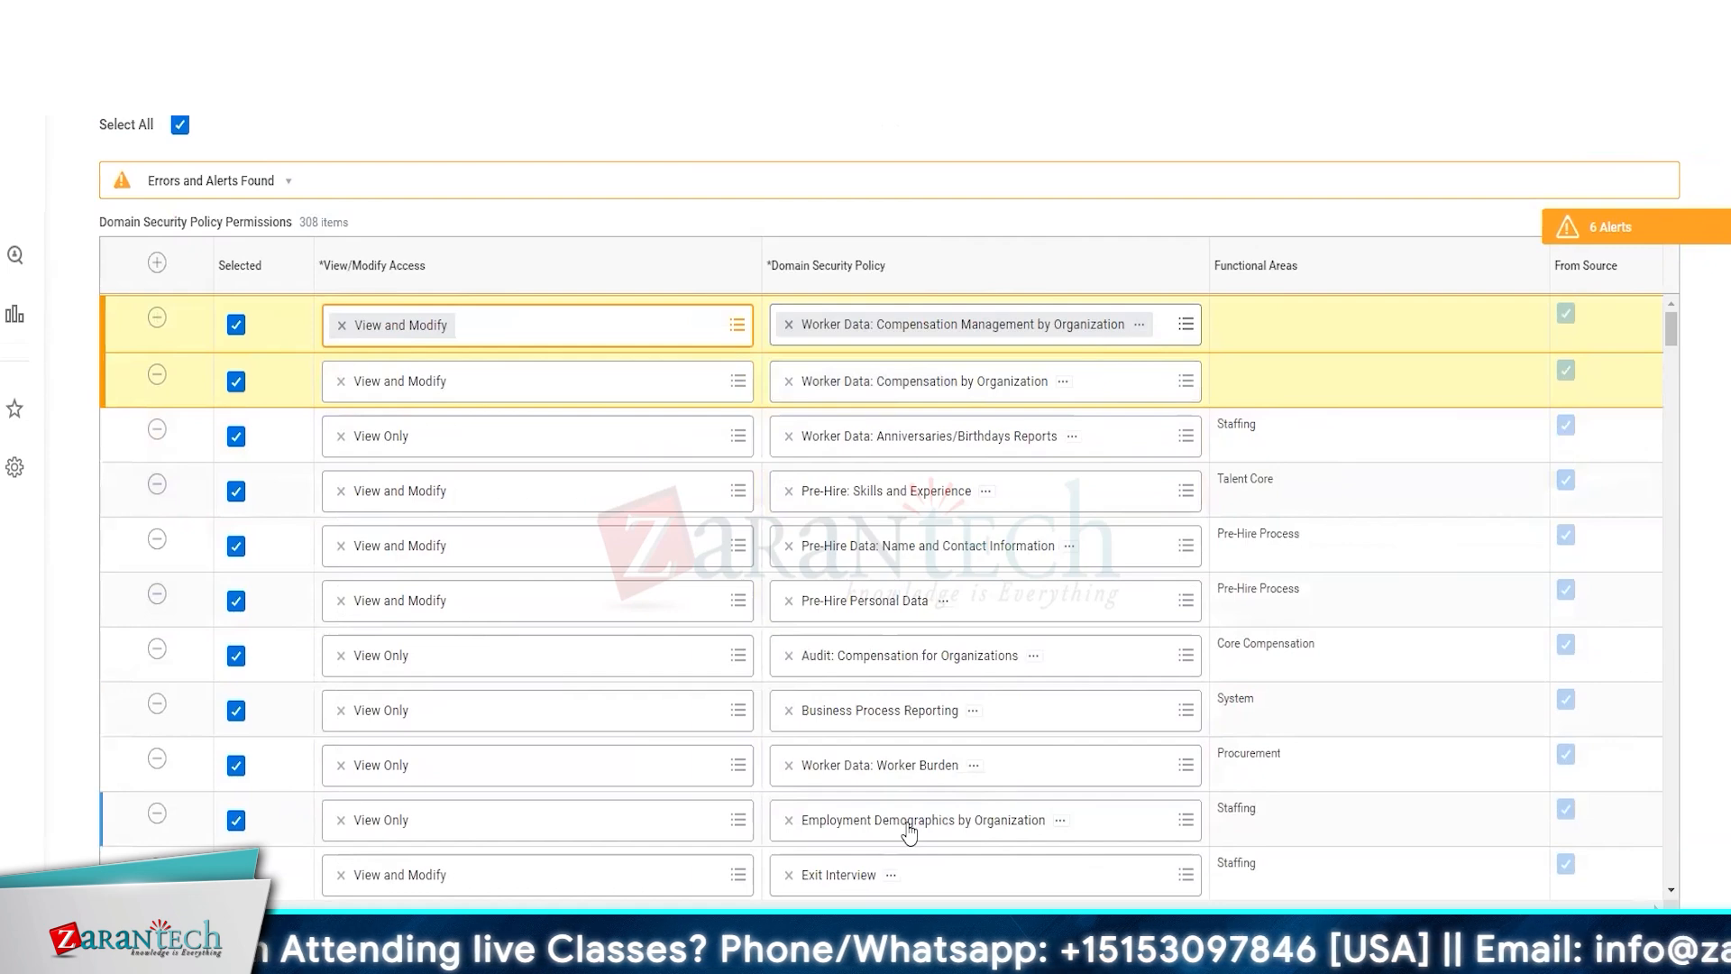
pyautogui.scroll(-5, 901, 825)
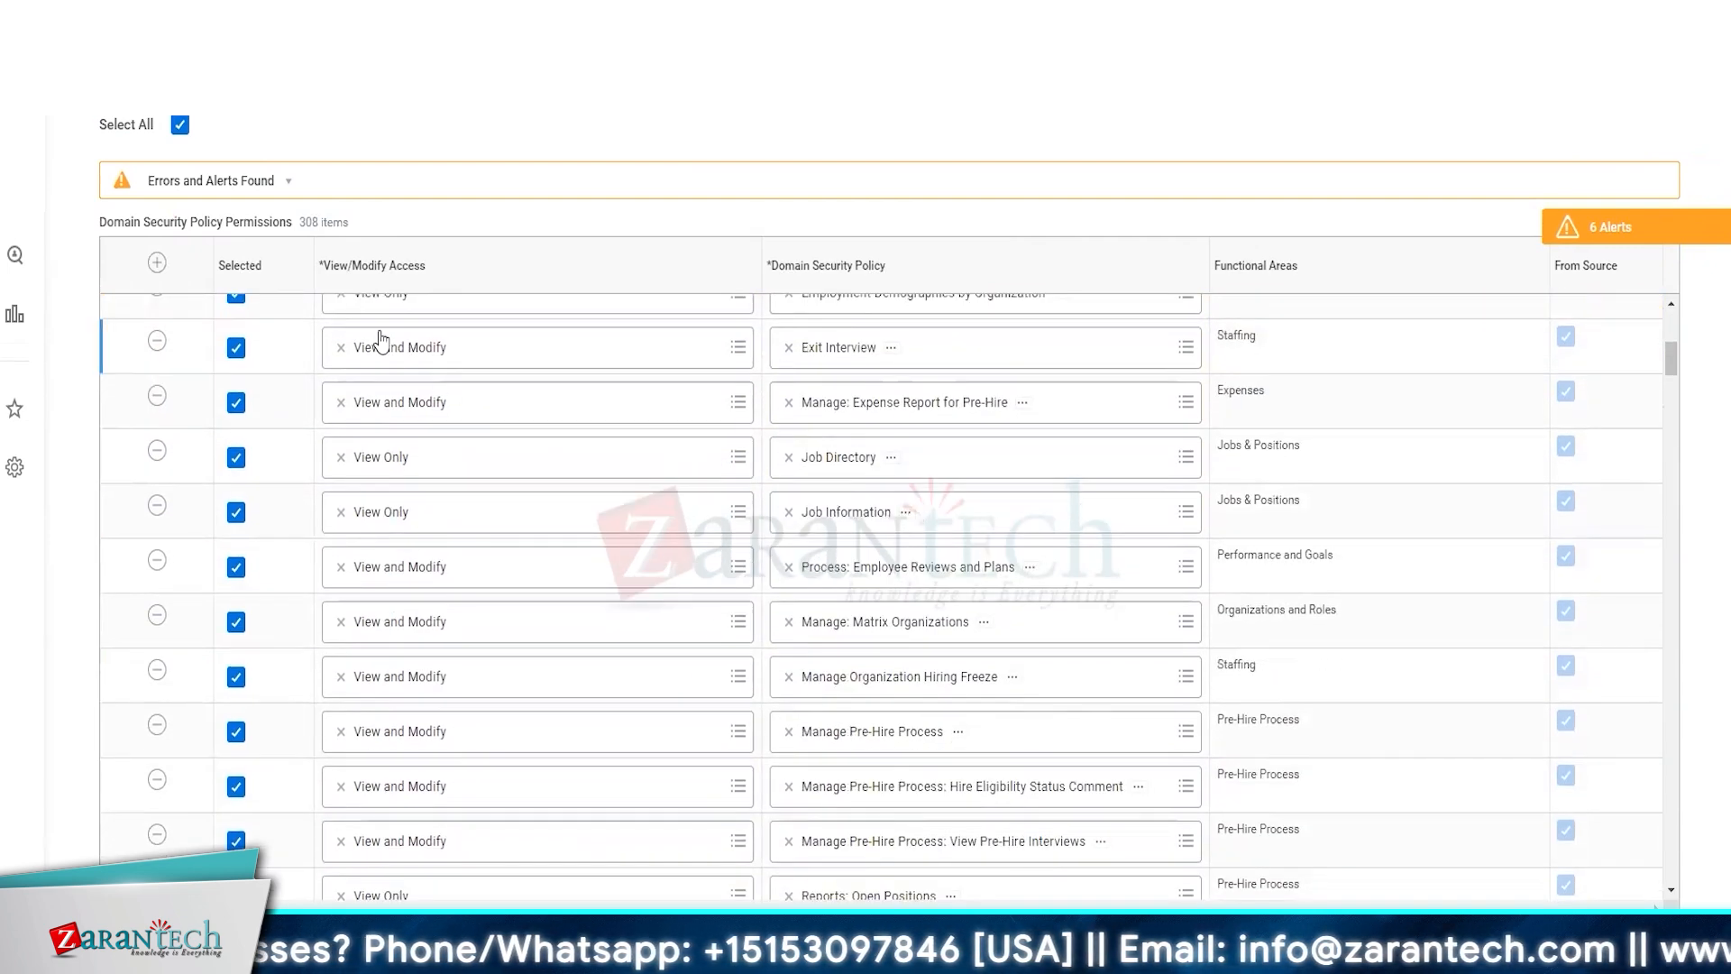
pyautogui.click(157, 339)
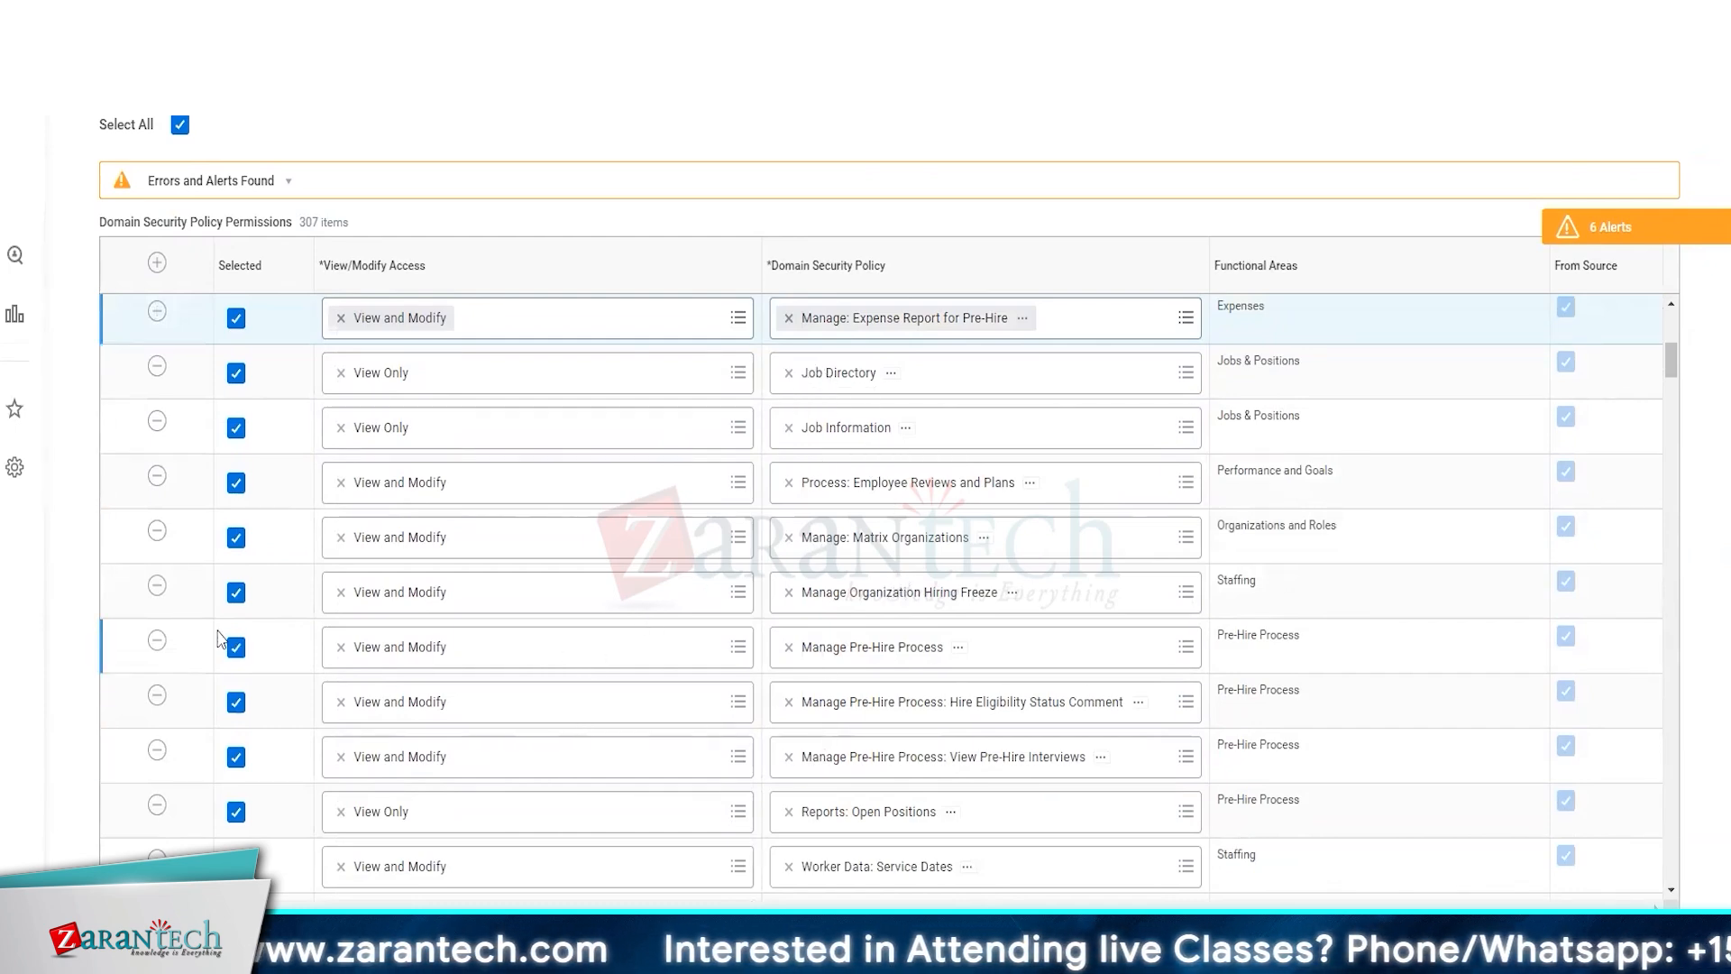
pyautogui.click(155, 641)
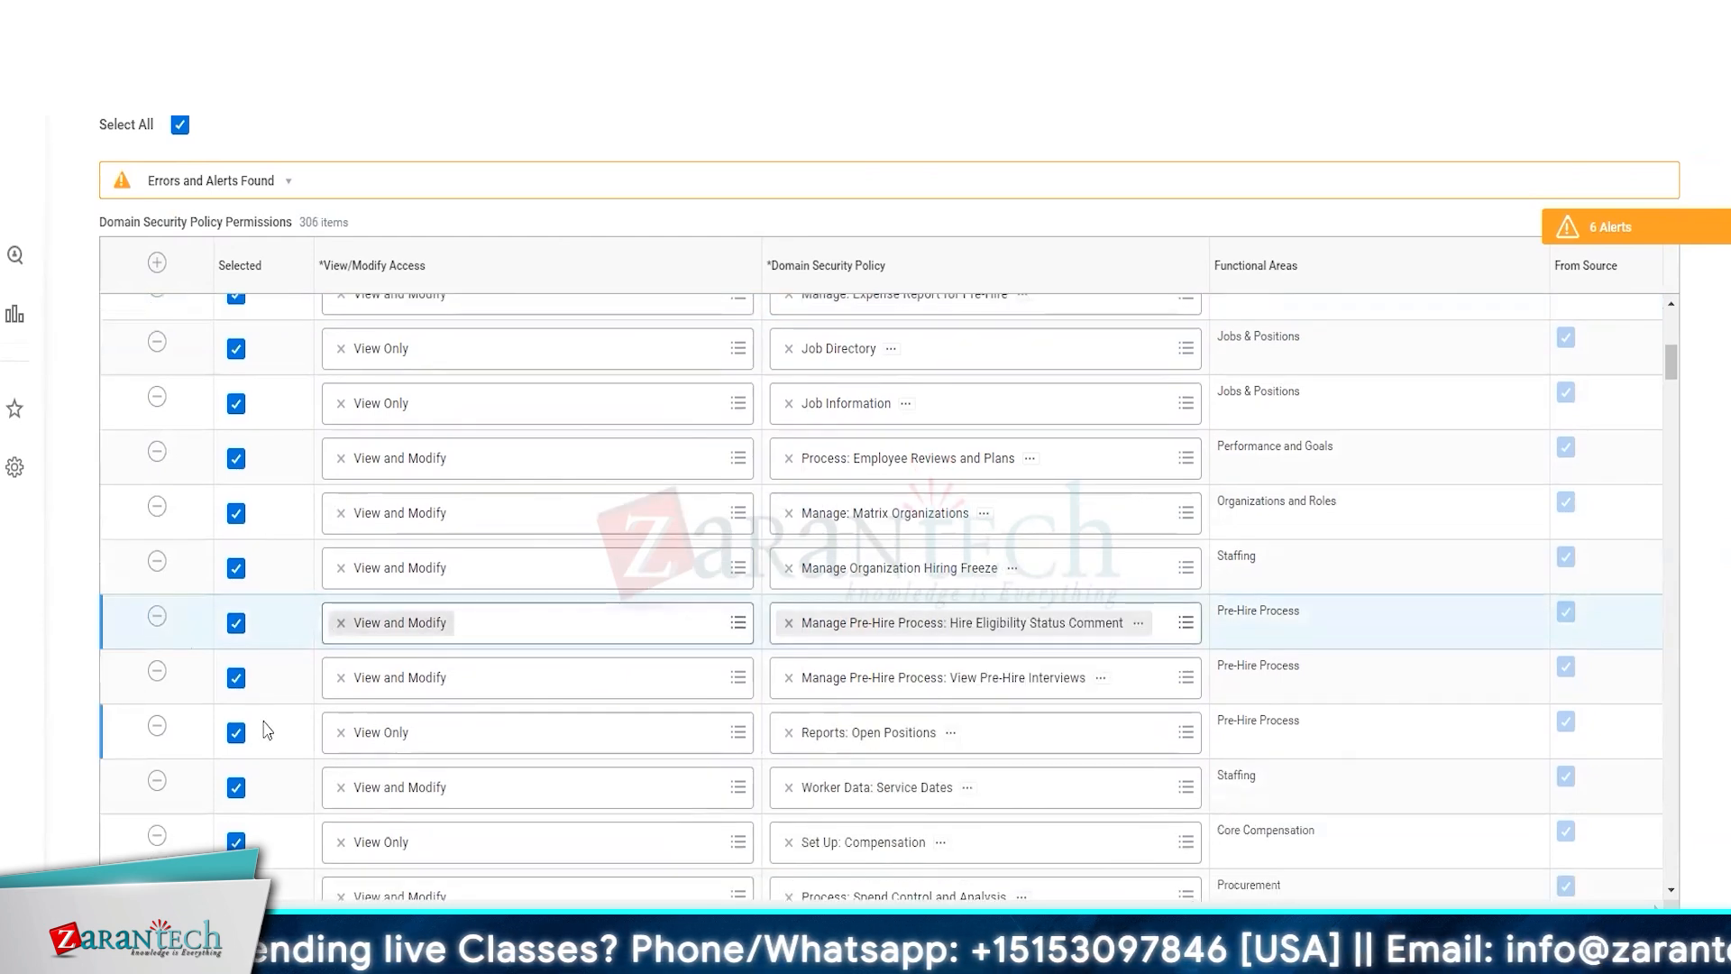
pyautogui.scroll(-4, 468, 765)
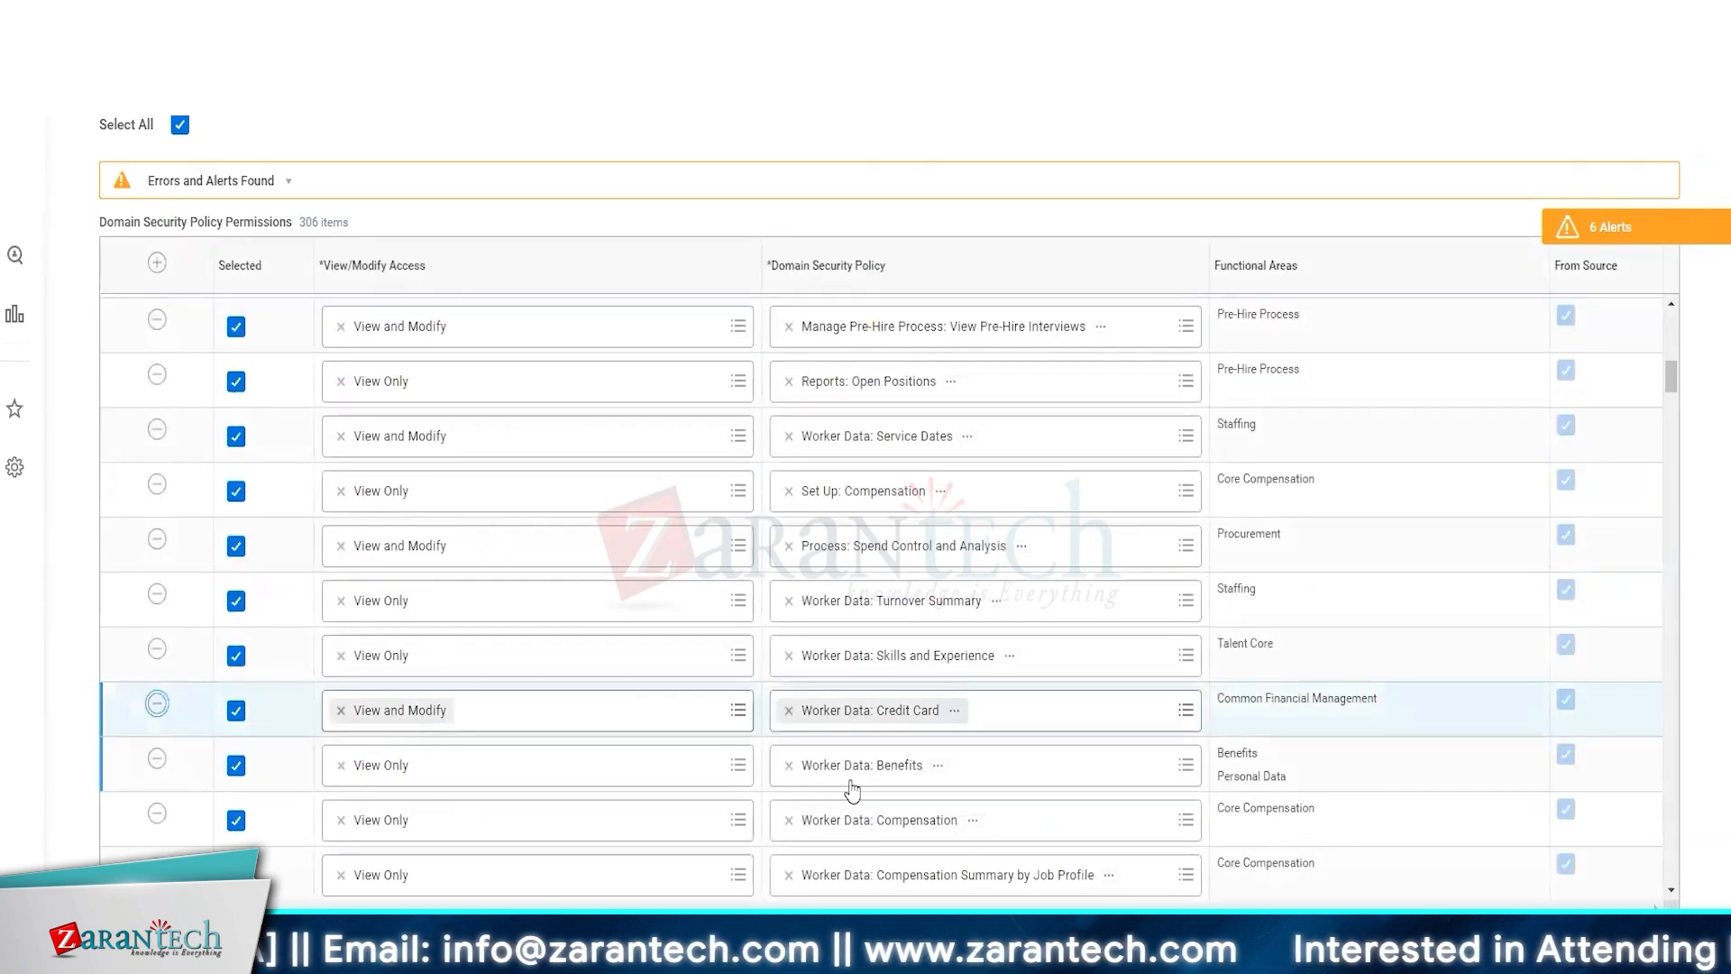
pyautogui.scroll(-5, 793, 626)
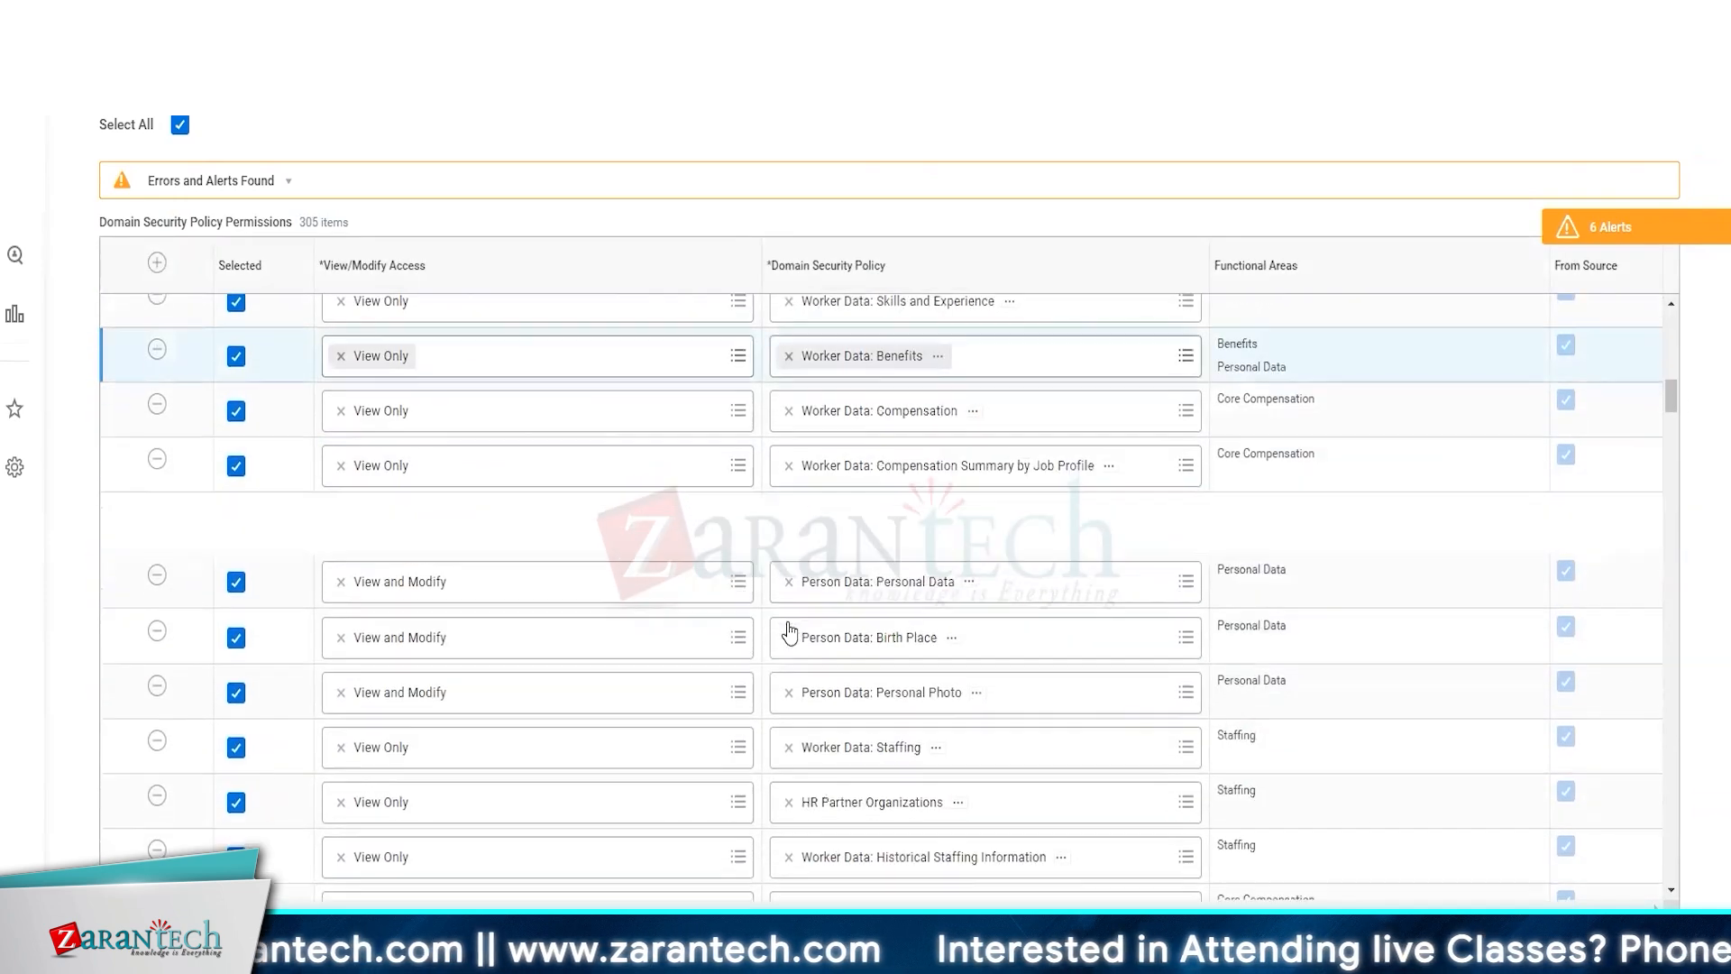
pyautogui.scroll(-3, 790, 631)
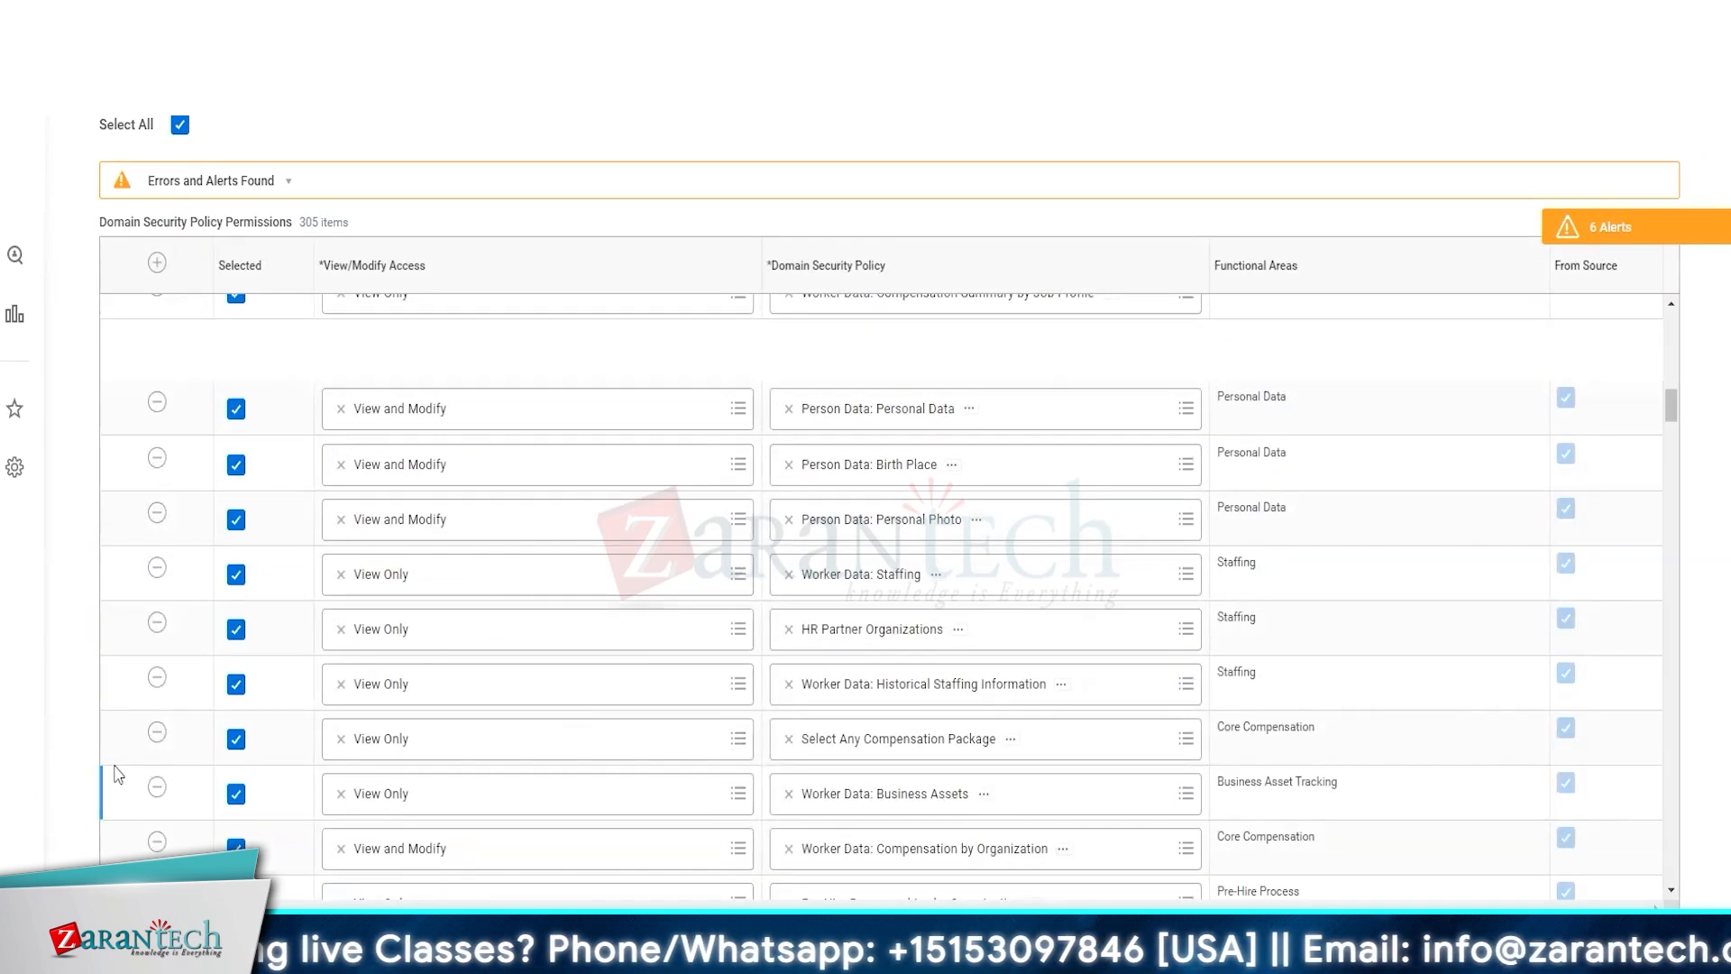
pyautogui.click(157, 786)
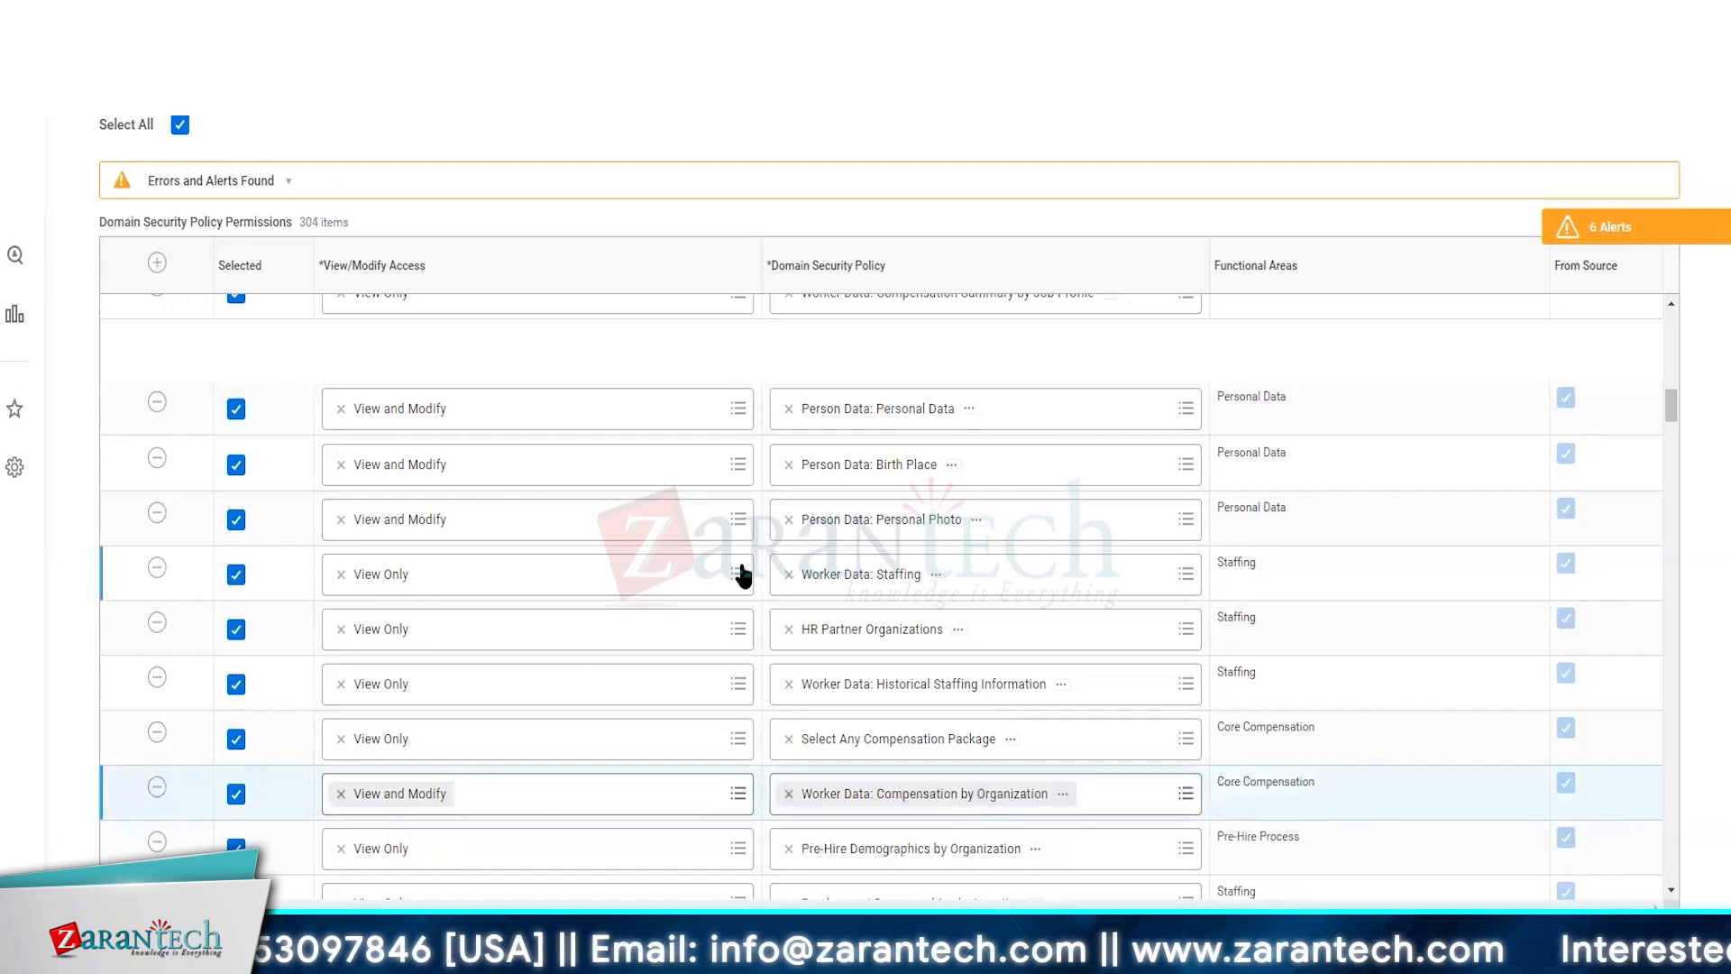
# Rename the target security group to ZT HR Partner (By Location) 2
pyautogui.scroll(5, 743, 575)
pyautogui.scroll(5, 743, 575)
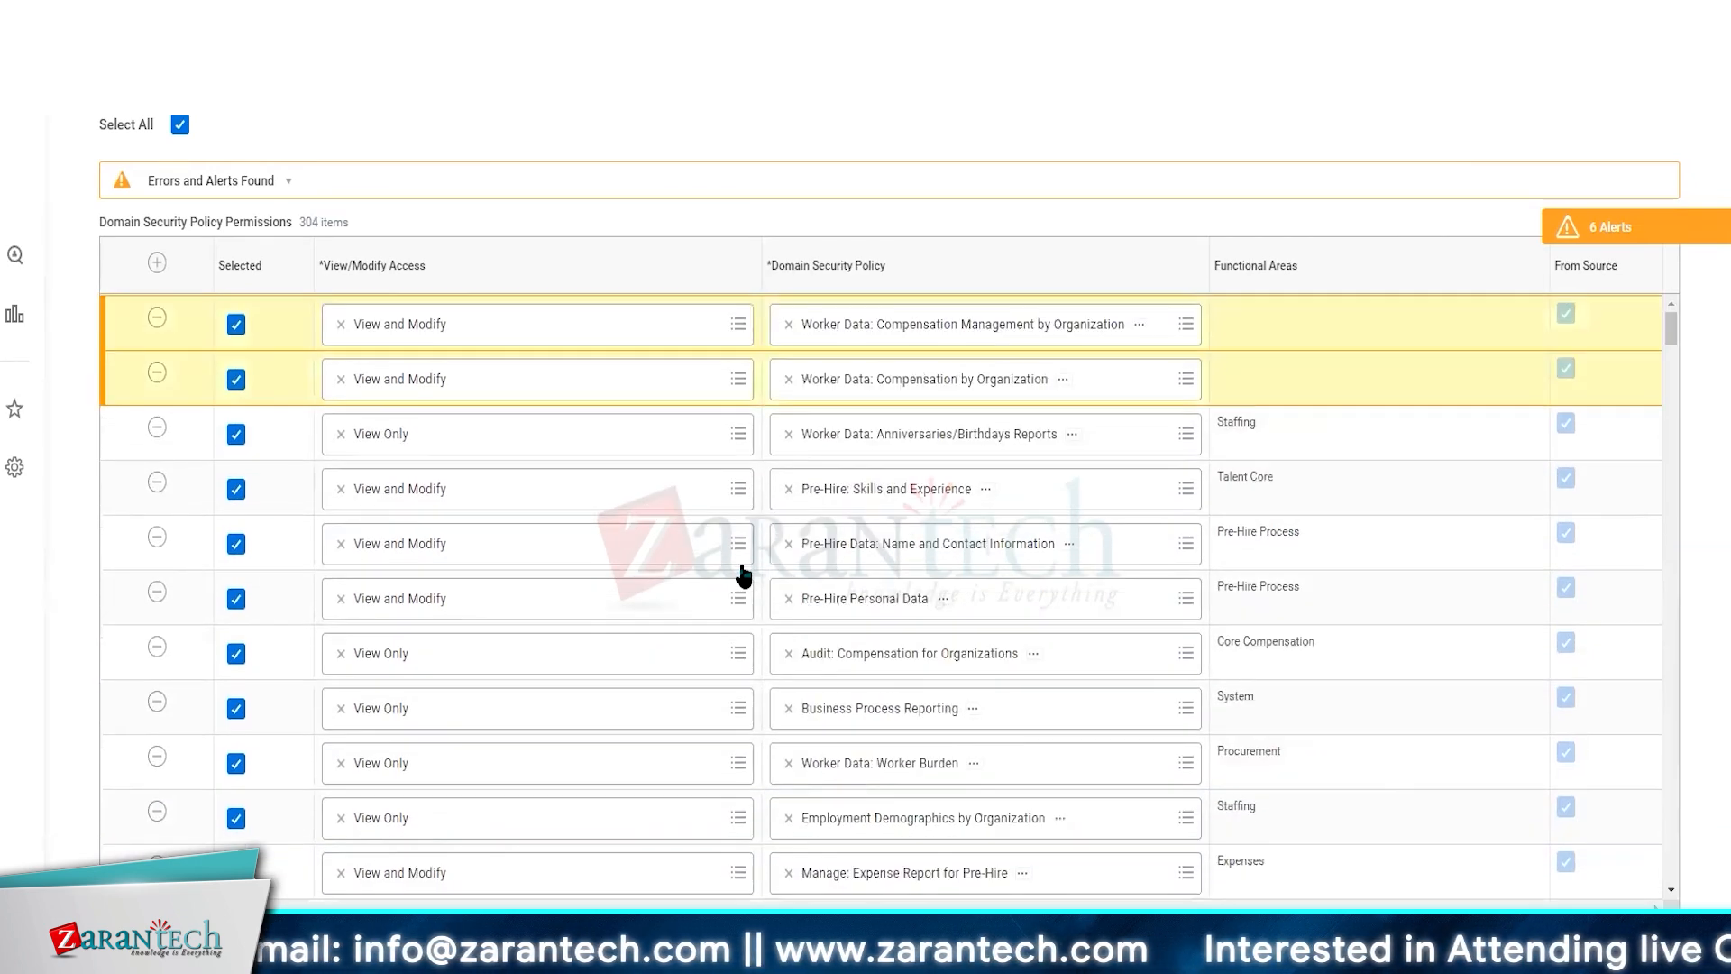
pyautogui.scroll(2, 742, 575)
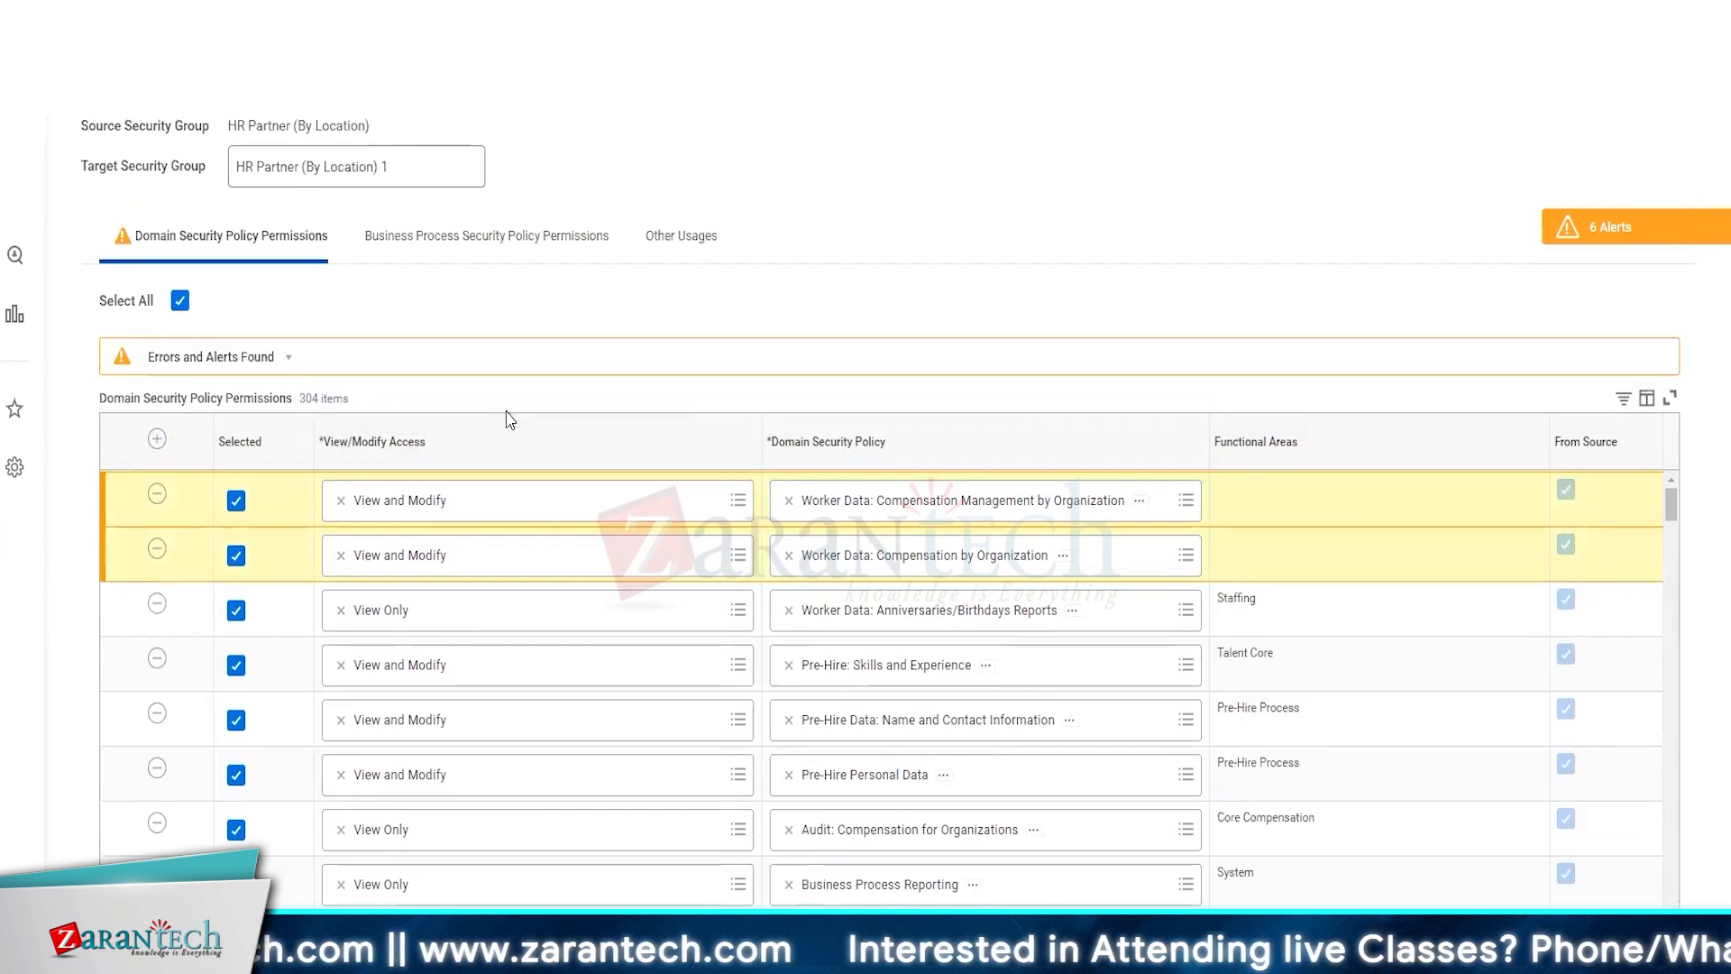
pyautogui.click(408, 168)
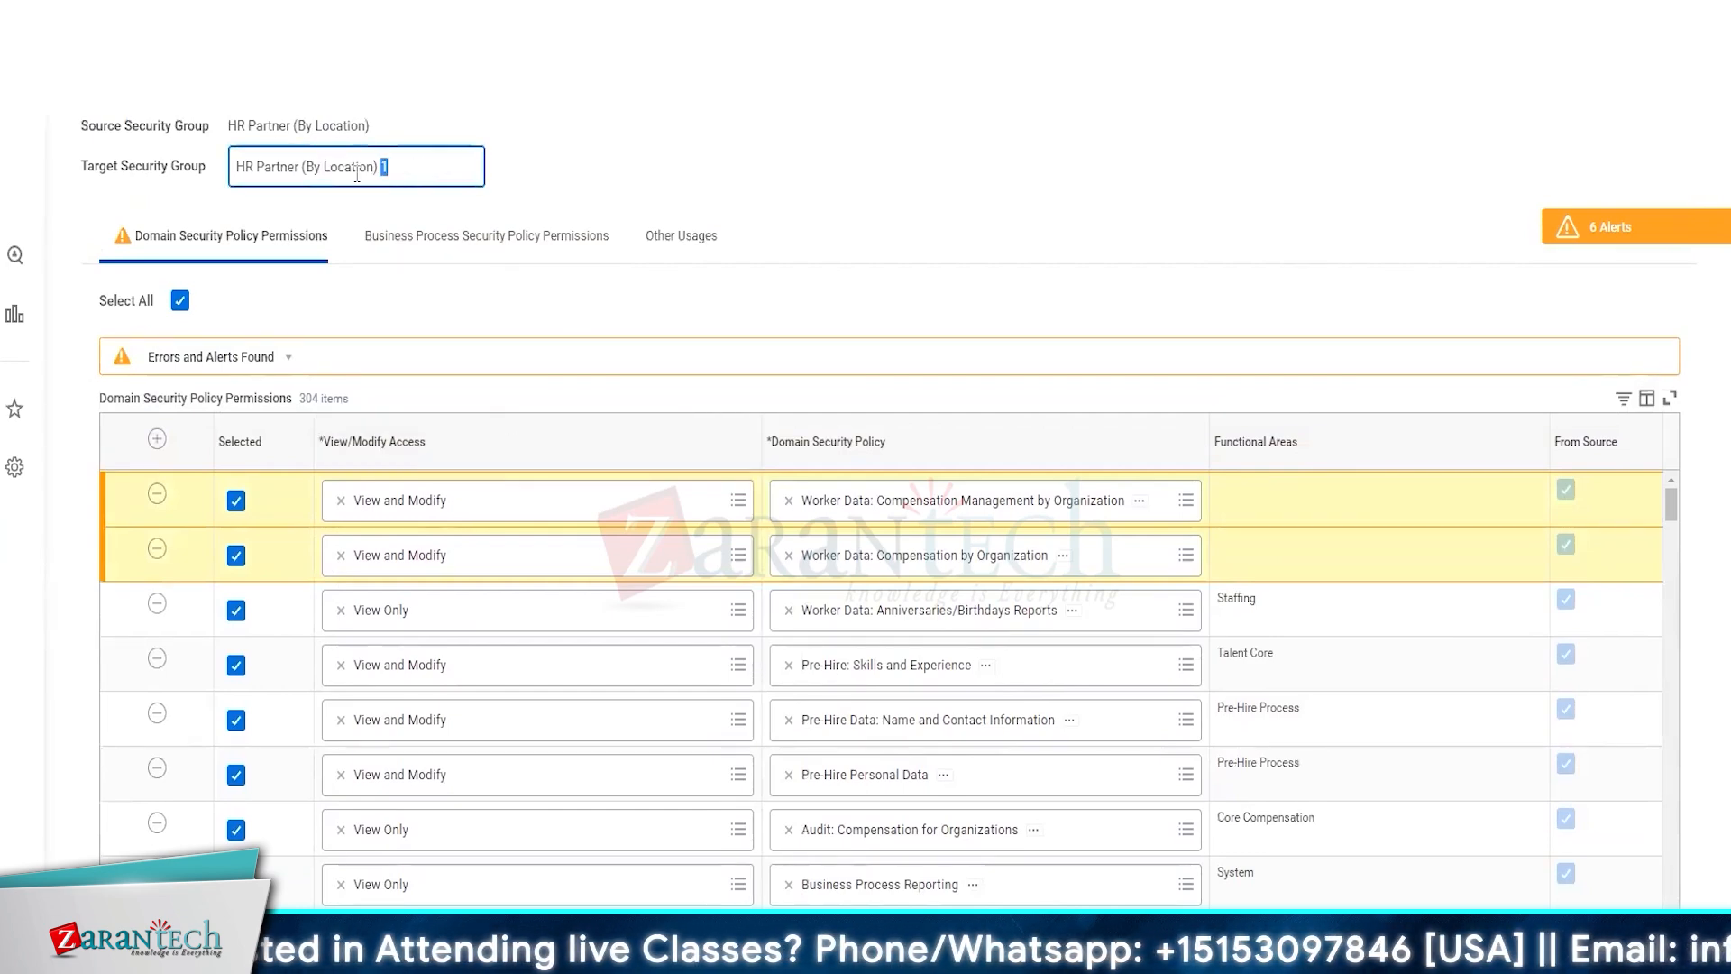
pyautogui.click(239, 166)
pyautogui.write('ZT')
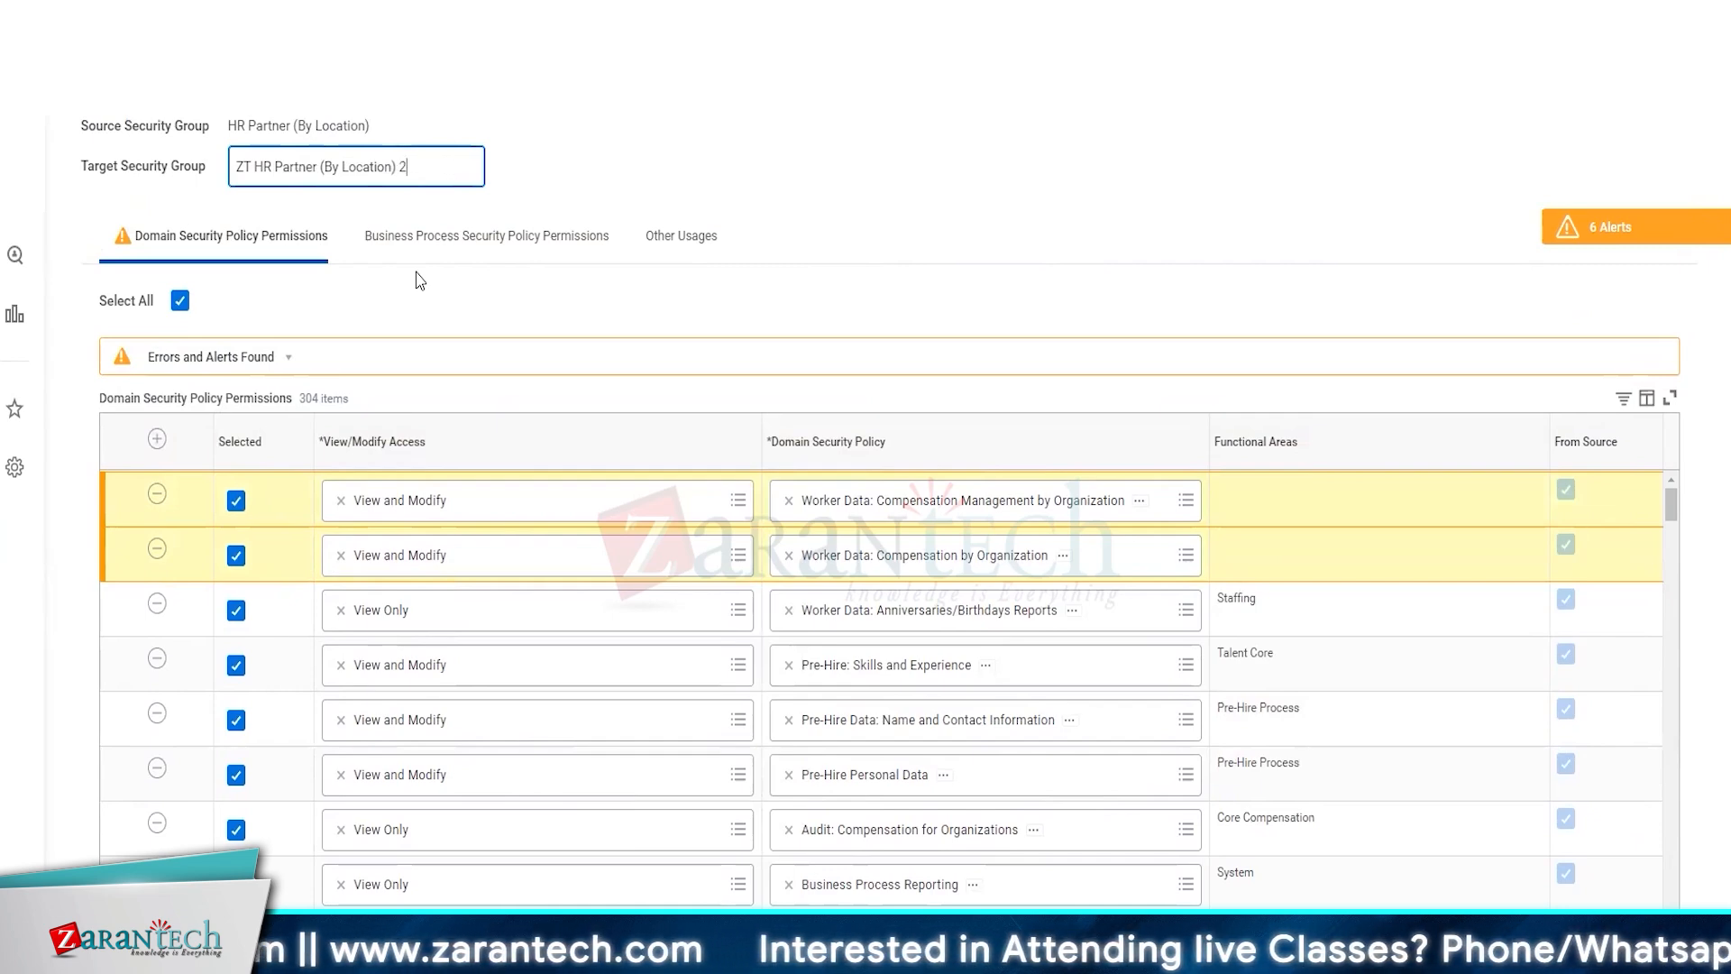
pyautogui.scroll(2, 419, 280)
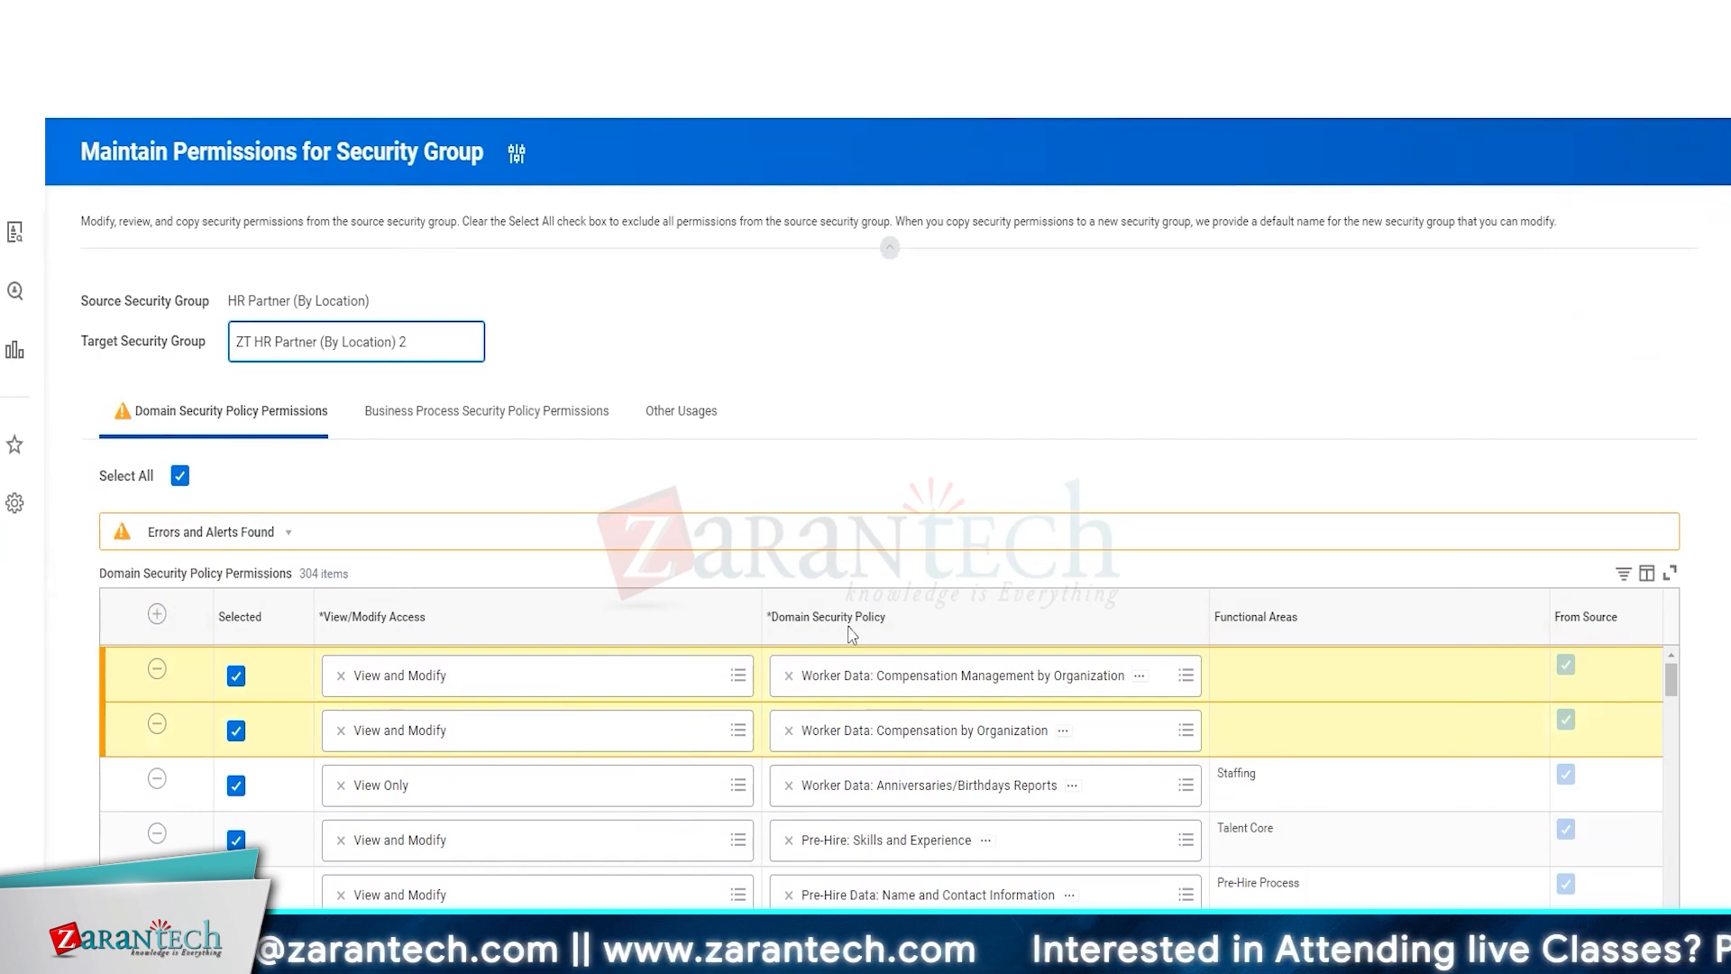
# Submit the permission changes for the new group and open the Activate Pending Security Policy Changes task
pyautogui.click(669, 888)
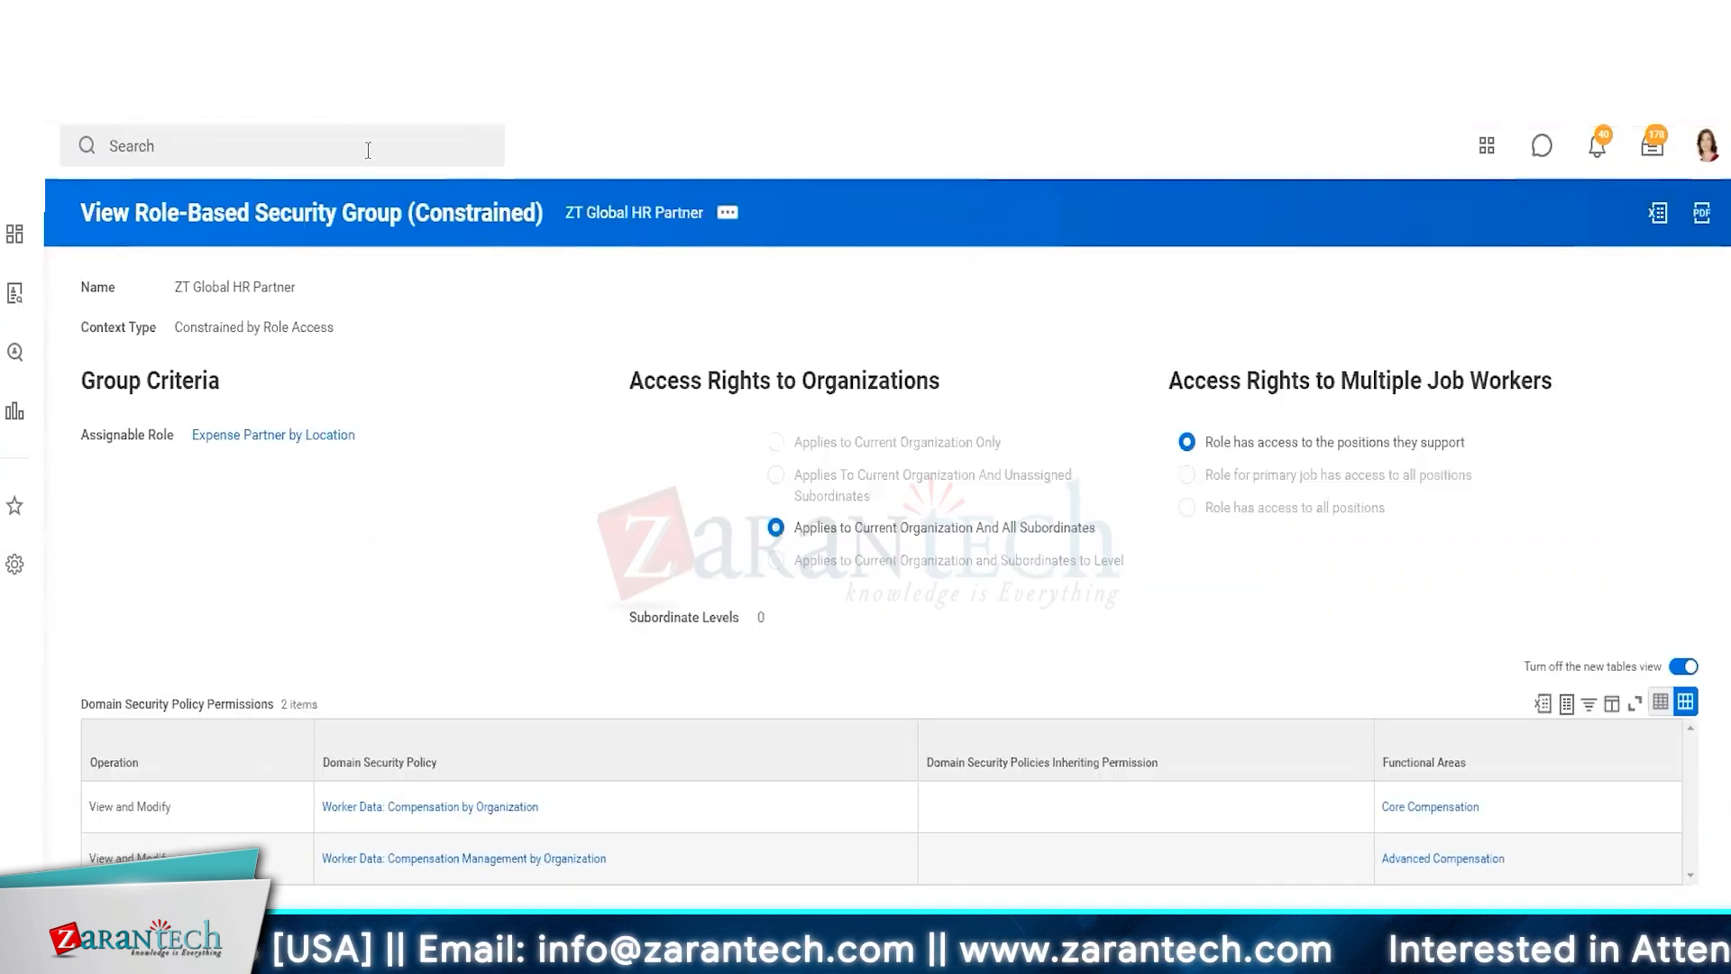
pyautogui.click(368, 150)
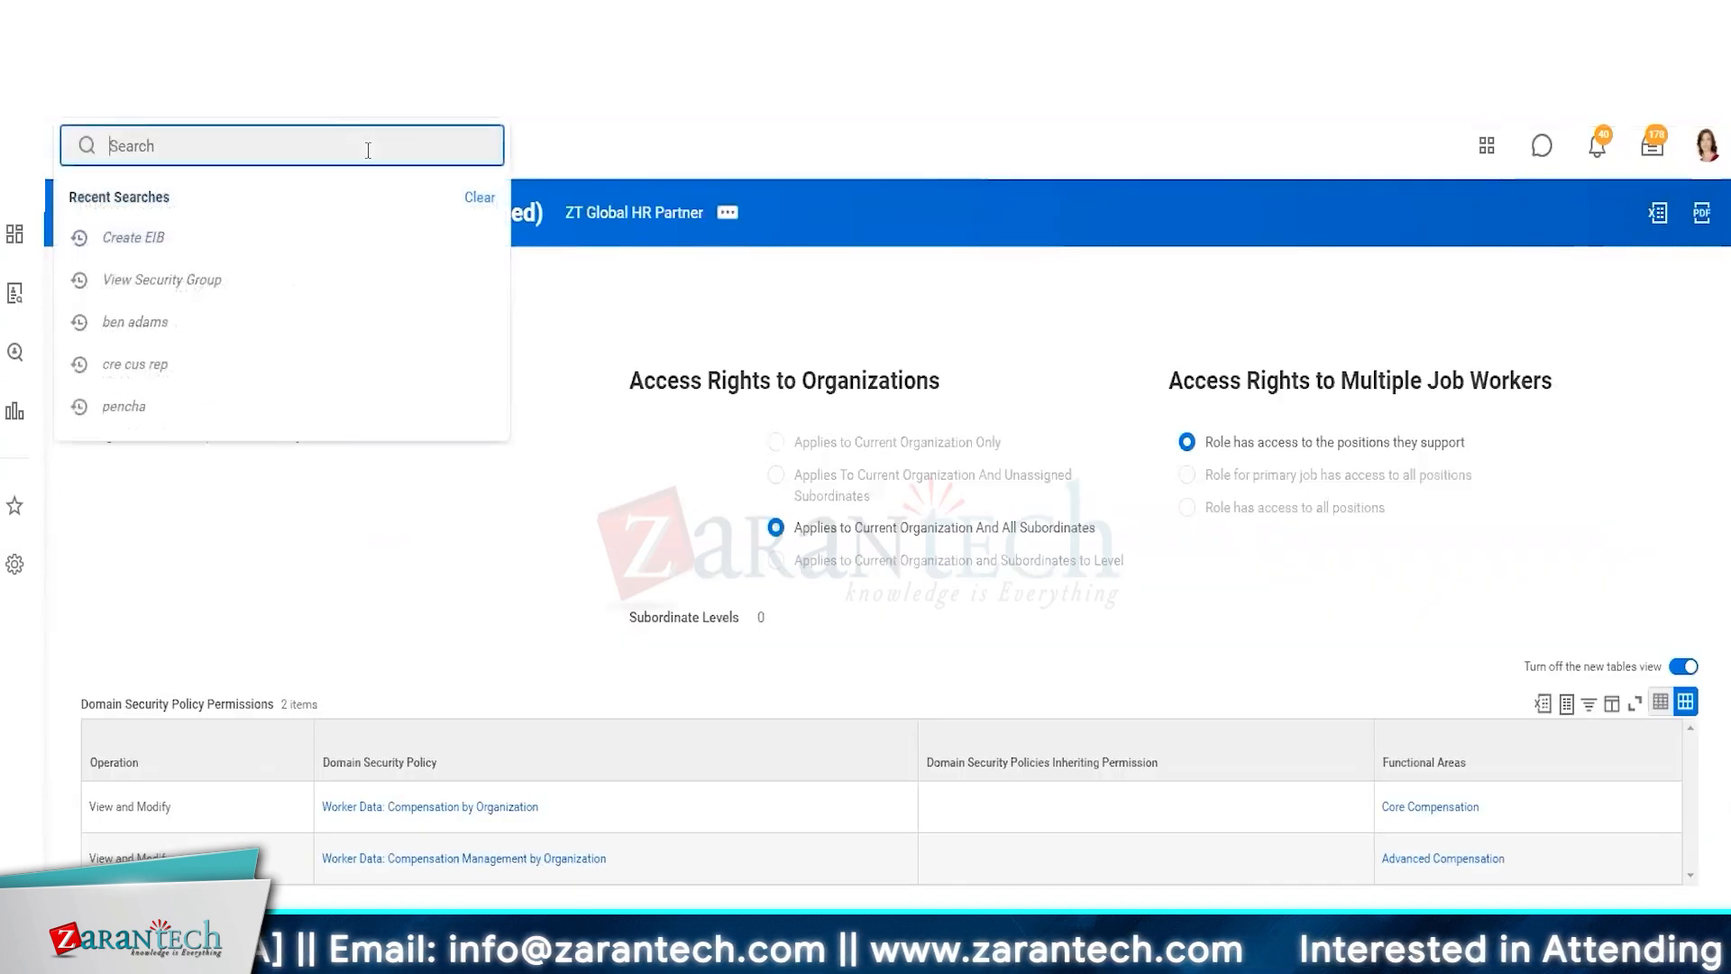
pyautogui.write('act pen sec poli')
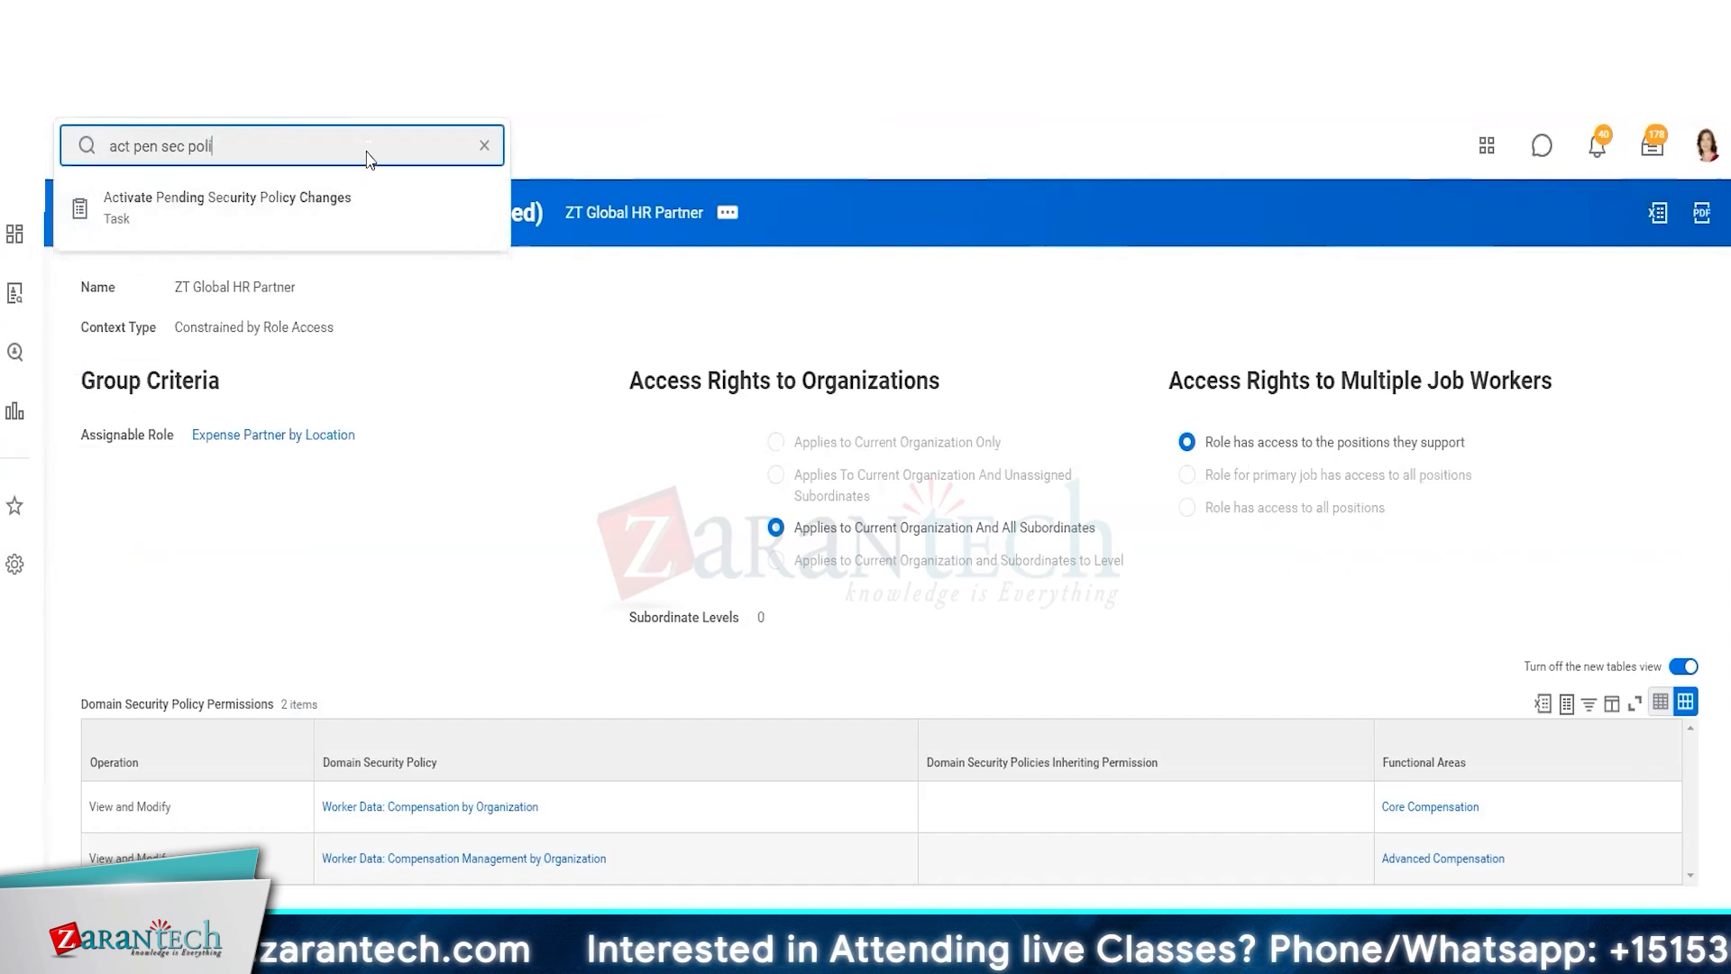
pyautogui.click(378, 207)
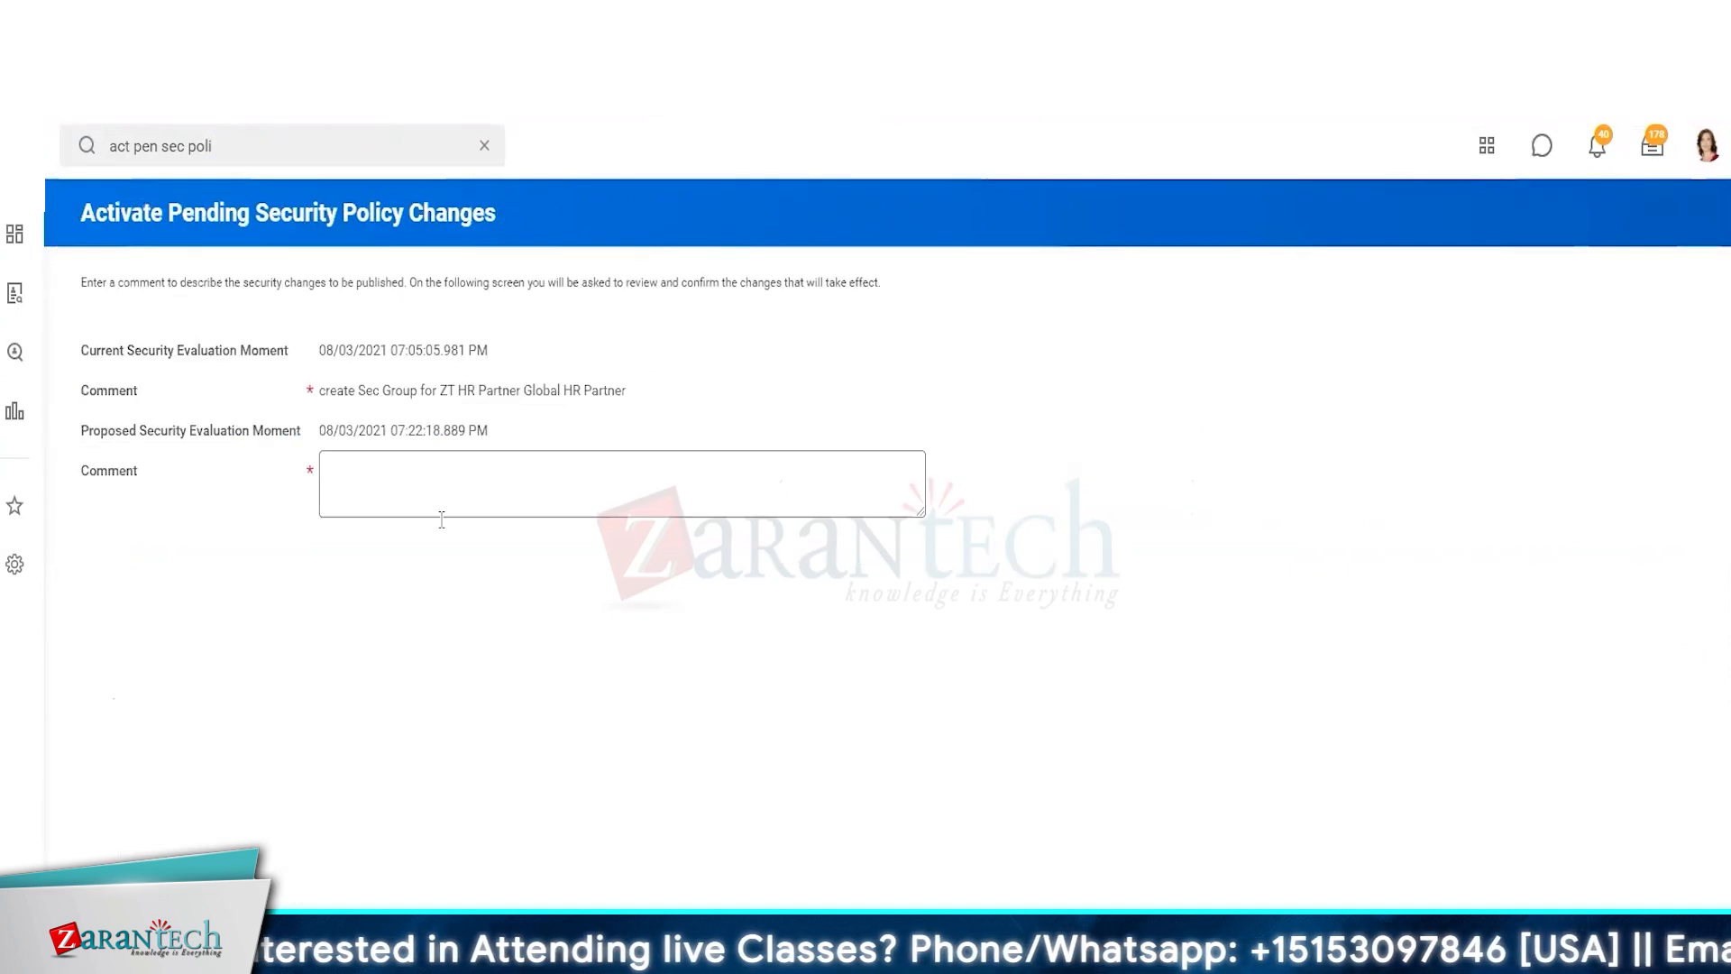
# Enter the comment create new sec group > ZT HR Partner (By Location) 2 and confirm activating the pending security policy changes
pyautogui.click(433, 494)
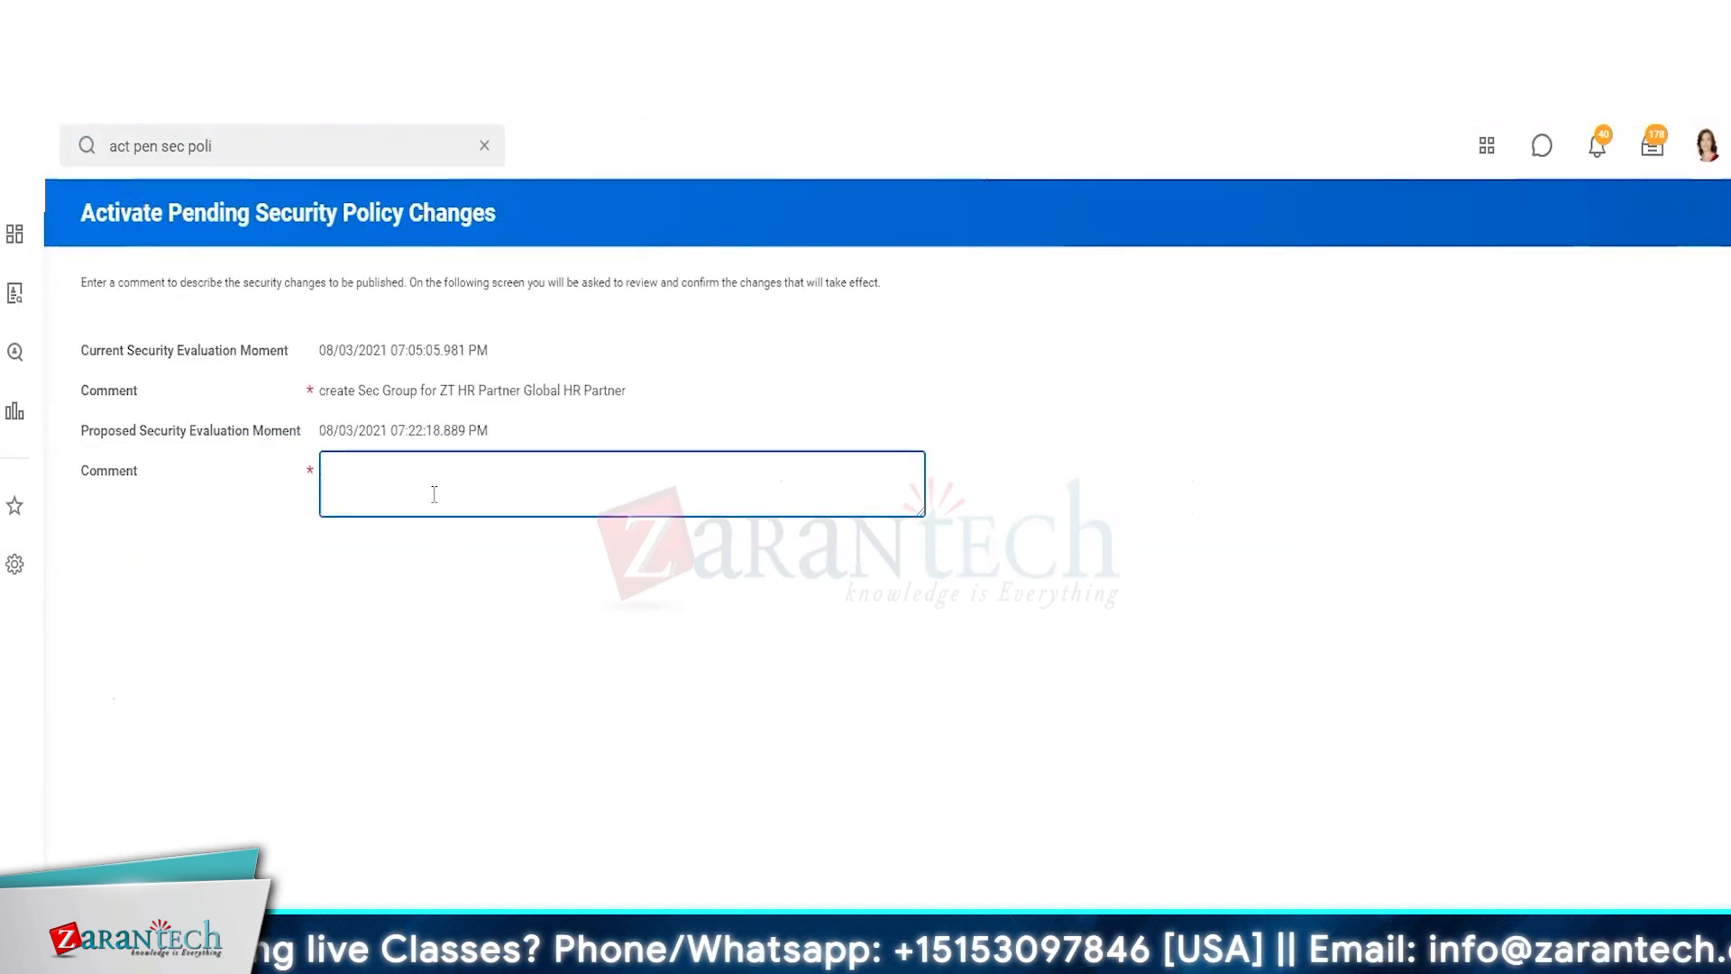
pyautogui.write('create')
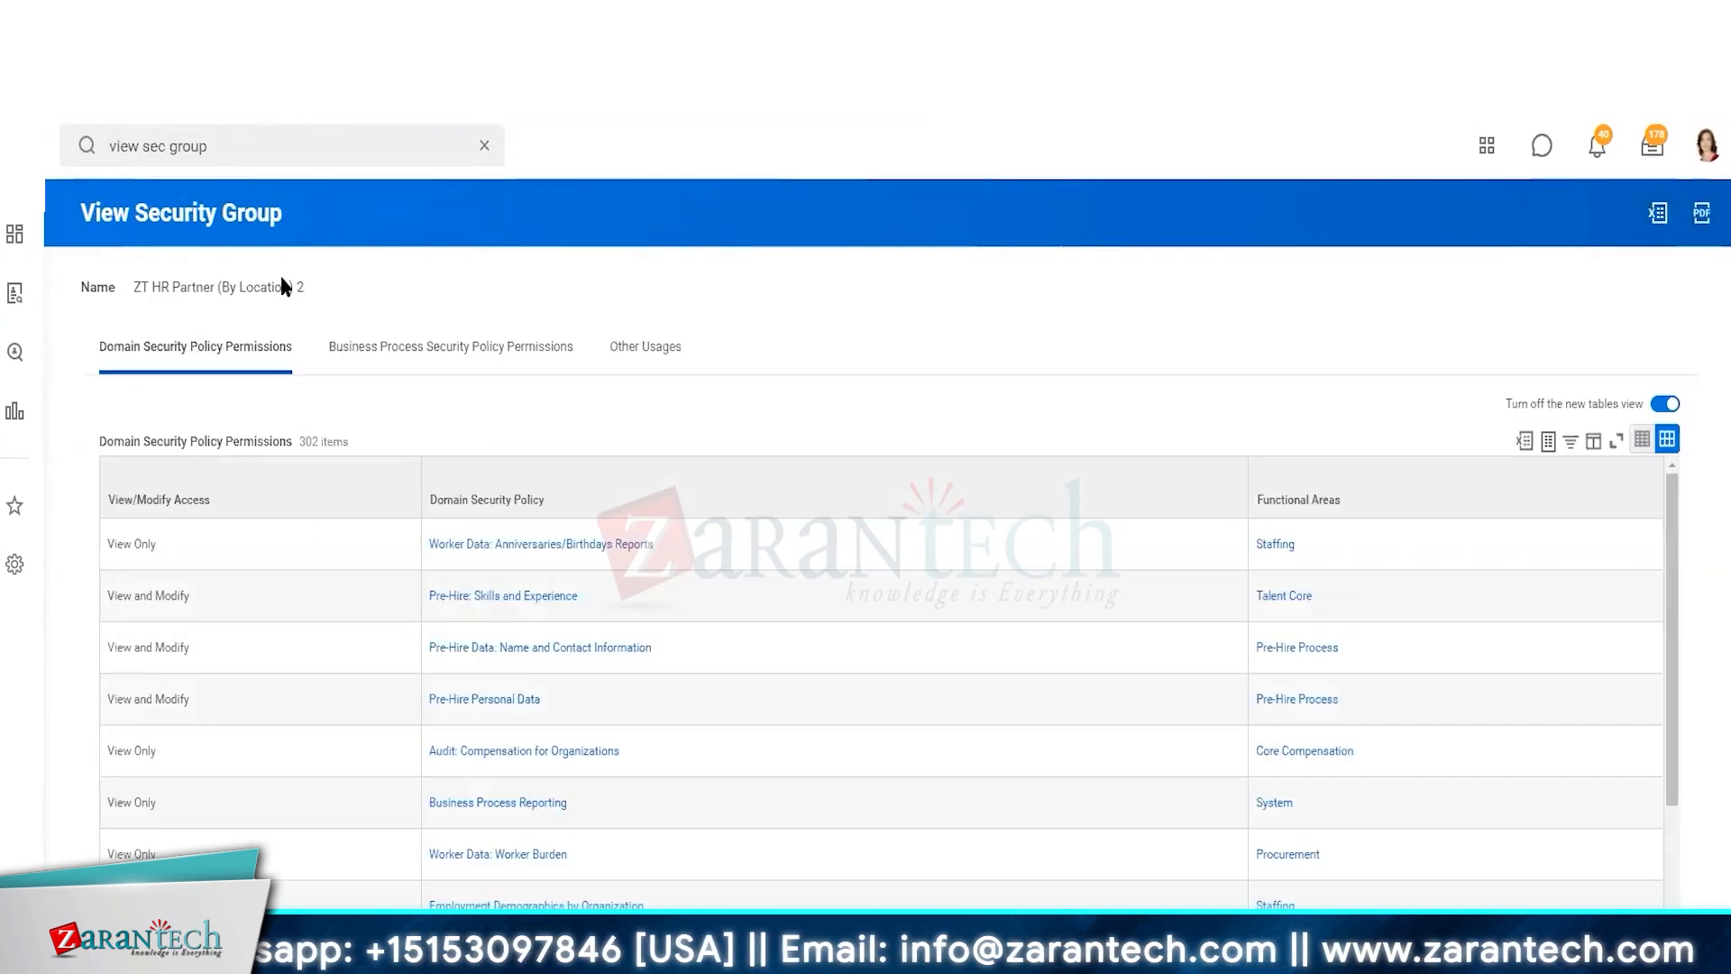
pyautogui.rightClick(281, 278)
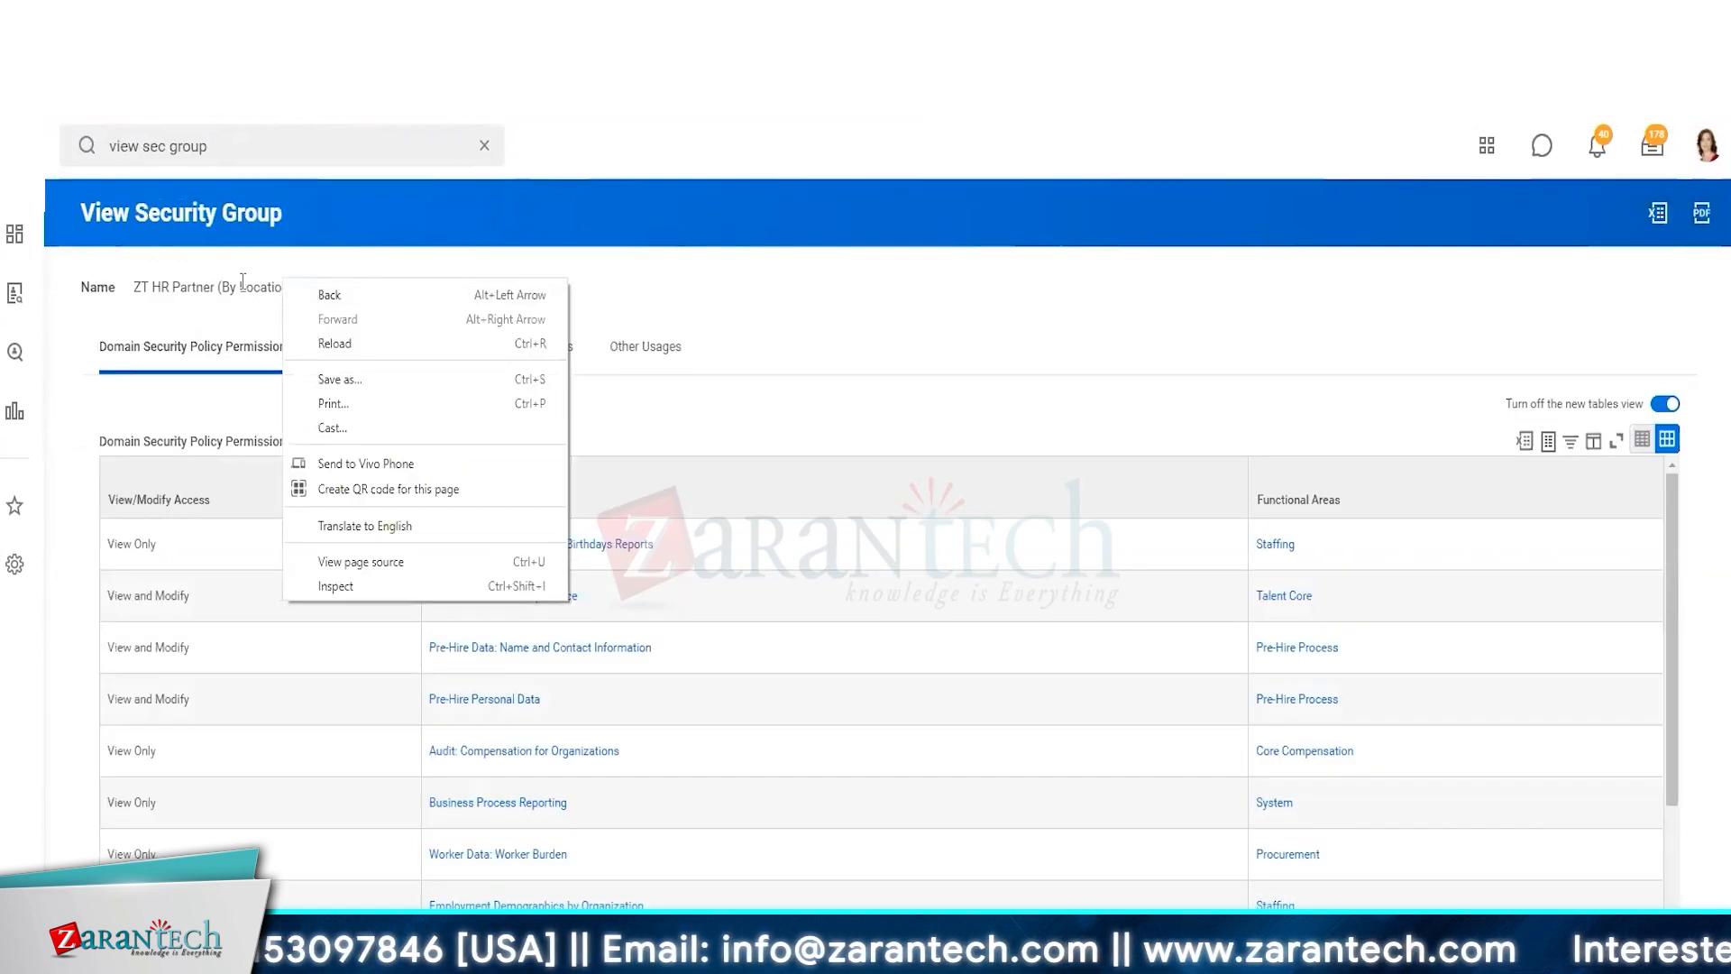
pyautogui.click(242, 281)
pyautogui.rightClick(241, 283)
pyautogui.click(226, 294)
pyautogui.tripleClick(227, 287)
pyautogui.hotkey('ctrl', 'c')
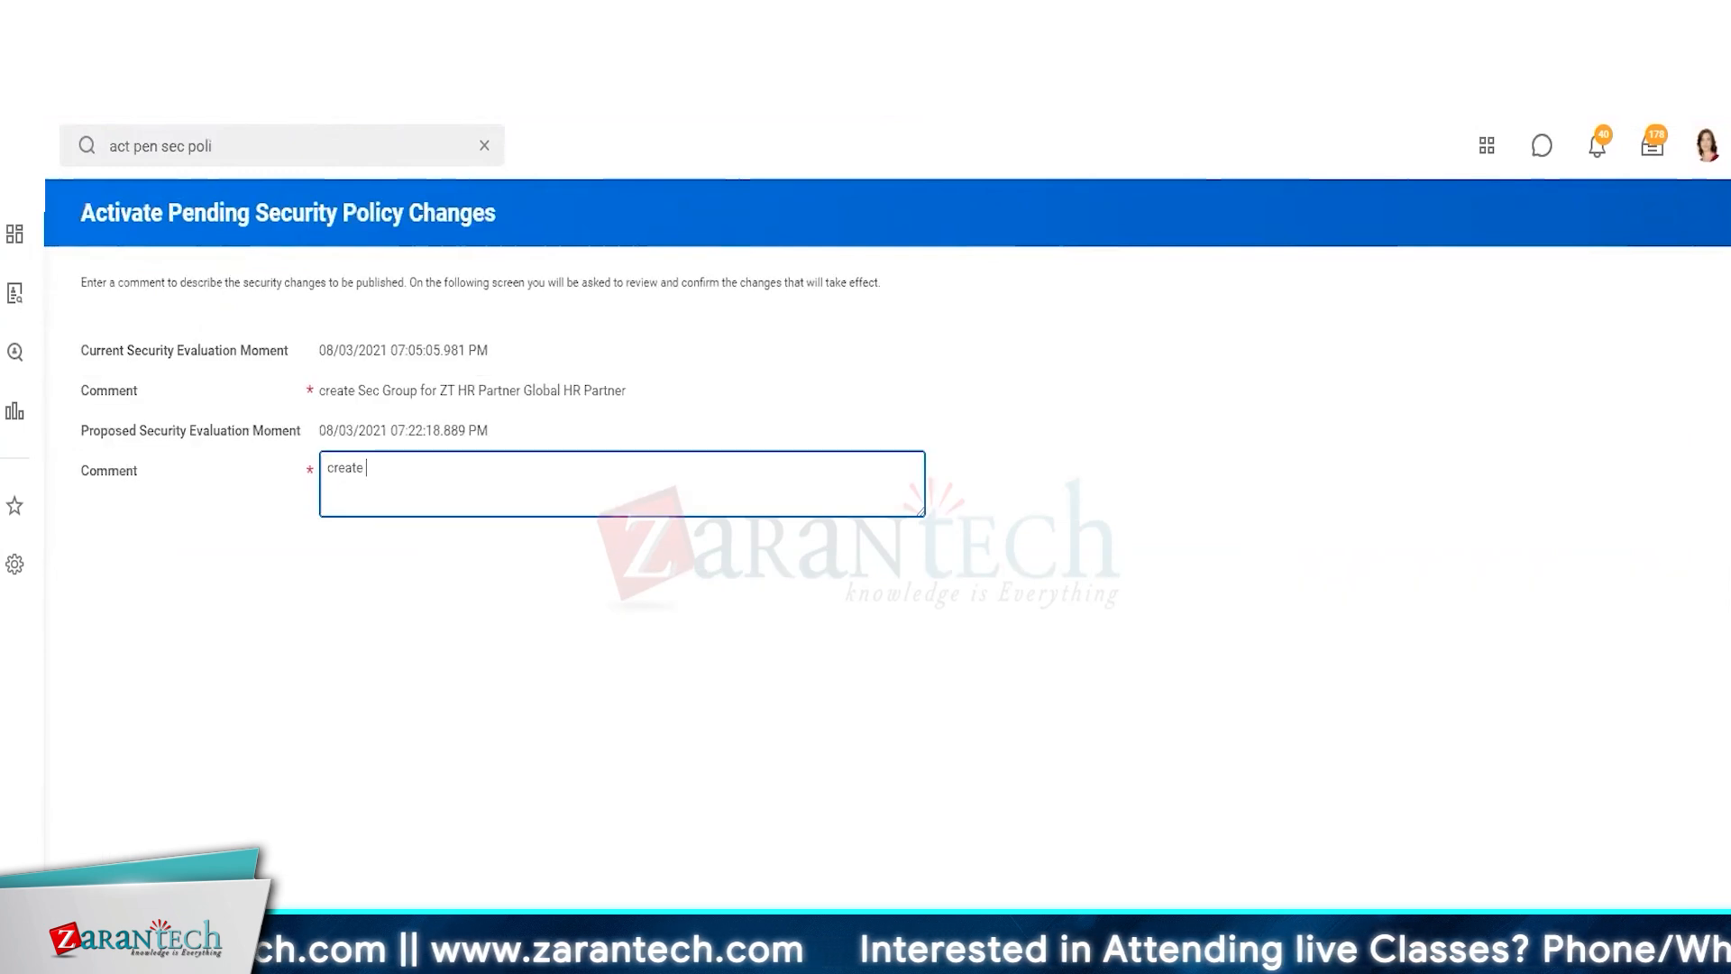
pyautogui.write('ne')
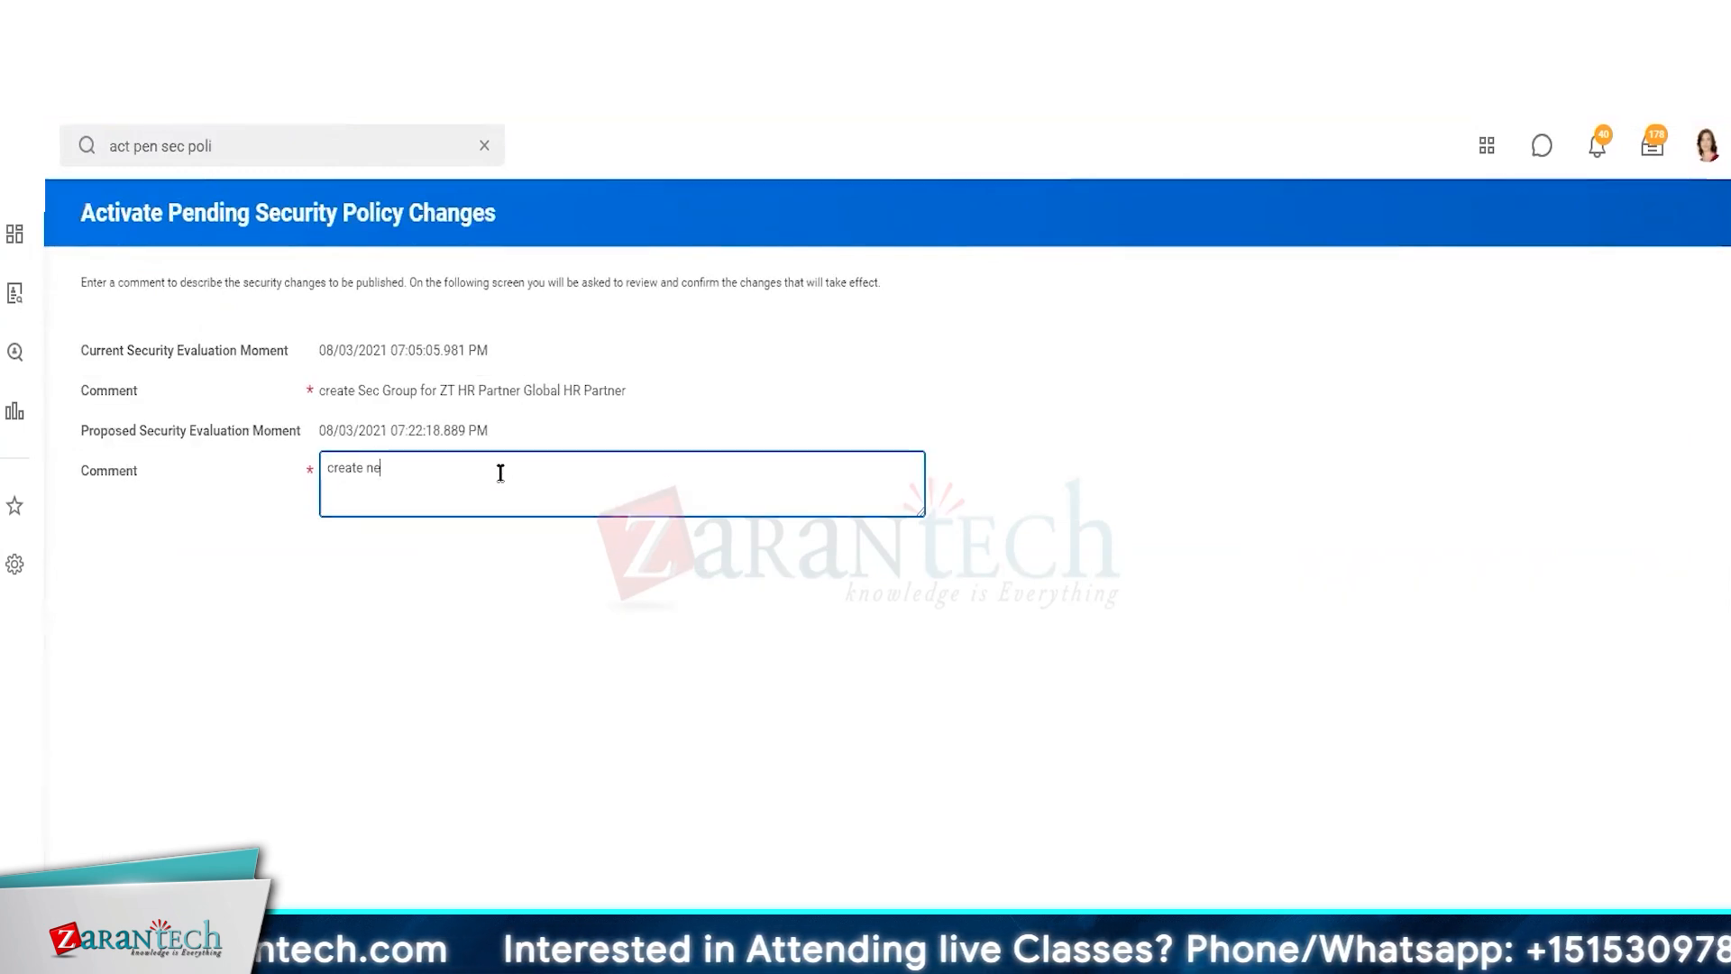
pyautogui.write('w sec gro')
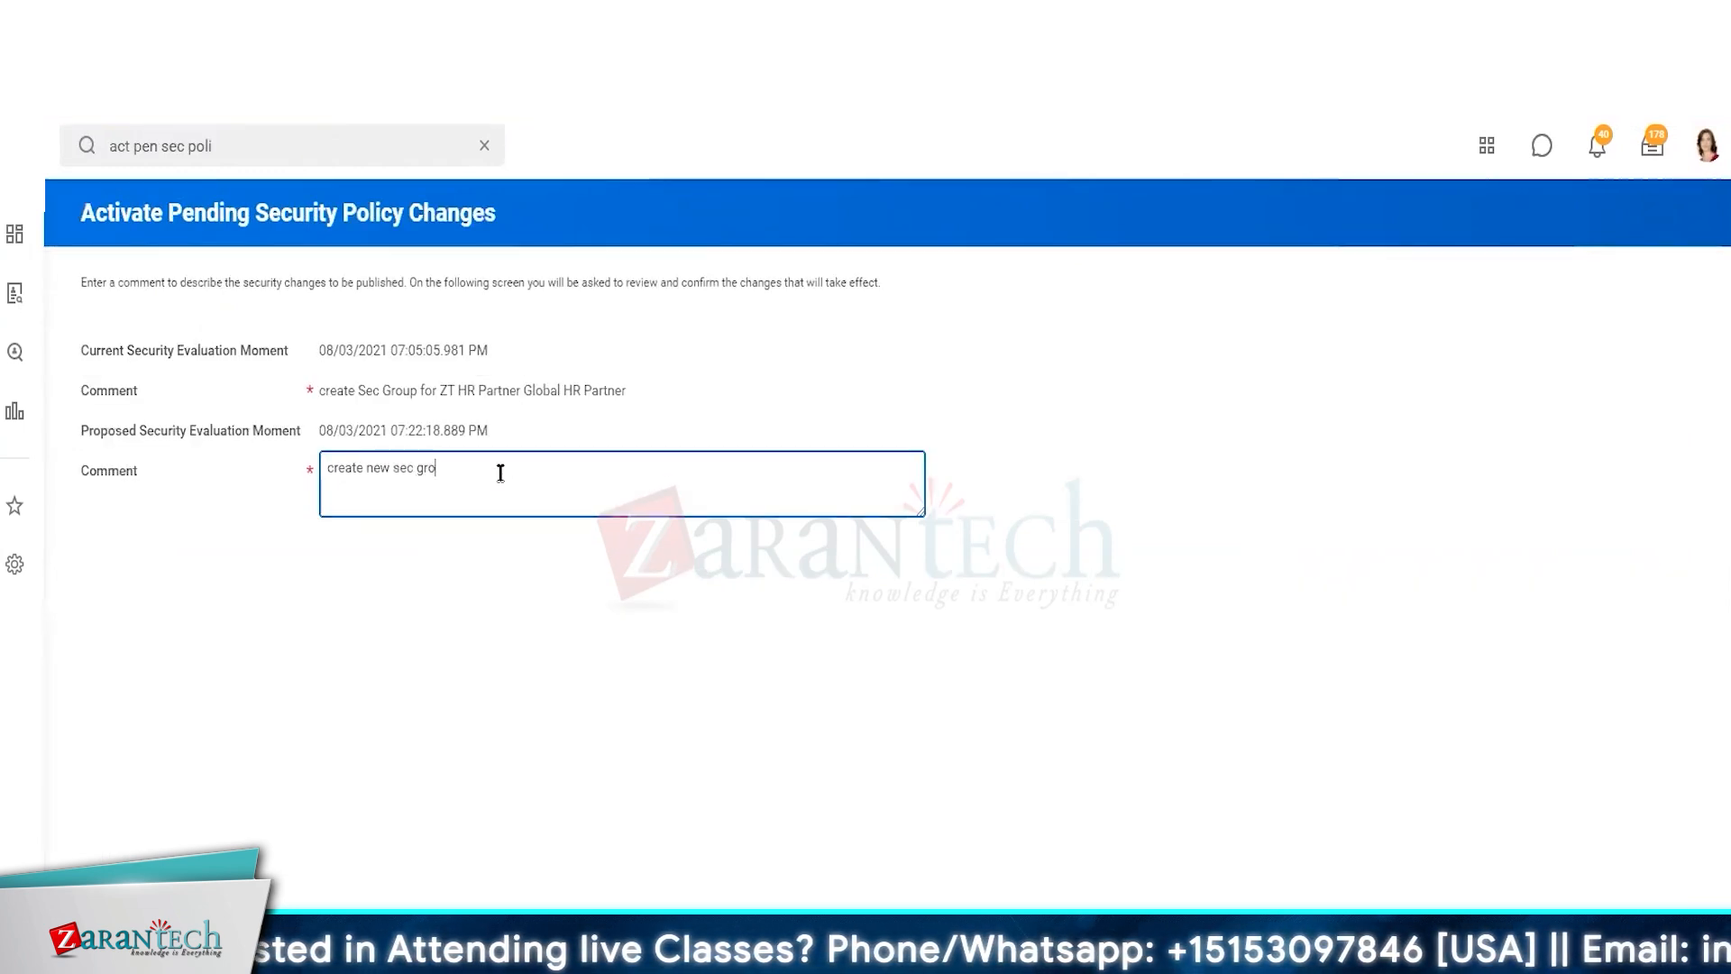
pyautogui.write('up >')
pyautogui.hotkey('ctrl', 'v')
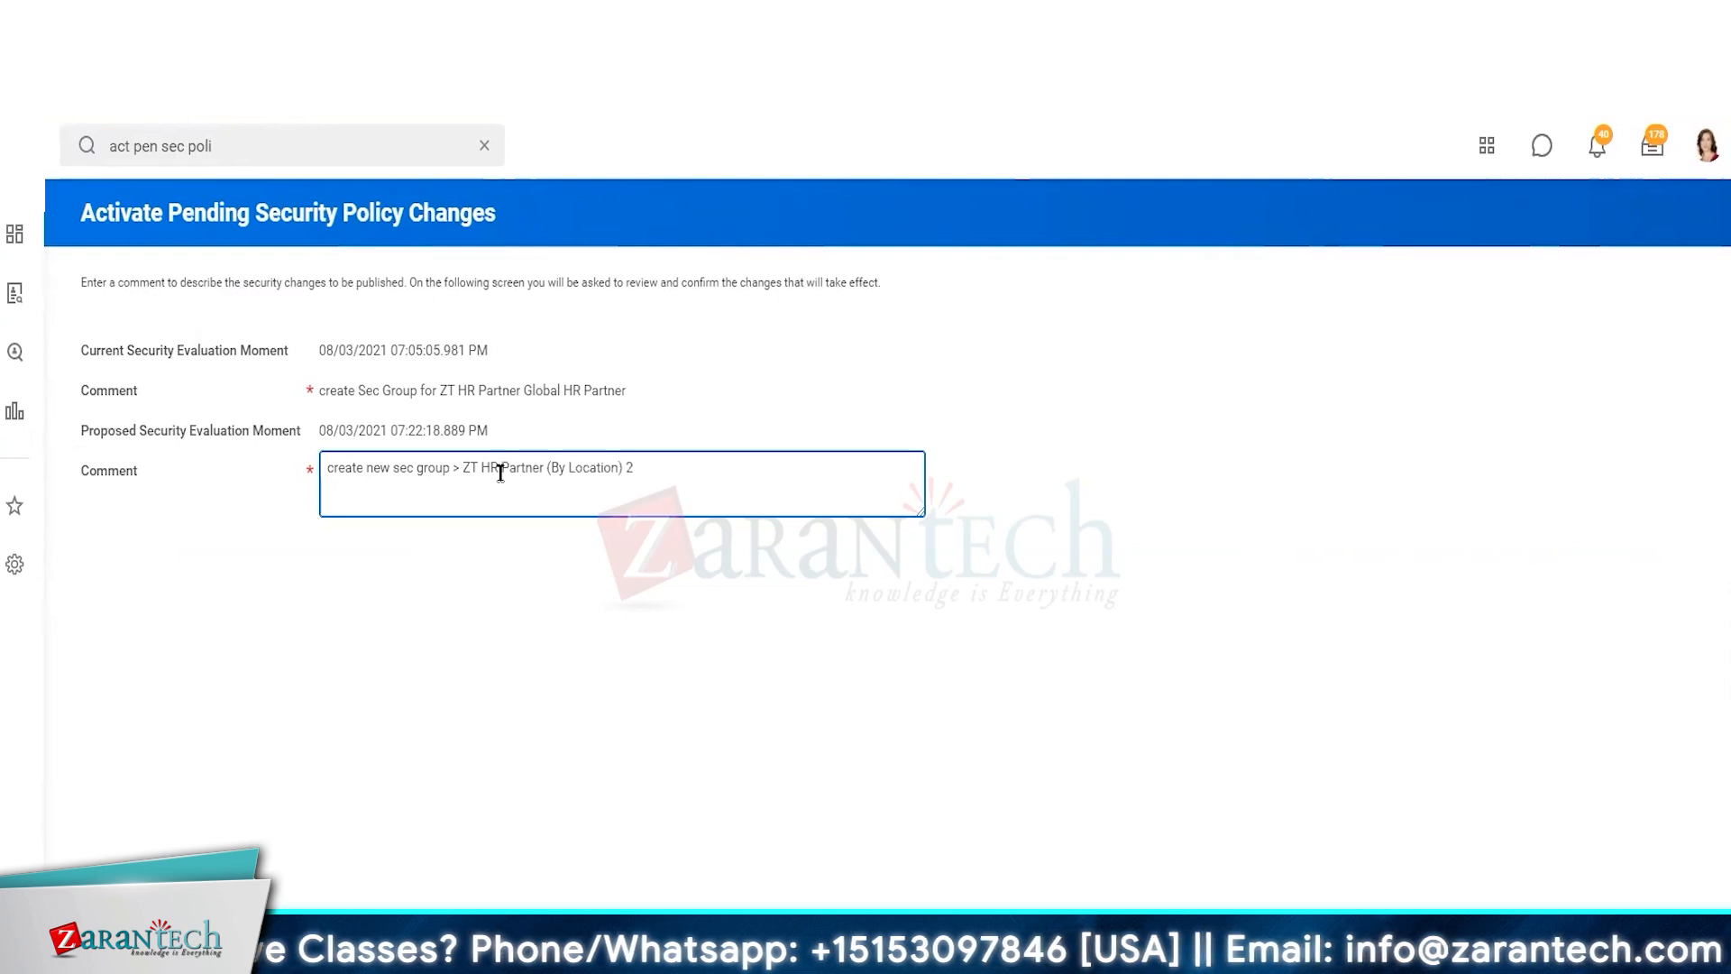
pyautogui.press('Tab')
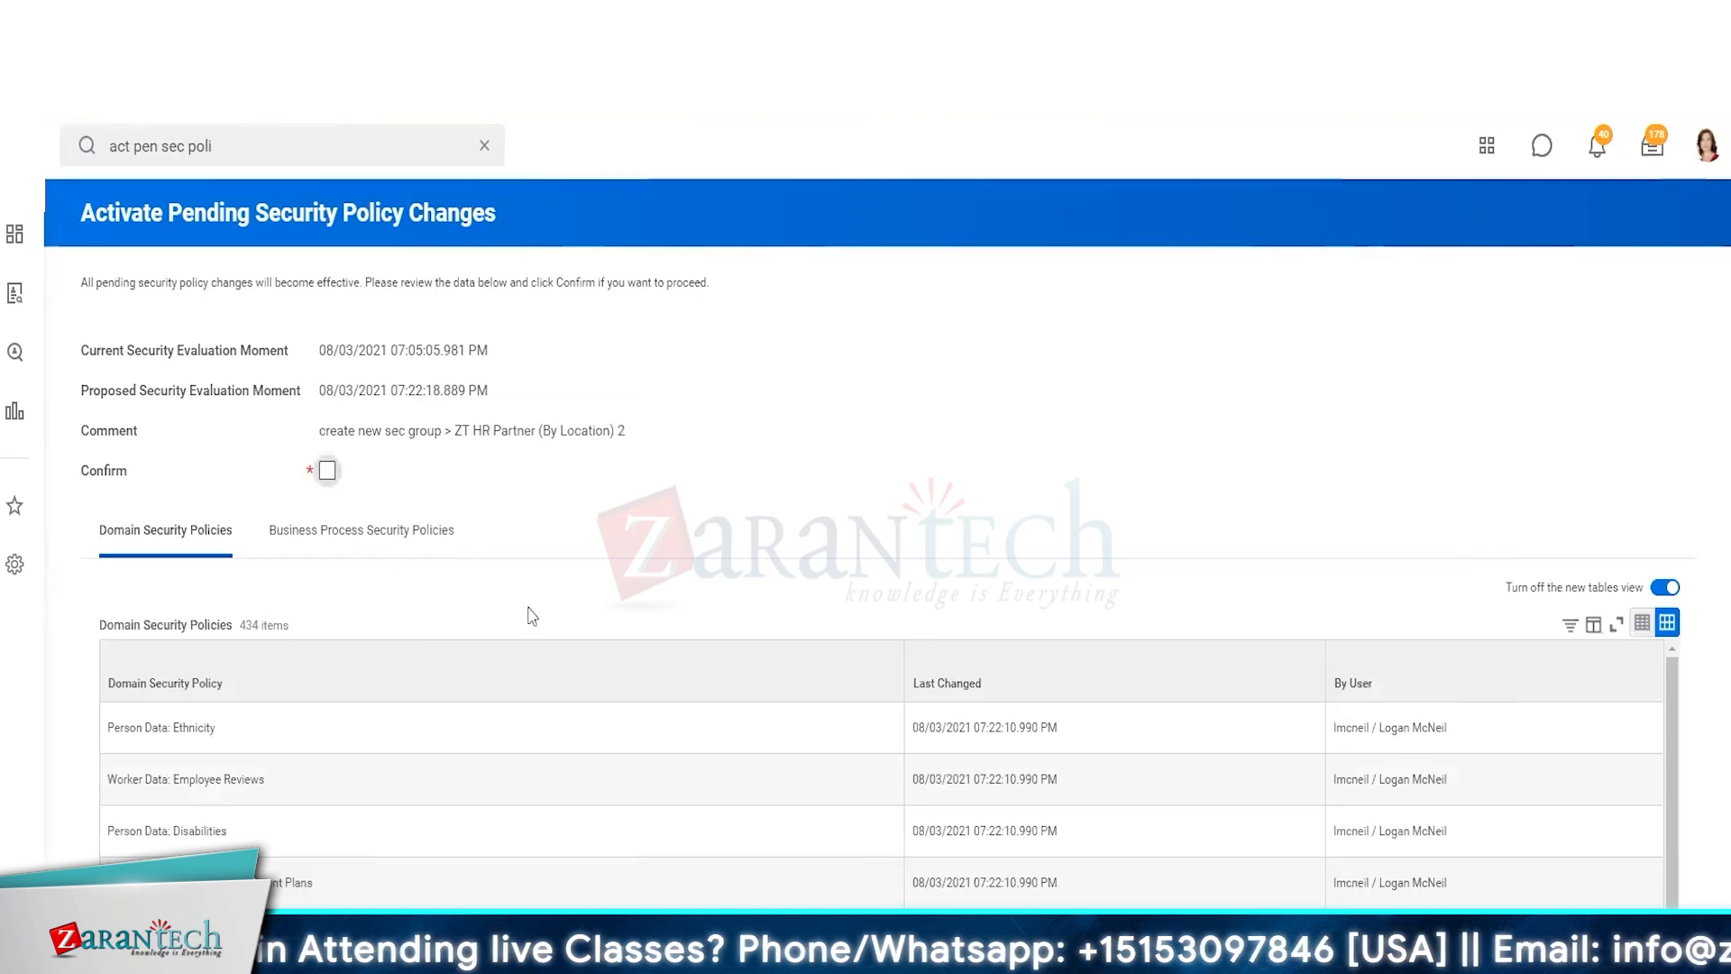
pyautogui.click(328, 471)
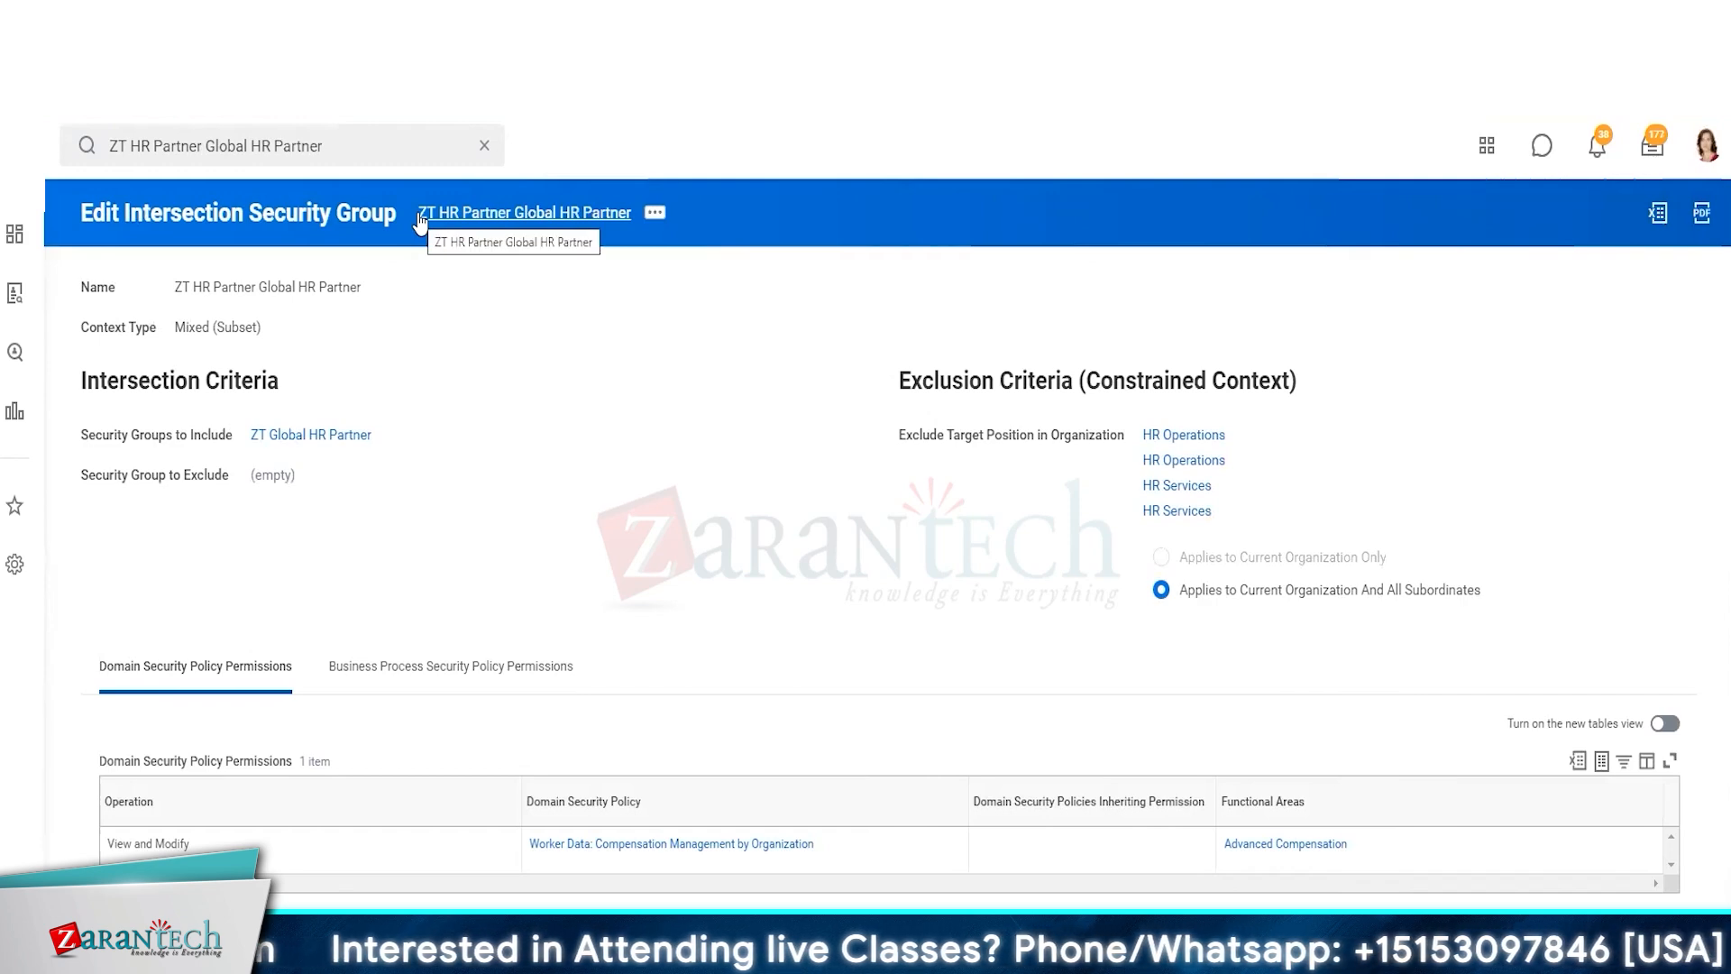
# Edit the ZT HR Partner Global HR Partner intersection group so it includes ZT HR Partner (By Location) 2 instead
pyautogui.click(656, 214)
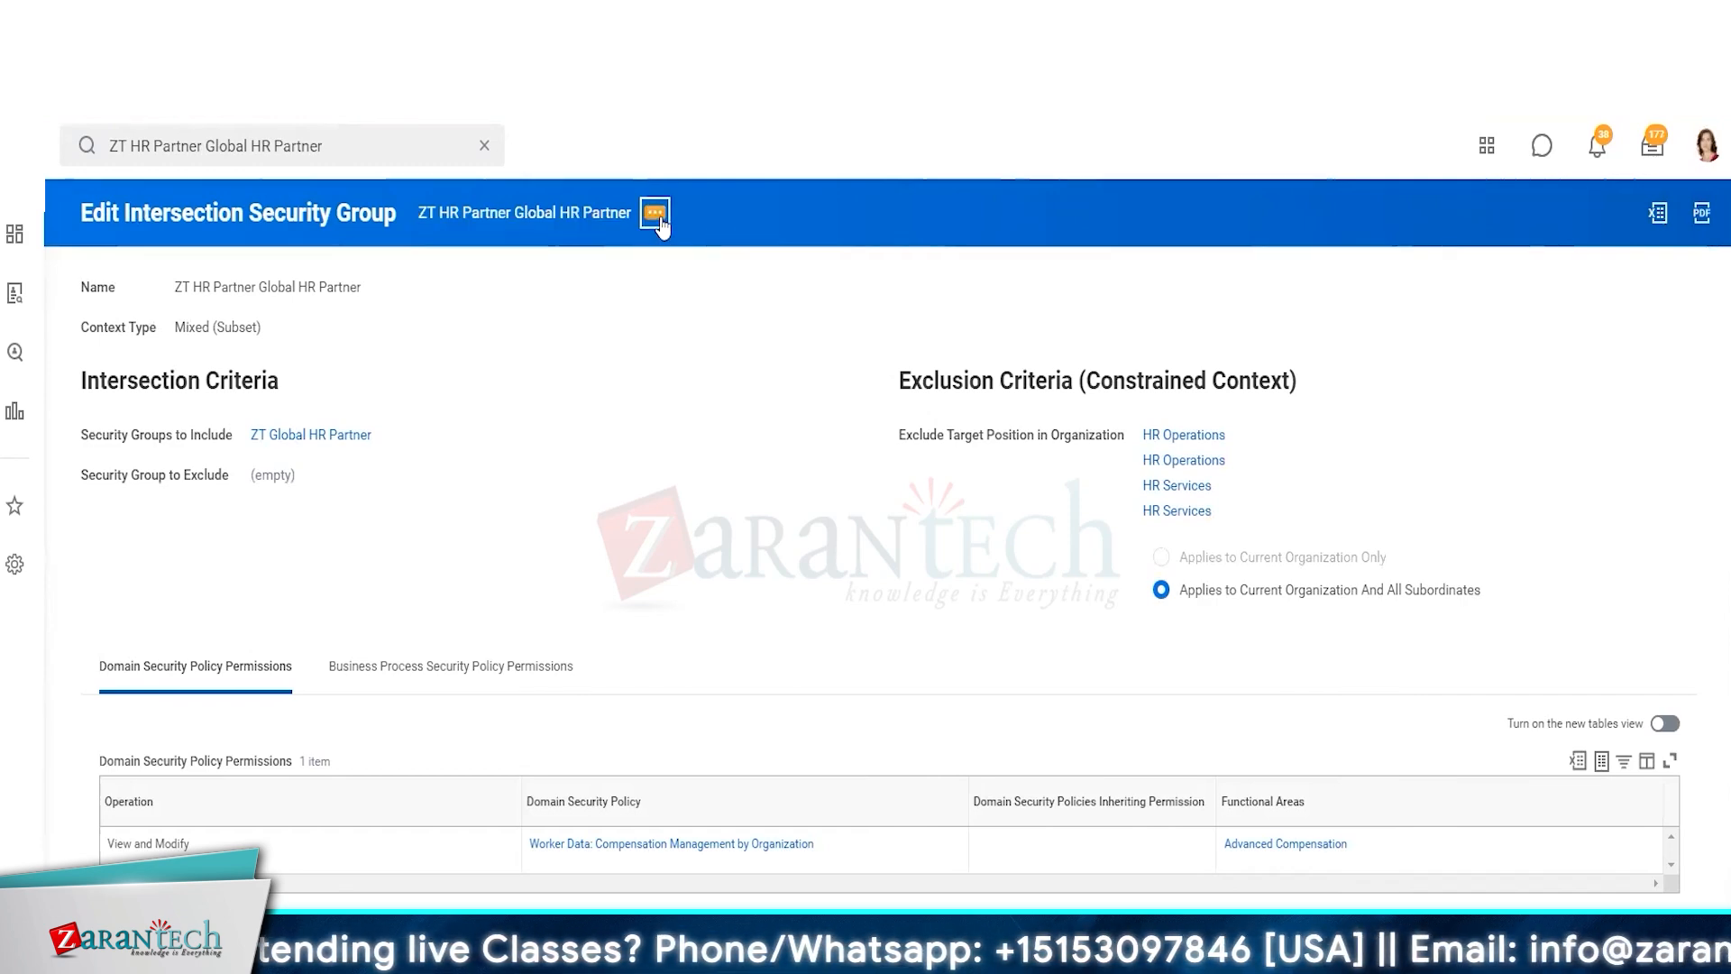
pyautogui.moveTo(755, 292)
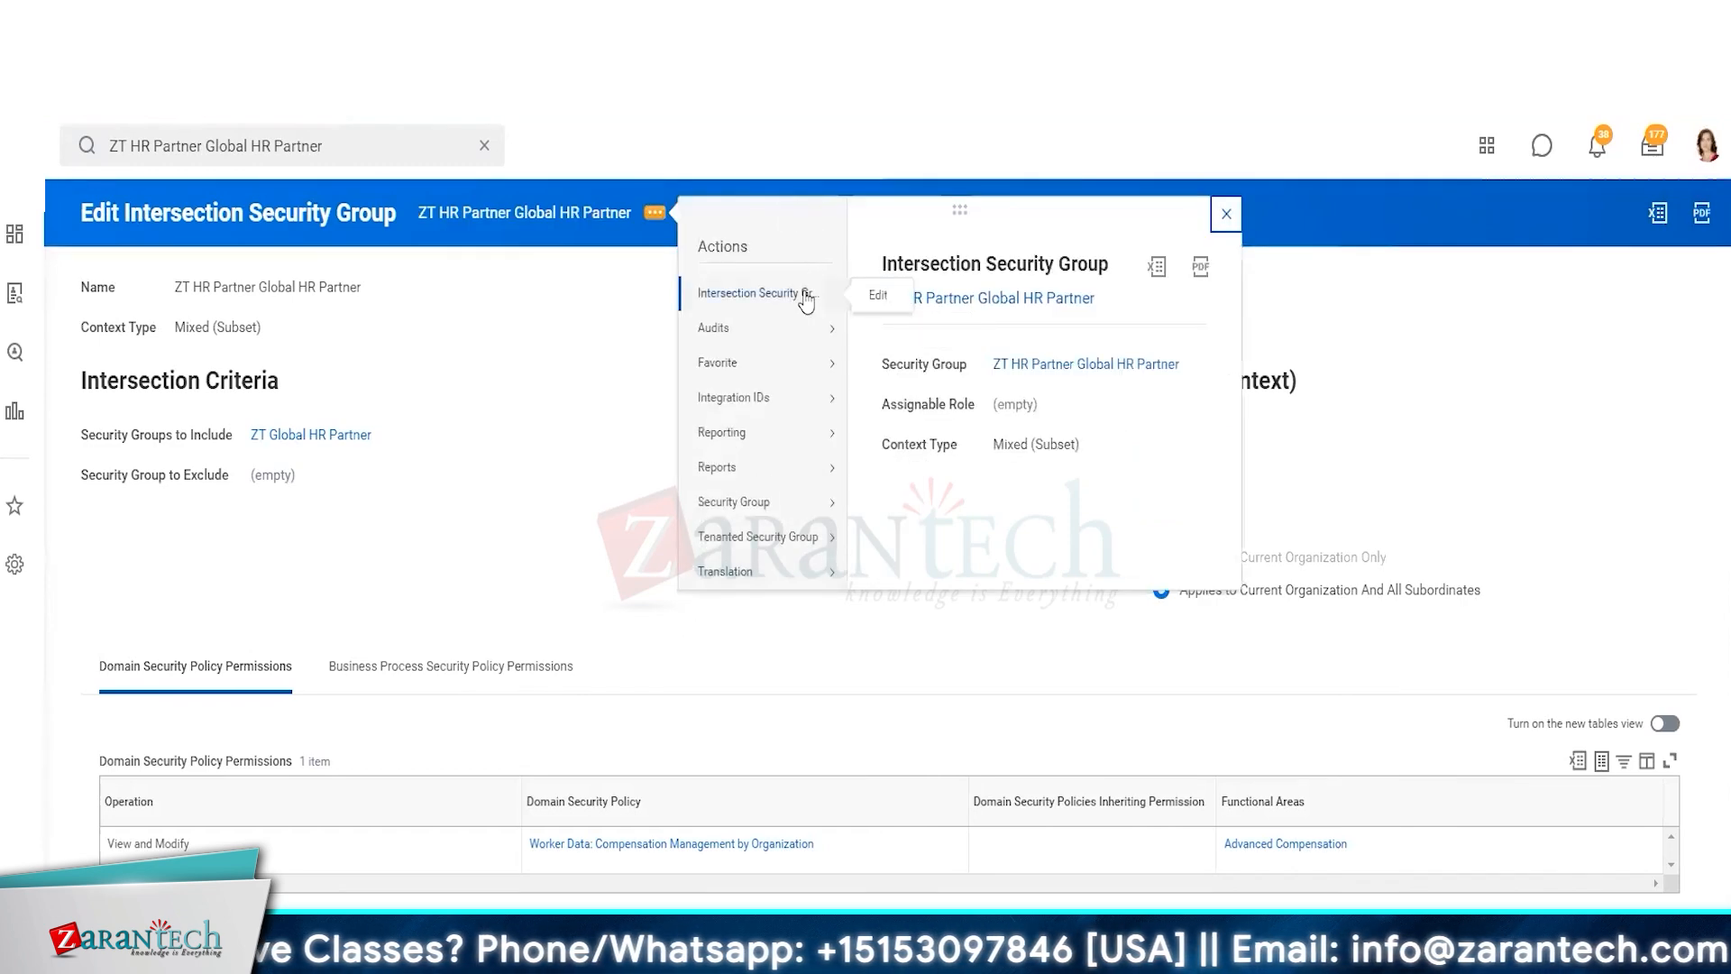
pyautogui.click(868, 296)
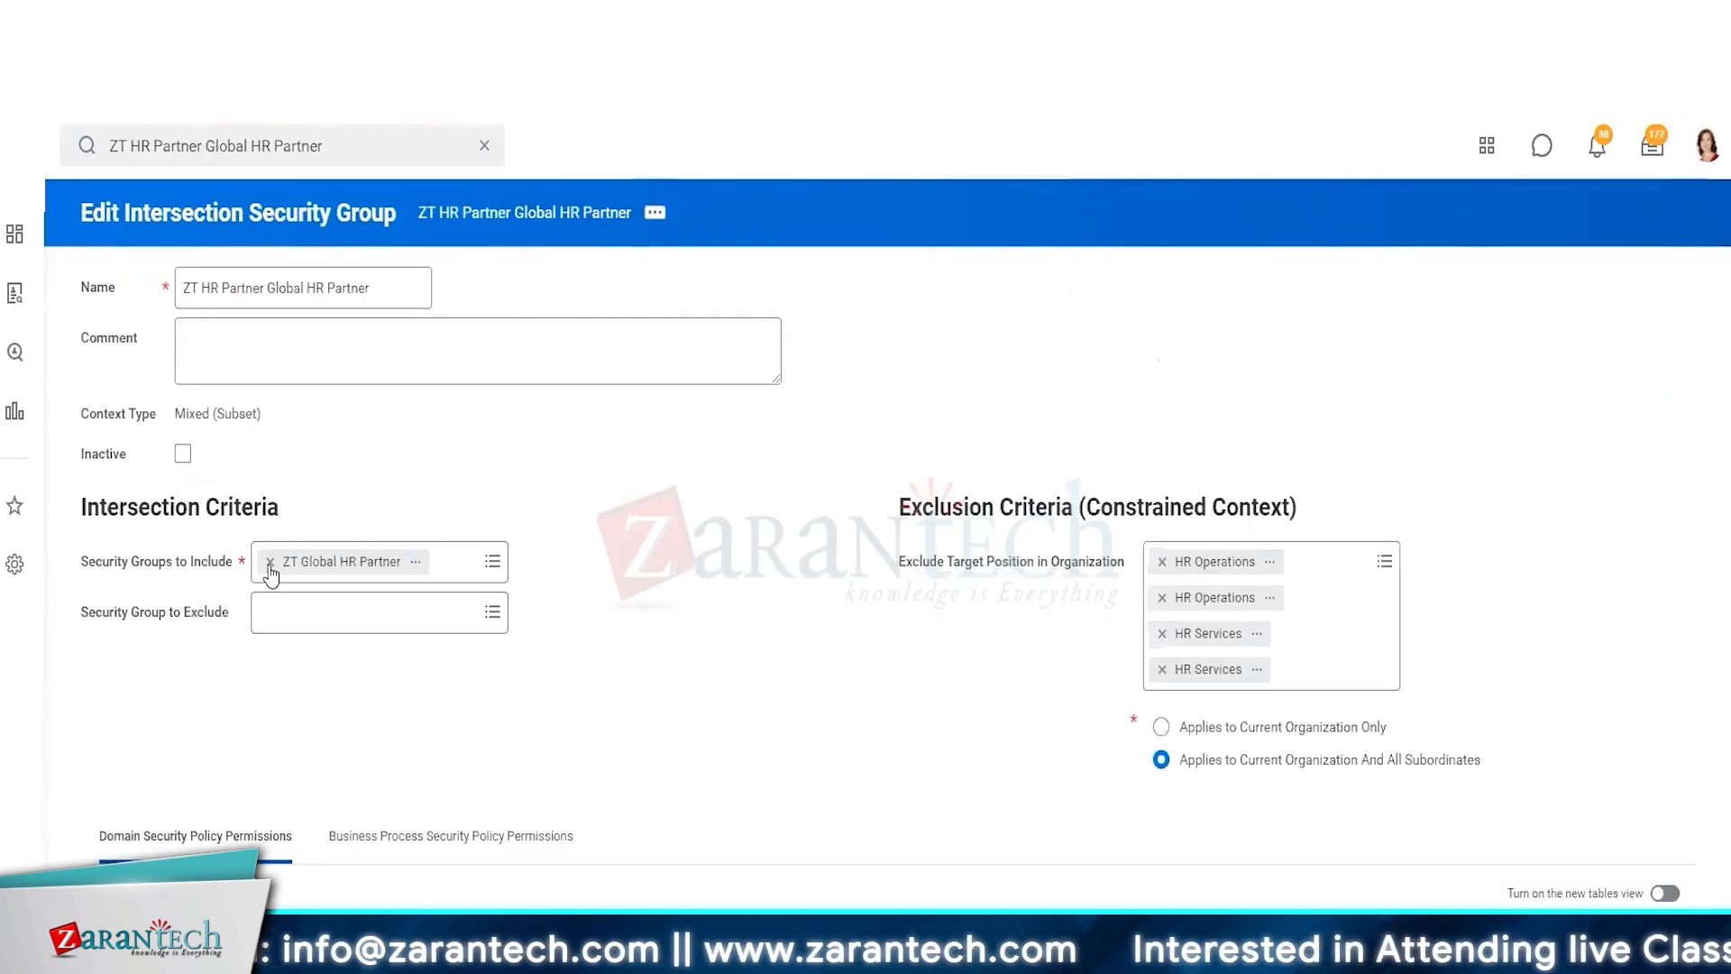
pyautogui.click(267, 561)
pyautogui.click(386, 563)
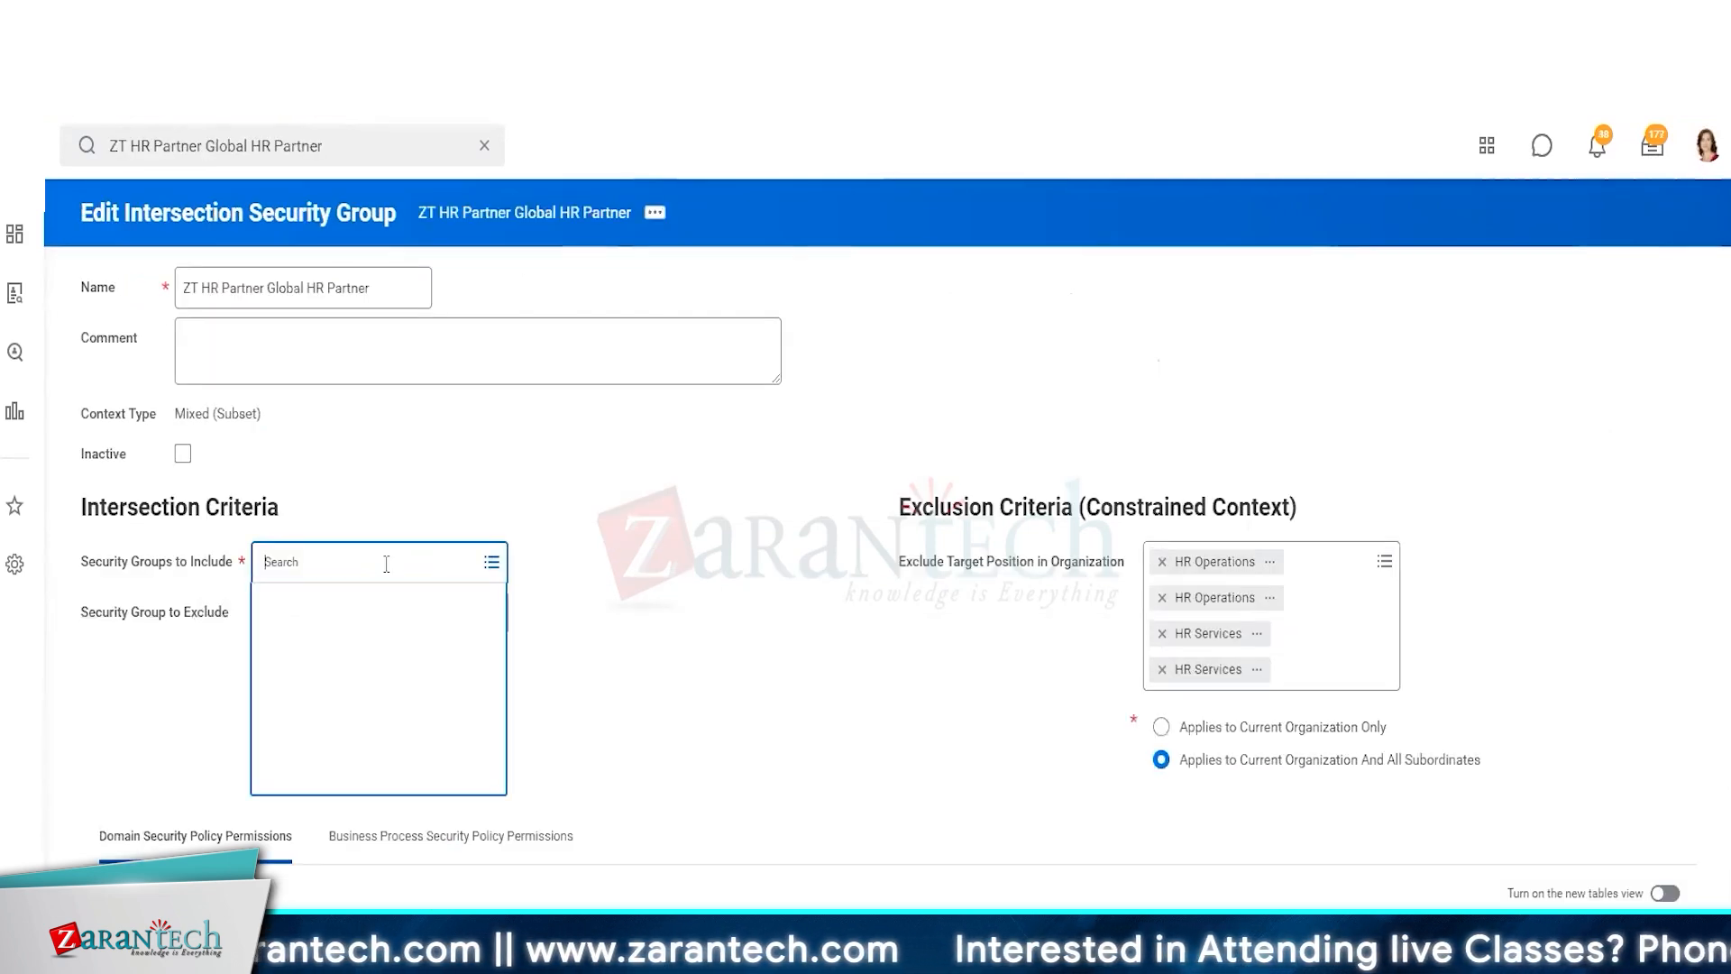
pyautogui.hotkey('ctrl', 'v')
pyautogui.press('Return')
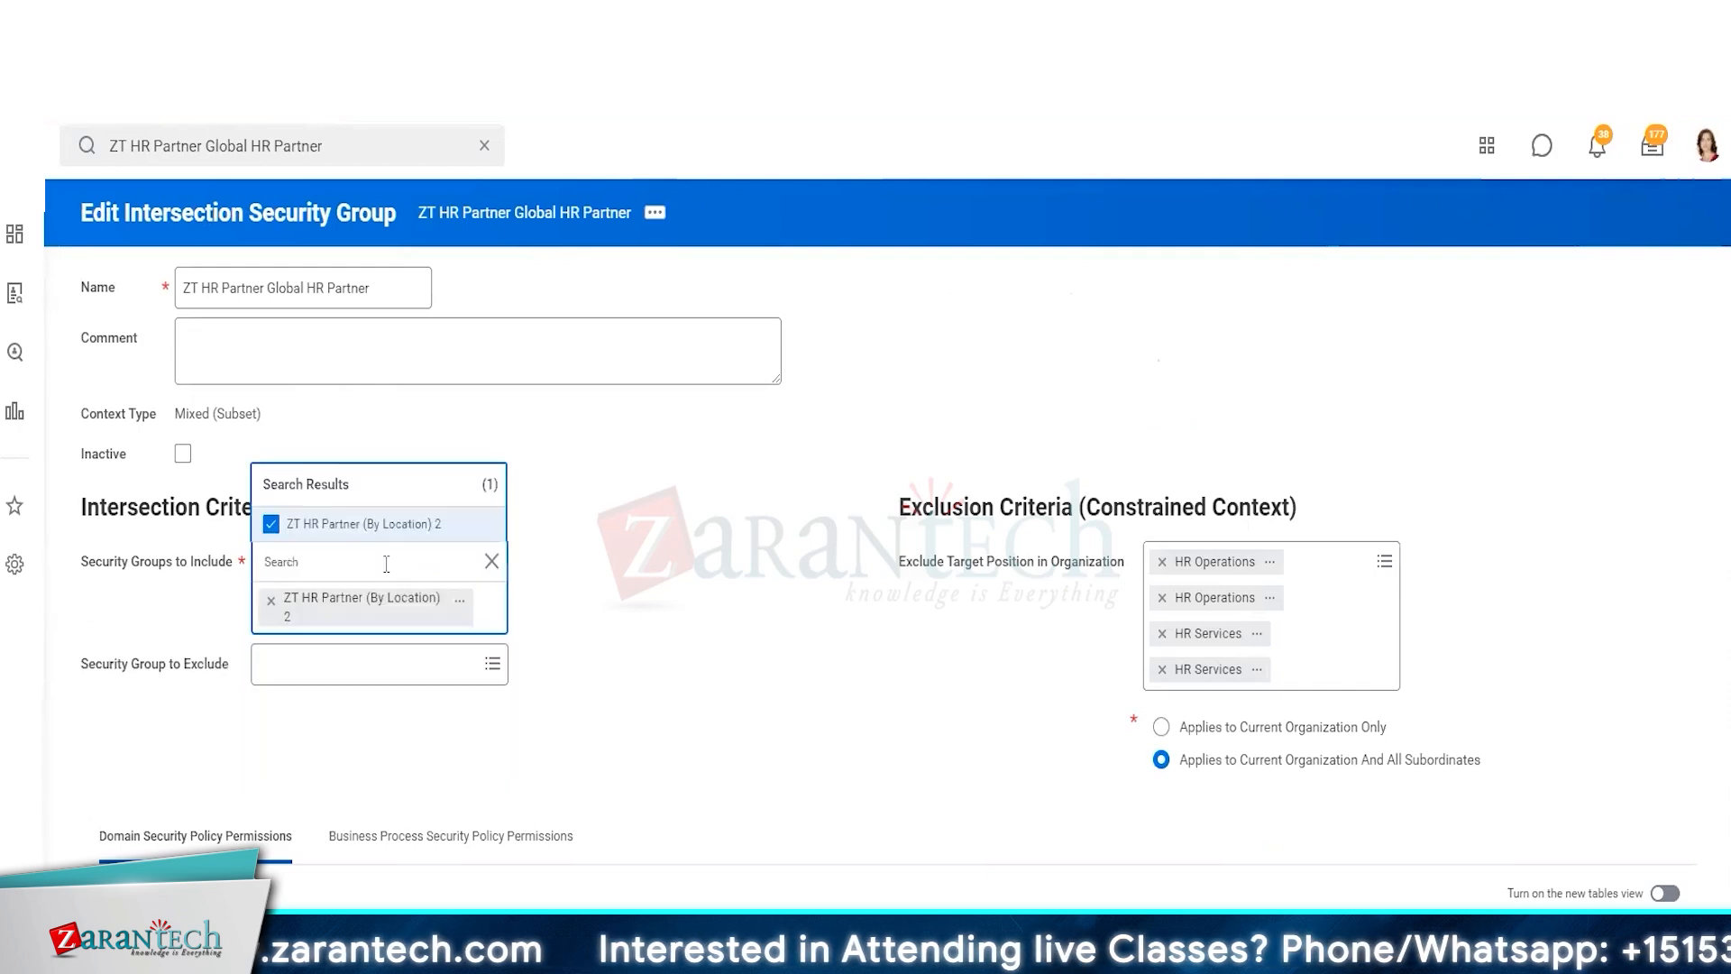
pyautogui.click(737, 665)
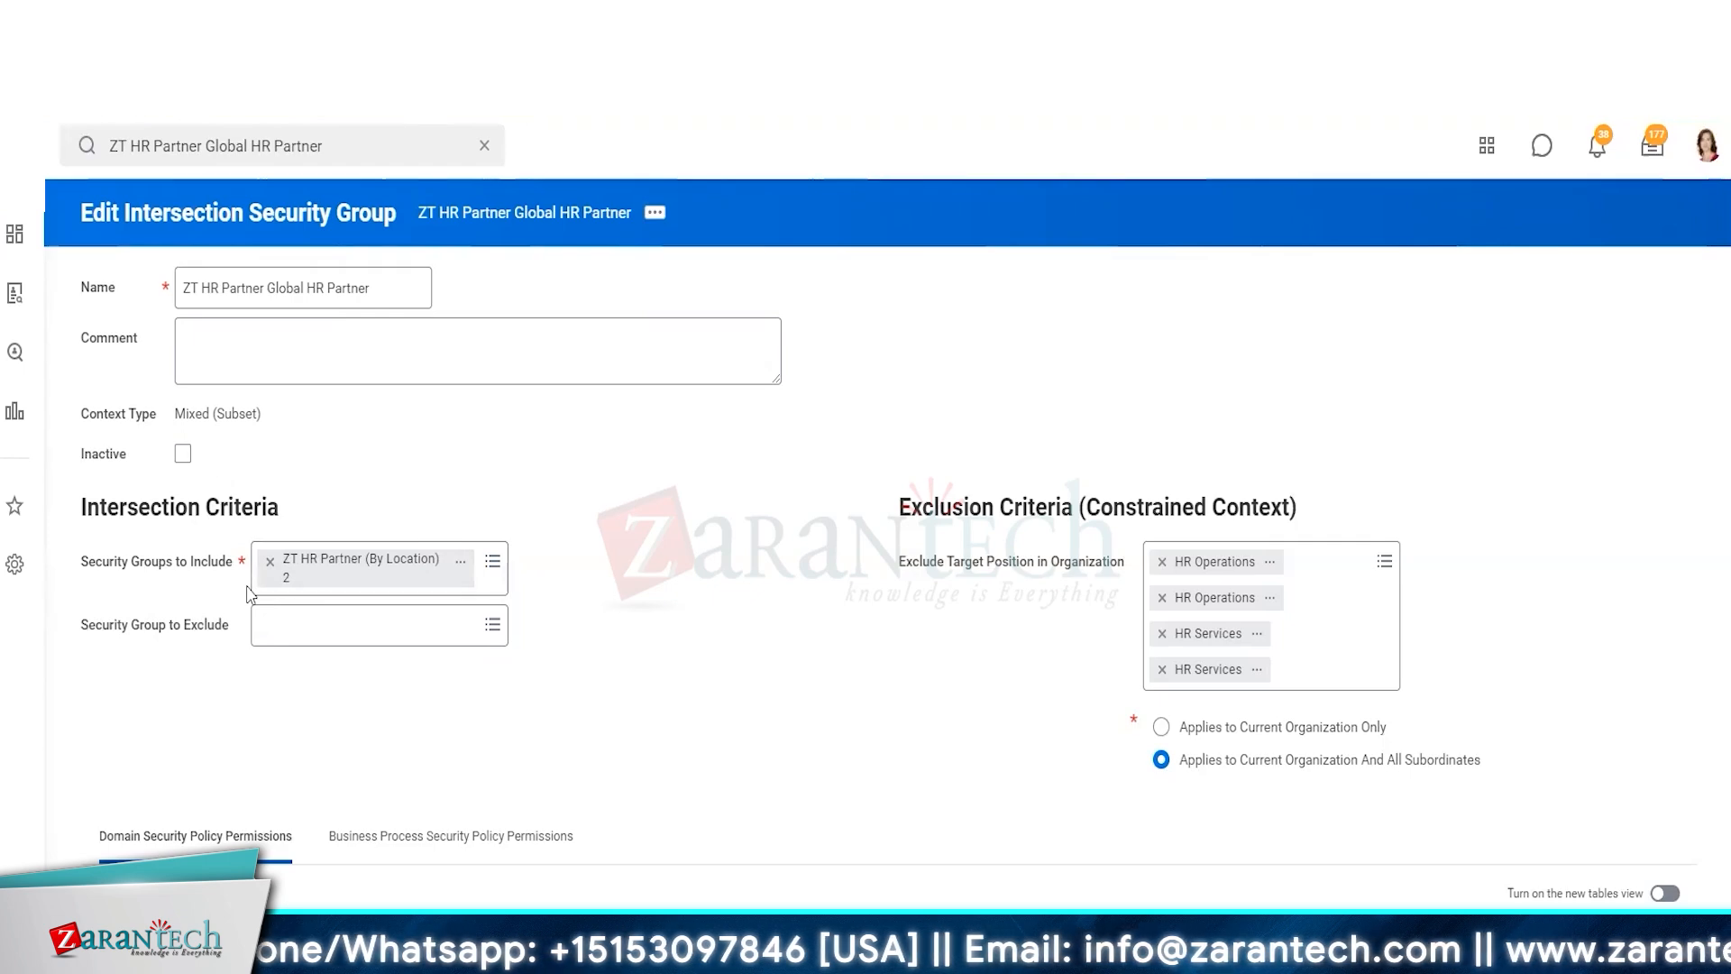
# Remove all the HR Operations and HR Services organizations from the exclusion criteria
pyautogui.click(1162, 562)
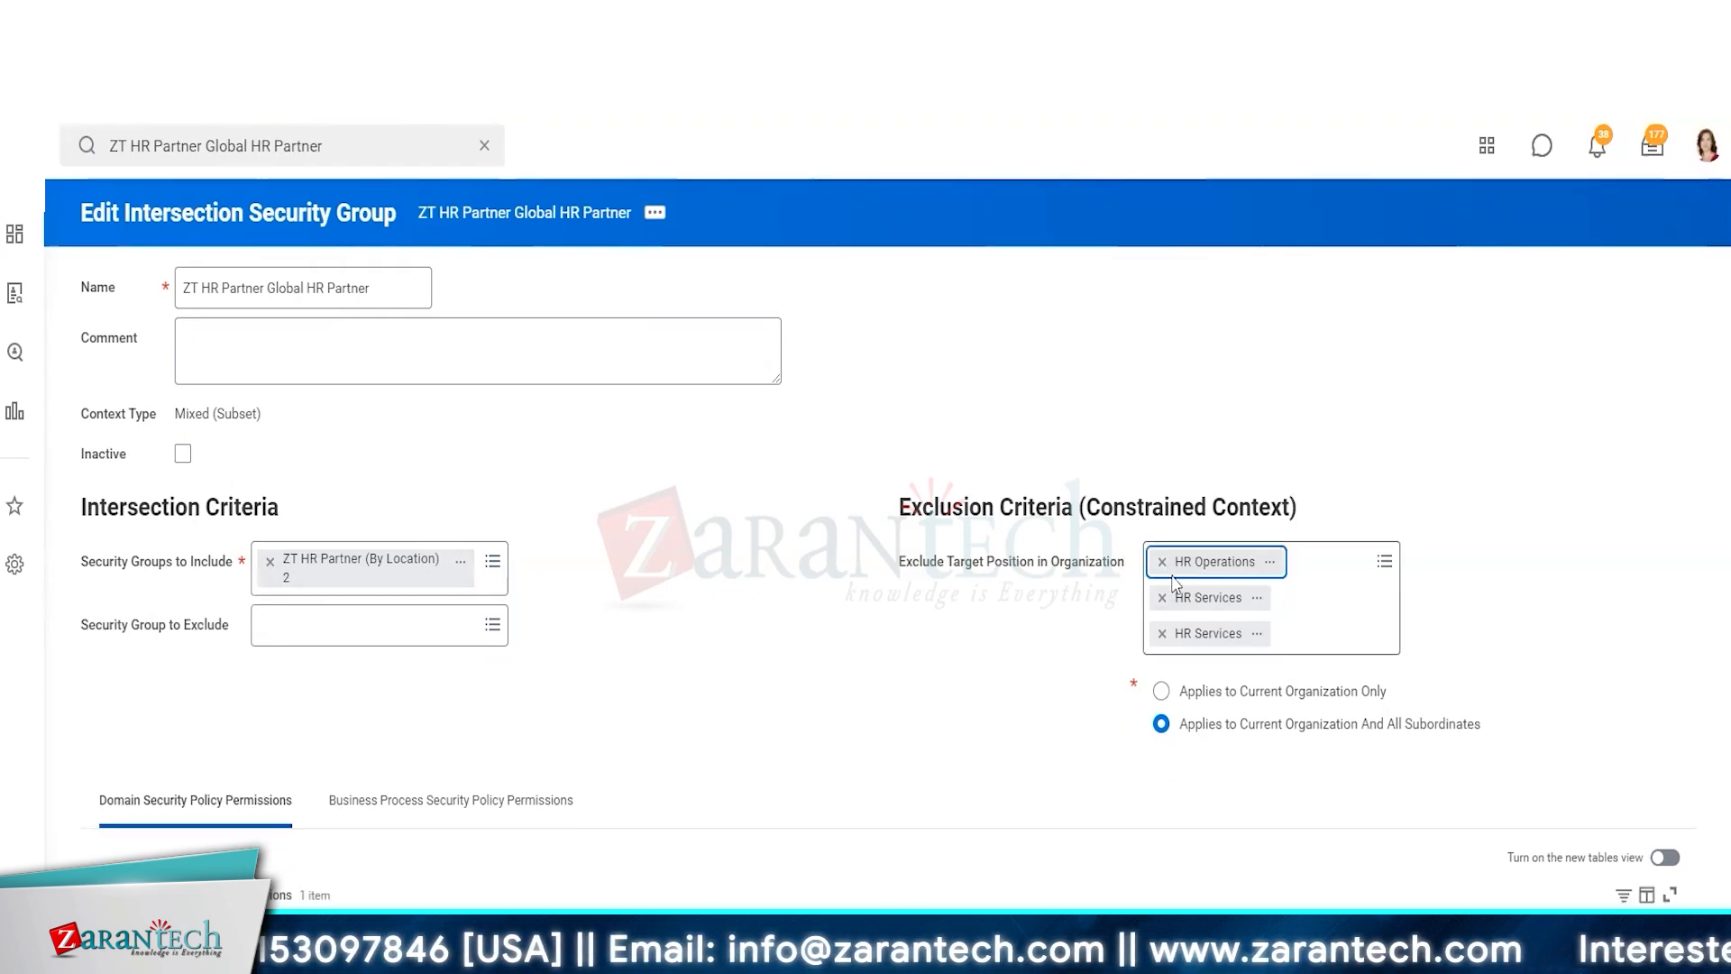
pyautogui.click(1163, 563)
pyautogui.click(1163, 563)
pyautogui.click(1163, 563)
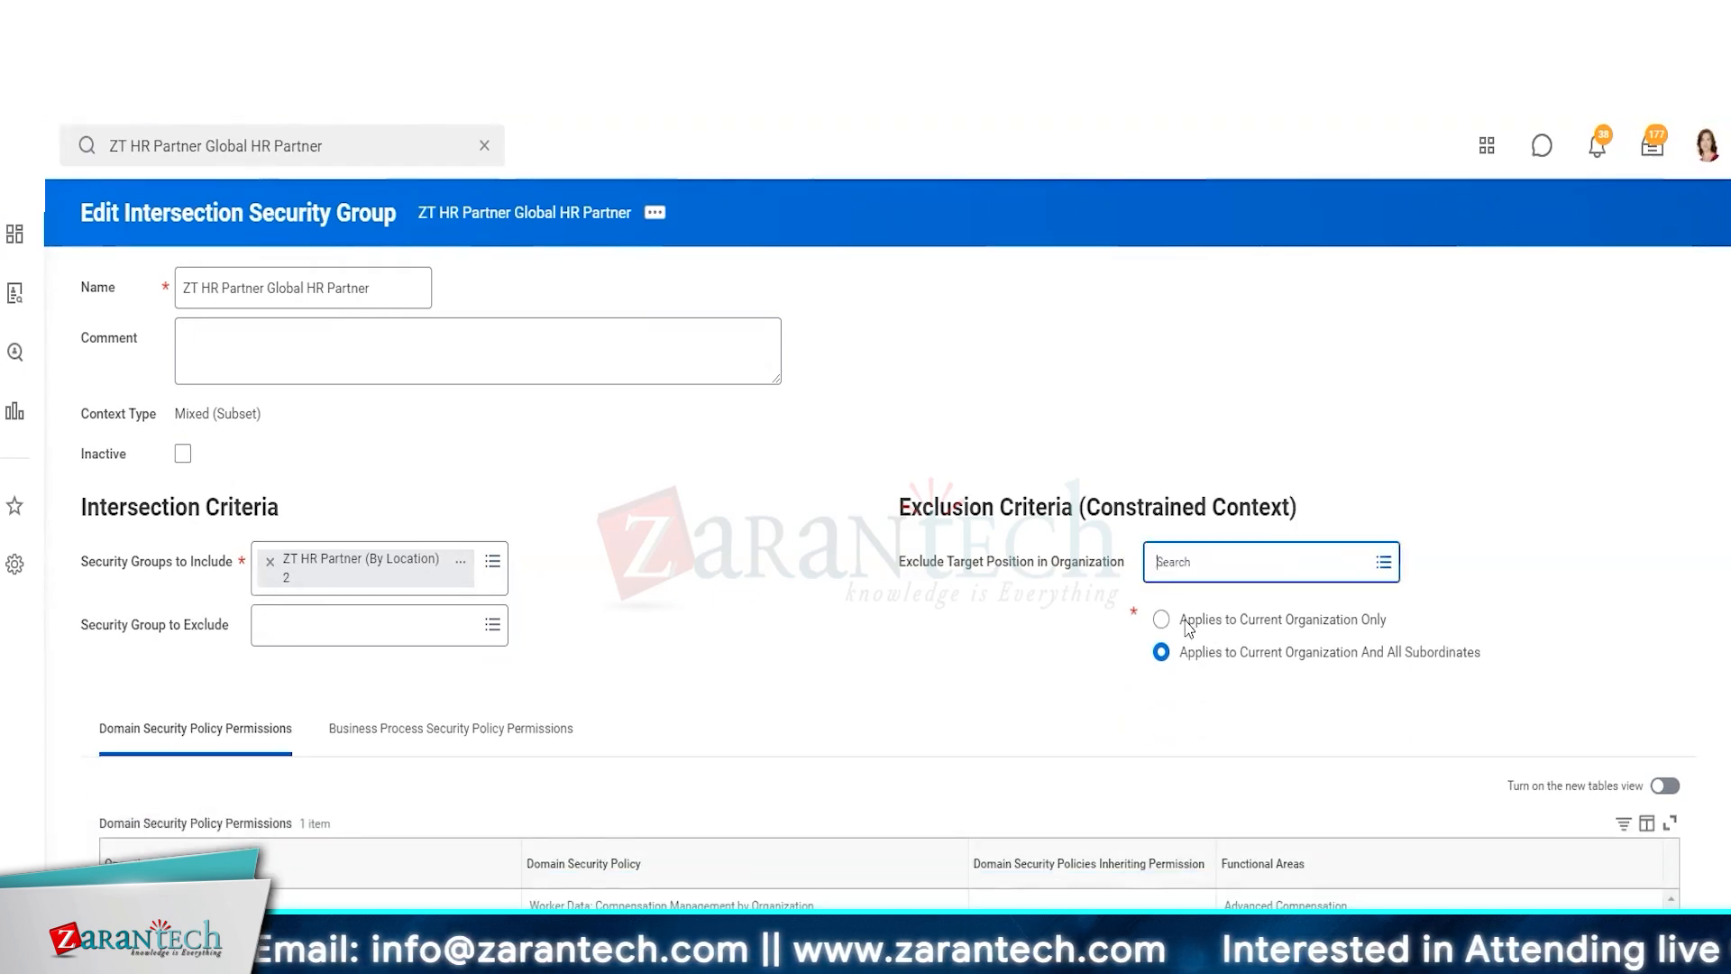
# Add both HR Operations organizations to the exclusion criteria, applying to the current organization and all subordinates
pyautogui.click(1222, 563)
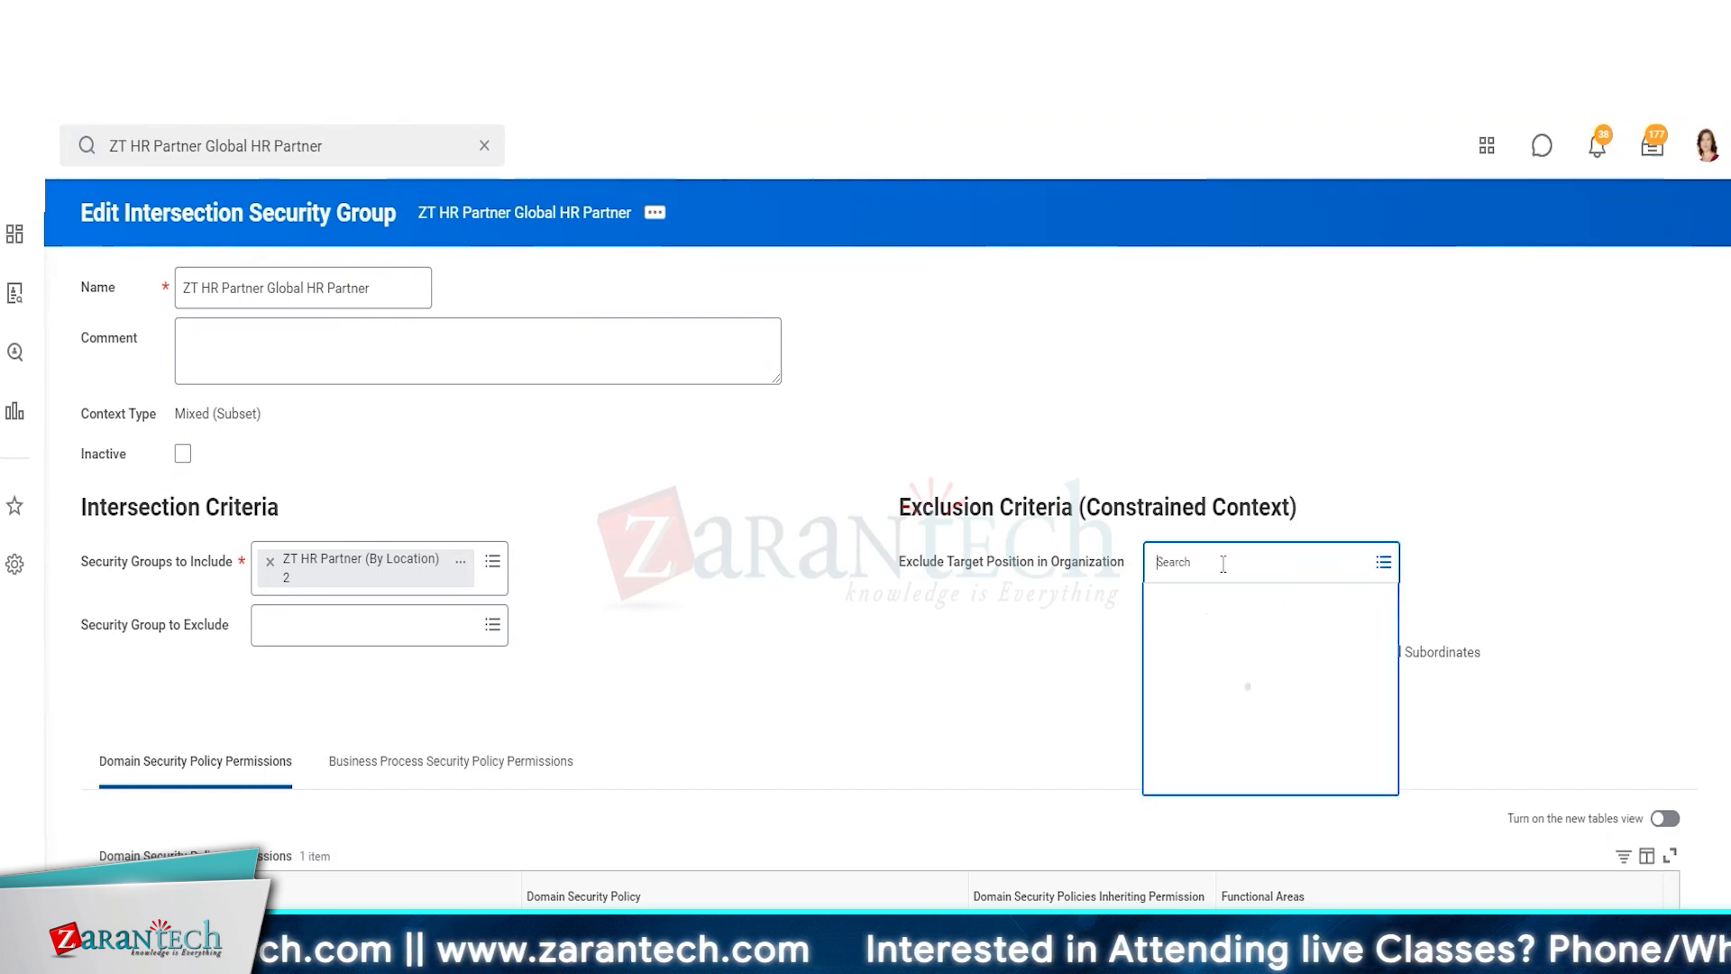
pyautogui.write('HR')
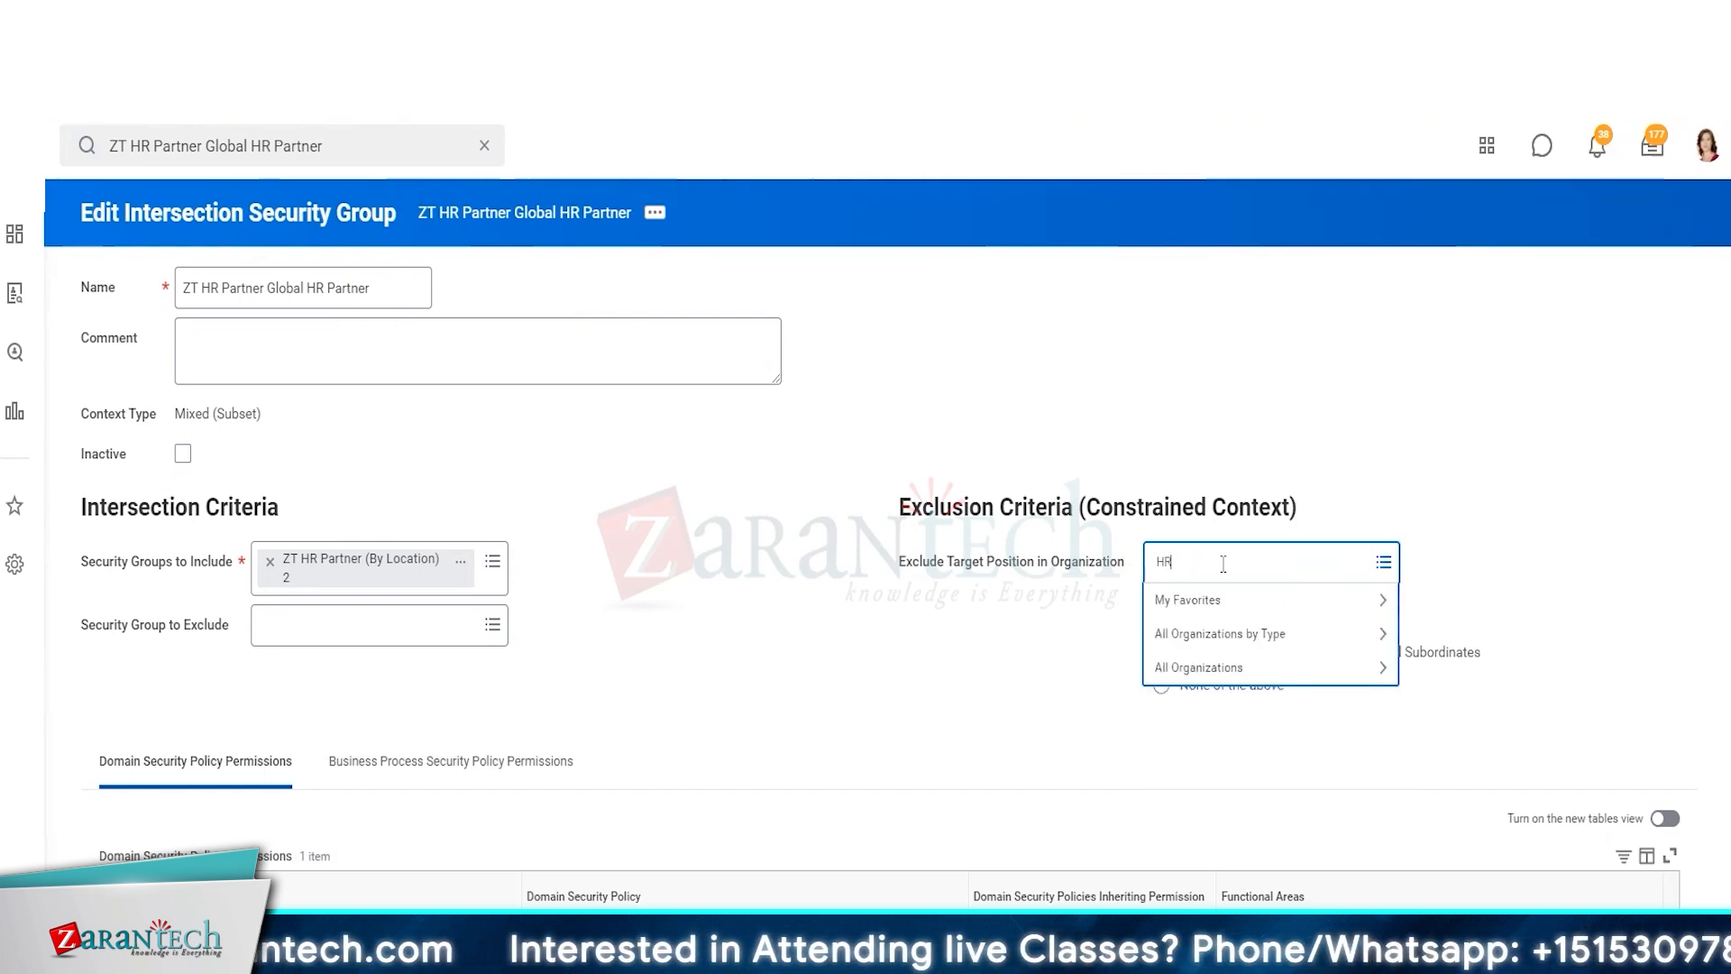
pyautogui.write(' Oper')
pyautogui.press('Return')
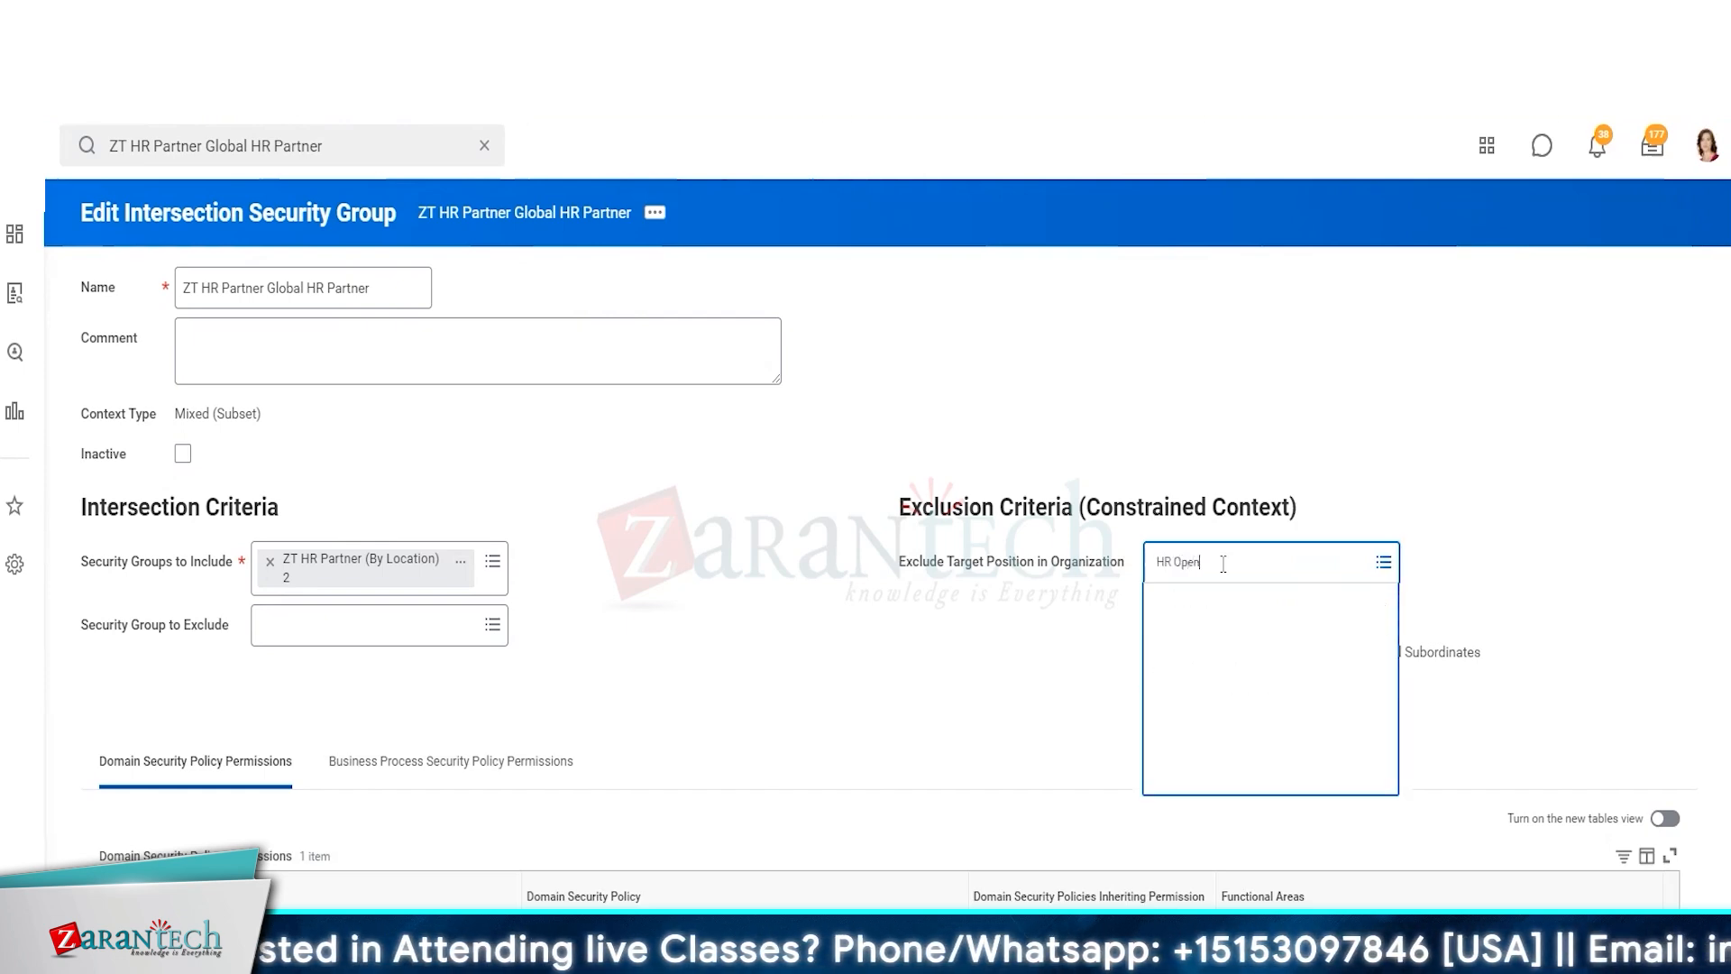
pyautogui.press('BackSpace')
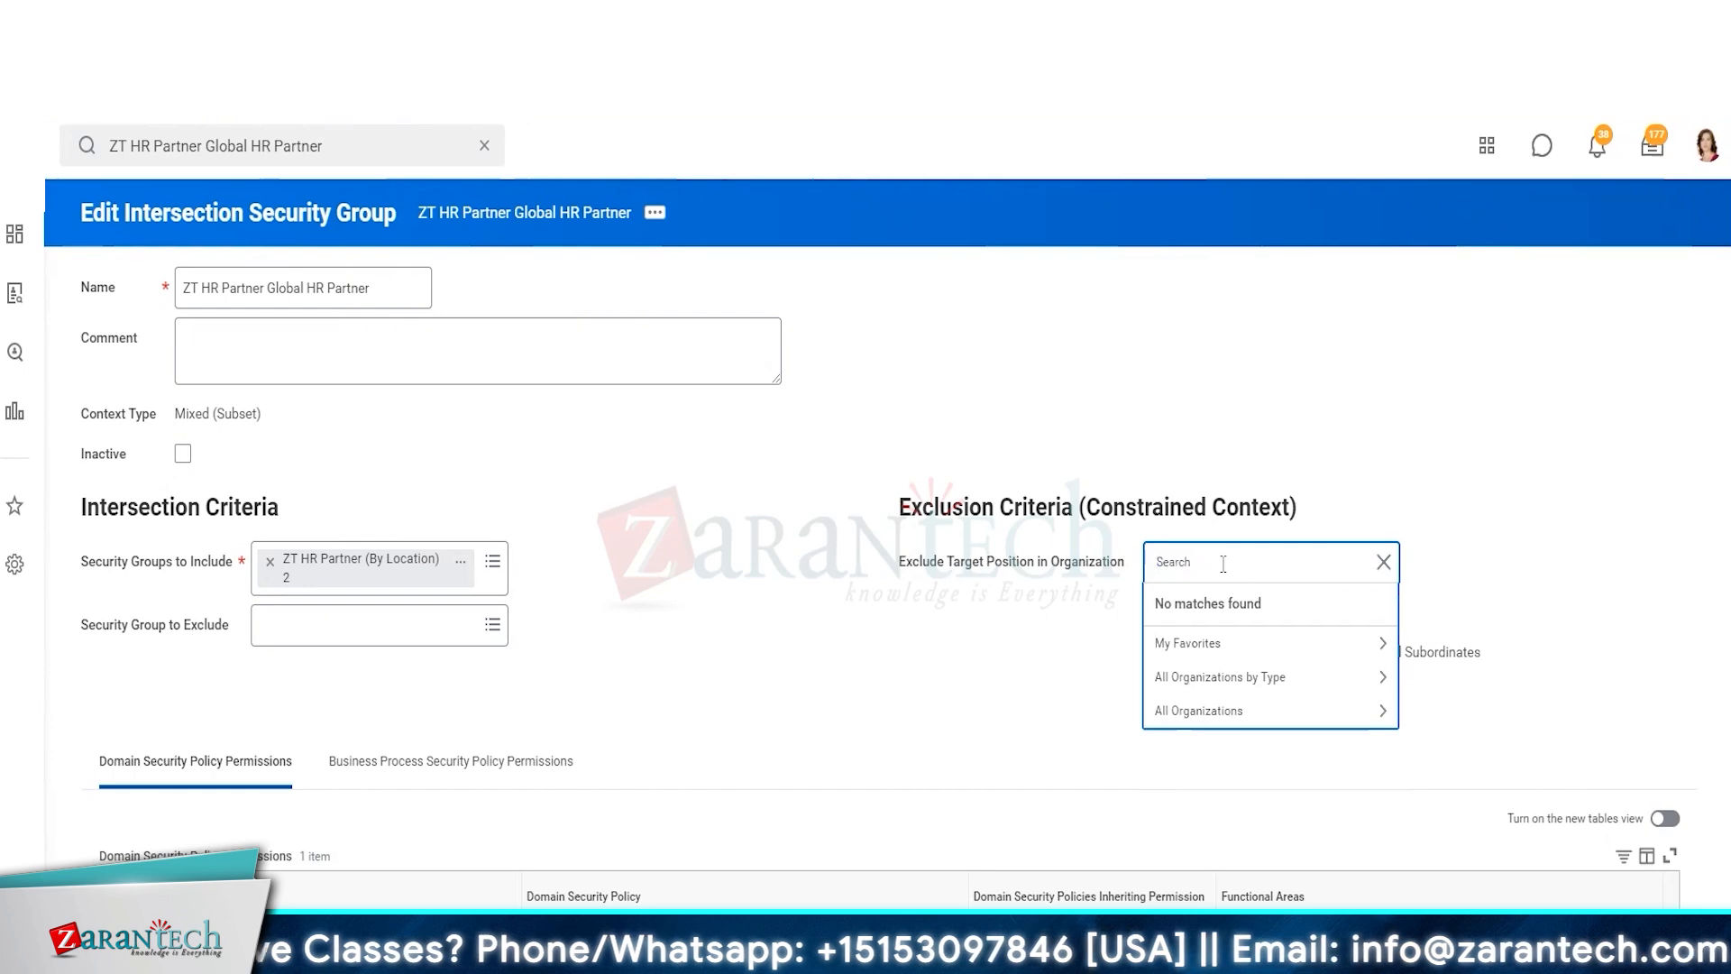
pyautogui.write('HR')
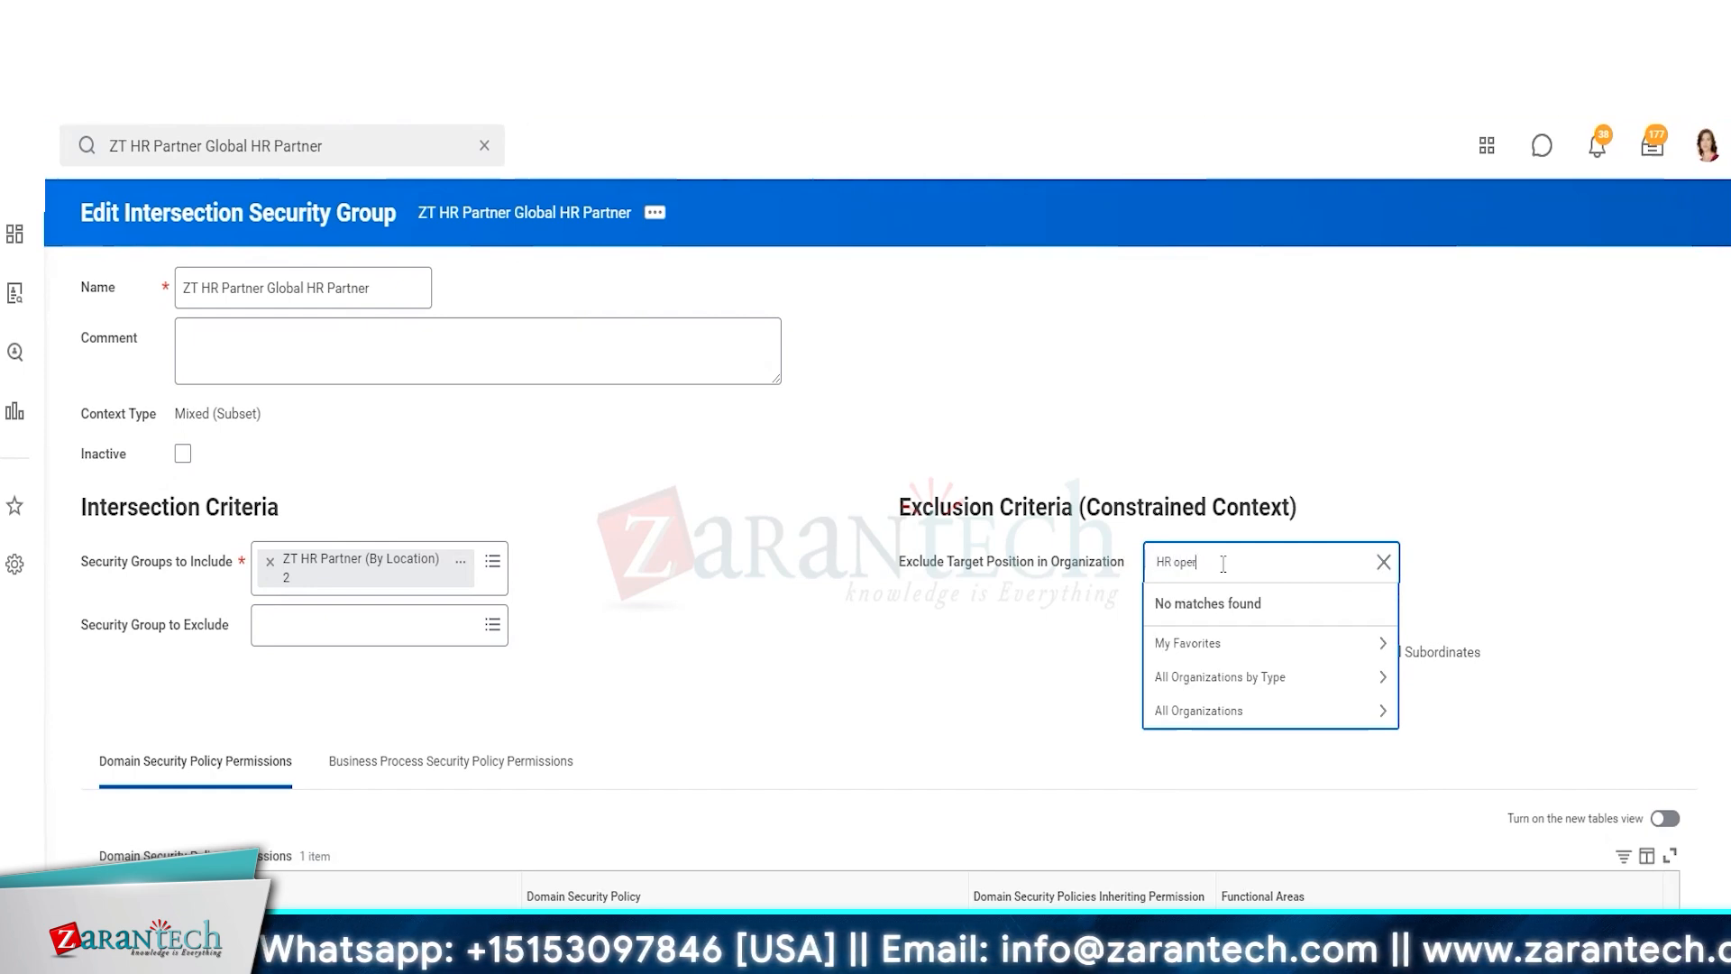
pyautogui.write(' oper')
pyautogui.press('Return')
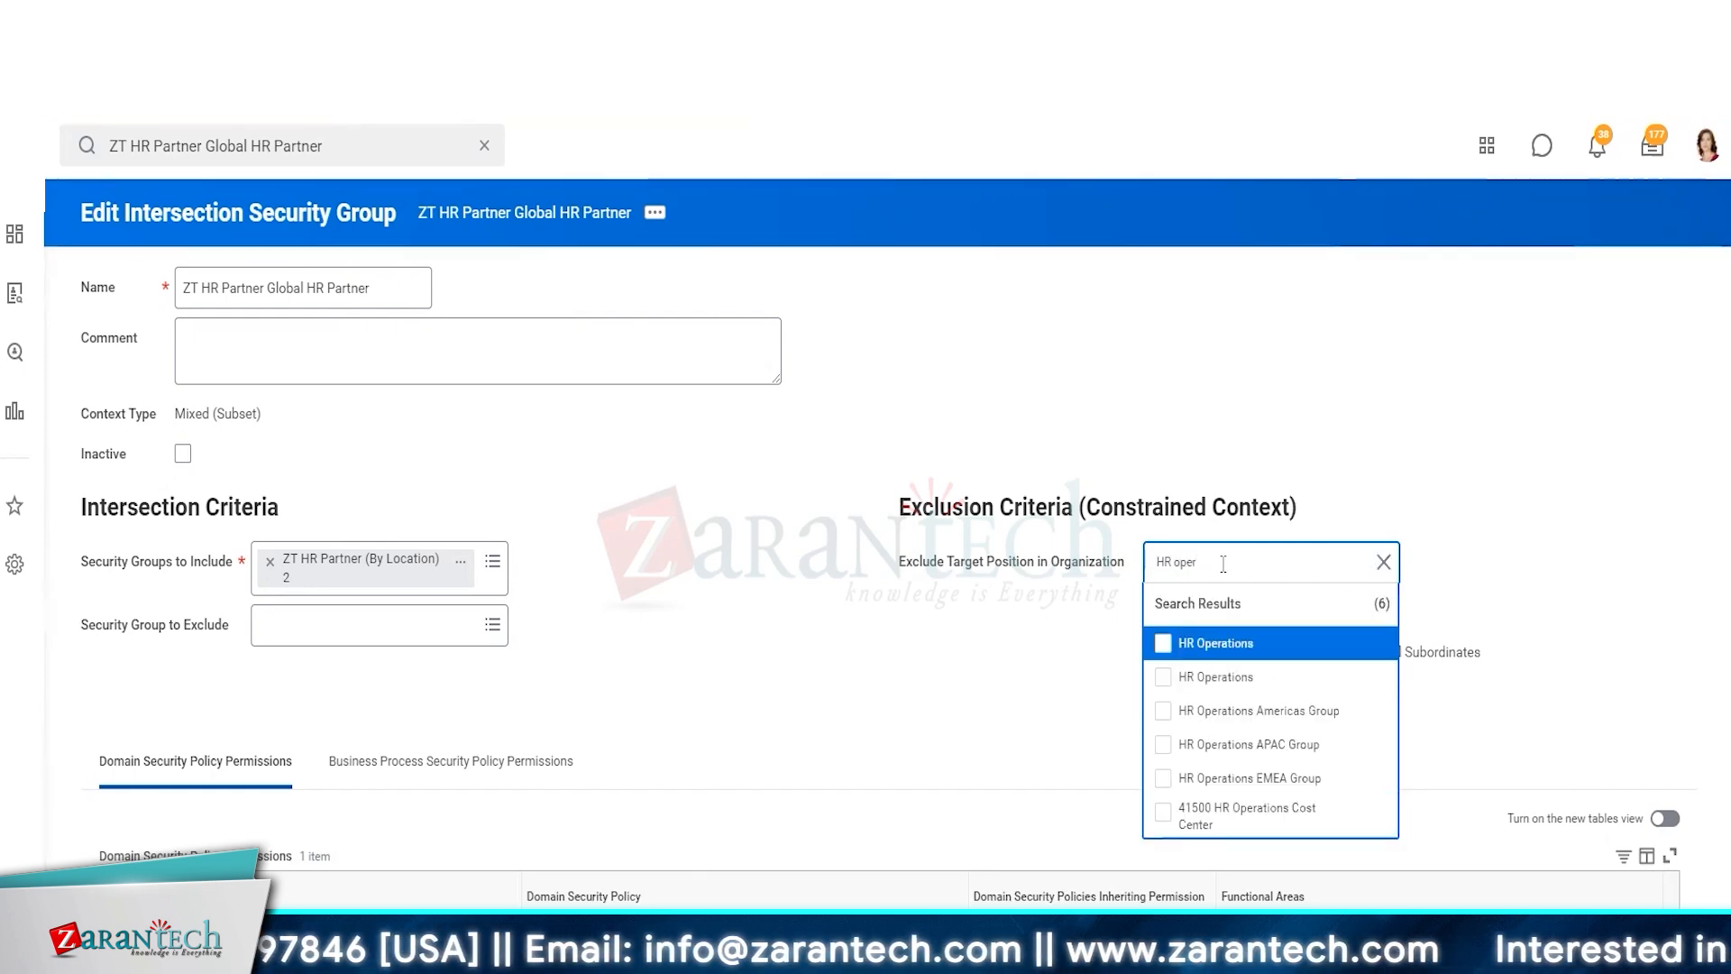
pyautogui.click(1187, 644)
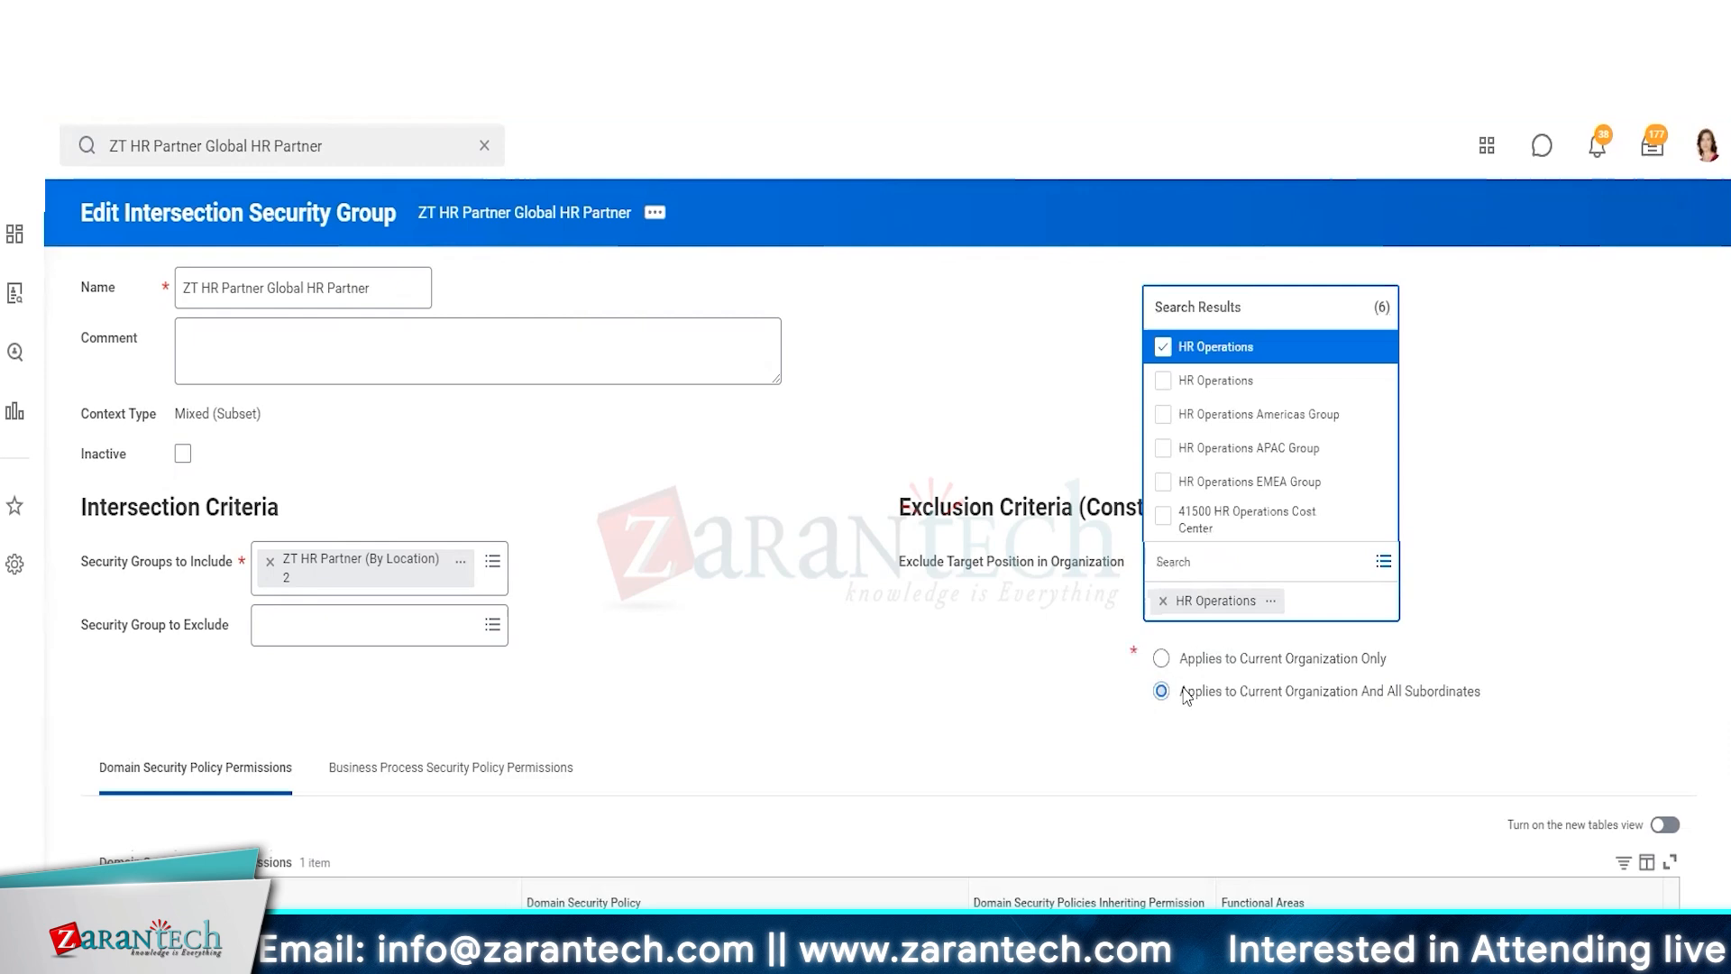
pyautogui.click(1215, 382)
pyautogui.click(1504, 532)
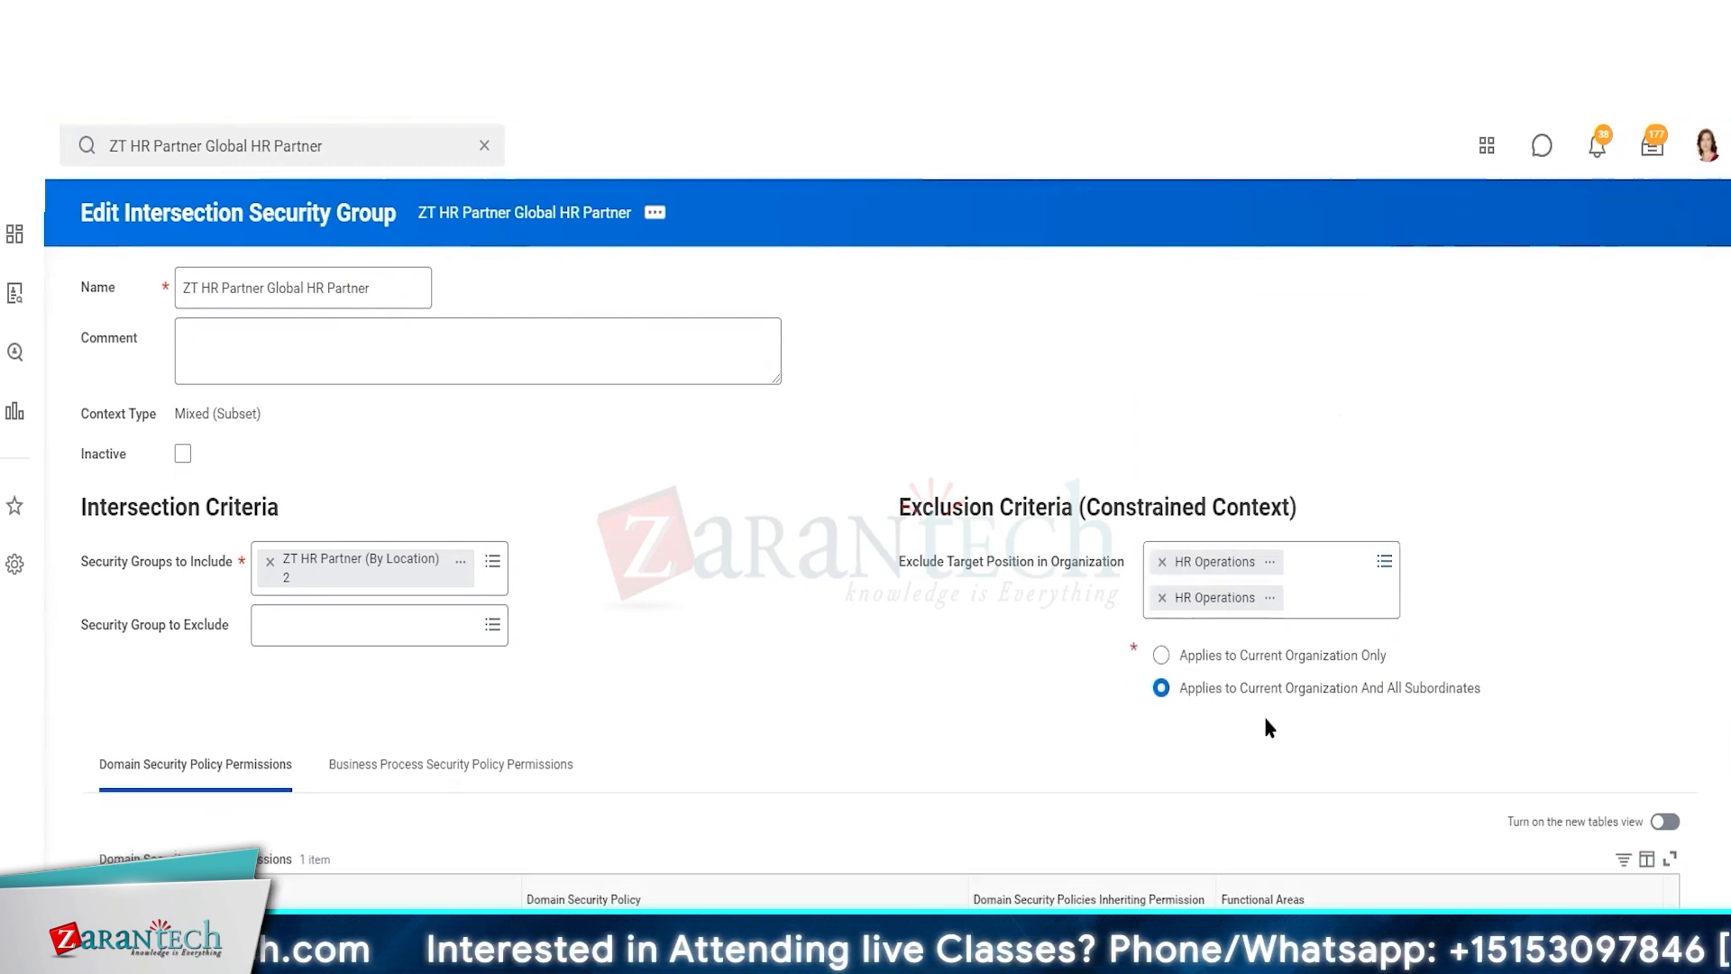
pyautogui.click(1172, 689)
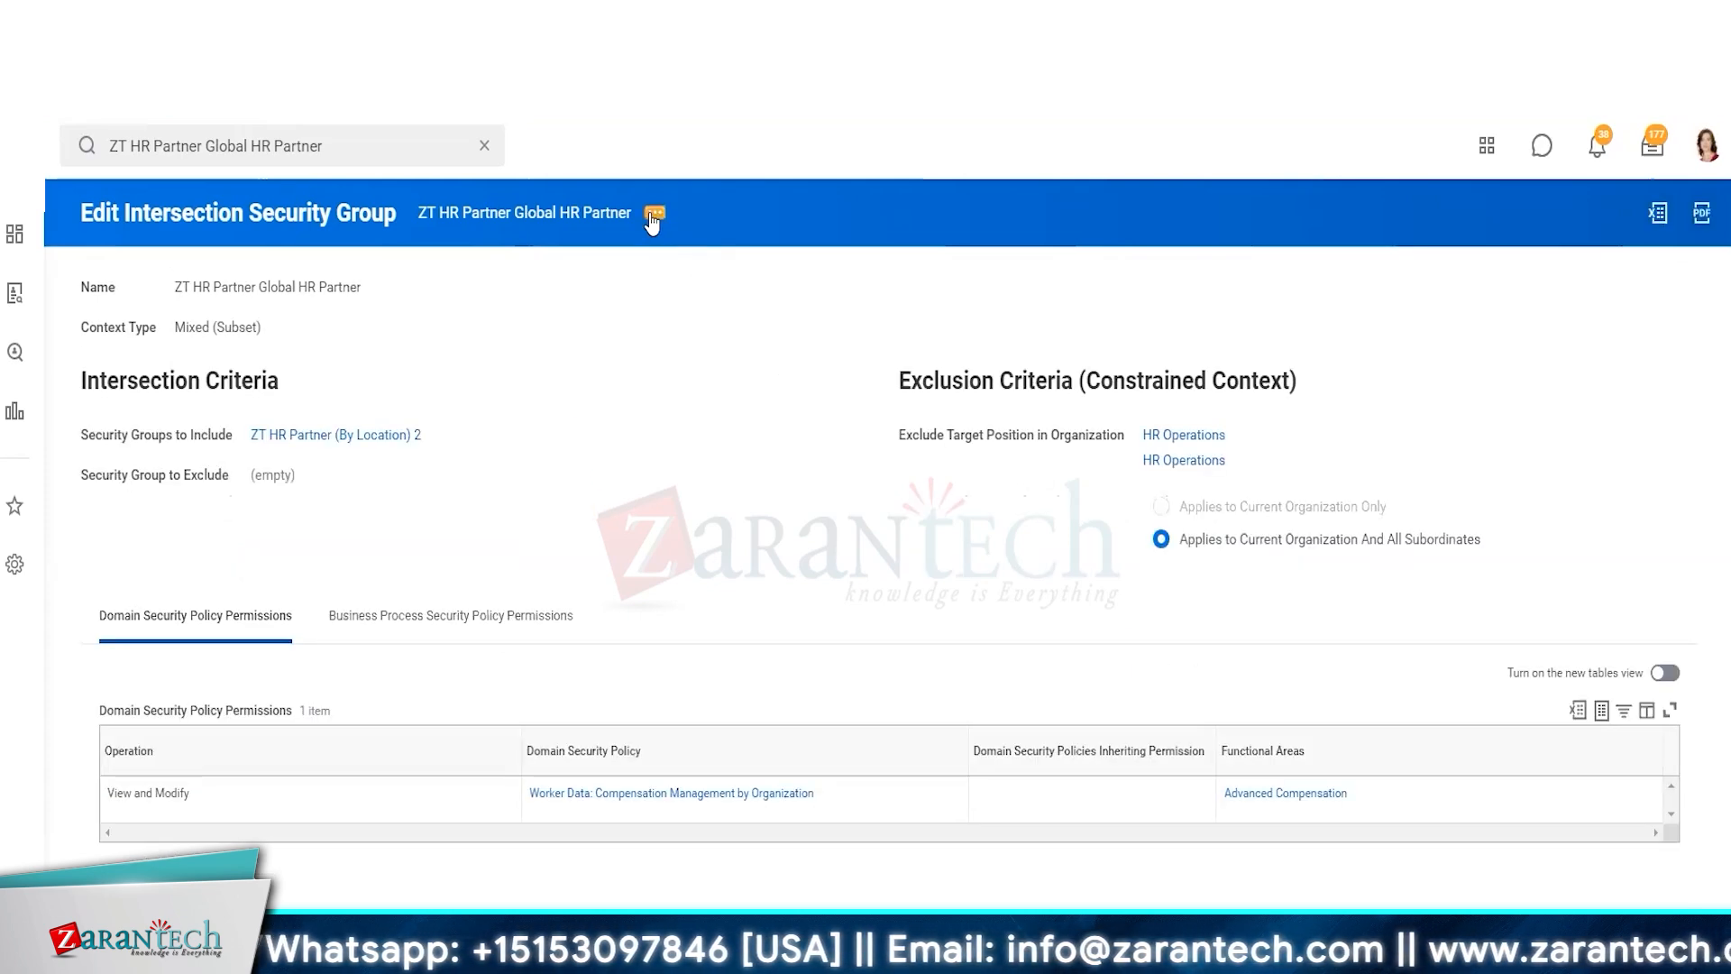
# Try to assign ZT HR Partner Global HR Partner as a user-based security group to the person
pyautogui.click(651, 216)
pyautogui.click(678, 288)
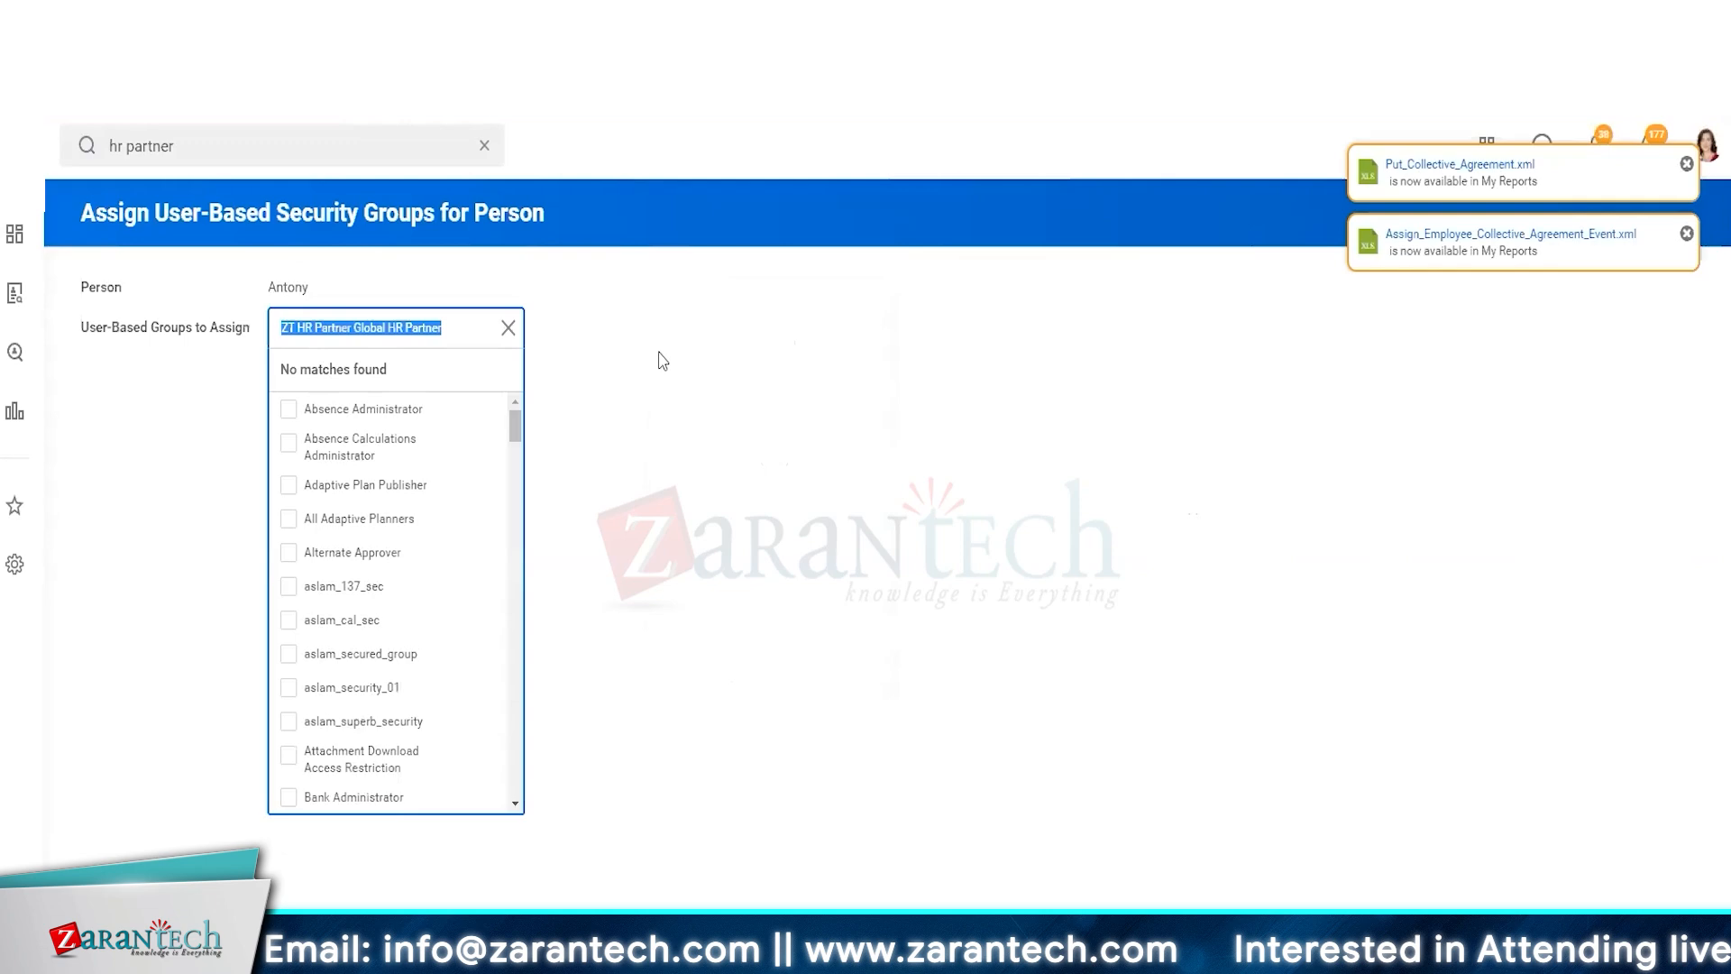
pyautogui.click(657, 359)
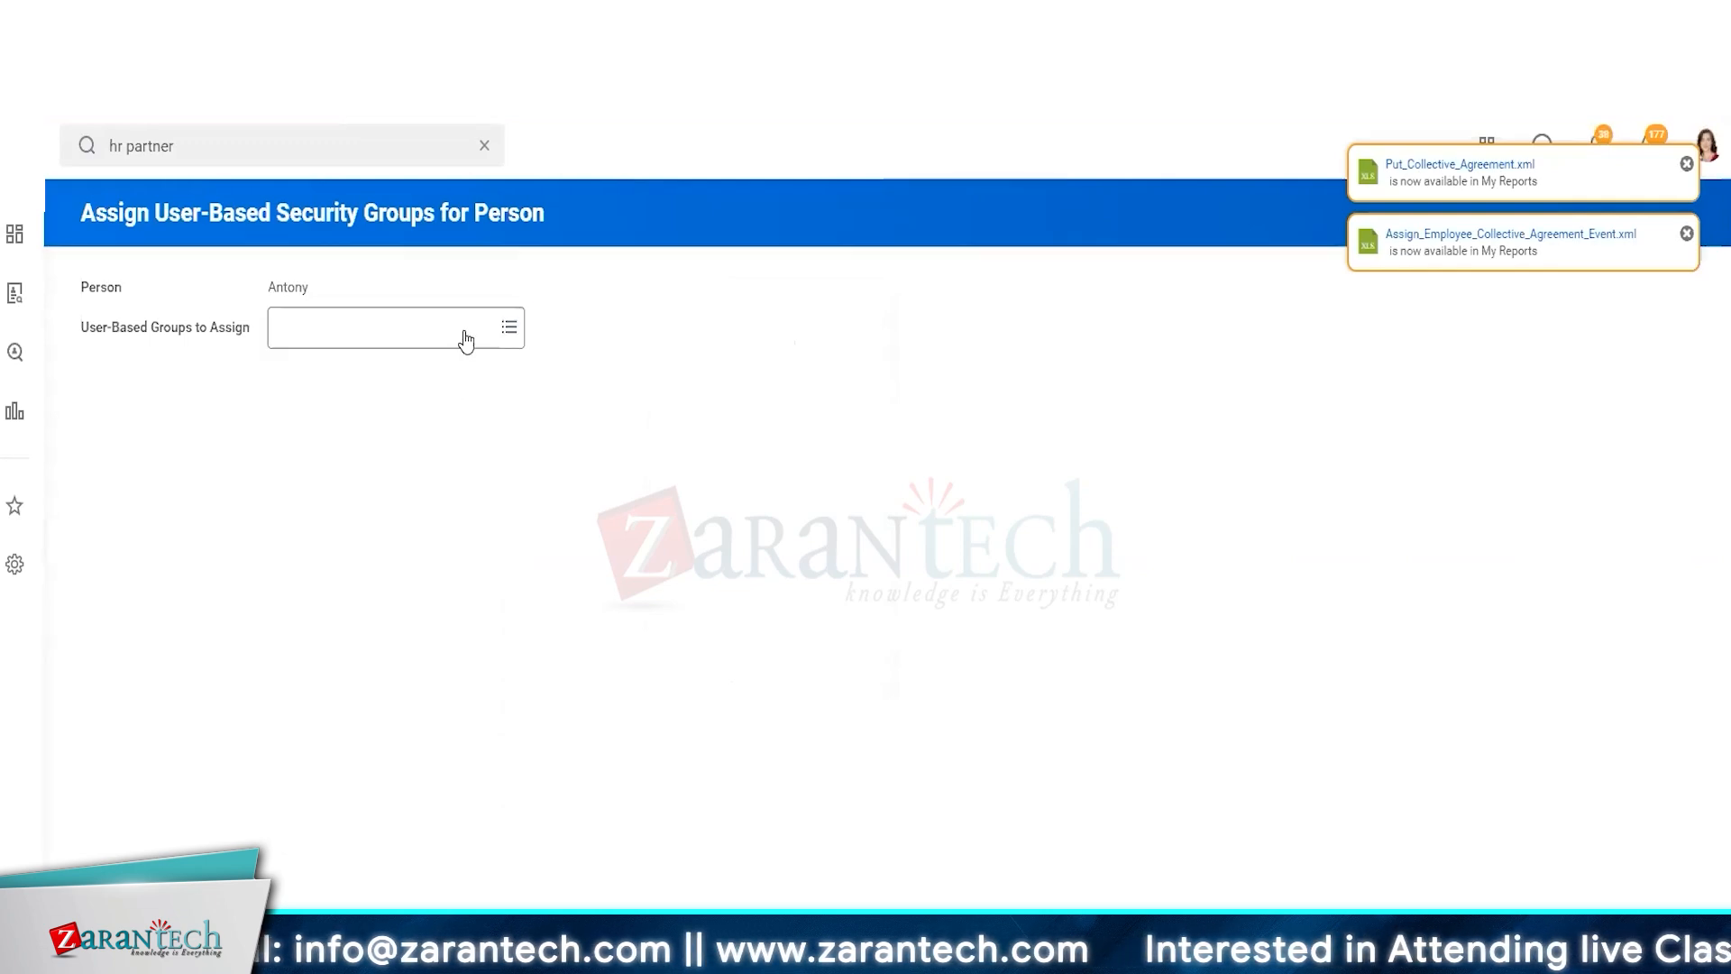
pyautogui.click(394, 328)
pyautogui.hotkey('ctrl', 'v')
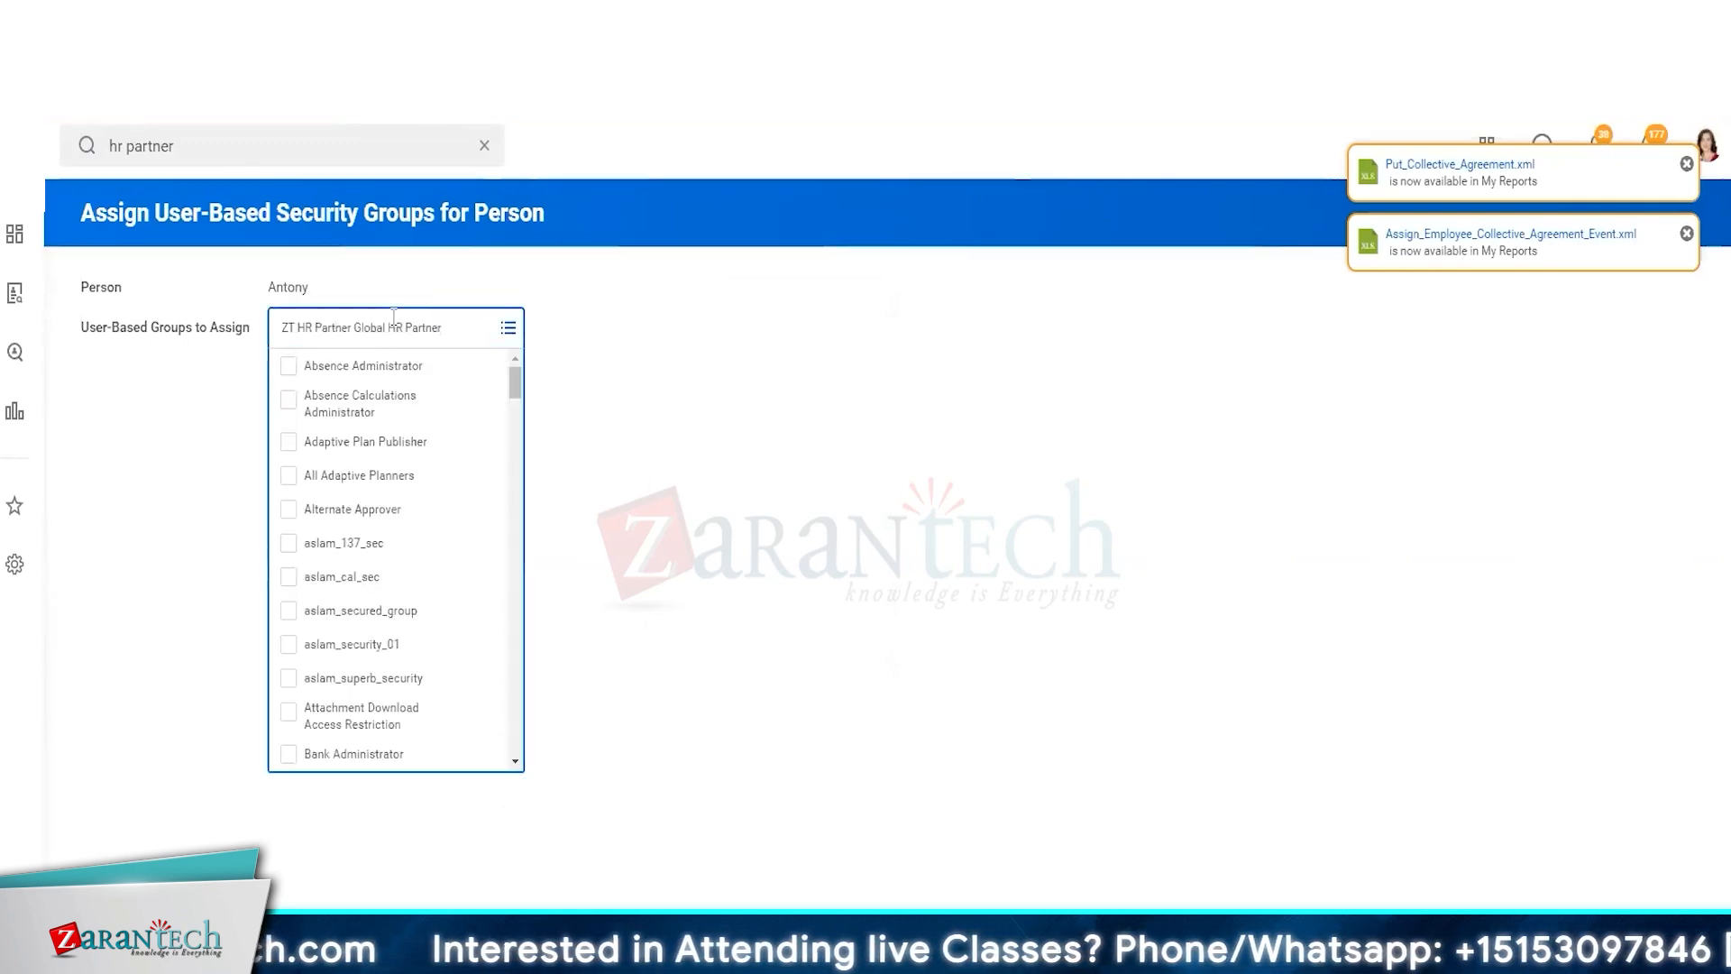
pyautogui.press('Return')
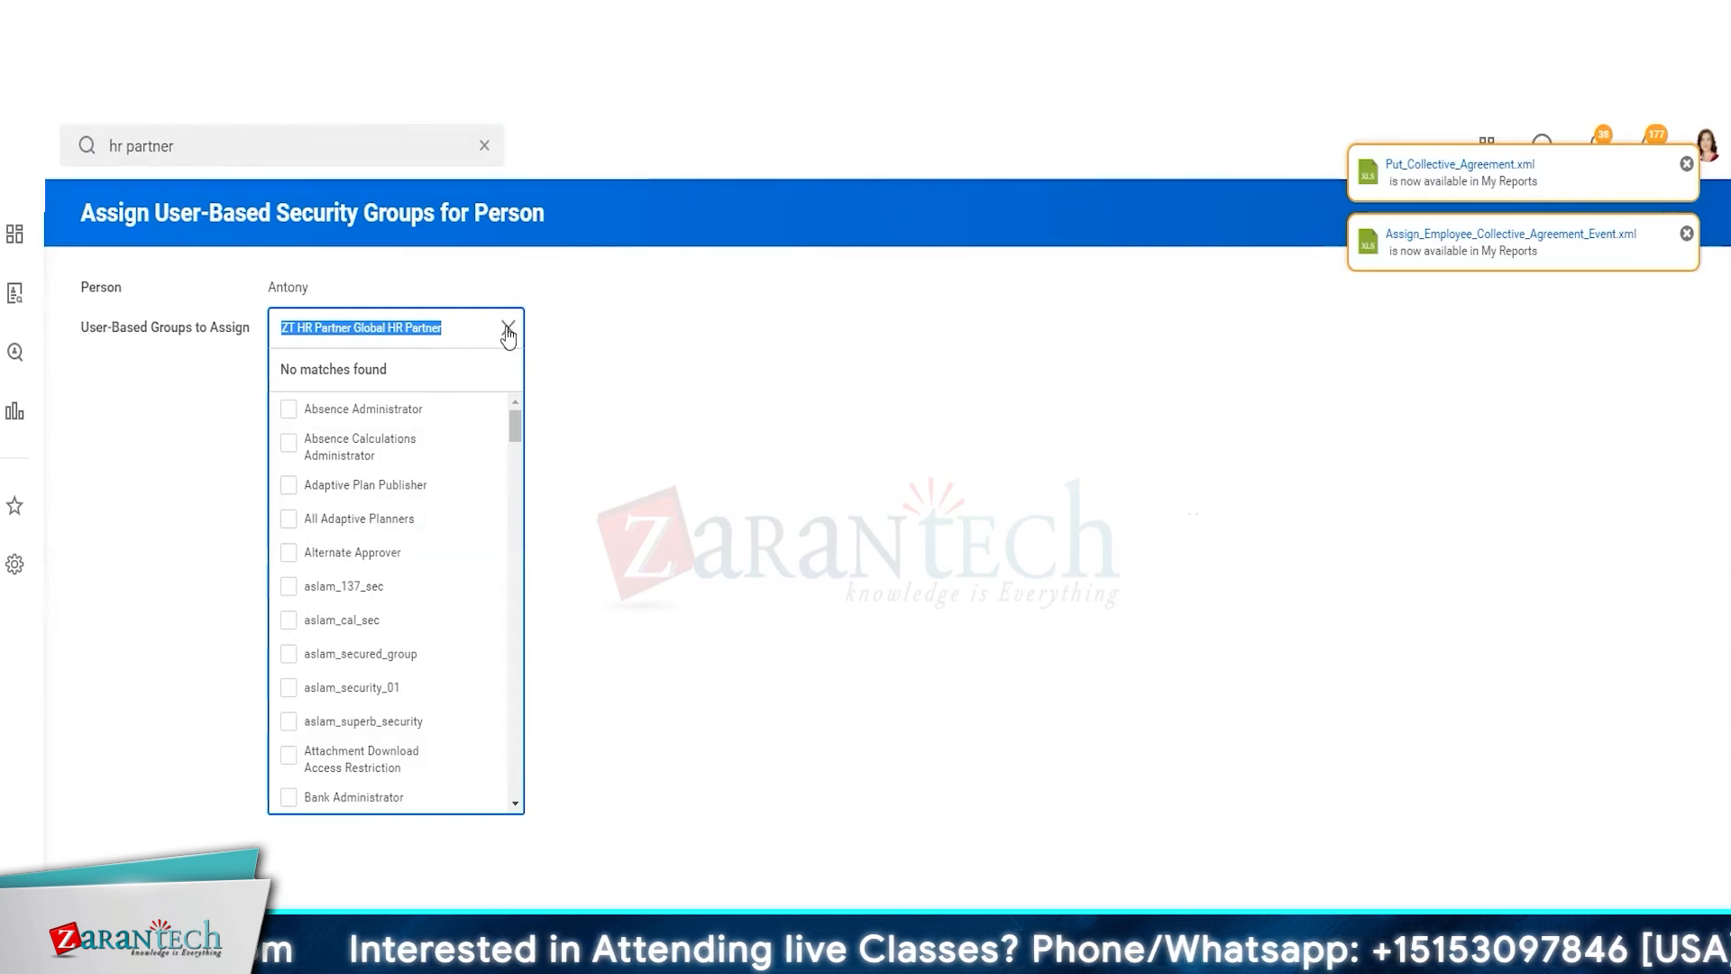
pyautogui.click(509, 330)
pyautogui.click(685, 744)
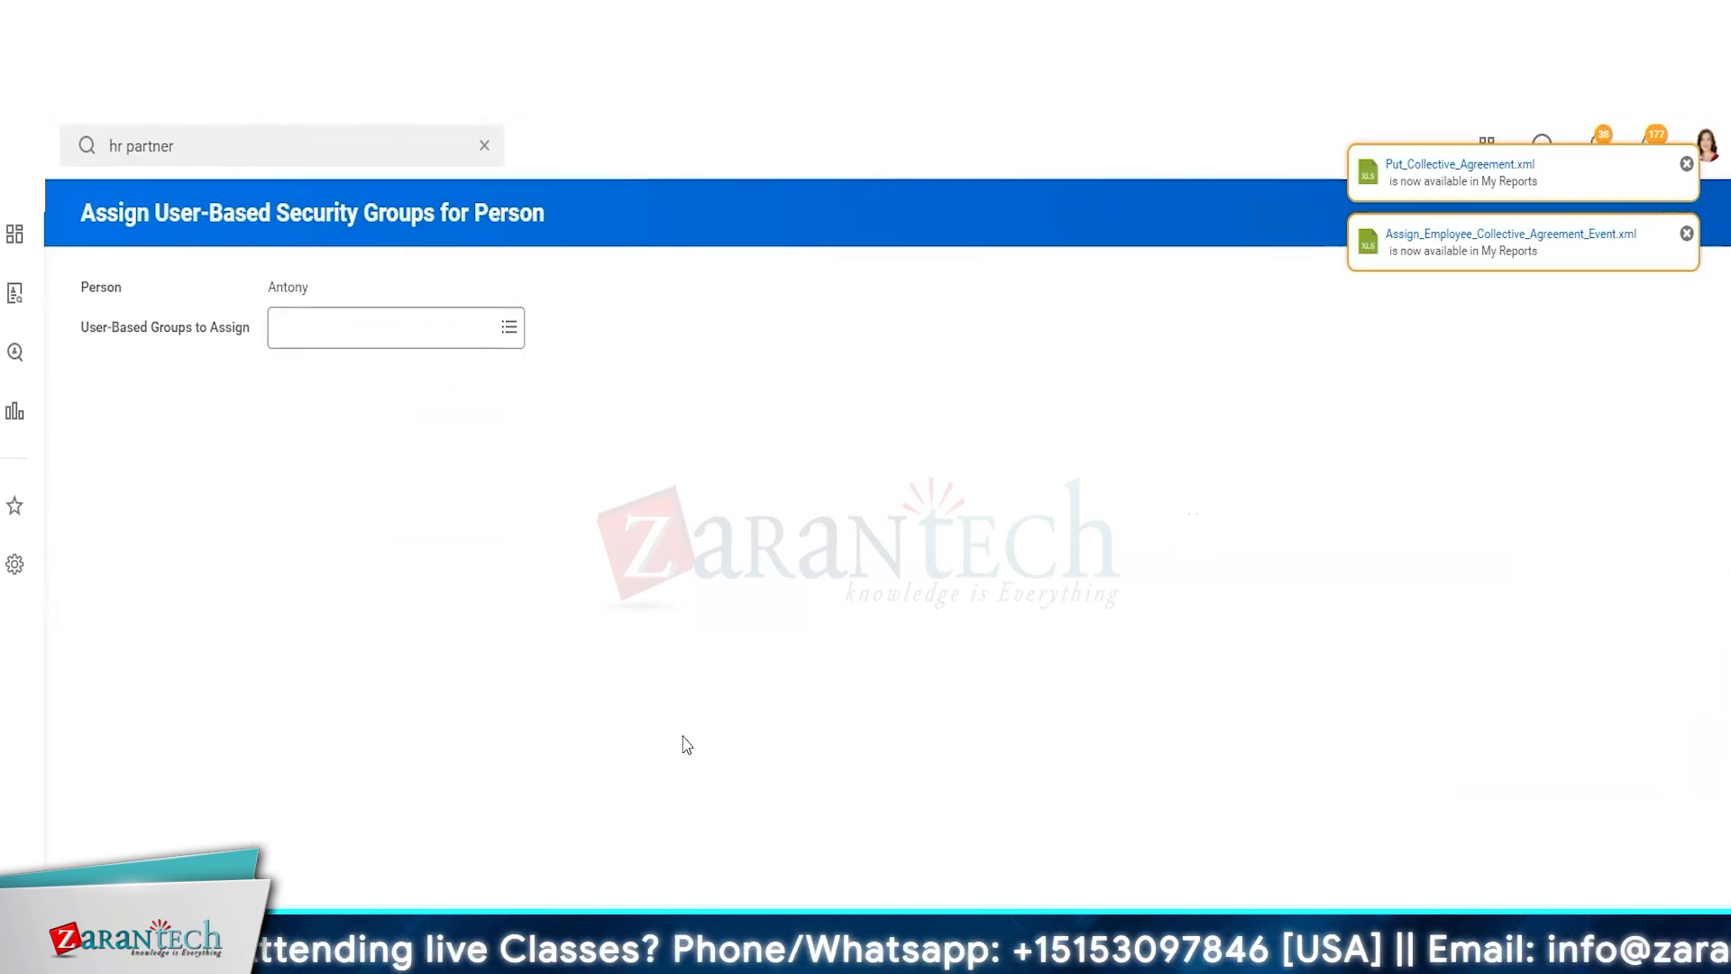
# Open Assign Roles - Add/Remove for the worker and try entering ZT HR Partner Global HR Partner as the role-enabled-for value
pyautogui.hotkey('alt', 'Left')
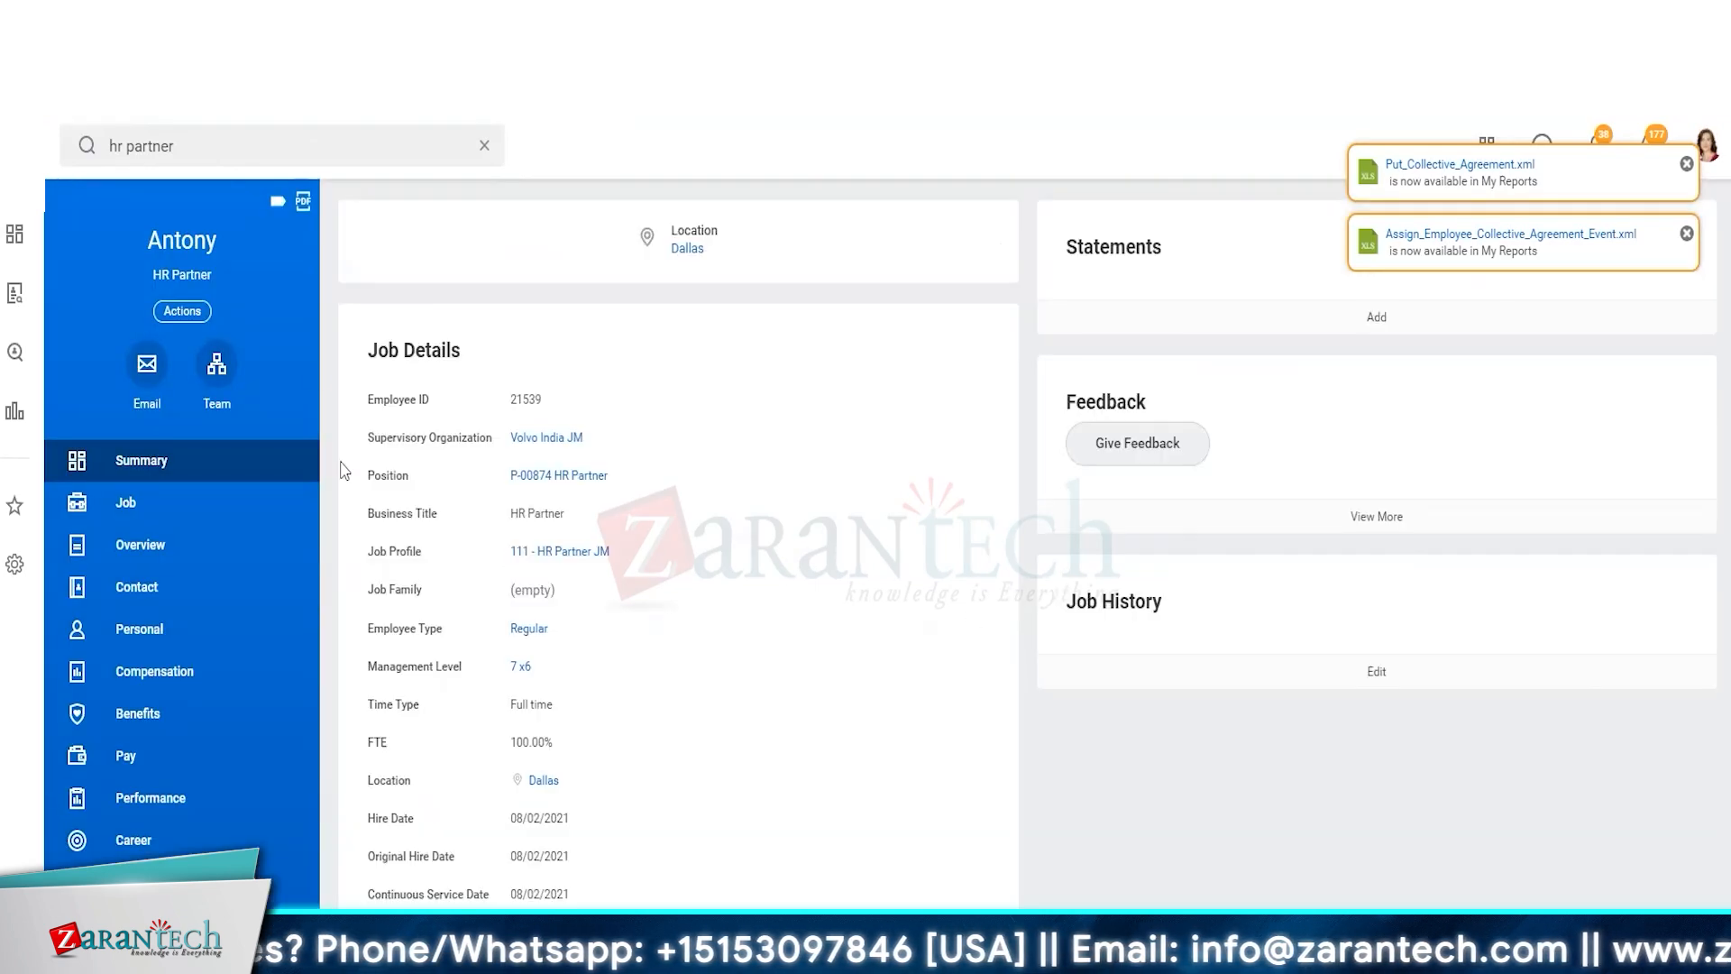
pyautogui.click(193, 311)
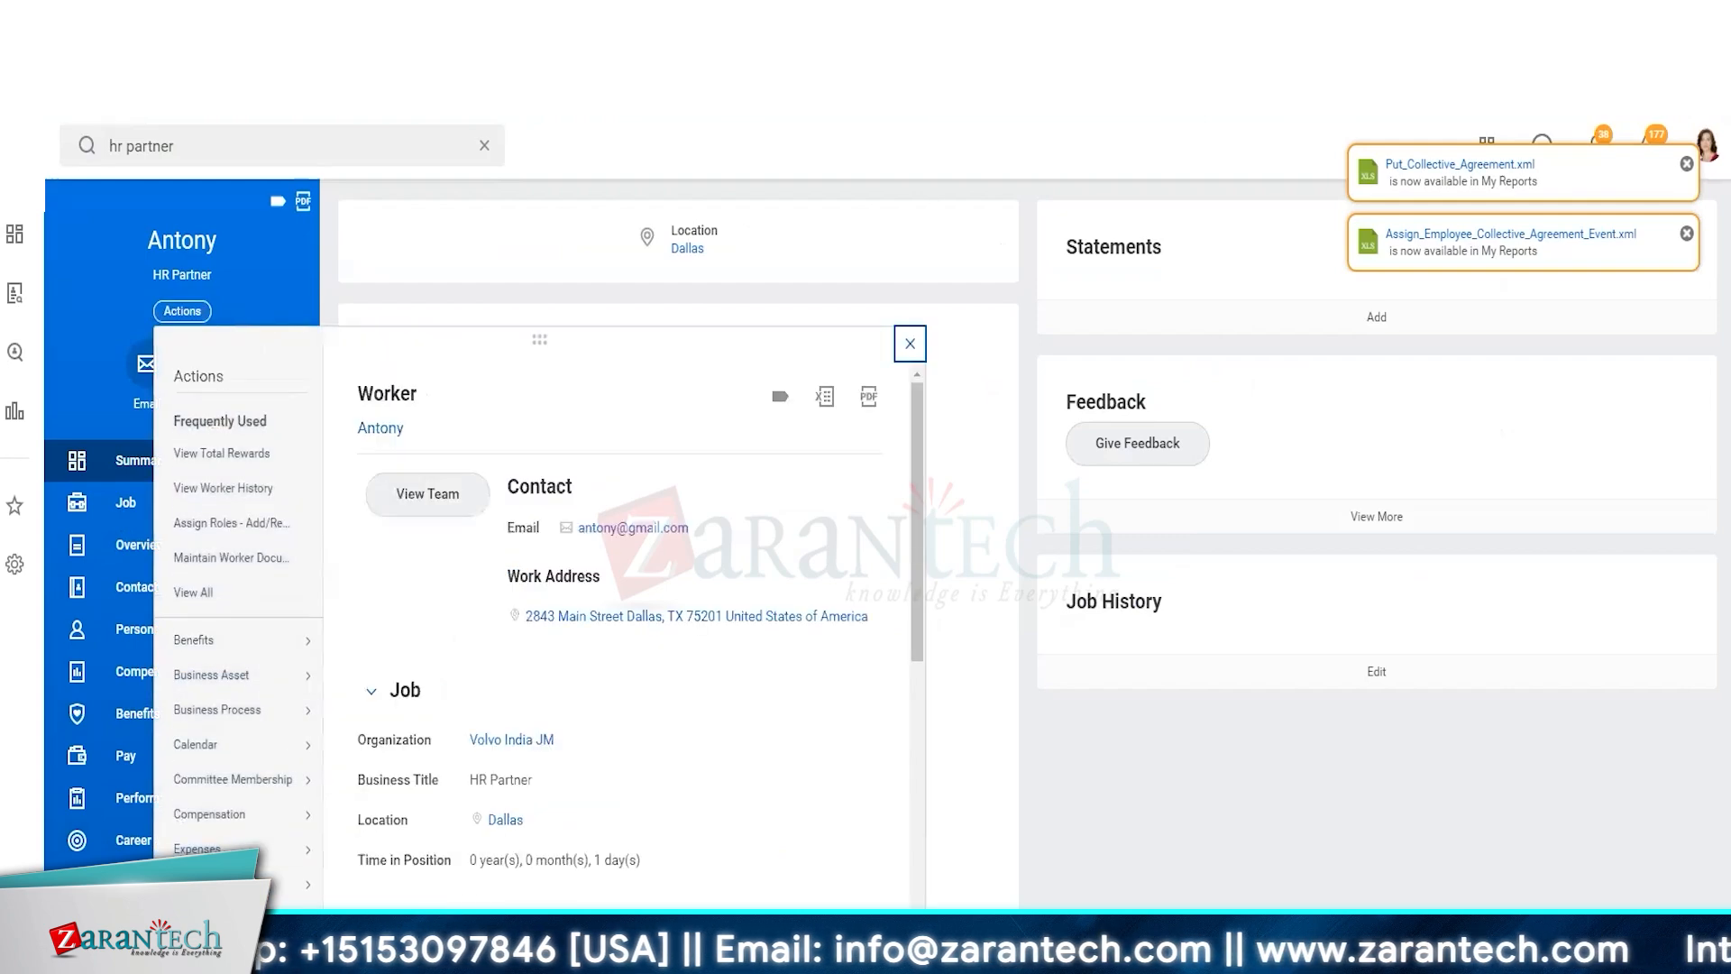
pyautogui.scroll(-5, 239, 631)
pyautogui.moveTo(271, 703)
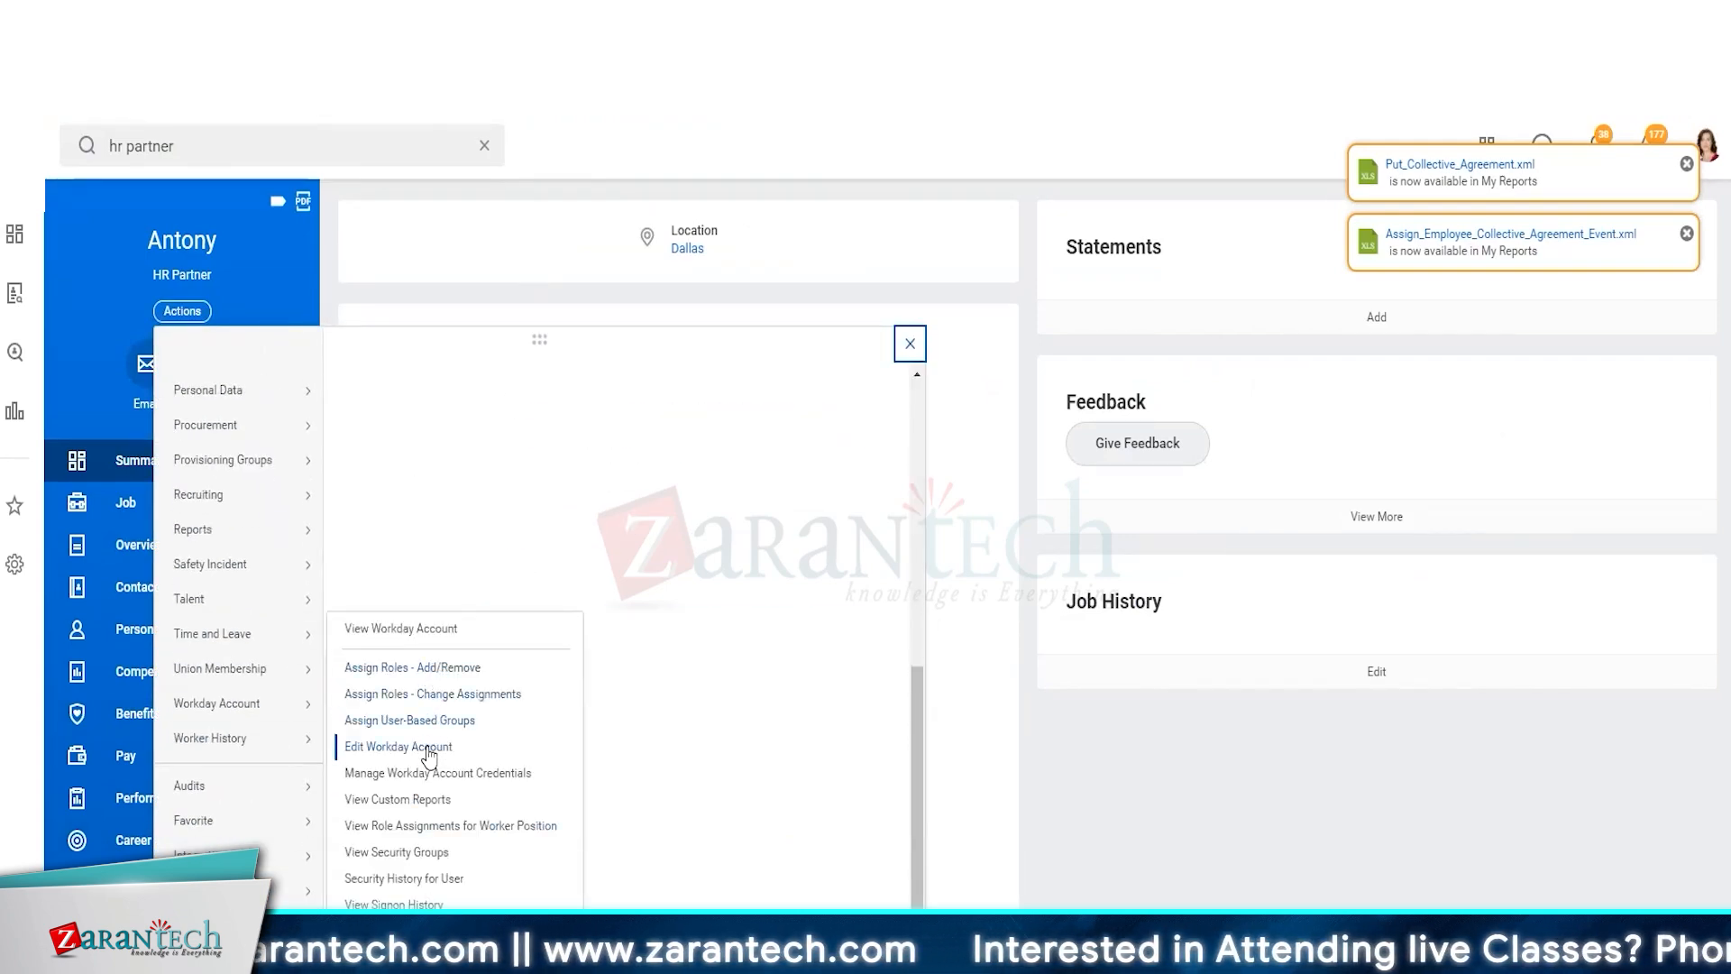
pyautogui.click(440, 668)
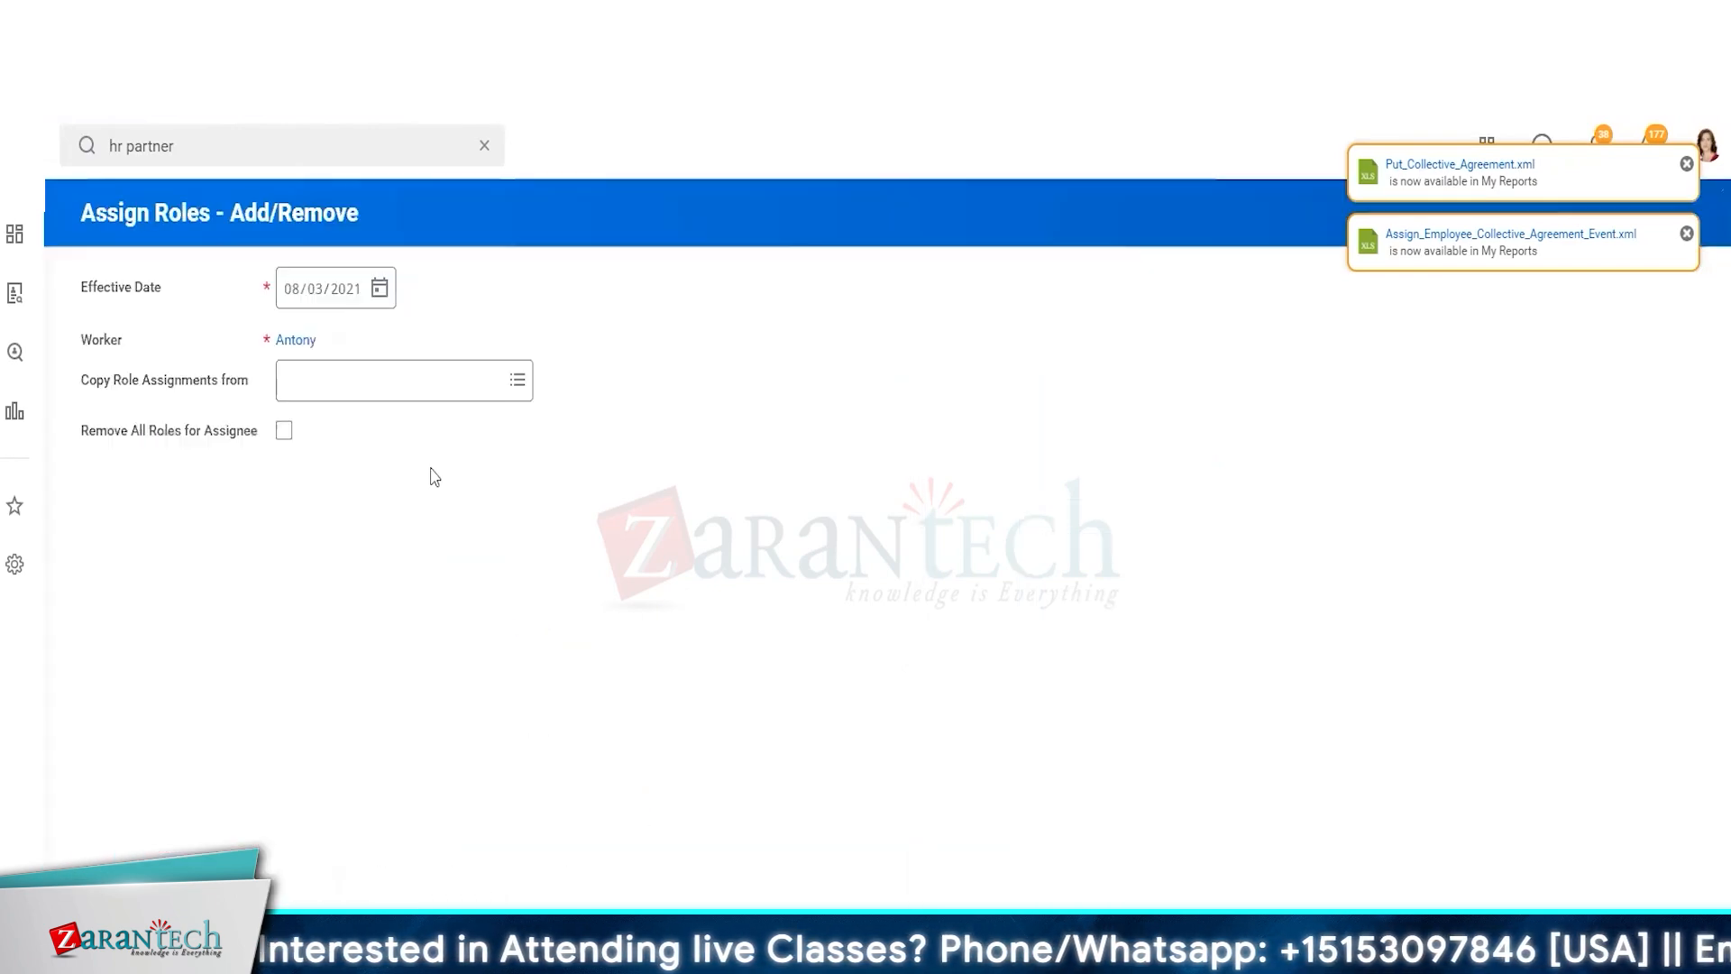
pyautogui.click(551, 855)
pyautogui.hotkey('ctrl', 'v')
pyautogui.press('Return')
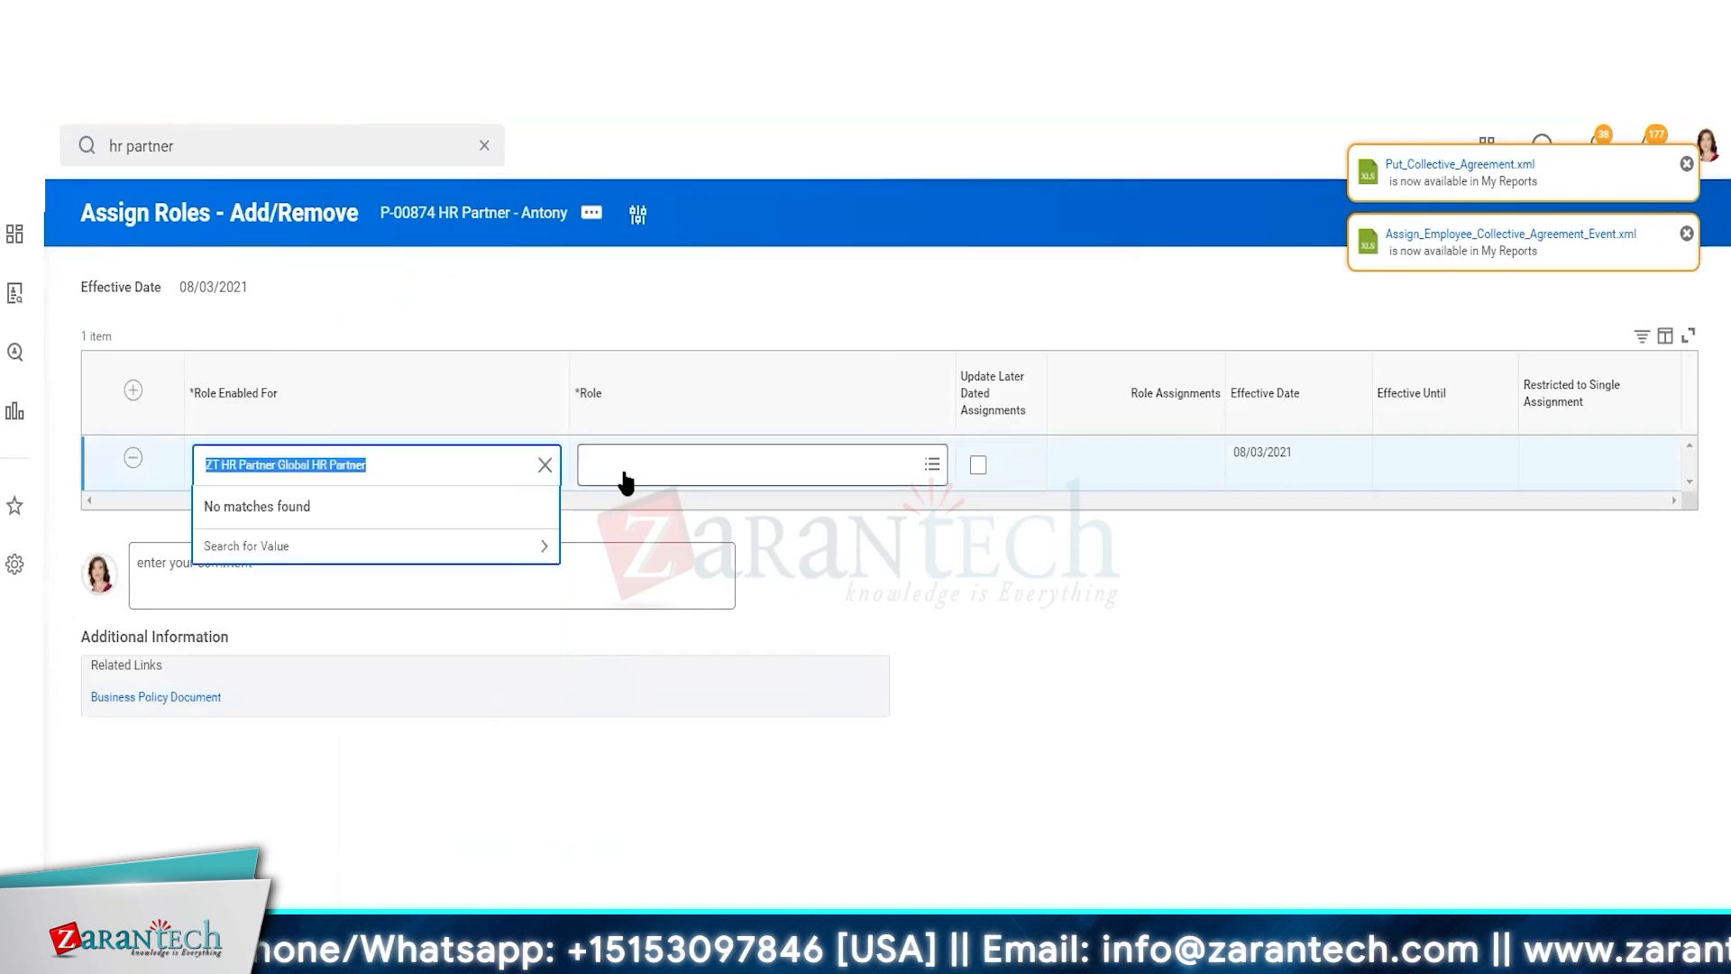
# Try pasting the group name into the Role field, then leave the task without submitting
pyautogui.click(622, 467)
pyautogui.hotkey('ctrl', 'v')
pyautogui.press('Return')
pyautogui.click(631, 546)
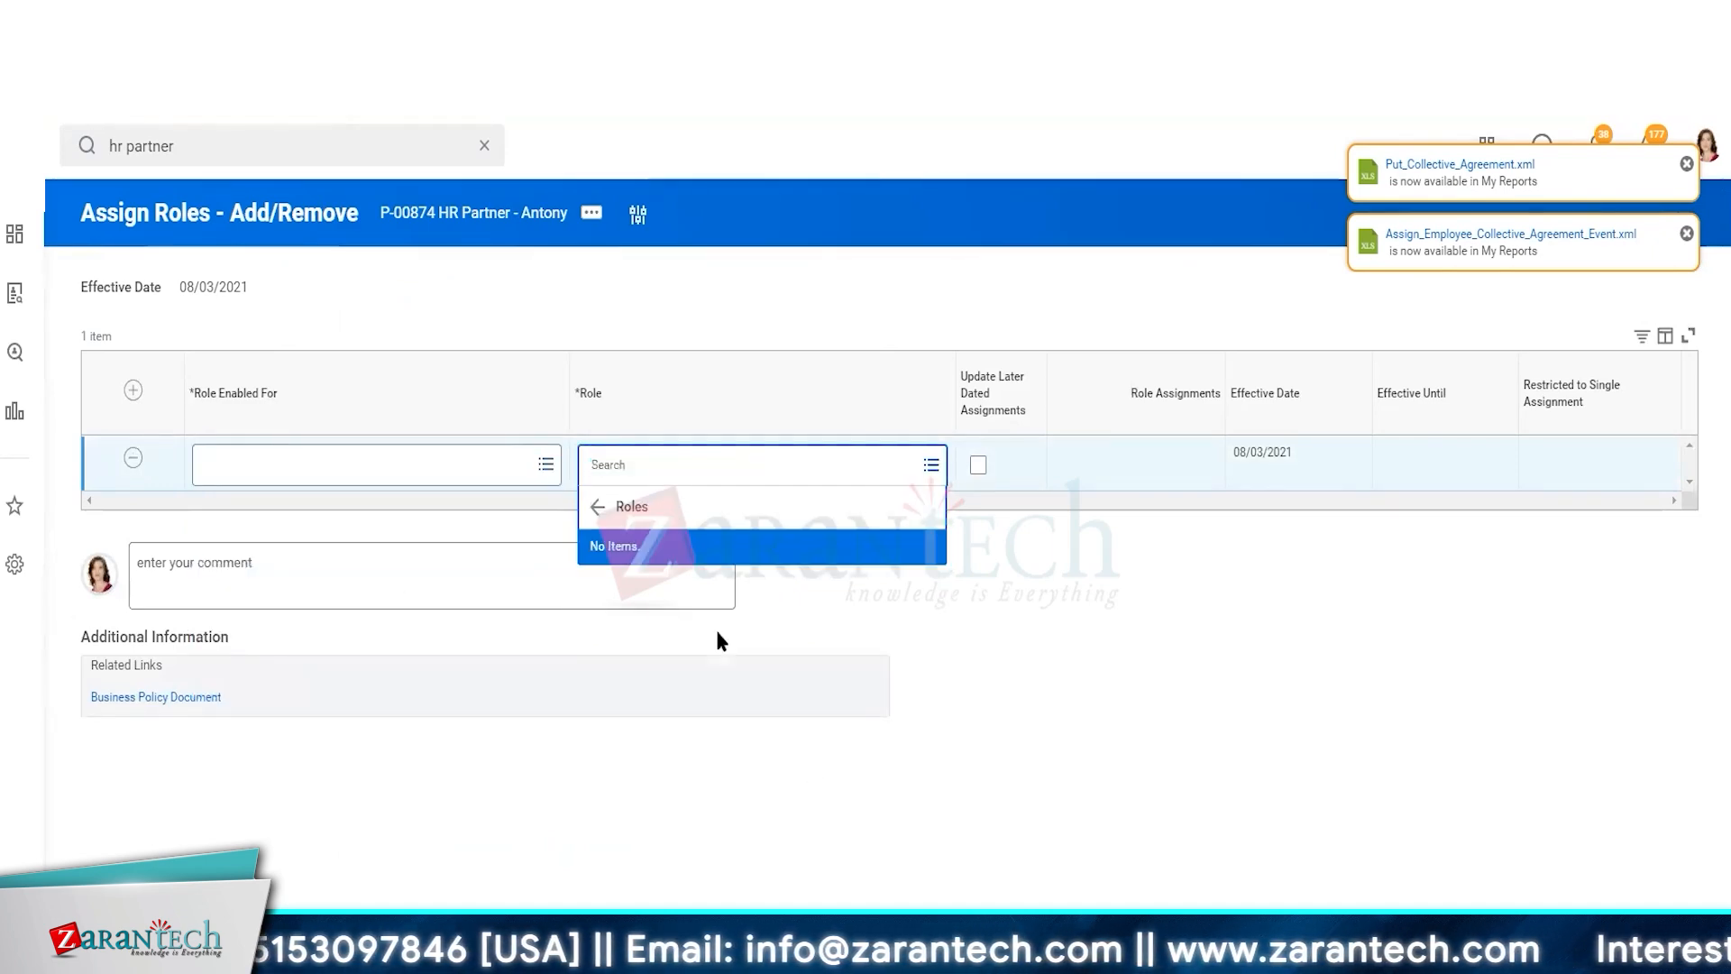
pyautogui.click(714, 637)
pyautogui.hotkey('alt', 'Left')
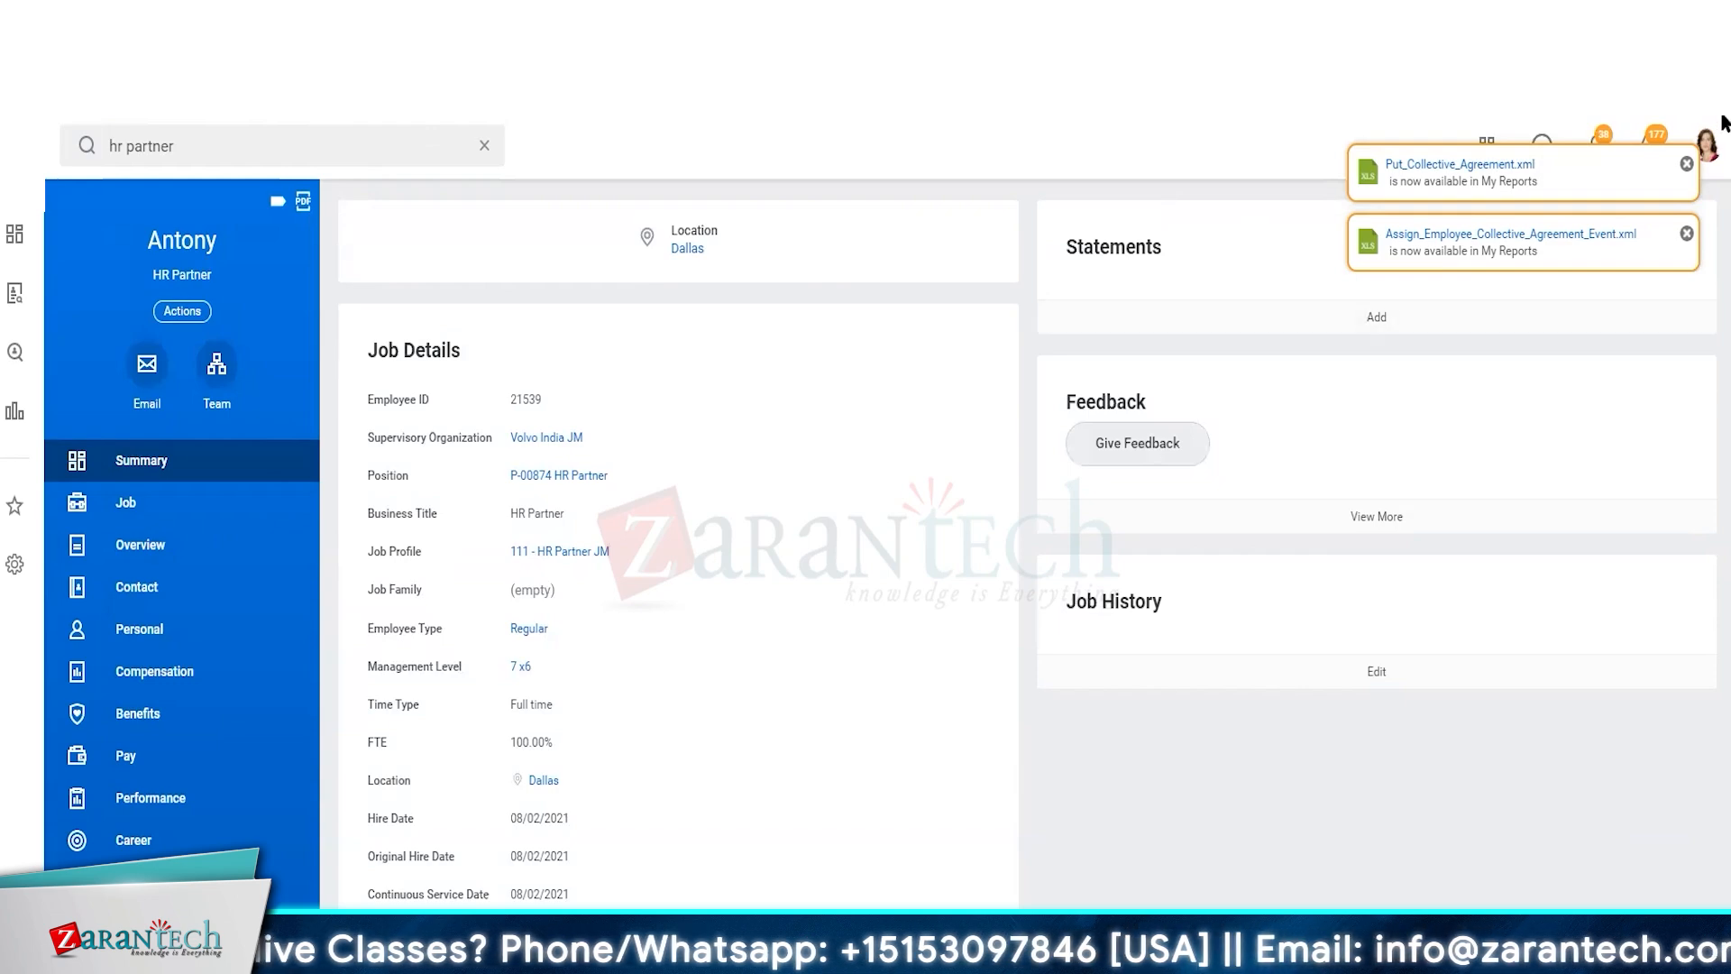
# Search for the Payroll Operations director's profile and open Assign Roles for the Payroll supervisory organization
pyautogui.click(295, 151)
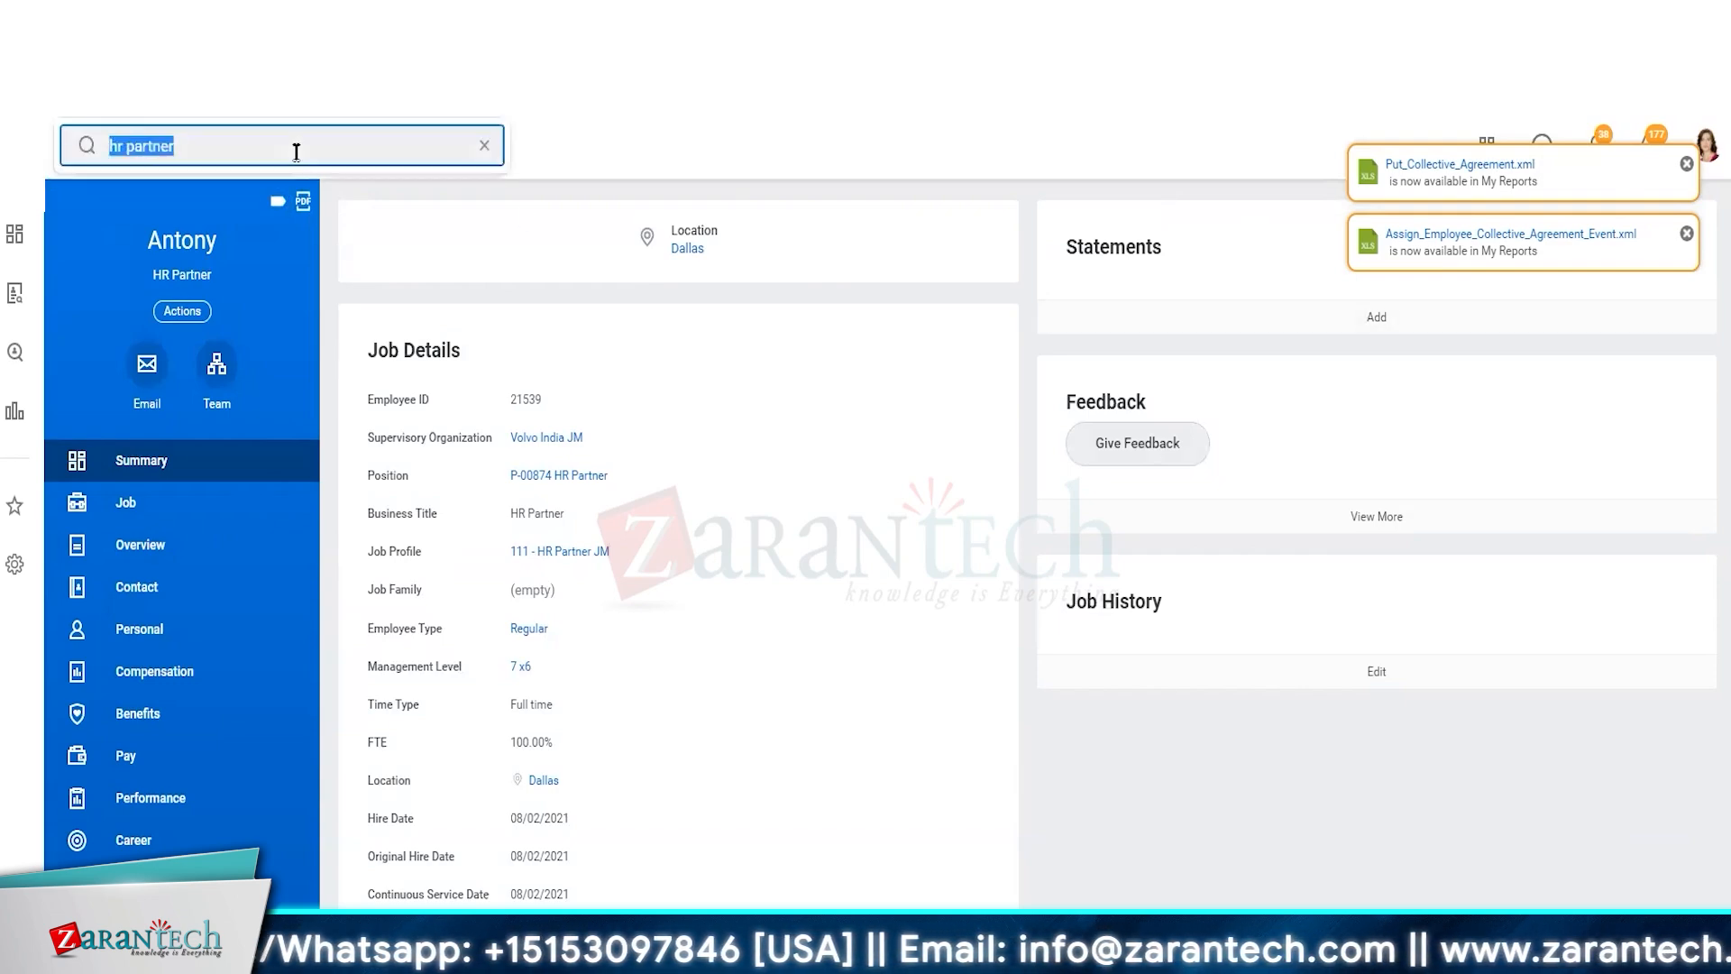
pyautogui.write('ella ph')
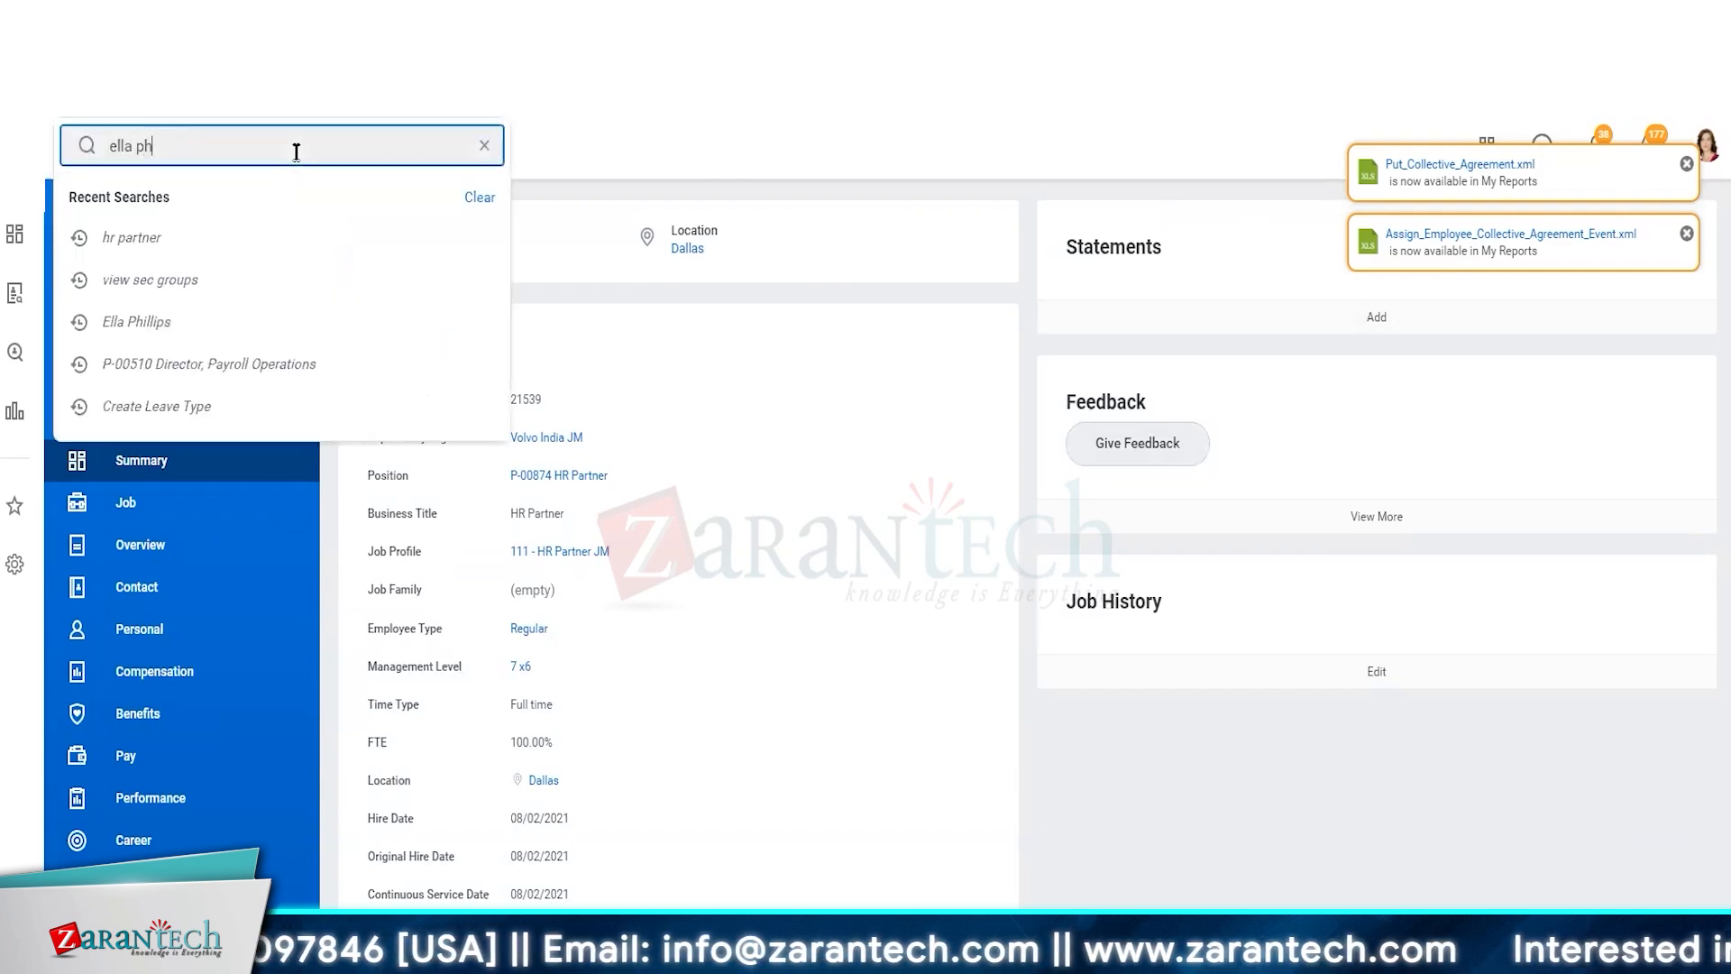
pyautogui.press('Return')
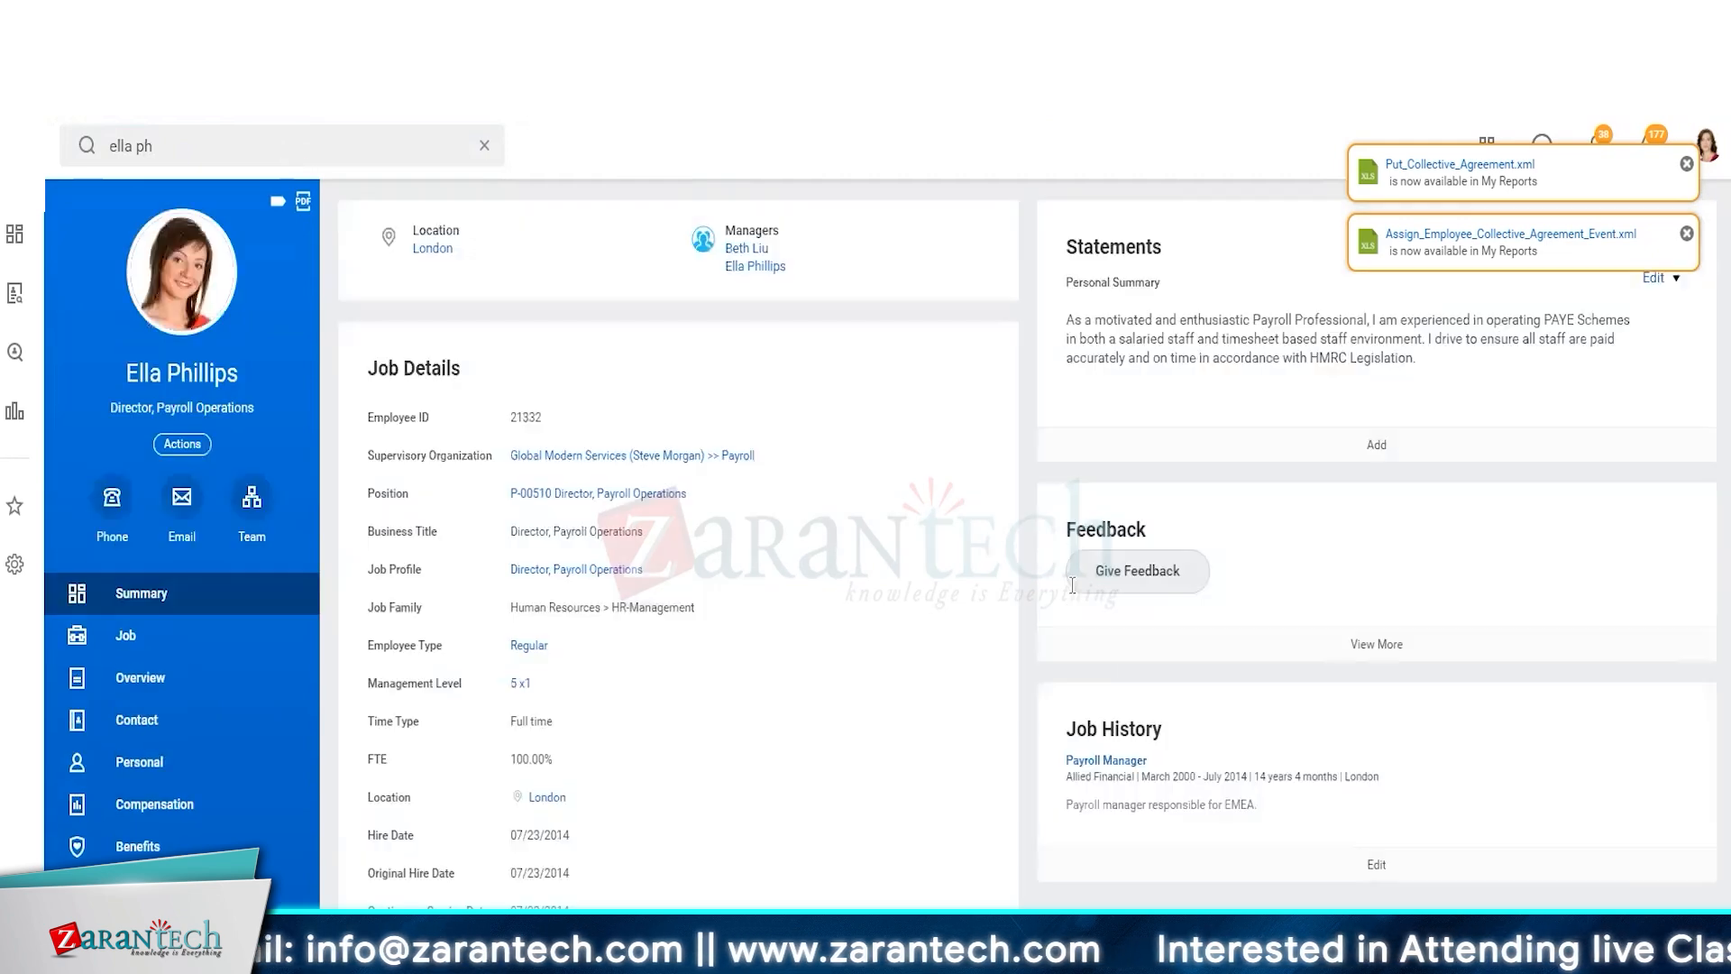
pyautogui.click(768, 456)
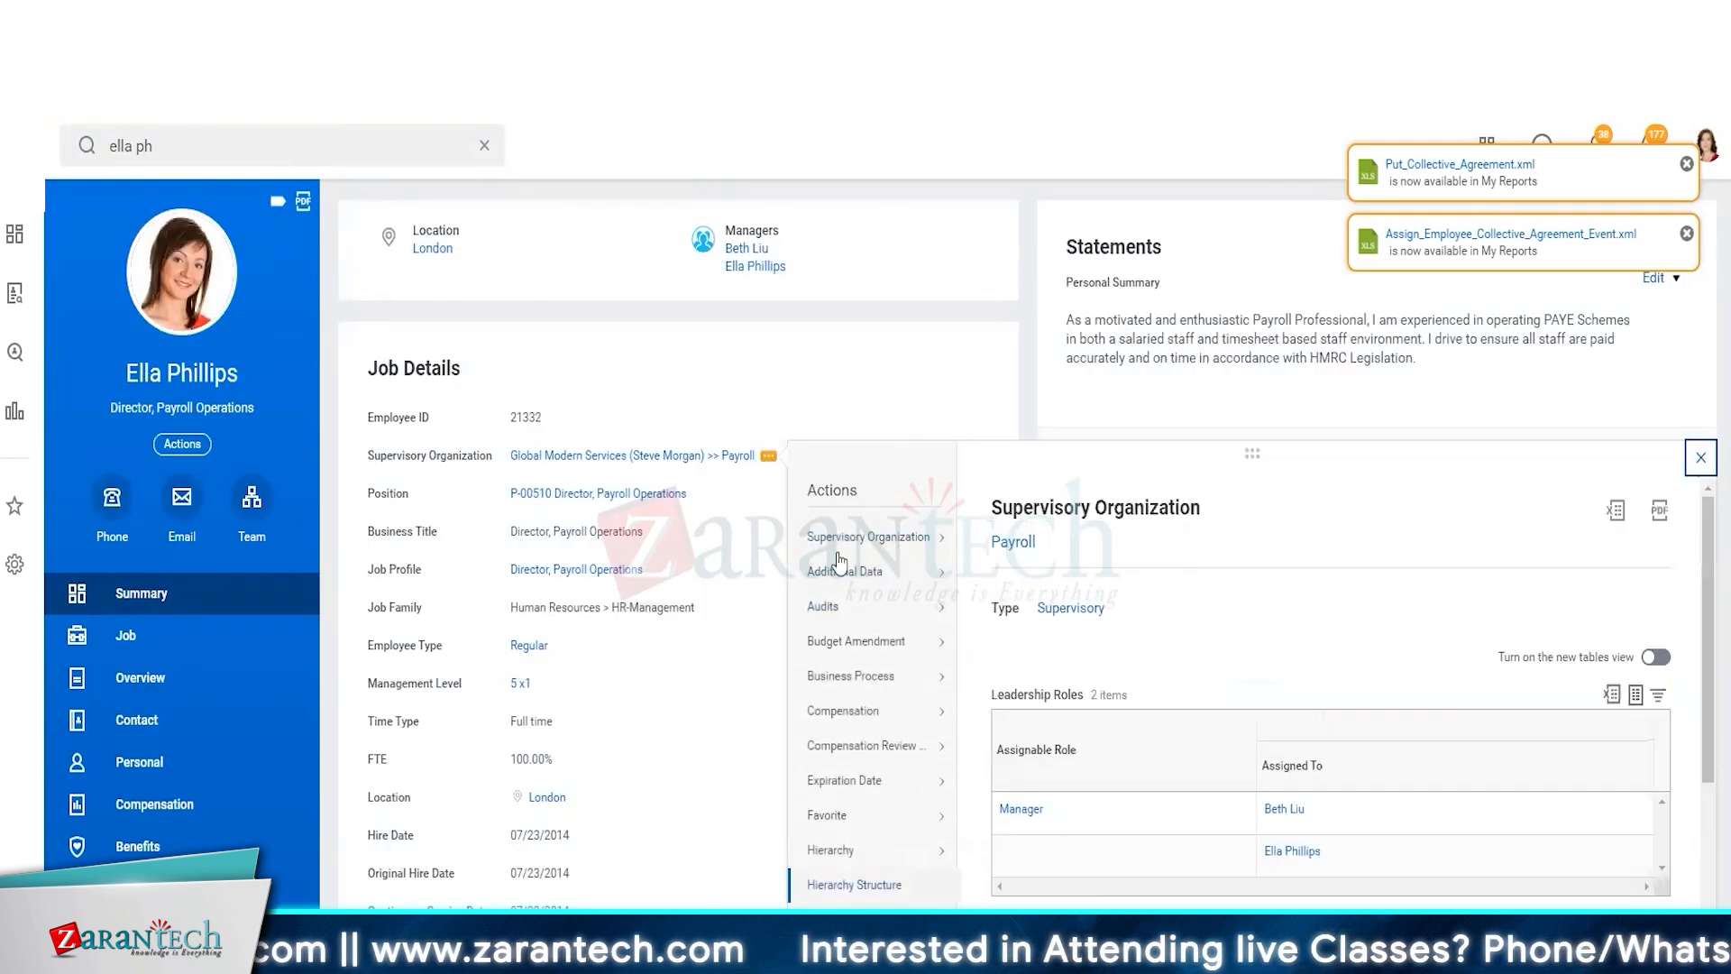
pyautogui.moveTo(879, 838)
pyautogui.scroll(-4, 879, 838)
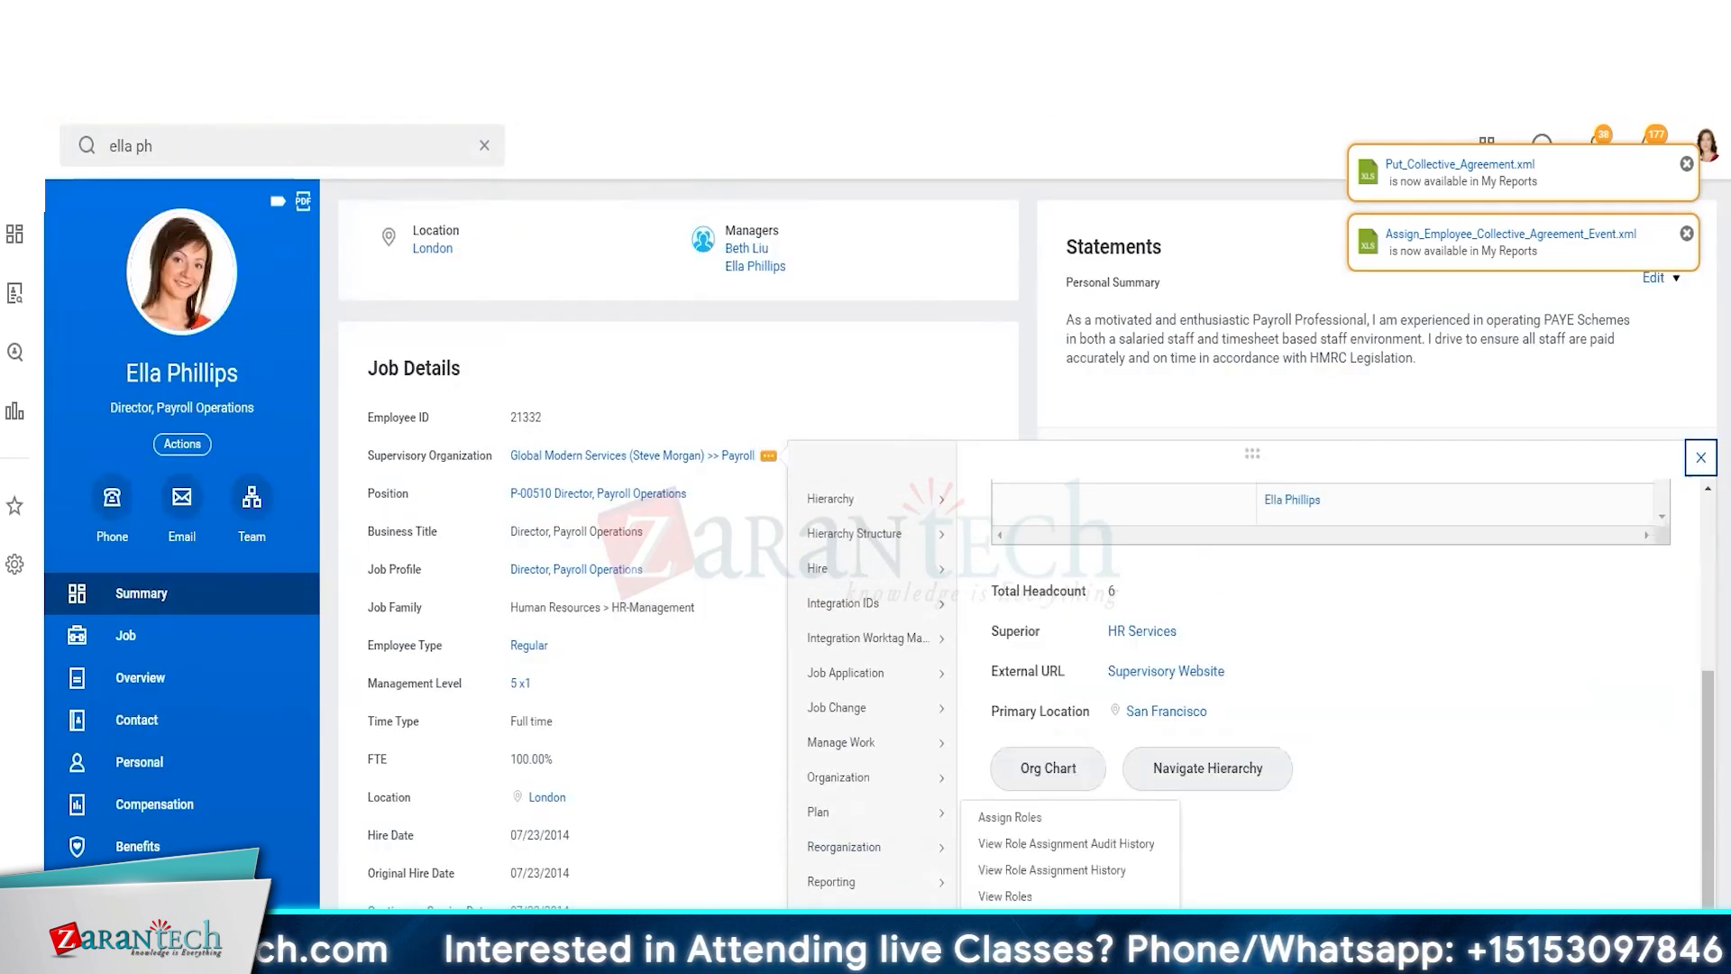
pyautogui.click(1011, 818)
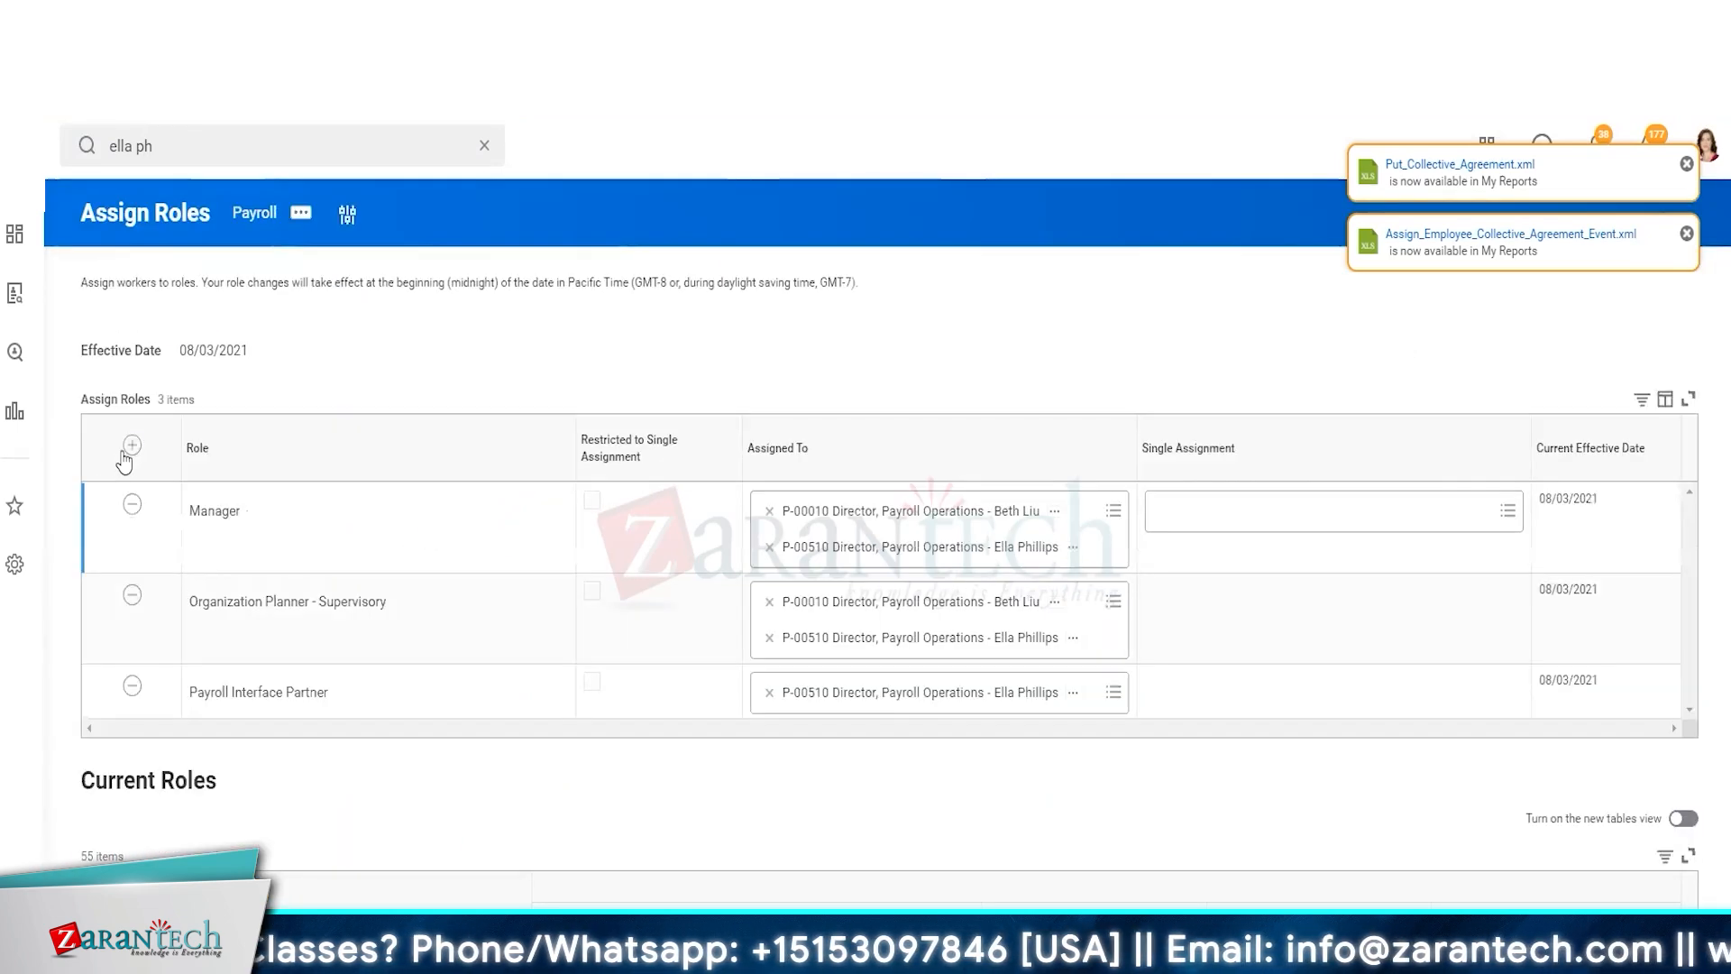
# Try adding a role row for ZT HR Partner Global HR Partner in the Payroll organization
pyautogui.click(132, 446)
pyautogui.click(279, 516)
pyautogui.hotkey('ctrl', 'v')
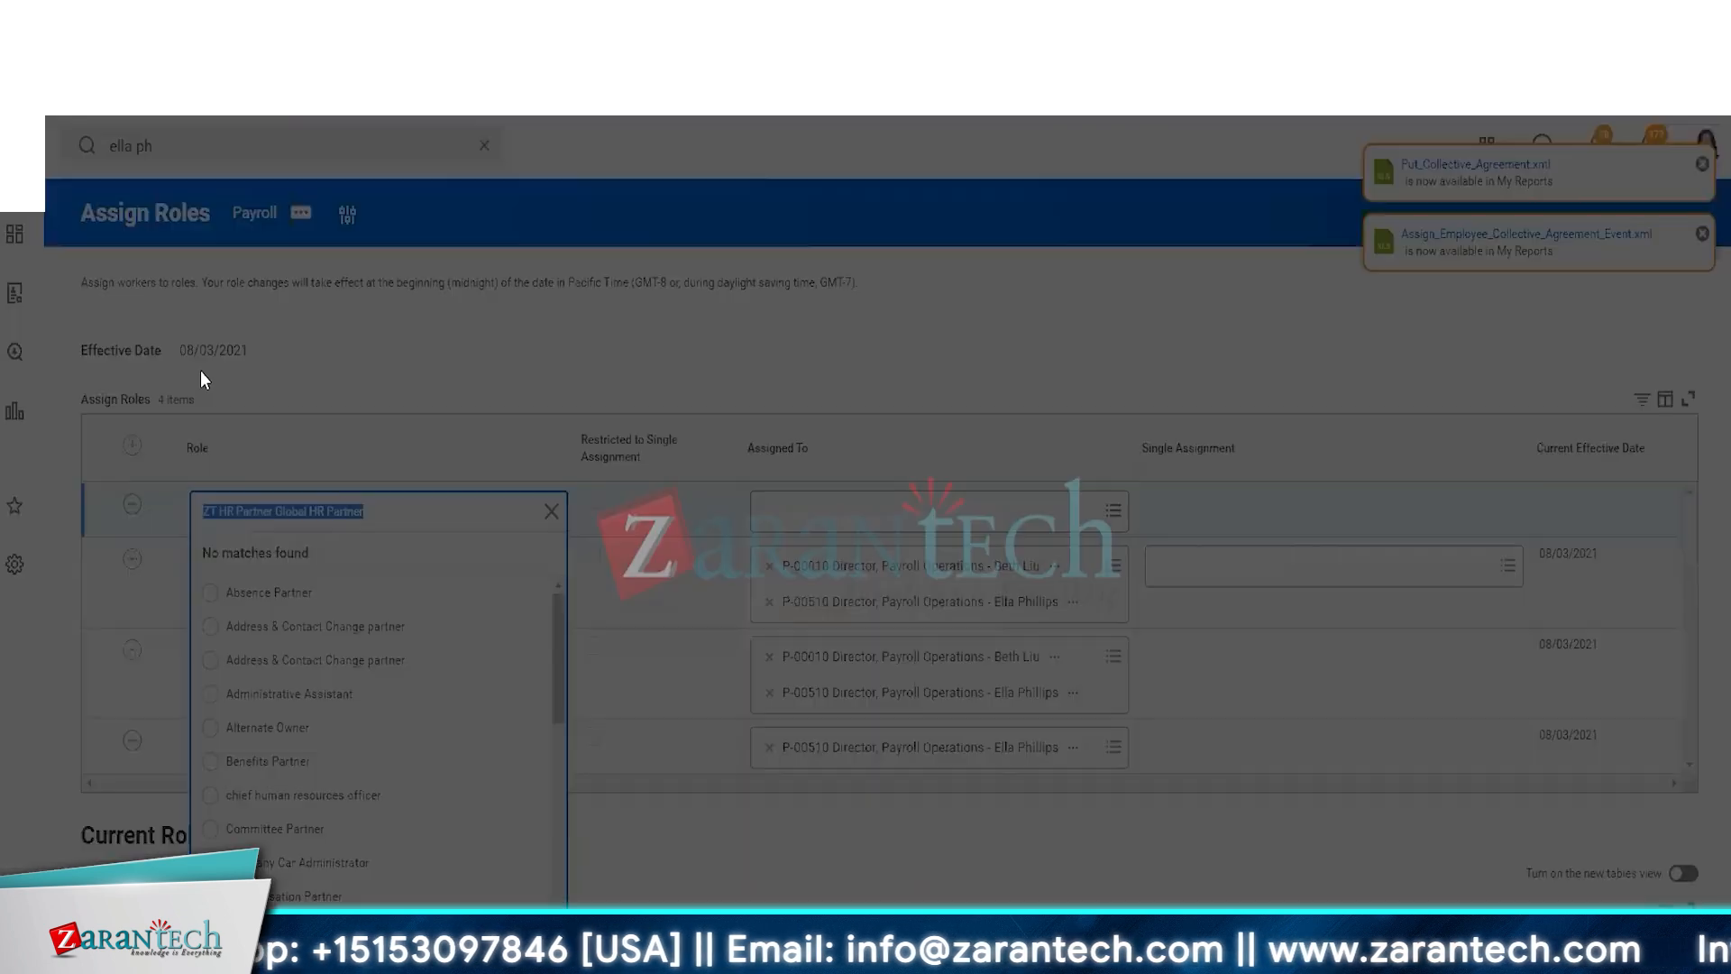
pyautogui.click(810, 635)
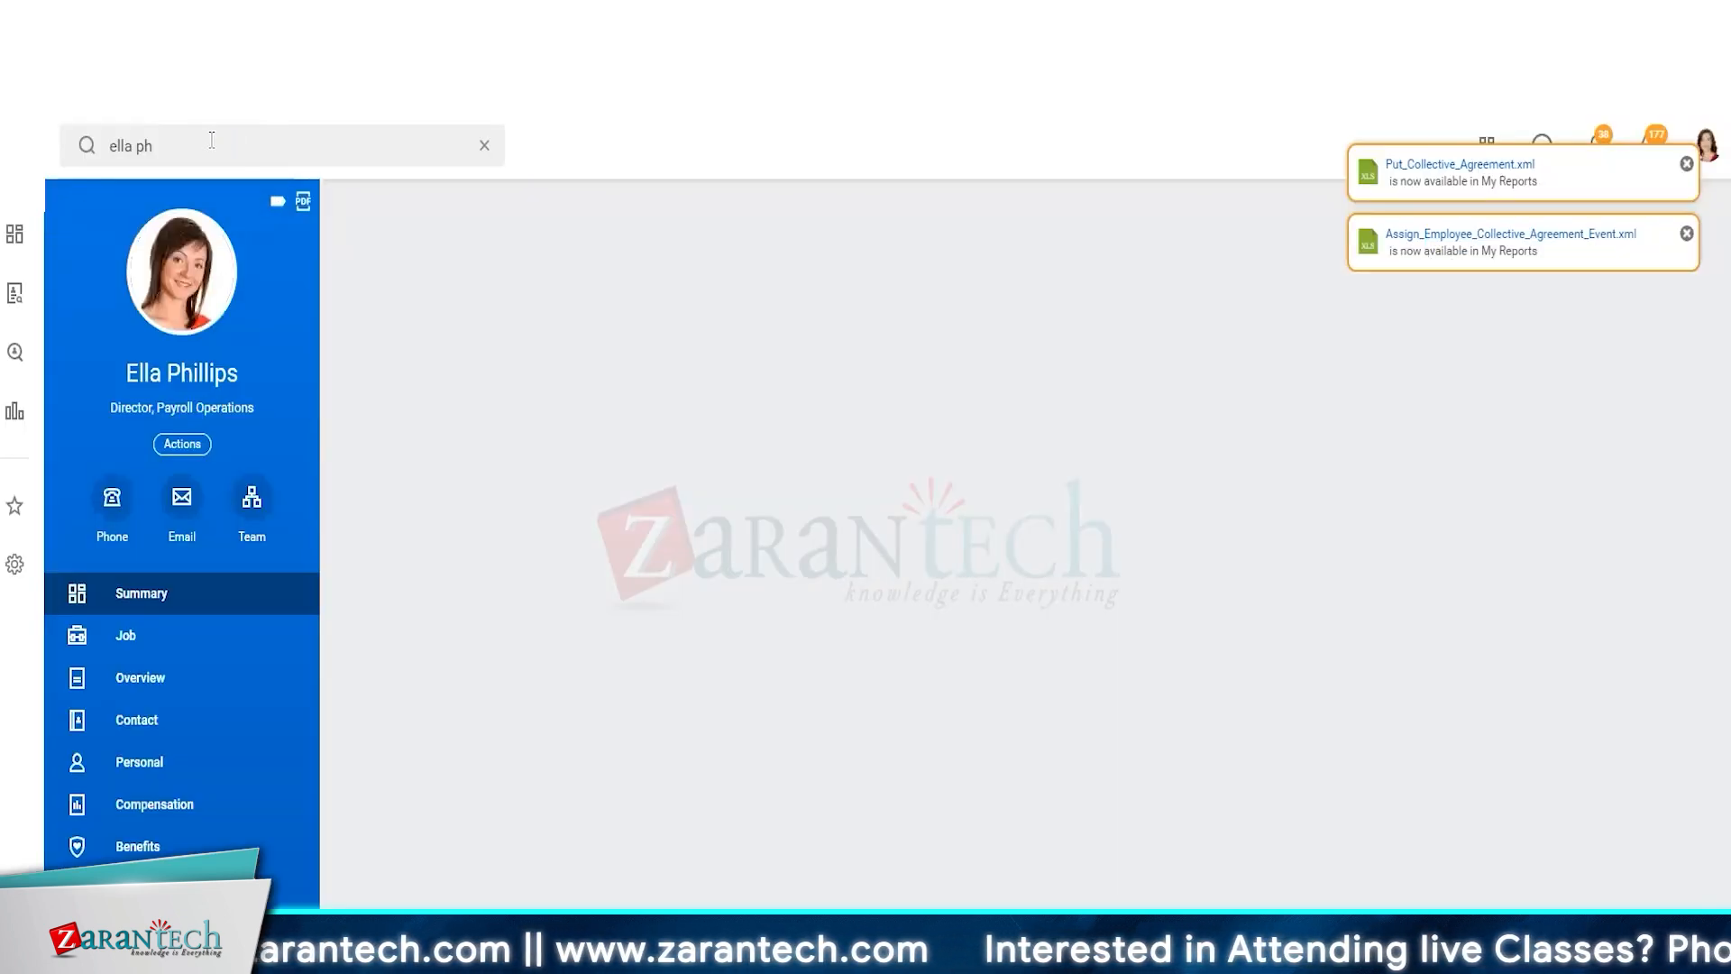
# Through the org chart, open the Recruiting Services director's profile and launch Assign Roles for the HR Services organization
pyautogui.click(212, 140)
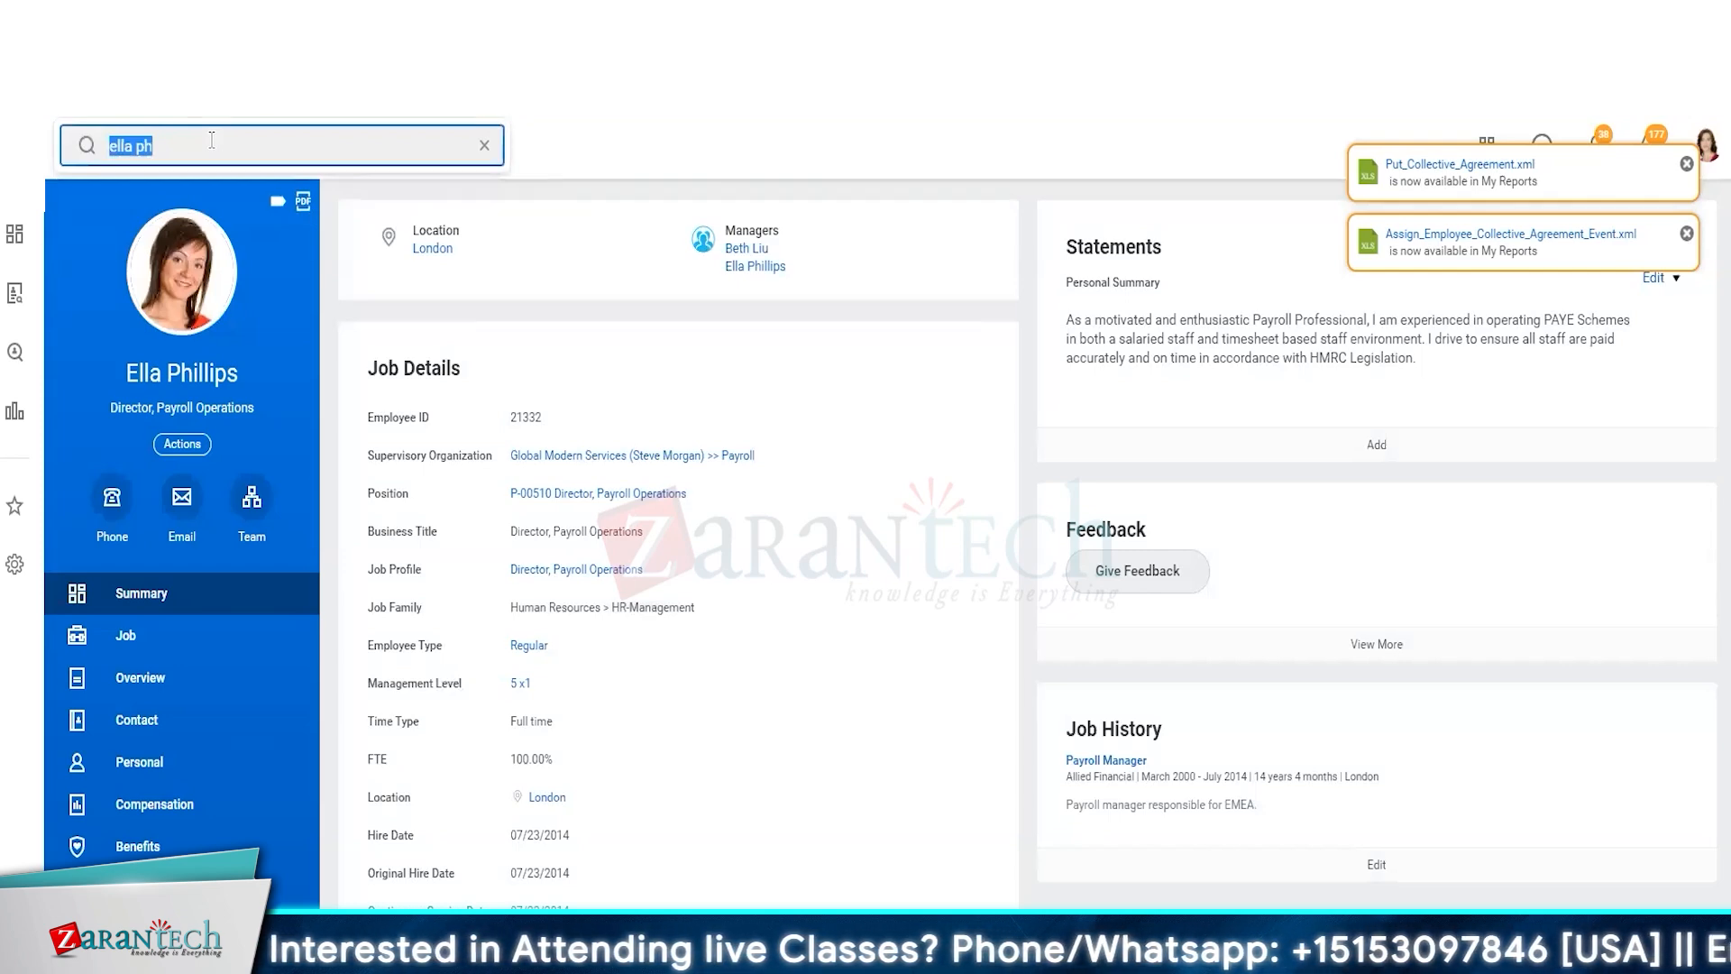
pyautogui.click(1711, 151)
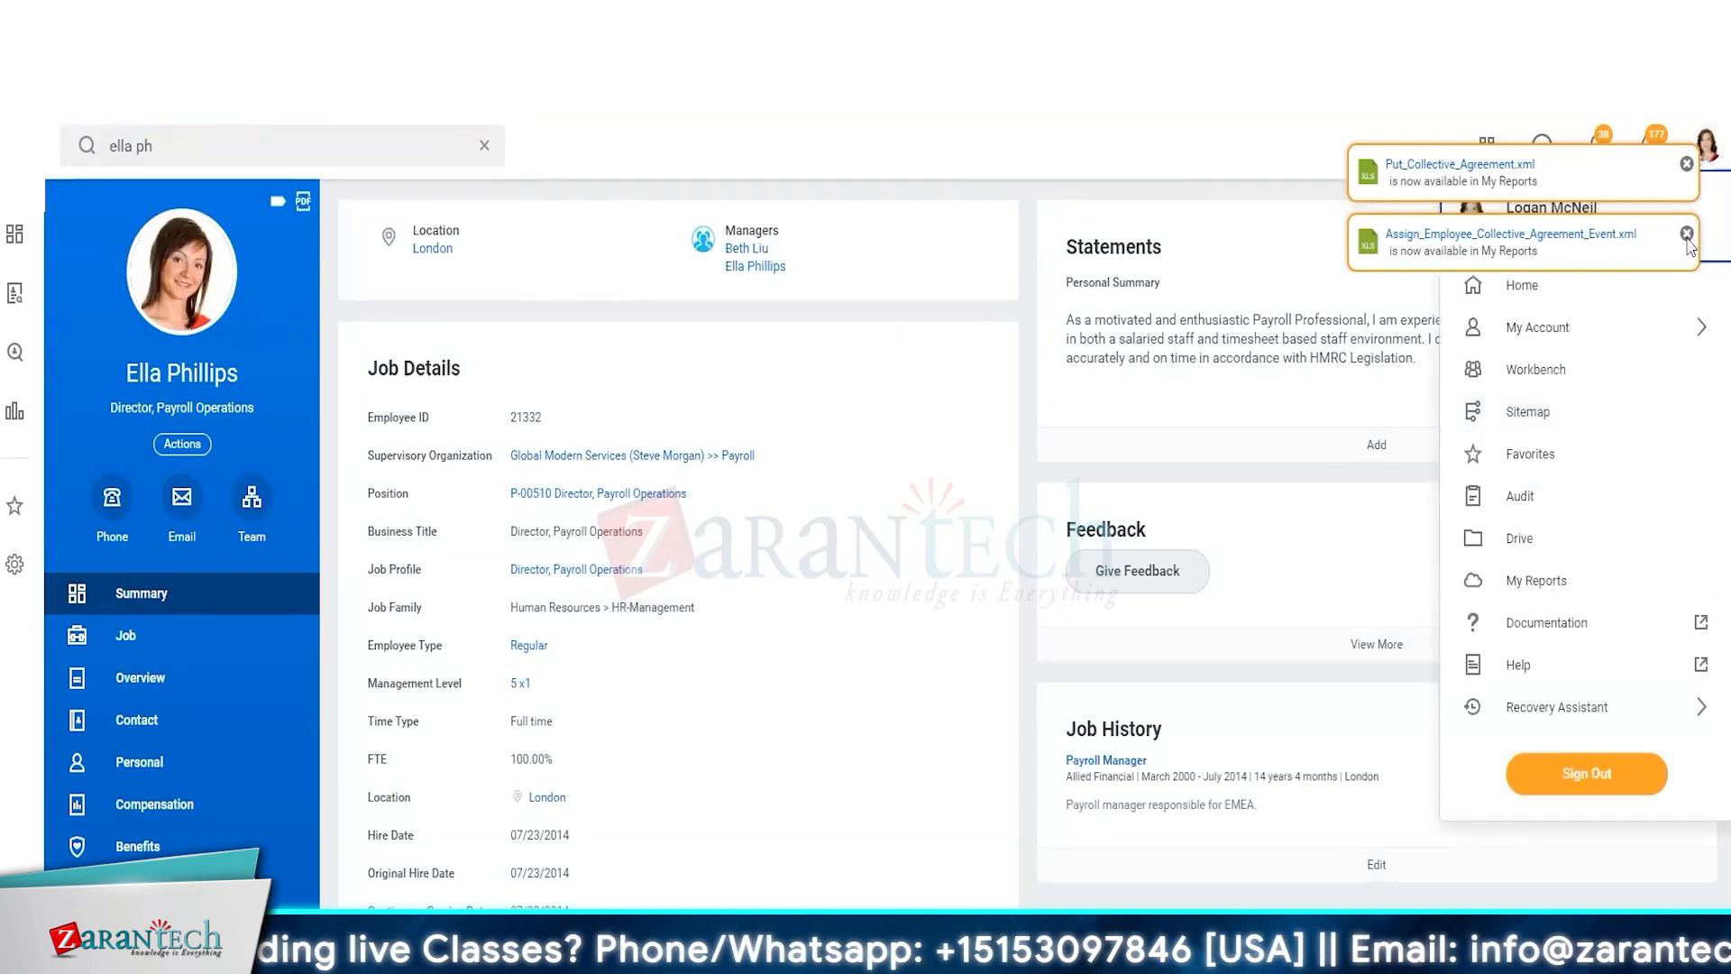
pyautogui.click(1686, 164)
pyautogui.click(1687, 164)
pyautogui.click(1707, 146)
pyautogui.click(1533, 232)
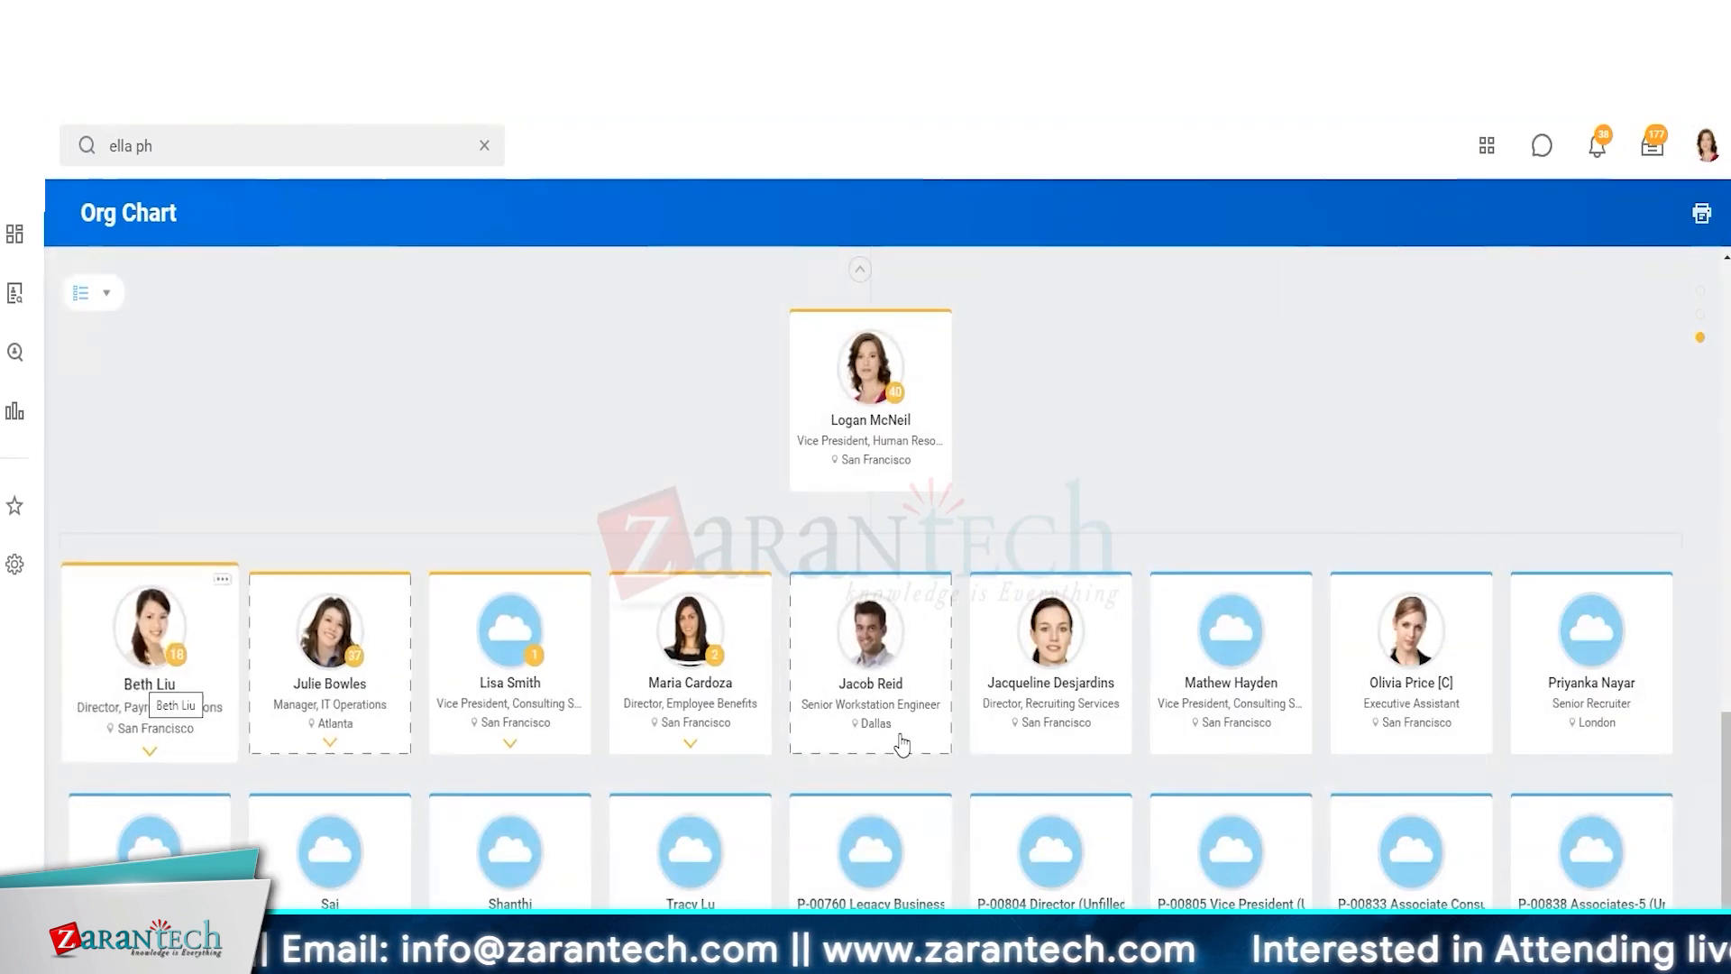
pyautogui.click(1028, 689)
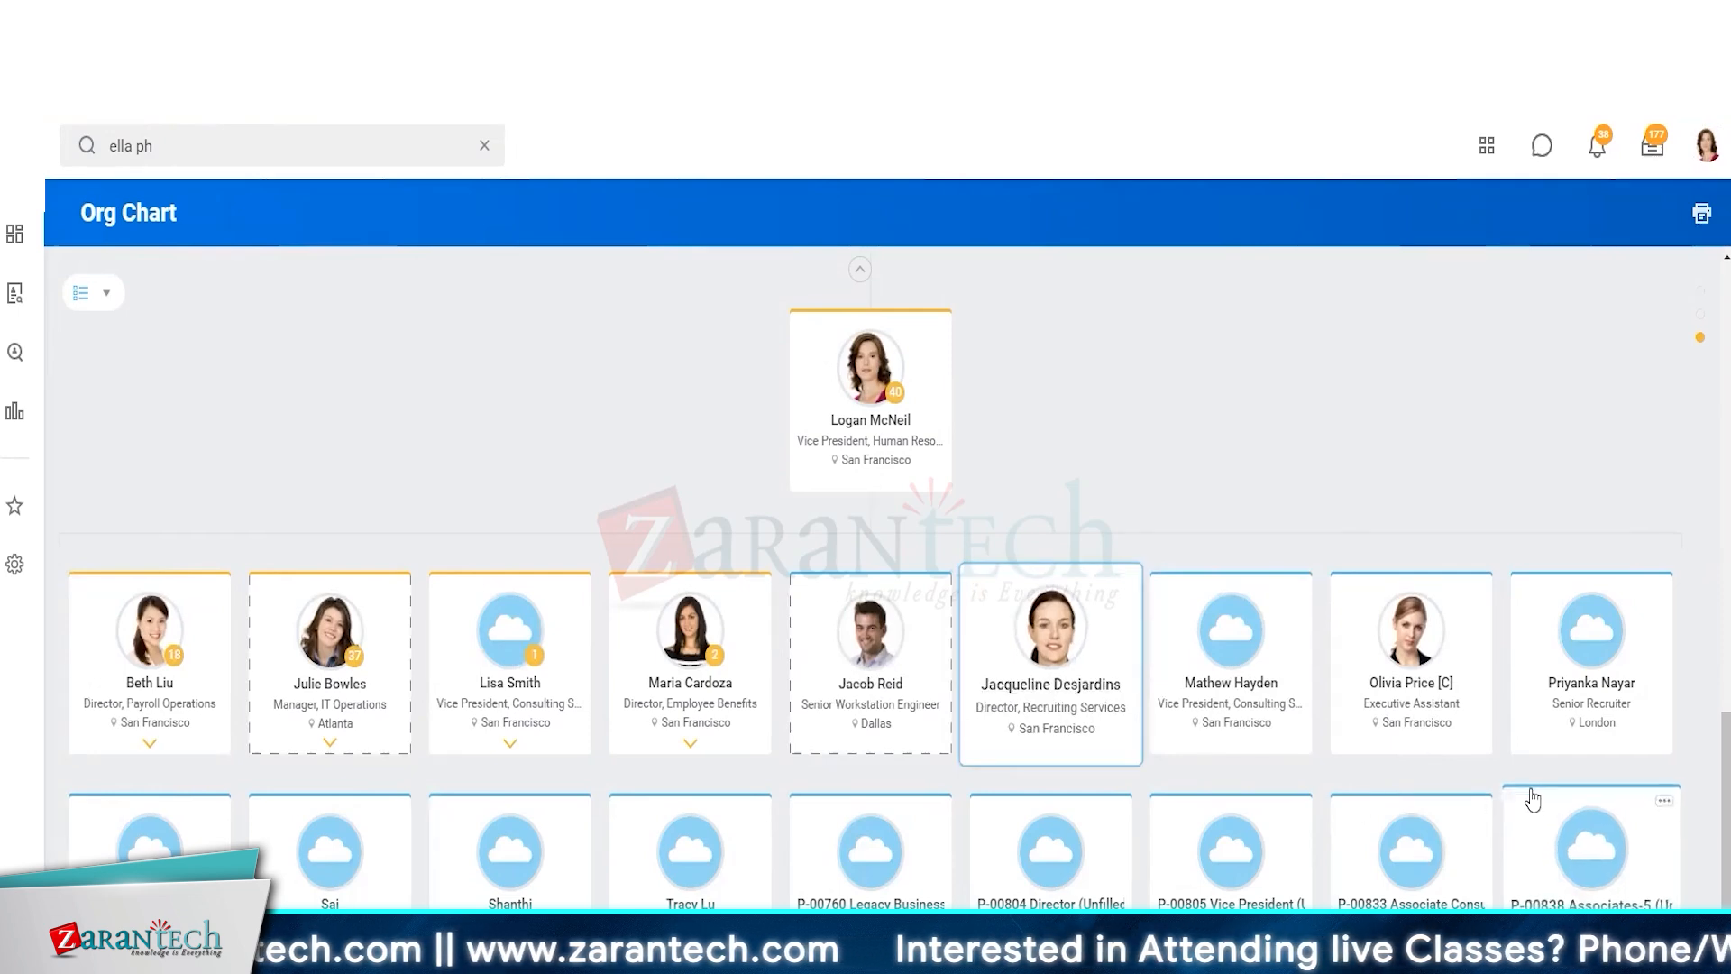
pyautogui.click(794, 473)
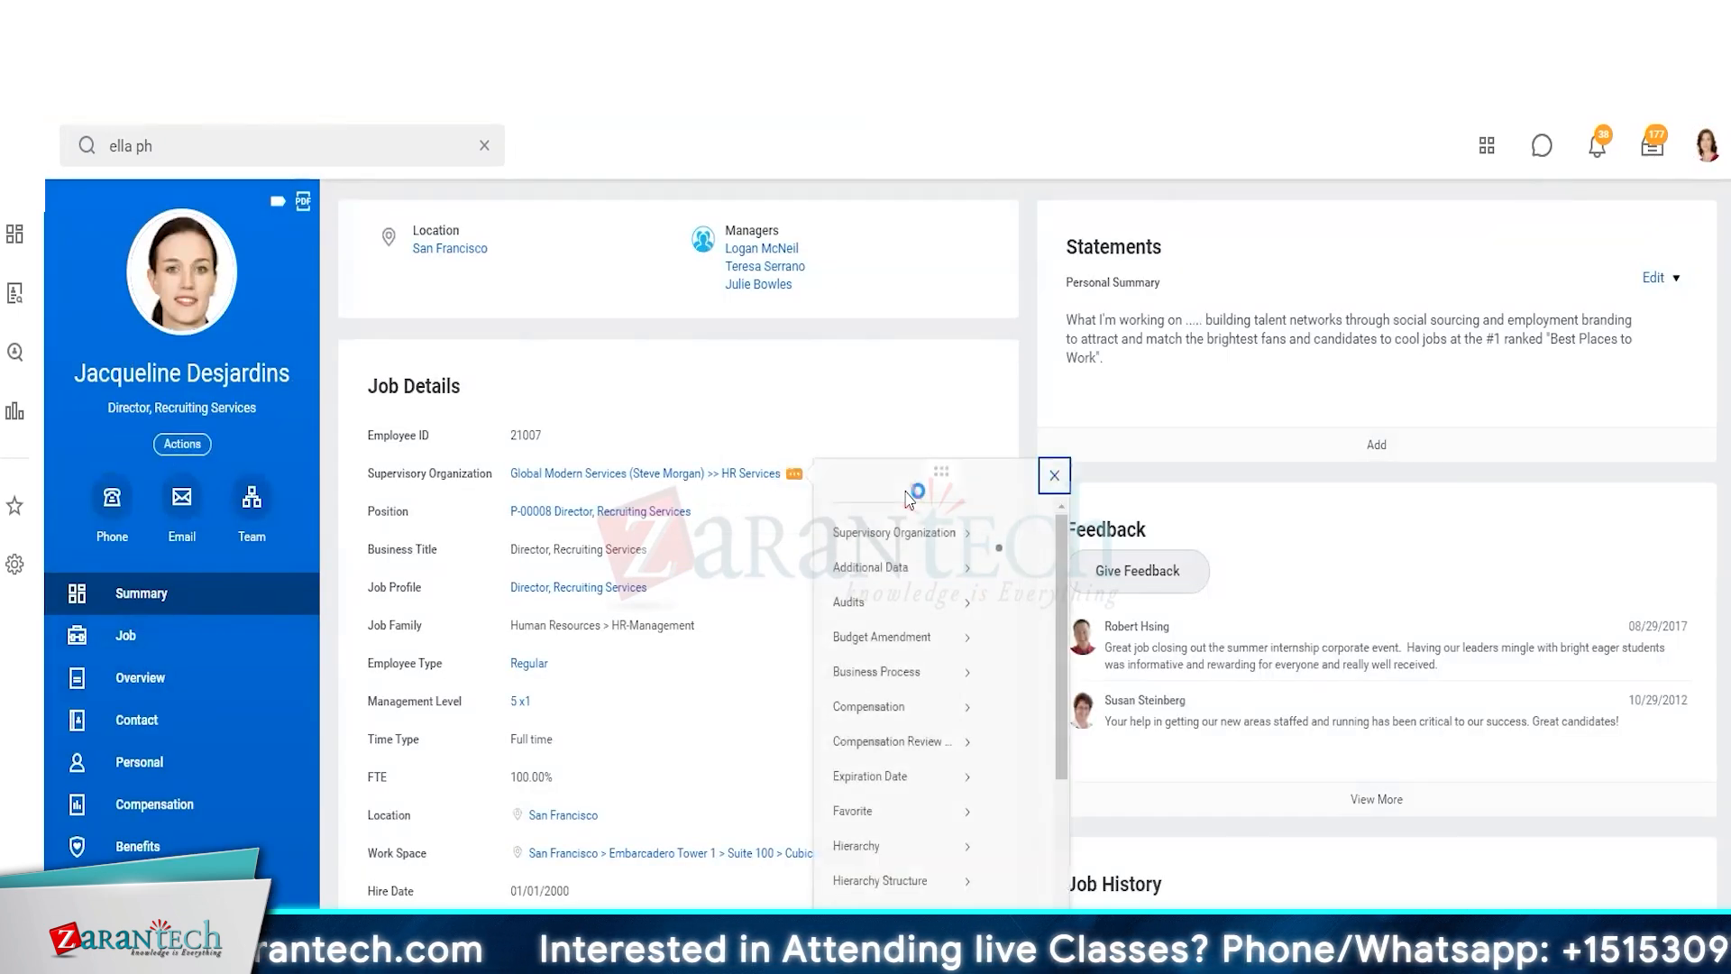
pyautogui.scroll(-5, 866, 883)
pyautogui.scroll(-5, 901, 811)
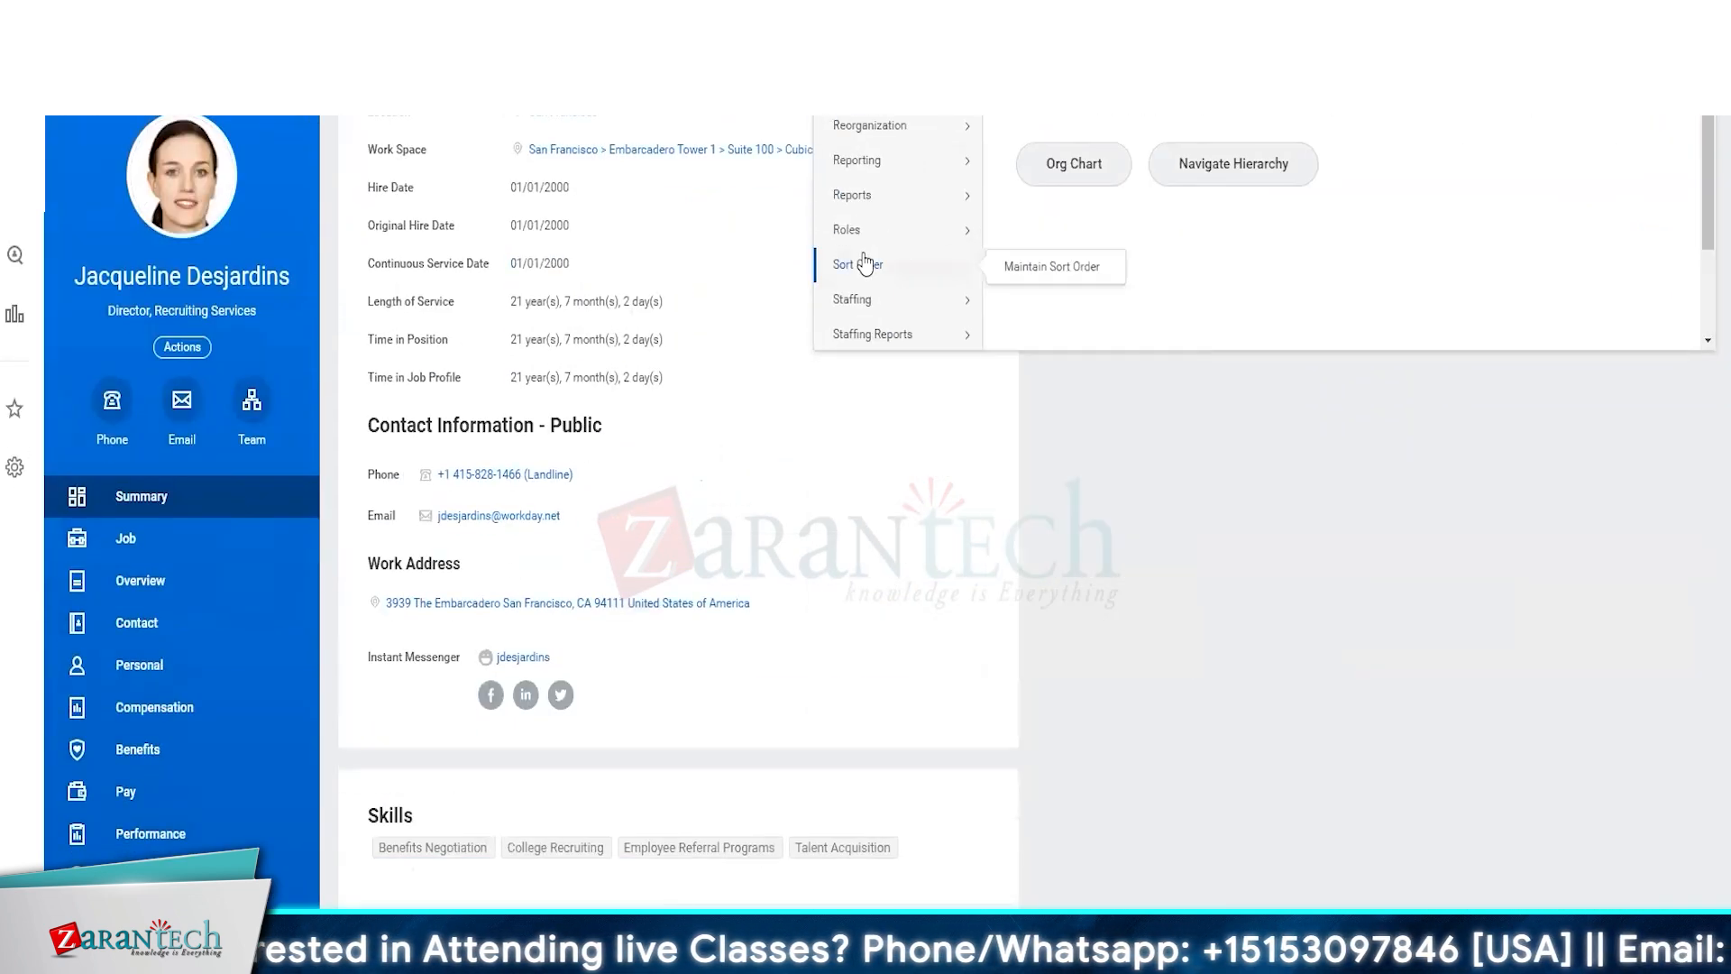
pyautogui.moveTo(902, 230)
pyautogui.click(1045, 232)
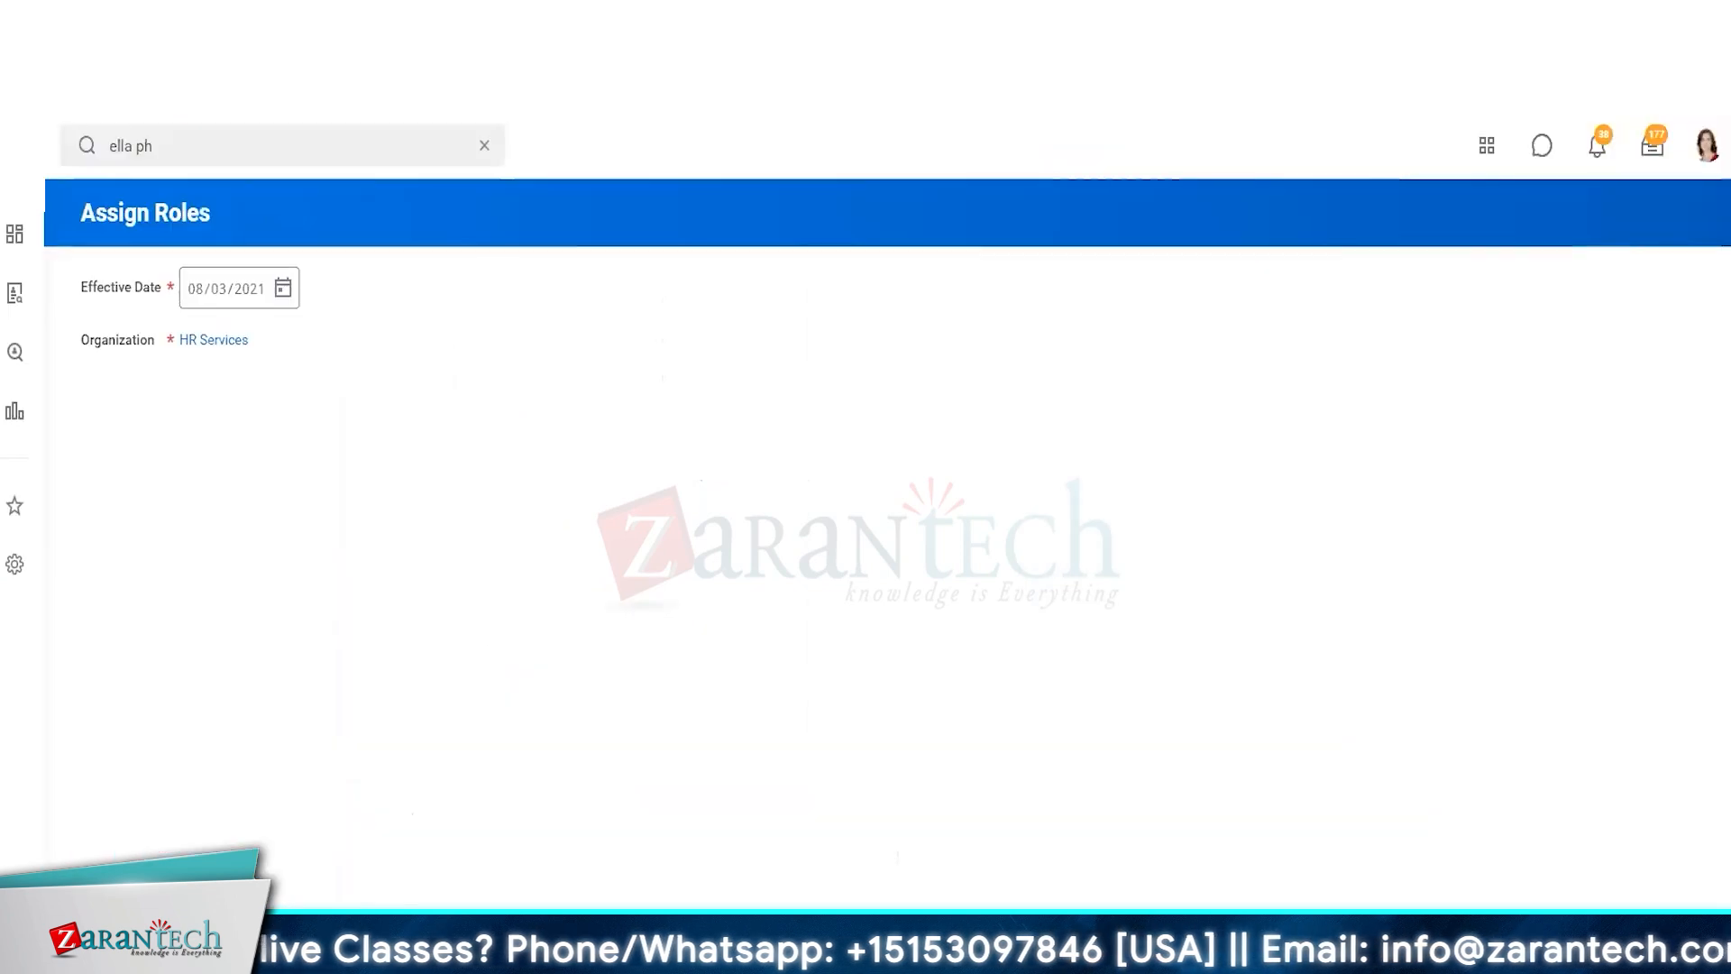
# Try adding a role row for ZT HR Partner Global HR Partner, then searching roles for ZT
pyautogui.click(133, 445)
pyautogui.click(321, 517)
pyautogui.write('ZT HR Partner Global HR Partner')
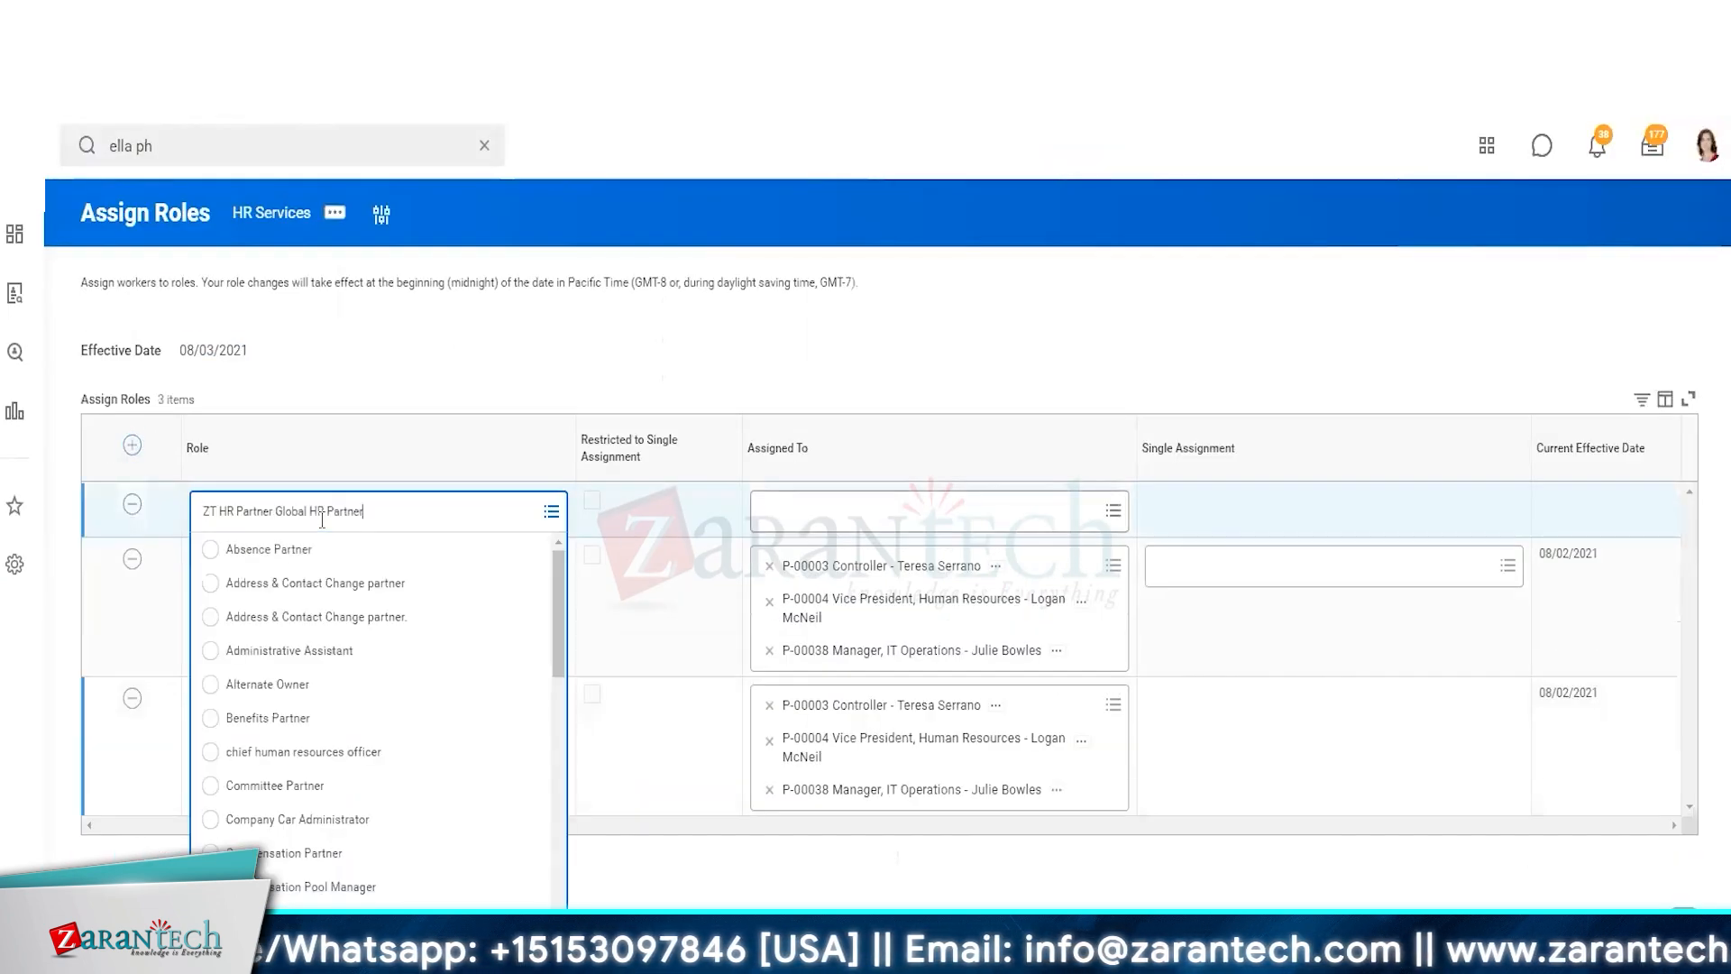
pyautogui.press('Return')
pyautogui.write('ZT')
pyautogui.press('Return')
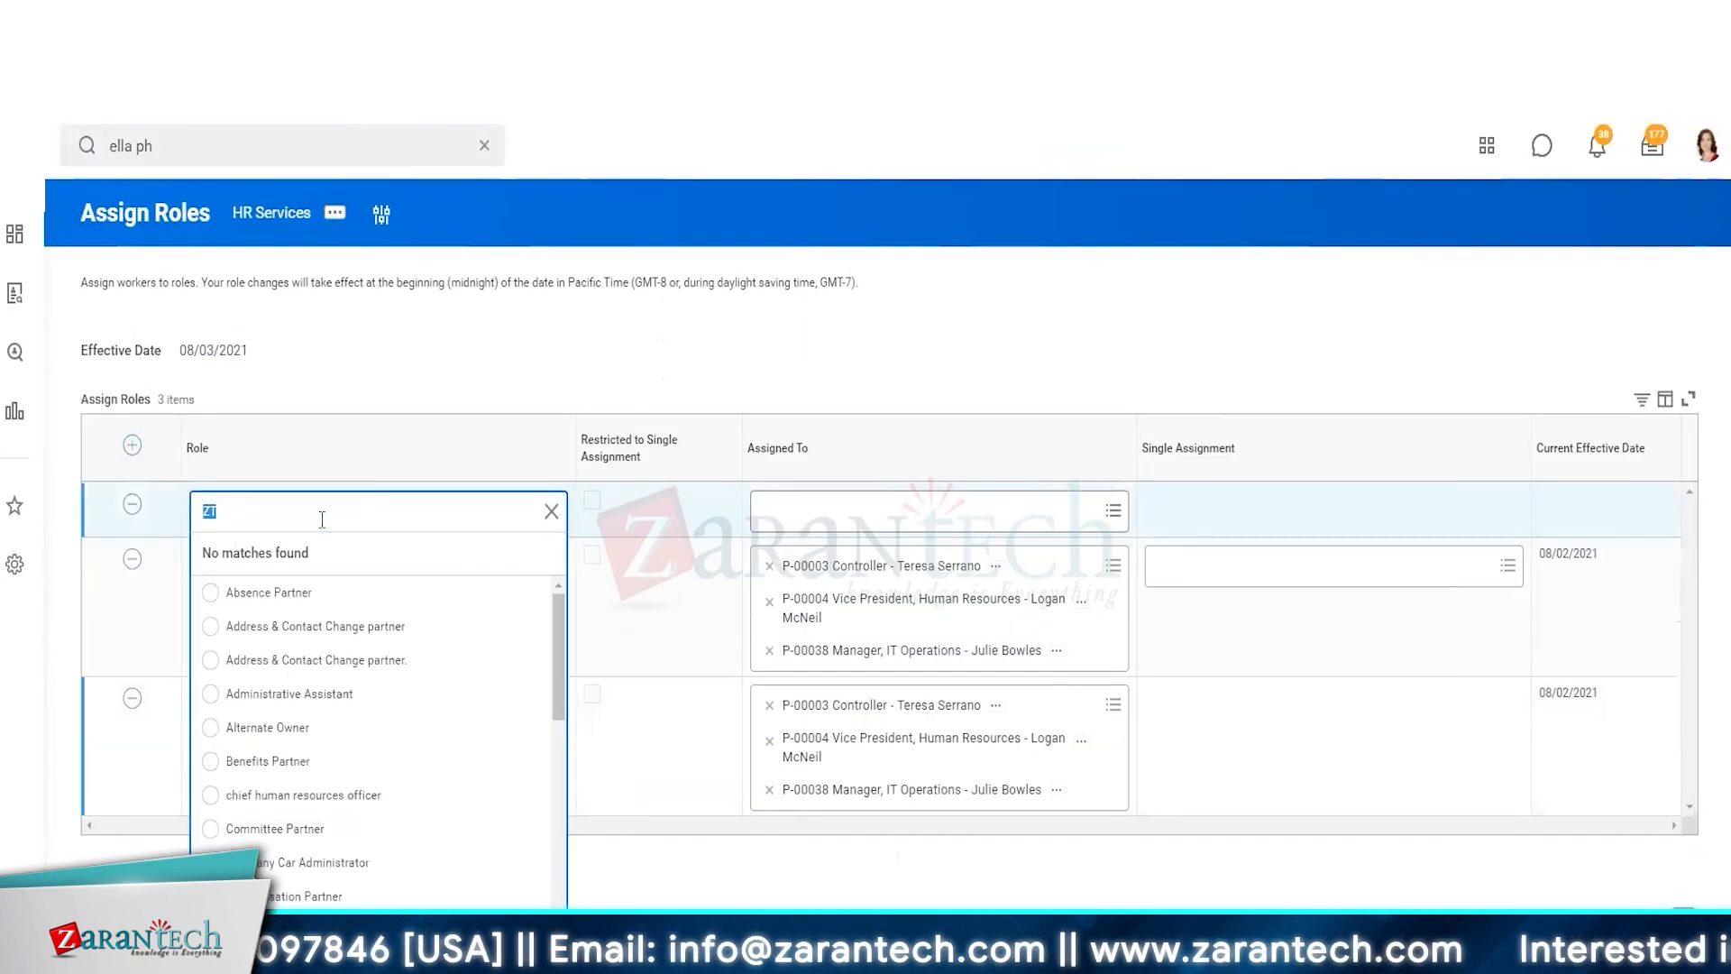
pyautogui.click(435, 362)
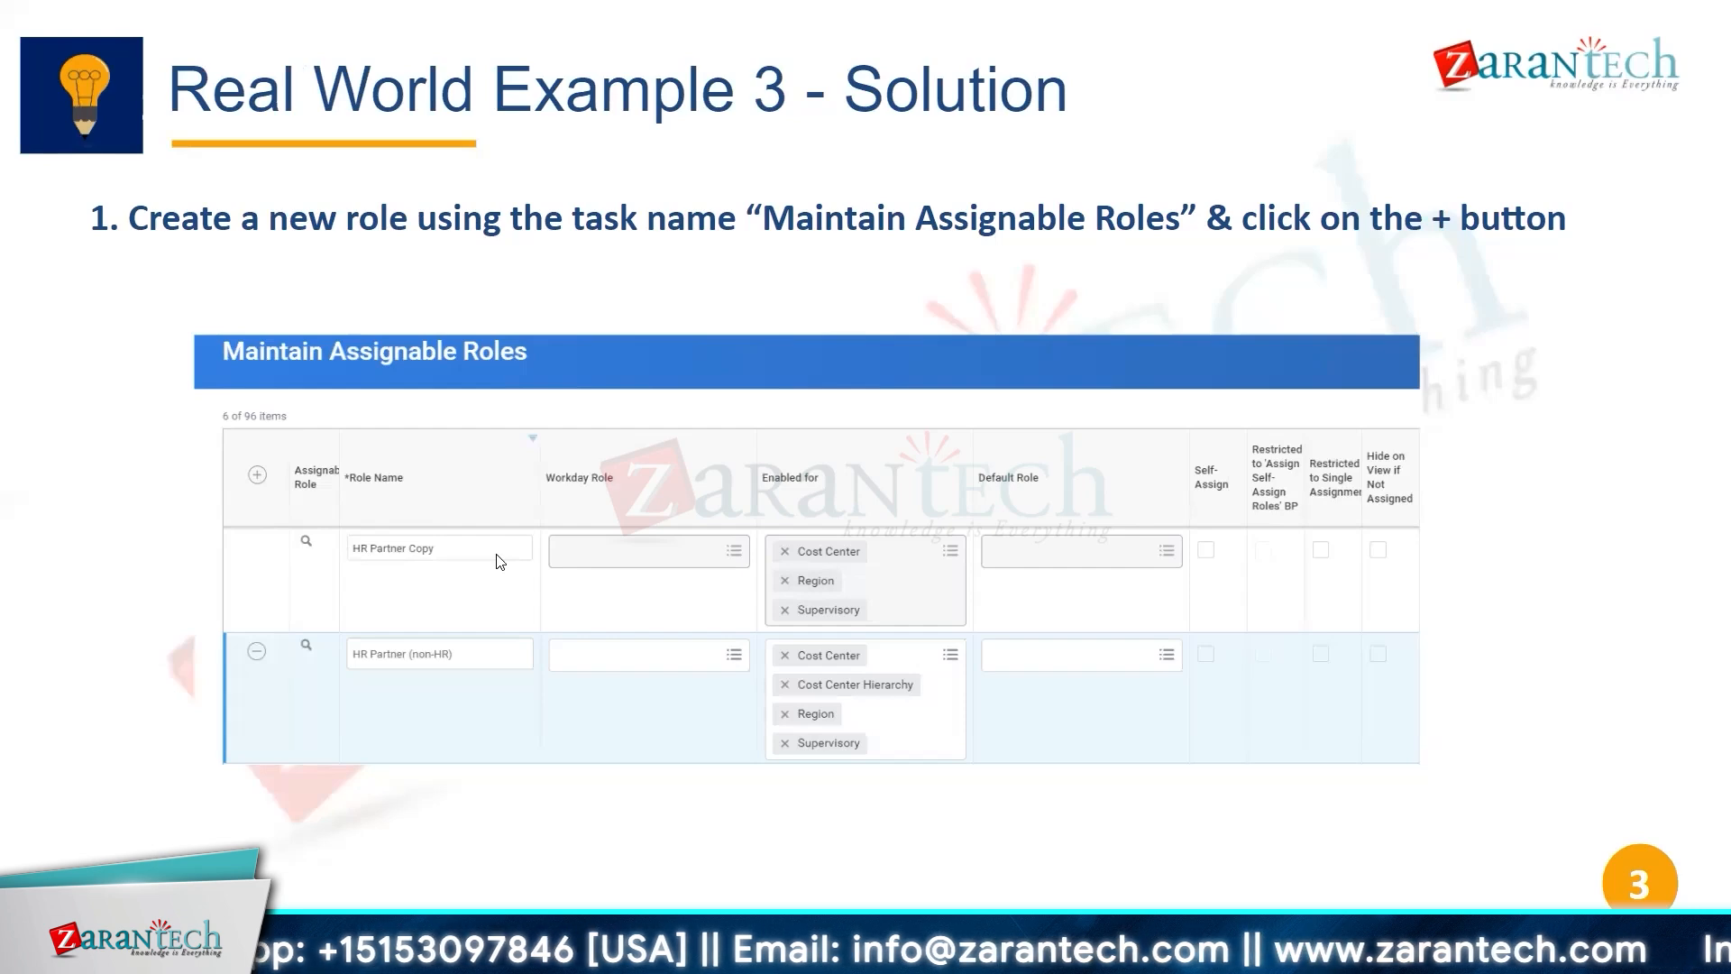
pyautogui.click(763, 465)
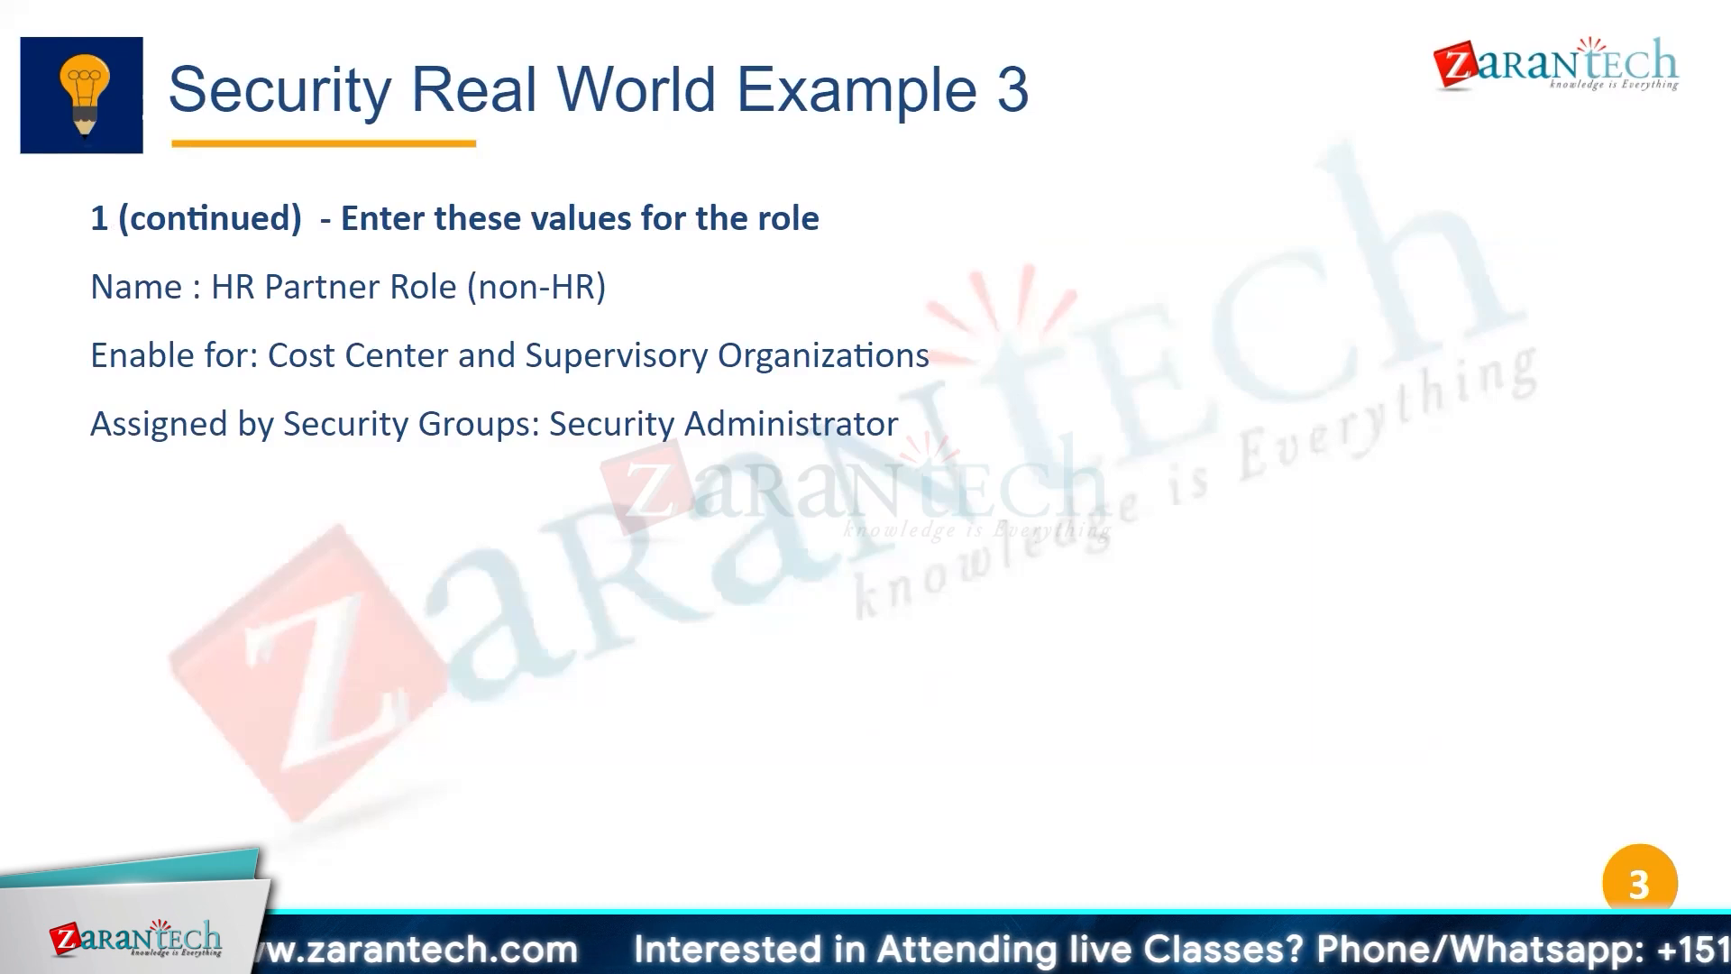
pyautogui.press('Left')
pyautogui.press('Right')
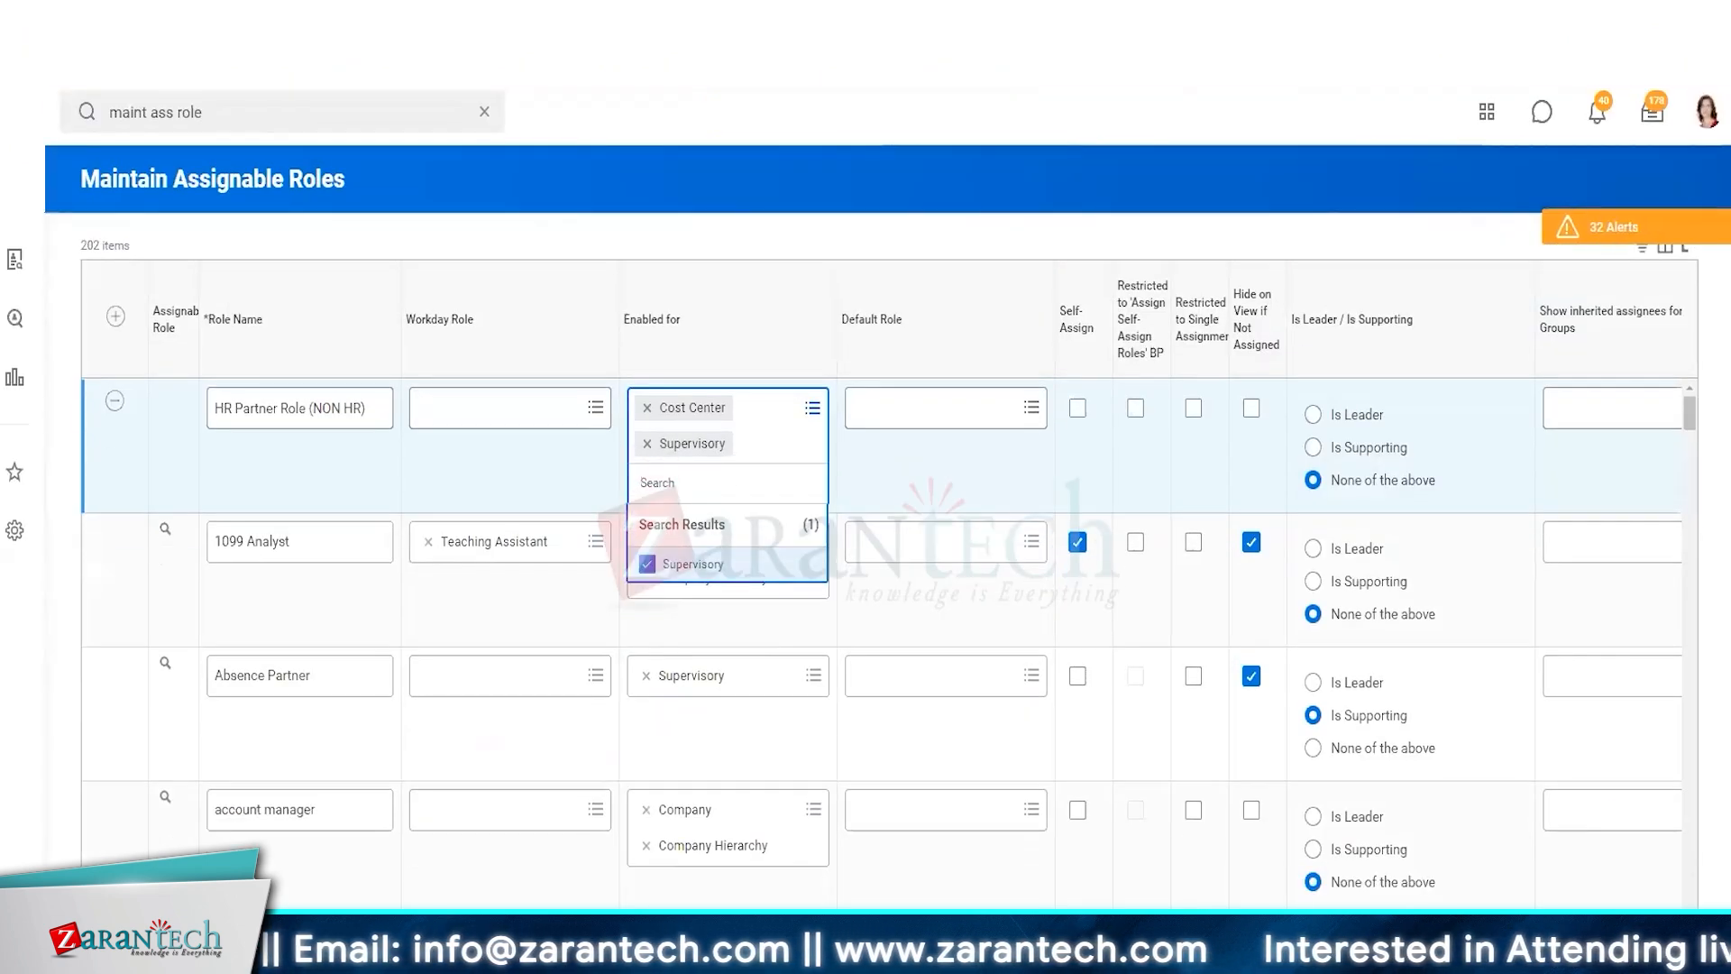
# Set the HR Partner Role (NON HR) to be assigned by the Security Administrator security group
pyautogui.hscroll(5, 865, 541)
pyautogui.click(1445, 406)
pyautogui.write('sec admin')
pyautogui.press('Return')
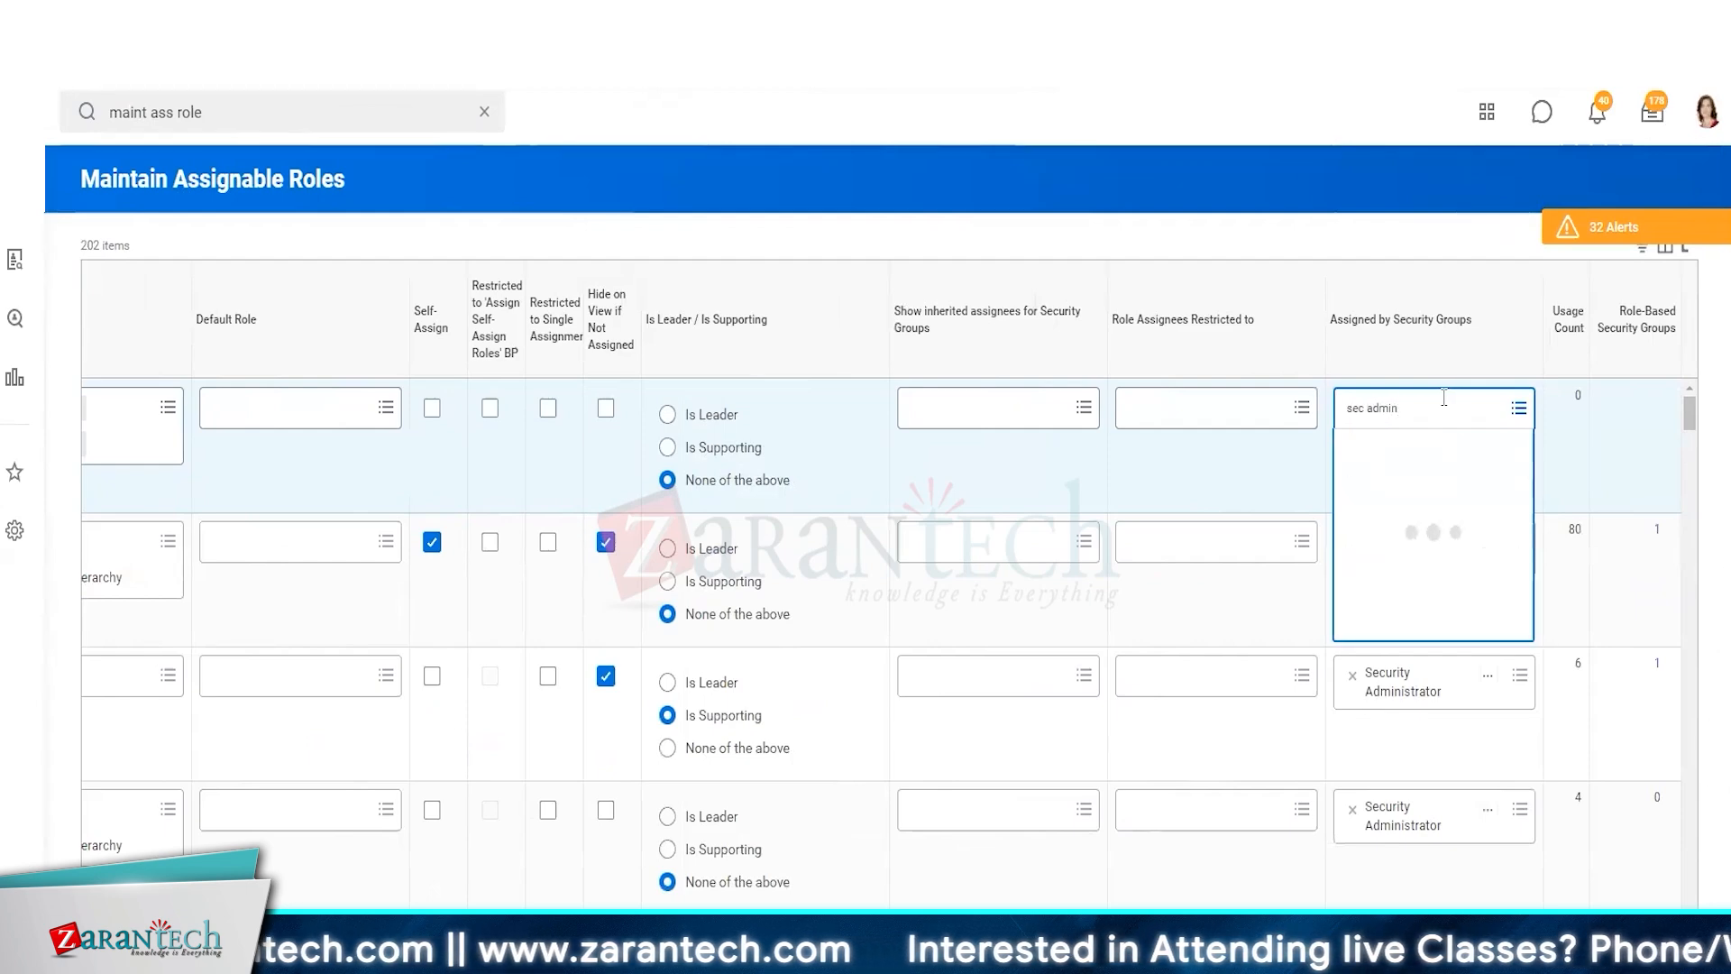
pyautogui.click(1393, 587)
pyautogui.press('Escape')
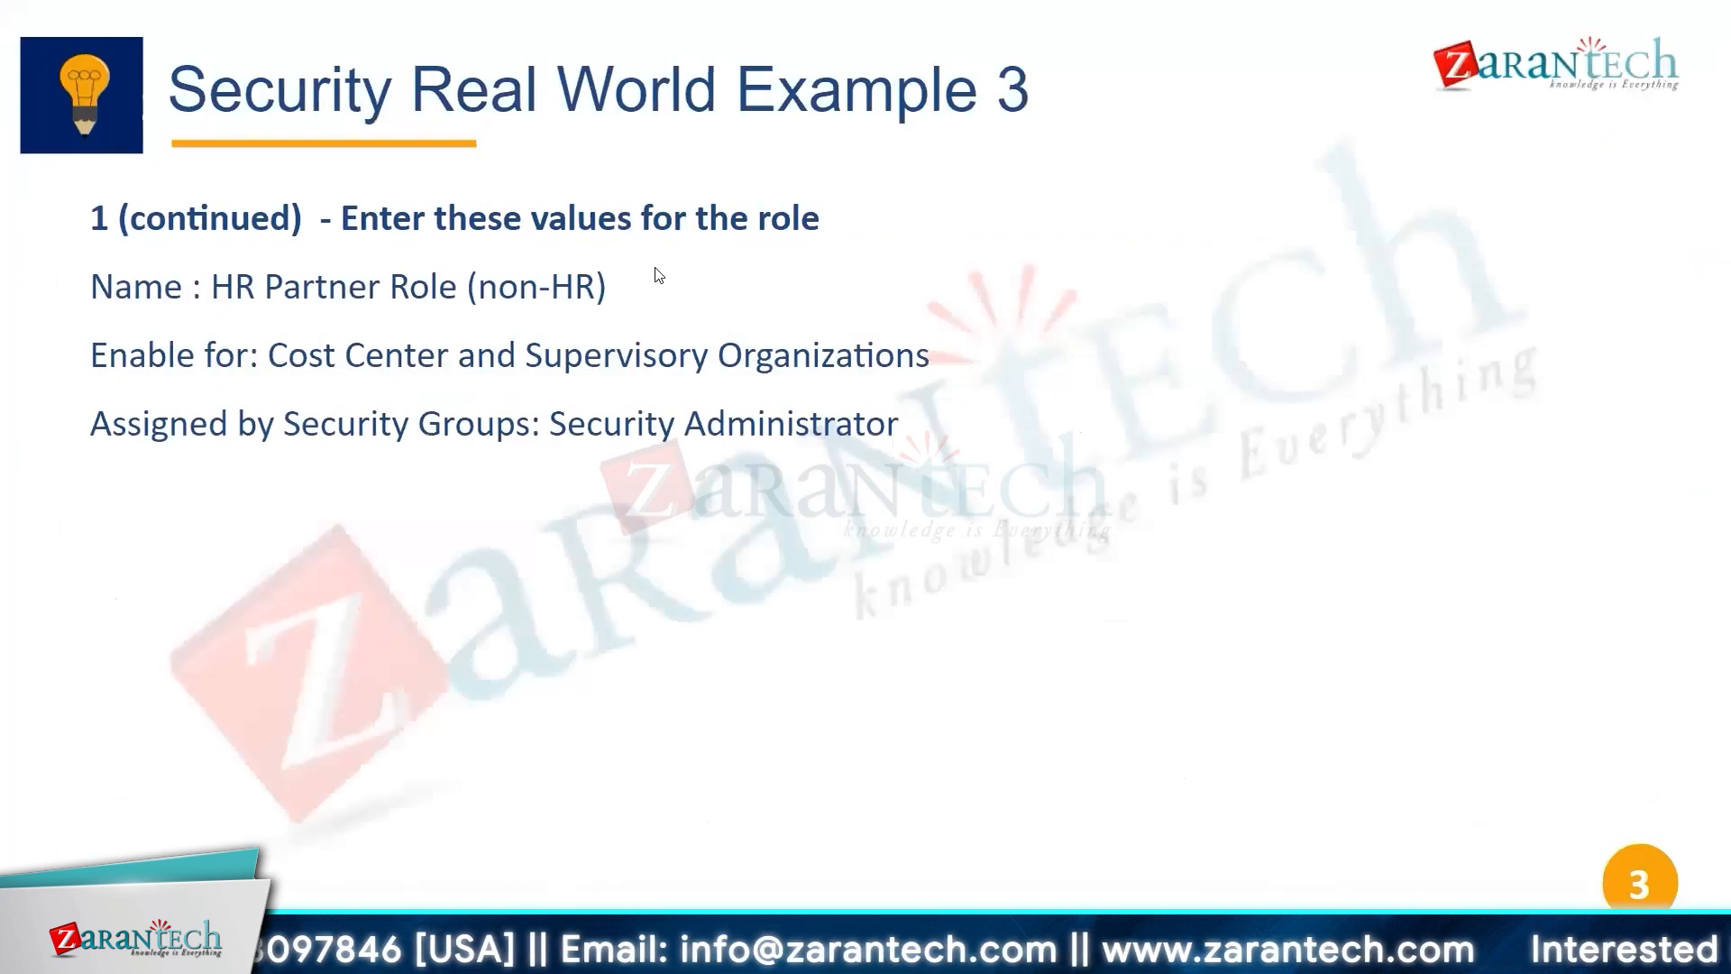
pyautogui.click(576, 307)
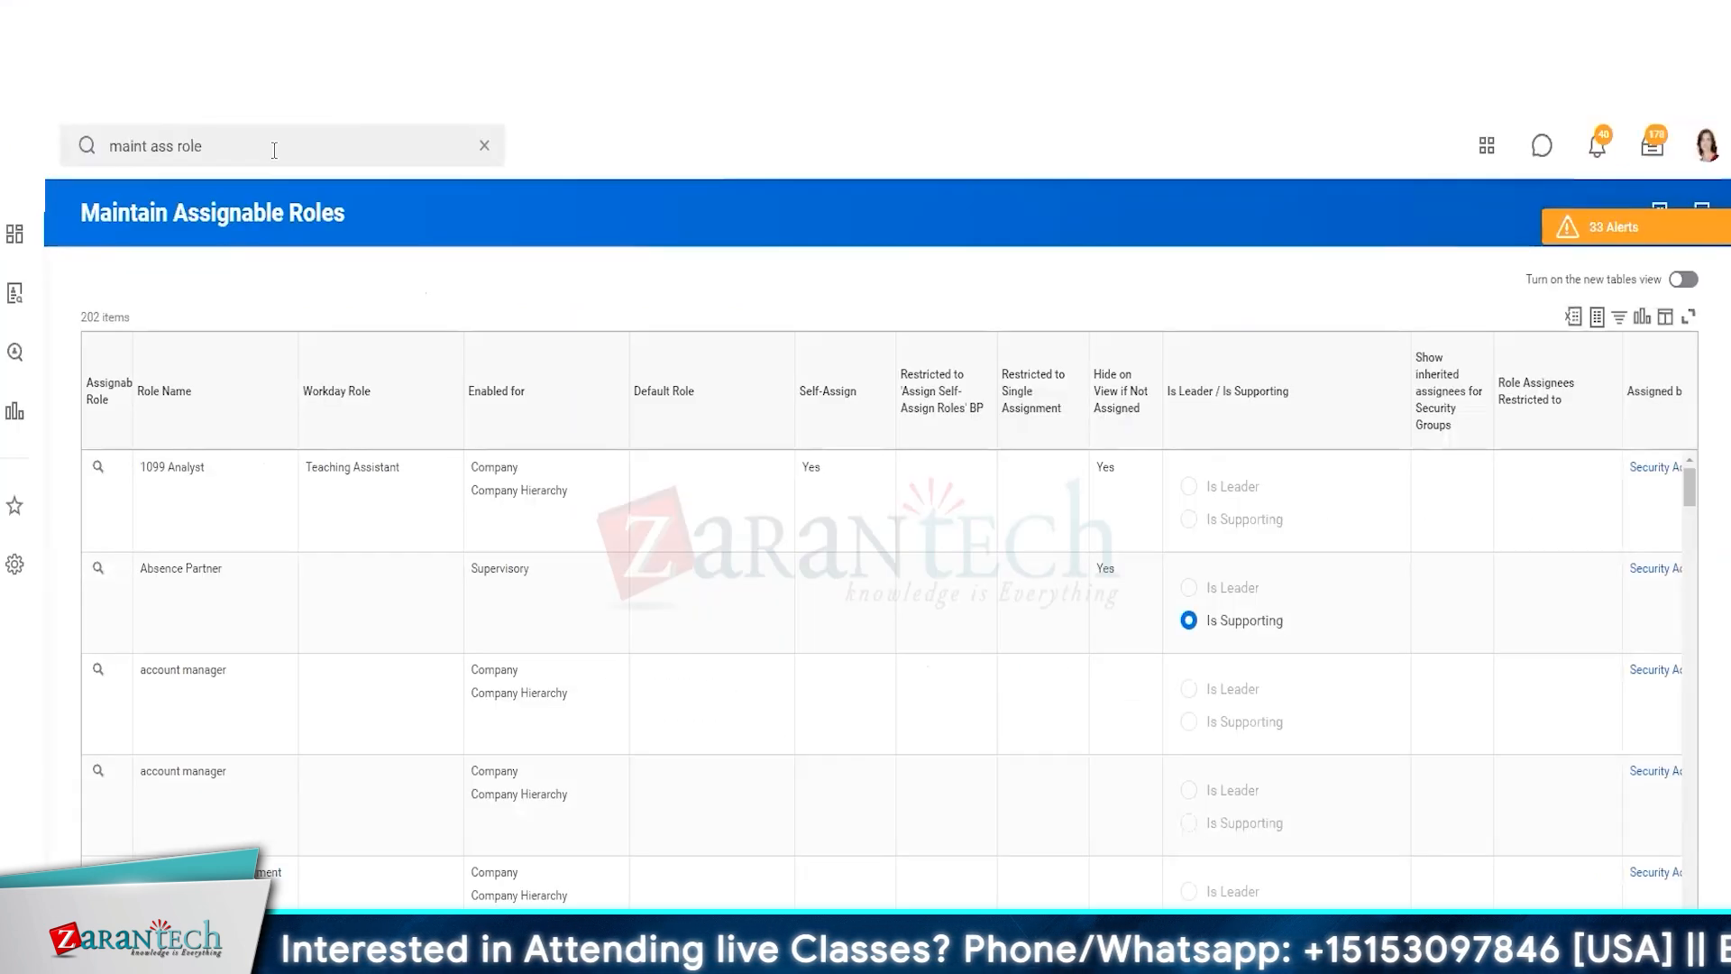
# Open View Security Group and select the HR Partner security group to view
pyautogui.click(311, 143)
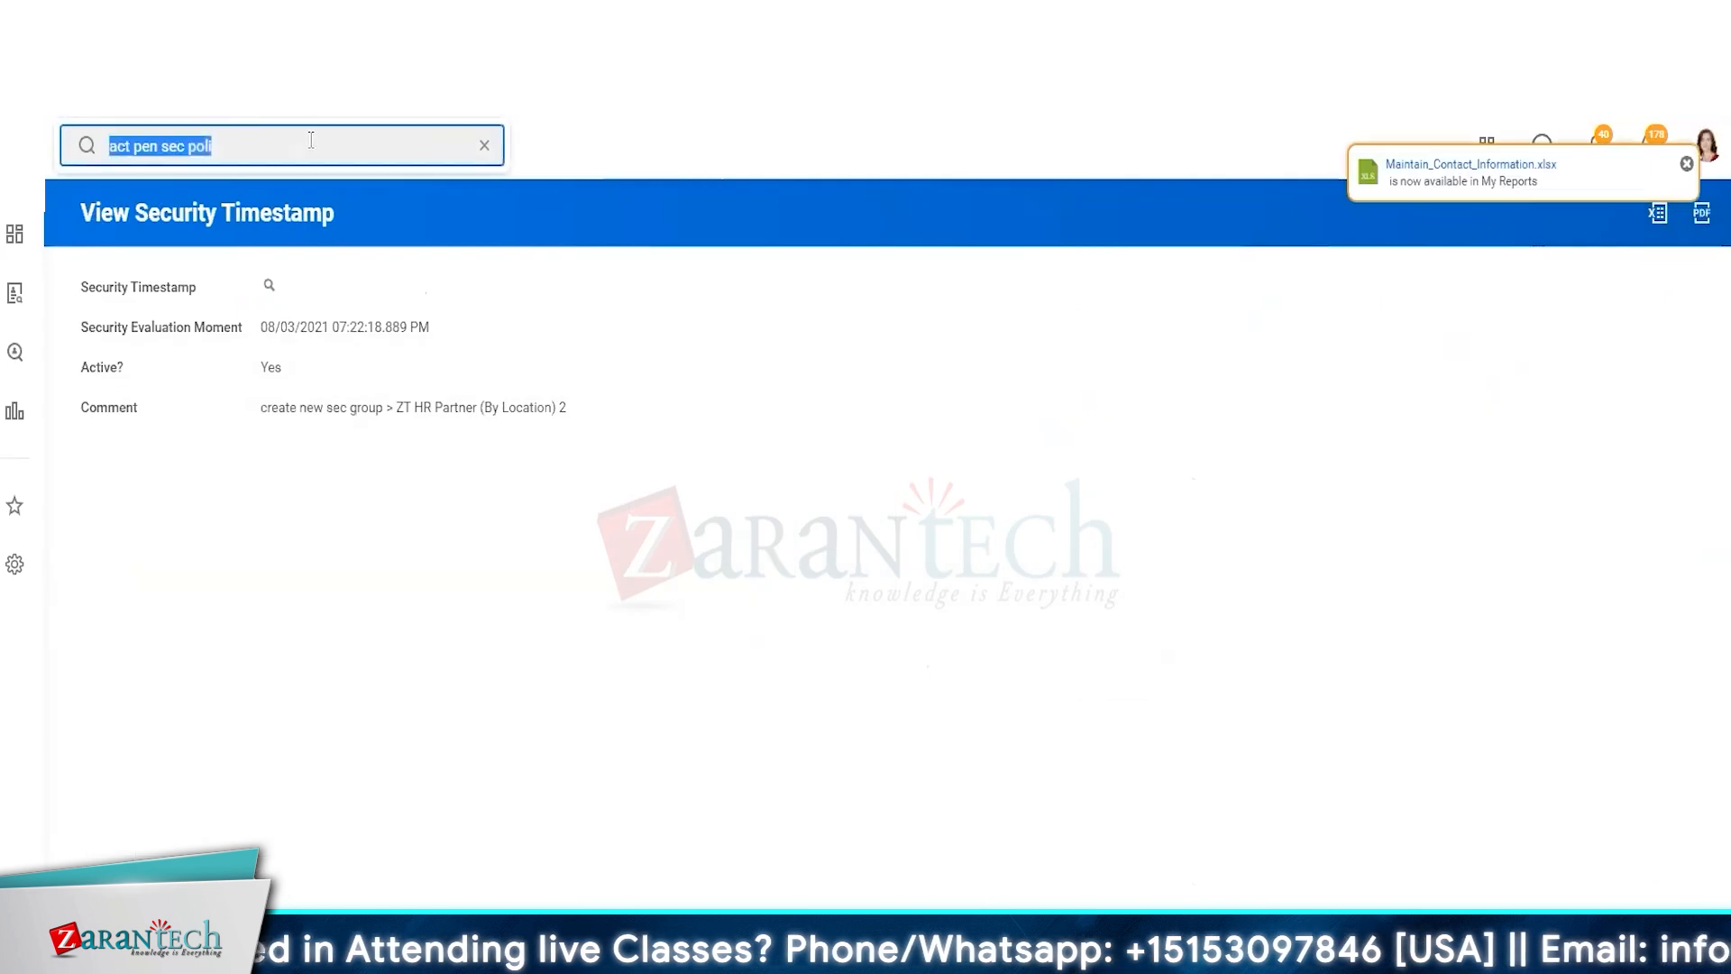
pyautogui.write('view sec group')
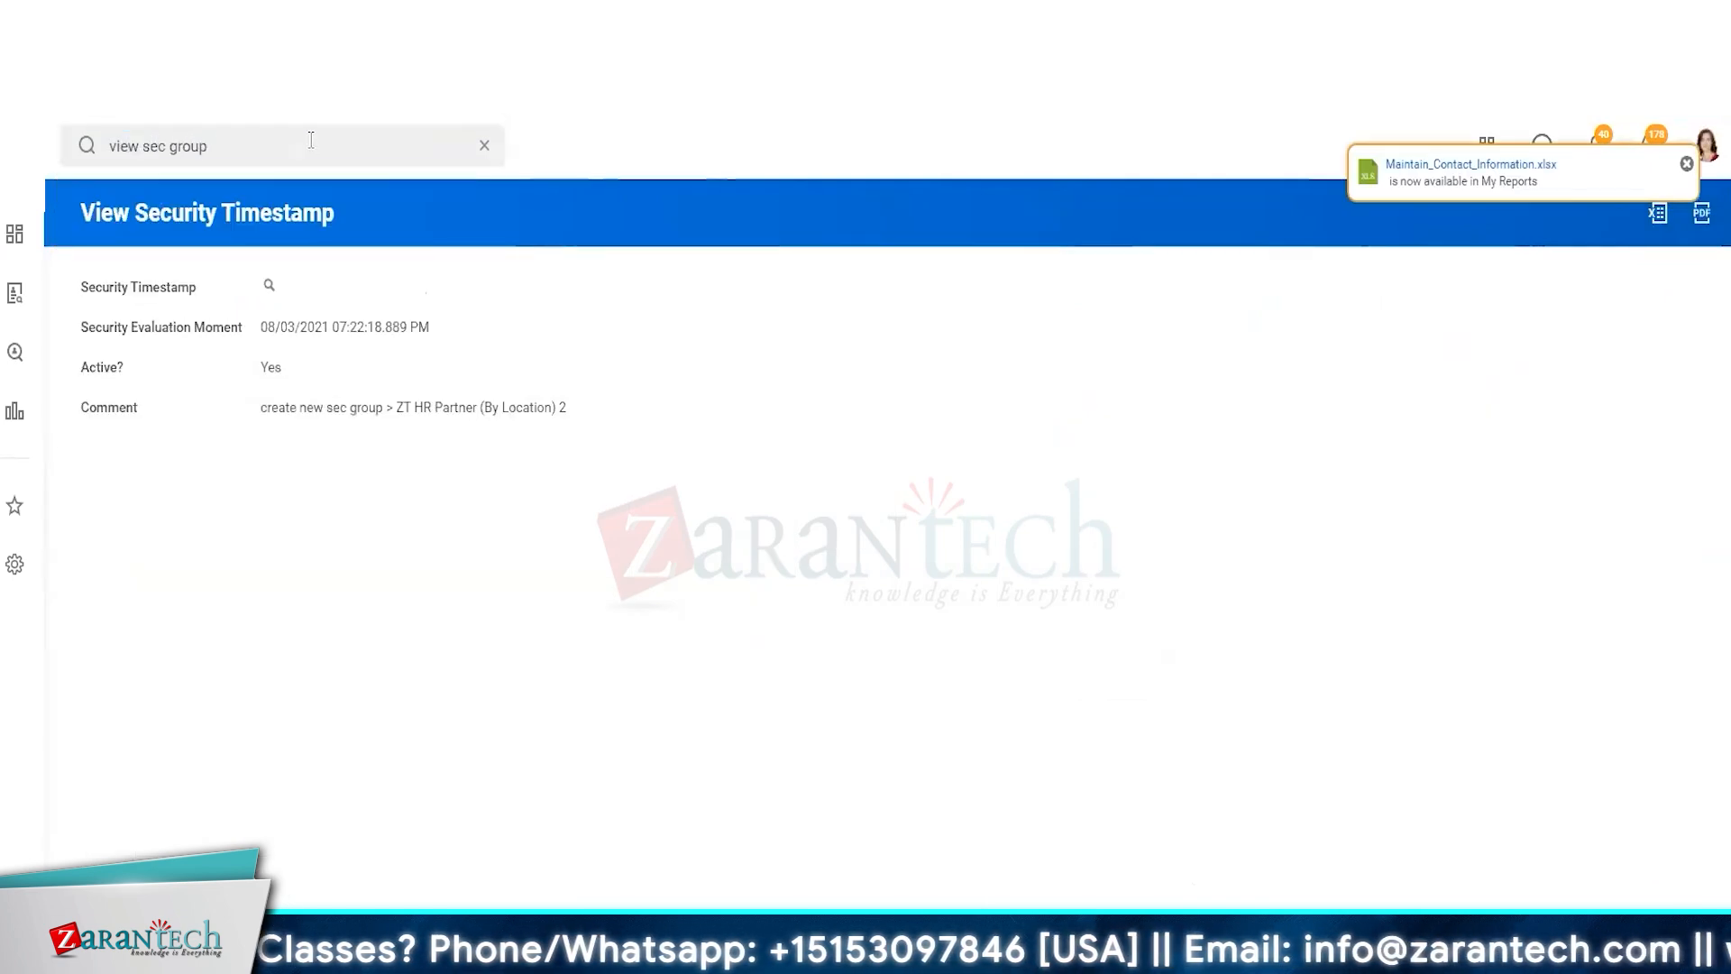
pyautogui.click(352, 354)
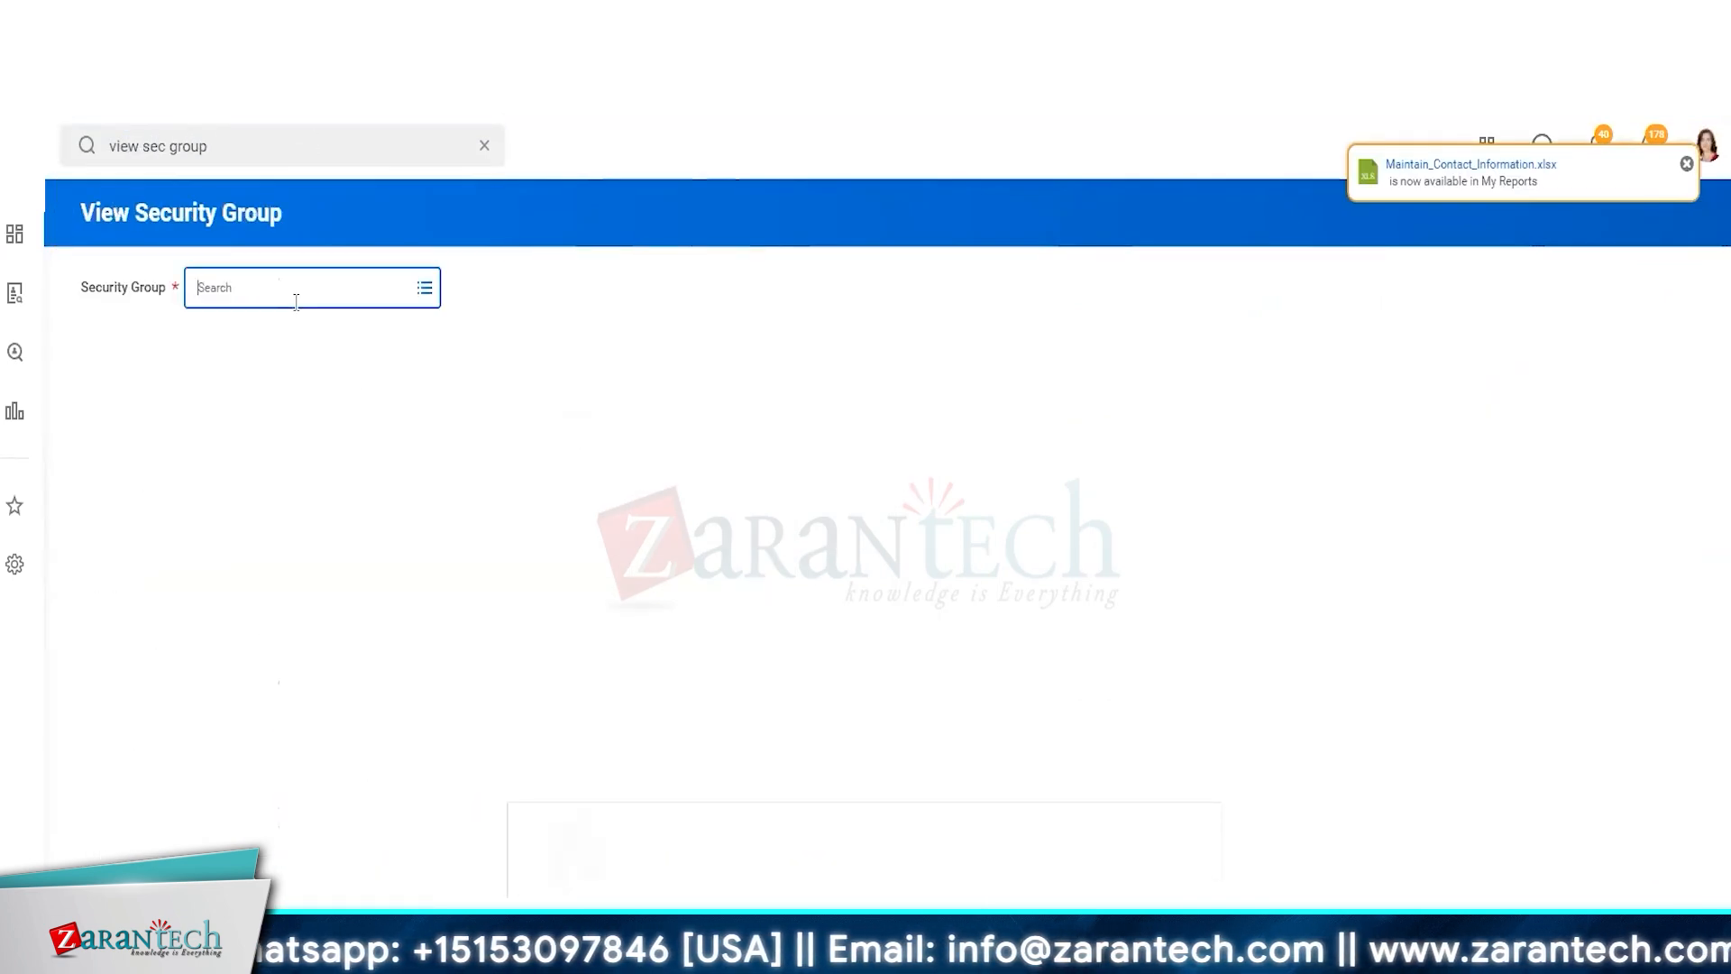
pyautogui.click(296, 302)
pyautogui.write('hr partner')
pyautogui.press('Return')
pyautogui.press('Return')
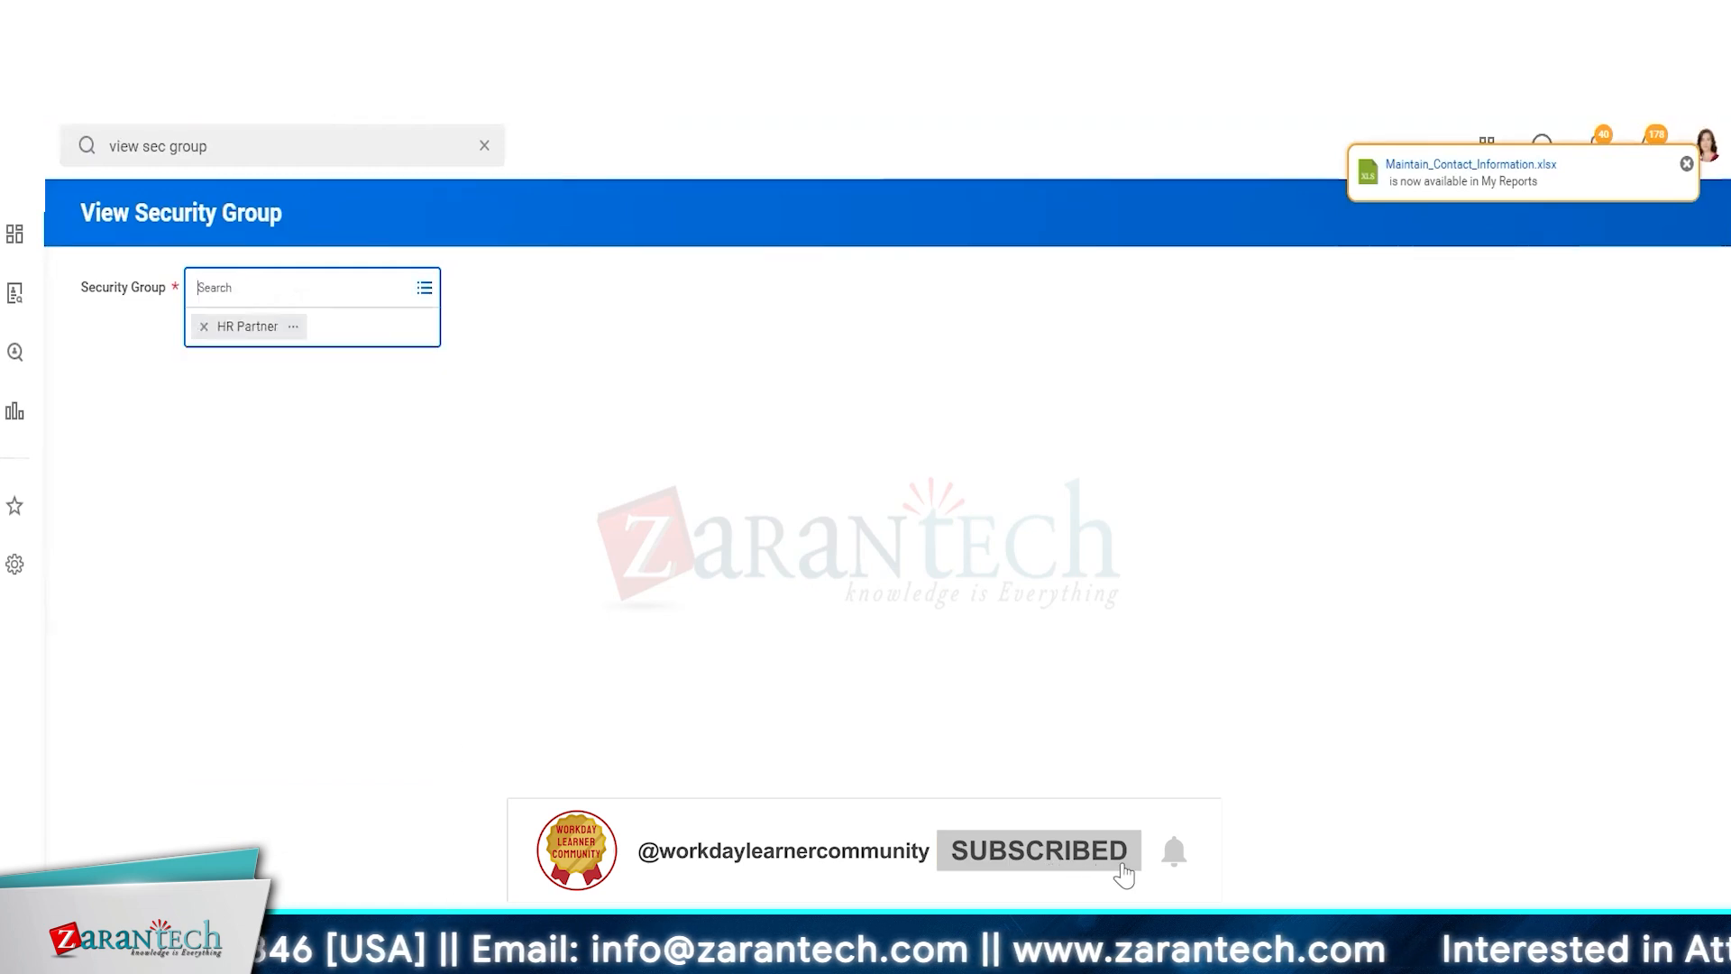